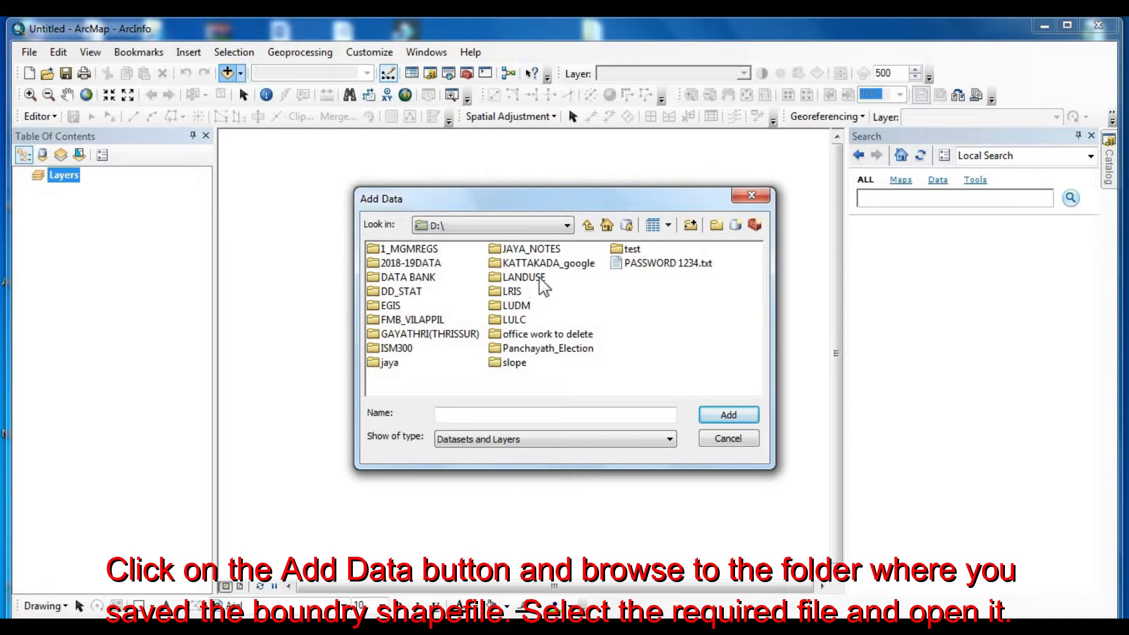
- Add the BOUNDARY.shp shapefile from the D:\LANDUSE folder to the map
double_click(536, 279)
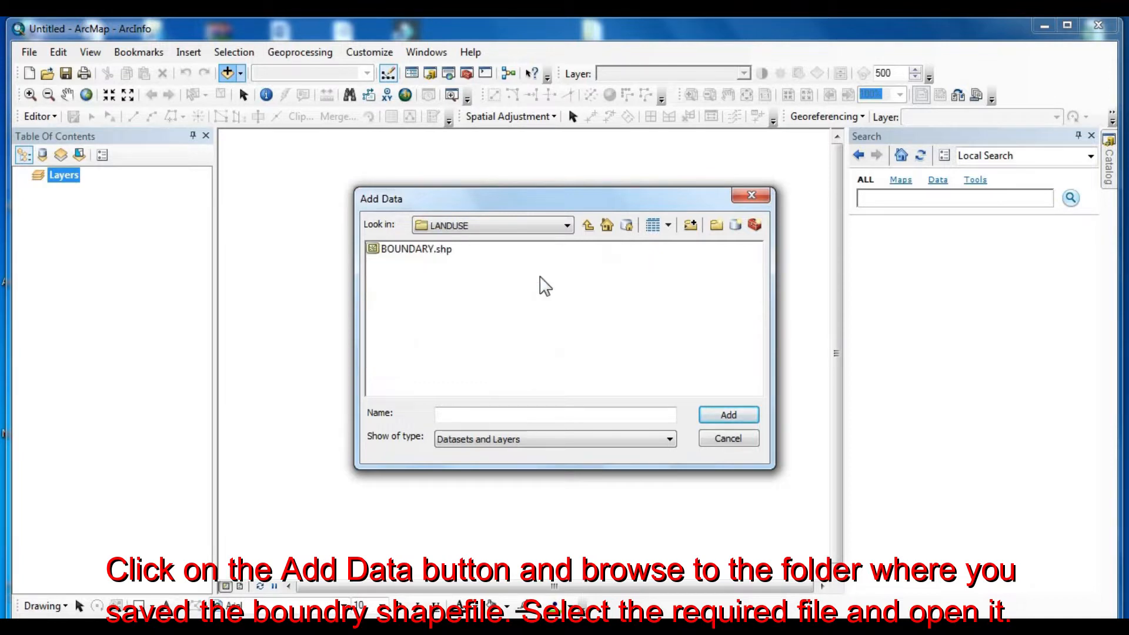
click(422, 252)
click(728, 415)
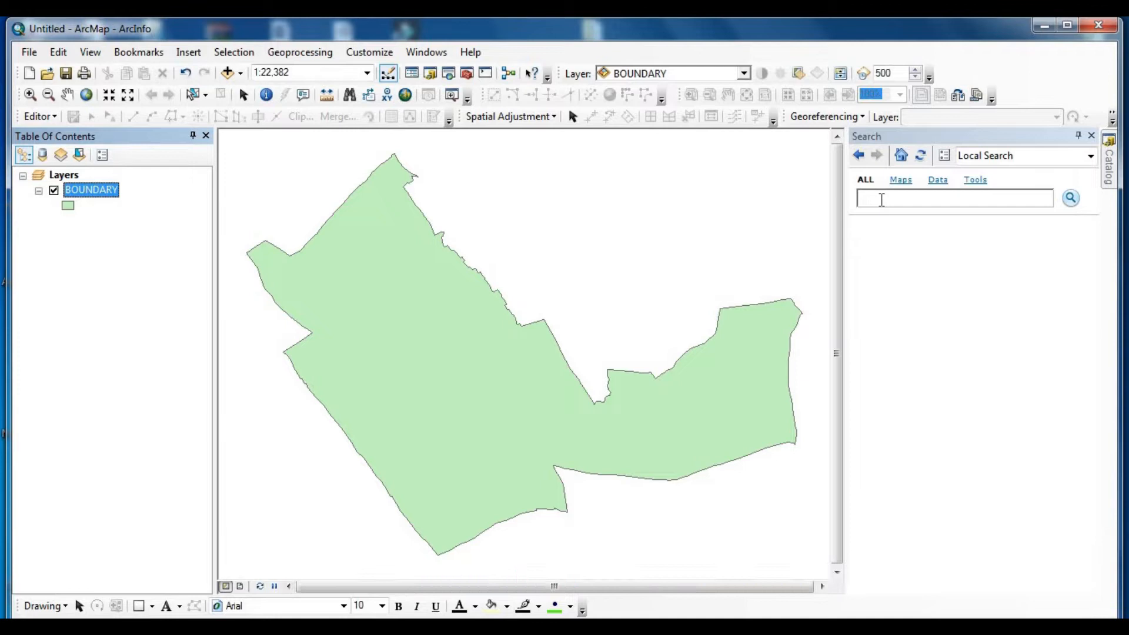
- Search for "polygon to line" and open the Polygon To Line data management tool
click(882, 200)
text(p)
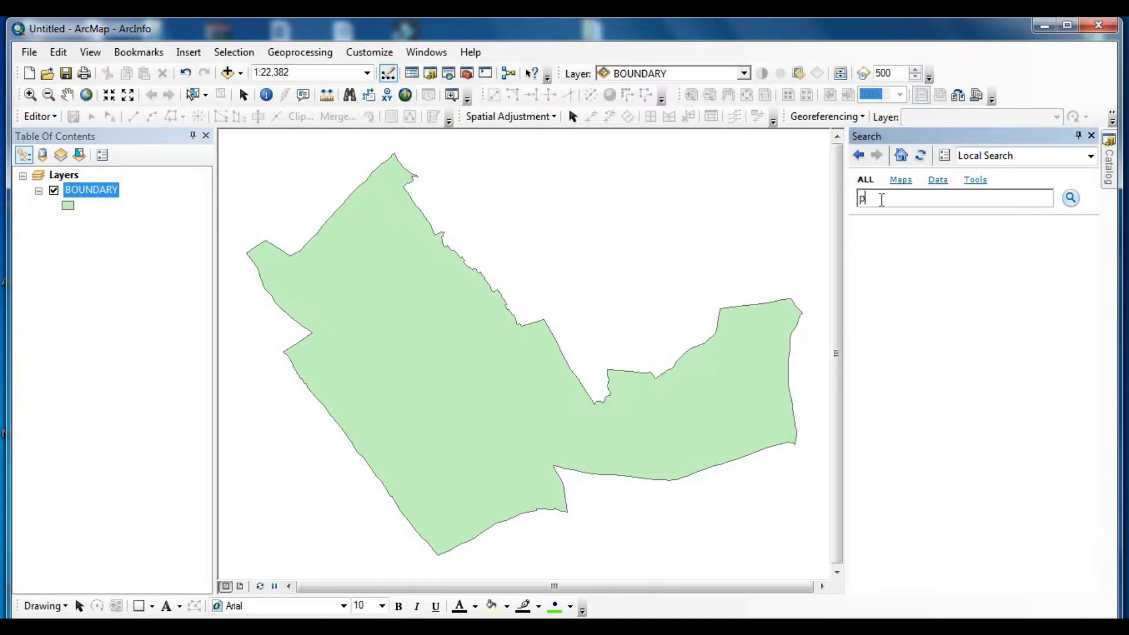
text(olygon to line)
click(1072, 199)
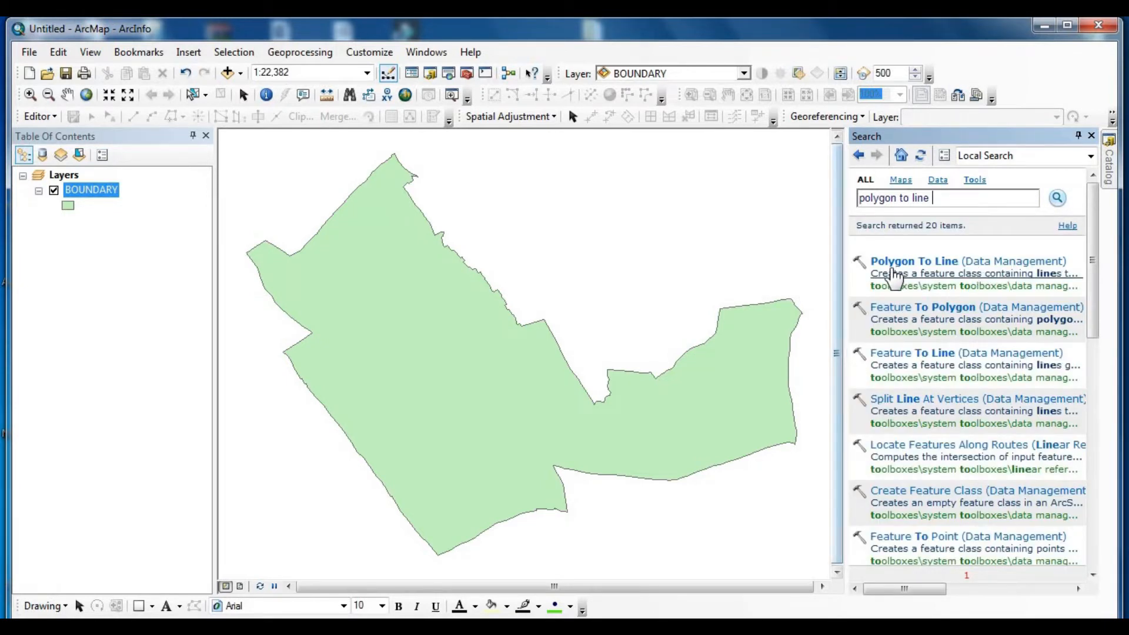
click(888, 260)
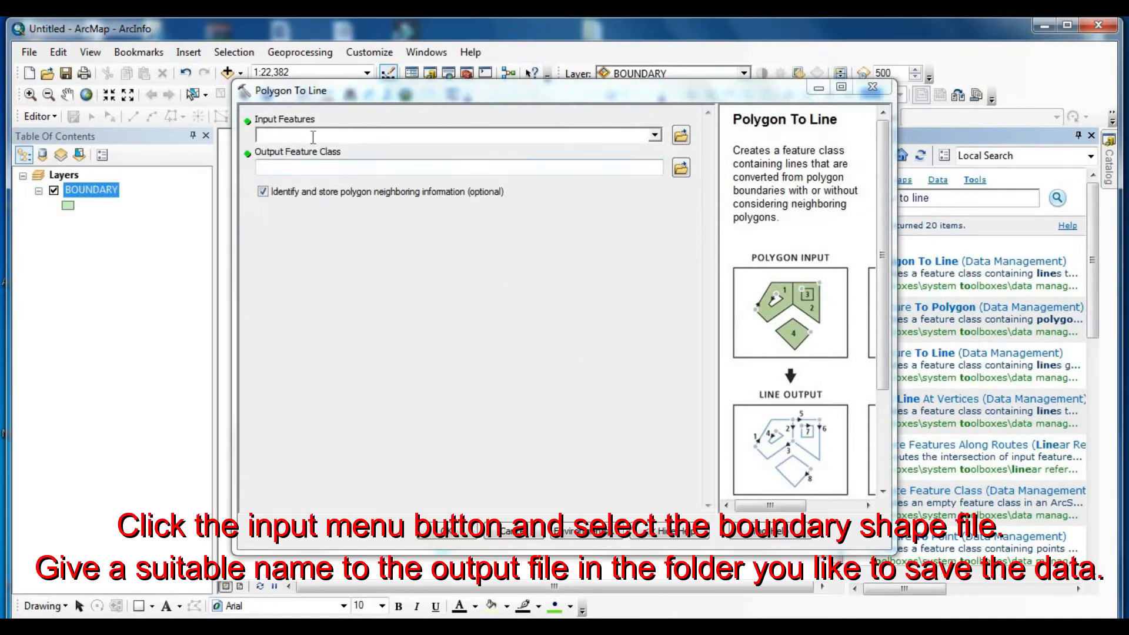
- Convert BOUNDARY to a line feature class named Landuse in the D:\LANDUSE folder, and turn off the BOUNDARY layer
click(655, 135)
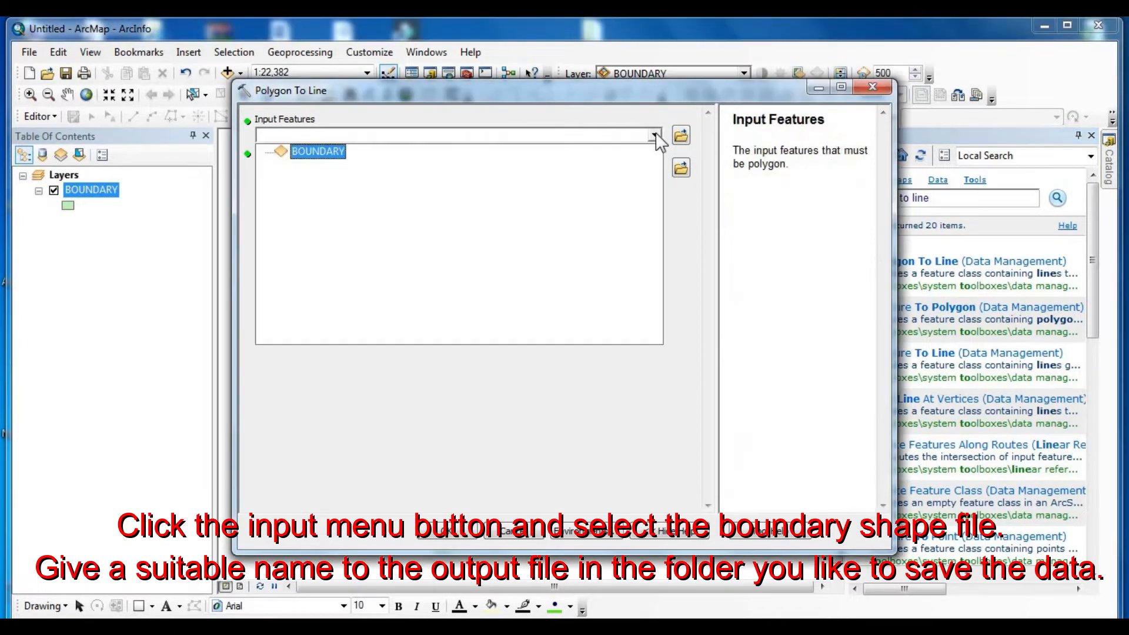
click(316, 150)
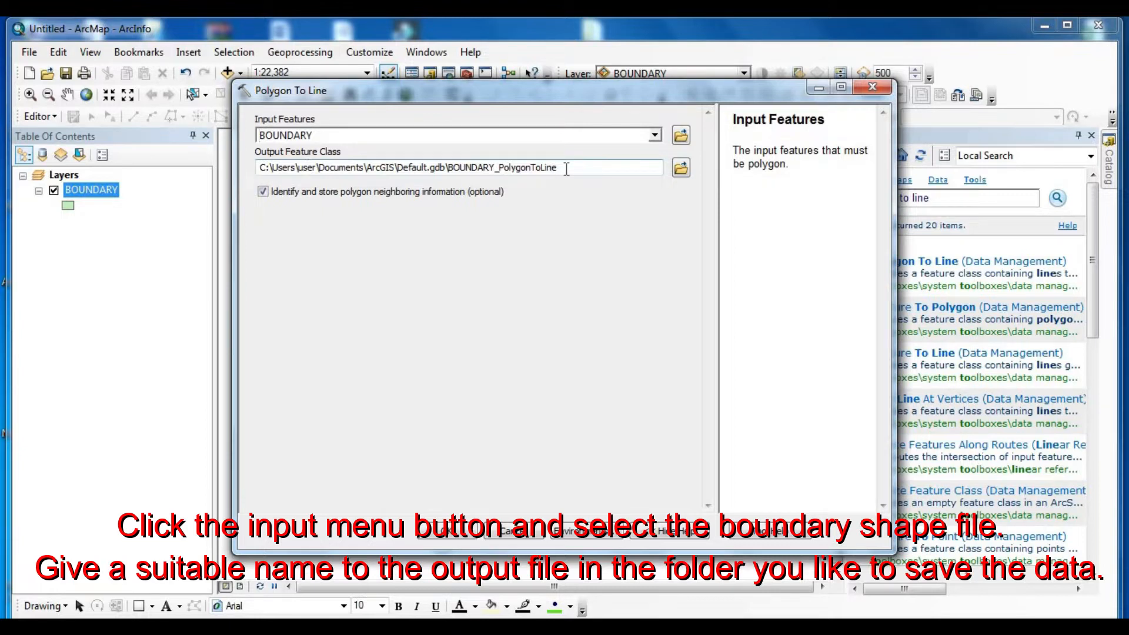
click(680, 169)
click(568, 214)
click(468, 271)
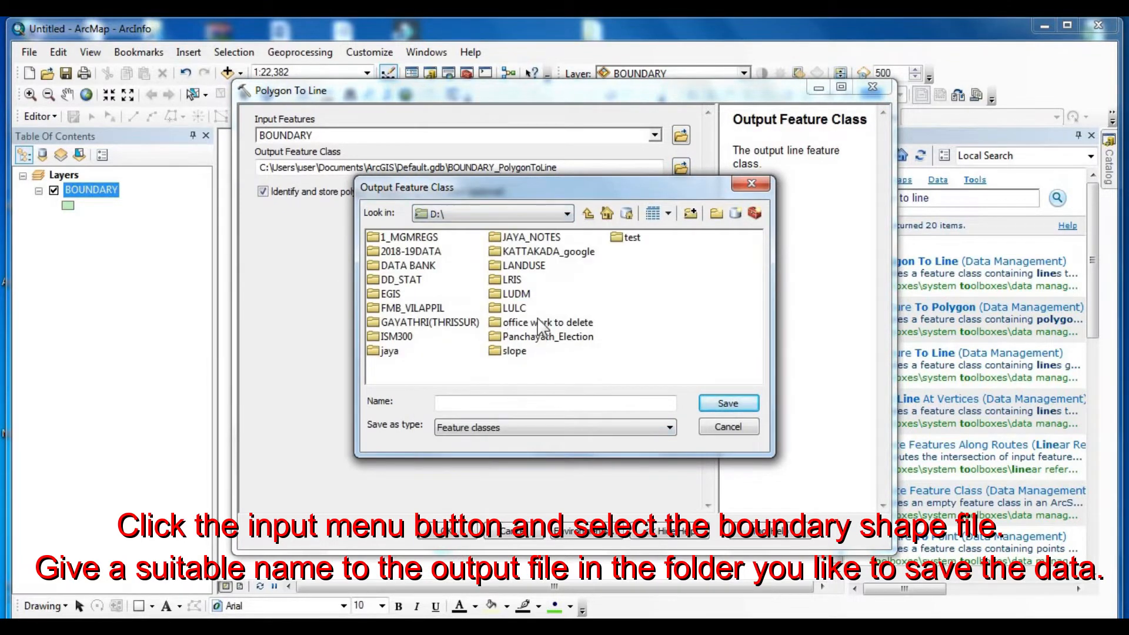
double_click(536, 266)
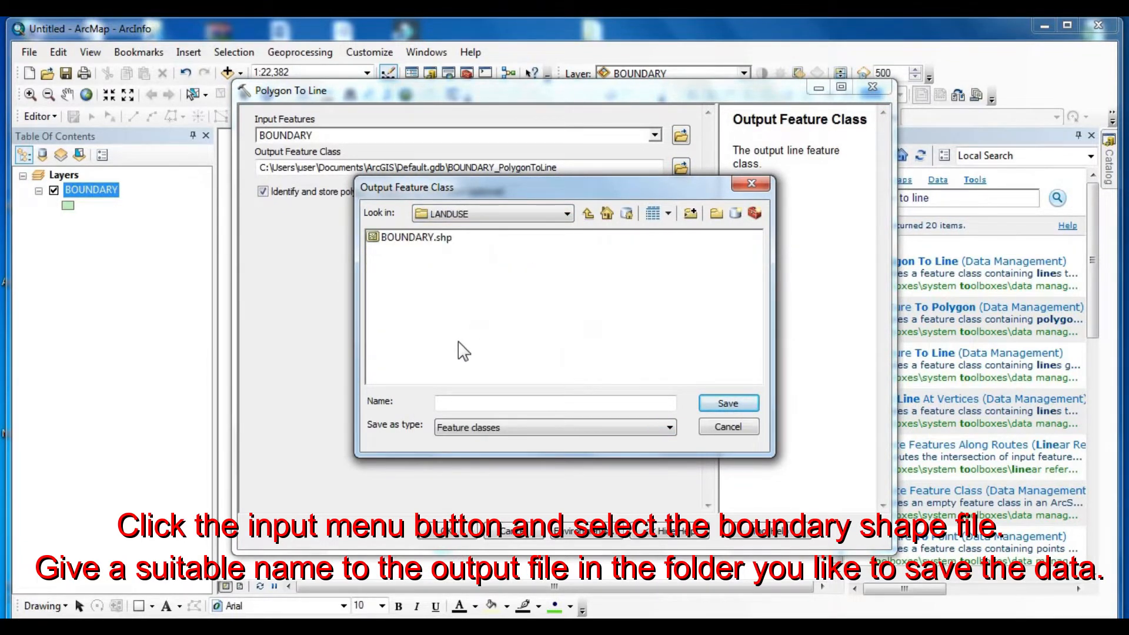
click(471, 403)
text(Landuse)
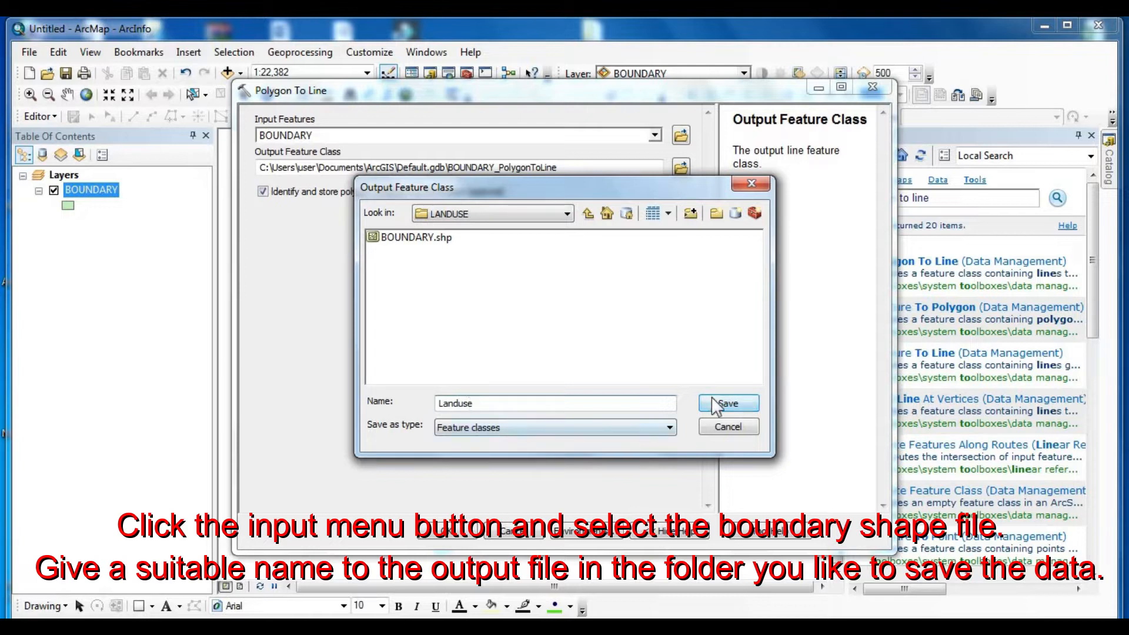
click(727, 403)
click(452, 532)
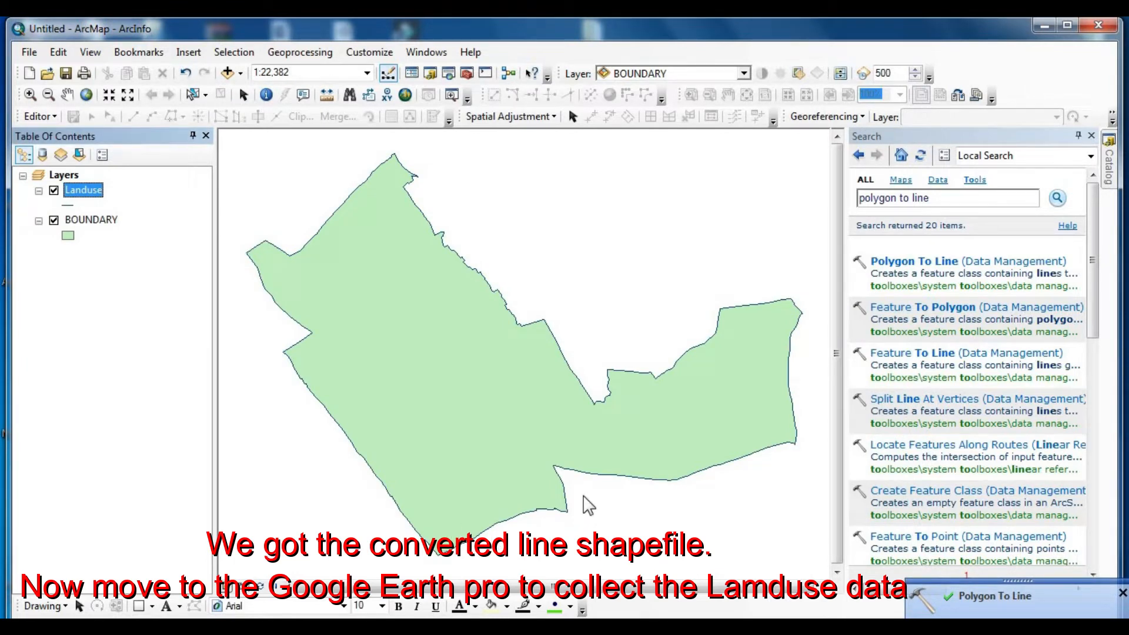
click(54, 220)
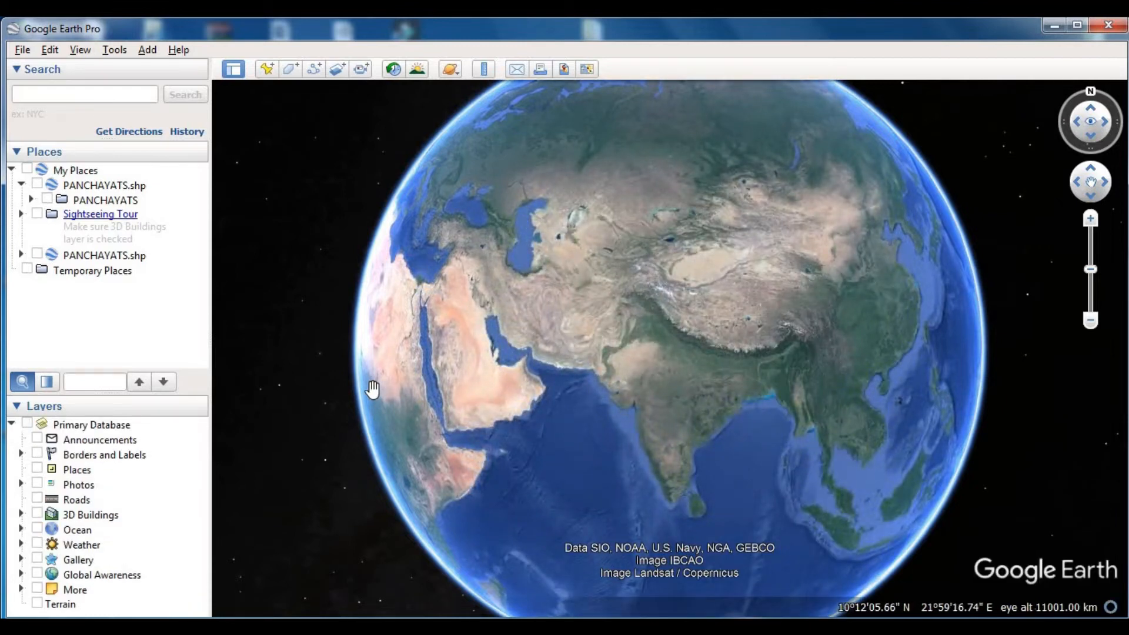
- In Google Earth Pro, open the Landuse ESRI Shape file from D:\LANDUSE without applying a style template
click(22, 51)
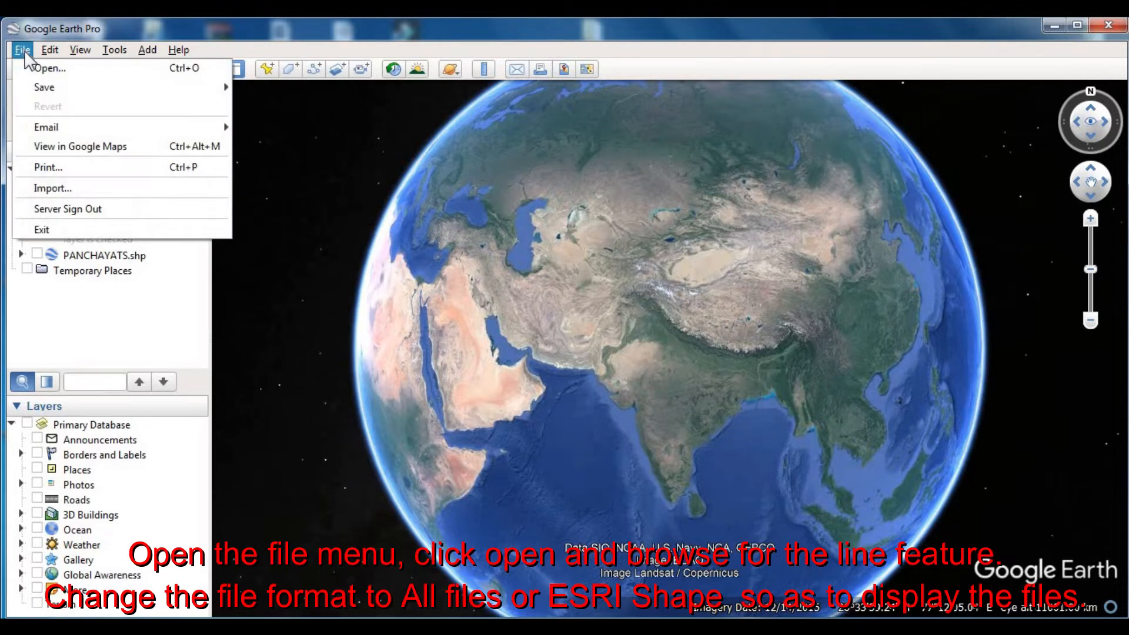
click(47, 69)
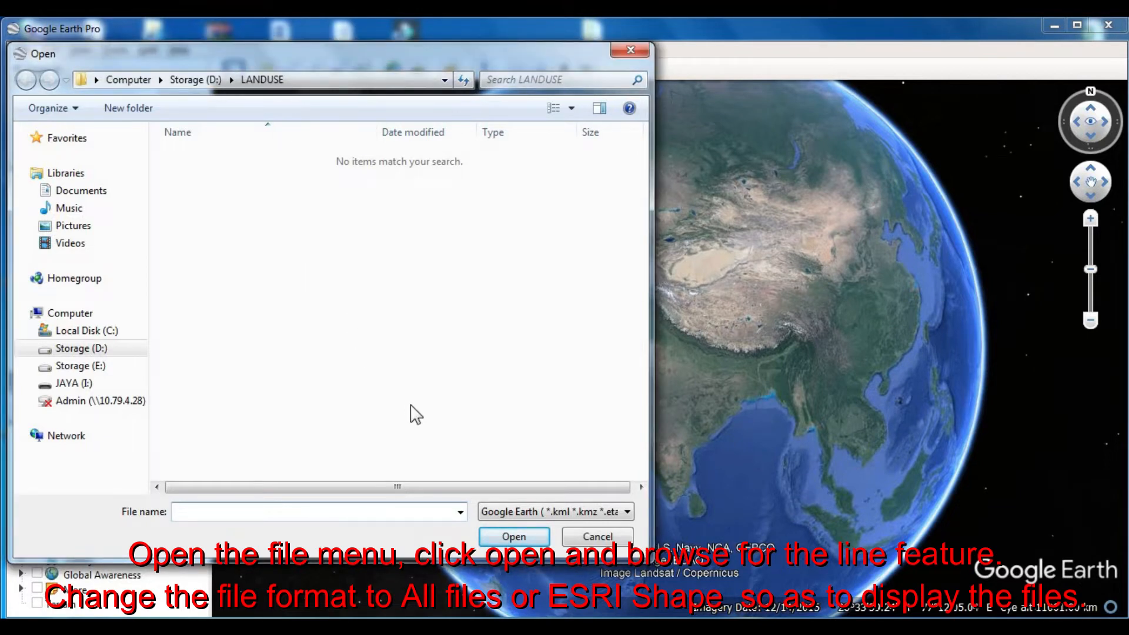
click(98, 349)
double_click(238, 352)
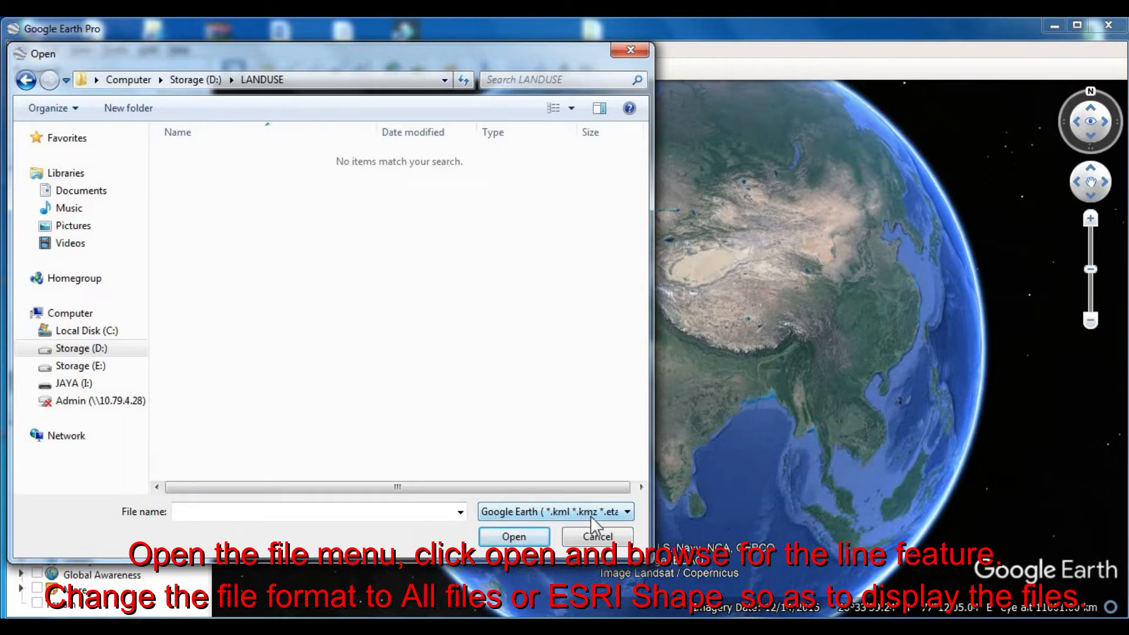
click(627, 513)
scroll(650, 377, down, 1)
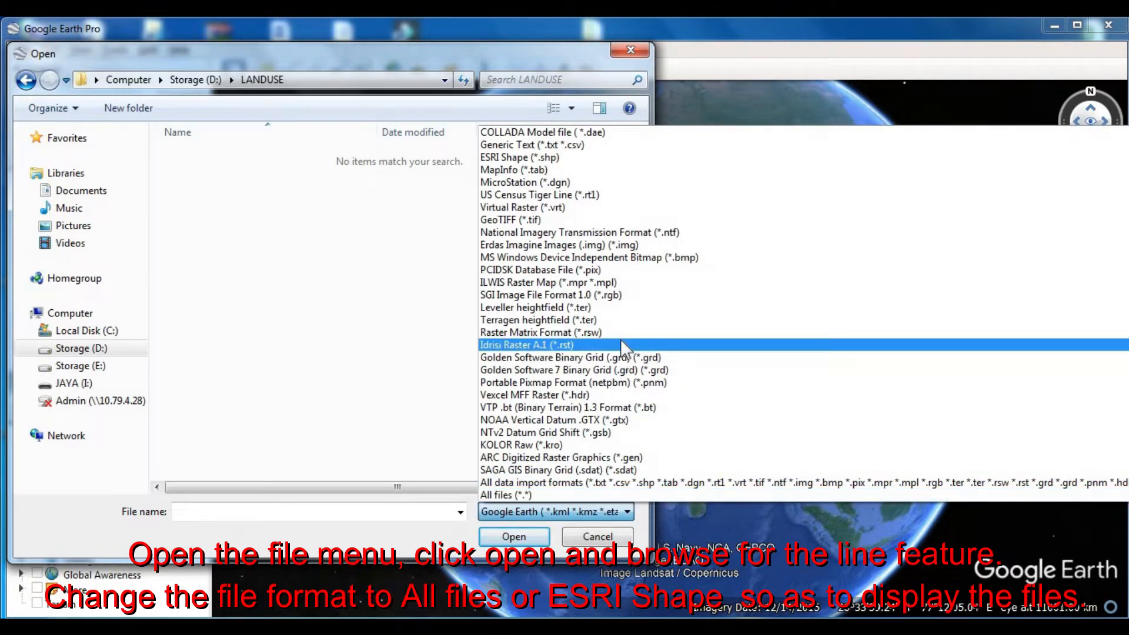
click(520, 157)
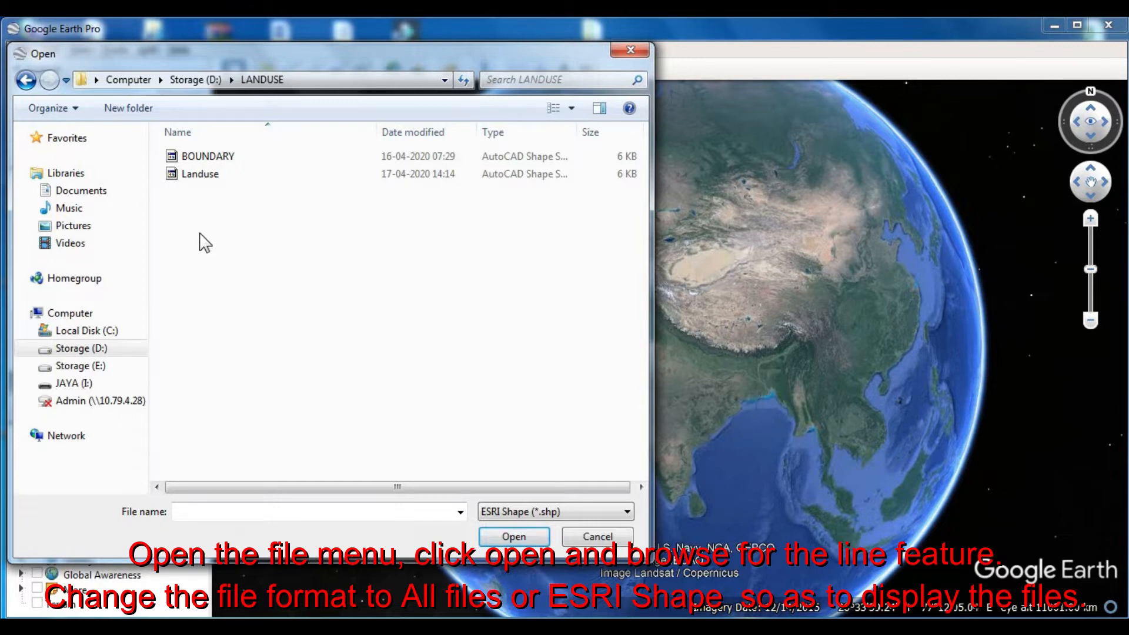
click(210, 176)
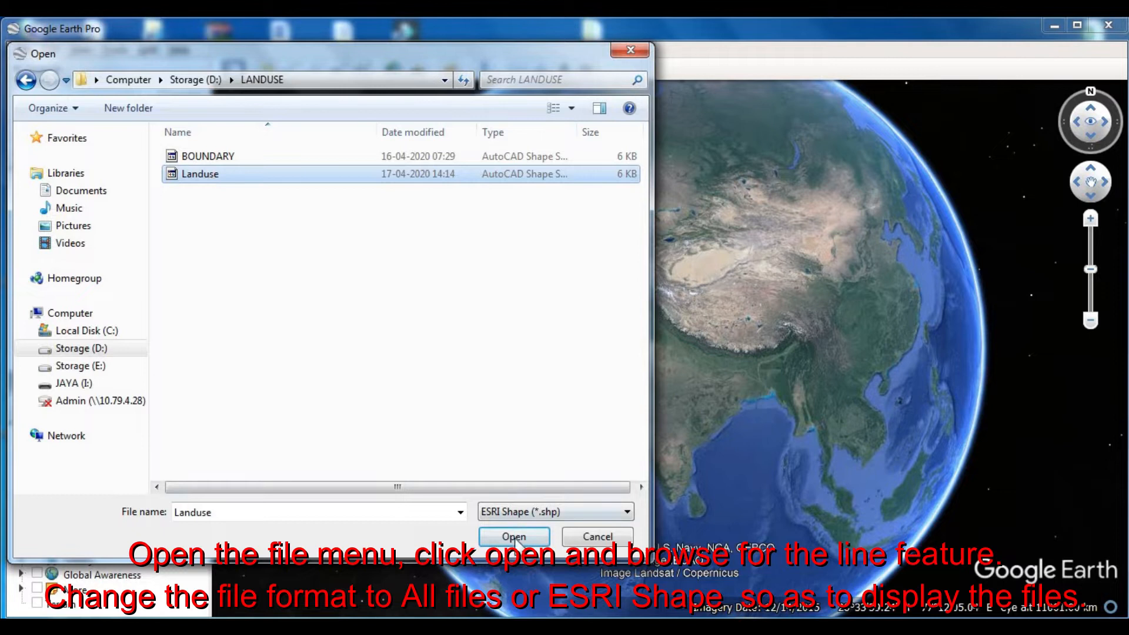
click(513, 537)
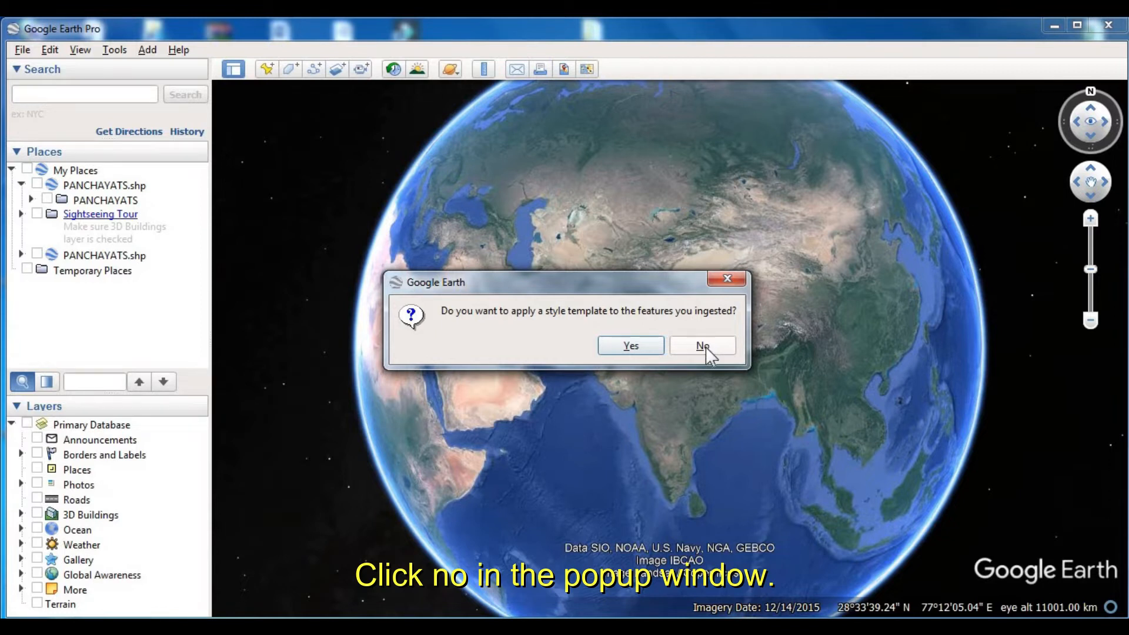
click(704, 346)
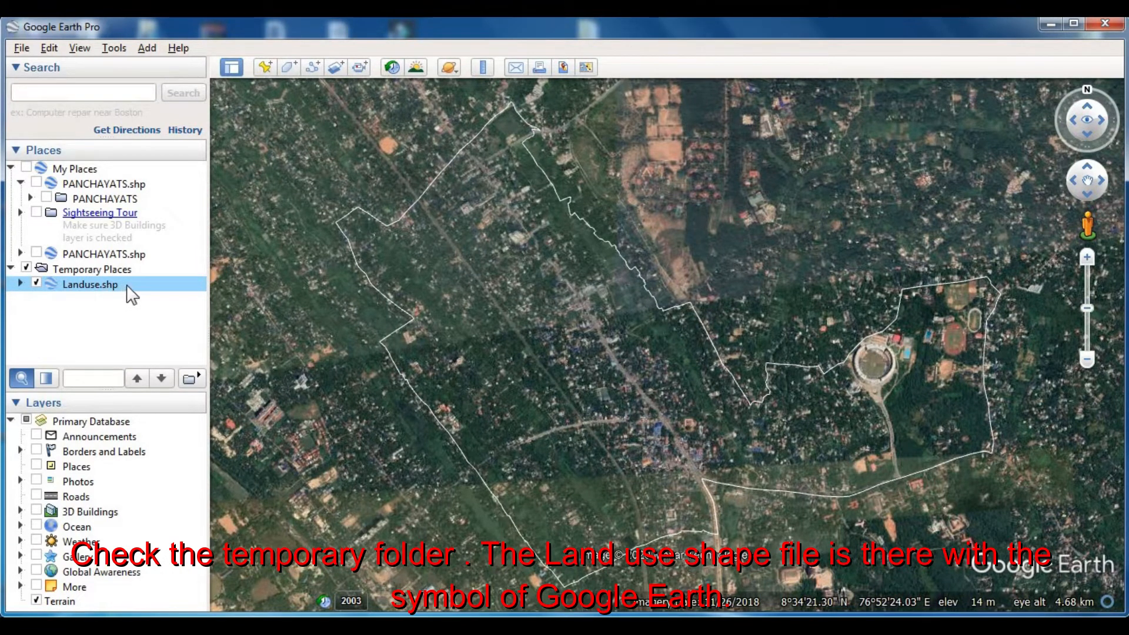
- Expand Landuse.shp under Temporary Places down to its boundary line and select the Landuse folder
click(22, 283)
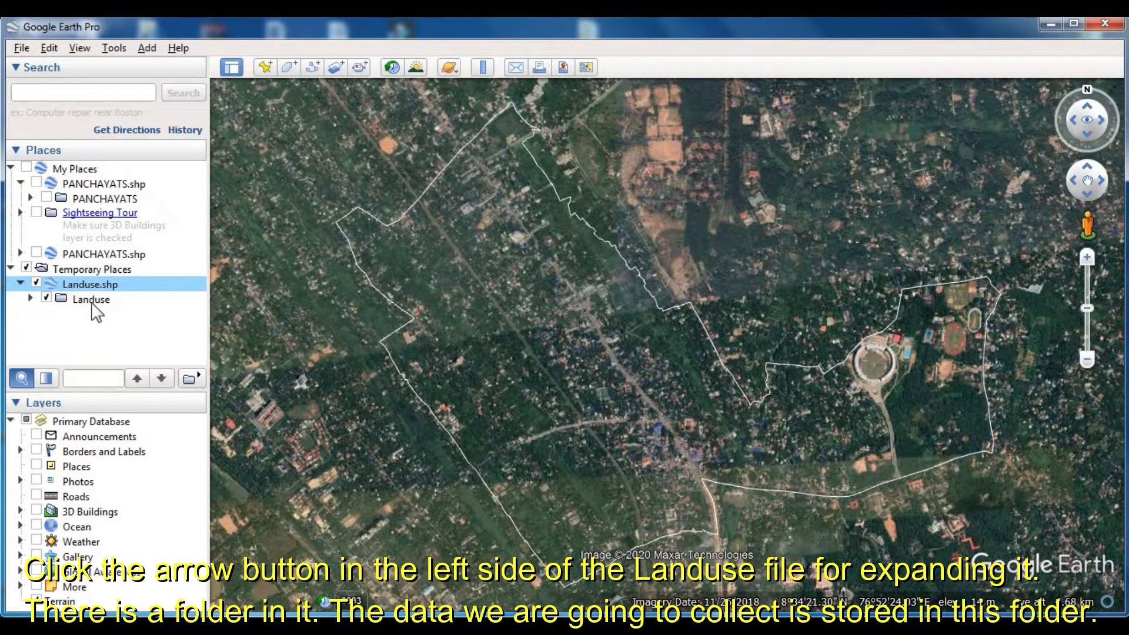
click(31, 299)
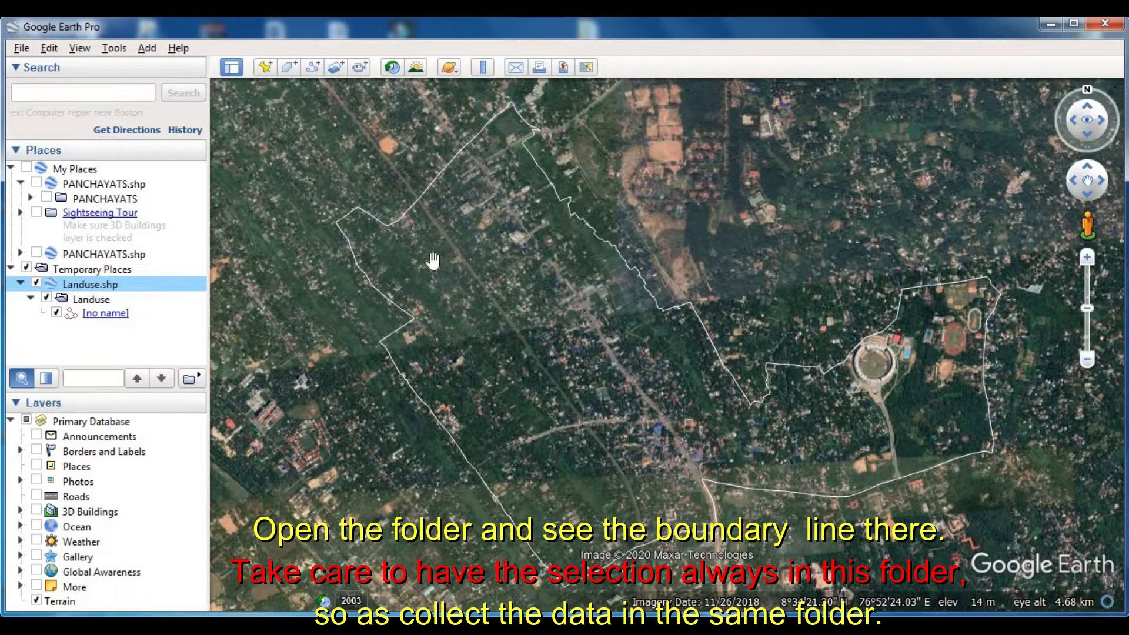
click(97, 301)
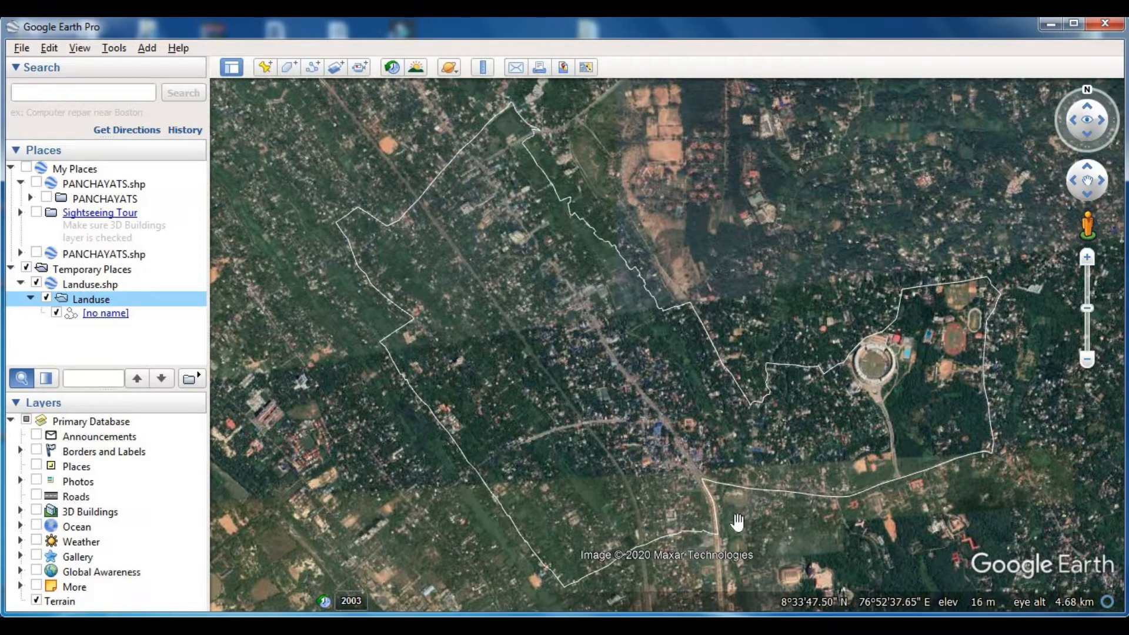
- Examine the imagery within the boundary line for wide linear features and areas such as major roads, railway lines, waterbodies and paddy land
scroll(736, 522, up, 2)
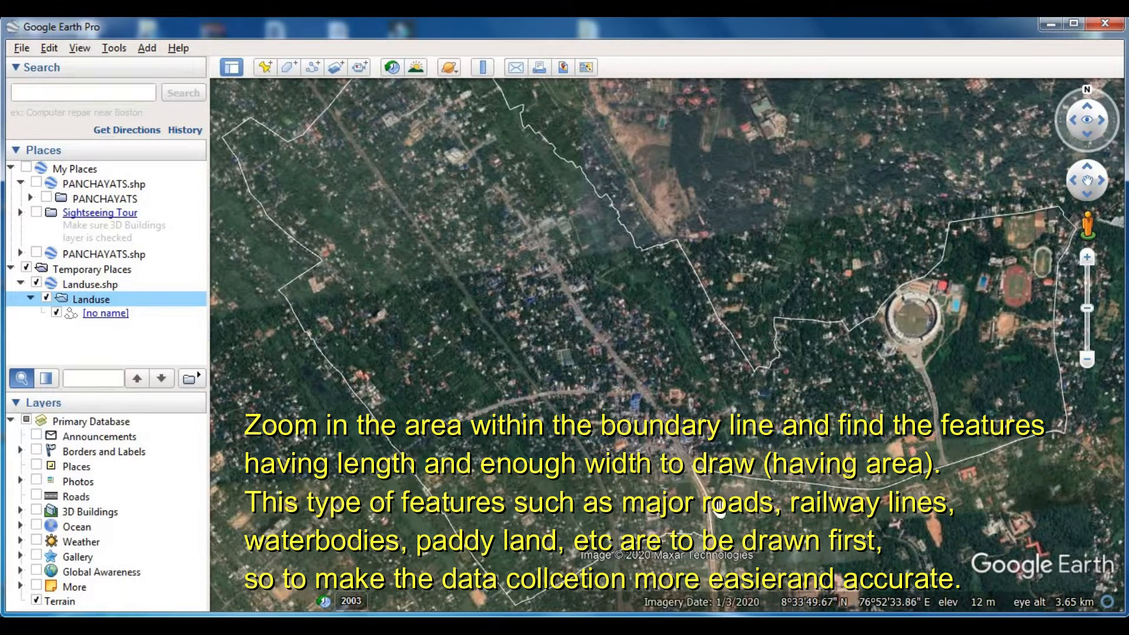
scroll(686, 445, up, 5)
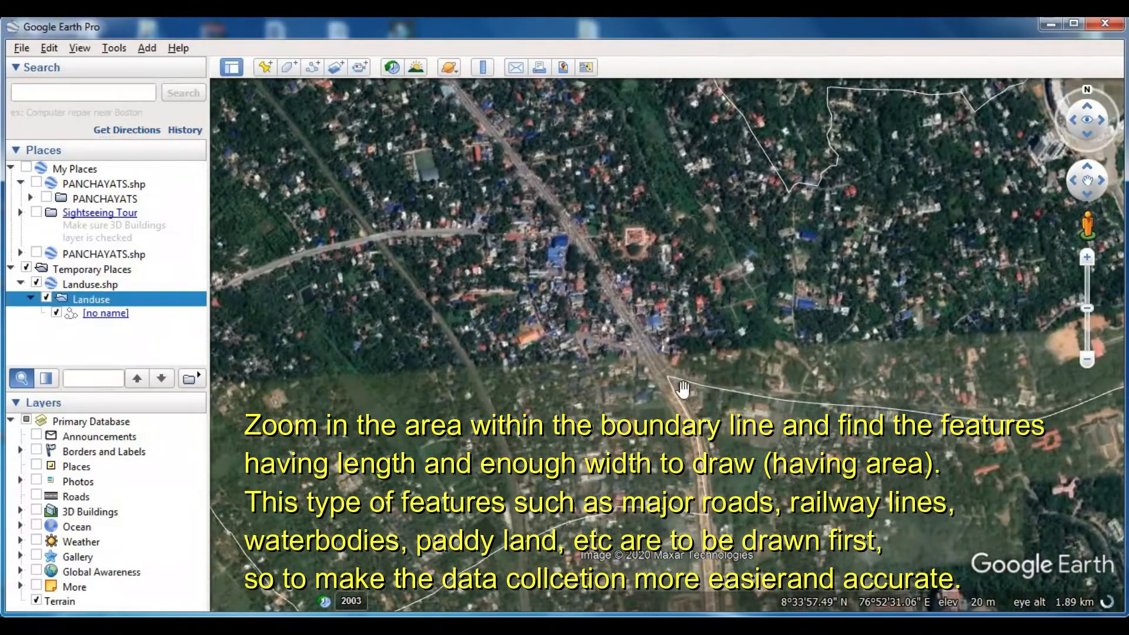
drag(602, 252, 729, 470)
drag(581, 317, 426, 145)
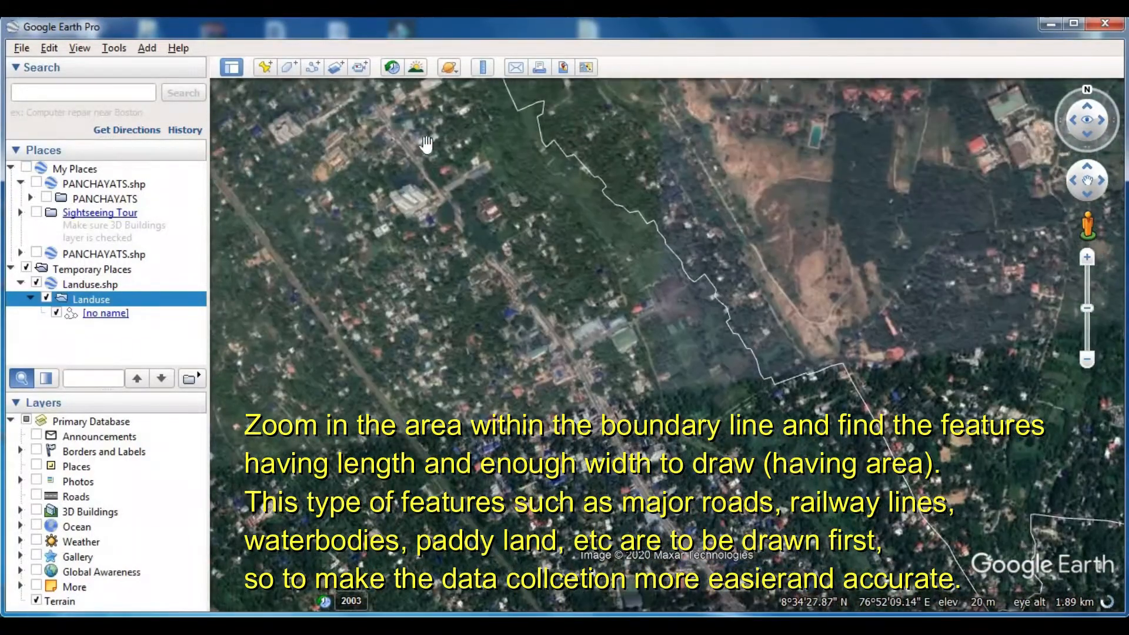
drag(525, 329, 494, 180)
drag(482, 353, 496, 206)
drag(587, 341, 550, 153)
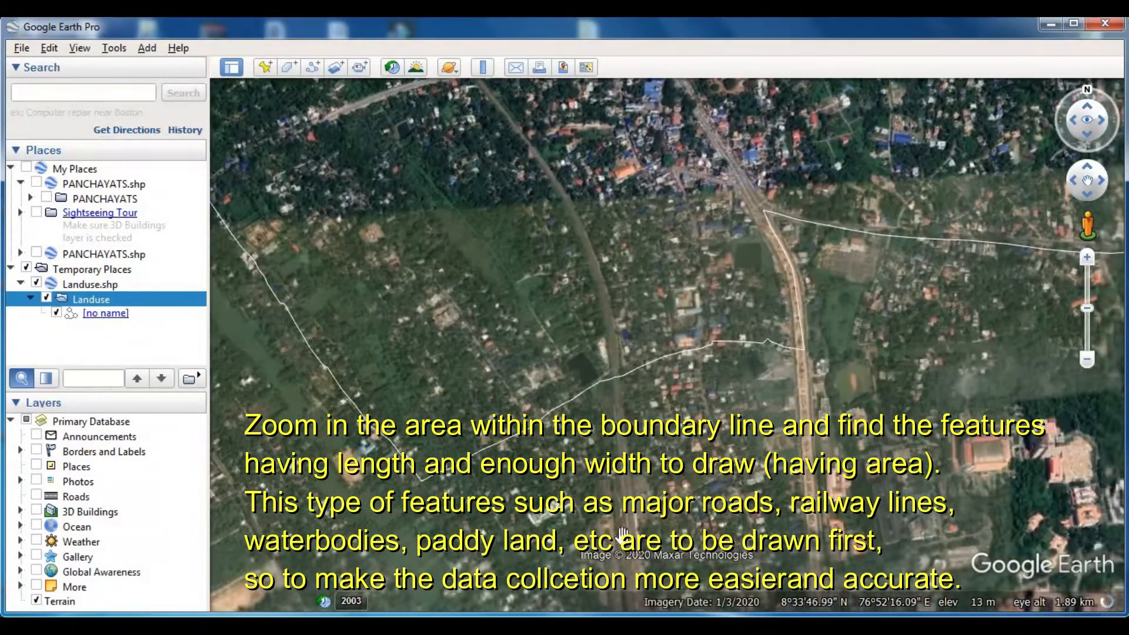
drag(612, 380, 582, 127)
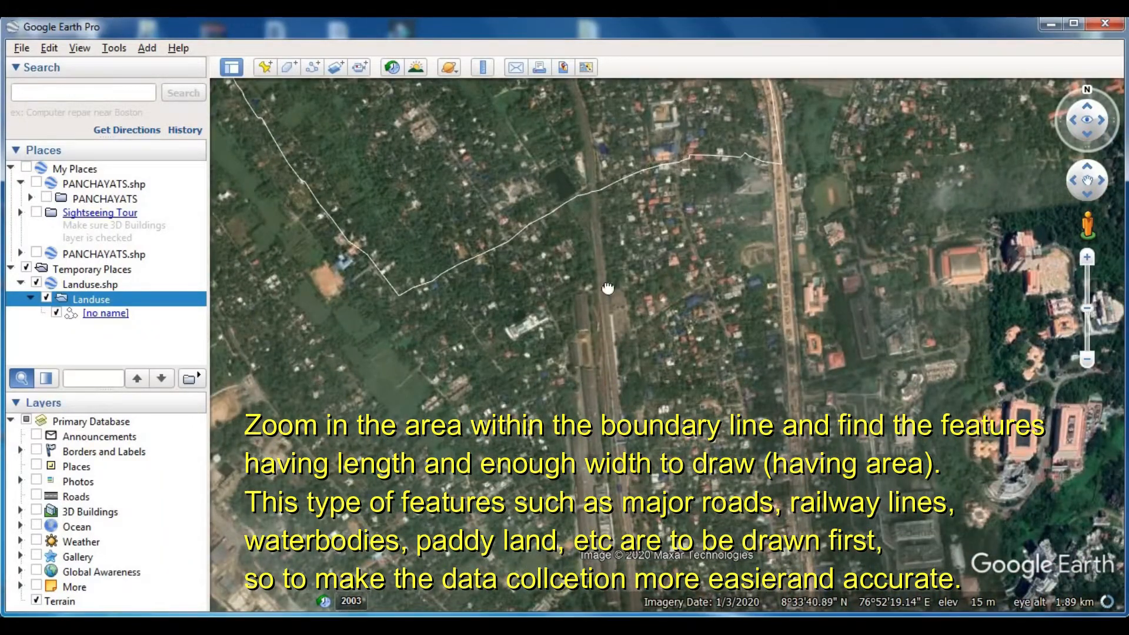
drag(608, 288, 614, 500)
drag(572, 298, 671, 471)
drag(481, 210, 574, 364)
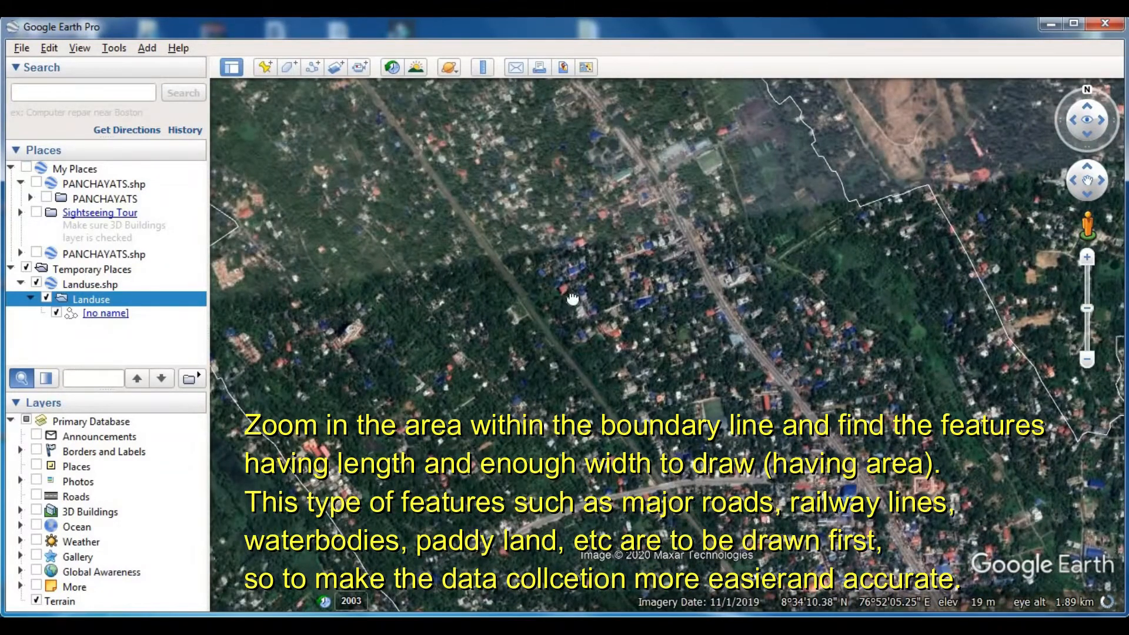
drag(572, 299, 505, 125)
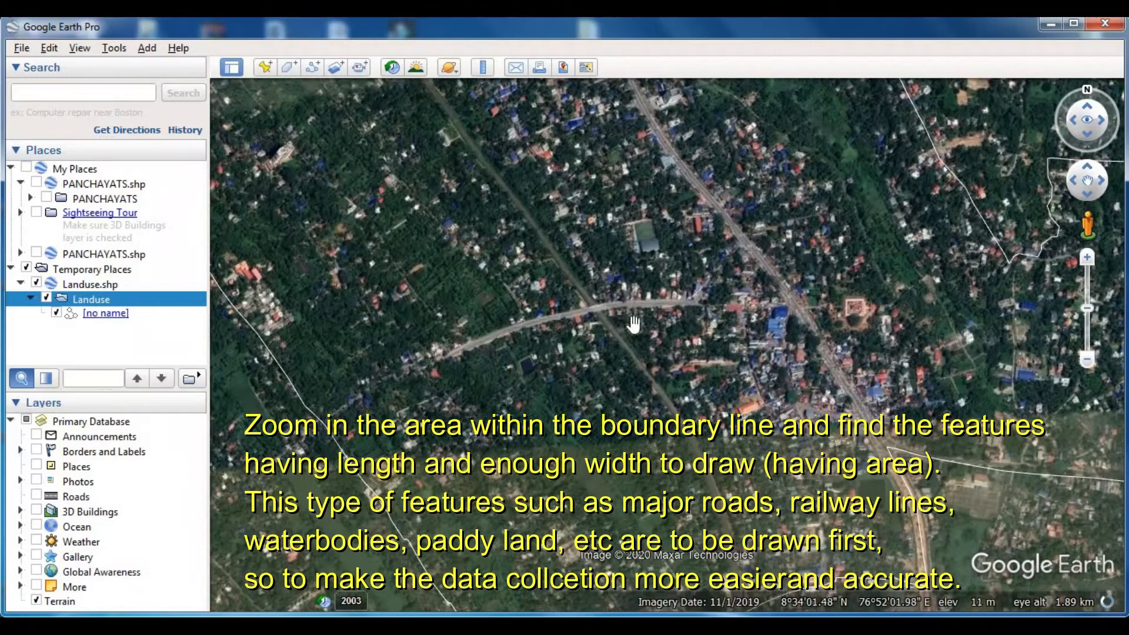
drag(682, 502, 713, 534)
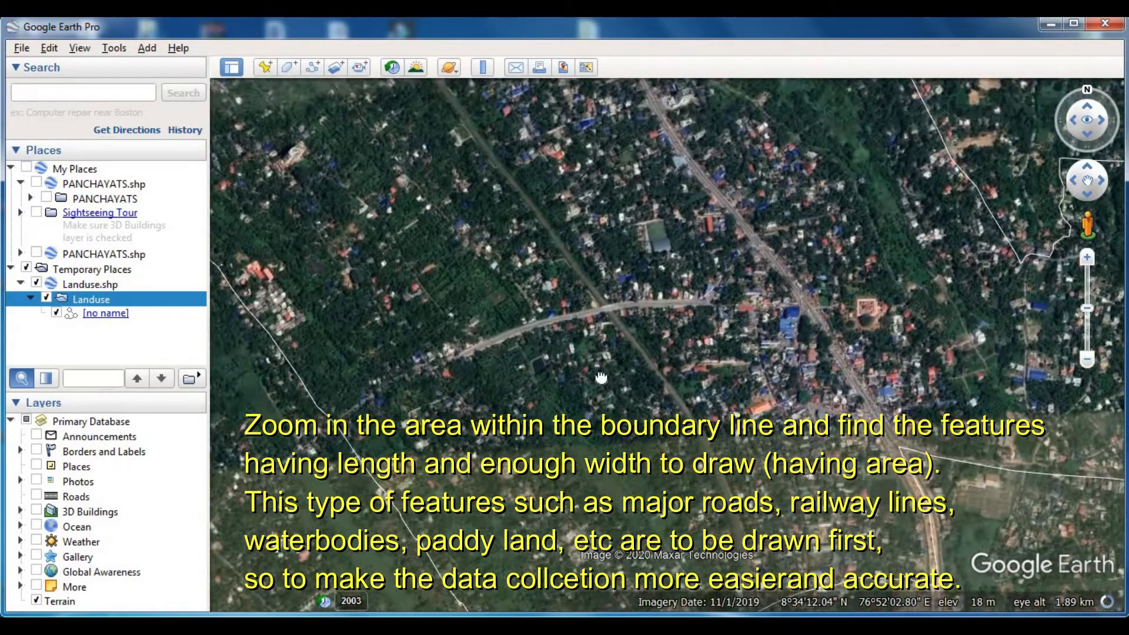
drag(561, 284, 565, 232)
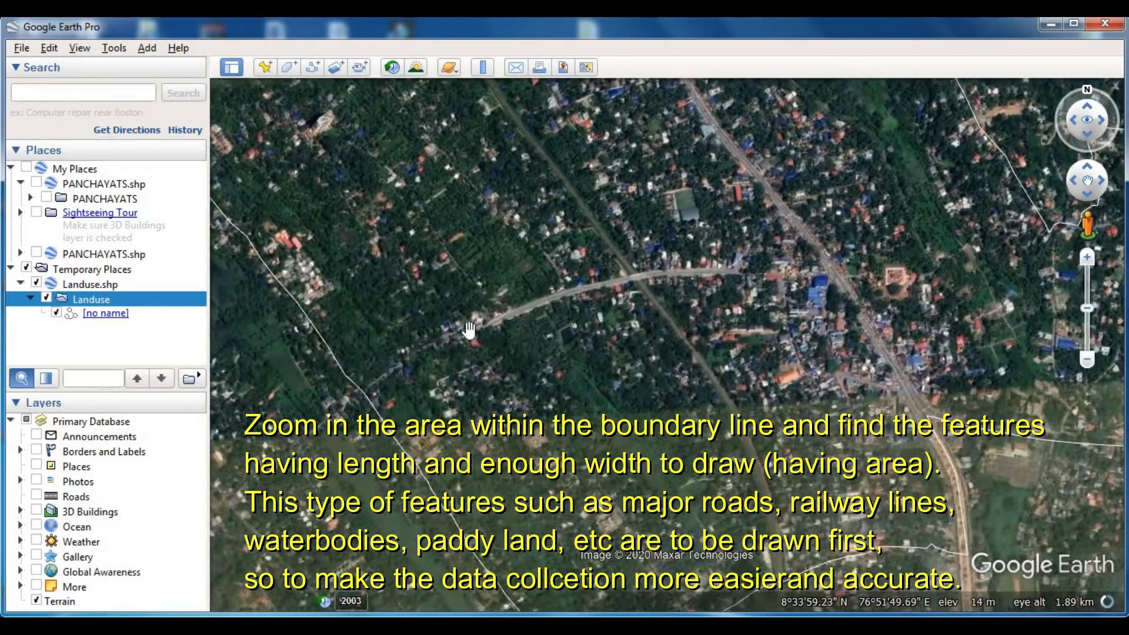
drag(758, 474, 679, 353)
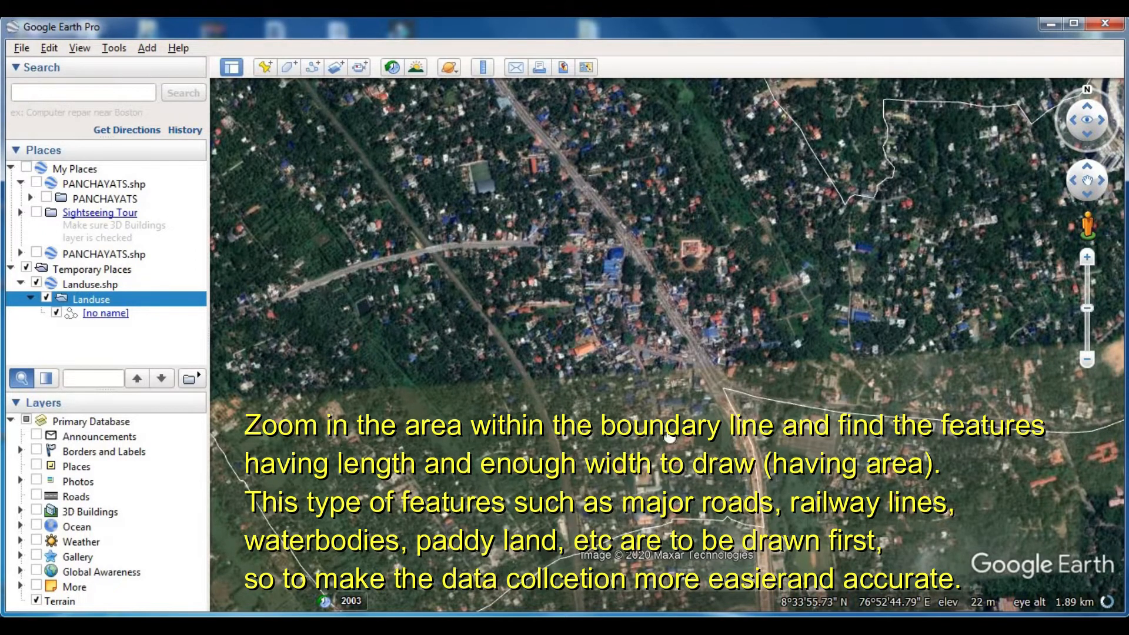
drag(671, 437, 594, 439)
drag(902, 318, 782, 309)
drag(635, 207, 791, 317)
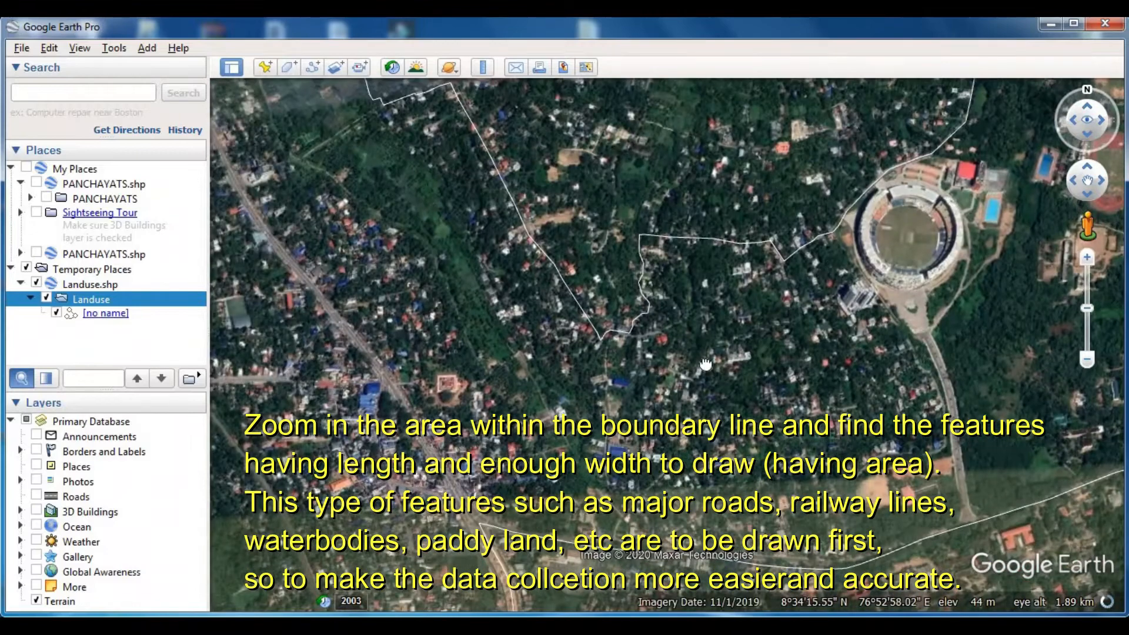
drag(706, 364, 338, 469)
drag(604, 359, 1079, 210)
drag(578, 486, 615, 300)
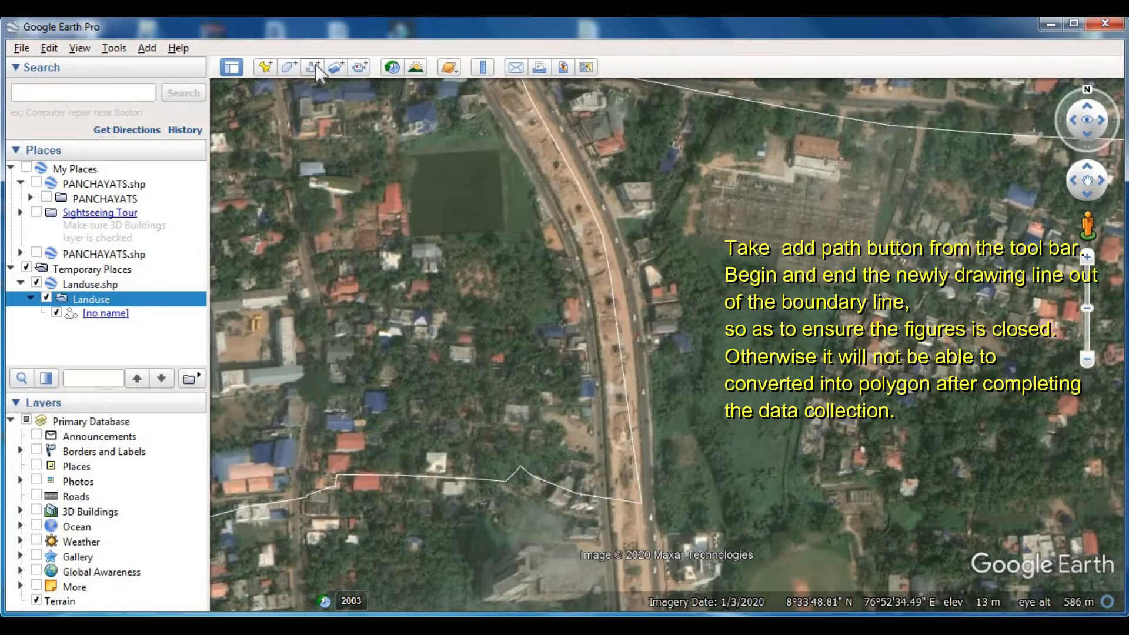
- Start a new path just outside the southern boundary line and trace the main road's western edge north to the dark green pond
click(313, 65)
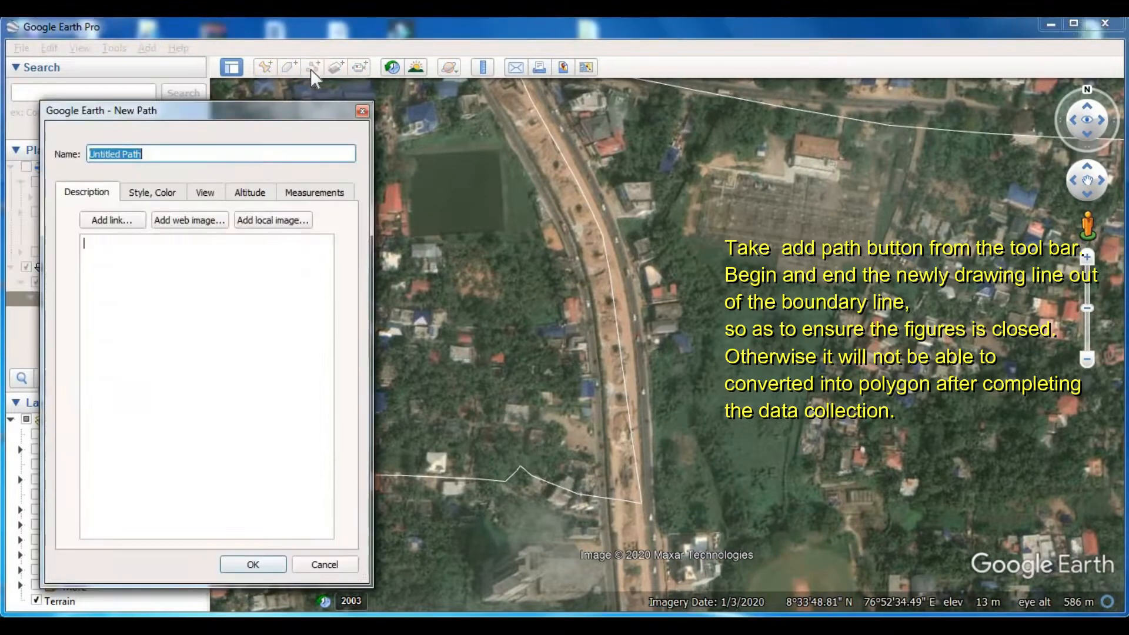
drag(311, 114, 264, 154)
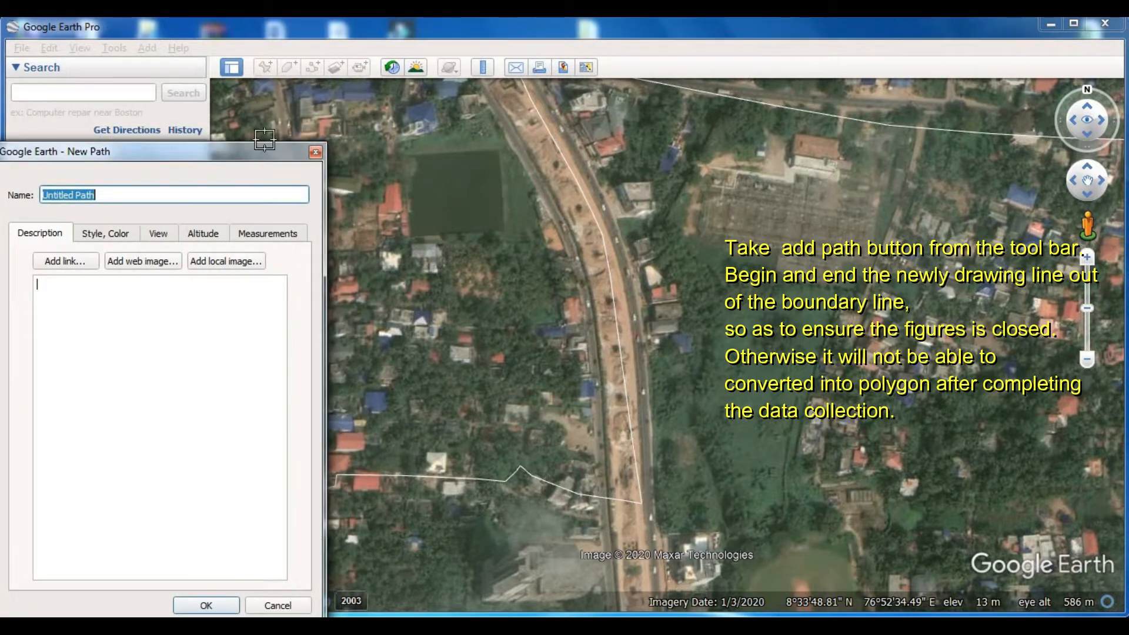
drag(266, 154, 304, 268)
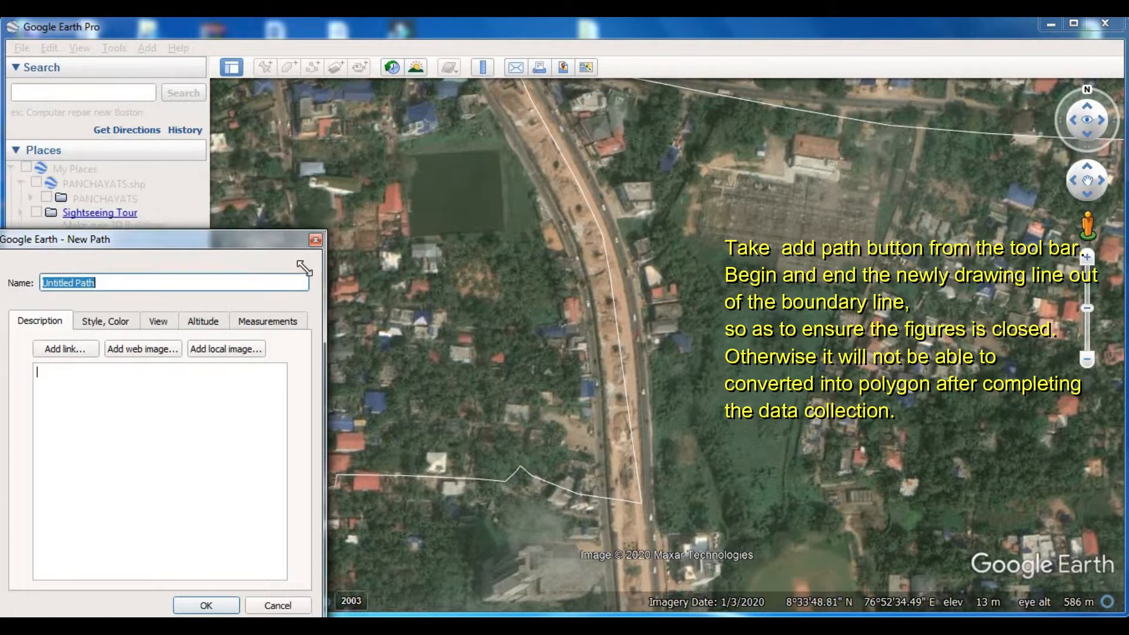
click(602, 534)
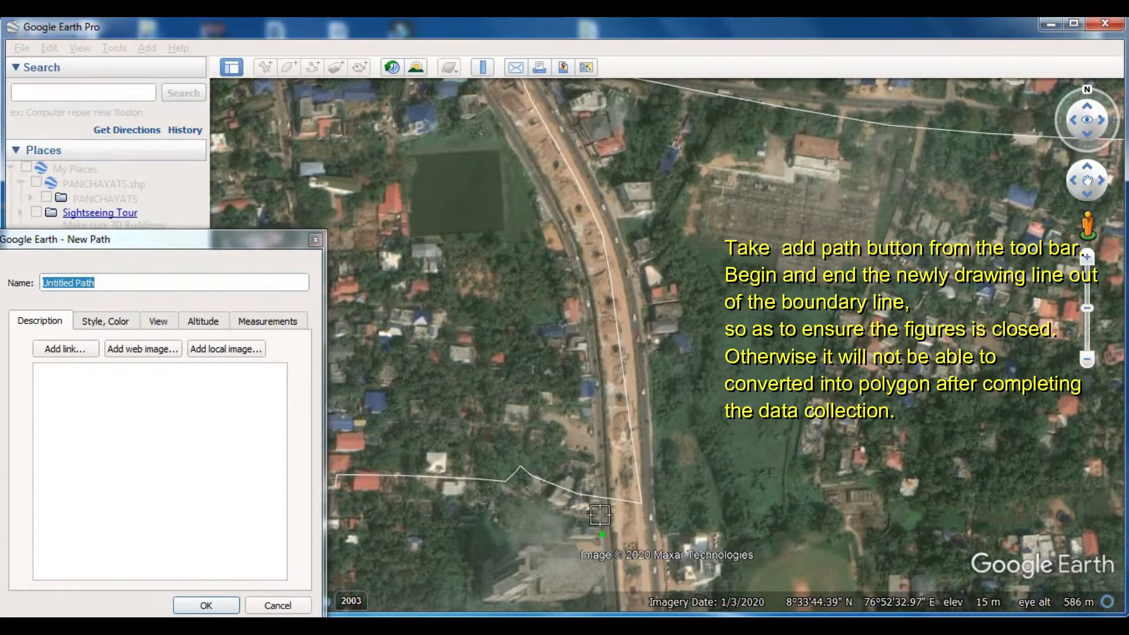
click(600, 492)
click(595, 441)
click(594, 384)
click(586, 333)
click(583, 301)
click(575, 272)
click(563, 240)
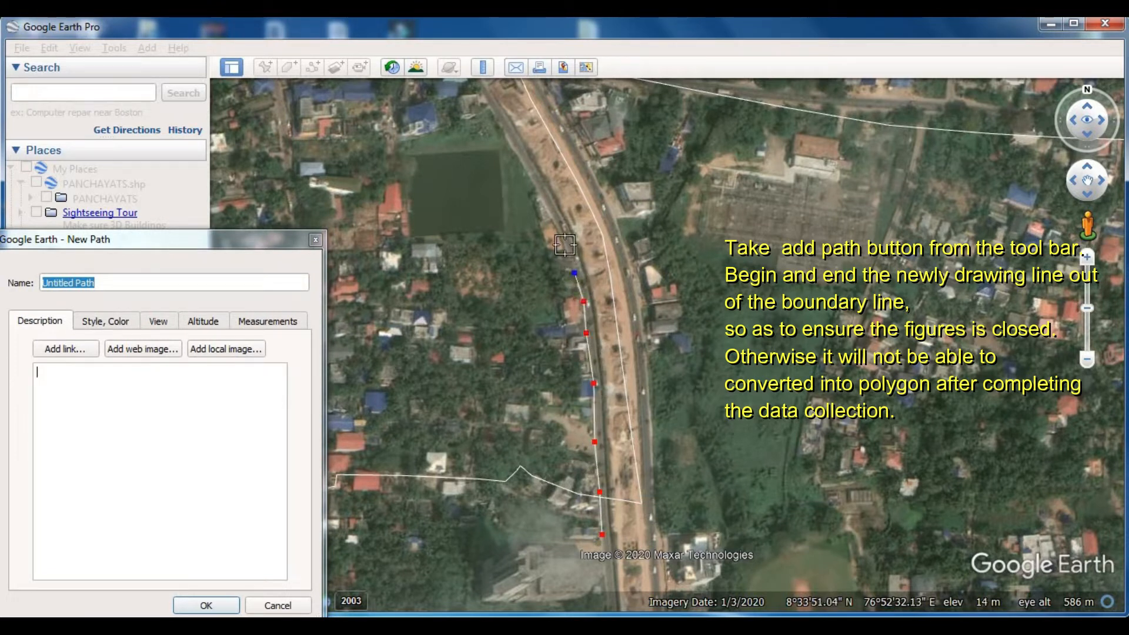
click(541, 200)
click(533, 175)
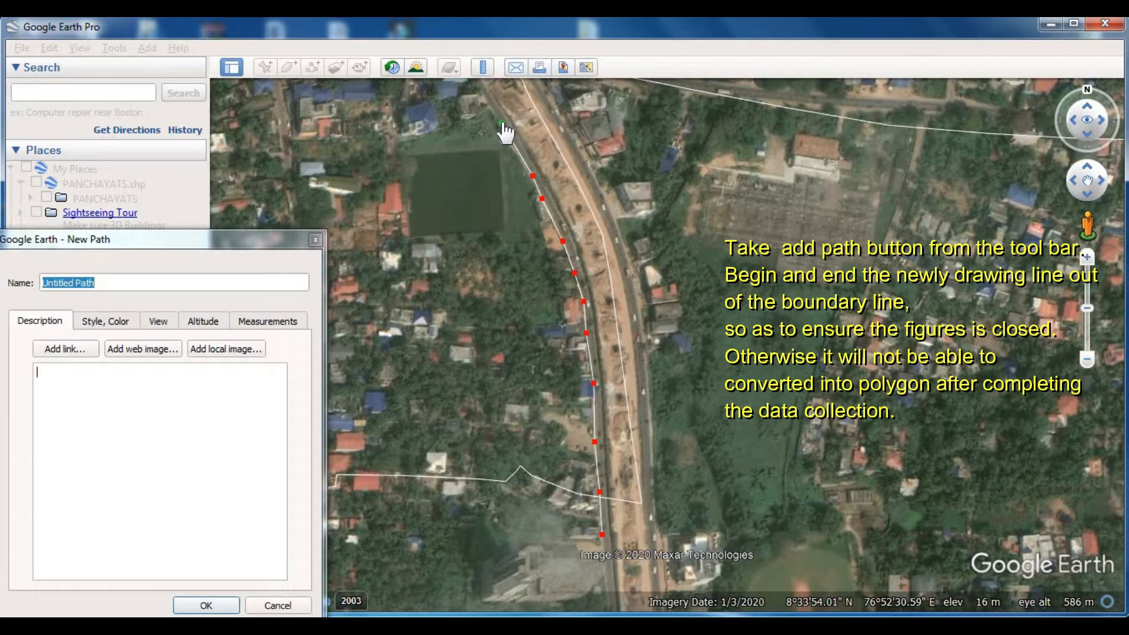
- Continue the path along the main road's western edge, through the road junction and past the large blue-roofed buildings
key(Left)
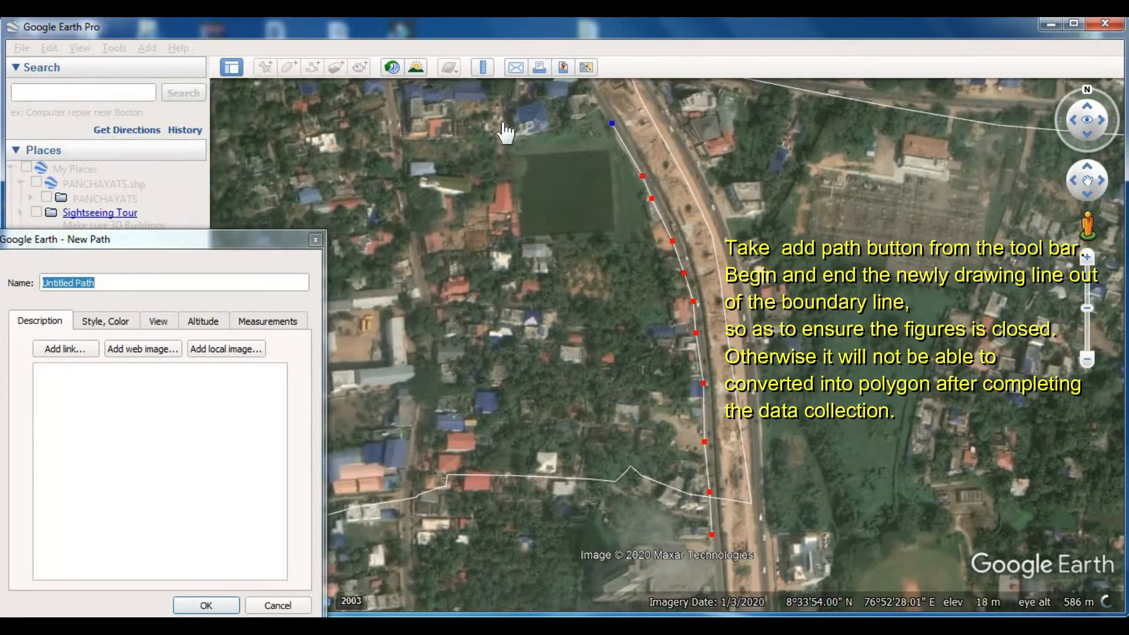
key(Up)
click(578, 207)
click(539, 128)
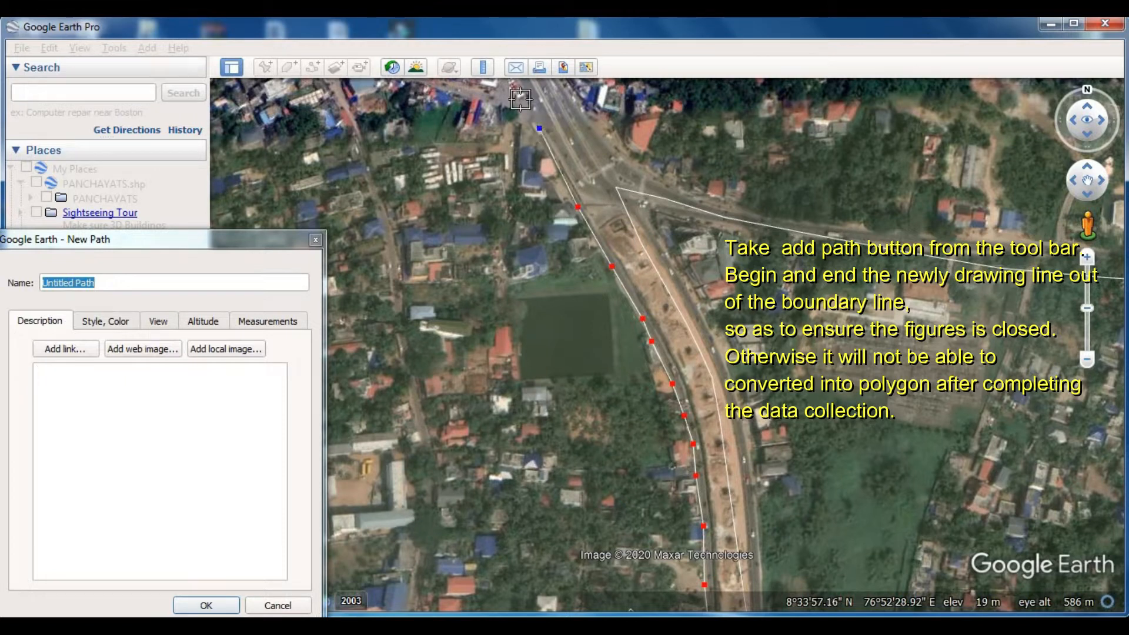
key(Left)
key(Up)
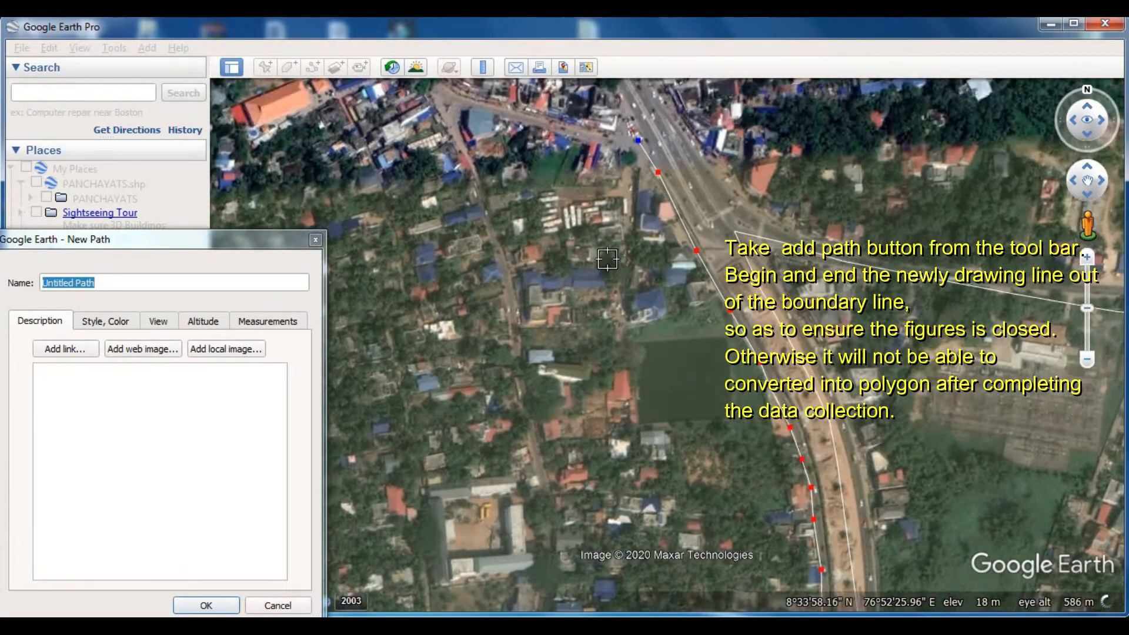
click(594, 223)
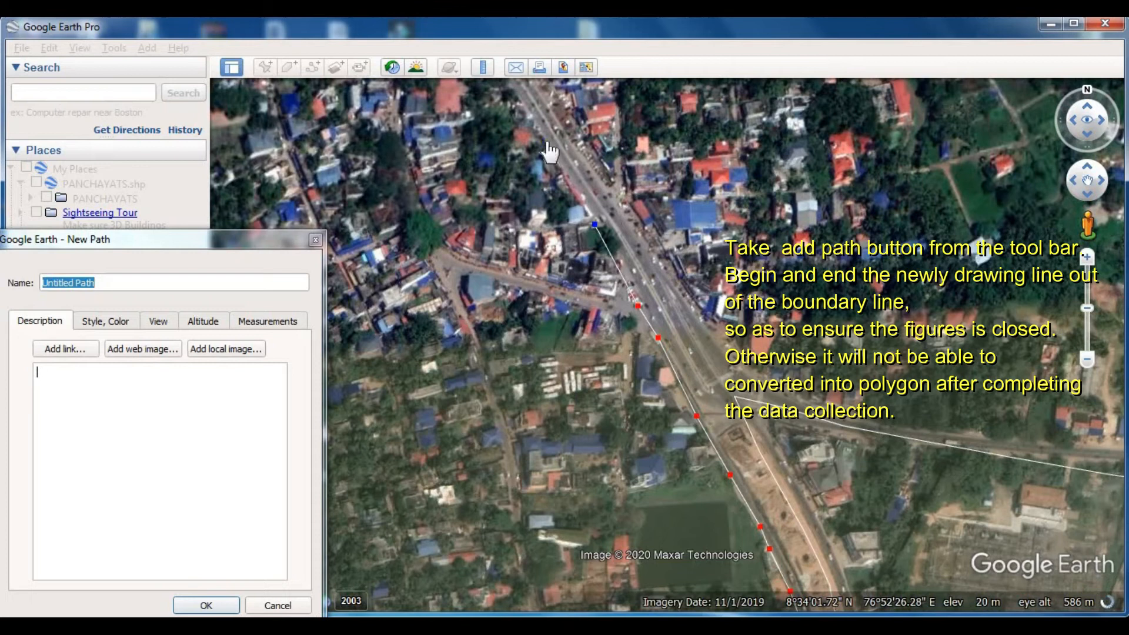
drag(547, 150, 667, 298)
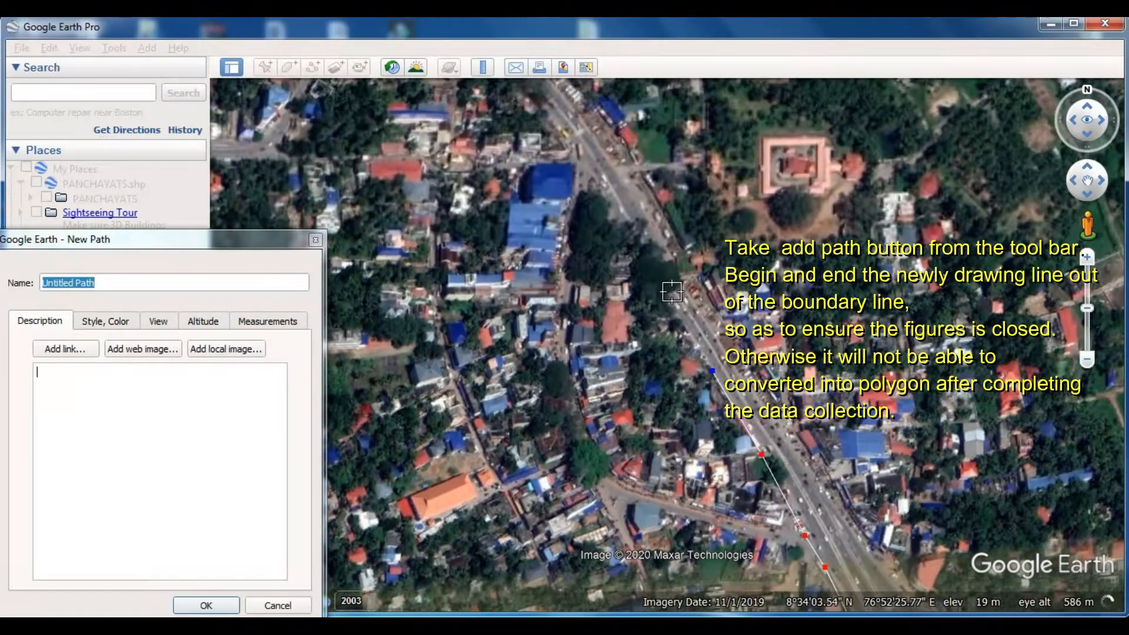
click(668, 298)
click(618, 216)
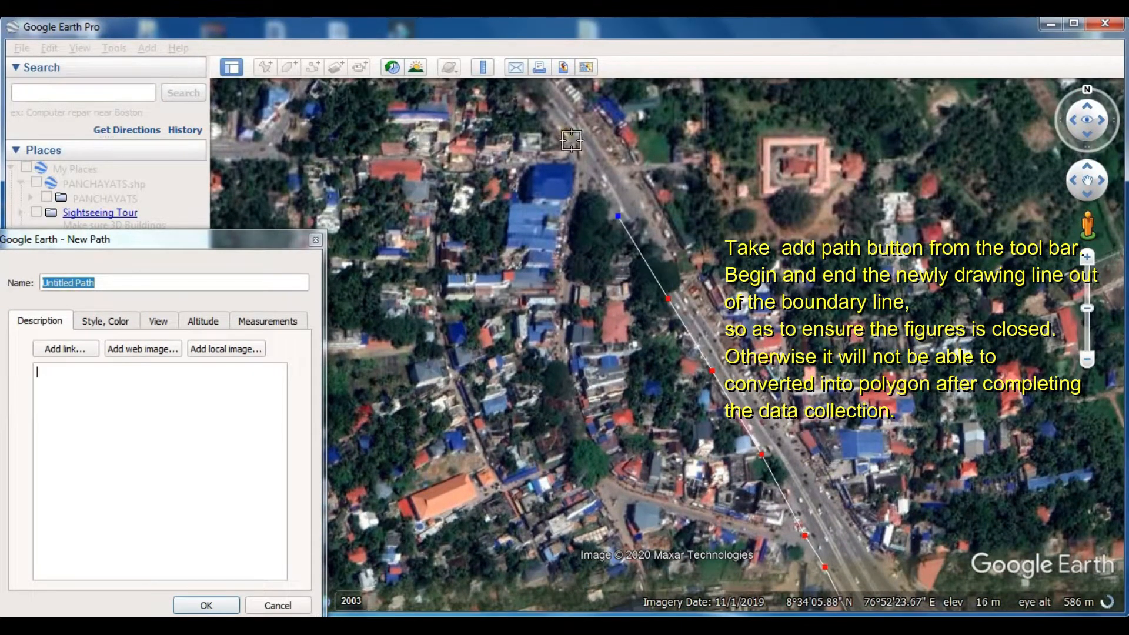
click(562, 137)
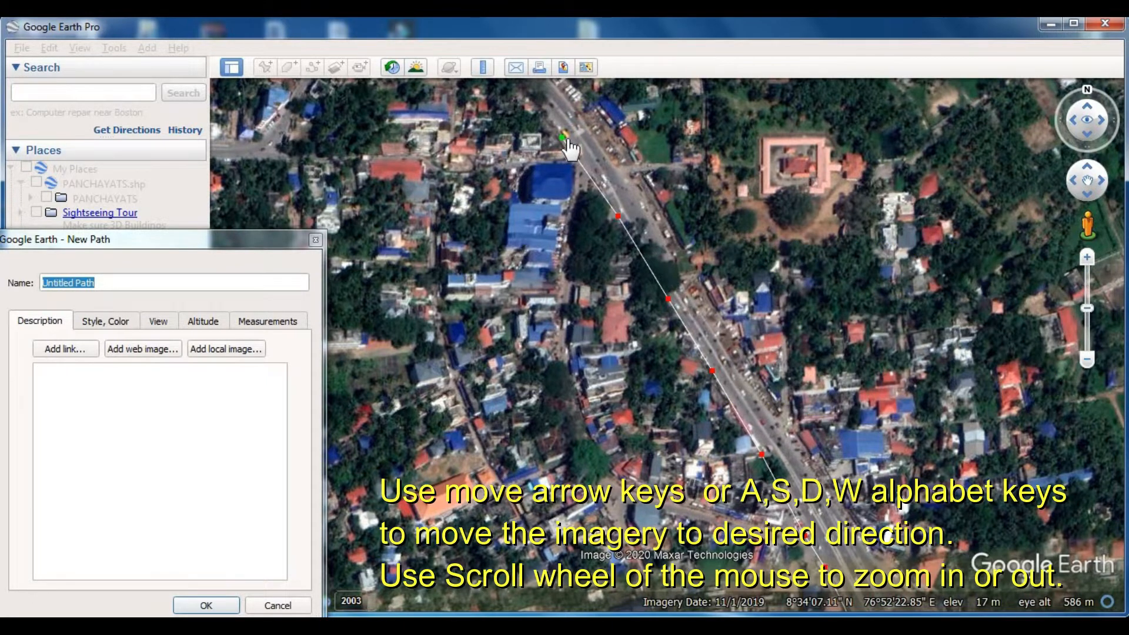
- Extend the path northwest along the road's western edge past the large white-roofed building beside the pond
key(Left)
key(Up)
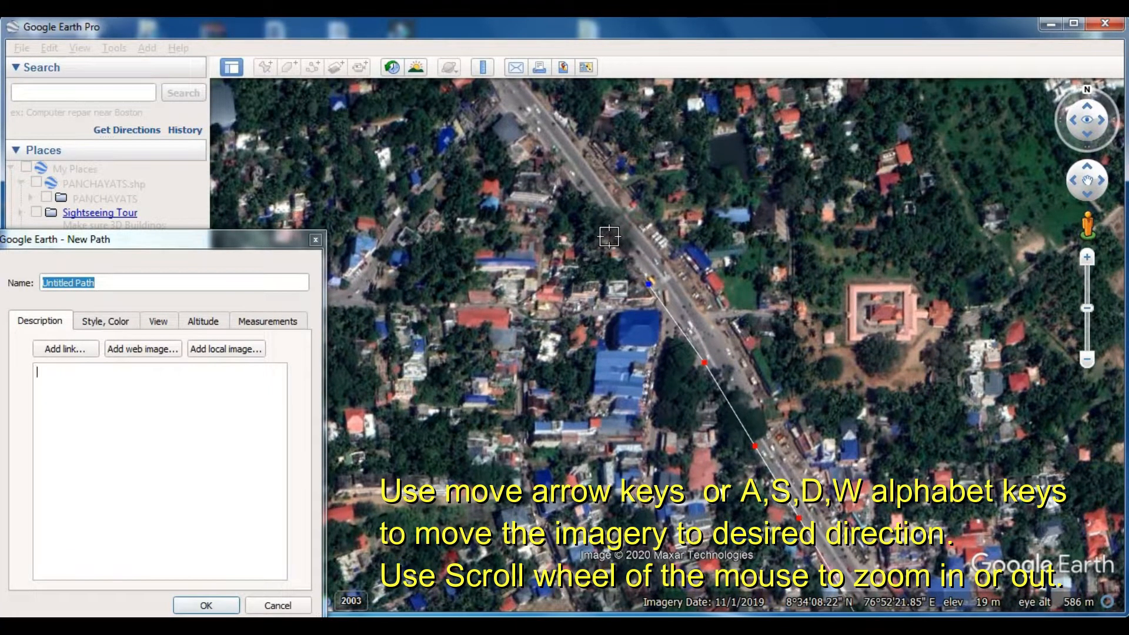
click(593, 210)
click(548, 150)
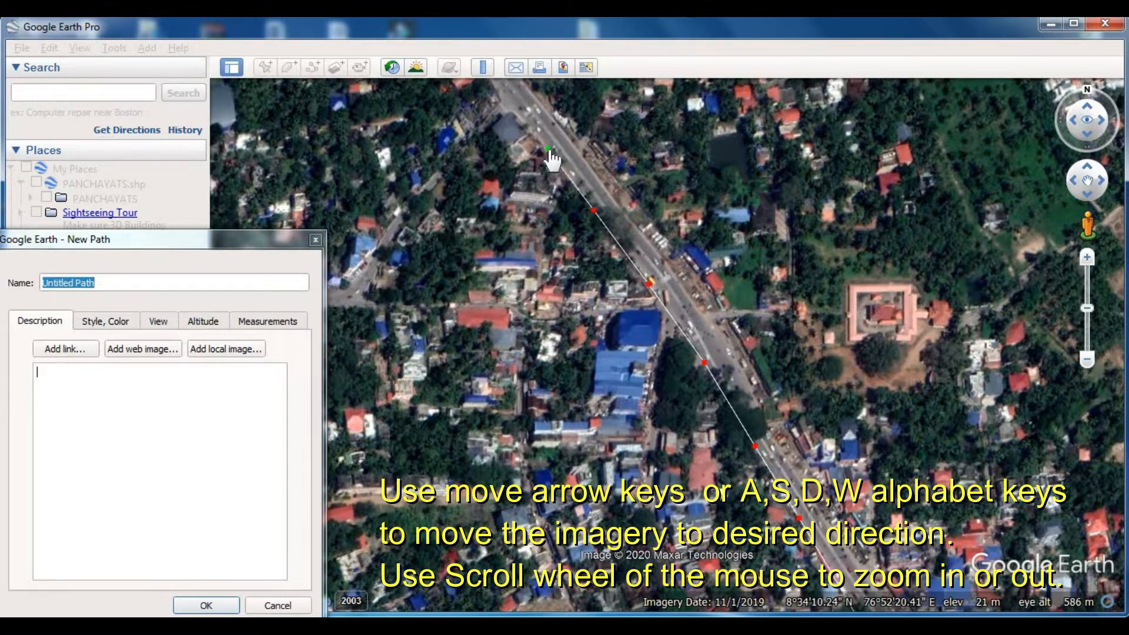
key(Left)
key(Up)
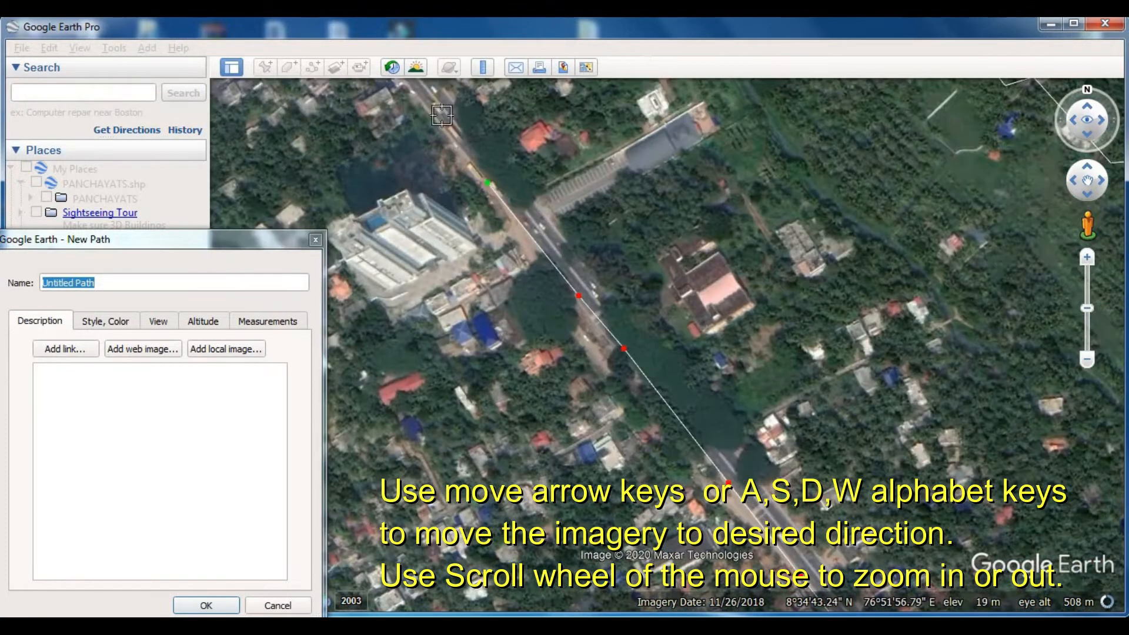
click(425, 106)
key(Left)
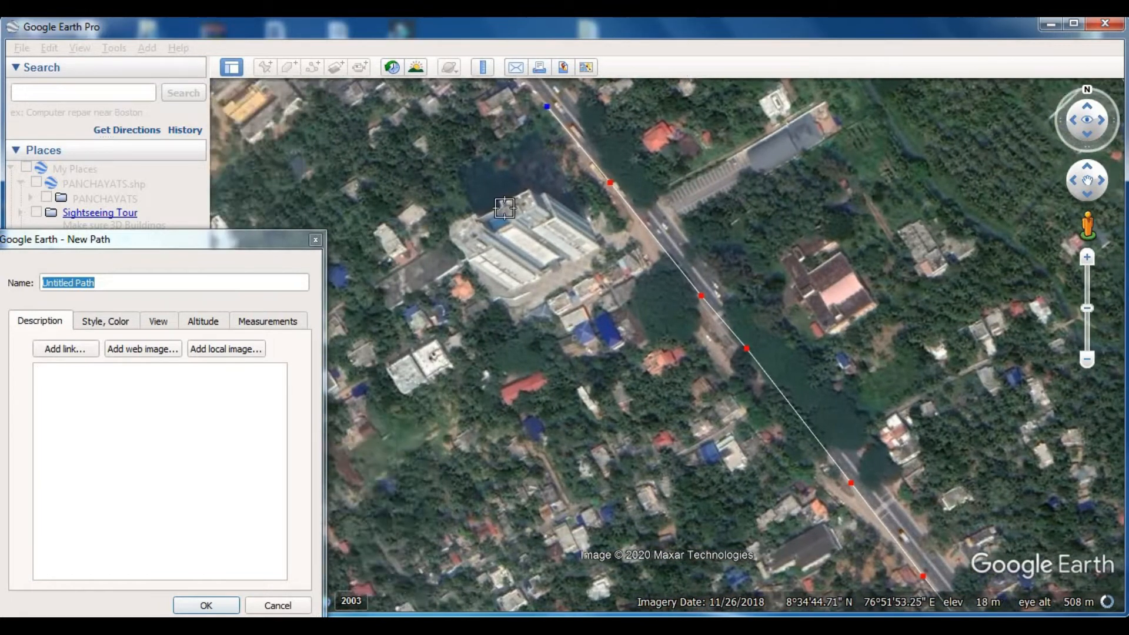
key(Up)
click(489, 207)
click(437, 137)
- Trace the rest of the road's western edge up to the northern boundary line and save the path
key(Left)
key(Up)
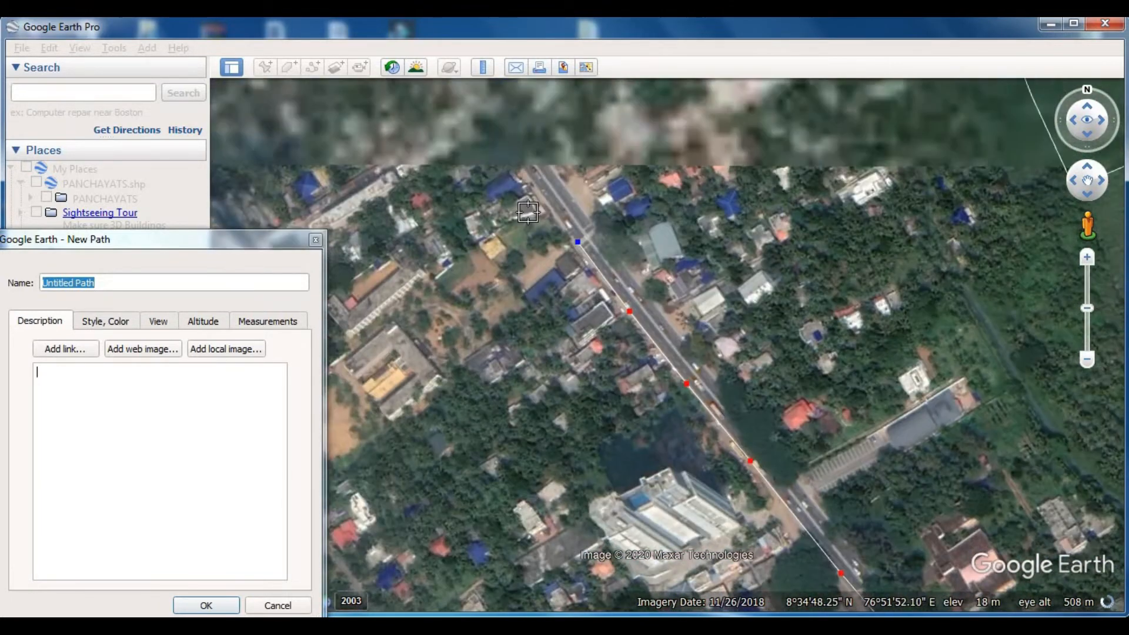
click(527, 241)
click(452, 138)
key(Left)
key(Up)
click(522, 215)
click(471, 138)
key(Left)
key(Up)
click(512, 260)
click(425, 152)
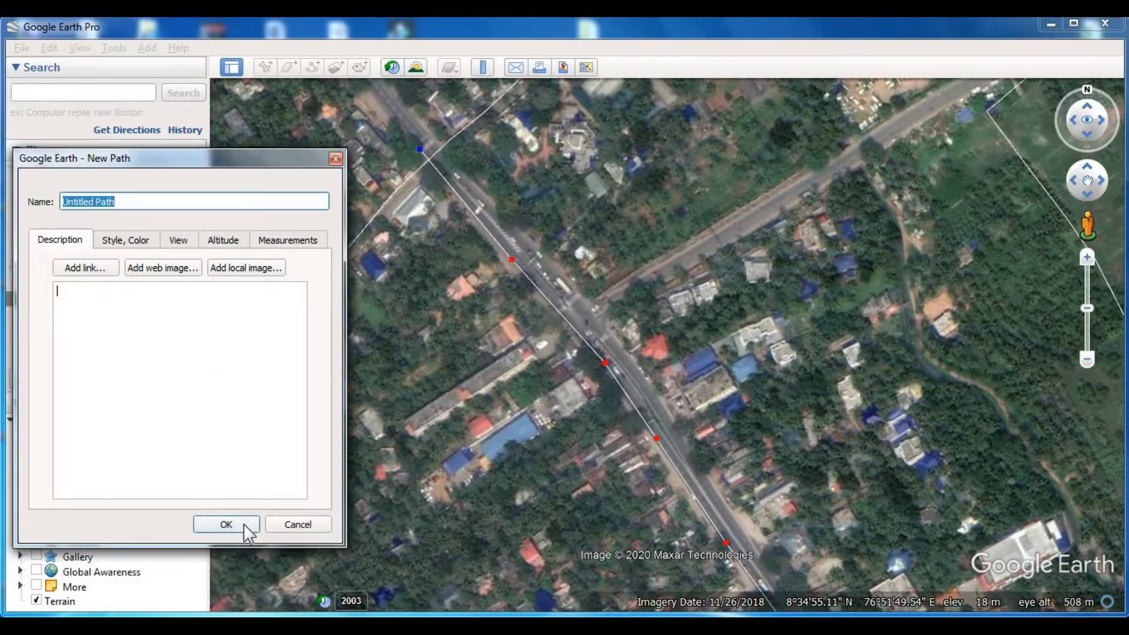
click(244, 524)
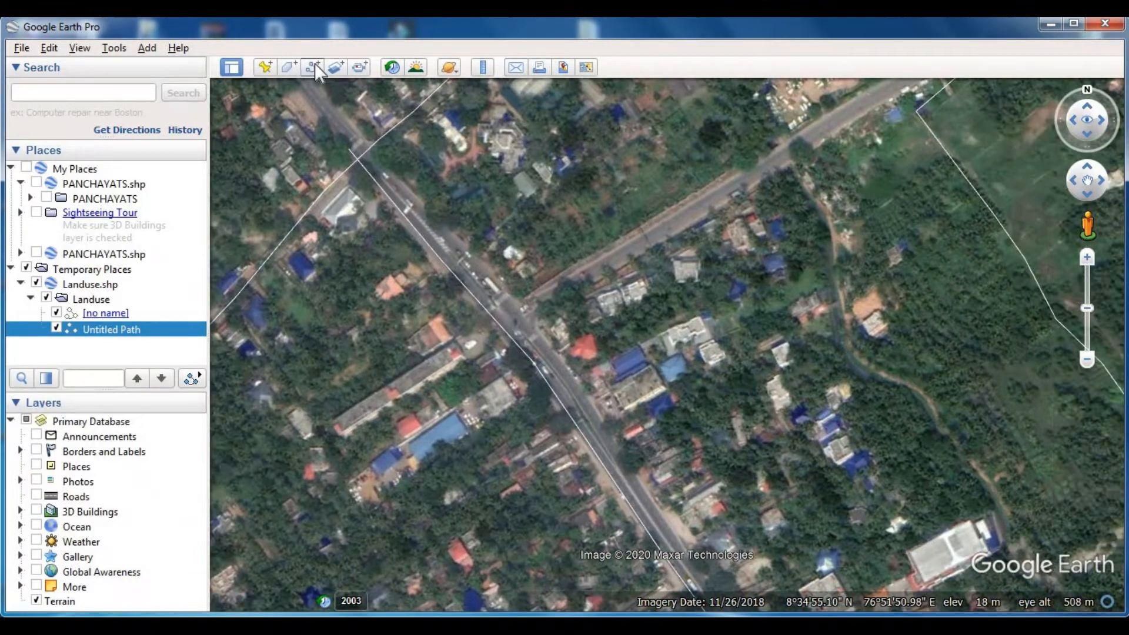
- Start a second path near the northern boundary crossing and trace the main road's eastern edge southeast to the long grey-roofed building
click(313, 67)
click(468, 252)
click(560, 357)
click(627, 458)
click(679, 543)
key(Right)
key(Down)
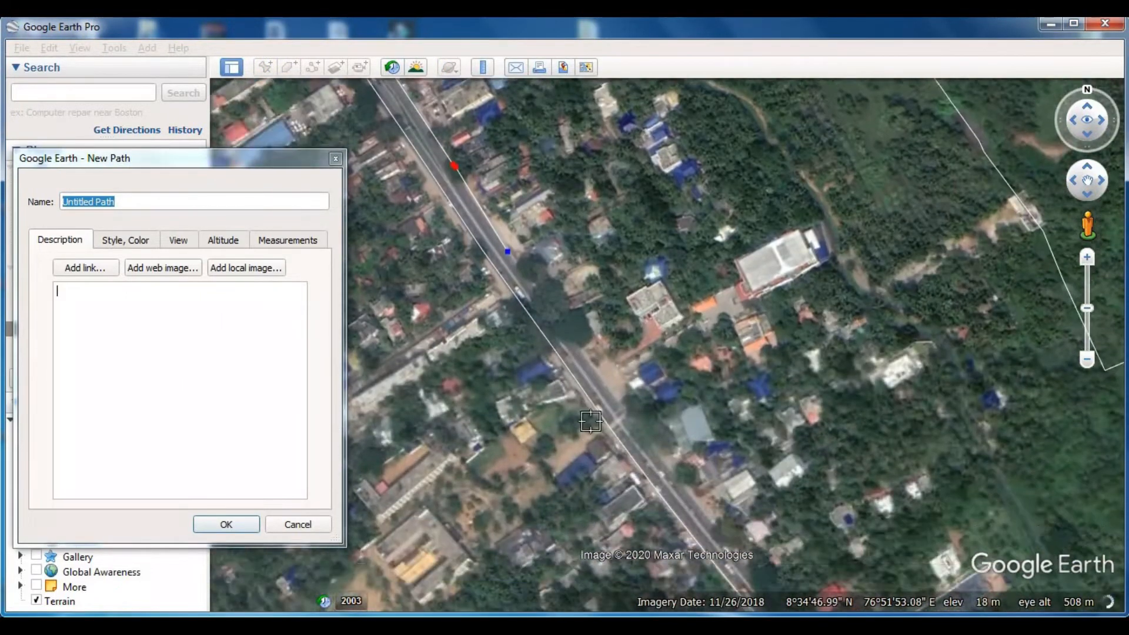
click(628, 339)
click(753, 503)
key(Right)
key(Down)
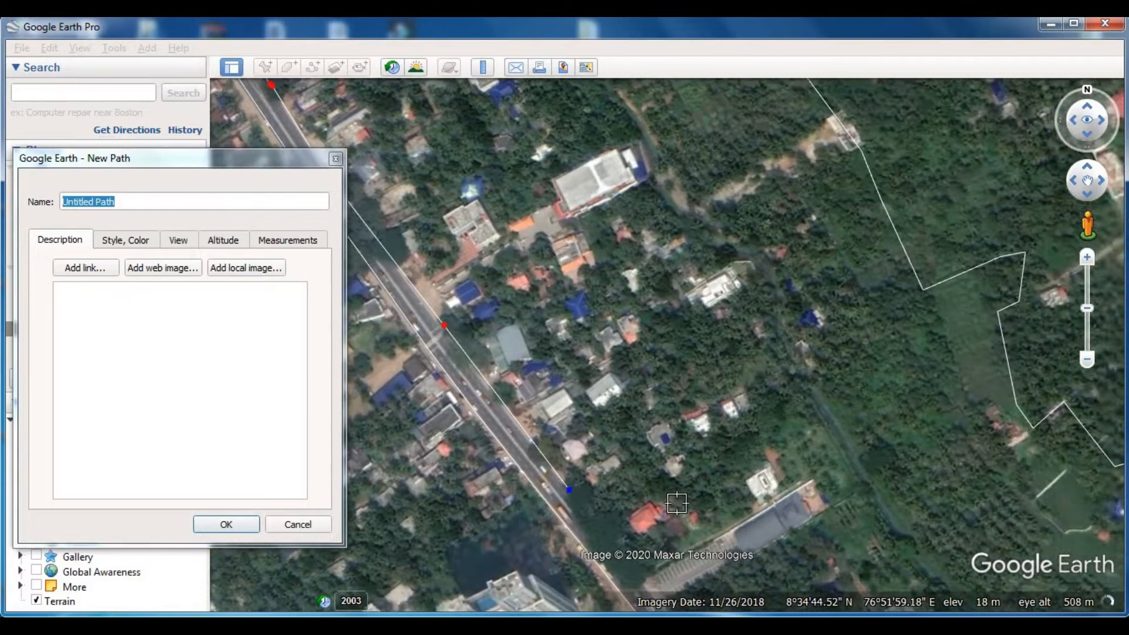
click(682, 414)
click(766, 525)
- Continue the second path southeast along the road's eastern edge past the large green-roofed hall
key(Right)
key(Down)
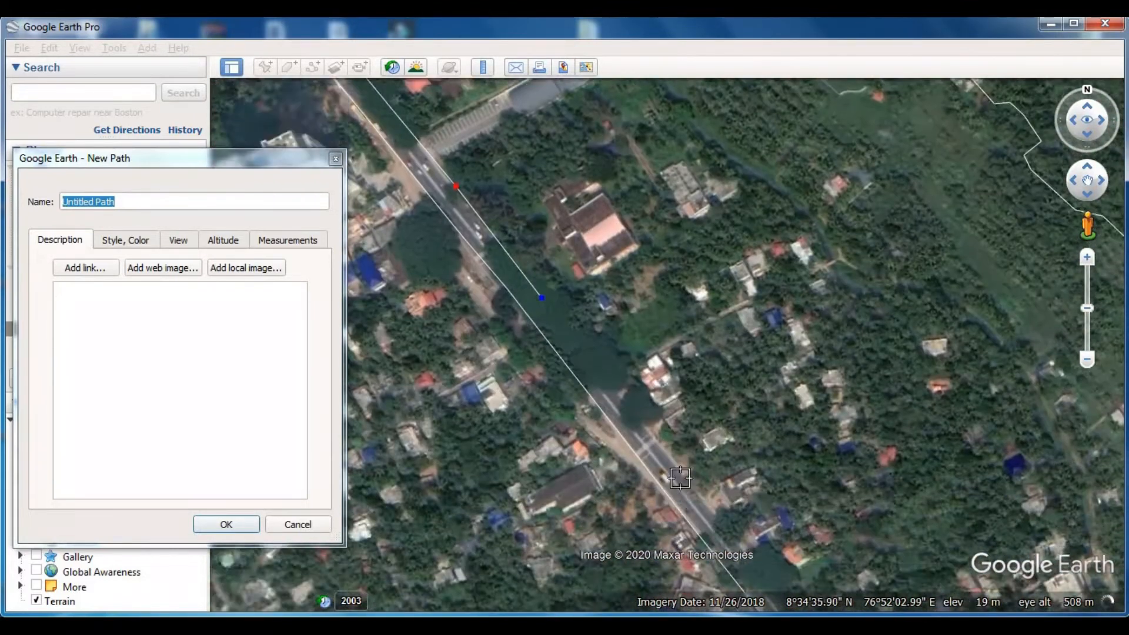
click(698, 443)
click(785, 557)
key(Right)
key(Down)
click(749, 433)
click(817, 531)
click(839, 578)
key(Right)
key(Down)
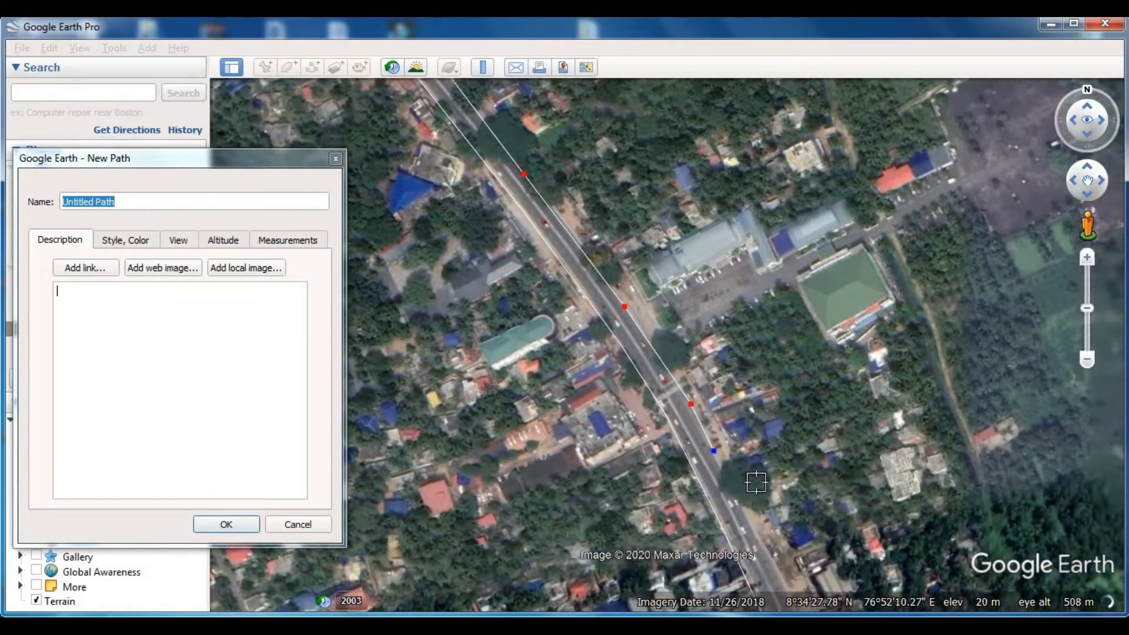
- Extend the second path along the road's eastern edge past the tall white building south of the hall
click(760, 396)
click(784, 438)
click(806, 495)
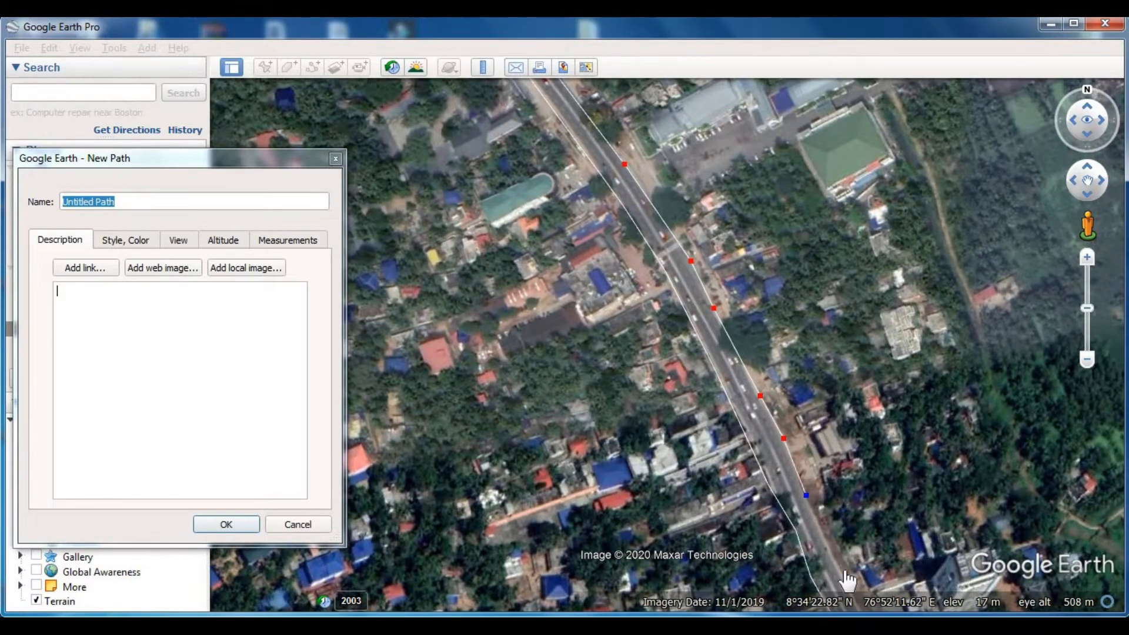
key(Right)
key(Down)
click(681, 264)
click(716, 340)
click(770, 423)
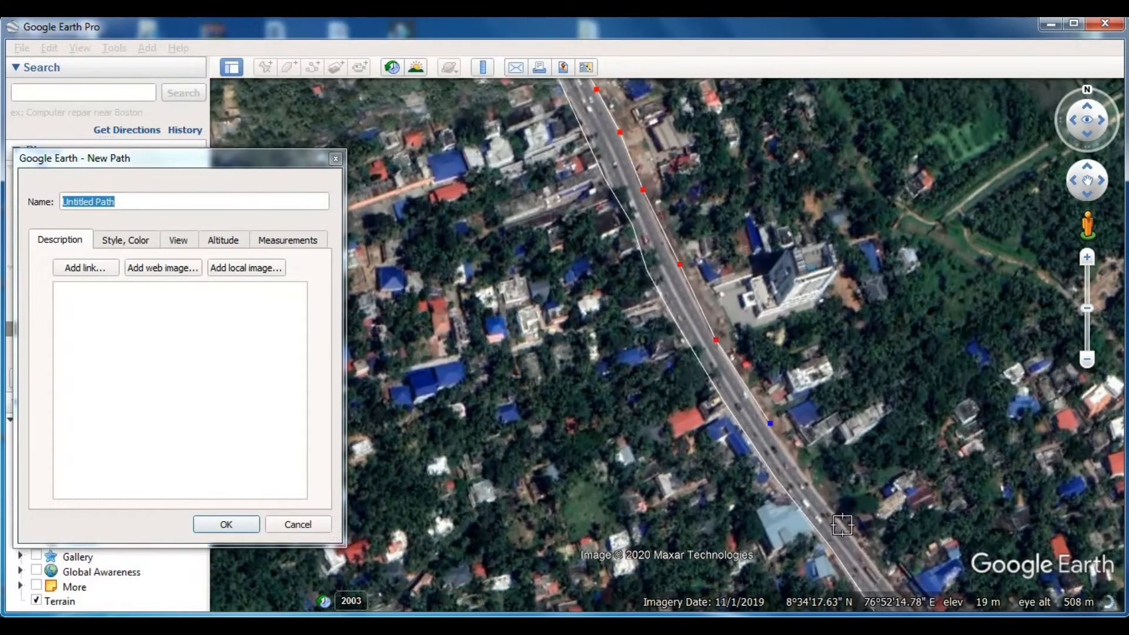
click(842, 524)
key(Right)
key(Down)
- Trace the road's eastern edge further southeast to the area beside the square red-roofed courtyard building
click(803, 393)
click(877, 478)
click(945, 556)
key(Right)
key(Down)
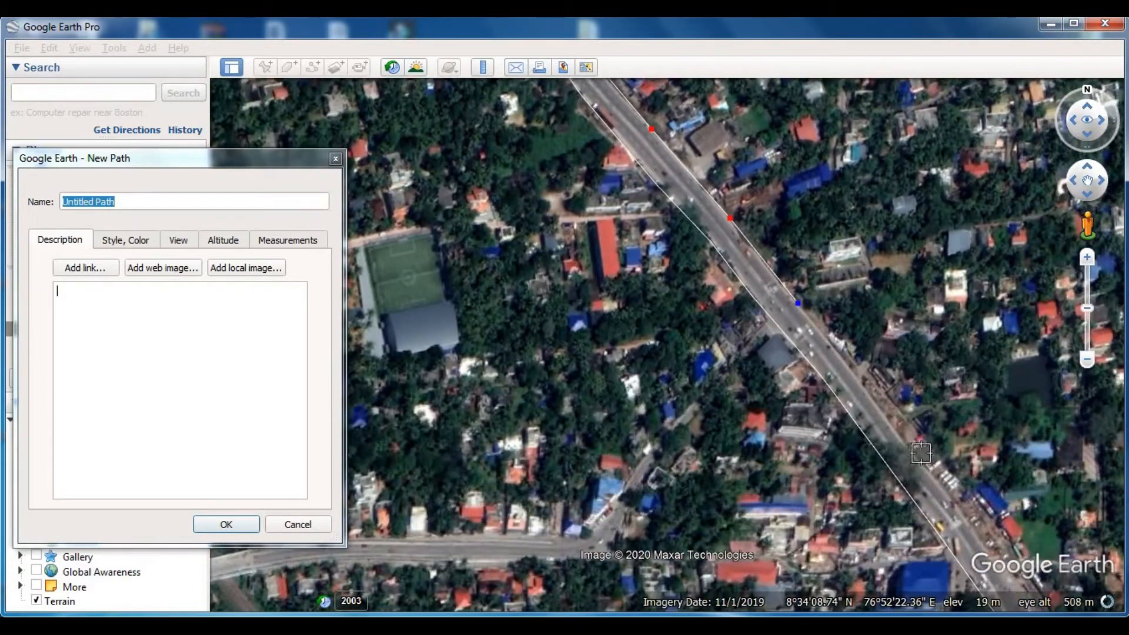
click(910, 445)
click(988, 548)
key(Right)
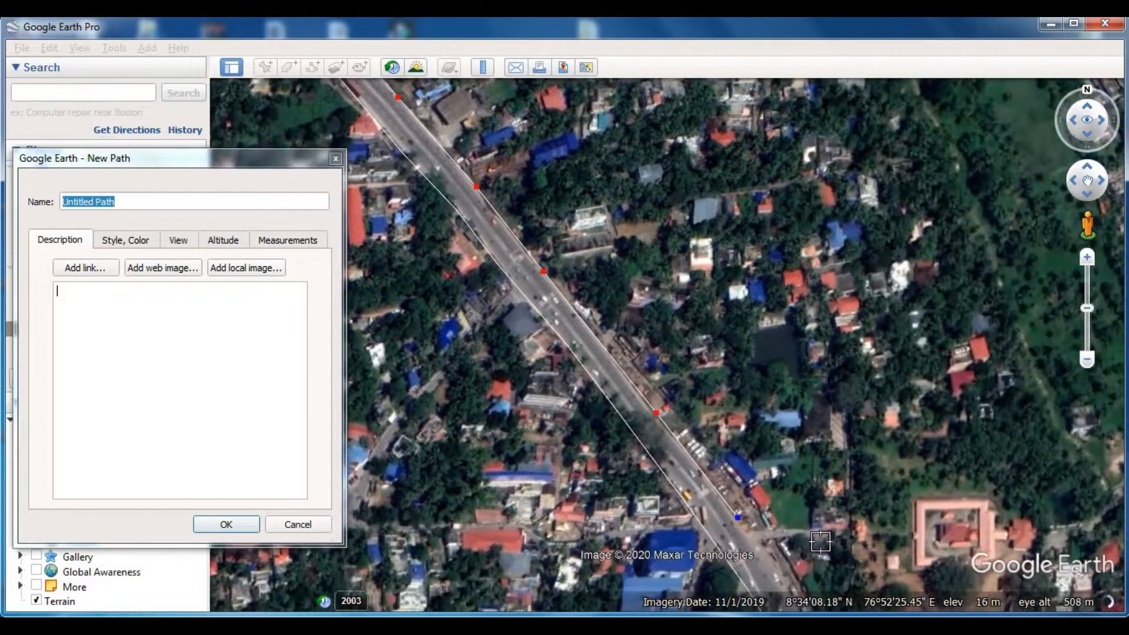
key(Down)
click(845, 451)
click(924, 570)
- Carry the second path down to the major junction and around the corner onto the road branching east
key(Right)
key(Down)
click(876, 440)
click(945, 515)
scroll(978, 562, up, 2)
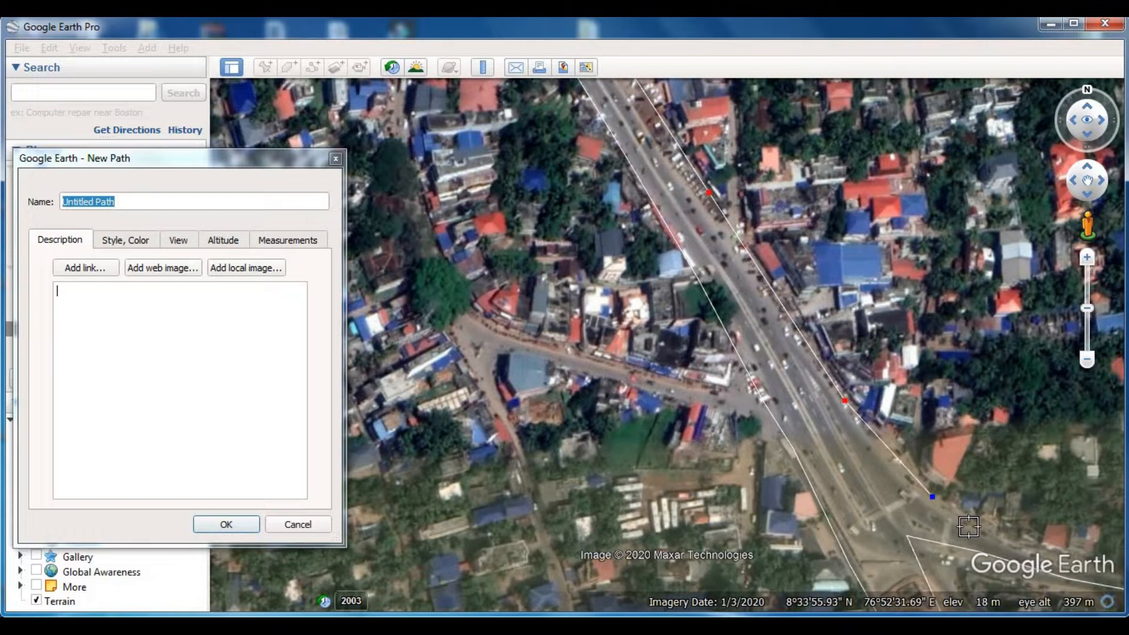
key(Right)
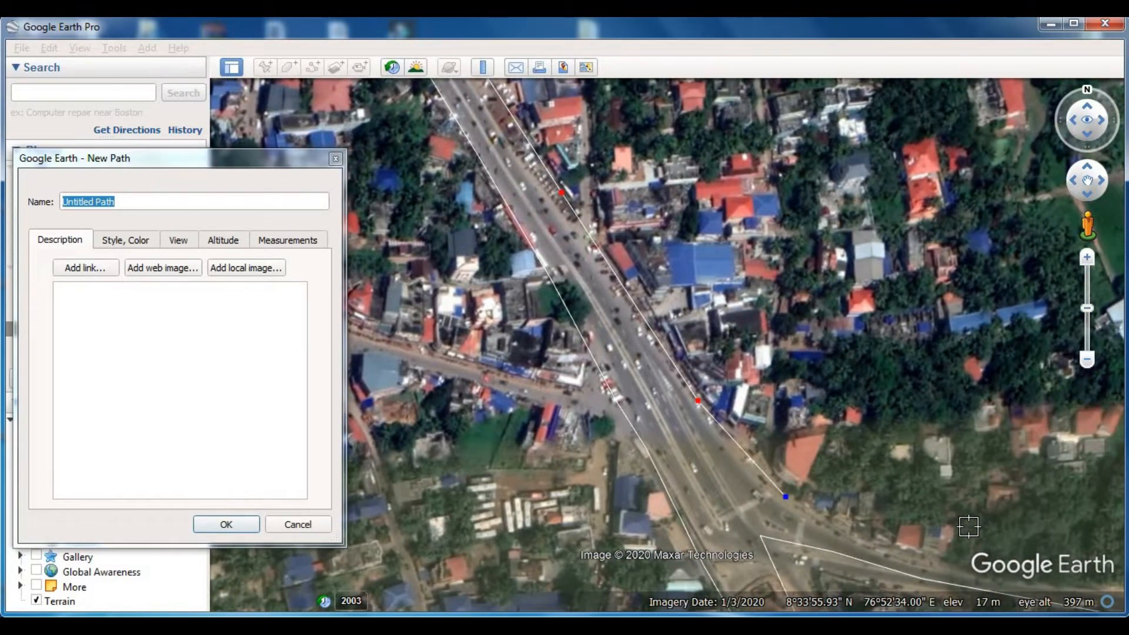
key(Right)
click(737, 538)
click(818, 569)
click(911, 585)
key(Right)
key(Down)
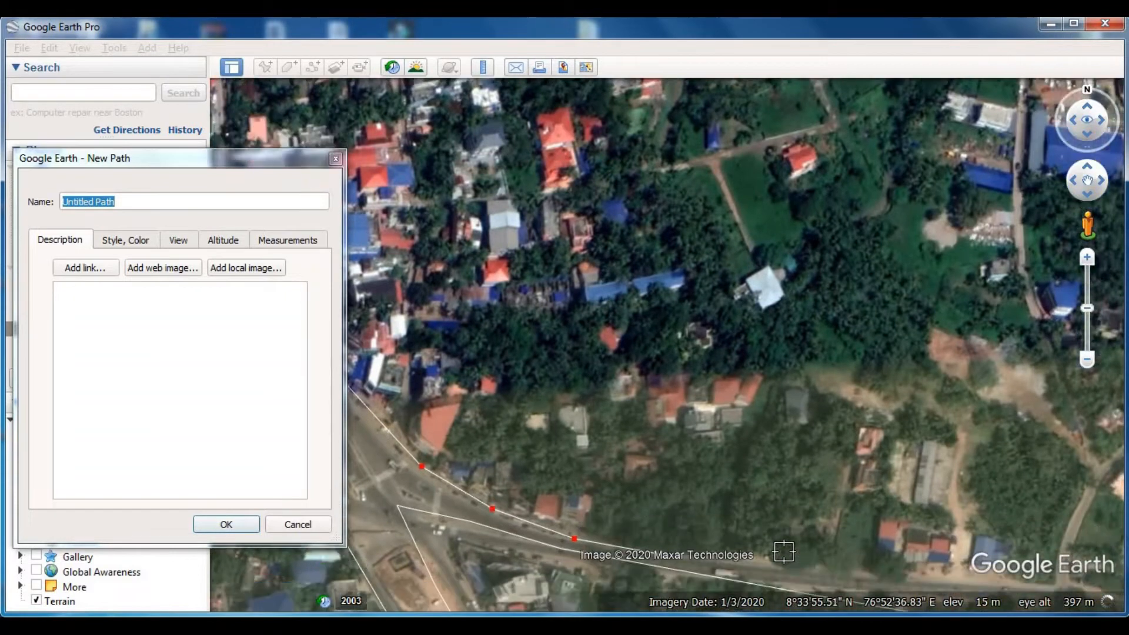
- Trace the northern edge of the branching road eastward past the side lanes and roadside houses
click(768, 416)
click(963, 432)
click(1049, 437)
key(Right)
click(864, 449)
click(1091, 471)
click(945, 495)
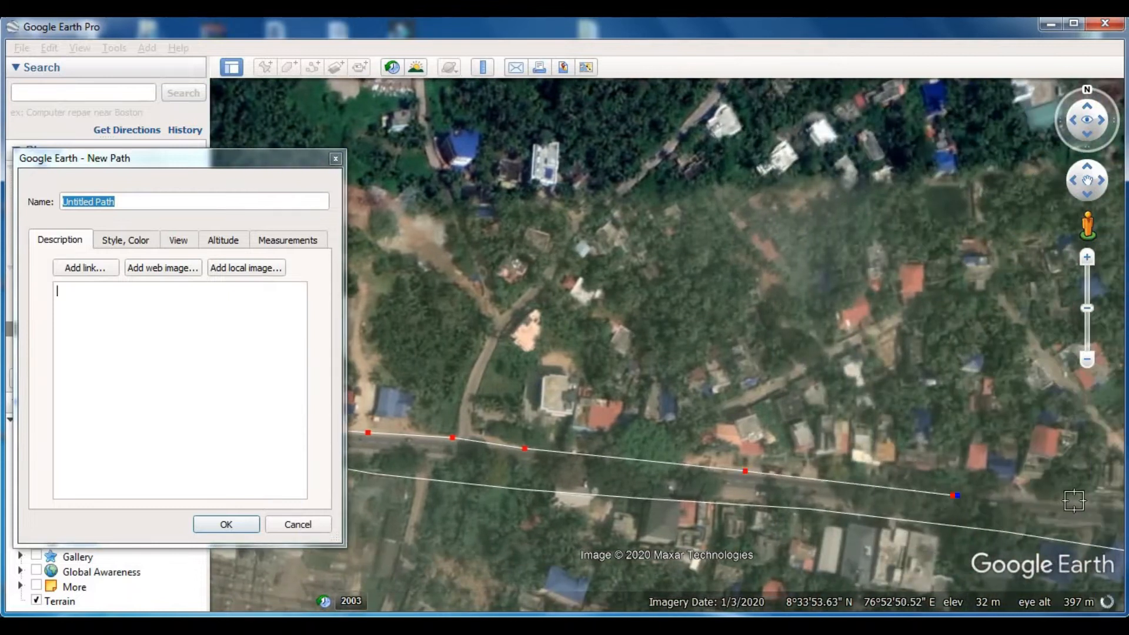
click(1066, 501)
key(Right)
click(982, 527)
click(1069, 535)
key(Right)
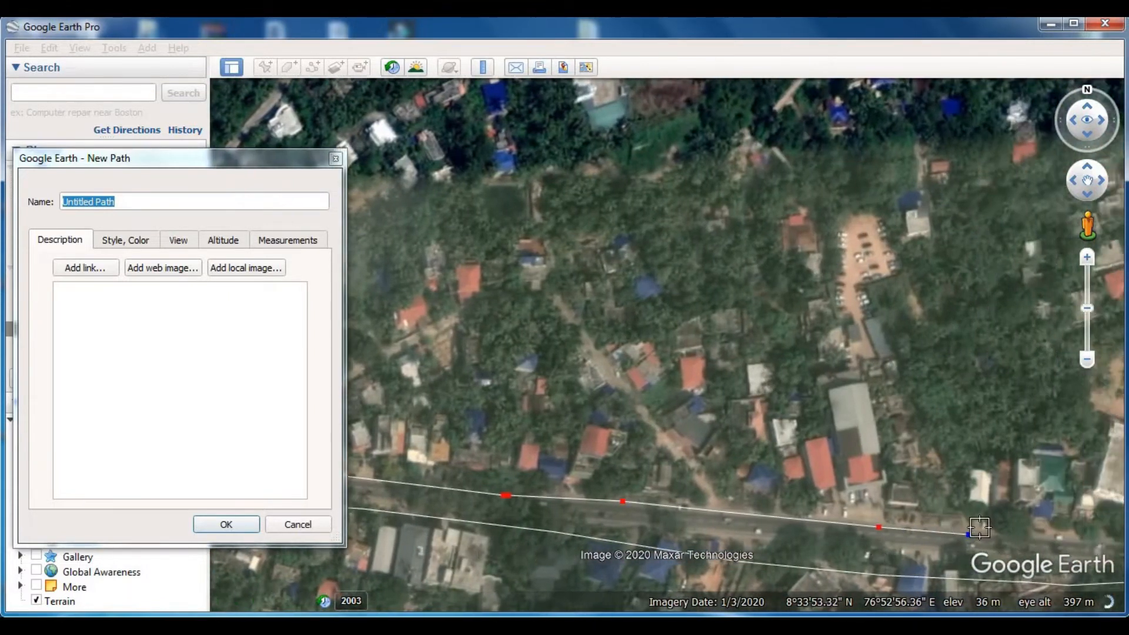
- Continue the path along the branching road's northern edge past the large white building and up the forested bend
click(978, 537)
click(1061, 528)
key(Right)
- Carry the path across the mouth of the wide northern side road and on northeast along the forest
key(Right)
click(851, 498)
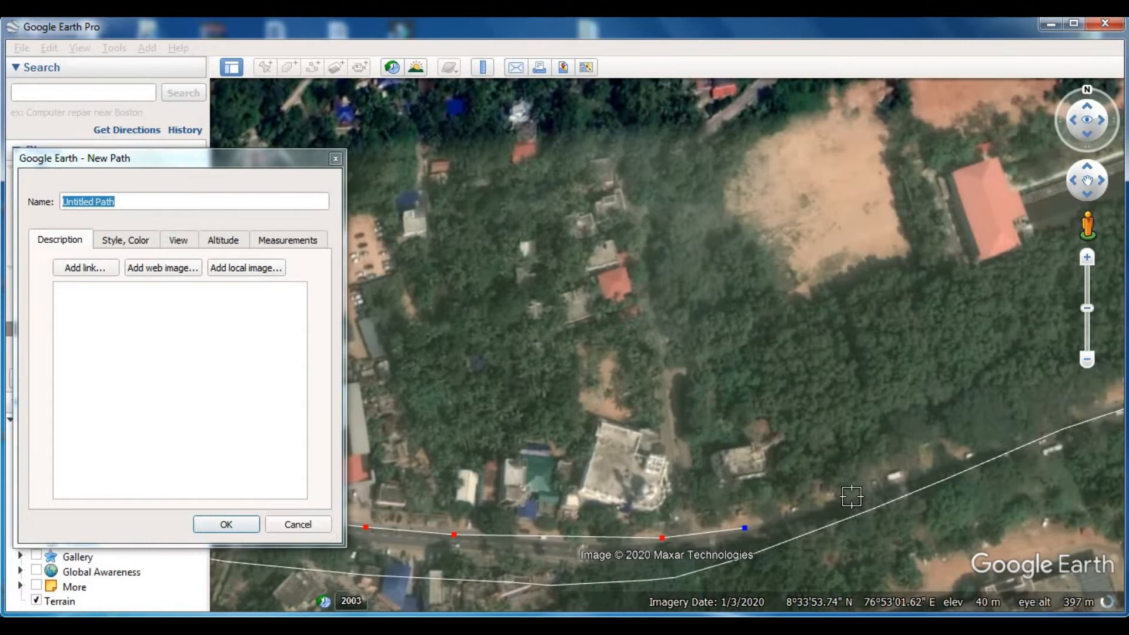
click(967, 454)
click(1076, 411)
key(Right)
click(835, 356)
click(955, 317)
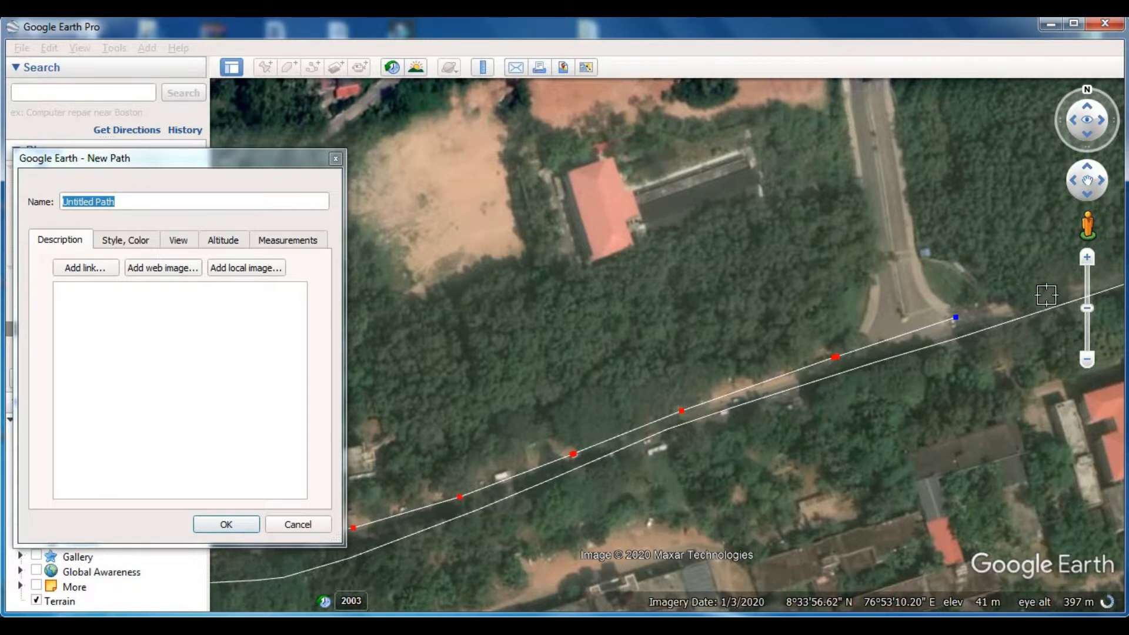
key(Right)
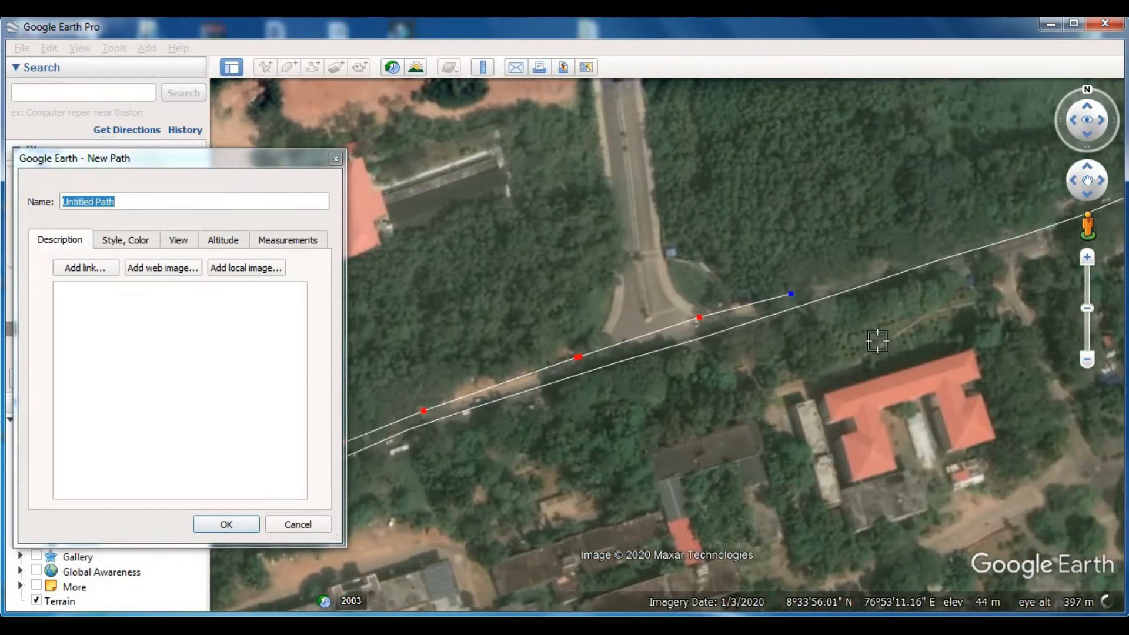
click(882, 264)
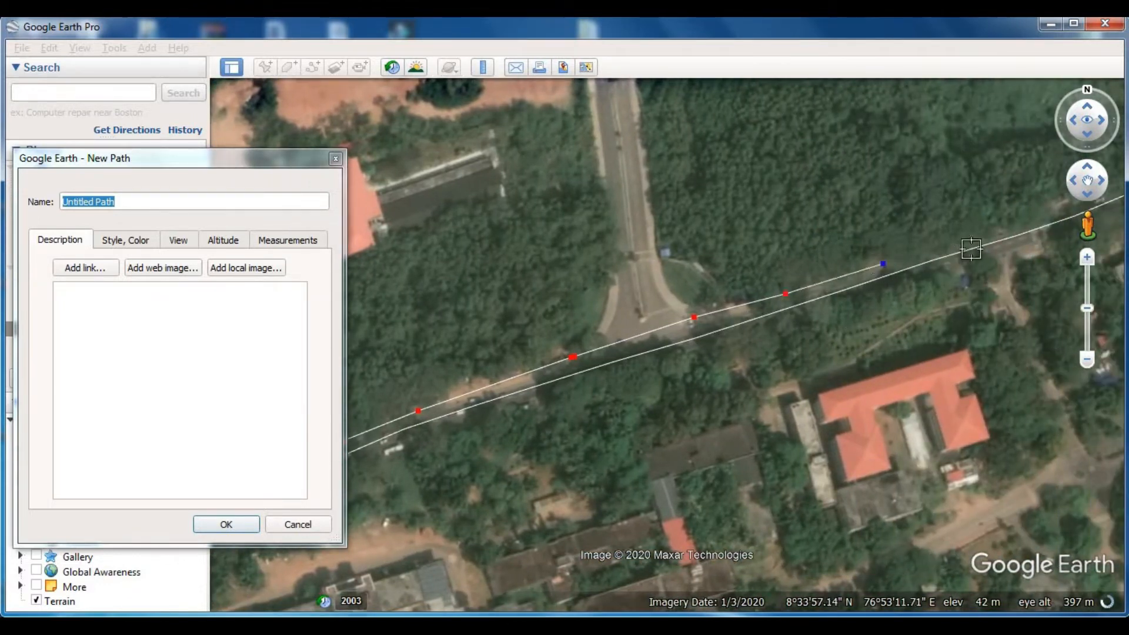
click(1004, 229)
key(Right)
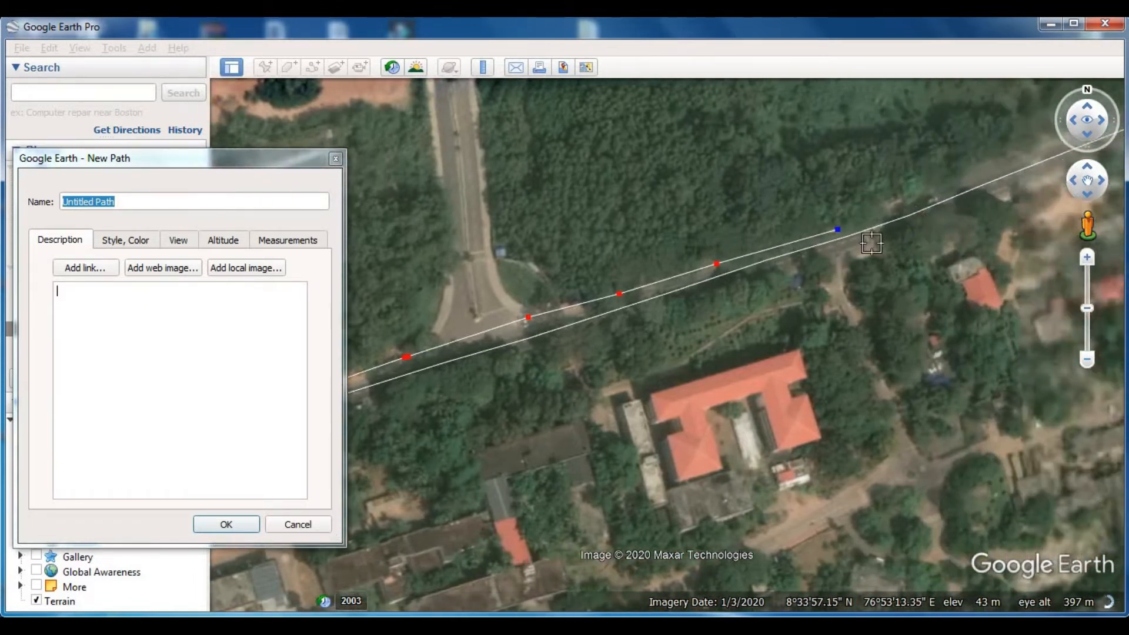
click(861, 150)
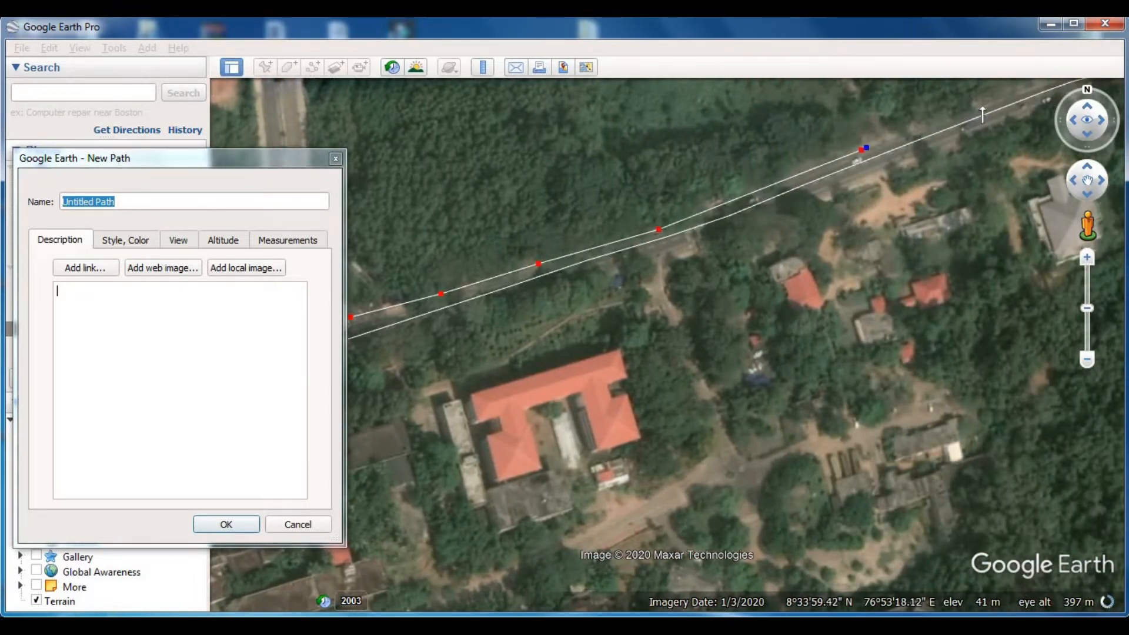
- Trace the northern edge through the final bend to just past the boundary line and save the path
key(Right)
key(Up)
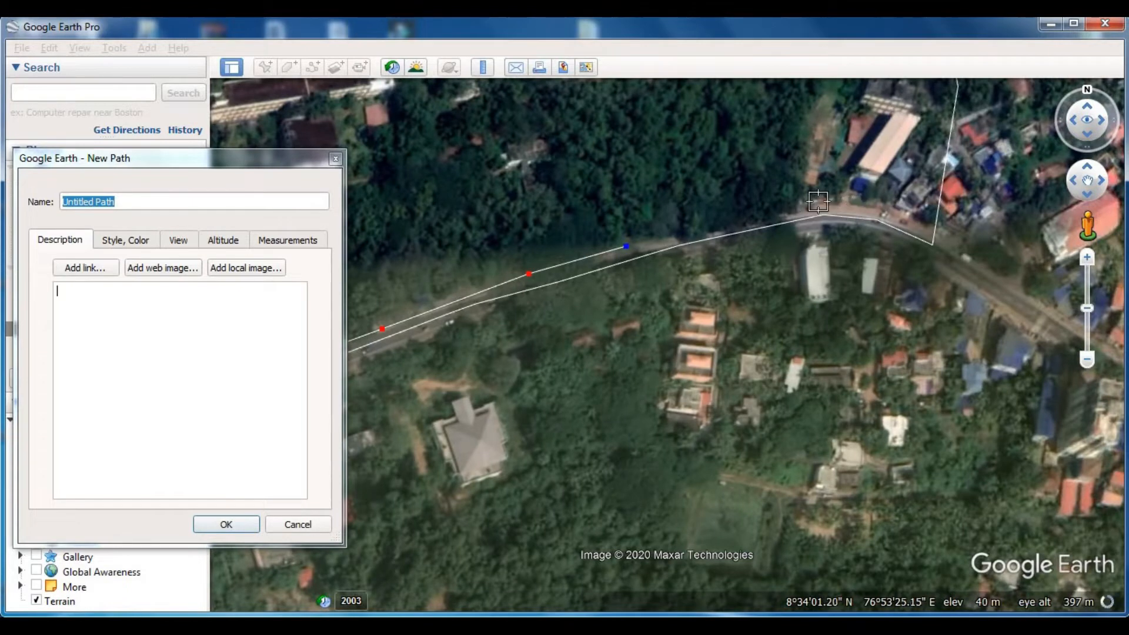
click(821, 202)
click(887, 211)
click(896, 214)
click(932, 232)
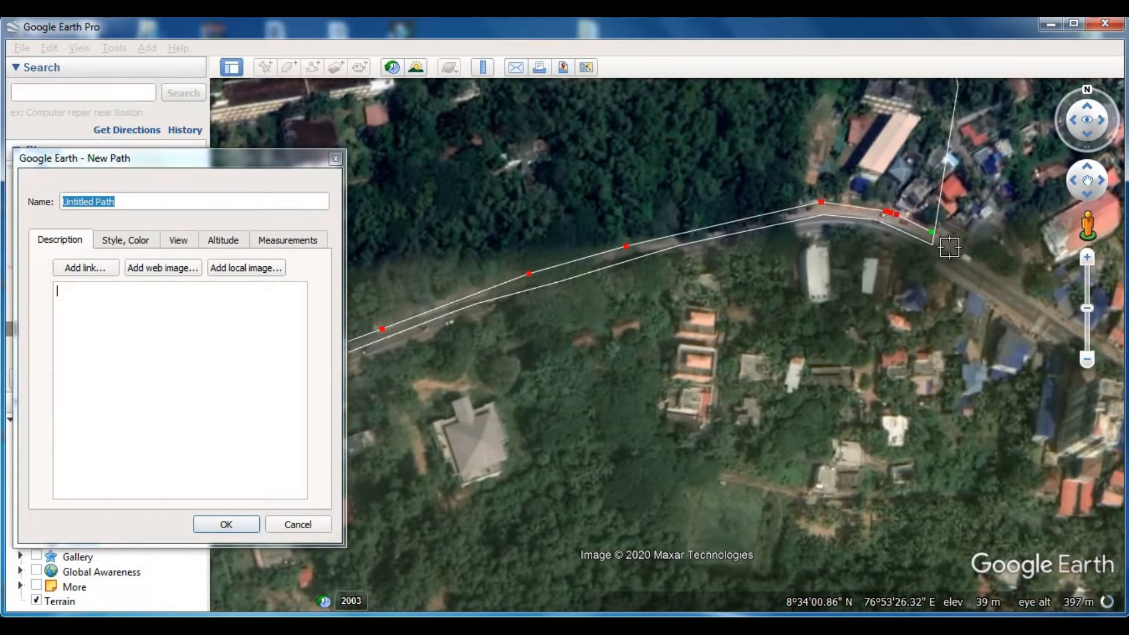
click(957, 251)
click(226, 524)
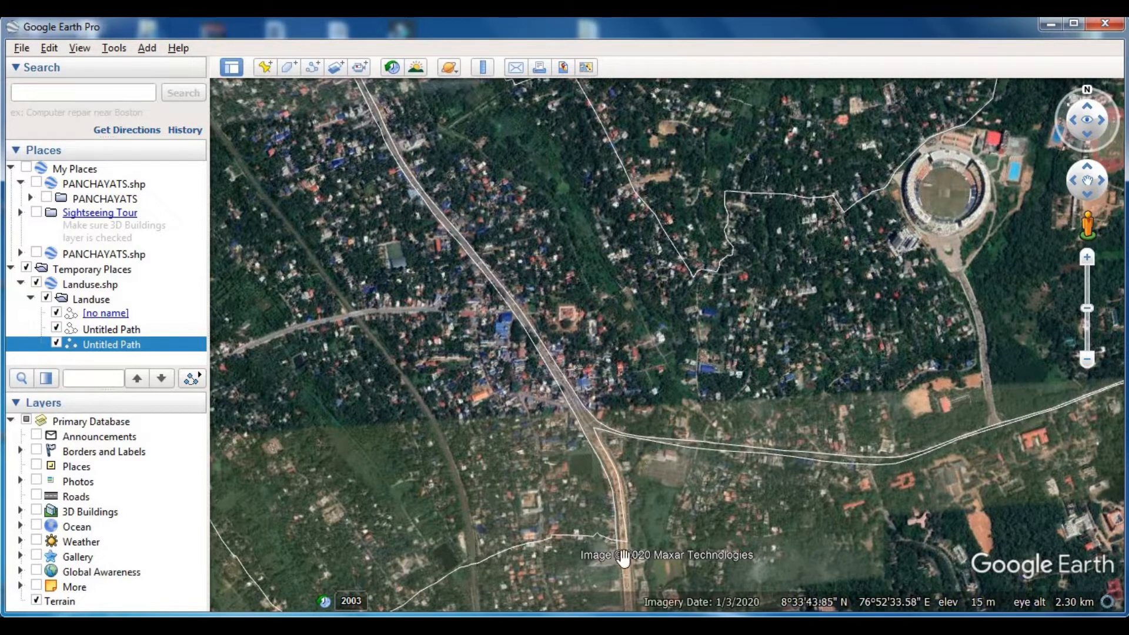
- Add a placemark named "rd" between the two traced edges of the major road, north of the blue-roofed buildings
scroll(623, 558, up, 3)
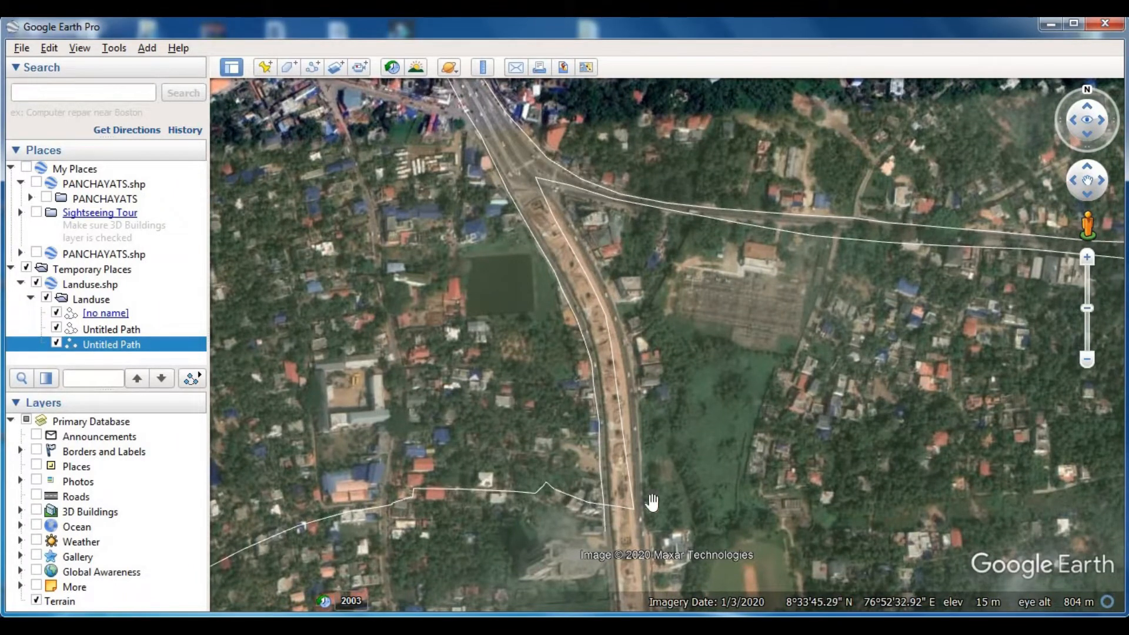
drag(466, 144, 500, 247)
drag(658, 579, 575, 383)
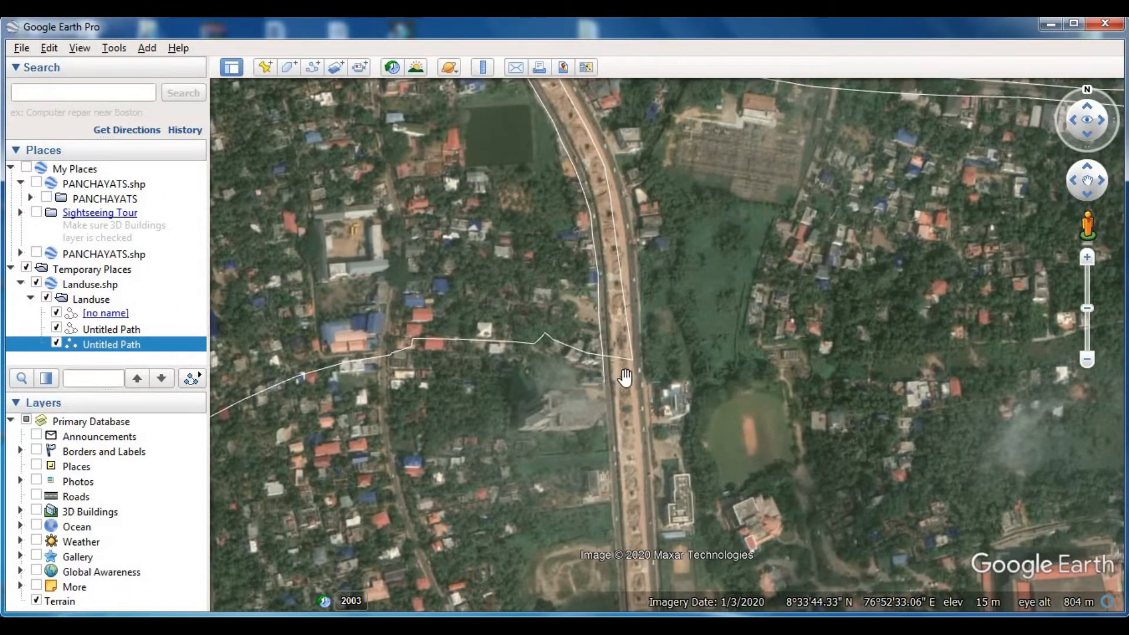
drag(654, 333, 614, 386)
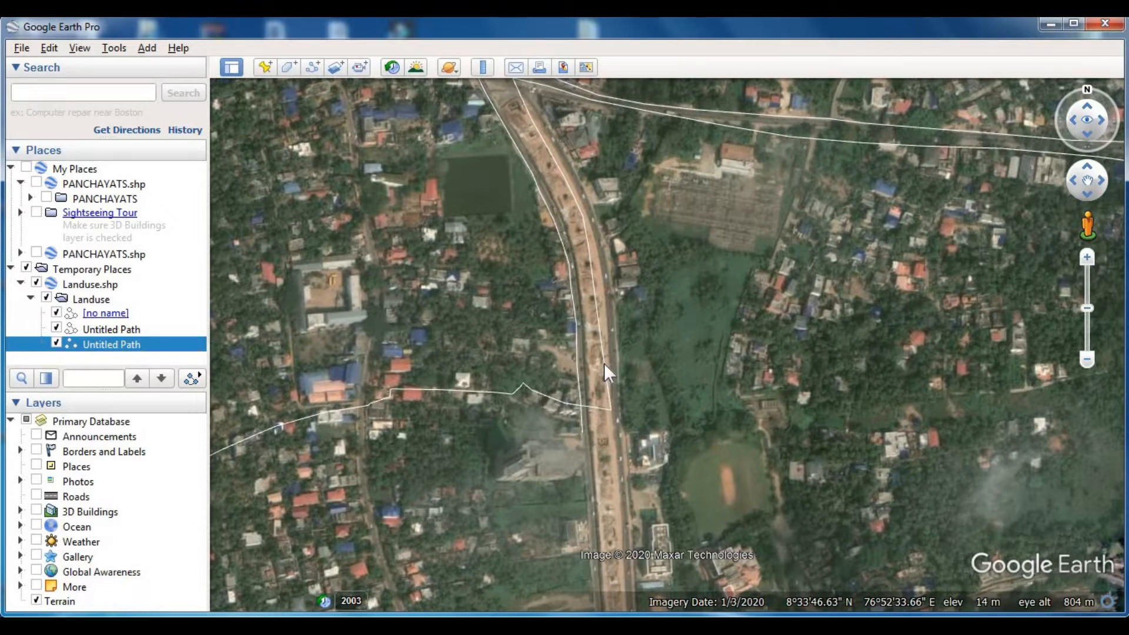
drag(577, 200, 612, 441)
drag(502, 169, 655, 324)
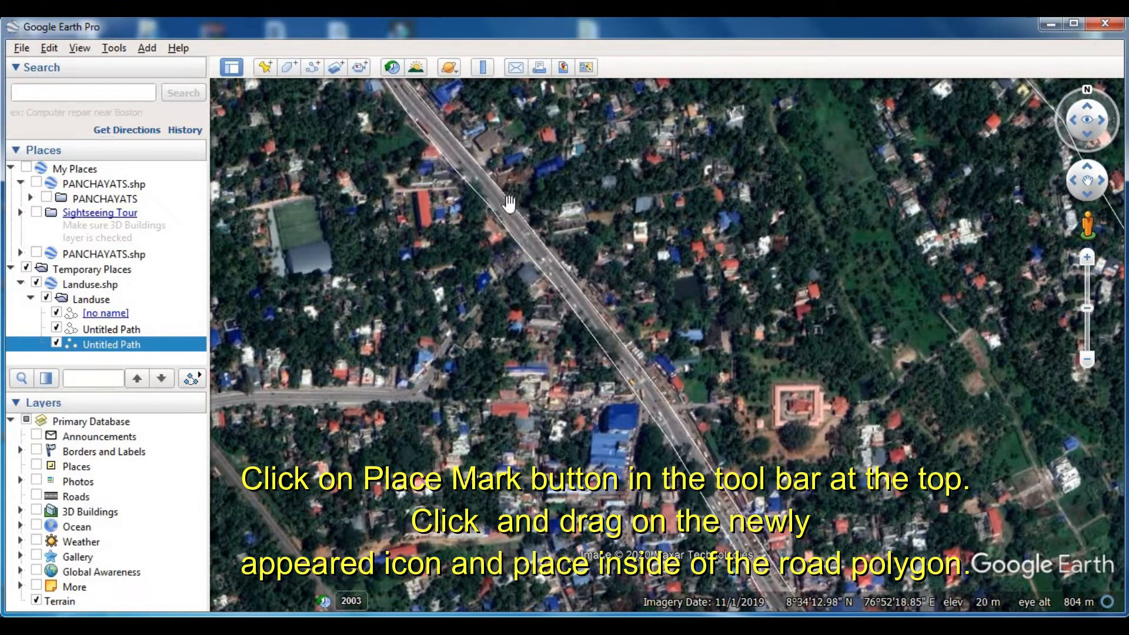
click(265, 65)
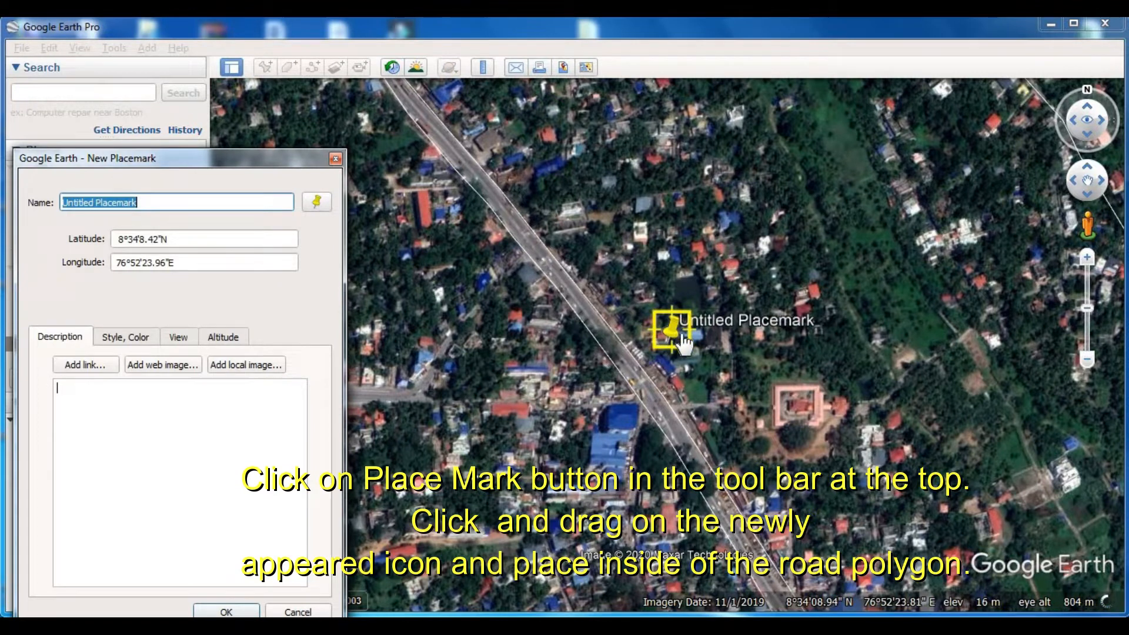
drag(684, 344, 619, 360)
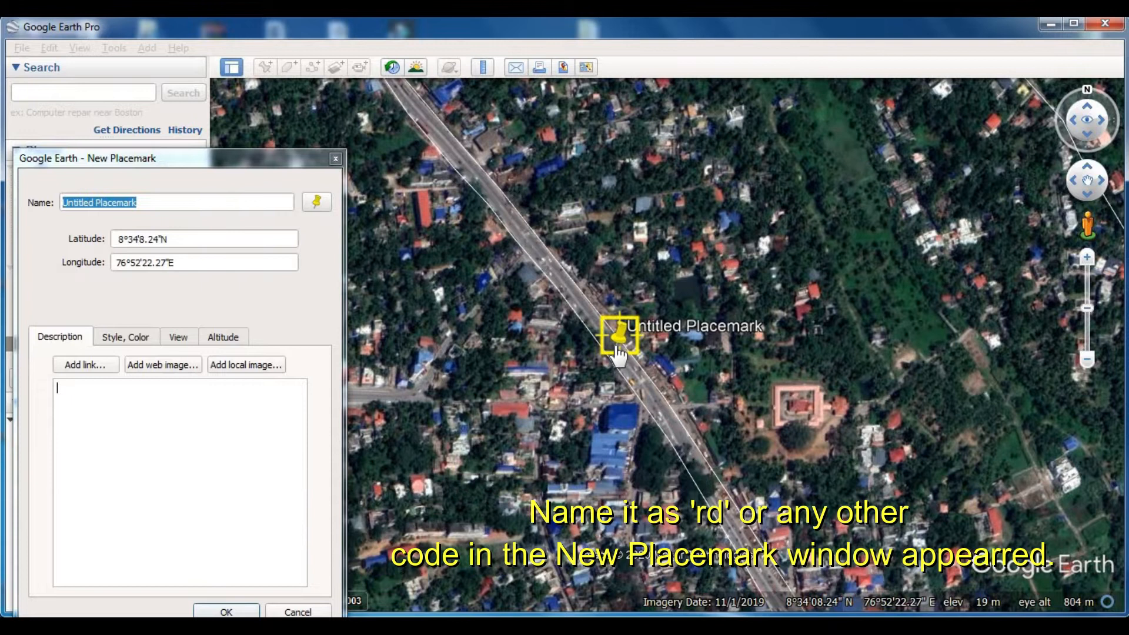
drag(232, 157, 342, 109)
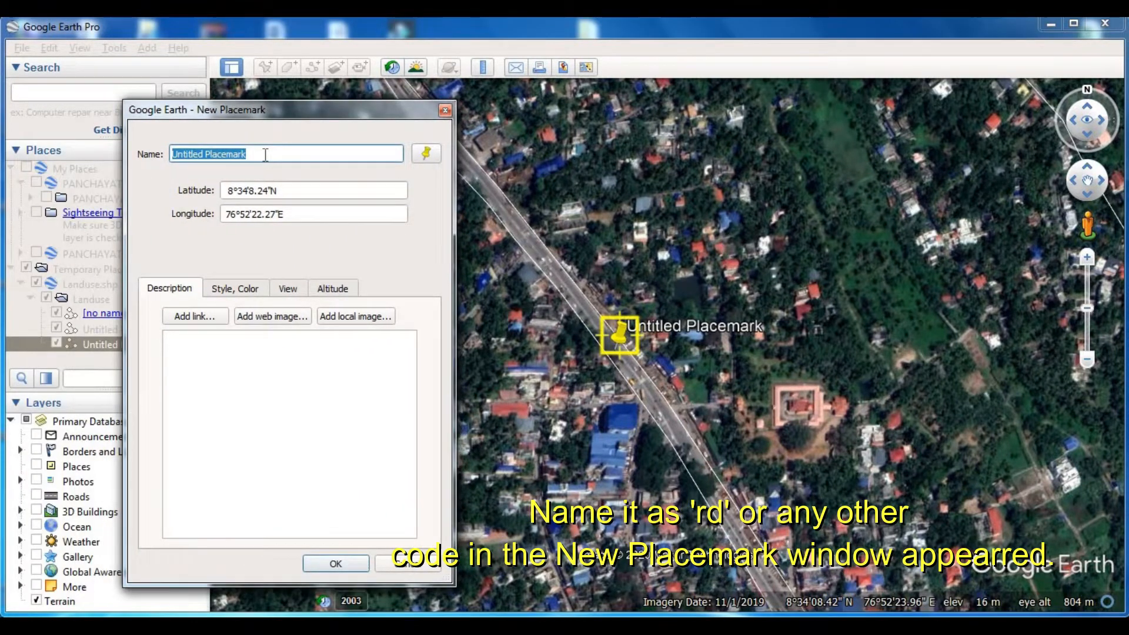
text(rd)
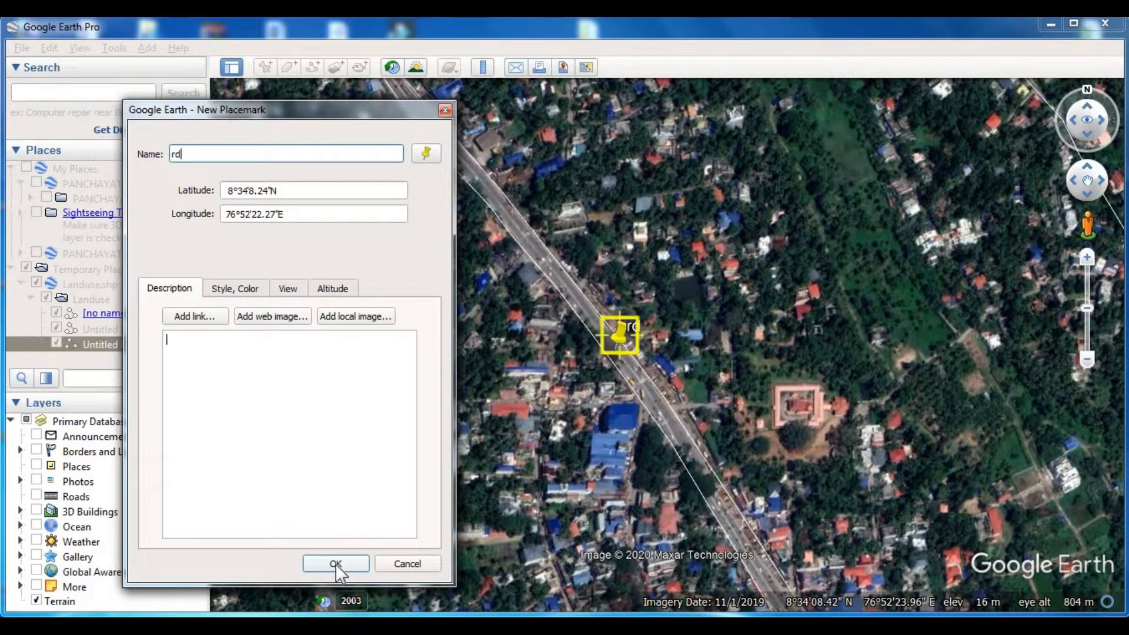
click(337, 566)
- Start a new path at the major road's western edge northwest of the rd placemark and trace the narrow lane southwest
scroll(535, 456, down, 3)
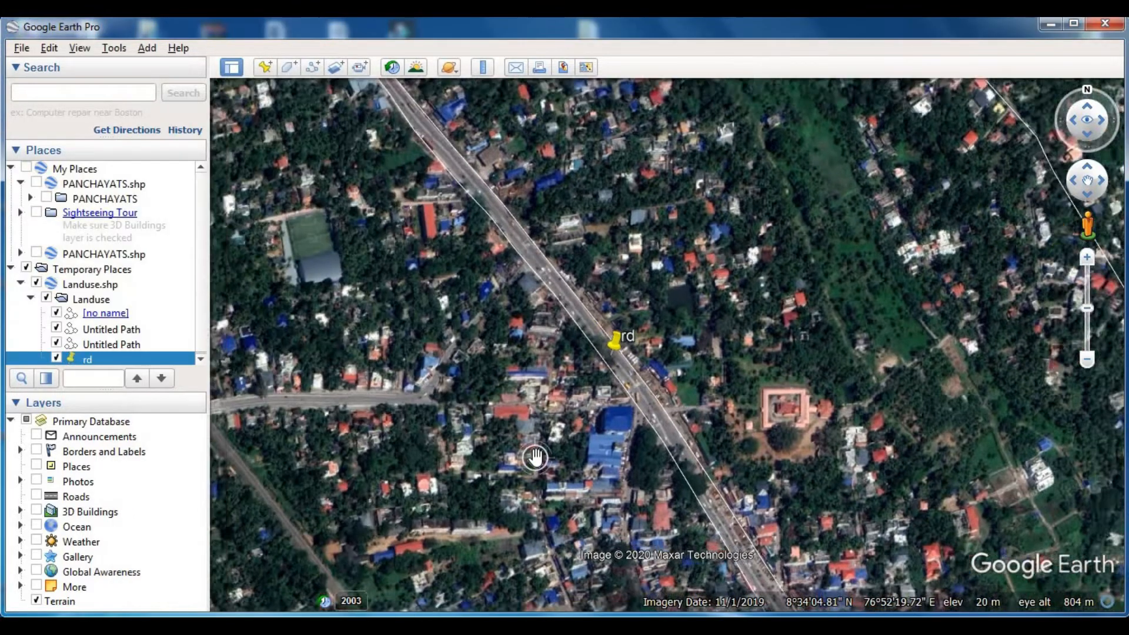
scroll(535, 457, down, 2)
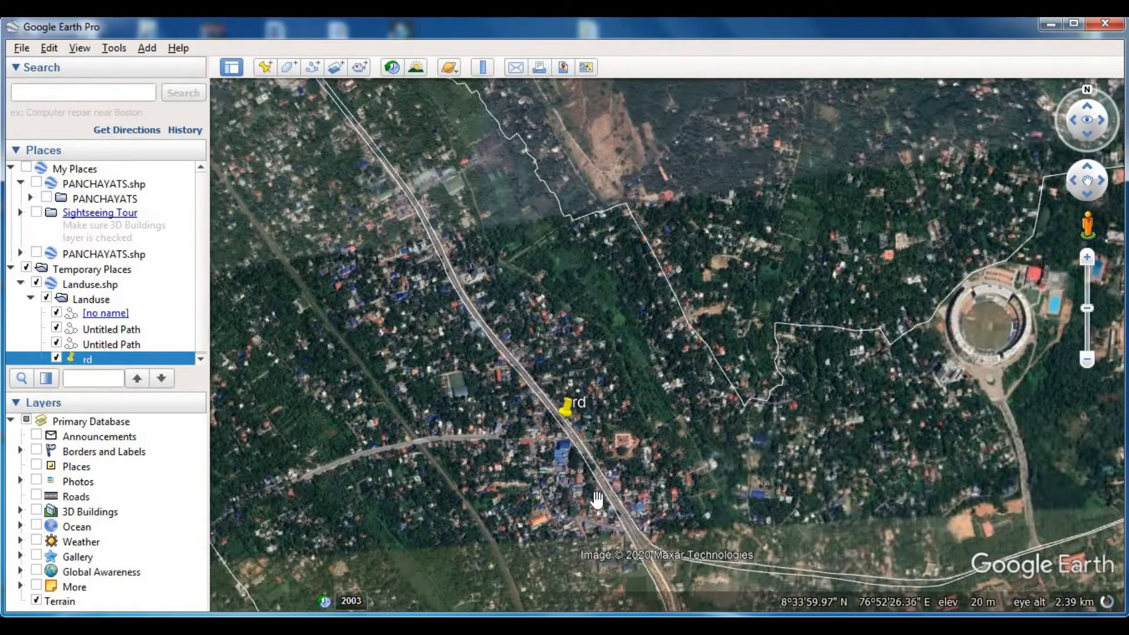
drag(650, 463, 745, 365)
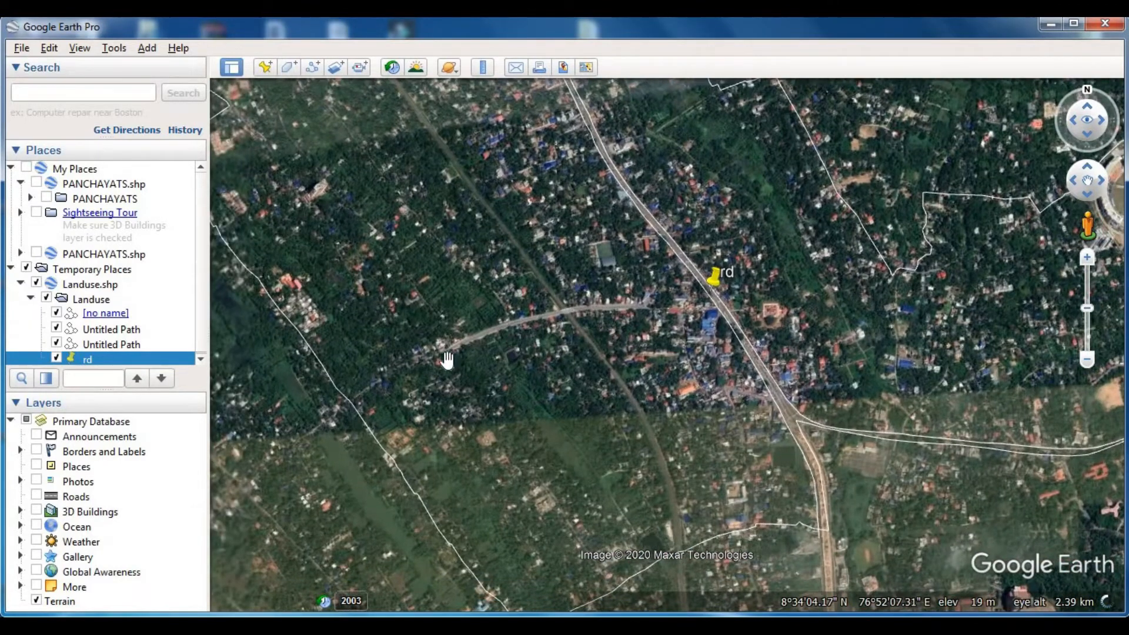
scroll(445, 360, up, 1)
scroll(712, 322, up, 3)
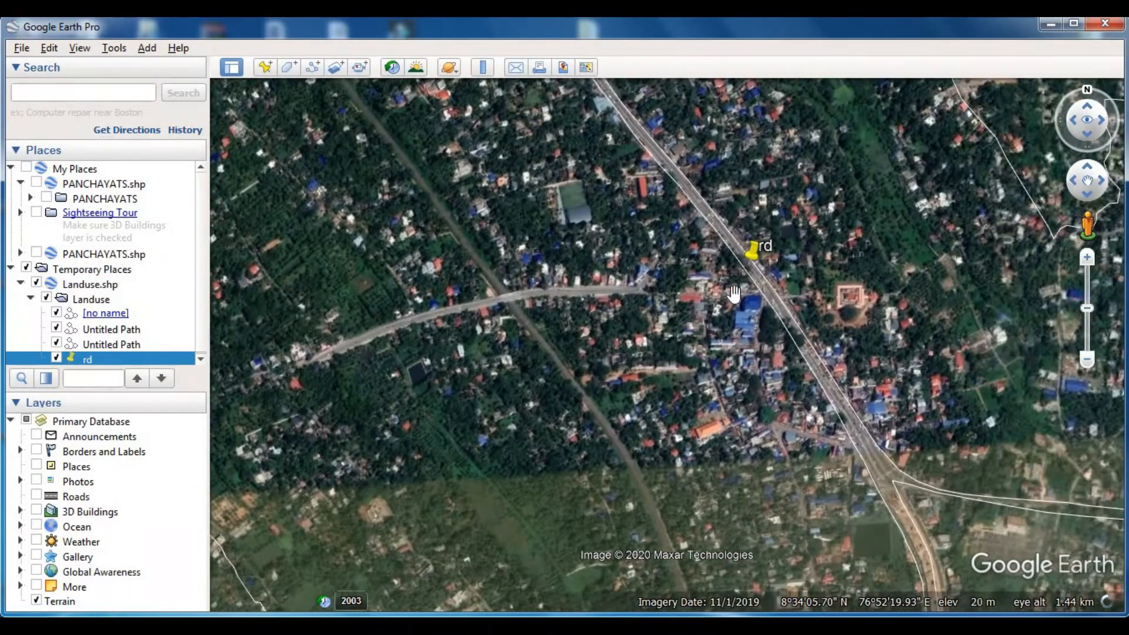
scroll(739, 293, up, 1)
scroll(728, 320, up, 2)
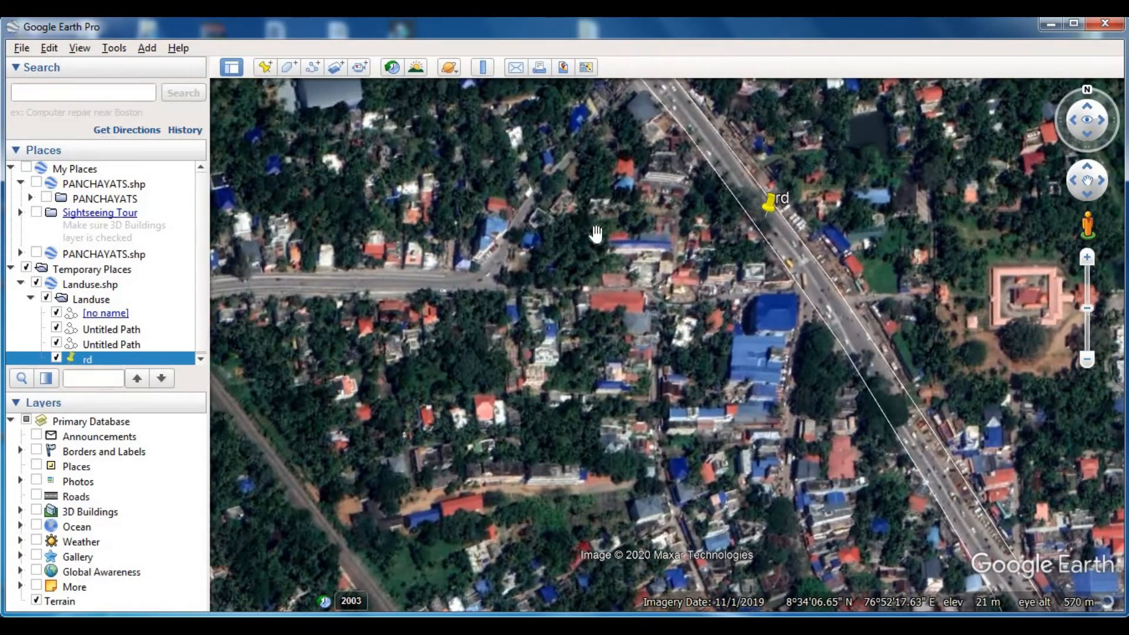
drag(595, 235, 637, 336)
scroll(663, 200, up, 2)
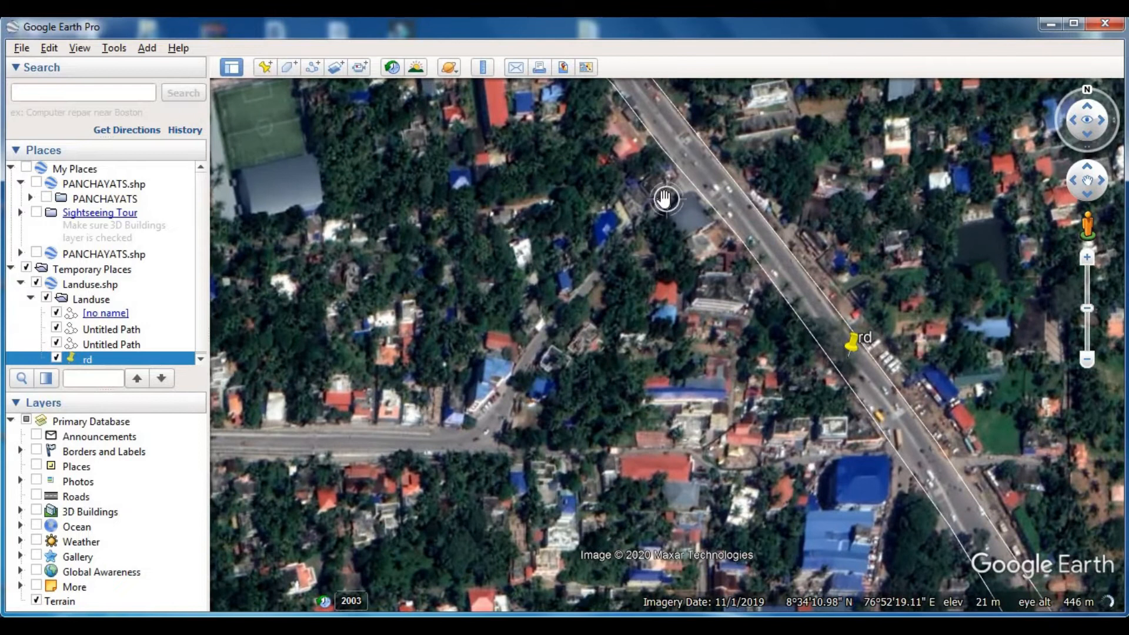
click(311, 65)
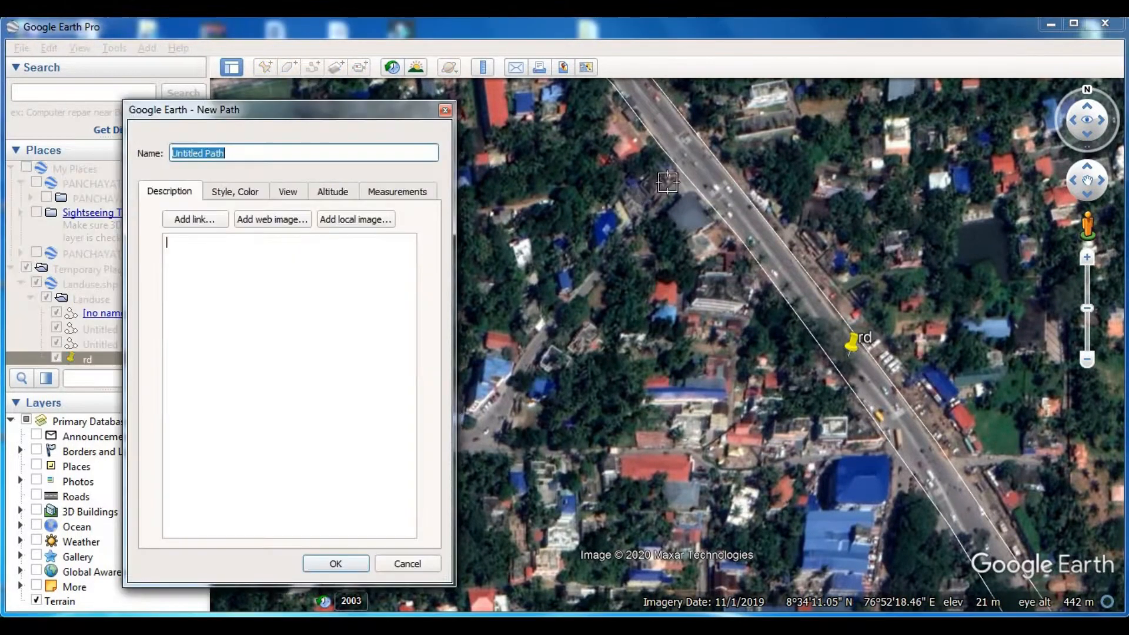
scroll(687, 164, up, 1)
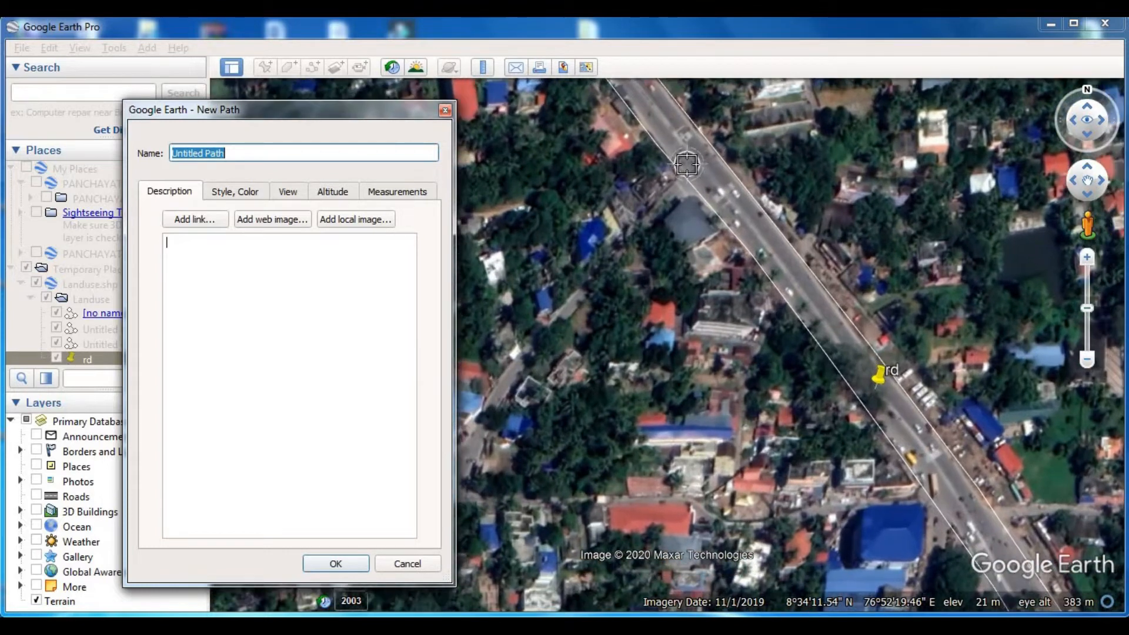
click(690, 163)
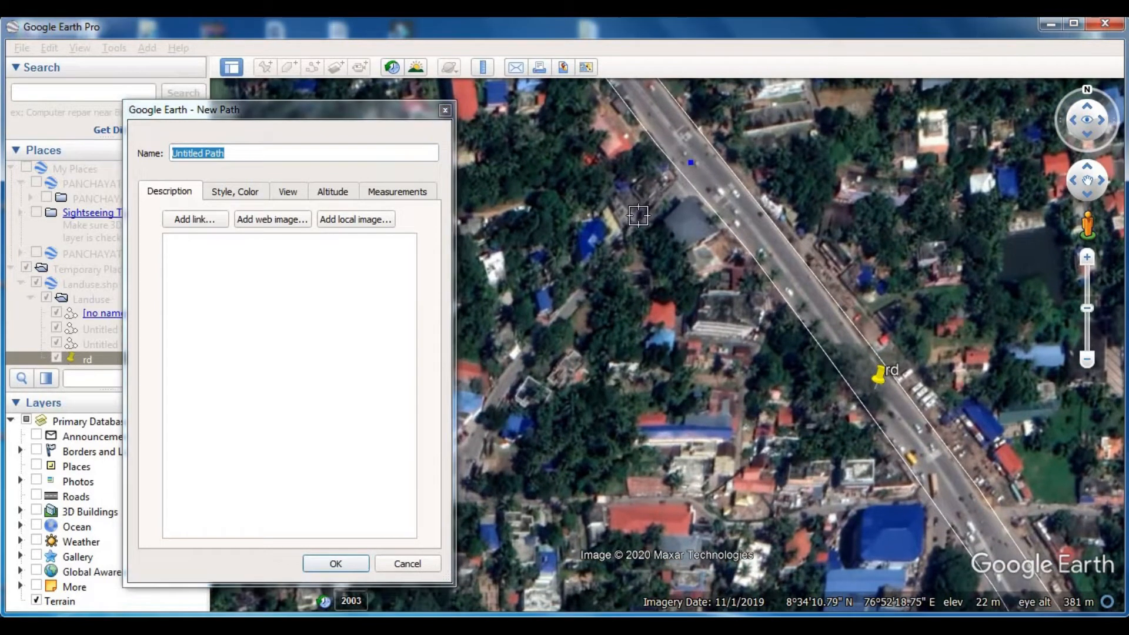
click(639, 216)
click(564, 305)
click(529, 344)
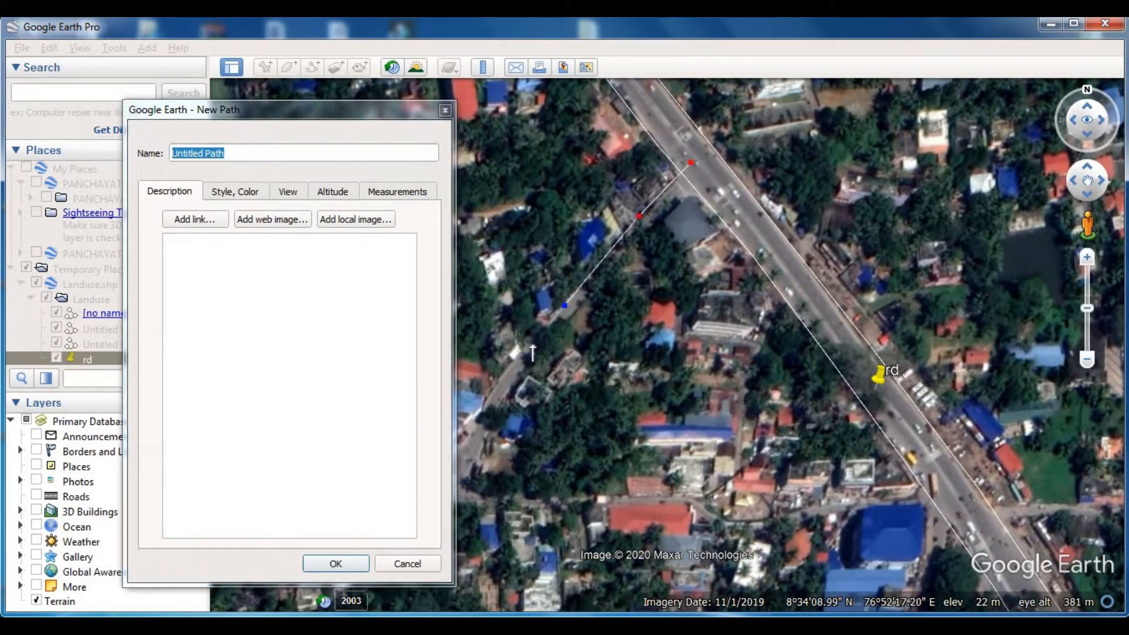
- Extend the path down the lane to the wide westbound road and along that road's northern edge
click(492, 393)
drag(390, 113, 292, 78)
click(463, 437)
click(437, 469)
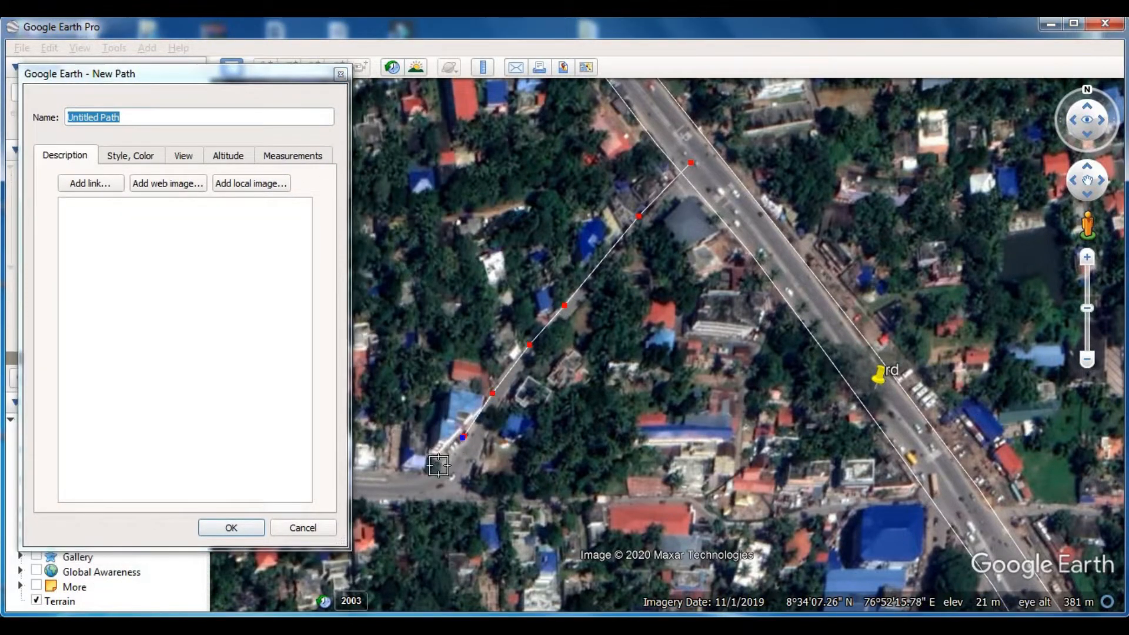
key(Left)
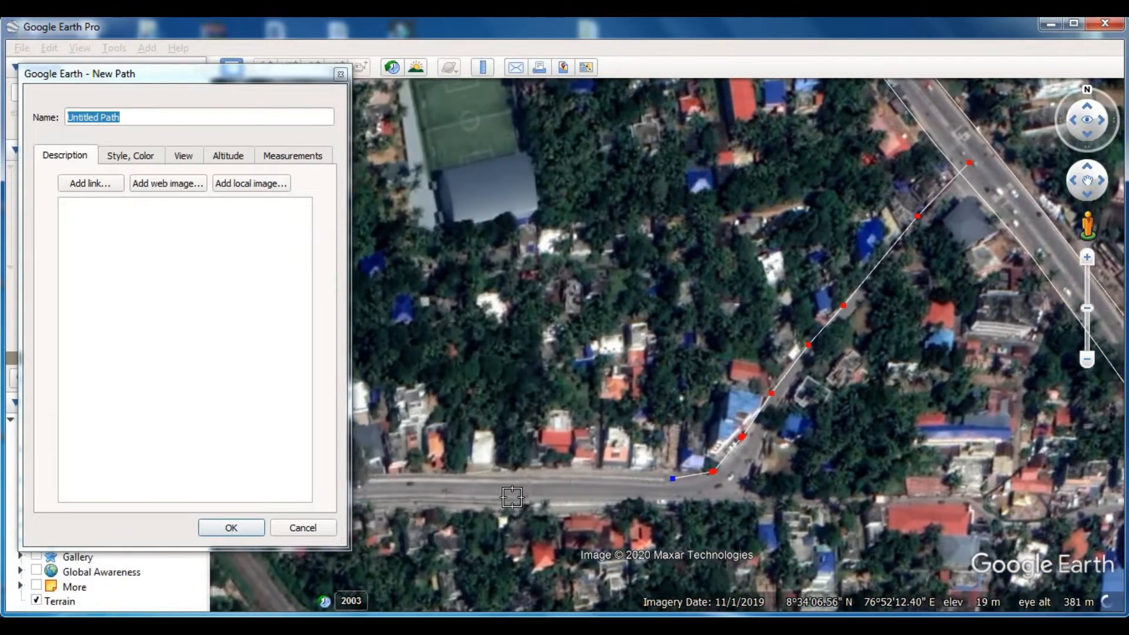
click(510, 479)
click(413, 475)
click(376, 481)
- Trace the westbound road's northern edge over the railway line and past the blue-roofed roadside house
key(Left)
key(Left)
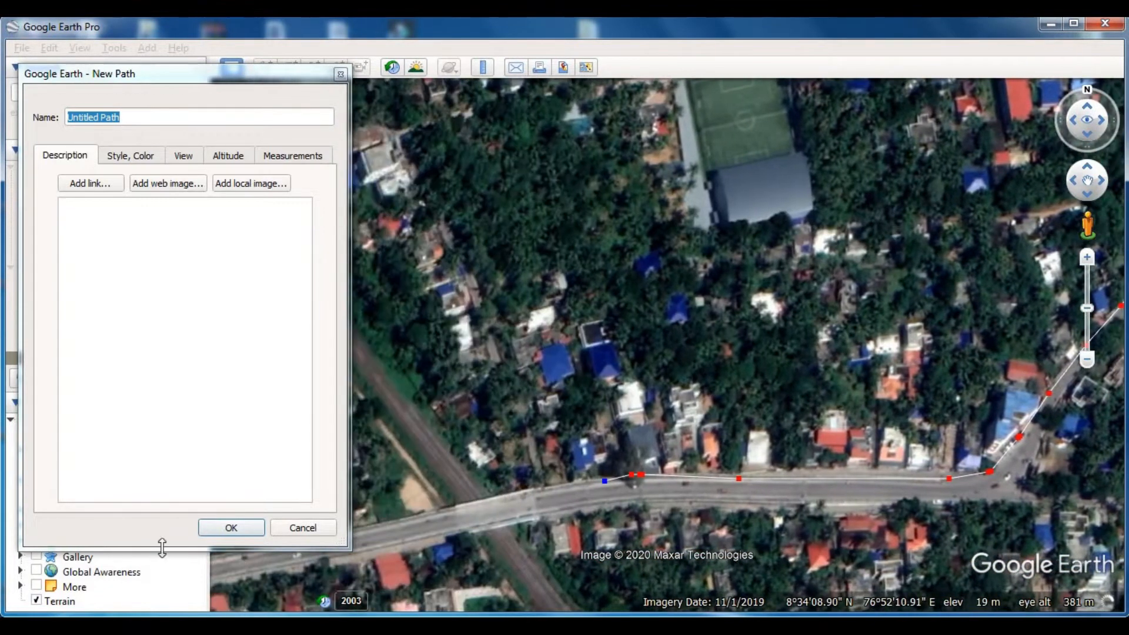
click(543, 487)
click(431, 512)
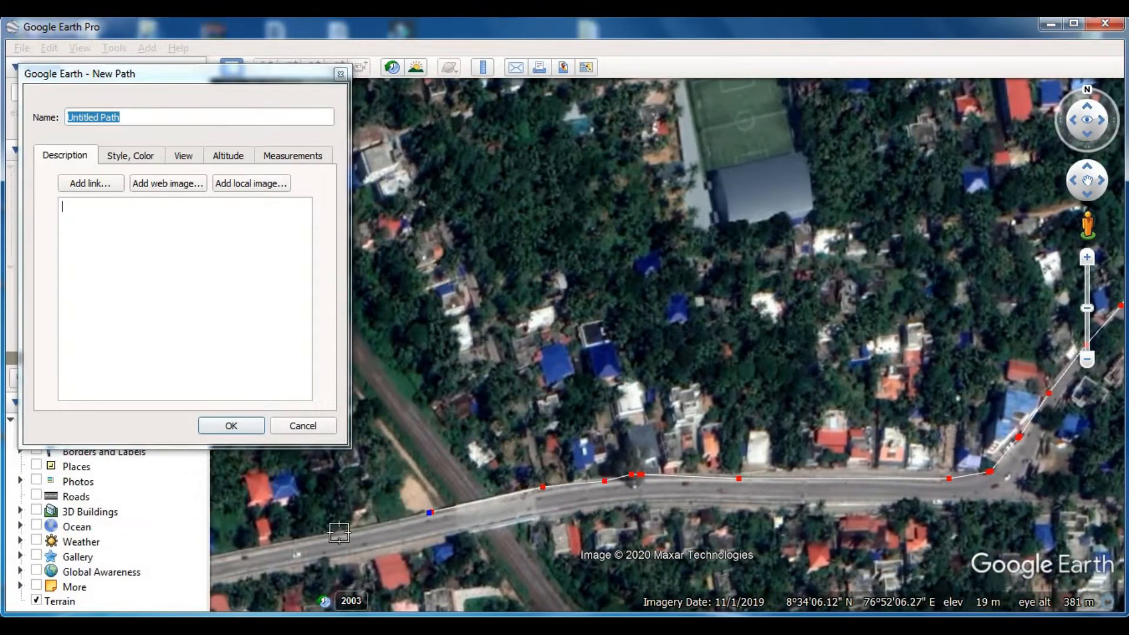
click(338, 532)
key(Left)
click(459, 558)
click(372, 584)
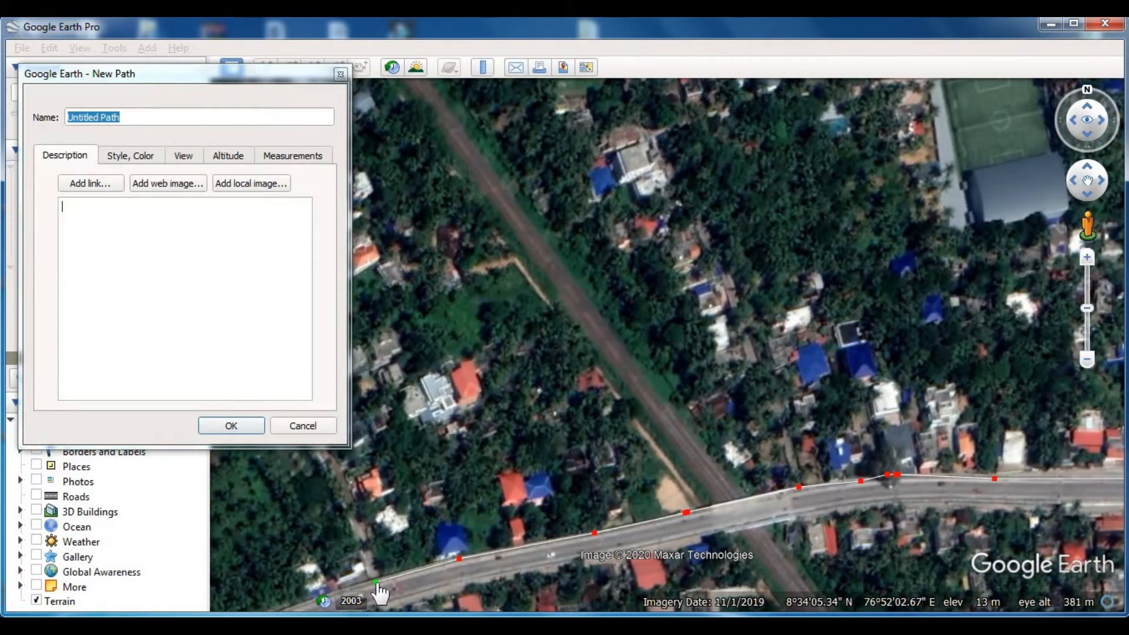
- Carry the path southwest along the road's northern edge to the white building where the wide road ends
key(Down)
key(Left)
click(546, 435)
click(467, 468)
click(379, 509)
click(332, 532)
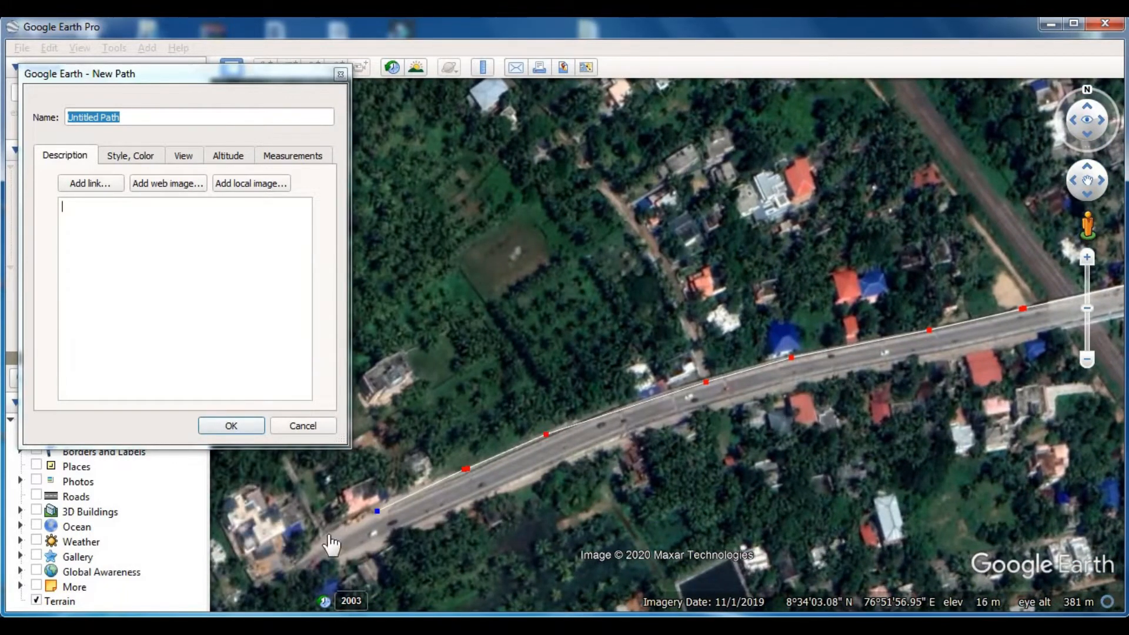
key(Left)
key(Down)
key(Left)
scroll(738, 421, down, 2)
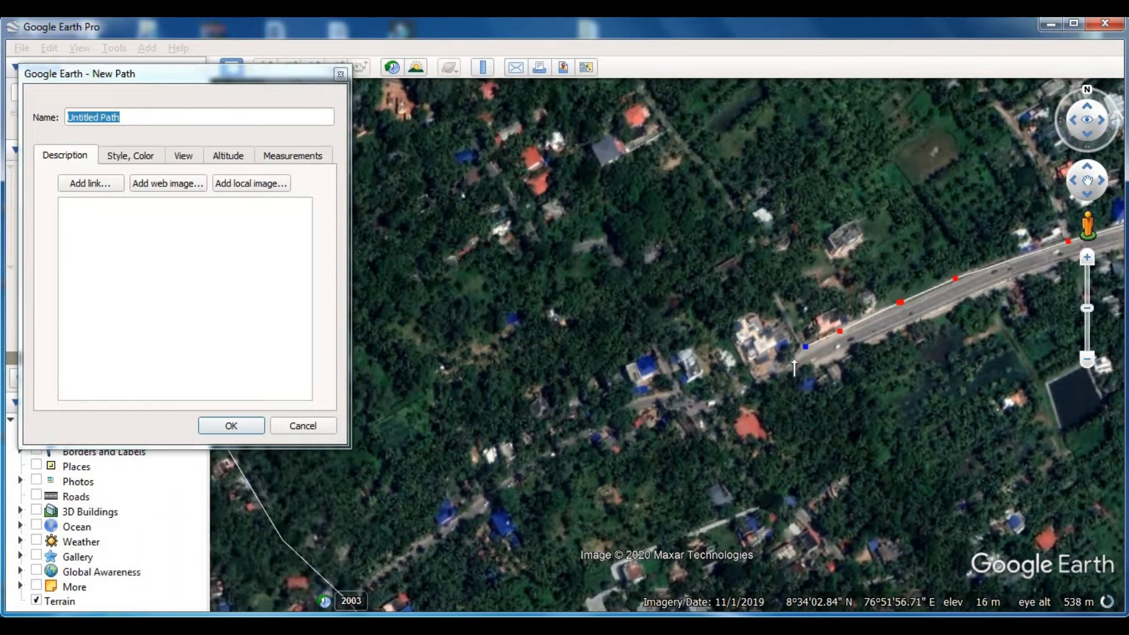
- Trace the narrower road's northern edge southwest from the white building to just beyond the boundary line, and save the path
click(741, 388)
click(716, 397)
click(690, 398)
click(666, 397)
click(641, 402)
click(566, 440)
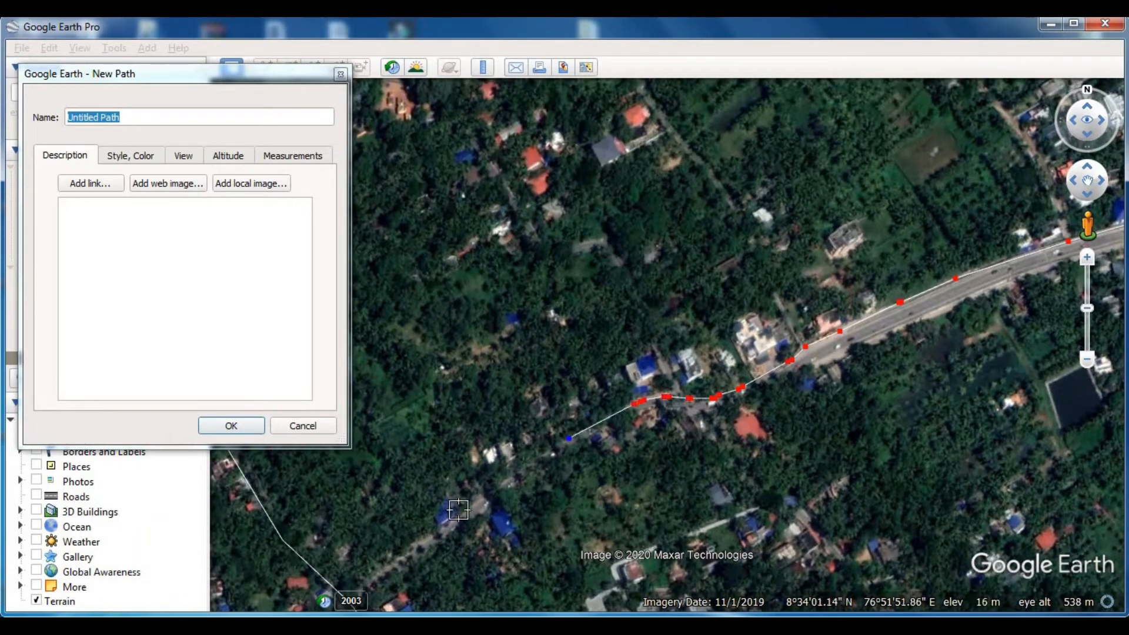
key(Down)
key(Left)
click(520, 431)
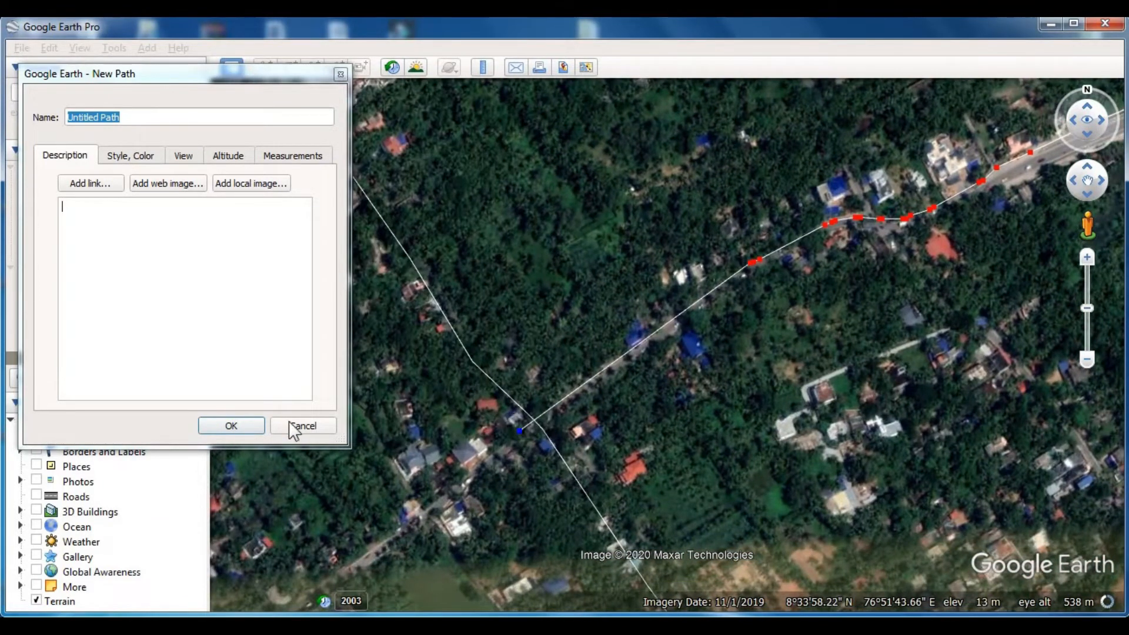
click(241, 423)
- Start a new path at the boundary line on the narrower road's southern edge and trace it northeast to the wide road
click(312, 65)
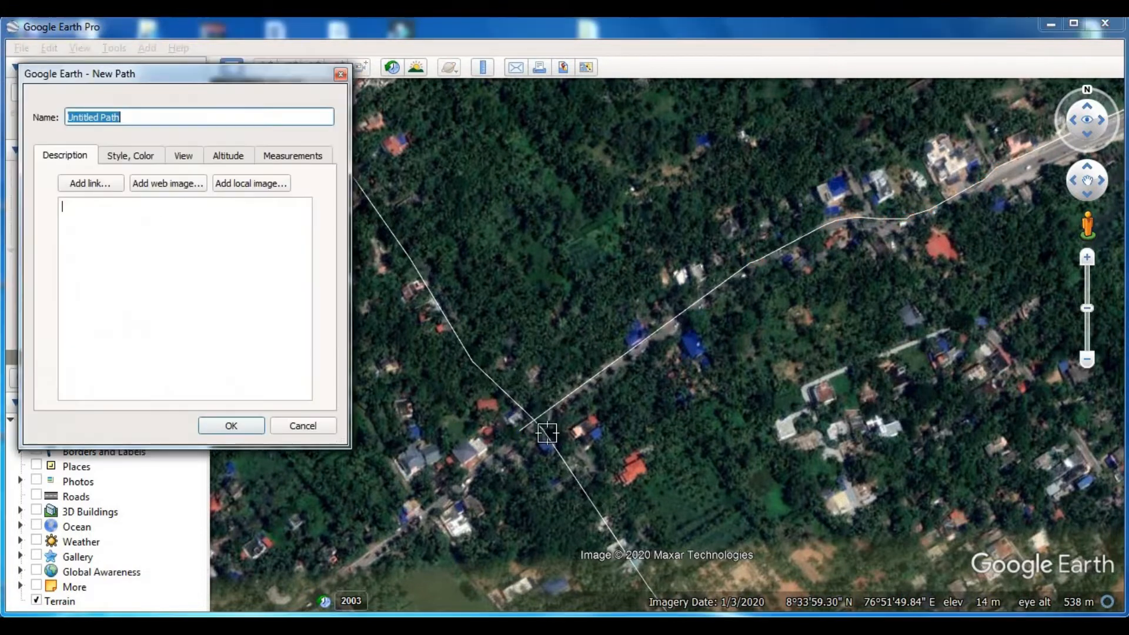
click(533, 433)
click(674, 331)
click(684, 323)
click(792, 255)
click(829, 233)
click(861, 230)
click(872, 230)
click(899, 231)
click(922, 223)
click(1036, 169)
- Extend the path east along the wide road's southern edge until it passes over the railway line
key(Right)
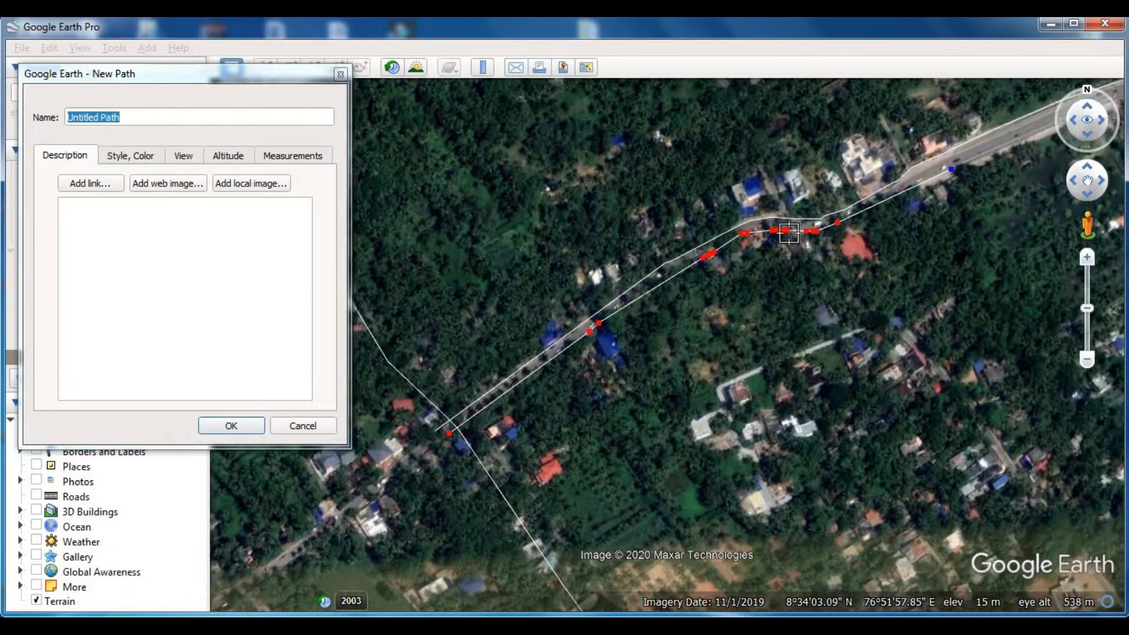
click(808, 131)
click(902, 91)
key(Right)
key(Up)
click(866, 278)
click(1005, 249)
key(Right)
click(854, 215)
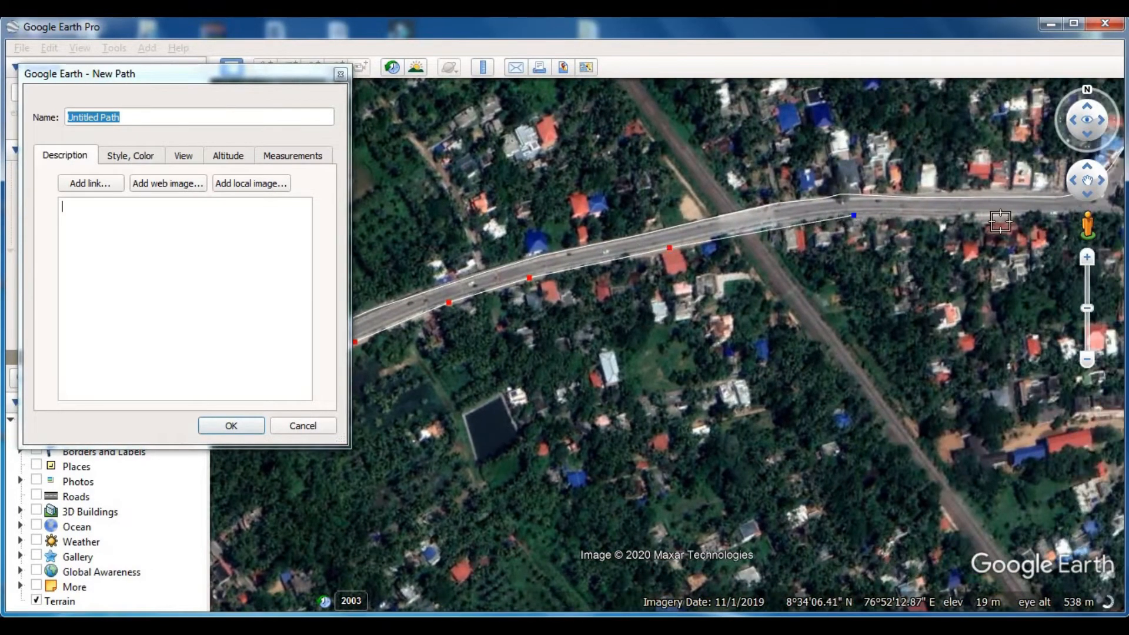
- Trace the southern edge around the road's bend and up the lane's eastern edge to the major road, and save the path
key(Right)
click(746, 209)
click(782, 197)
click(829, 121)
key(Right)
key(Up)
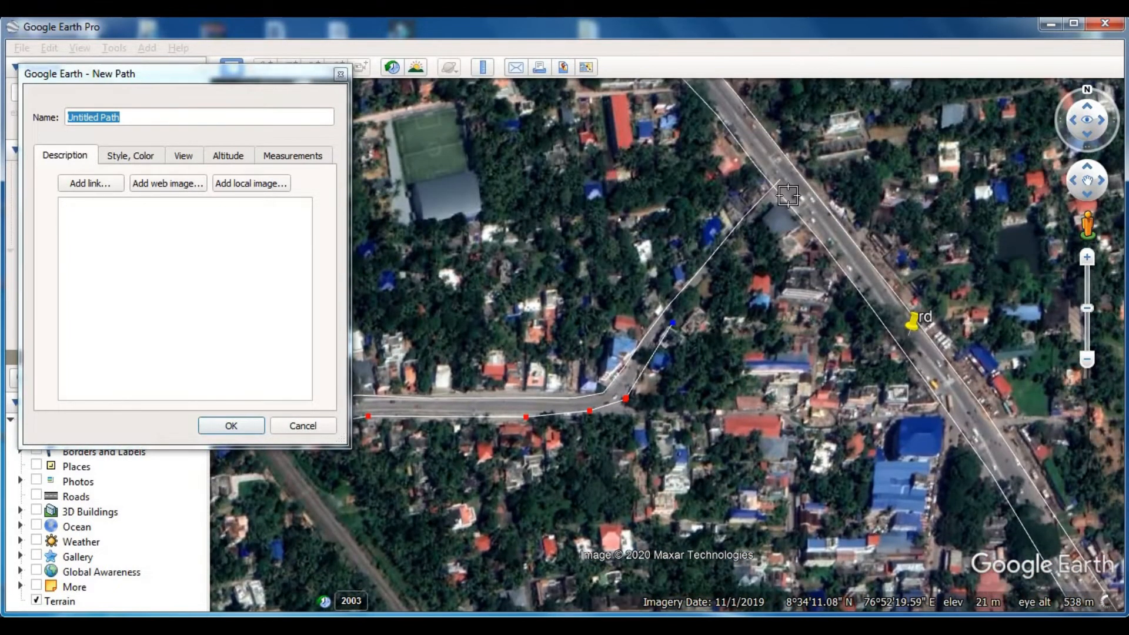
click(710, 272)
click(788, 194)
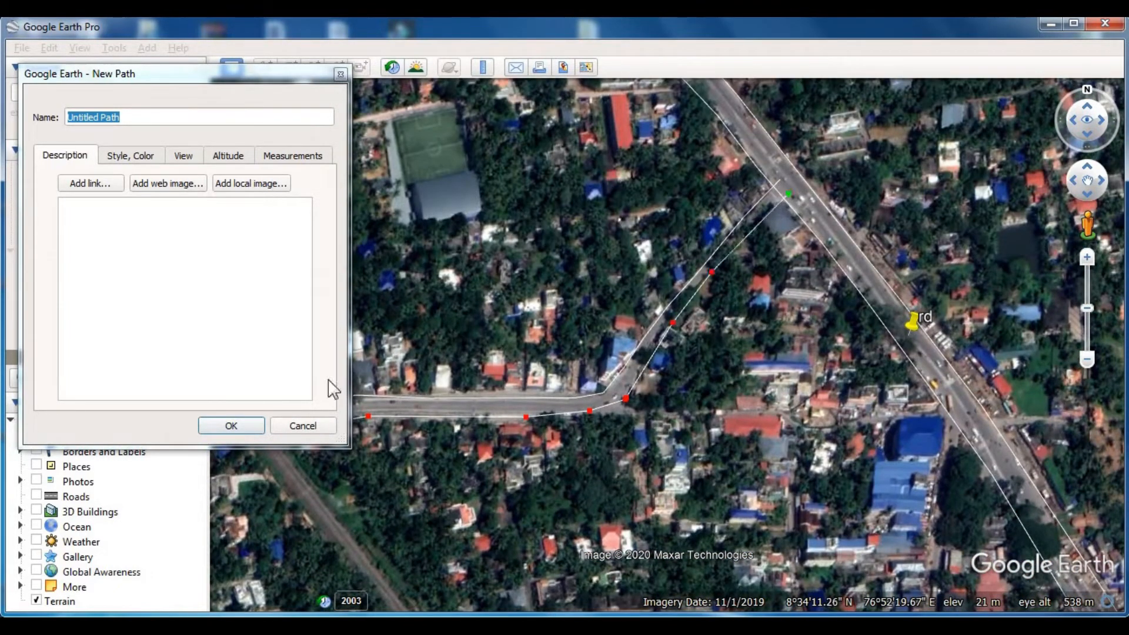
click(245, 428)
- Add a placemark named rd on the newly outlined road, just east of the railway crossing
drag(607, 292, 609, 241)
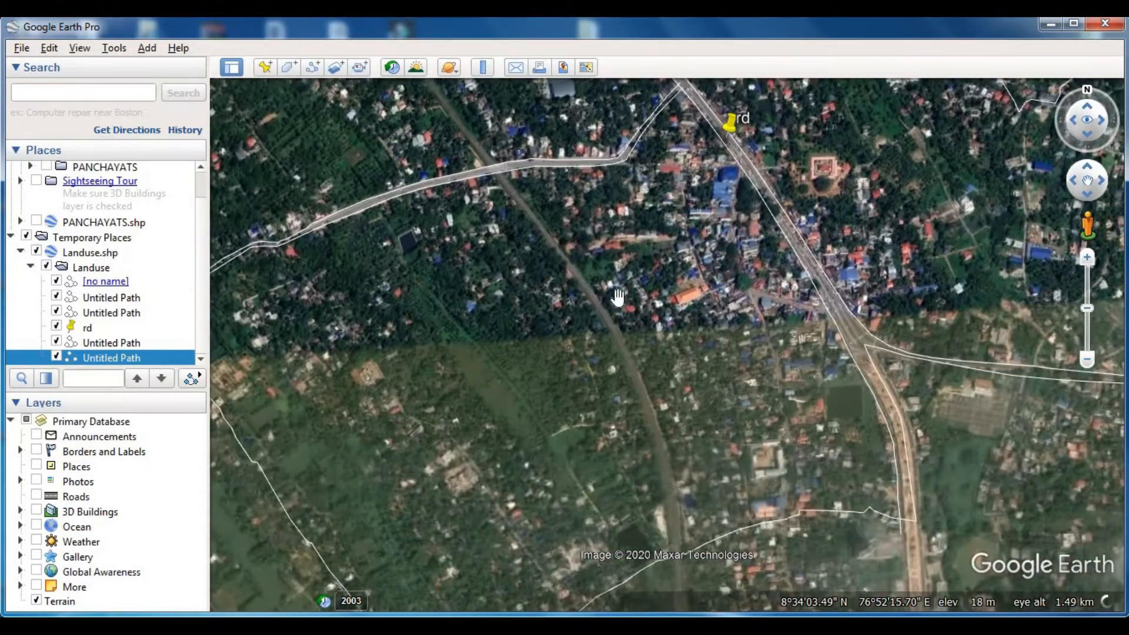
drag(670, 494, 661, 357)
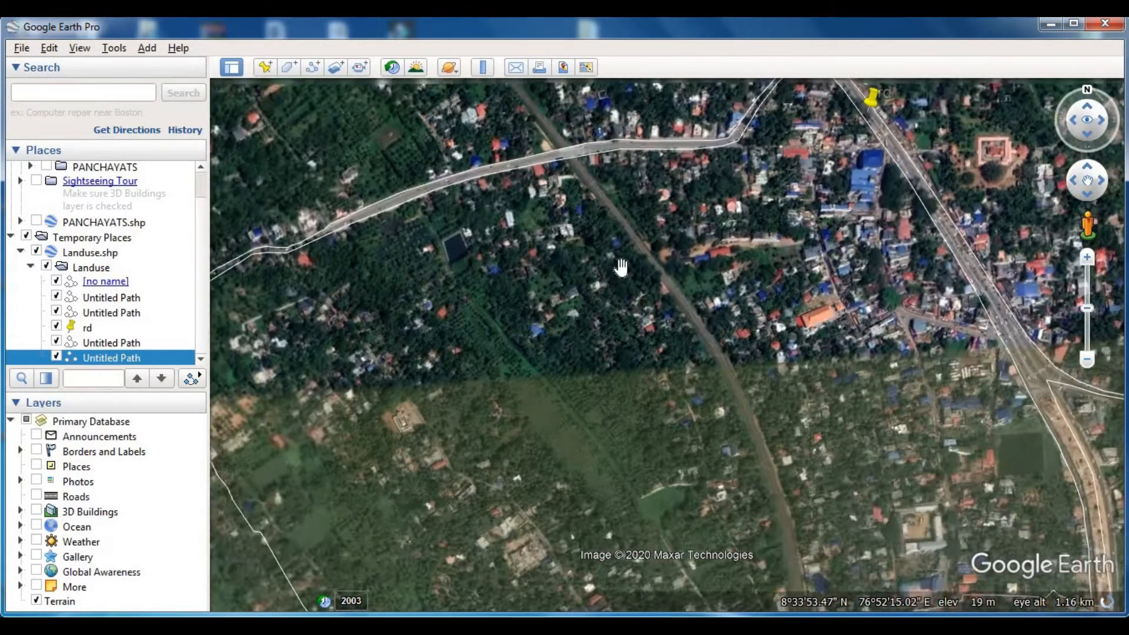
drag(619, 269, 680, 399)
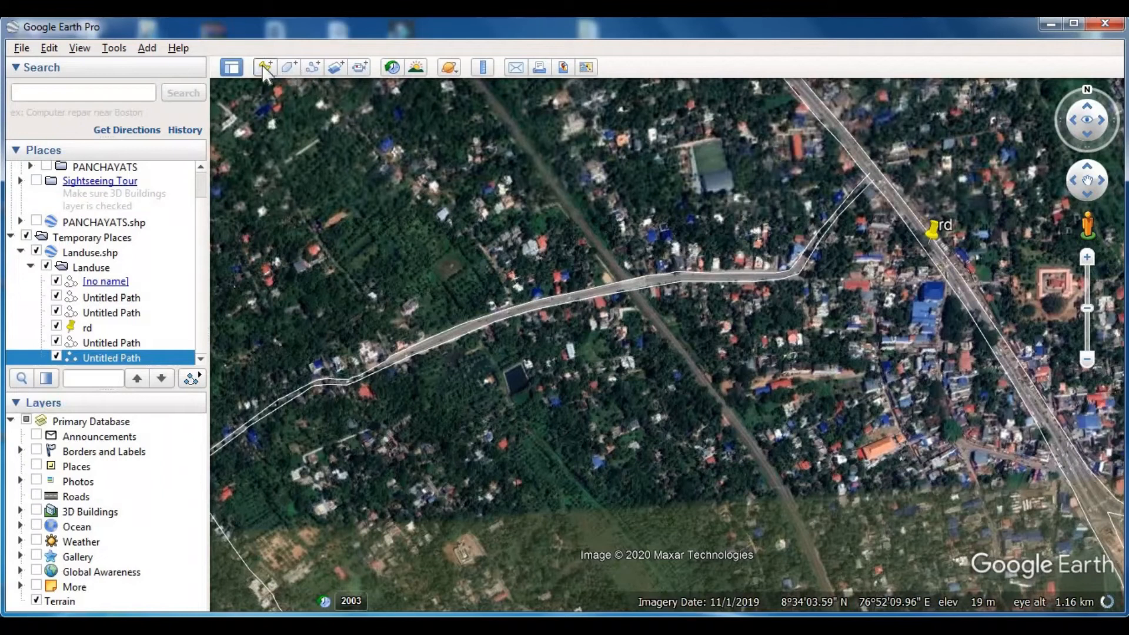
click(265, 67)
drag(676, 269, 653, 291)
scroll(681, 284, up, 3)
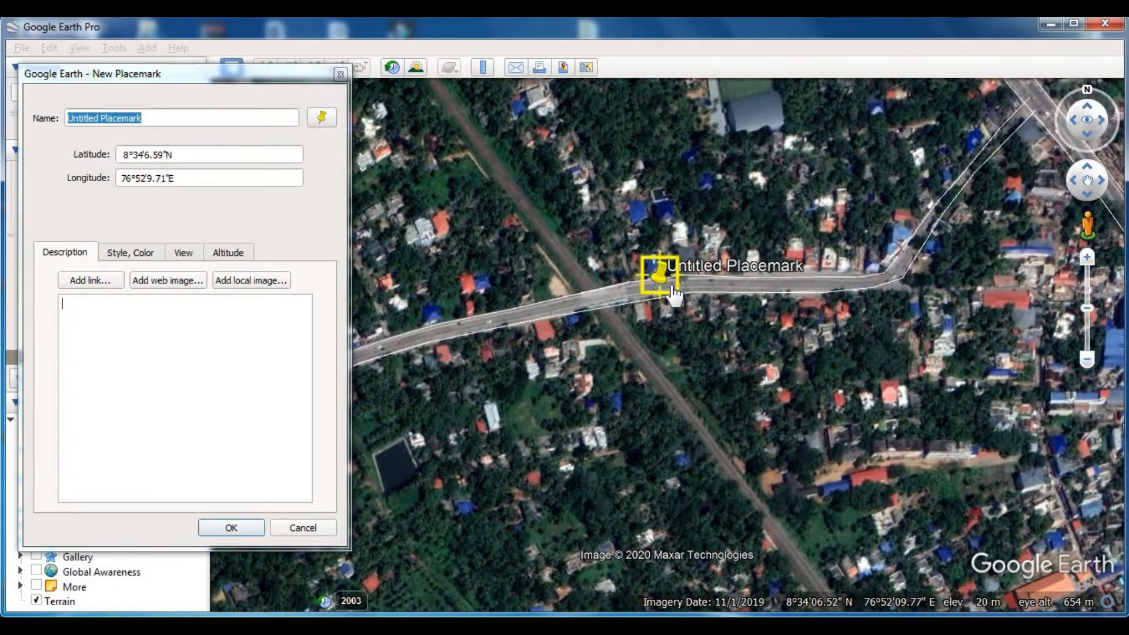
scroll(656, 290, up, 2)
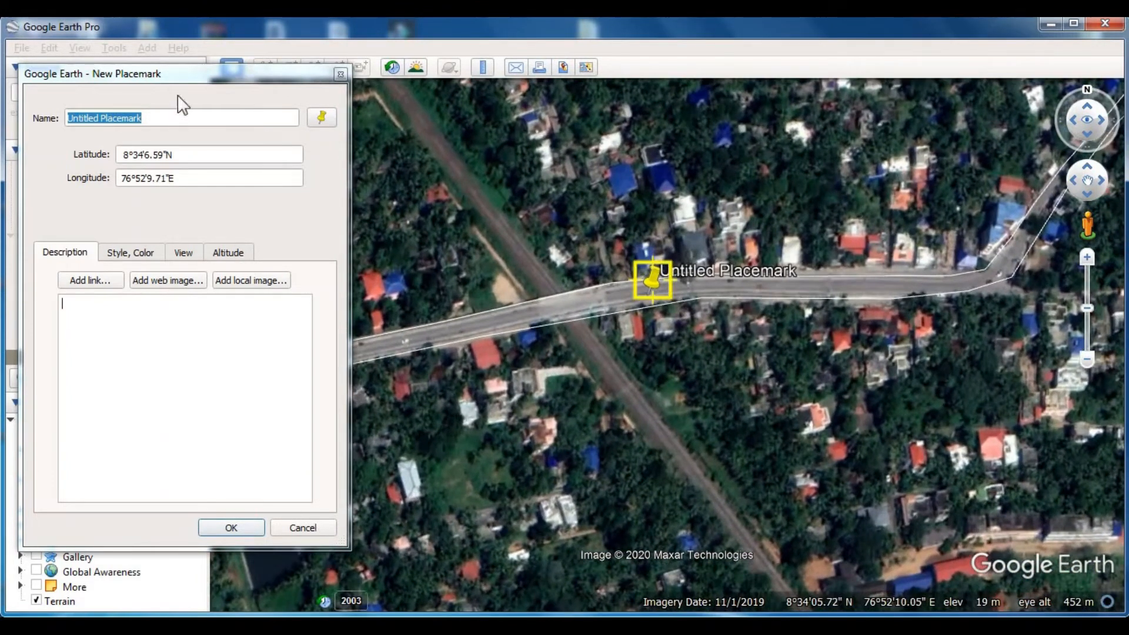
text(rd)
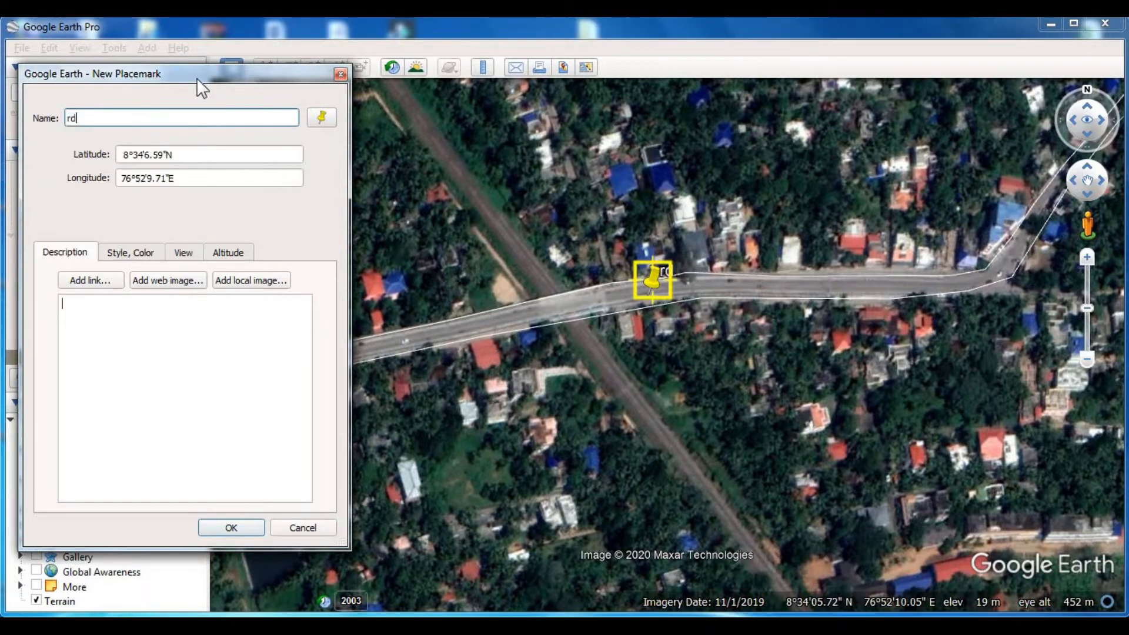
key(Return)
- Start a new path on the railway's eastern edge just south of the boundary line and trace it north past the blue-roofed building
scroll(539, 346, down, 3)
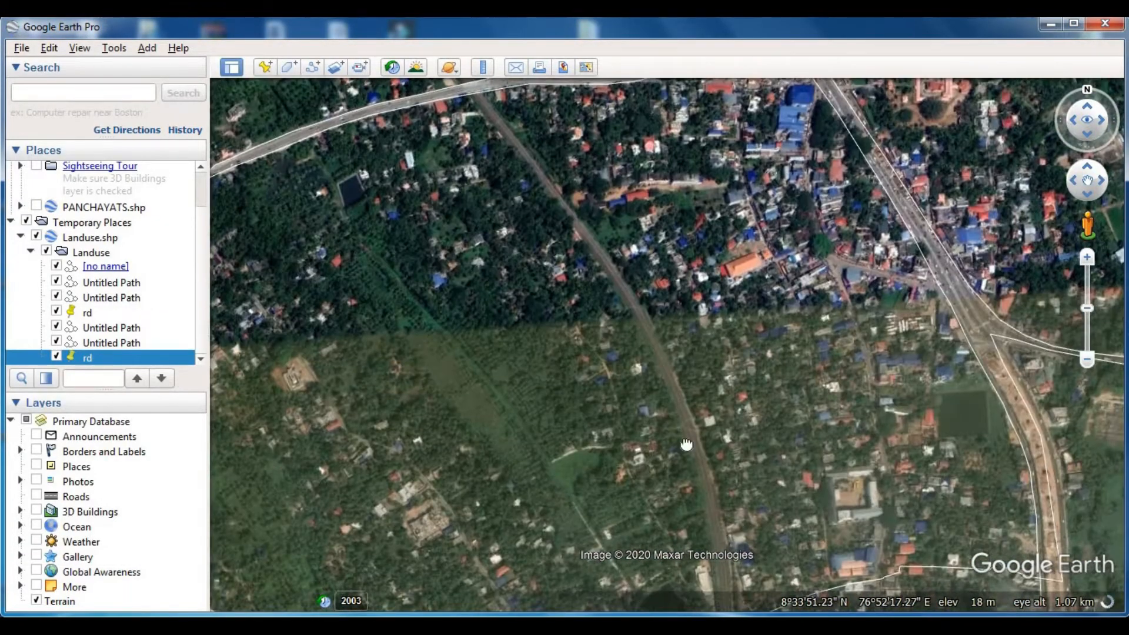
drag(686, 445, 638, 376)
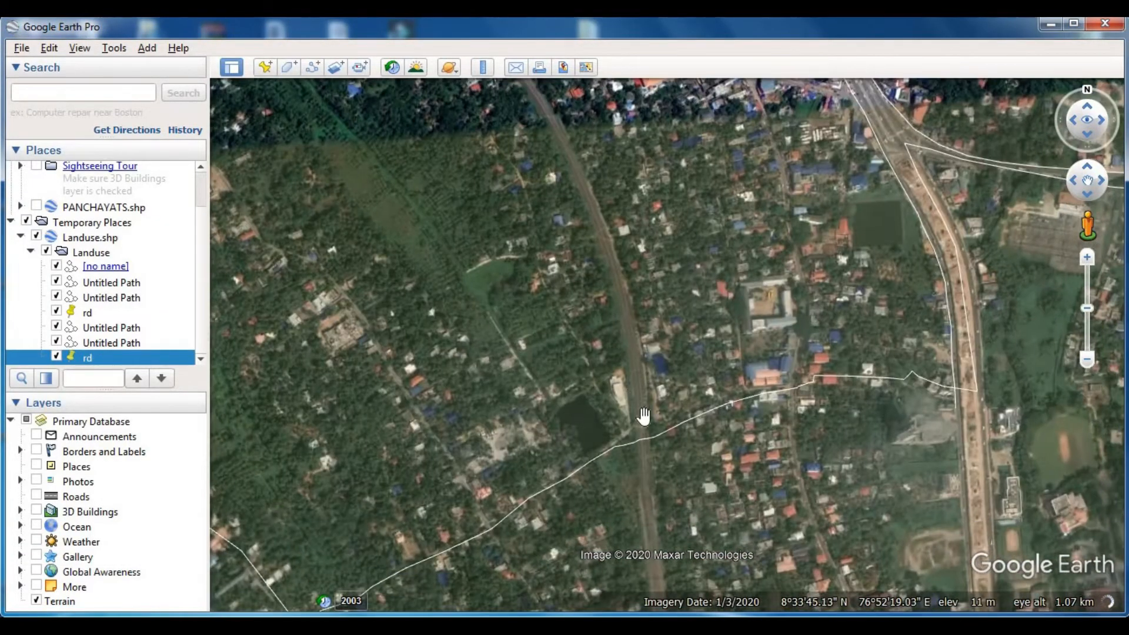
scroll(644, 416, up, 2)
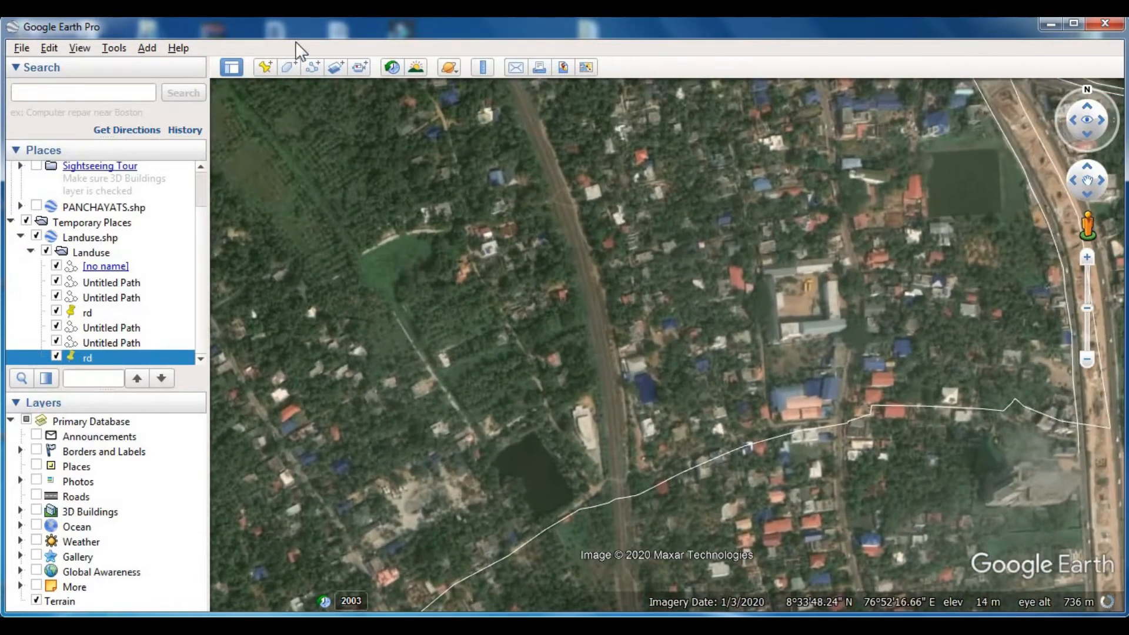
click(312, 67)
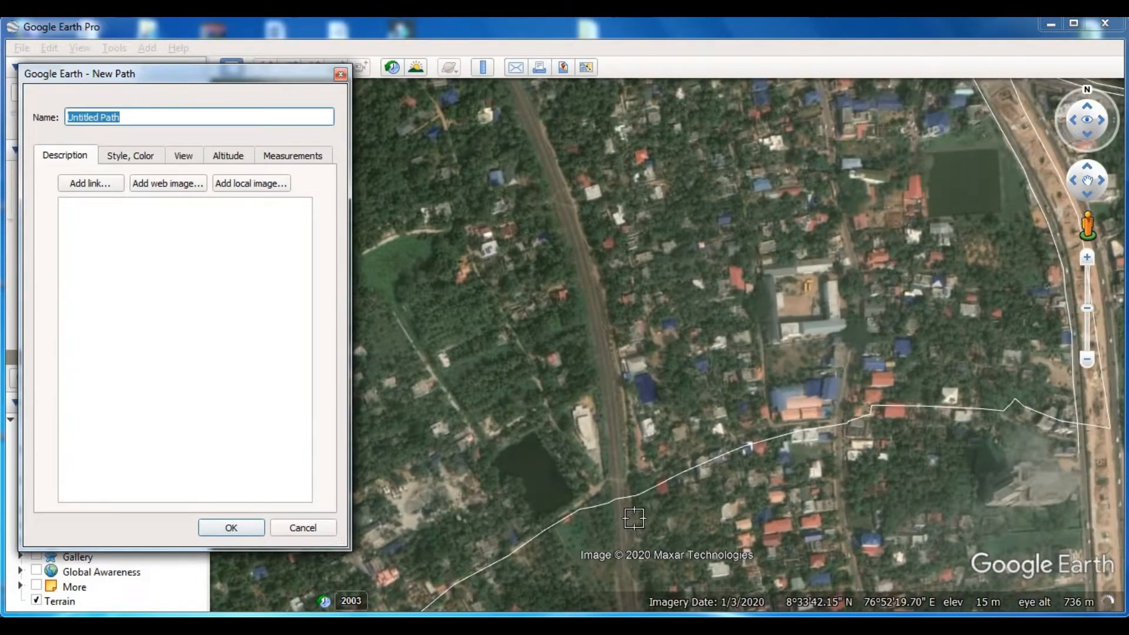
scroll(634, 517, up, 2)
click(625, 501)
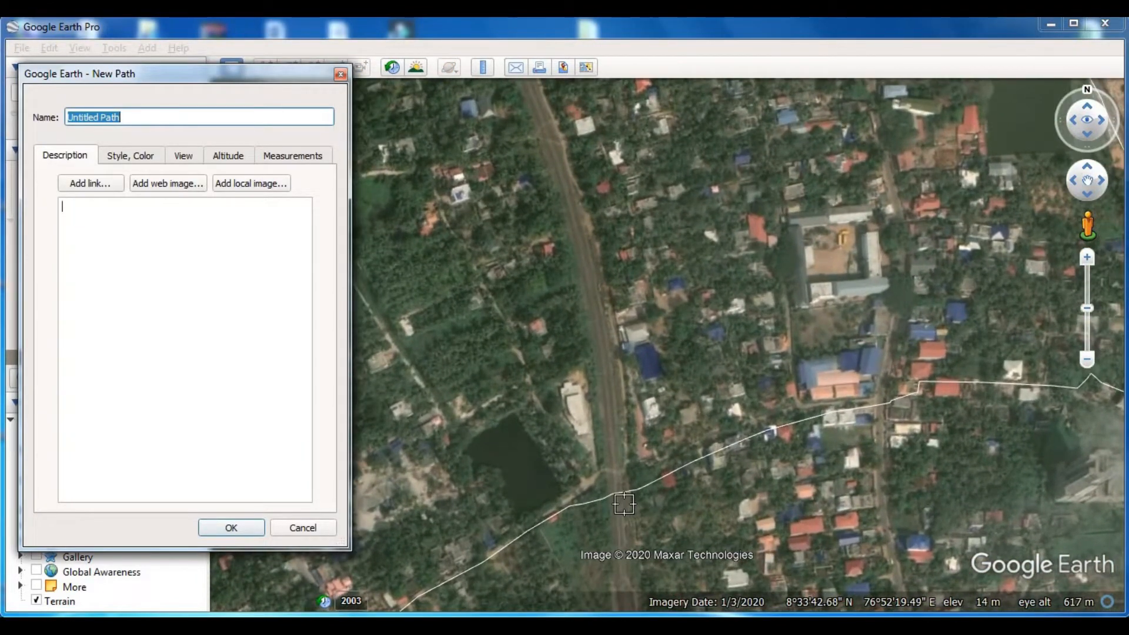
click(618, 395)
click(598, 260)
click(567, 151)
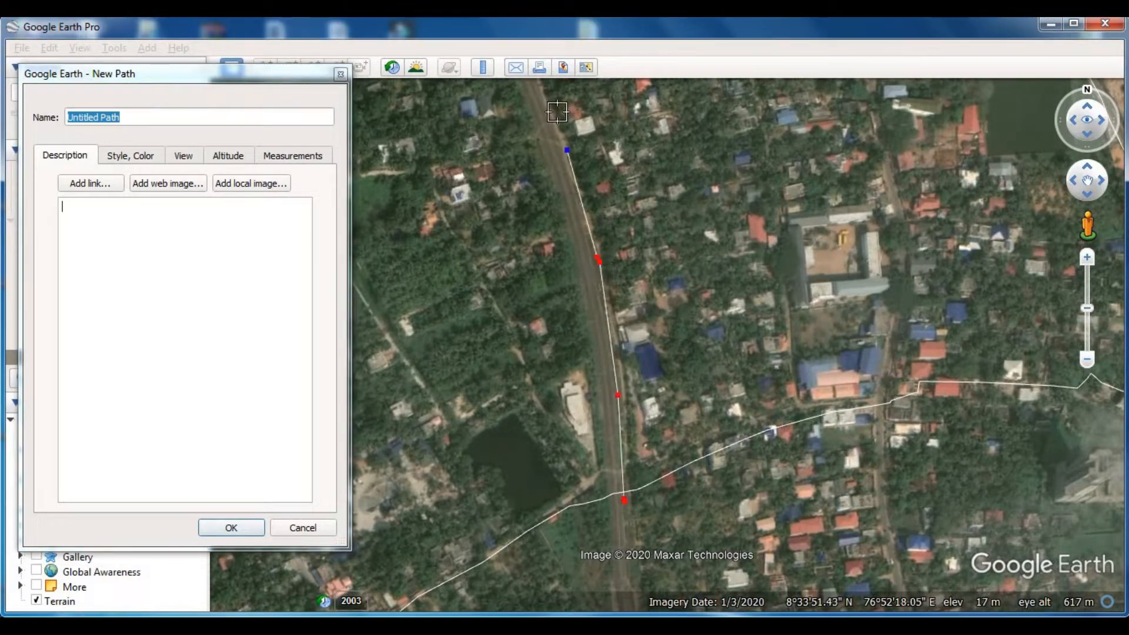
- Extend the path northwest along the railway's eastern edge as the track curves toward the outlined road
key(Left)
key(Up)
click(622, 297)
click(575, 200)
click(525, 135)
- Finish the railway's eastern edge just past the road's southern line without crossing the northern one, and save the path
key(Up)
key(Left)
click(518, 264)
click(455, 174)
click(402, 104)
key(Left)
key(Up)
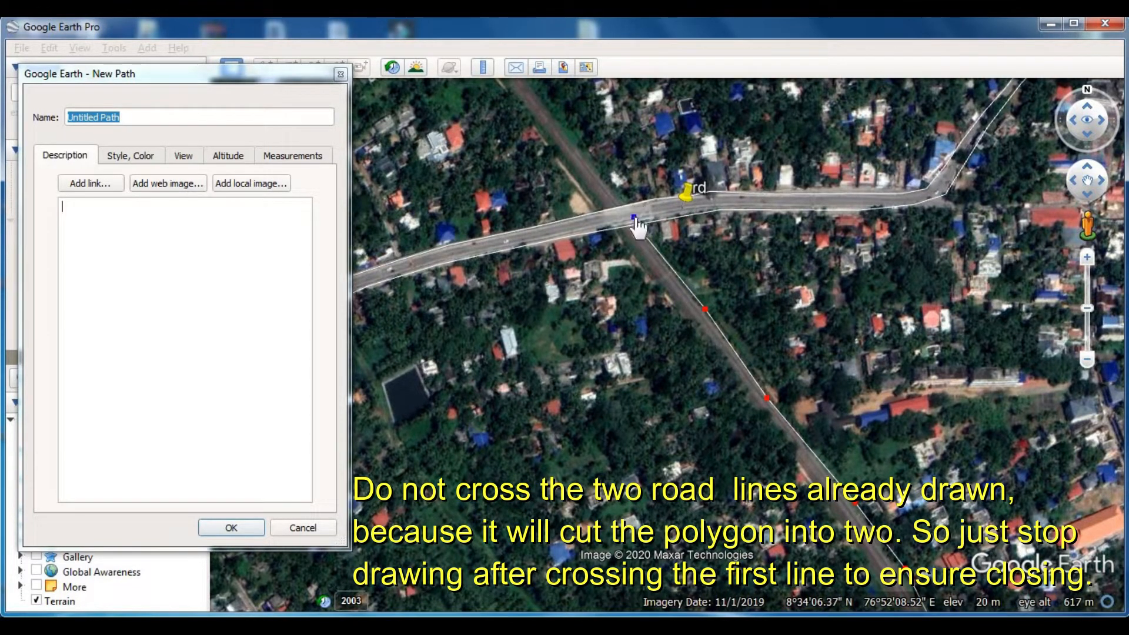
click(231, 527)
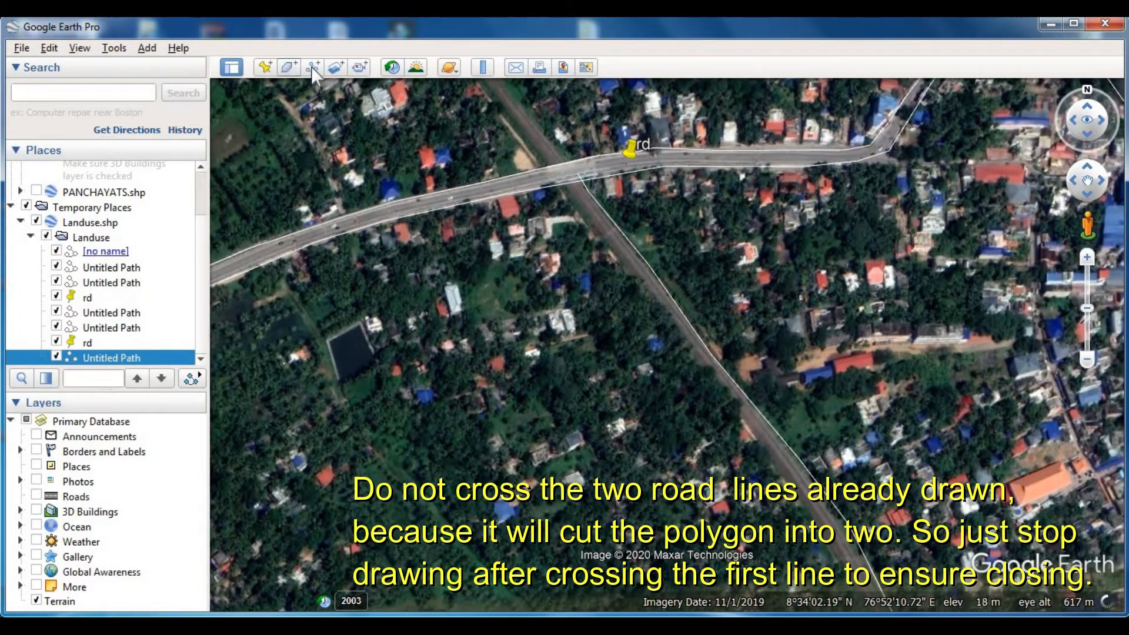
- Start a new path between the two road lines and trace the railway's western edge southeast
click(311, 66)
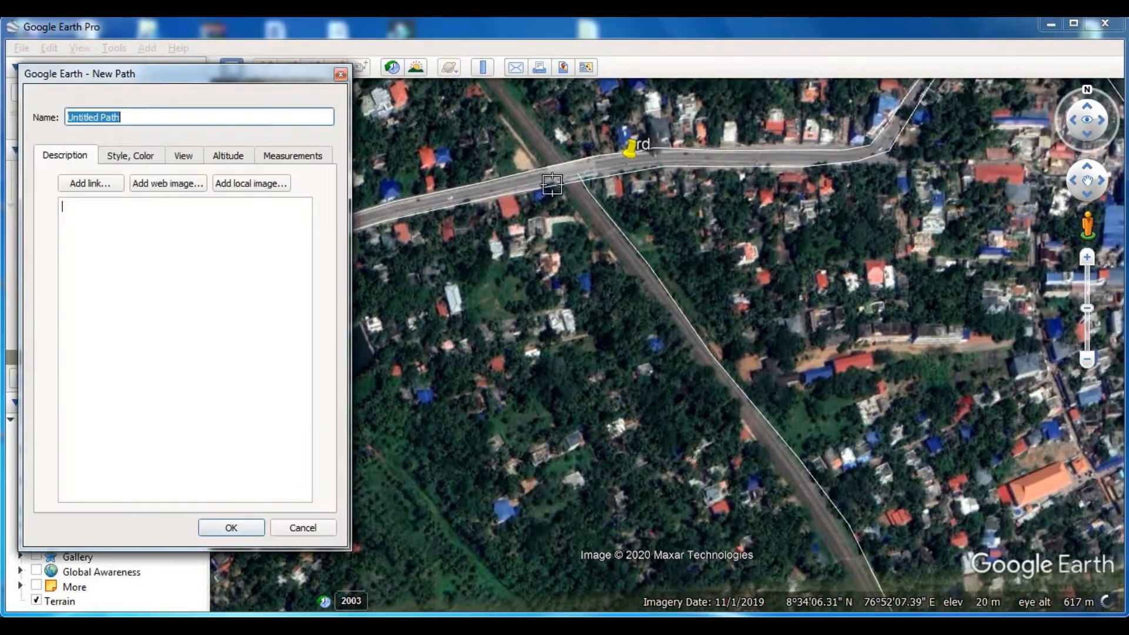
click(553, 180)
click(682, 345)
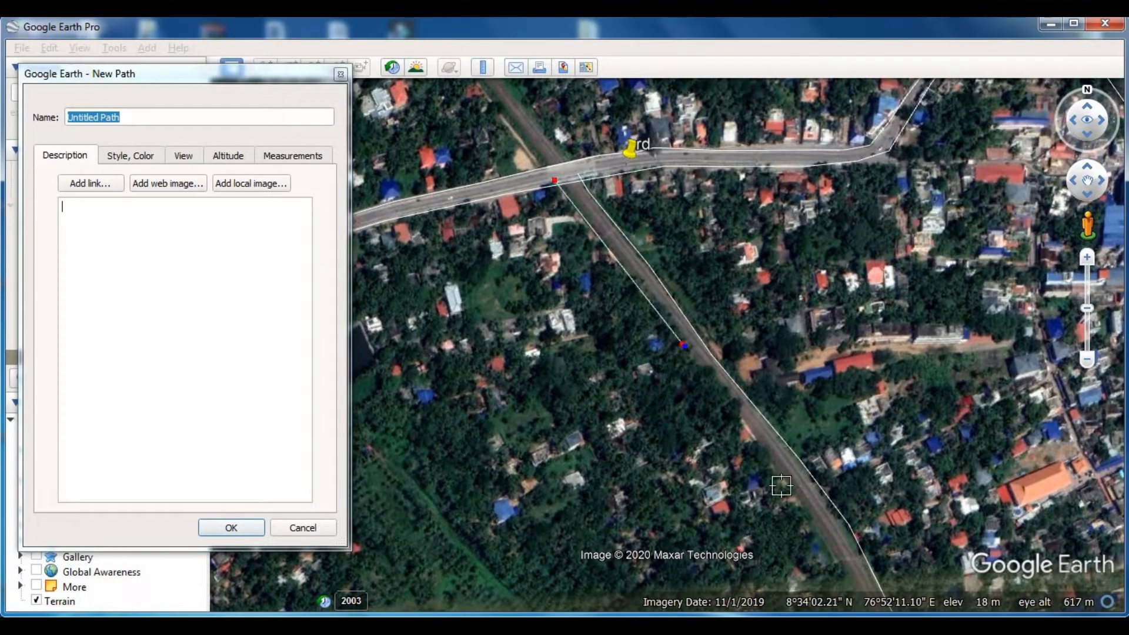
click(801, 504)
click(836, 563)
- Carry the railway's western edge south past the pond to just beyond the boundary line, and save the path
key(Down)
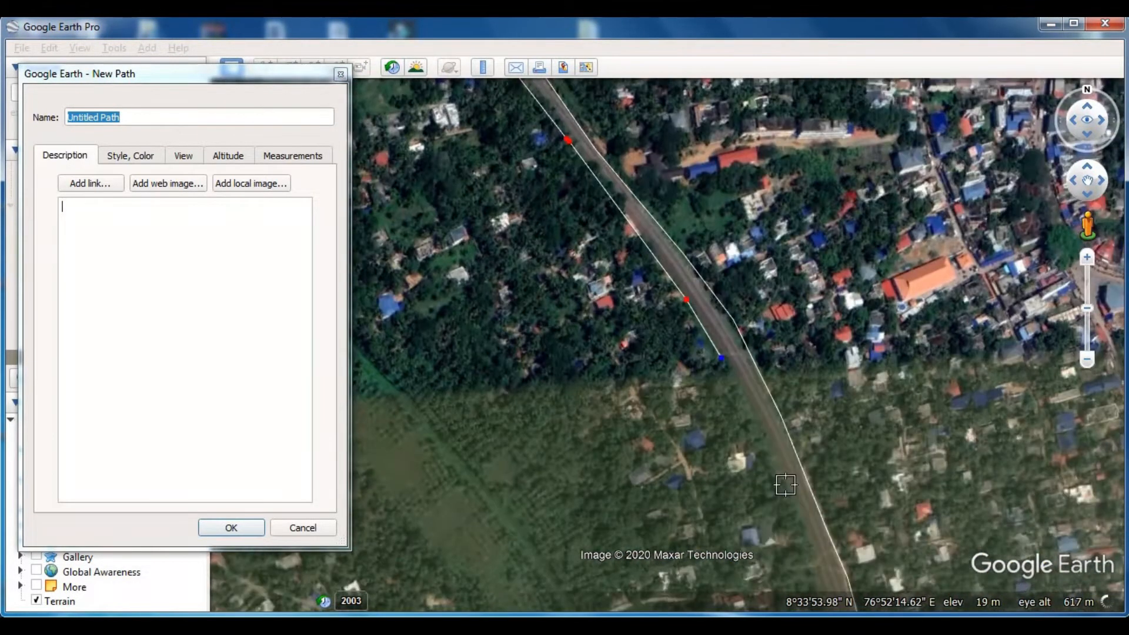
click(792, 357)
click(841, 499)
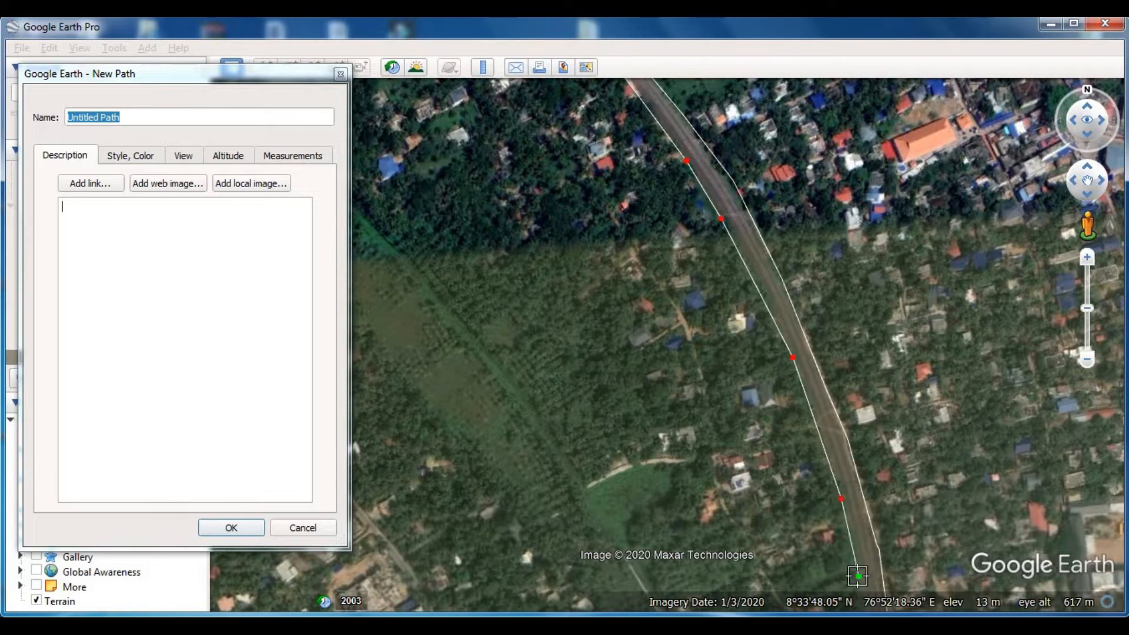
key(Down)
click(771, 388)
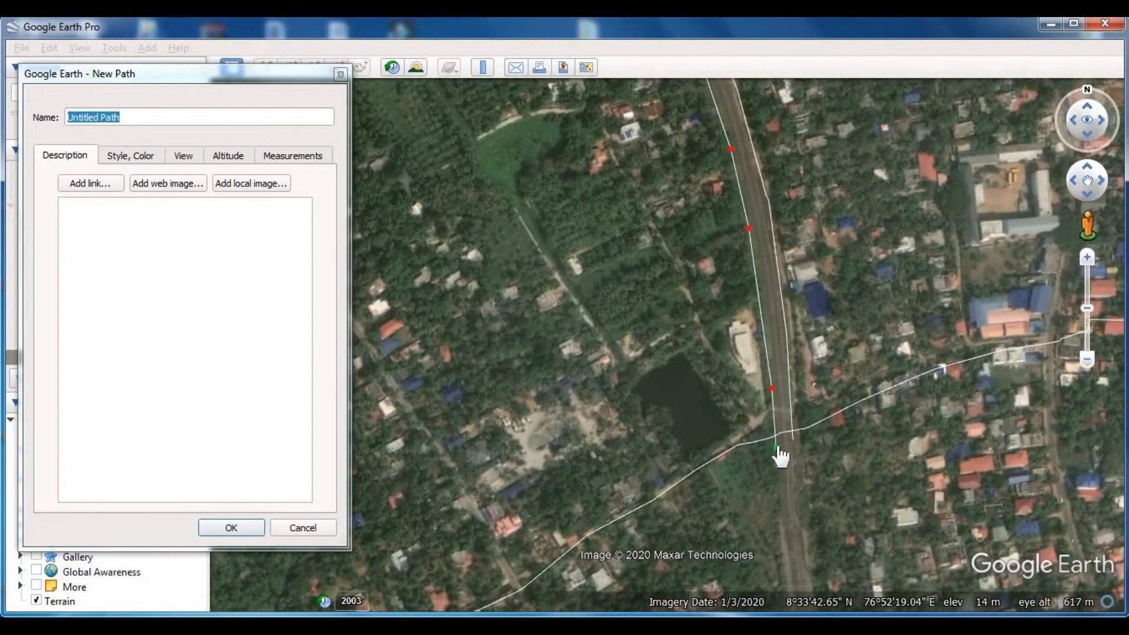
click(231, 527)
- Add a placemark named rail on the railway strip between its two traced edges, south of the outlined road
scroll(672, 322, down, 3)
drag(615, 143, 671, 426)
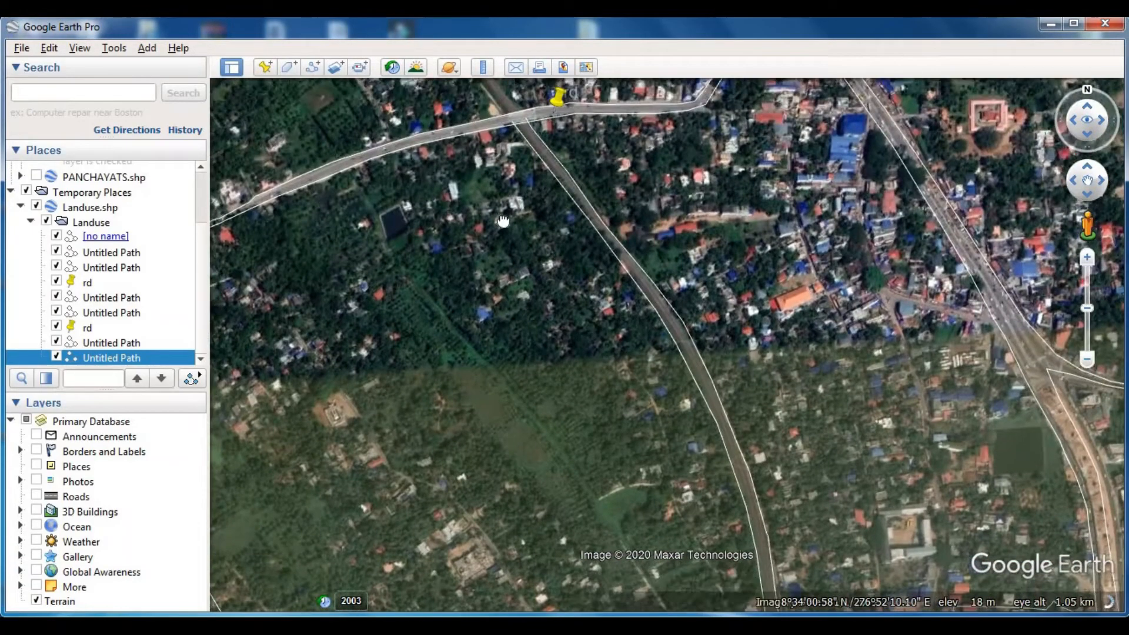
drag(521, 201, 527, 242)
key(Down)
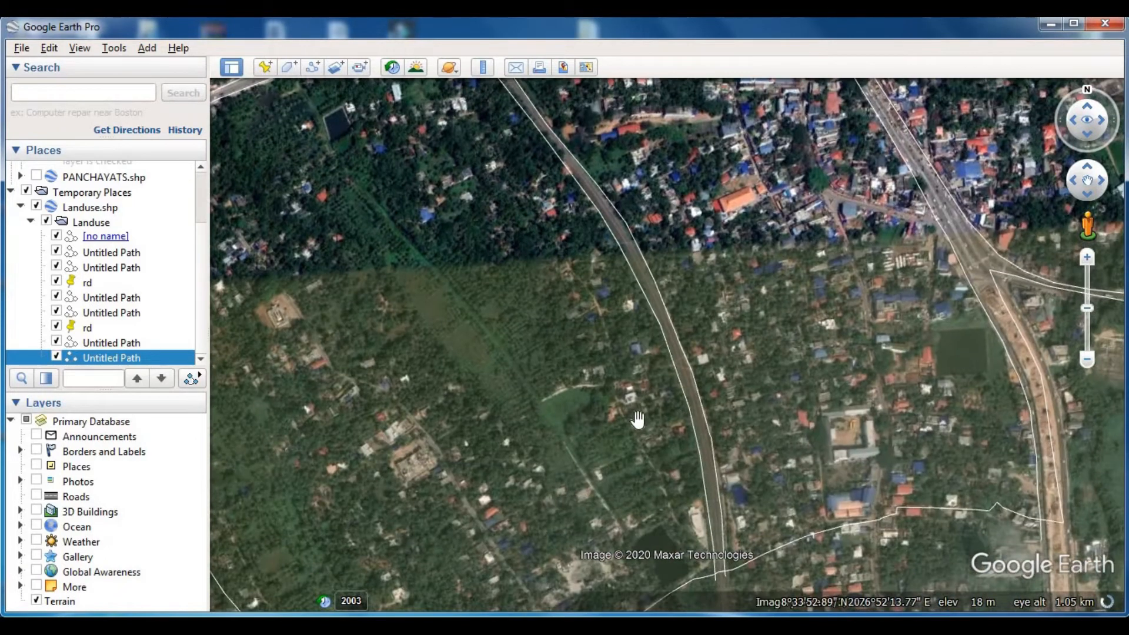
scroll(633, 395, down, 3)
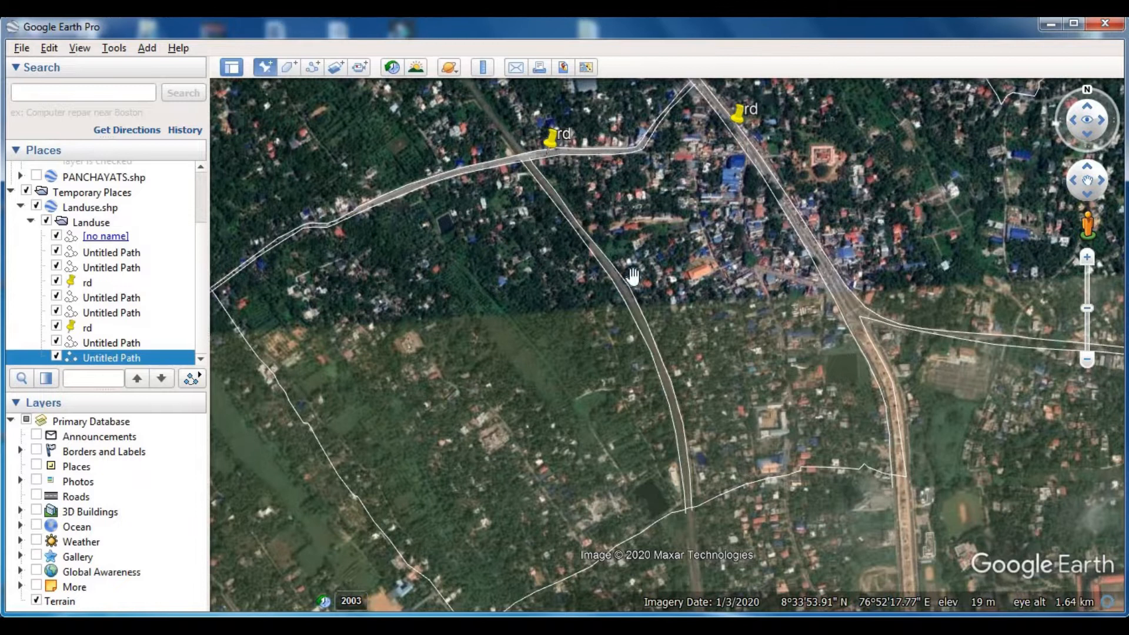
drag(672, 325, 632, 304)
click(267, 73)
text(rail)
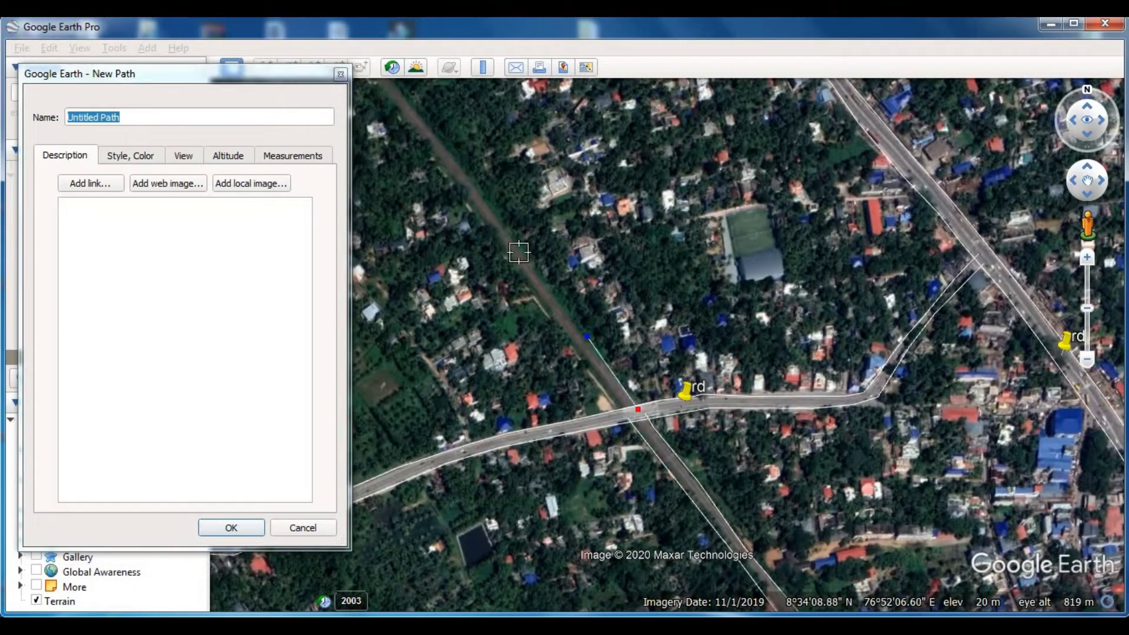
- Trace a new path along the railway's eastern edge northwest, starting from between the two road lines at the crossing
click(508, 232)
click(441, 141)
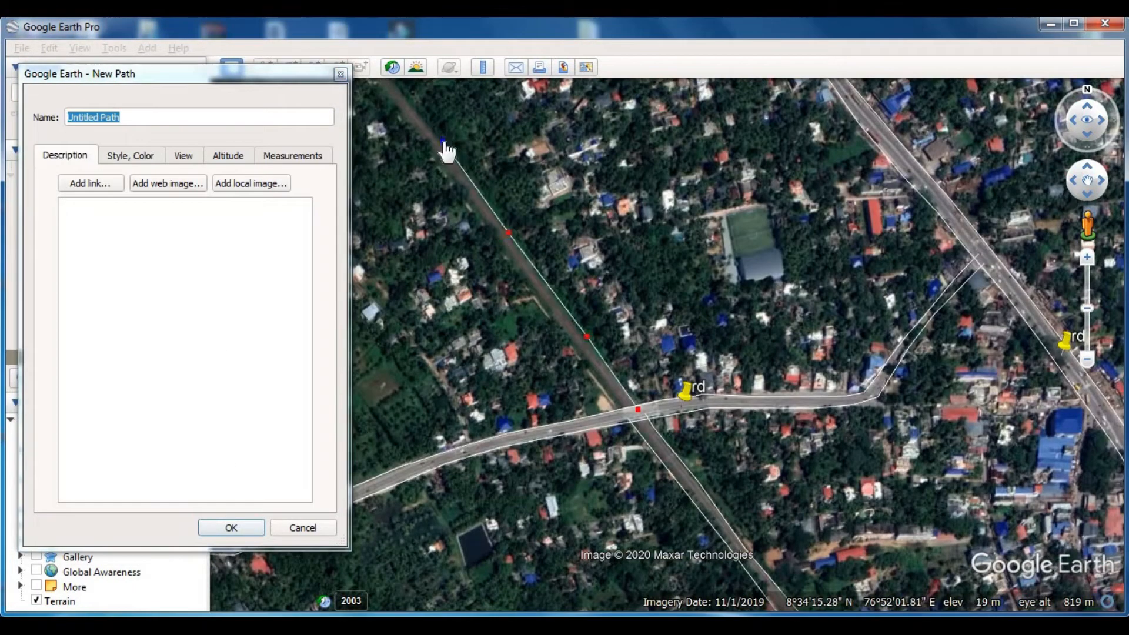
key(Left)
key(Up)
key(Up)
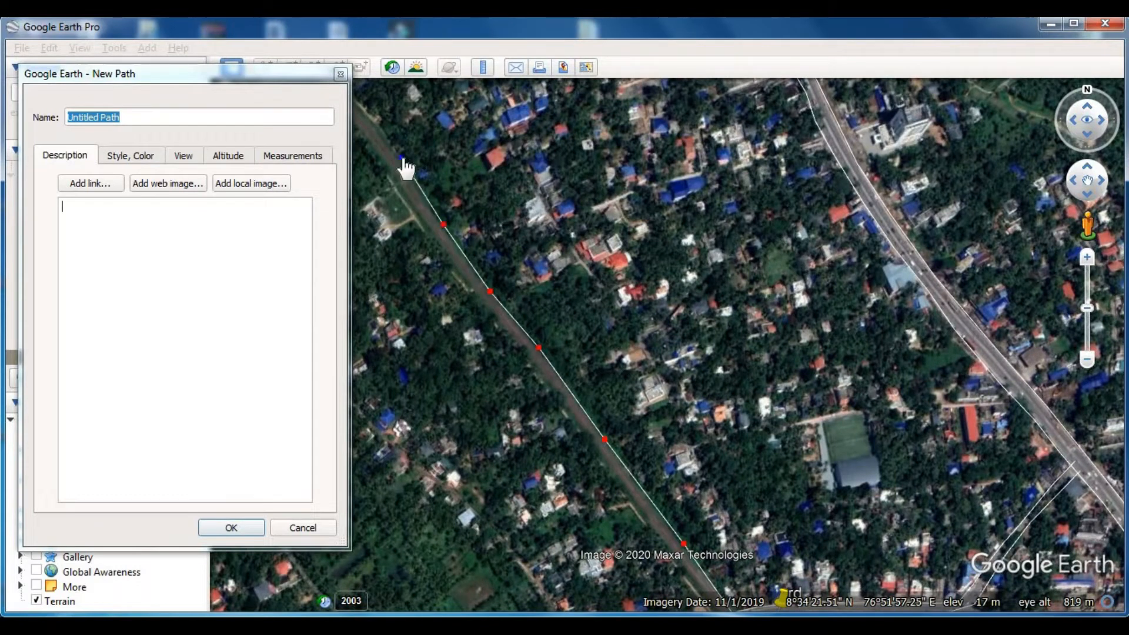
key(Left)
key(Up)
click(488, 303)
click(451, 247)
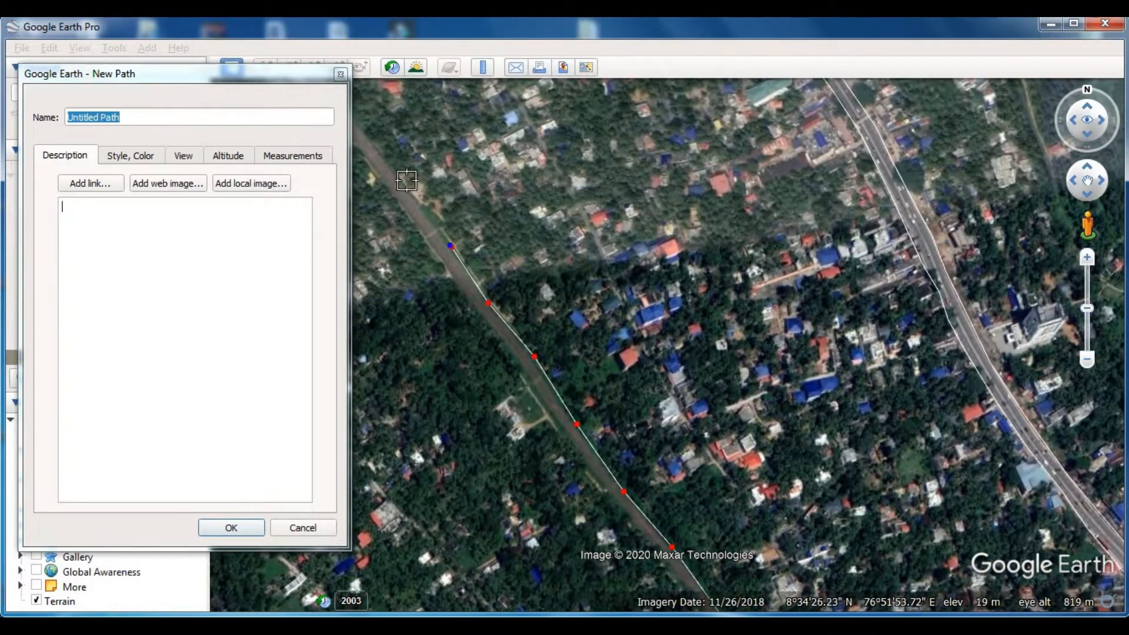
- Continue the path northwest along the railway's eastern edge through the wooded residential area
key(Left)
key(Up)
click(585, 239)
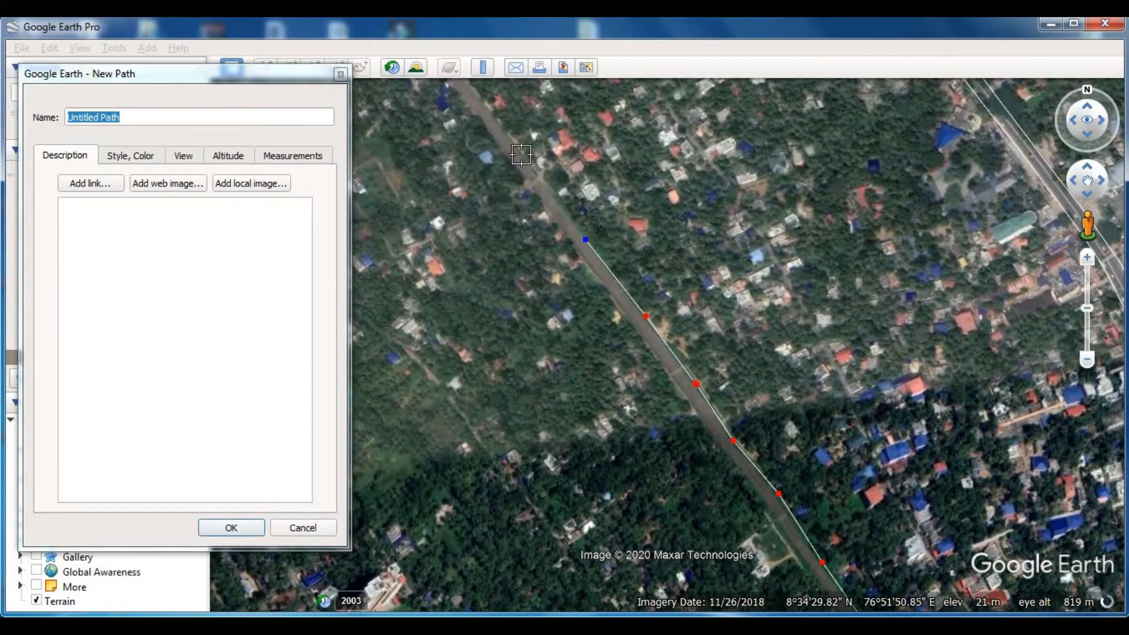
key(Left)
key(Up)
click(516, 163)
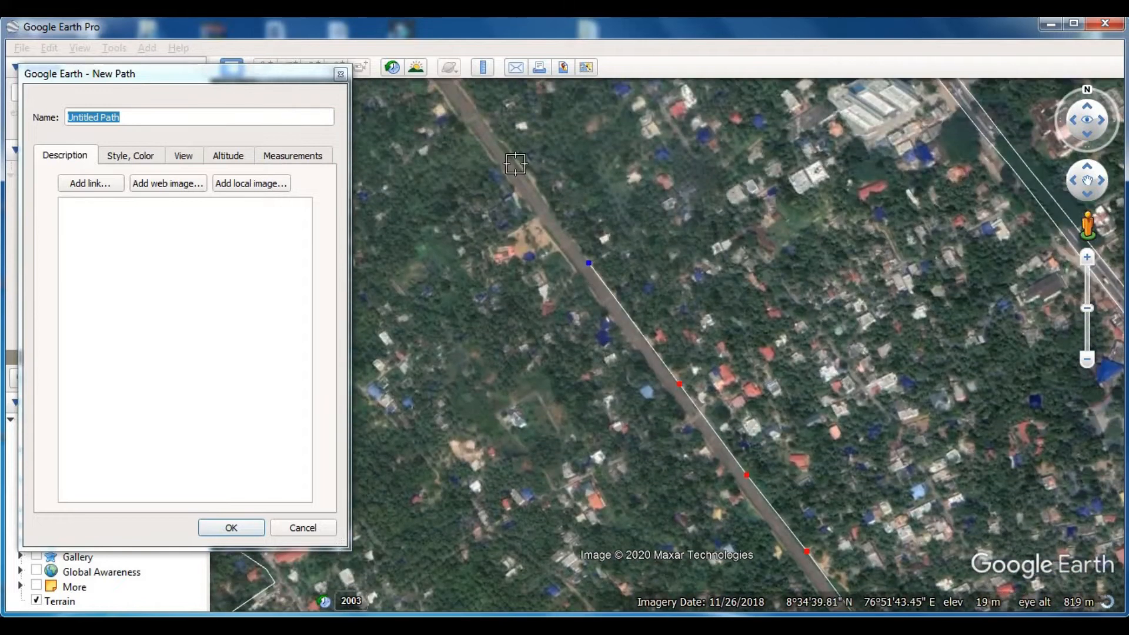
- Carry the railway's eastern edge northwest to the boundary line and save the path
click(475, 110)
key(Left)
key(Up)
click(591, 245)
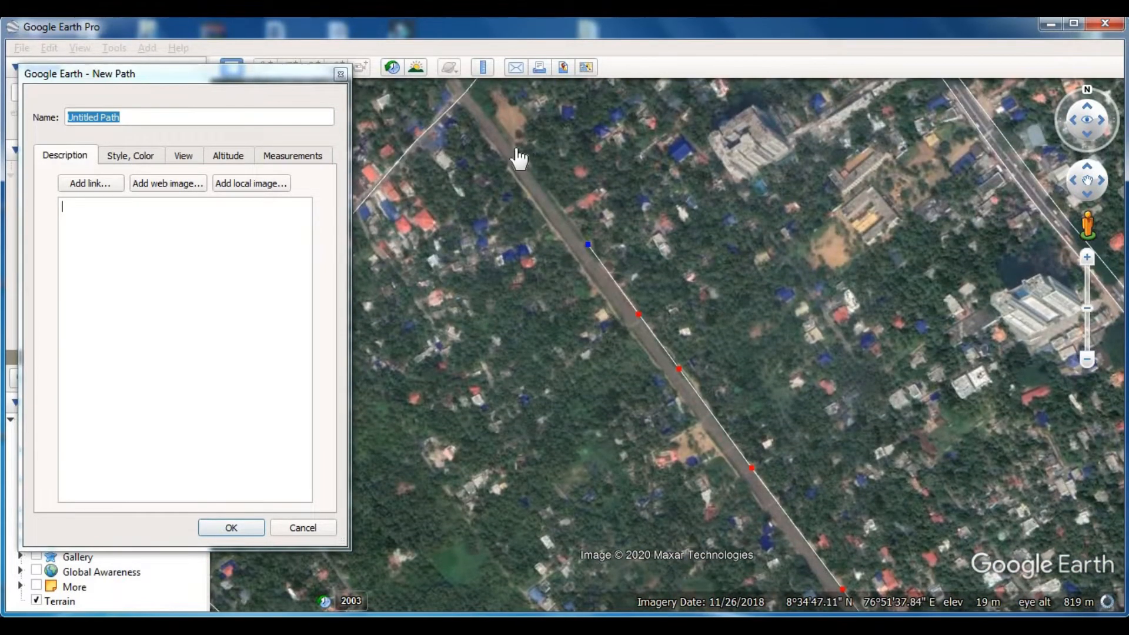
click(518, 148)
key(Left)
key(Up)
click(245, 525)
- Start a new path at the railway's northern end near the boundary and trace its western edge southeast
drag(569, 419, 480, 345)
click(316, 68)
click(496, 181)
click(647, 402)
click(767, 553)
key(Down)
key(Right)
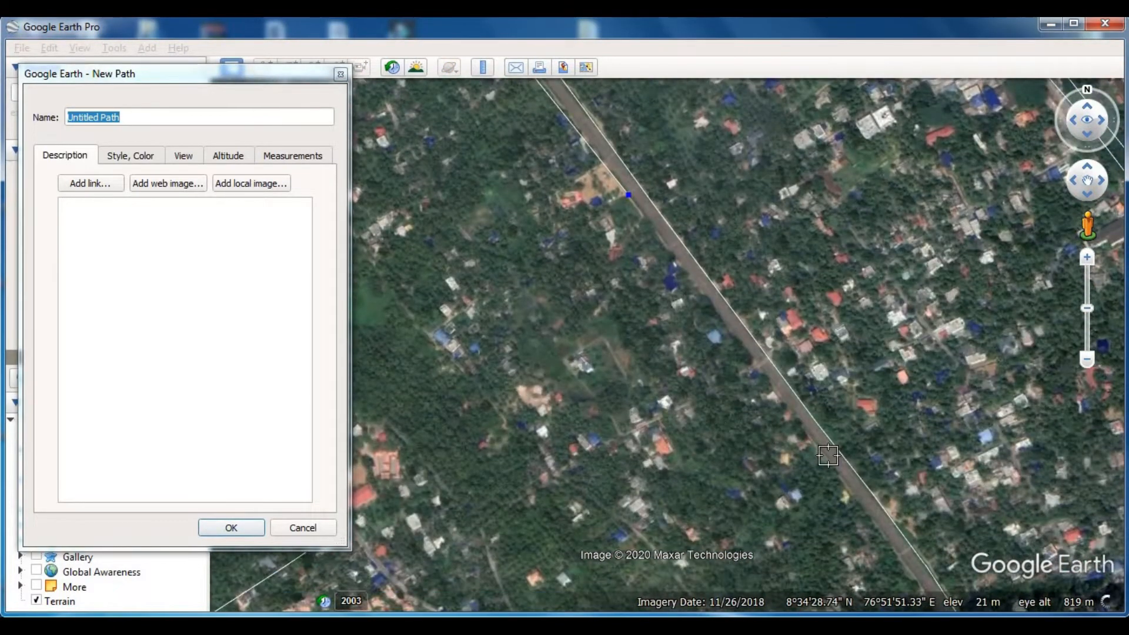
click(826, 455)
click(915, 573)
key(Down)
key(Right)
key(Down)
- Carry the railway's western edge southeast to the crossing with the outlined road and save the path
click(733, 370)
click(802, 471)
key(Right)
key(Down)
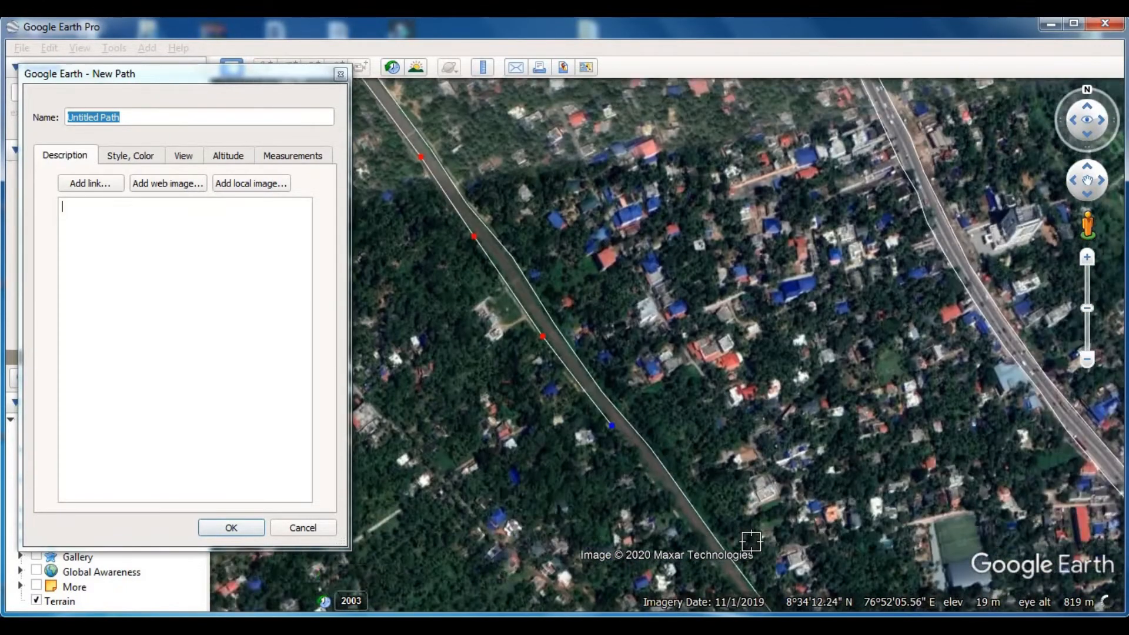
click(656, 338)
key(Right)
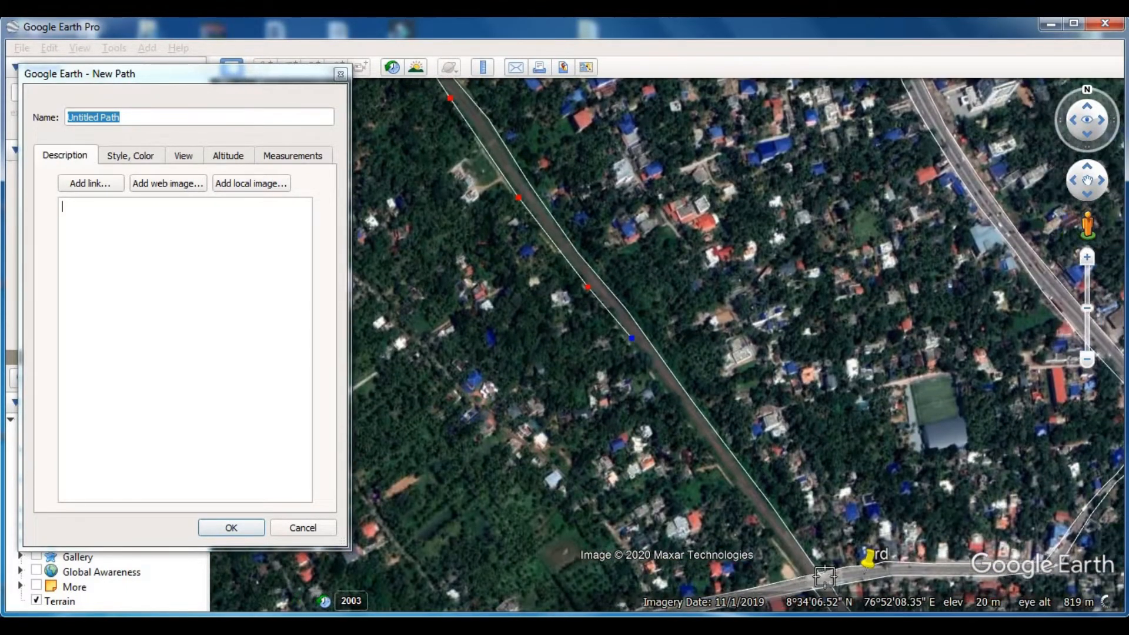
key(Down)
scroll(751, 433, up, 2)
click(734, 411)
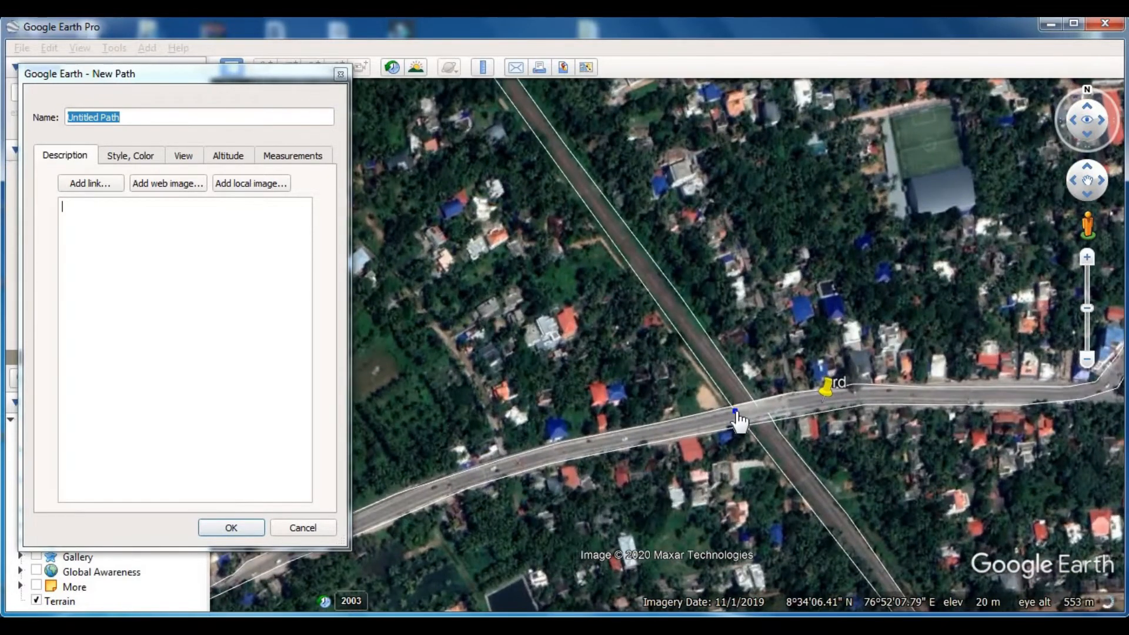
key(Return)
- Add a placemark named rail on the railway strip between its traced edges, north of the outlined crossing road
scroll(509, 200, down, 3)
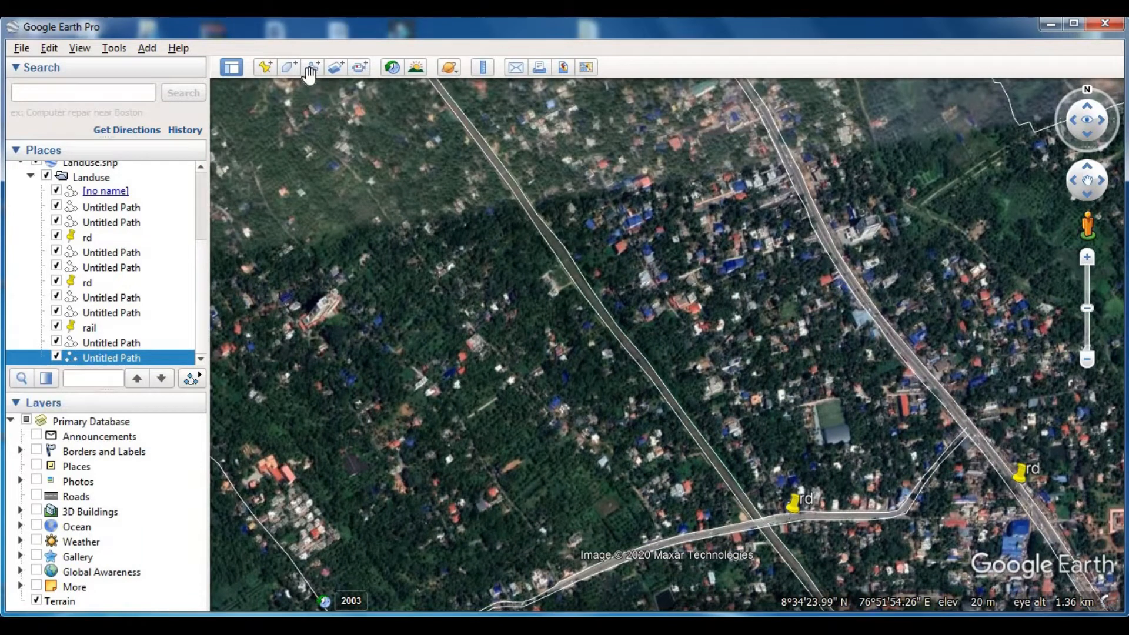
click(265, 67)
drag(676, 321, 533, 235)
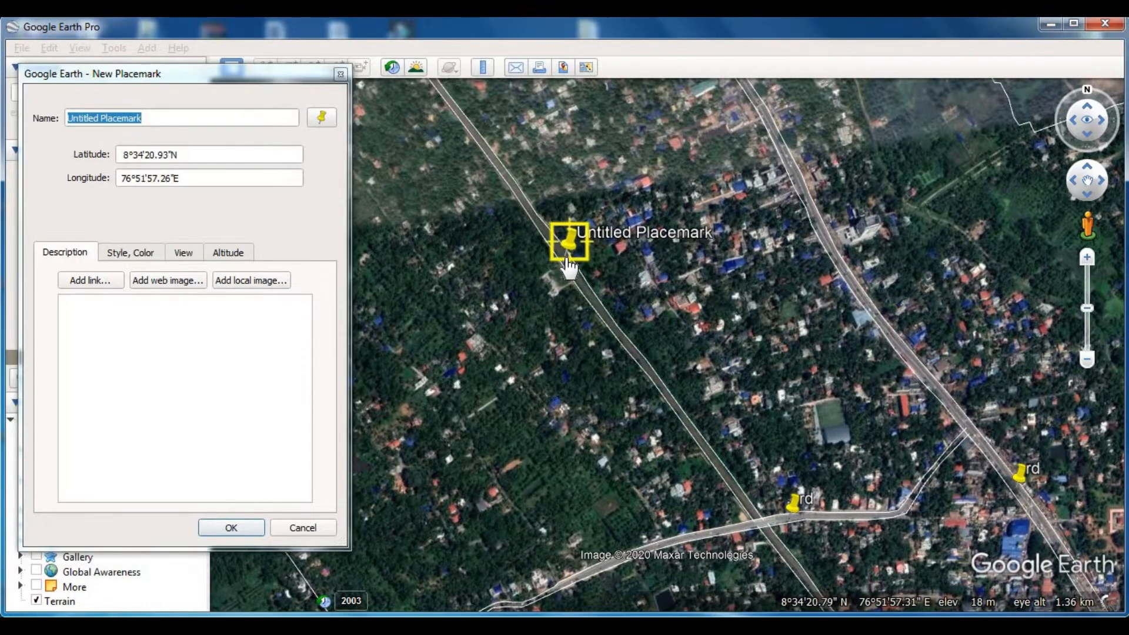
click(242, 70)
text(rail)
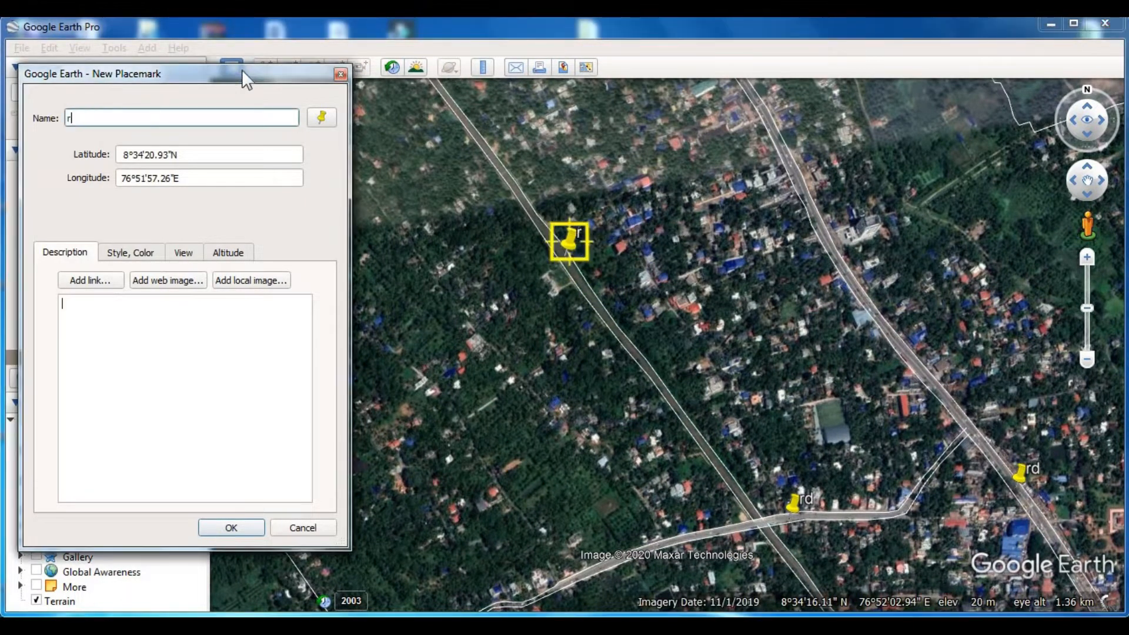
key(Return)
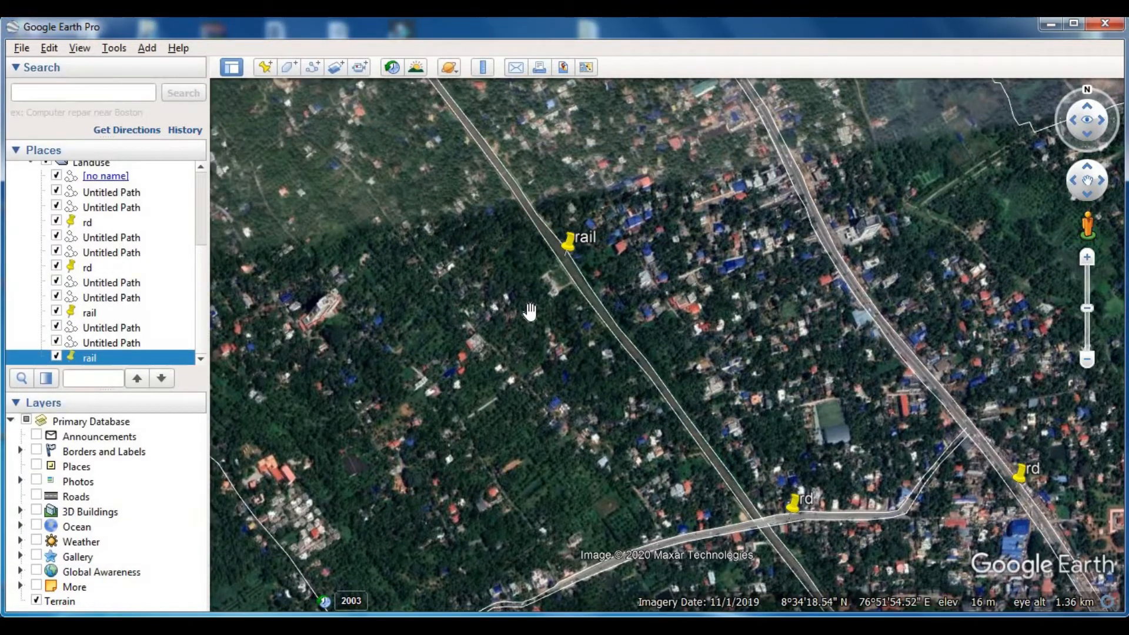
- Start a new path where the stadium access road meets the outlined southern road and trace its western edge north to the stadium entrance
scroll(525, 308, down, 4)
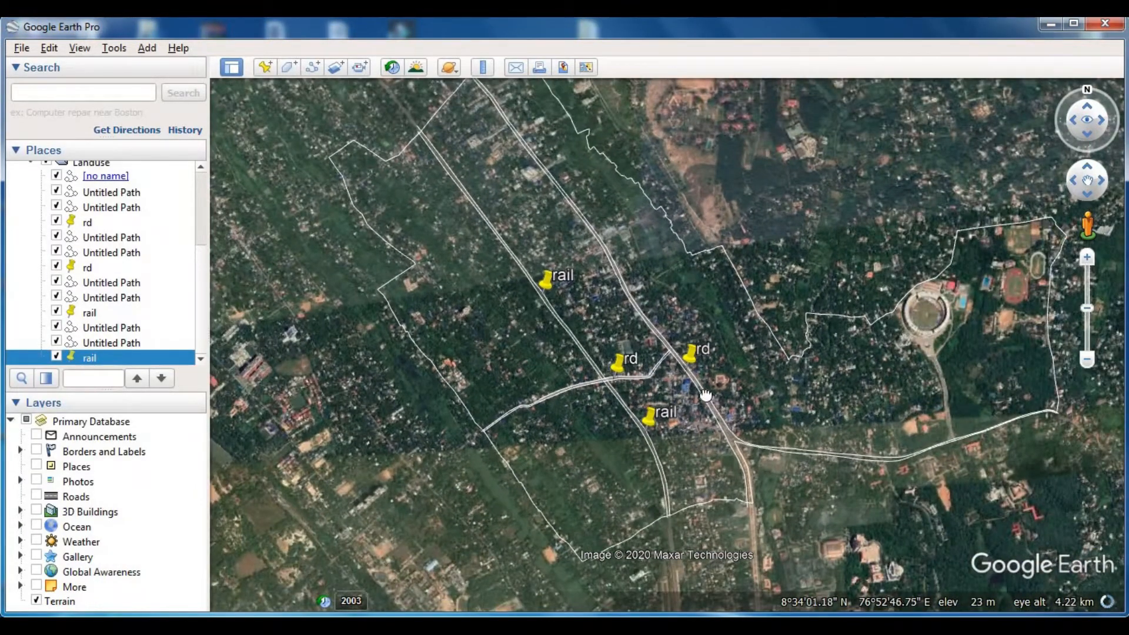
drag(706, 395, 562, 365)
scroll(803, 405, up, 4)
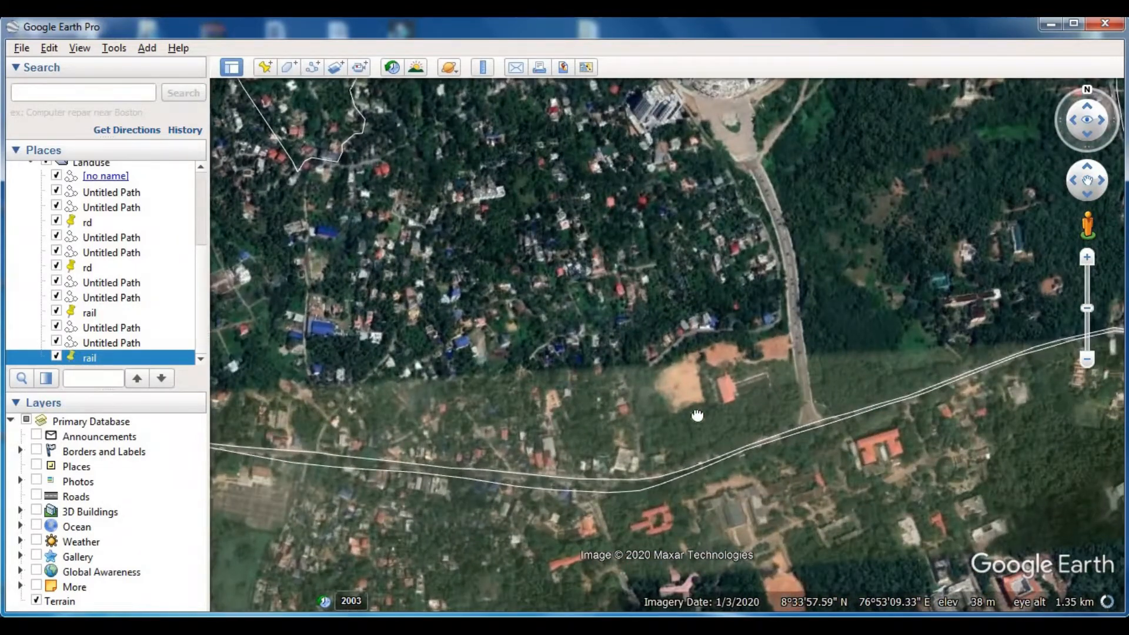
drag(697, 416, 679, 433)
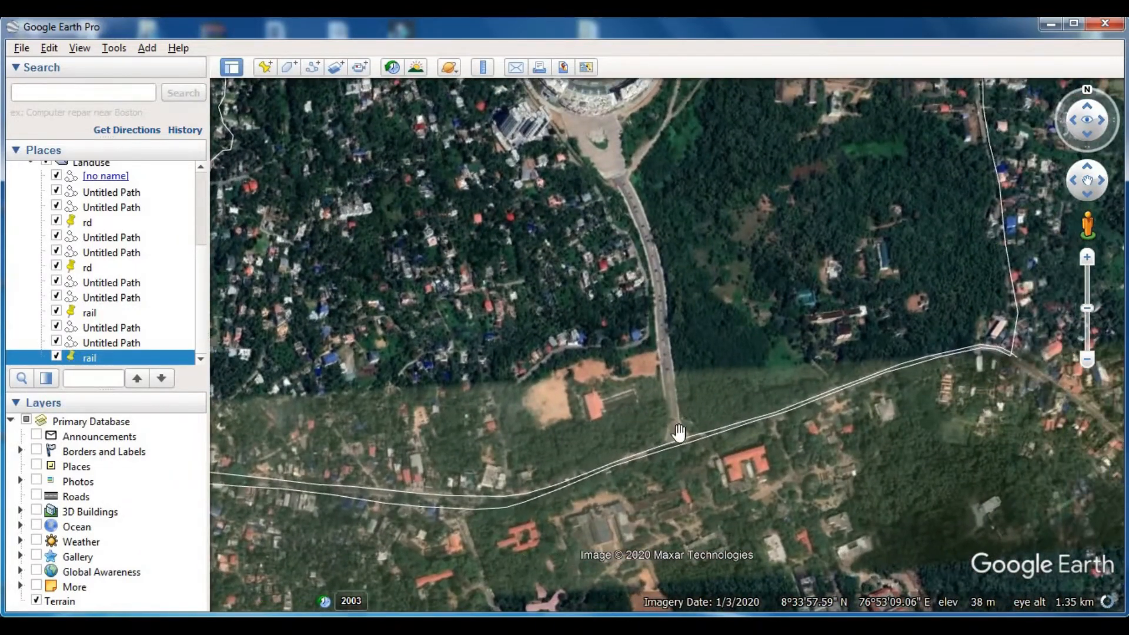
scroll(685, 438, up, 2)
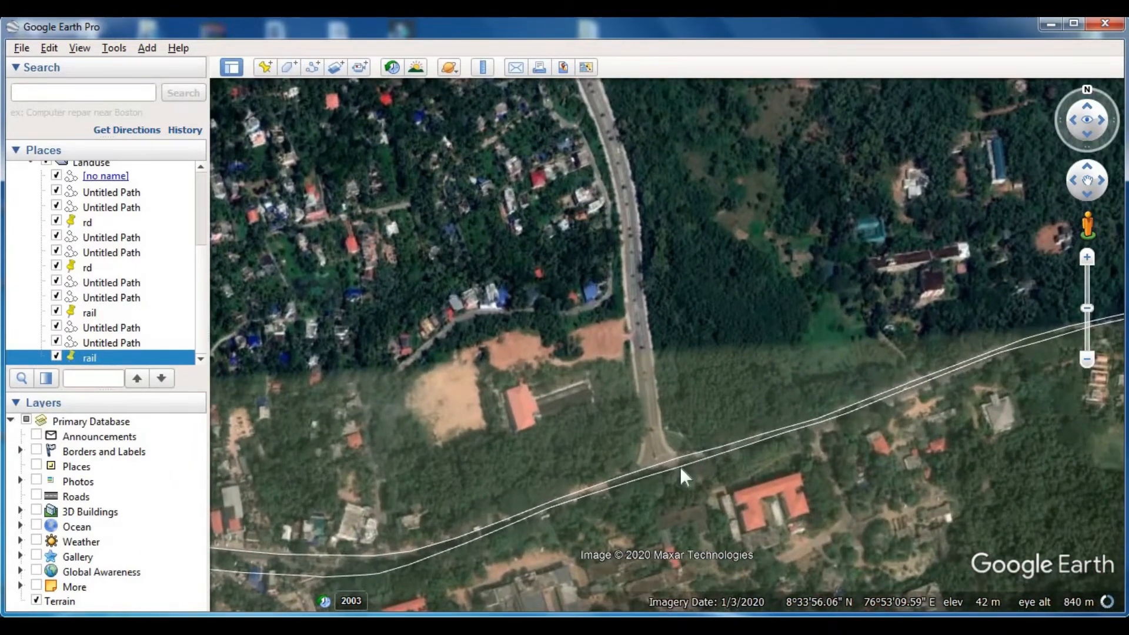
scroll(671, 464, up, 1)
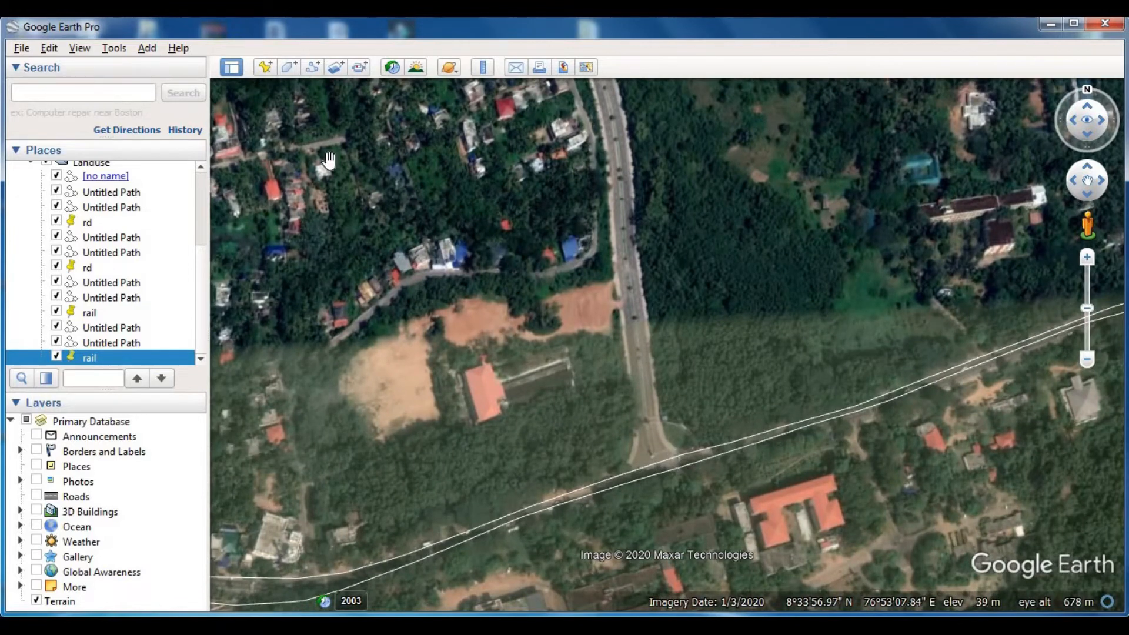
click(308, 68)
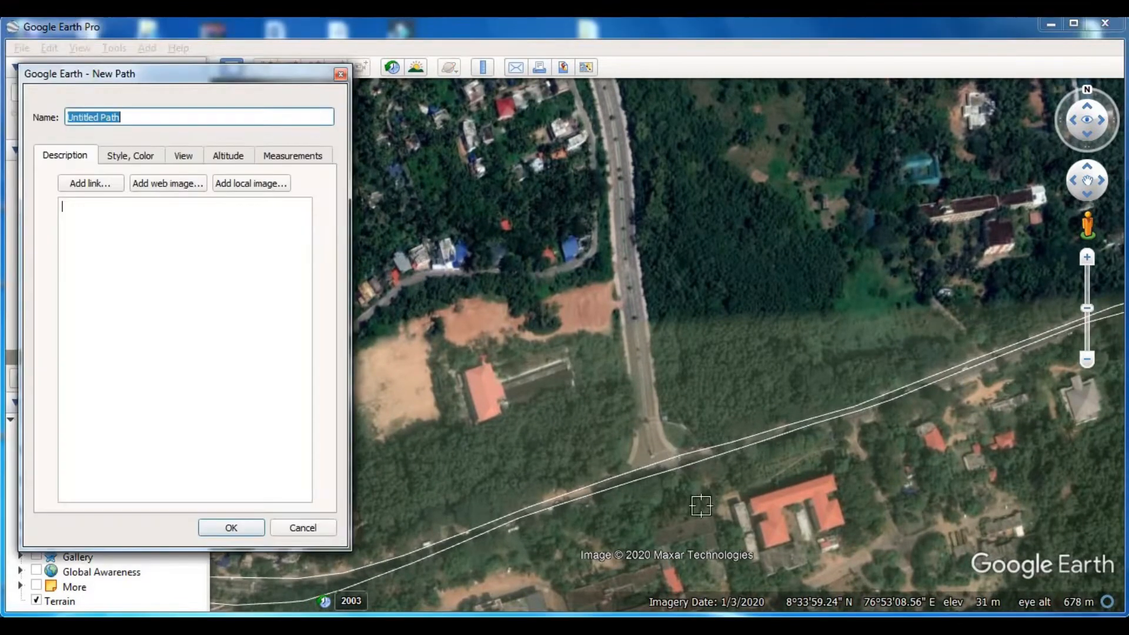
click(621, 478)
click(620, 308)
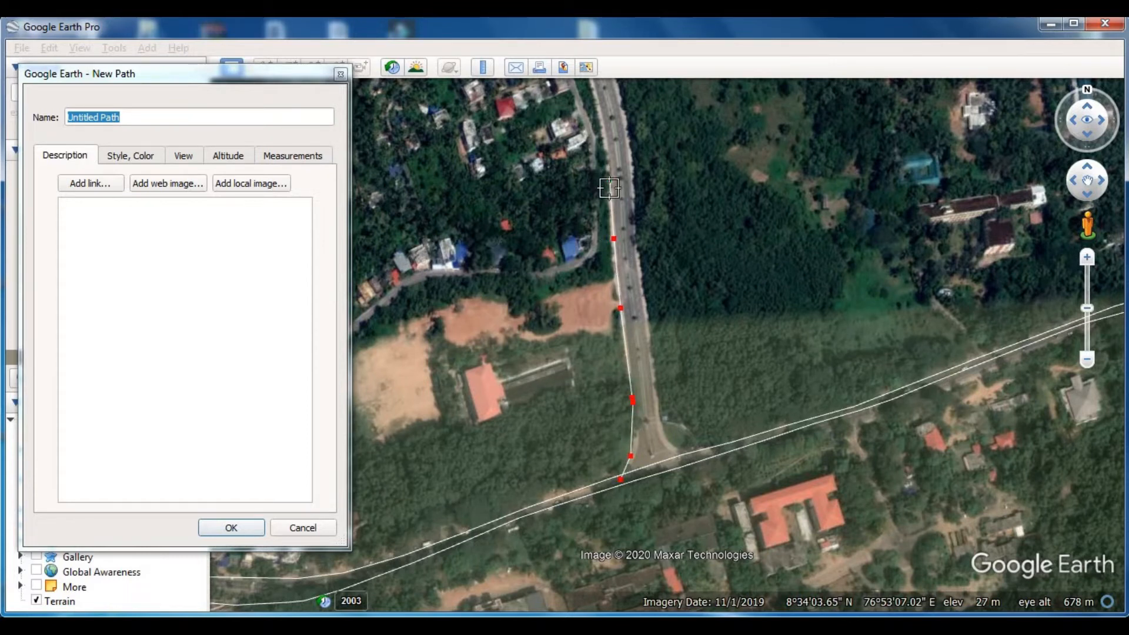
key(Up)
click(603, 314)
click(582, 240)
click(525, 120)
- Close across the stadium end of the access road, trace its eastern edge back south to the junction, and save the path
click(548, 110)
click(606, 239)
click(643, 476)
key(Down)
key(Right)
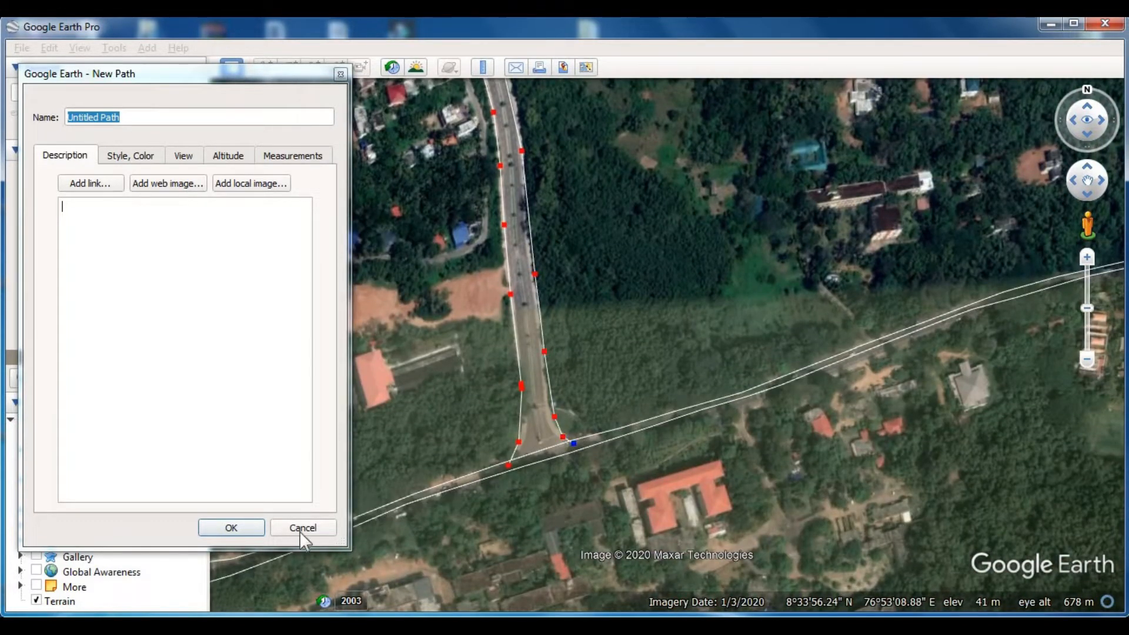
click(231, 528)
- Add a placemark named rd on the stadium access road near its northern end
scroll(620, 402, down, 3)
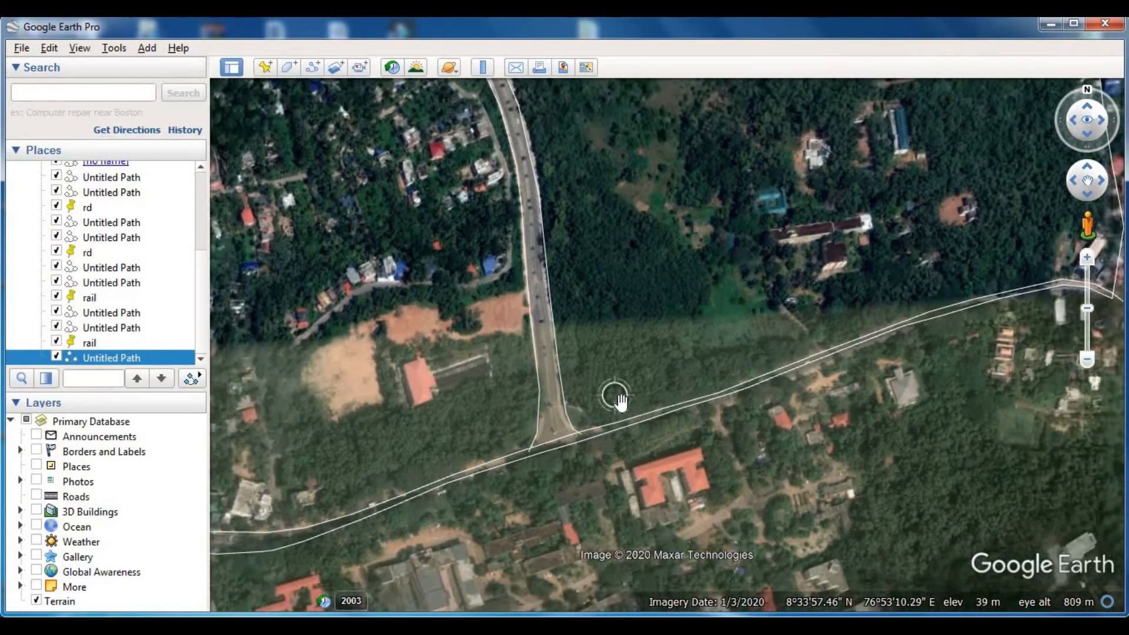
scroll(620, 401, down, 1)
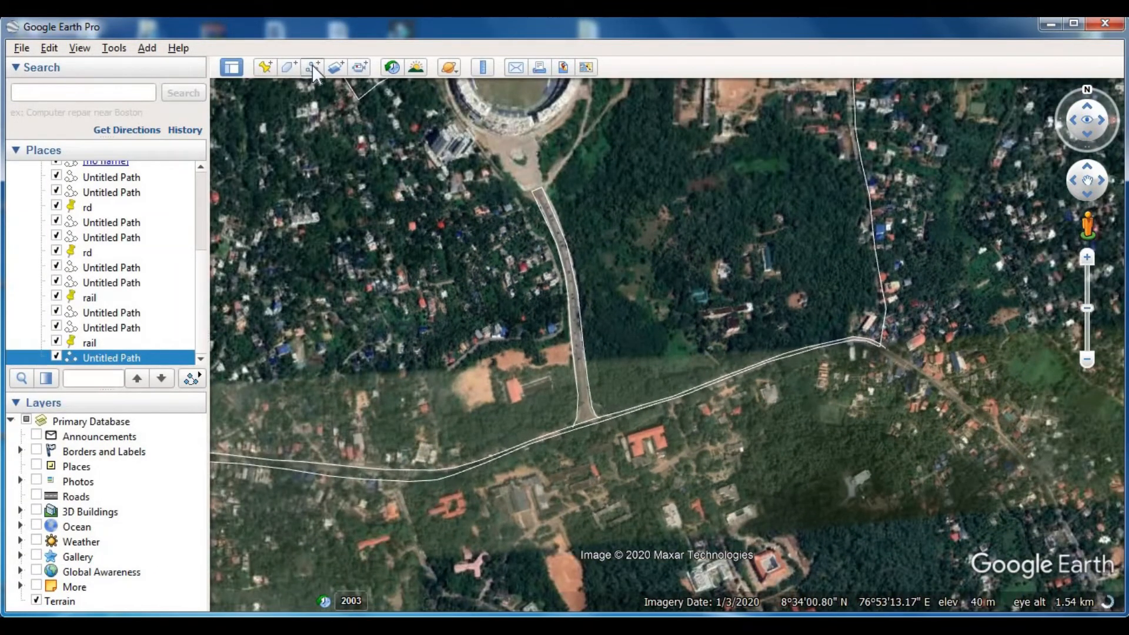
click(264, 69)
drag(673, 332, 553, 228)
click(258, 71)
text(rd)
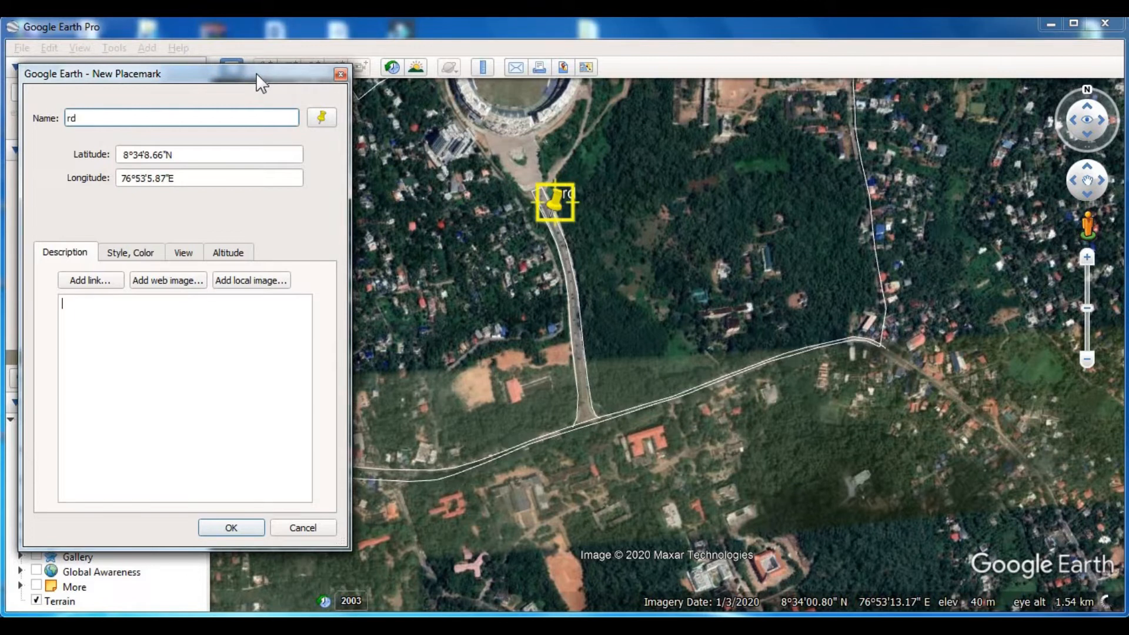
key(Return)
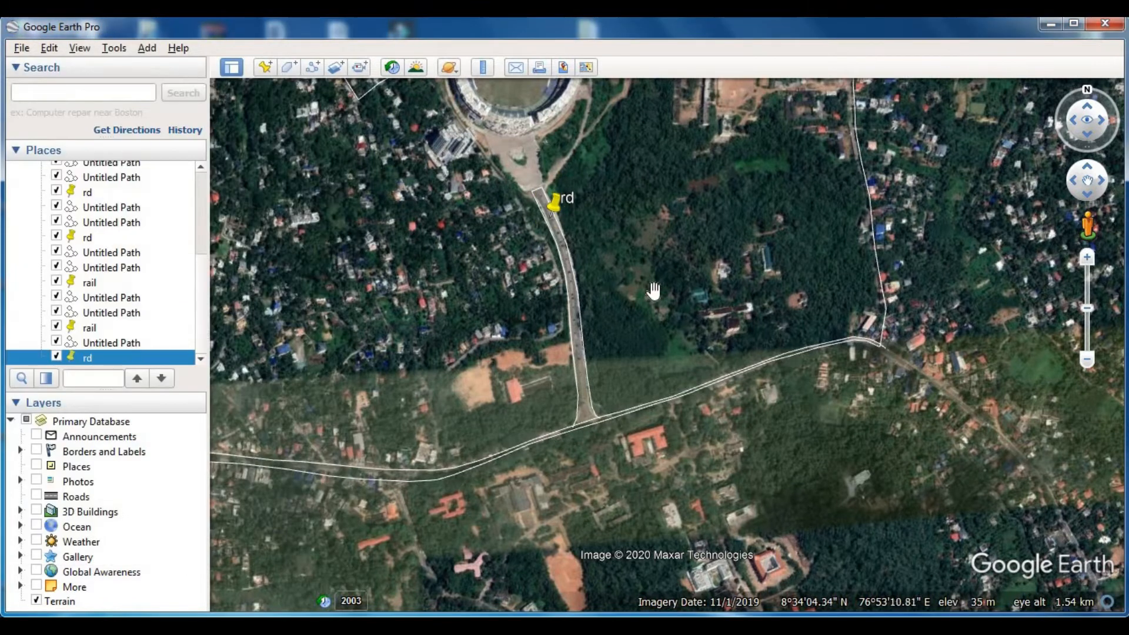
- Start a new path at the road bend near the boundary's northeast corner and trace the road's western edge south past the oval track
drag(641, 270, 725, 284)
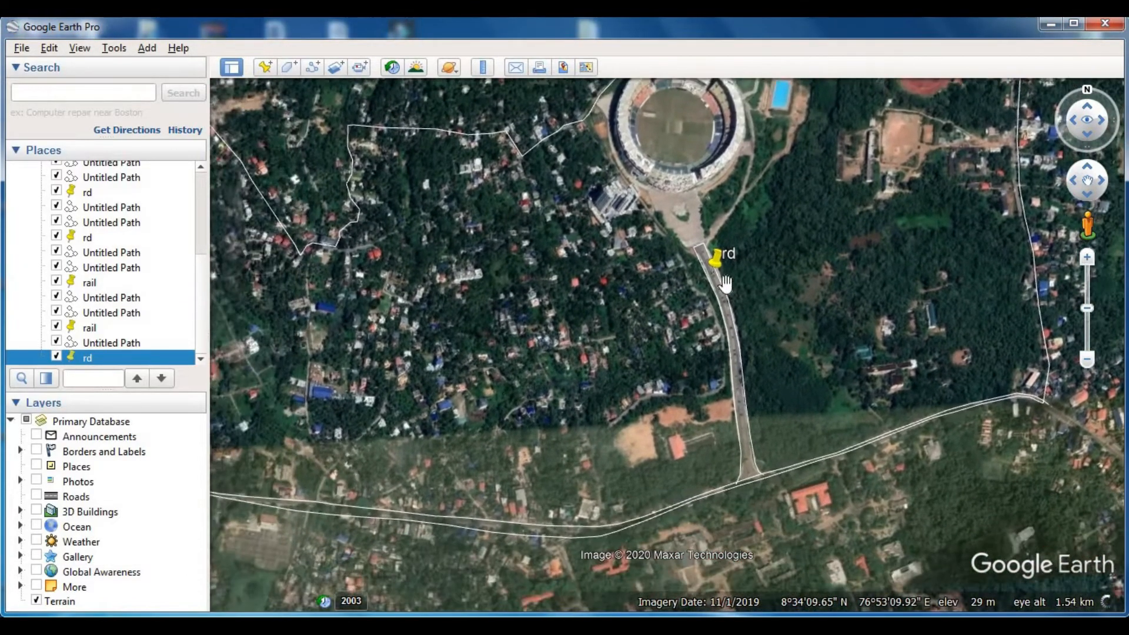
scroll(702, 381, down, 3)
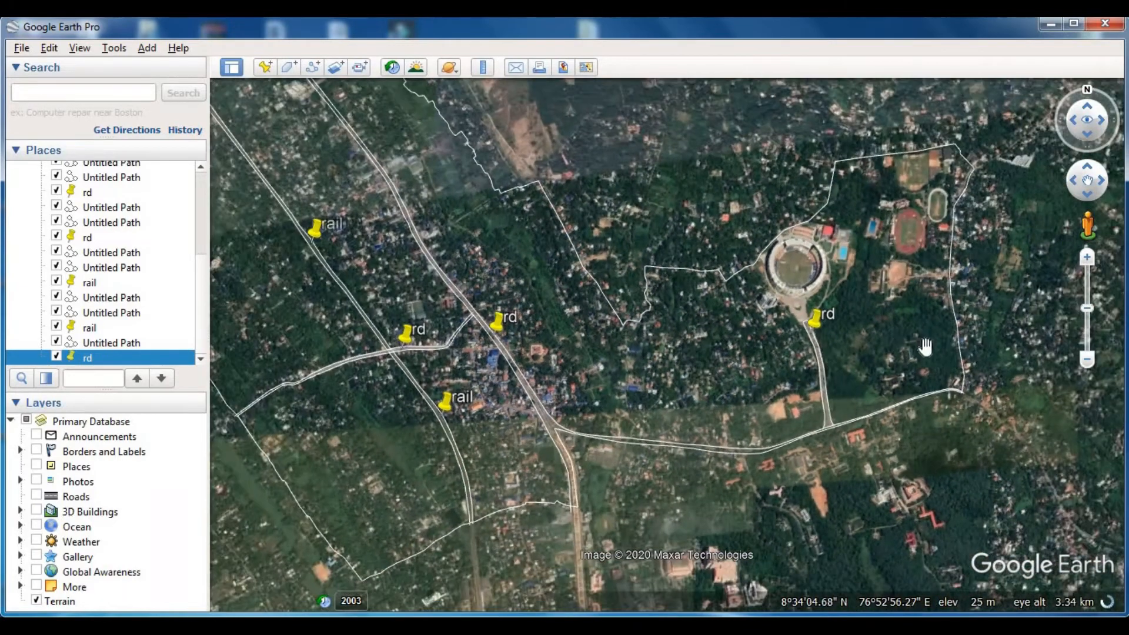
drag(924, 348, 709, 325)
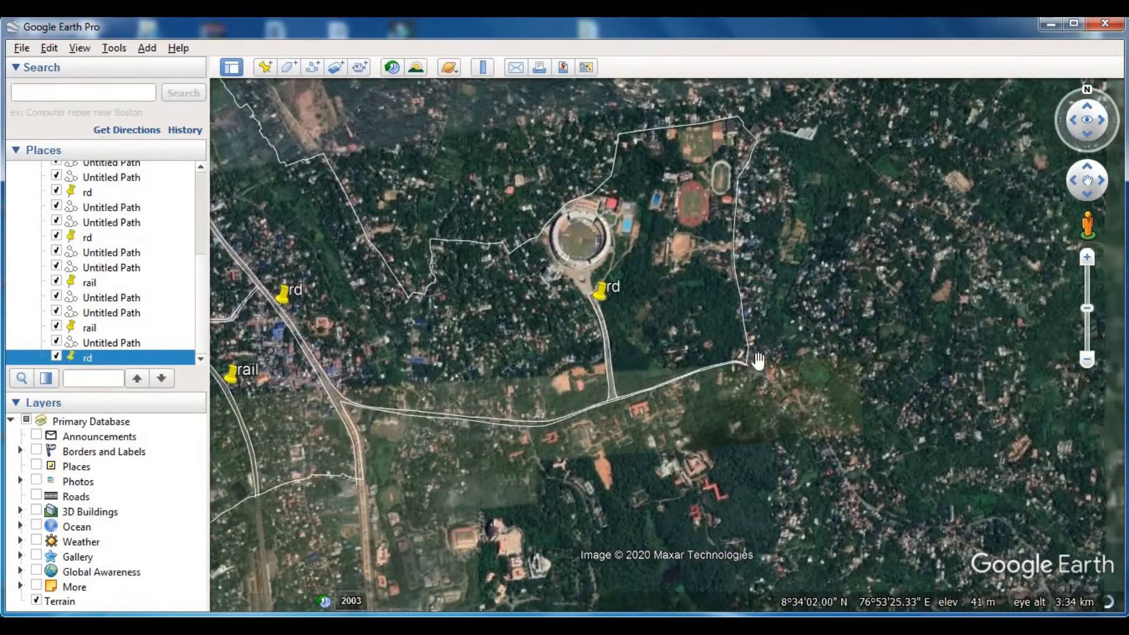
scroll(753, 228, up, 5)
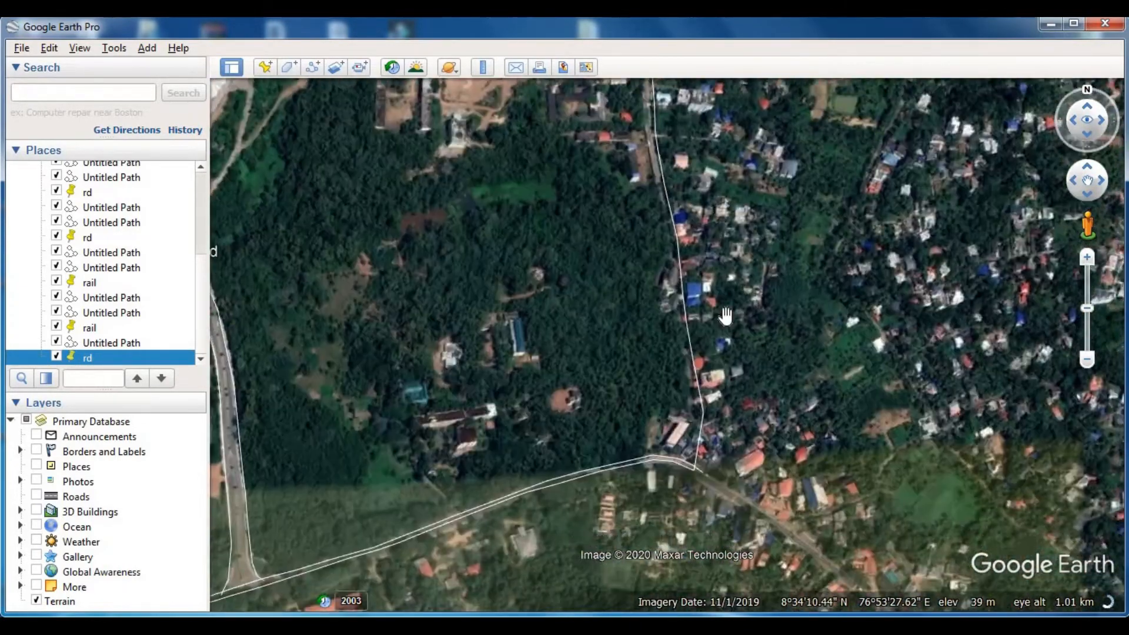
drag(682, 136, 680, 324)
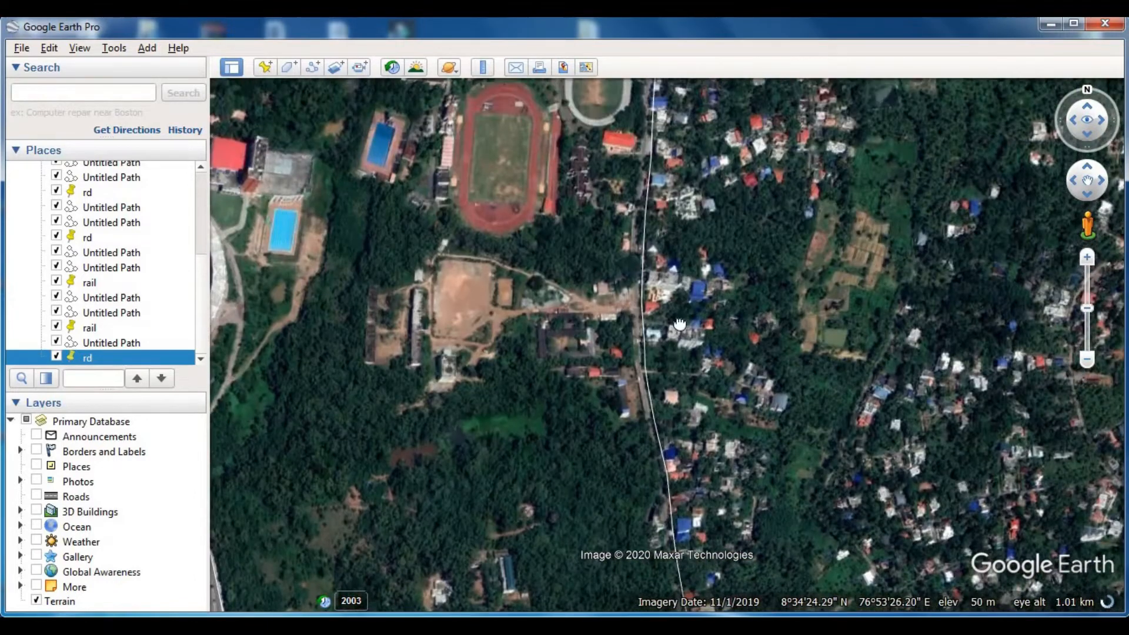
drag(680, 110, 682, 391)
scroll(731, 270, up, 2)
drag(746, 277, 721, 238)
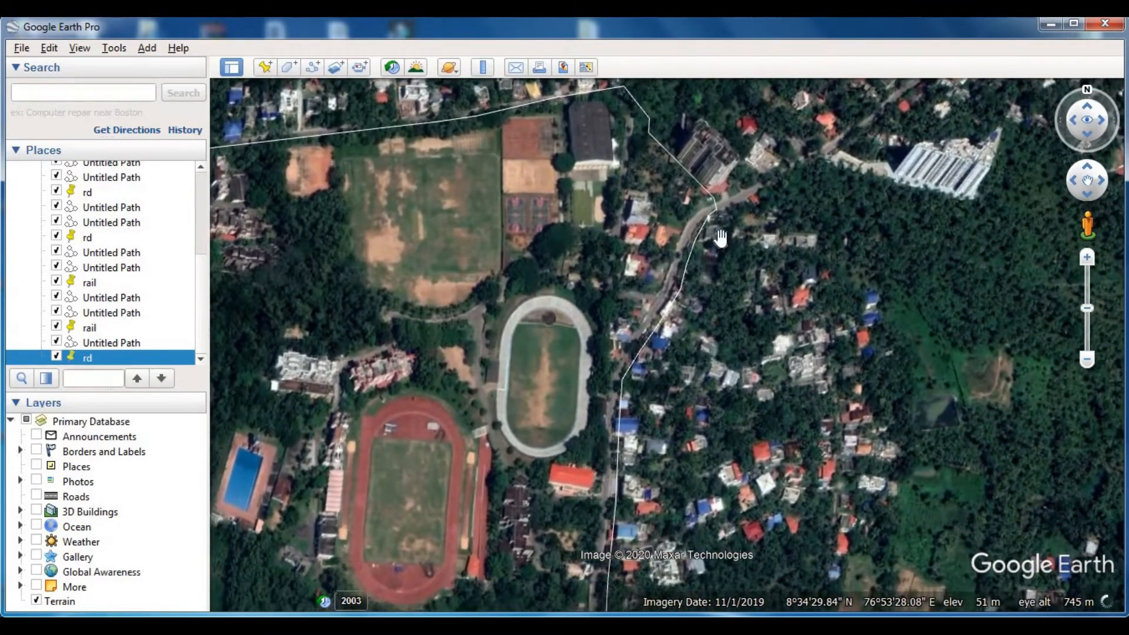
click(313, 67)
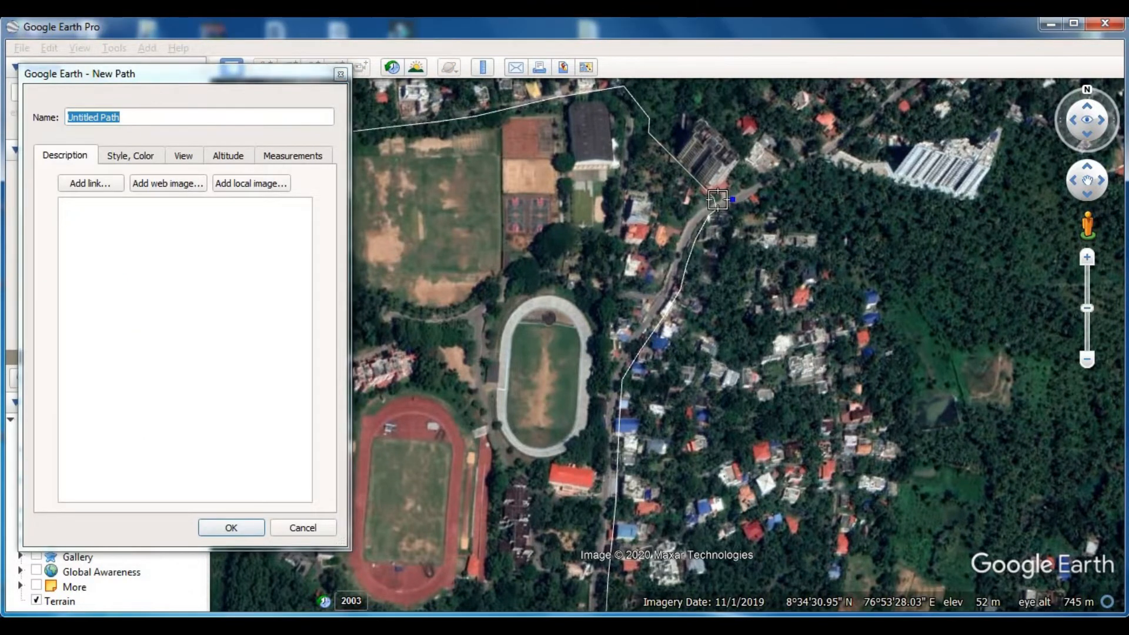
scroll(718, 200, up, 2)
click(694, 216)
click(639, 327)
click(599, 393)
click(565, 460)
click(562, 581)
- Continue the path south along the eastern boundary road's western edge, past the red-roofed building and the dirt side track
key(Down)
drag(562, 245, 557, 258)
click(541, 385)
click(539, 469)
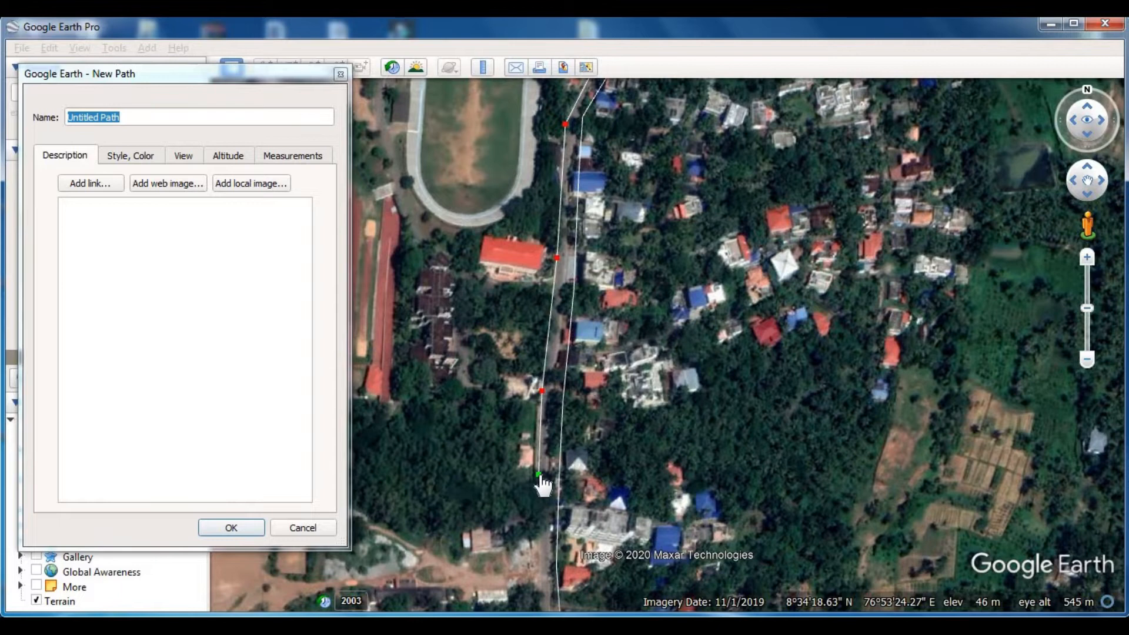
key(Down)
click(541, 339)
click(548, 408)
click(572, 533)
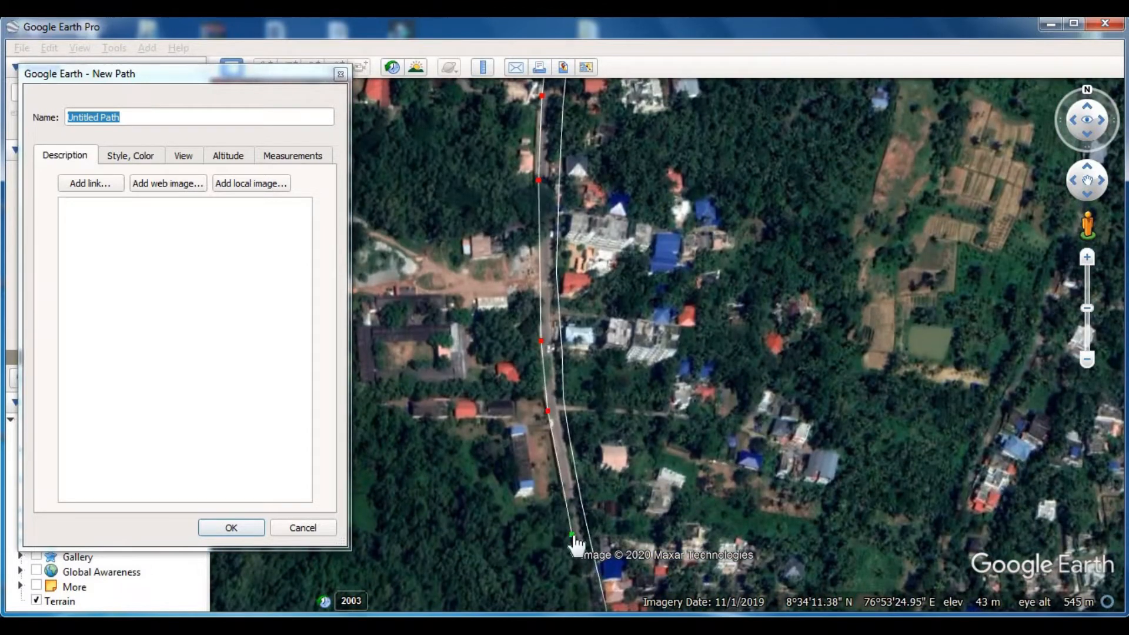
- Continue the path down the eastern boundary road's western edge to the junction at the boundary's southeast corner, and save the path
key(Down)
click(592, 393)
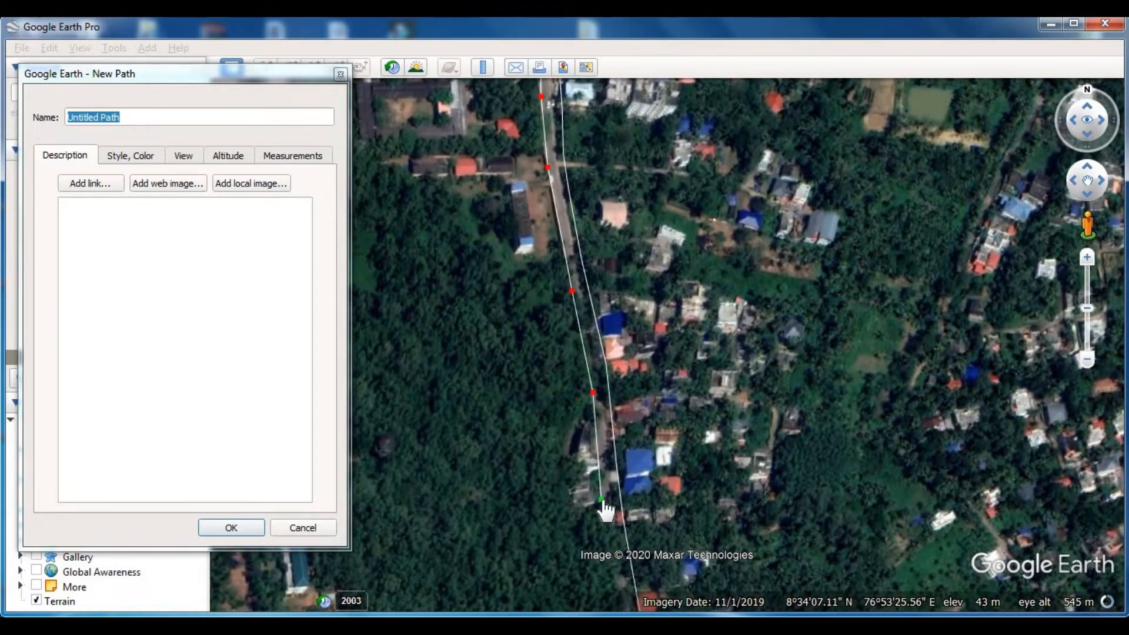
key(Down)
click(627, 396)
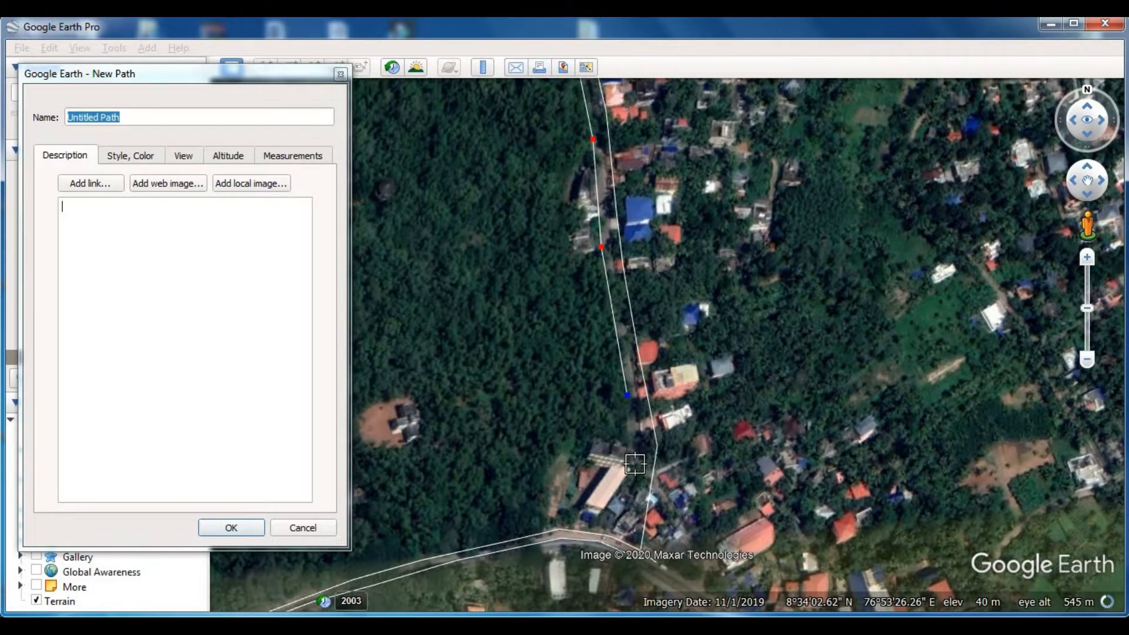
key(Down)
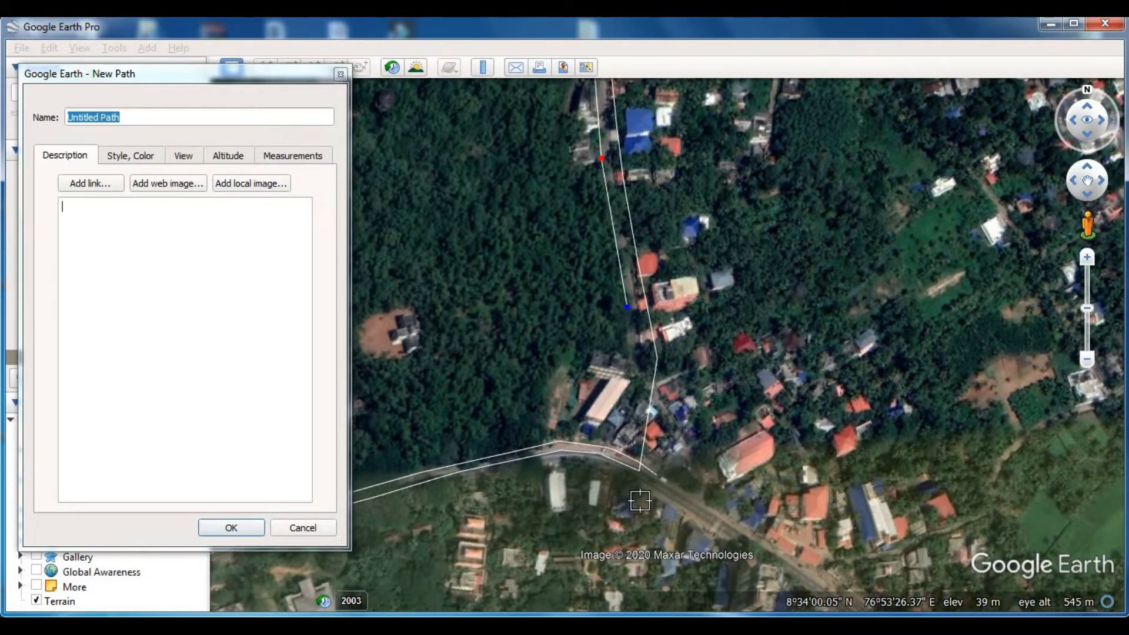
click(649, 392)
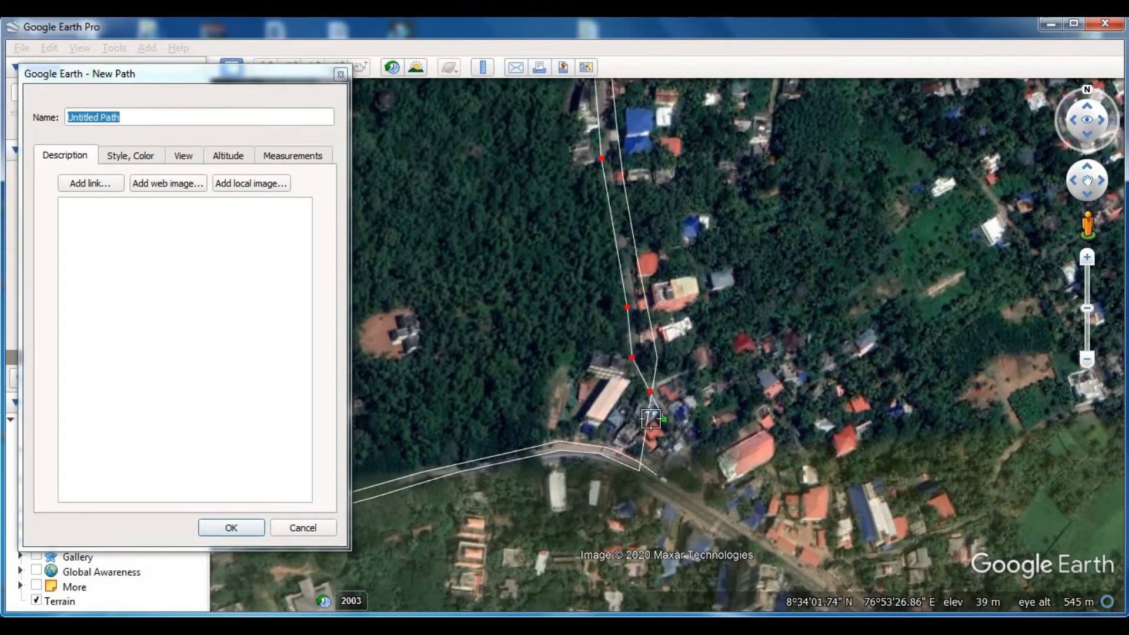
click(231, 528)
- Start a new path at the southeast junction and trace the eastern boundary road's eastern edge north past the blue-roofed houses
click(311, 65)
click(665, 392)
click(646, 343)
click(628, 245)
click(609, 119)
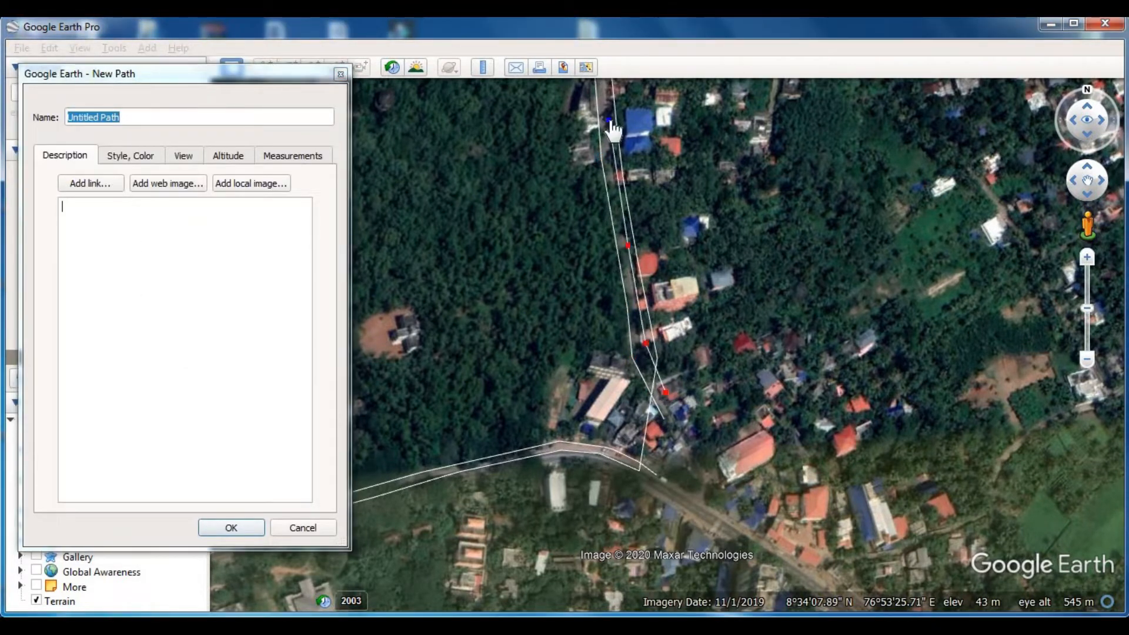
key(Up)
click(591, 256)
click(564, 110)
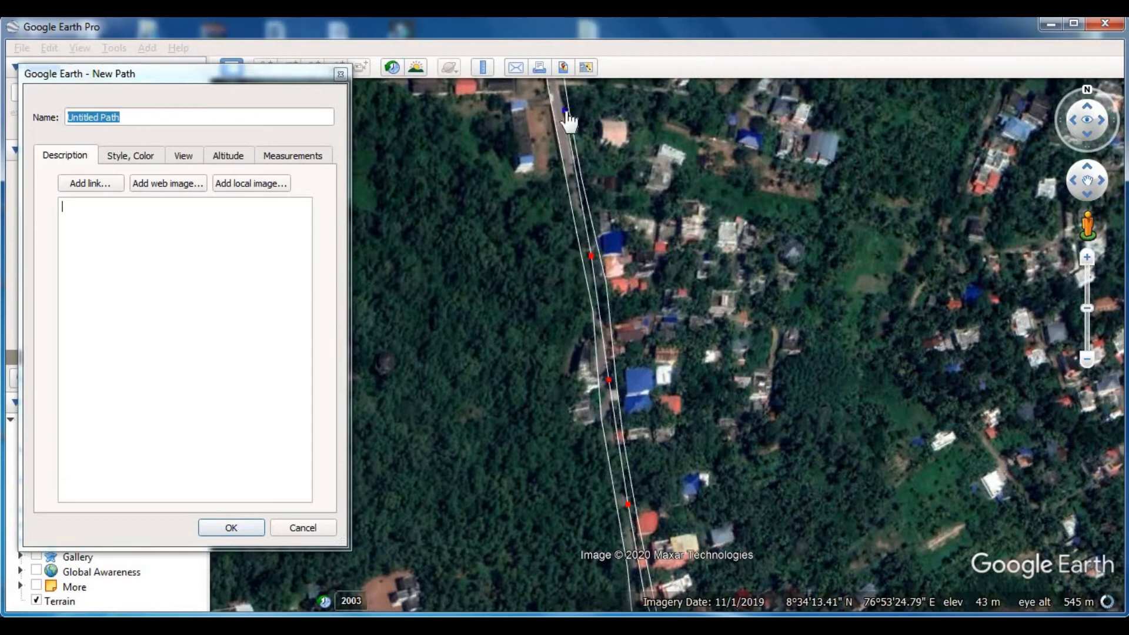
- Continue the path north along the road's eastern edge, past the dirt side track and the red-roofed building beside the oval track
key(Up)
click(549, 283)
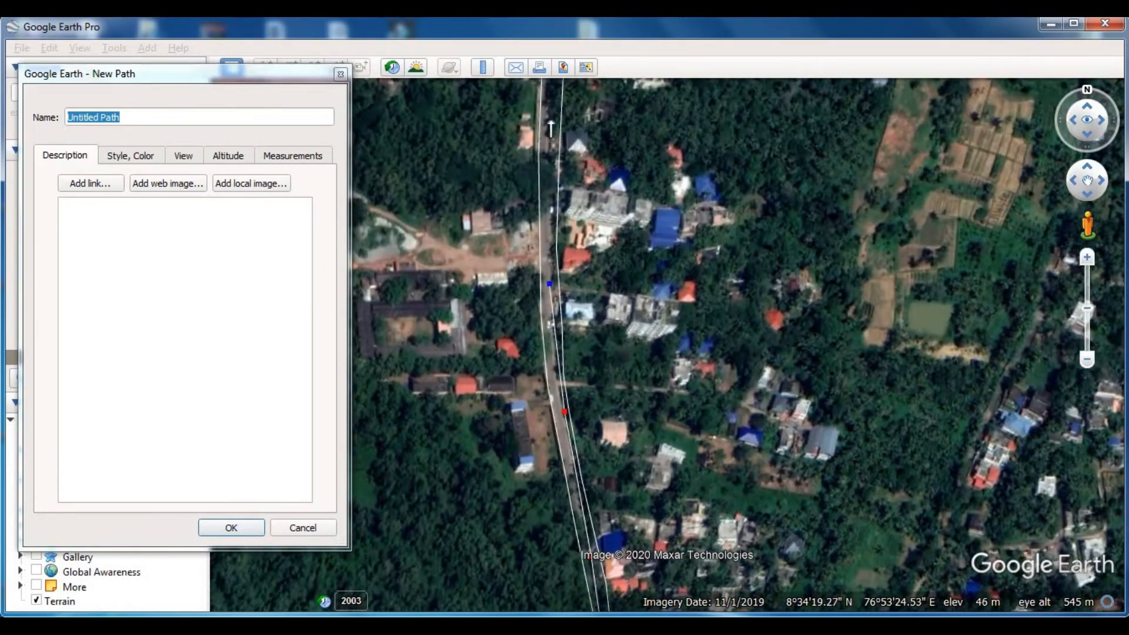
click(549, 122)
key(Up)
click(565, 193)
click(572, 106)
key(Up)
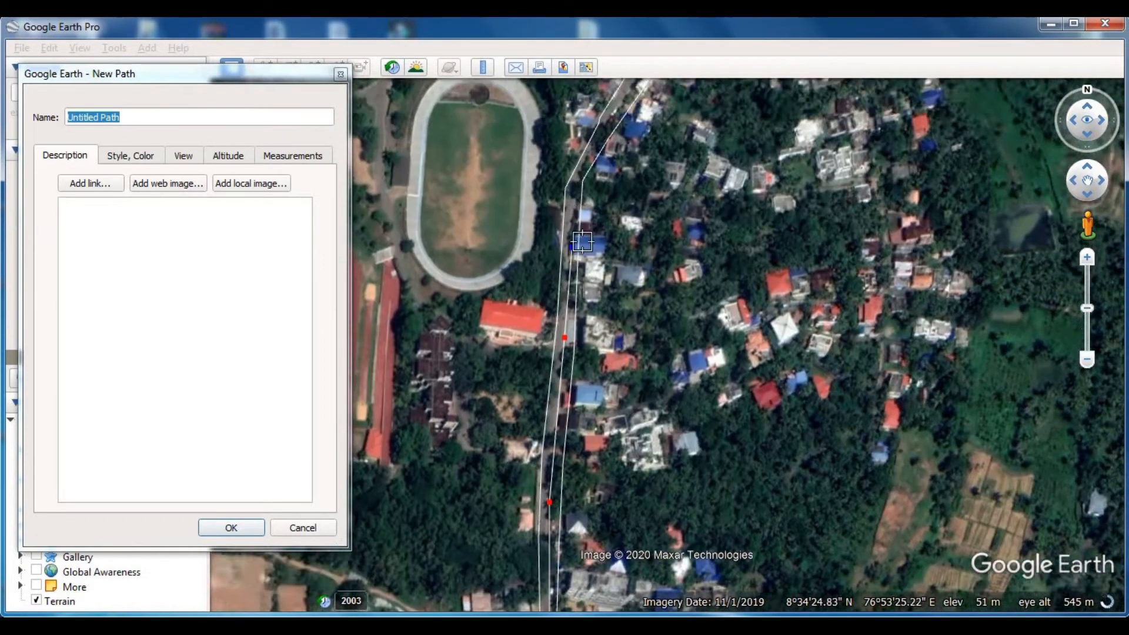
- Extend the path past the oval track to the road bend near the boundary's northeast corner, and save the path
click(584, 258)
click(649, 157)
key(Up)
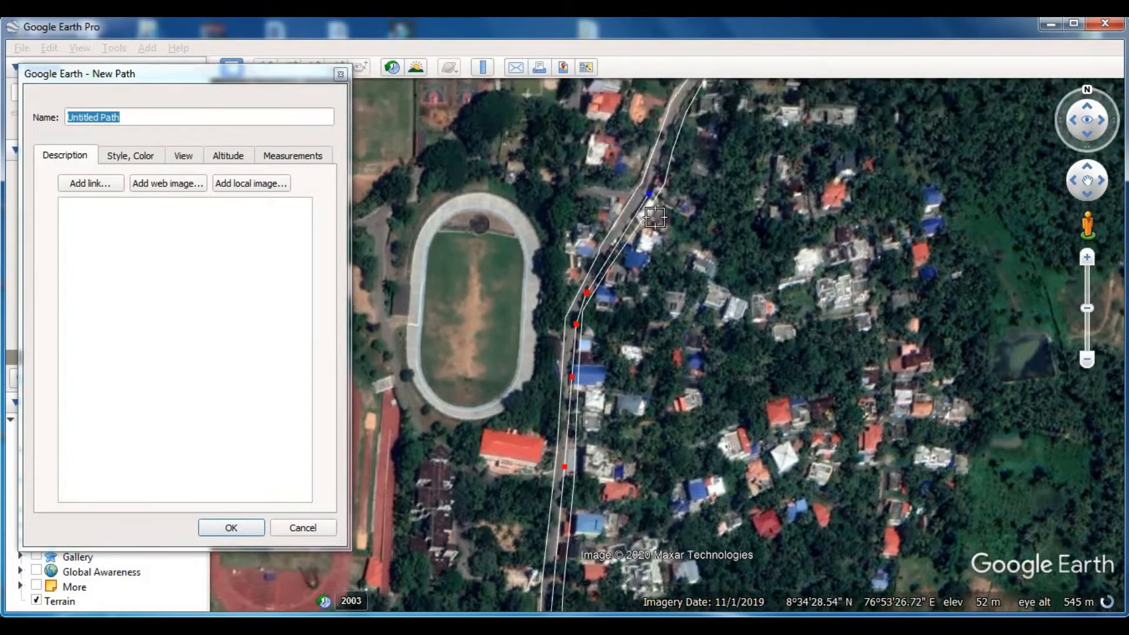
click(683, 261)
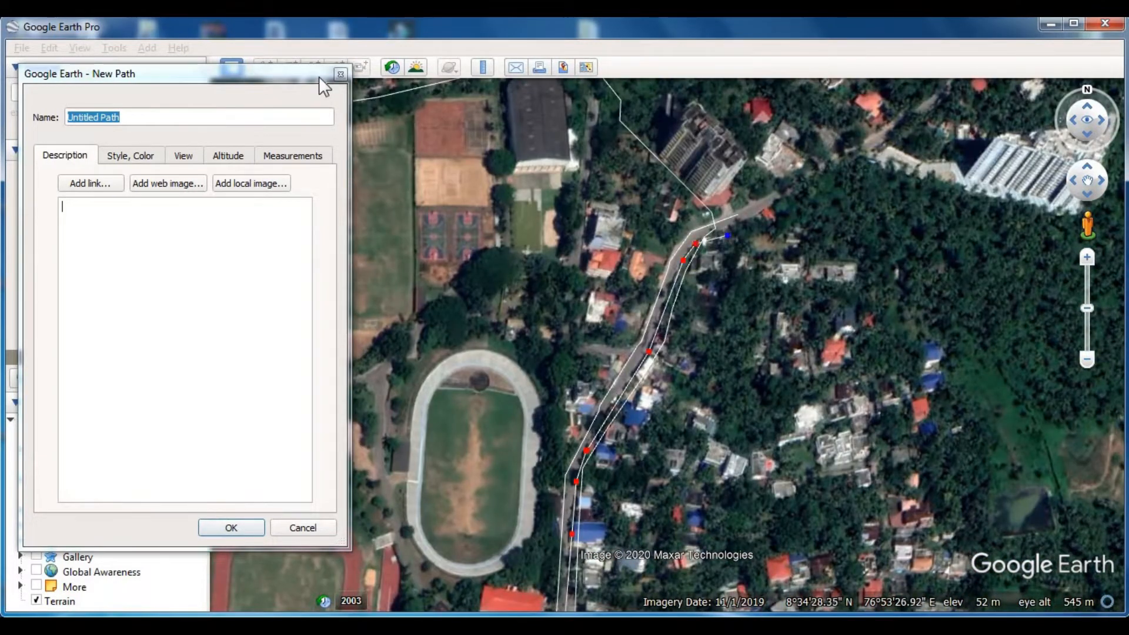
key(Return)
- Add a placemark named rd on the eastern boundary road, northeast of the oval track
click(270, 67)
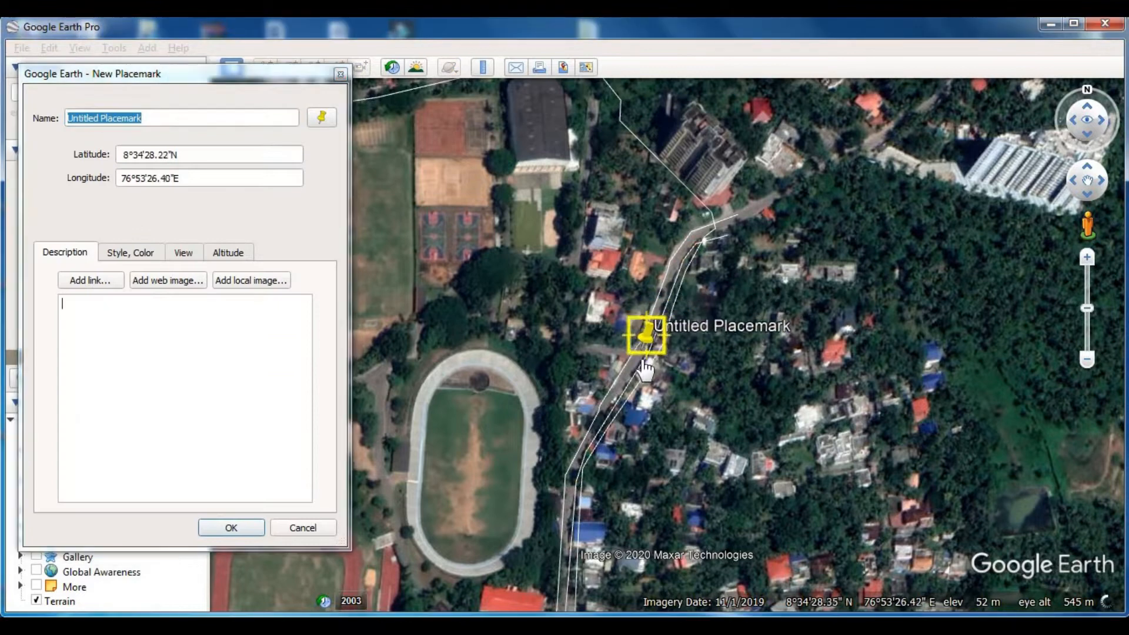
drag(645, 364, 639, 374)
click(288, 68)
text(rd)
key(Return)
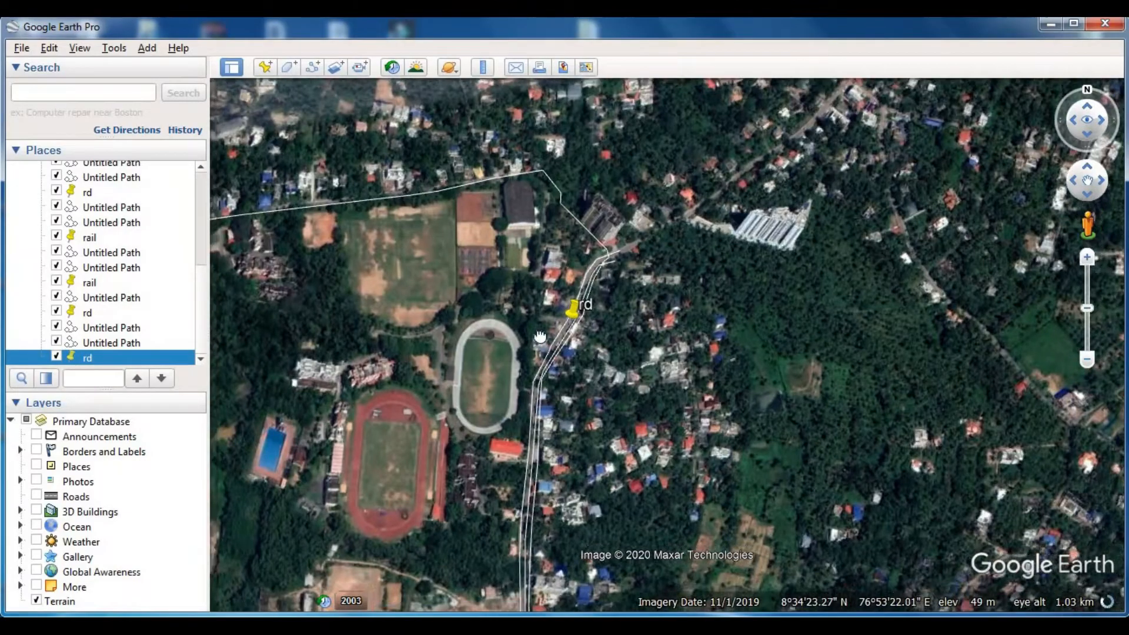
- Review the traced roads and rd and rail placemarks from the eastern boundary road across to the western railway
drag(461, 440, 575, 292)
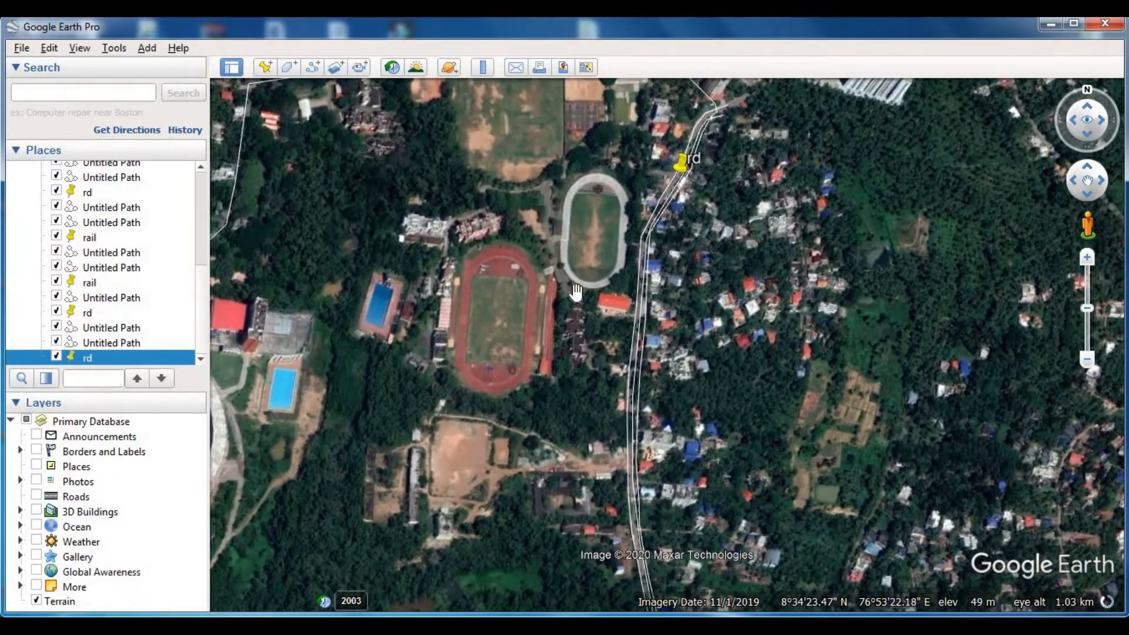
drag(482, 450, 623, 292)
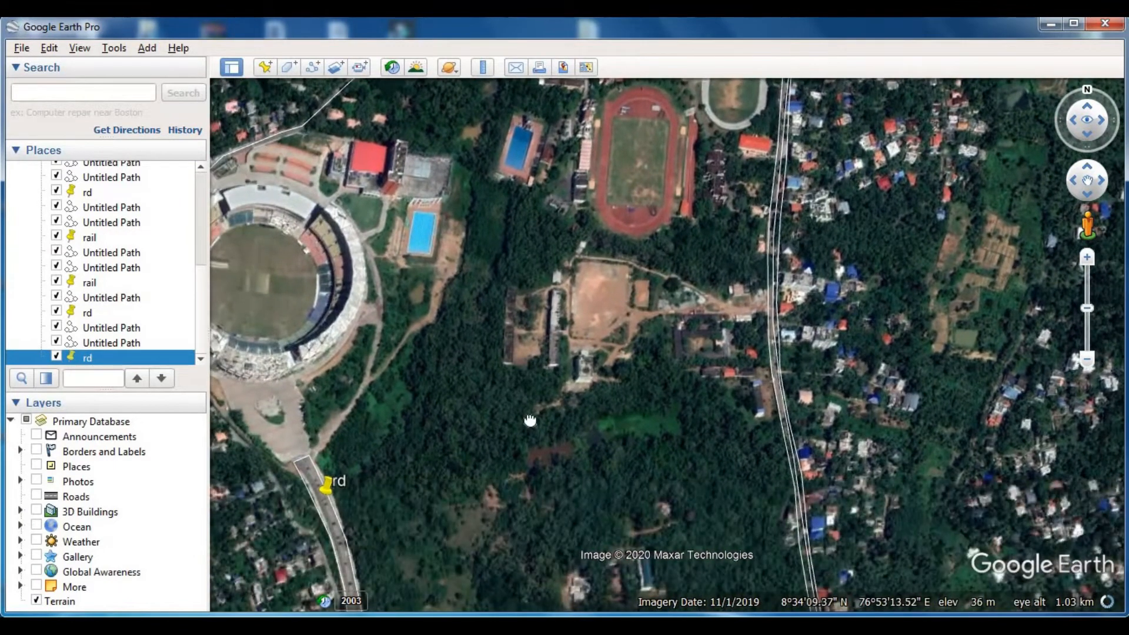
drag(530, 420, 587, 302)
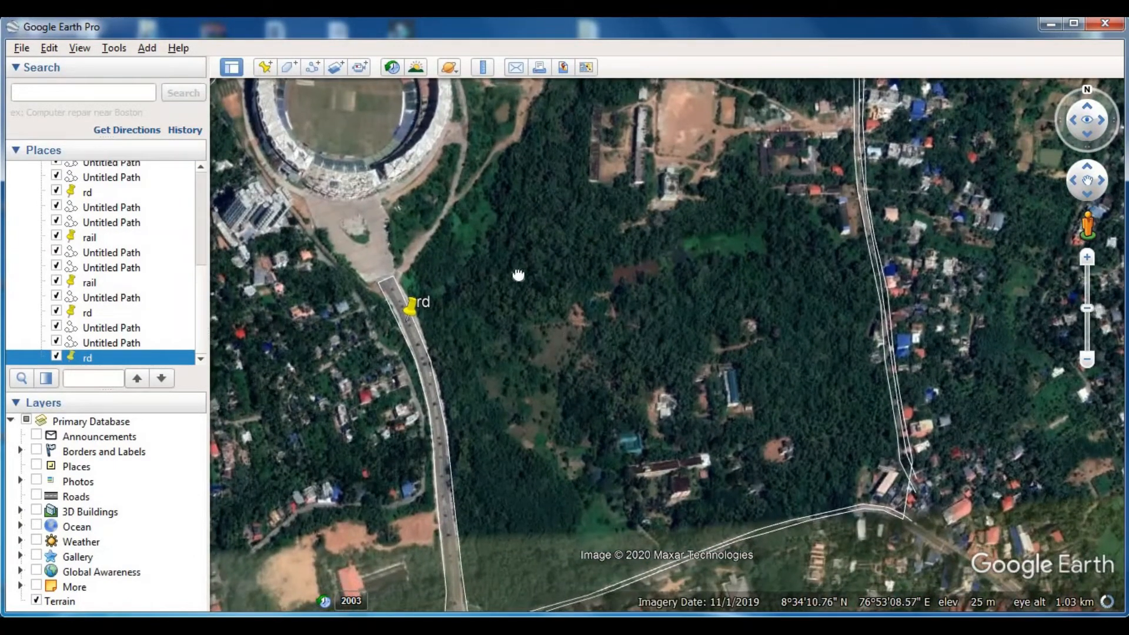
drag(518, 275, 580, 222)
drag(444, 471, 538, 373)
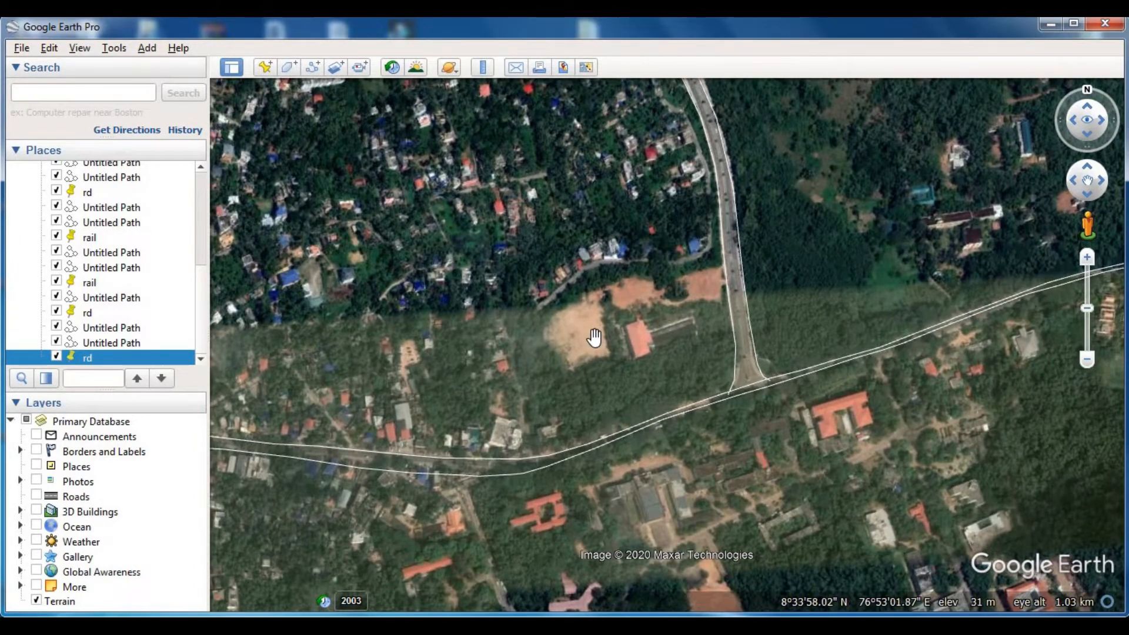
scroll(593, 337, down, 3)
drag(510, 297, 538, 404)
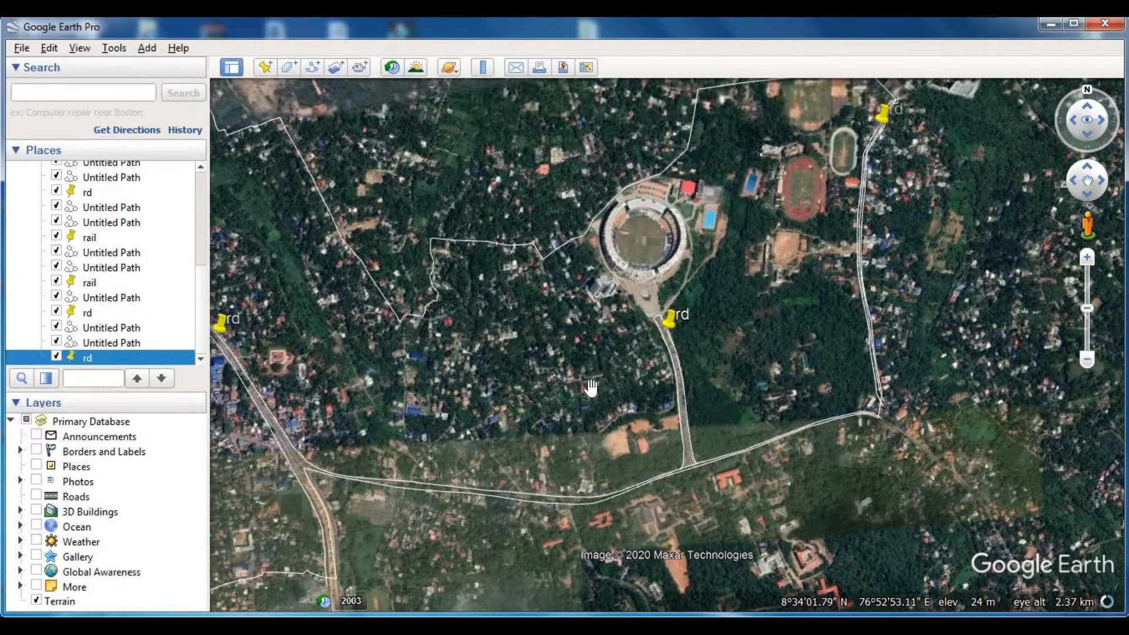
drag(412, 402, 589, 340)
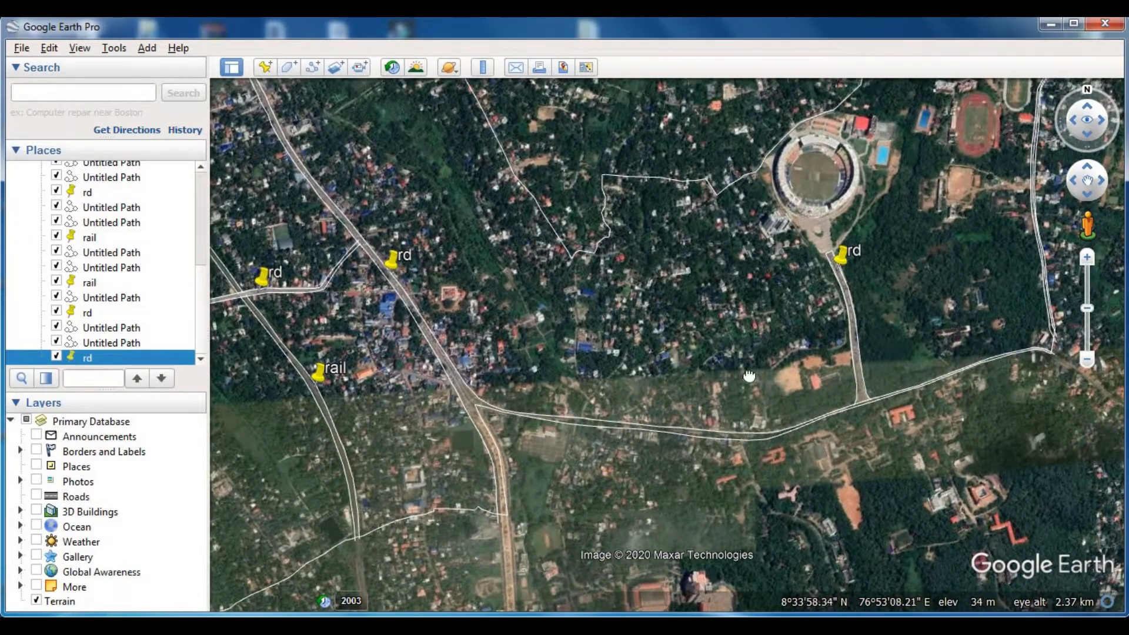
drag(749, 376, 517, 447)
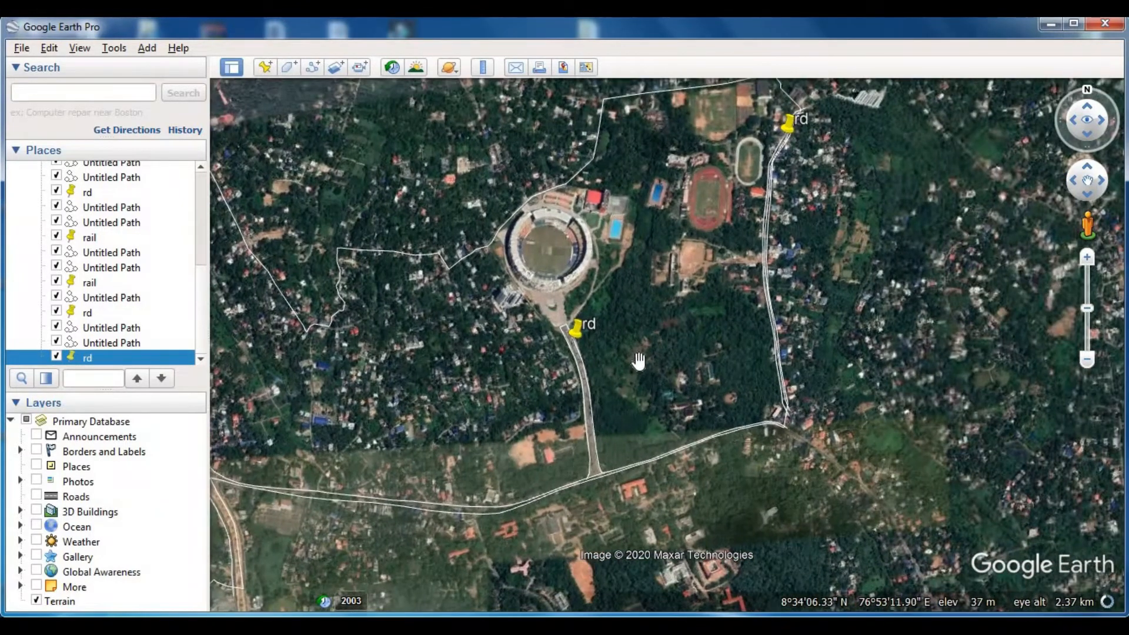
drag(420, 428, 736, 443)
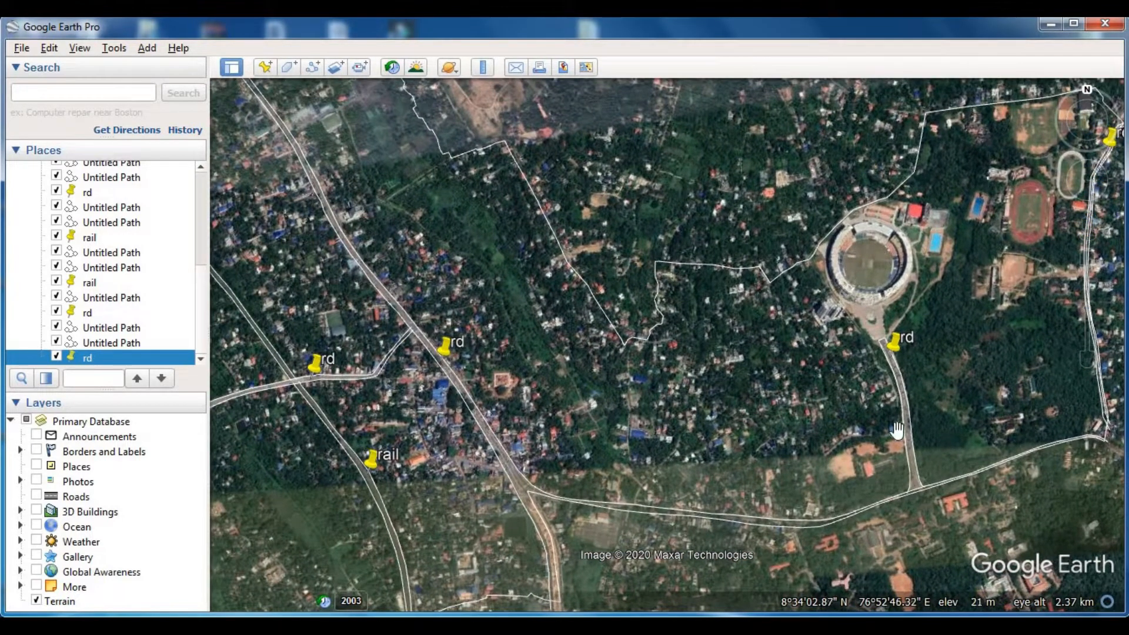
drag(735, 404, 534, 404)
- Examine the land cover east of the stadium access road and the settlement on its western side at close range
scroll(767, 358, up, 3)
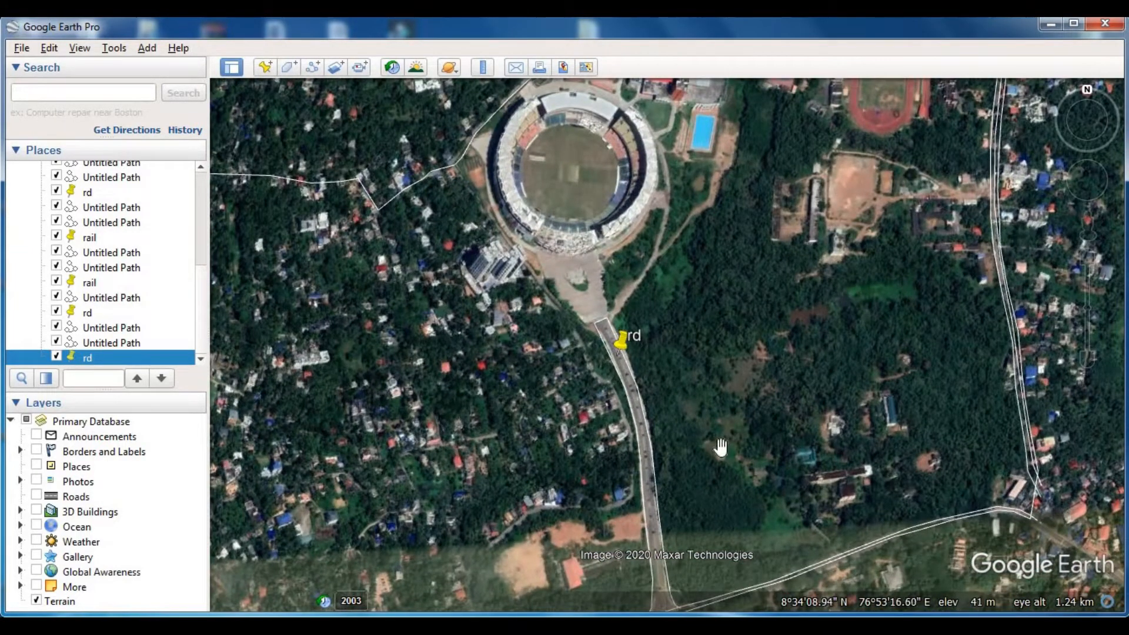
drag(718, 449, 676, 448)
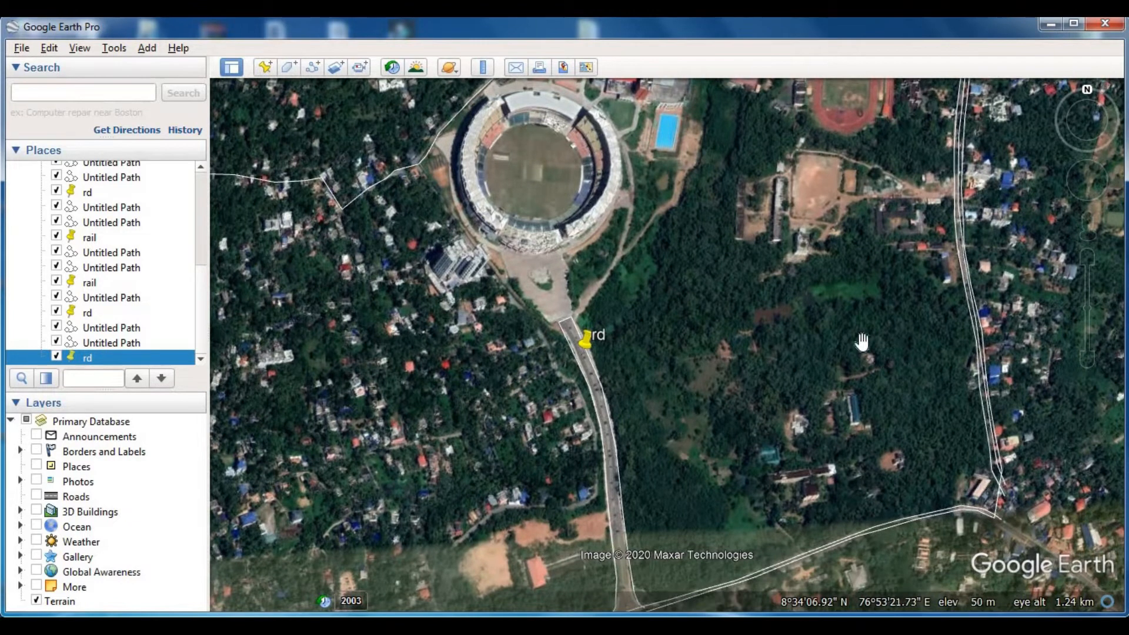
scroll(865, 385, up, 2)
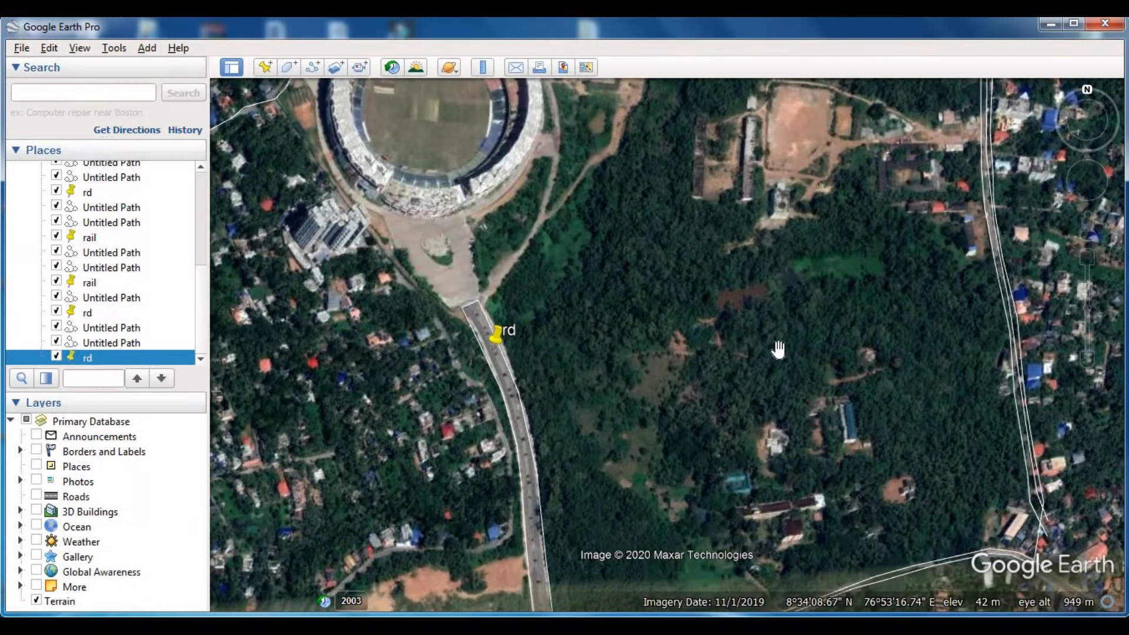
scroll(657, 391, up, 1)
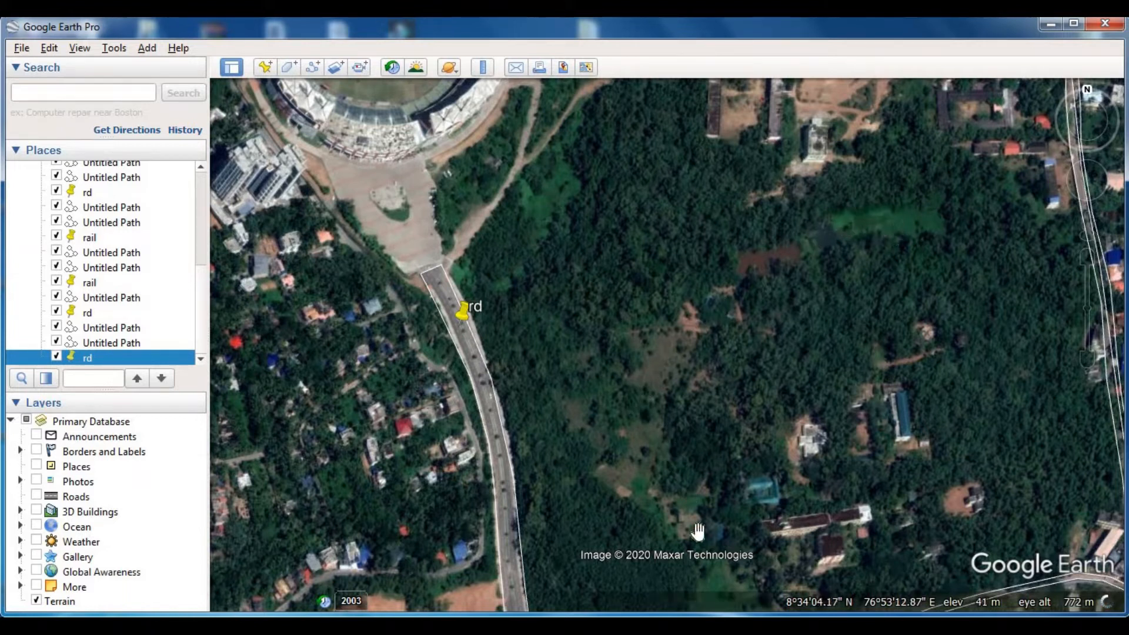
drag(698, 531, 700, 378)
drag(706, 225, 686, 351)
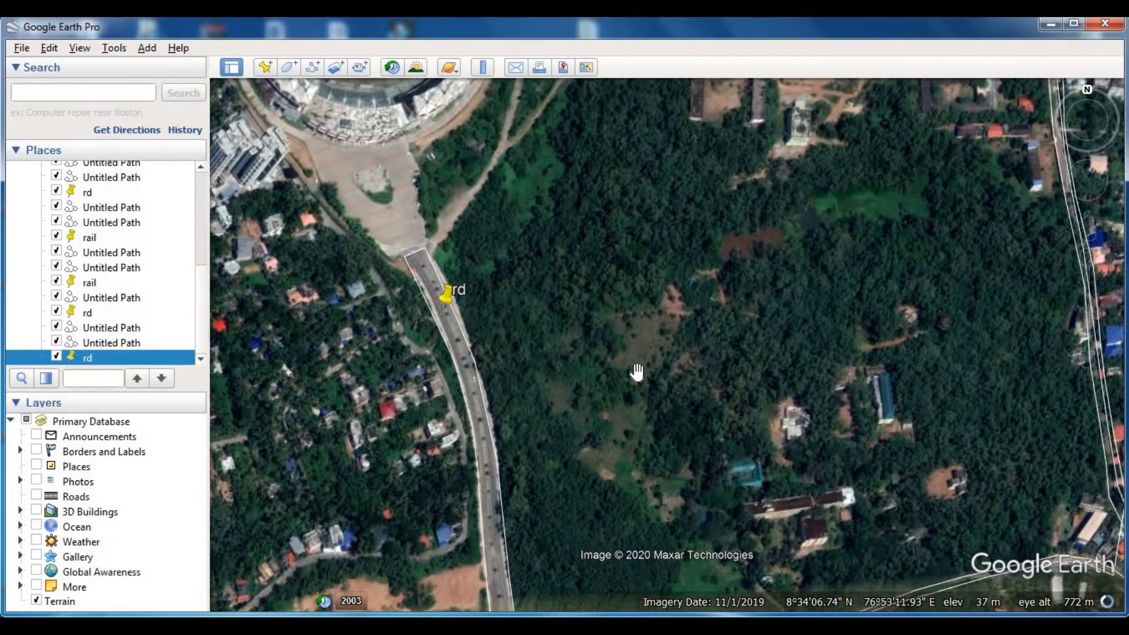
drag(600, 408, 656, 240)
drag(572, 342, 779, 371)
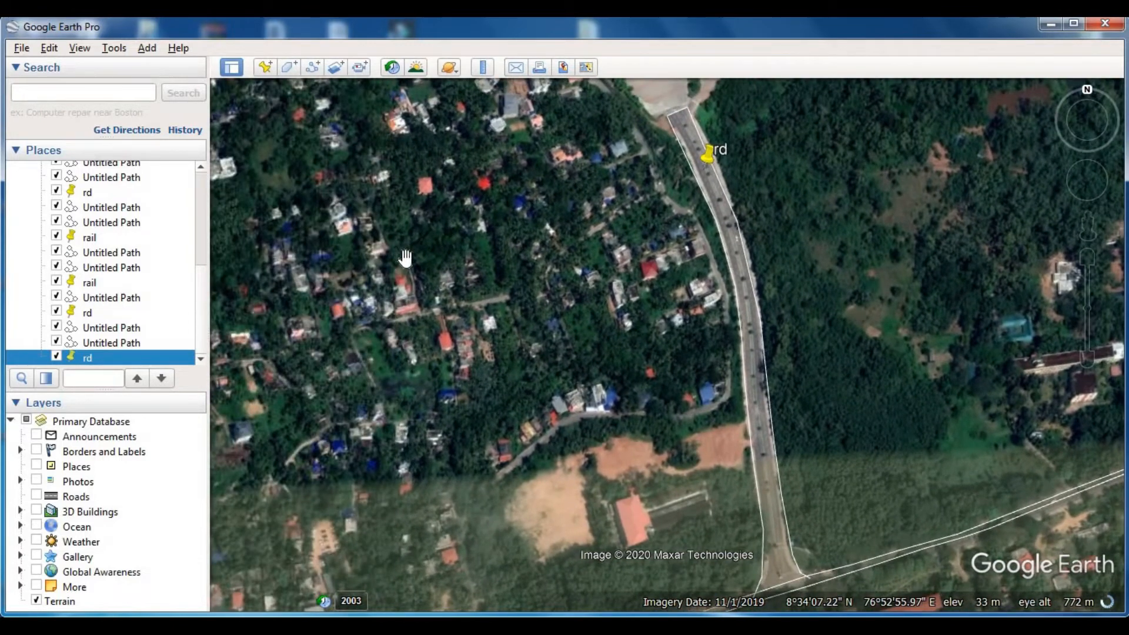
drag(359, 315, 550, 275)
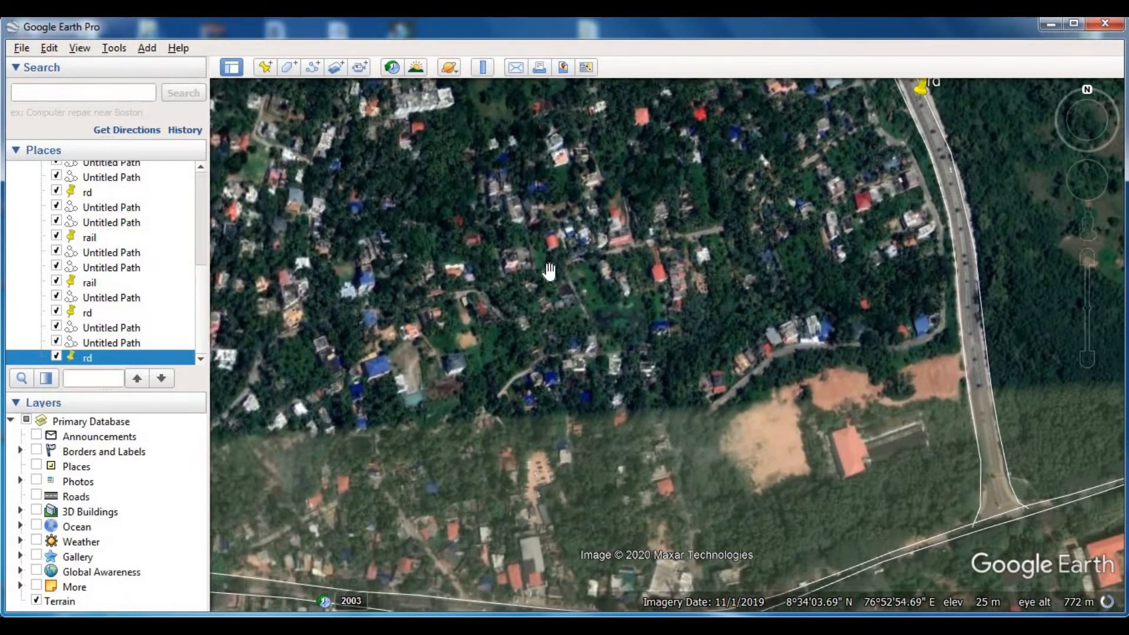
- Examine the land cover along the southern boundary, from the stadium access road west to the railway
scroll(567, 284, down, 2)
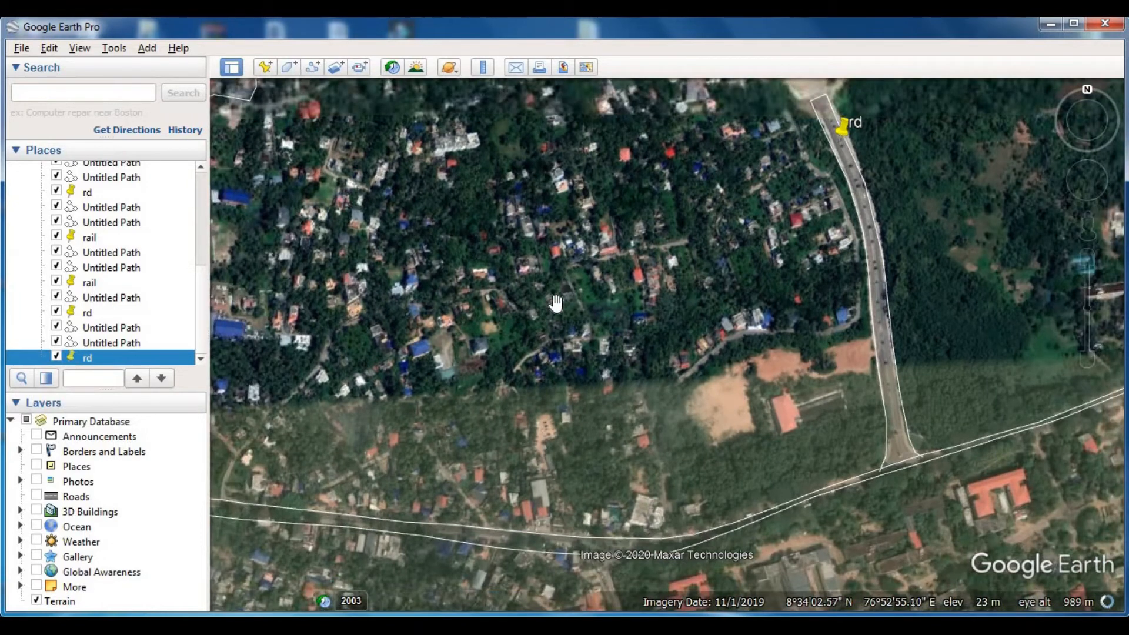
drag(519, 406, 718, 299)
scroll(718, 298, down, 2)
scroll(718, 298, down, 3)
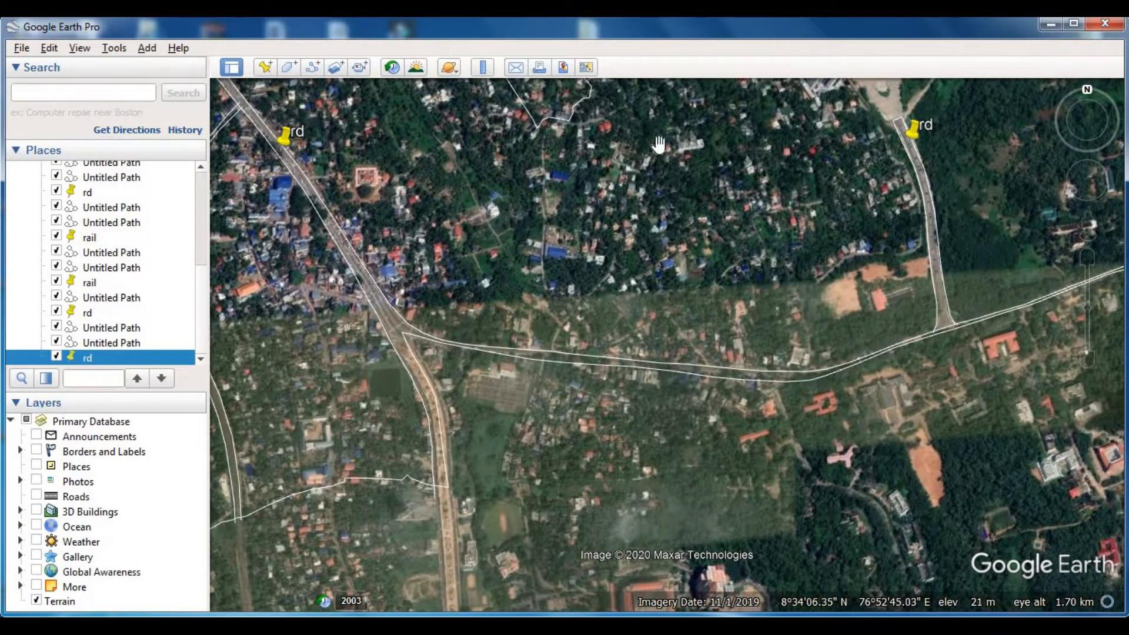
drag(600, 286, 670, 234)
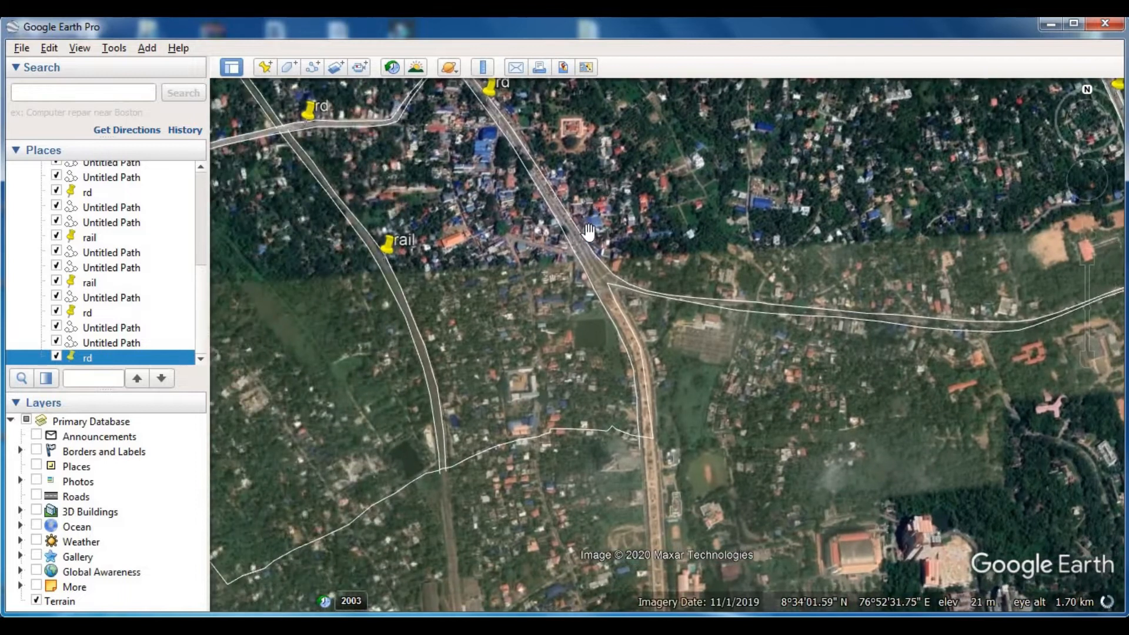
drag(554, 310, 764, 214)
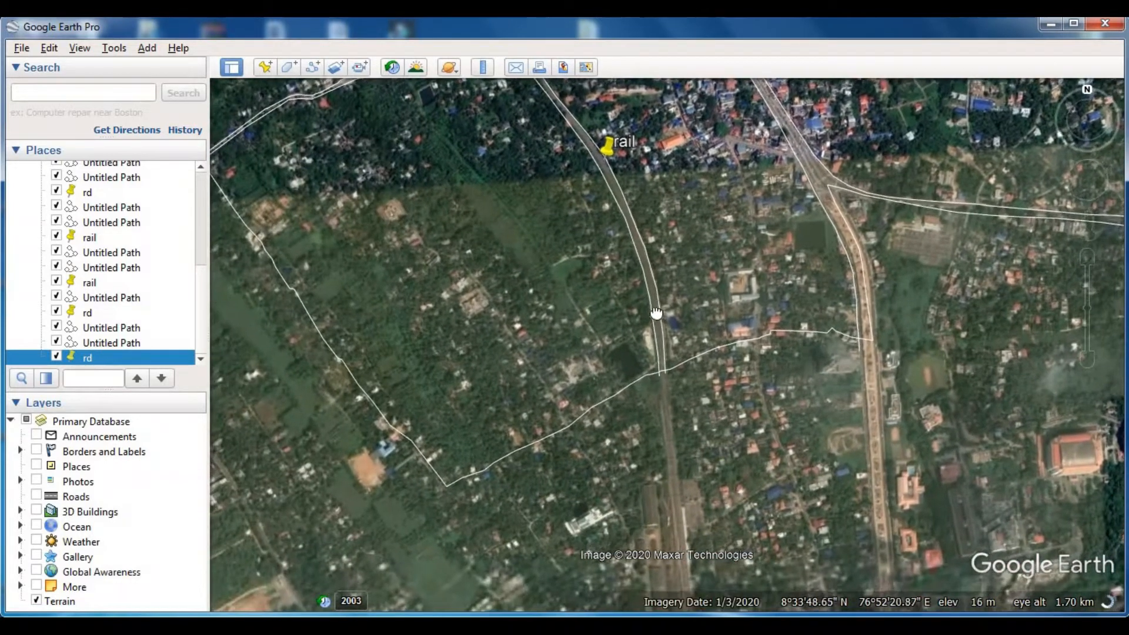
drag(658, 314, 662, 334)
scroll(815, 312, up, 3)
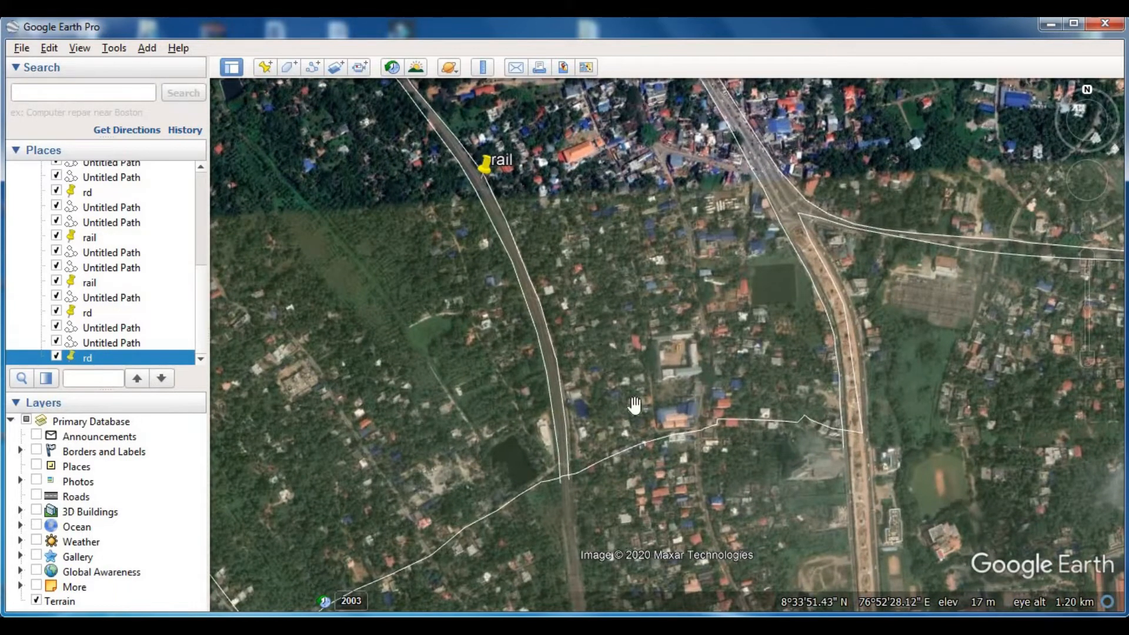
- Check the green patch west of the railway in historical imagery, viewing the 2/25/2016 and 1/8/2003 dates
drag(635, 406, 757, 294)
drag(551, 238, 625, 369)
scroll(617, 305, up, 2)
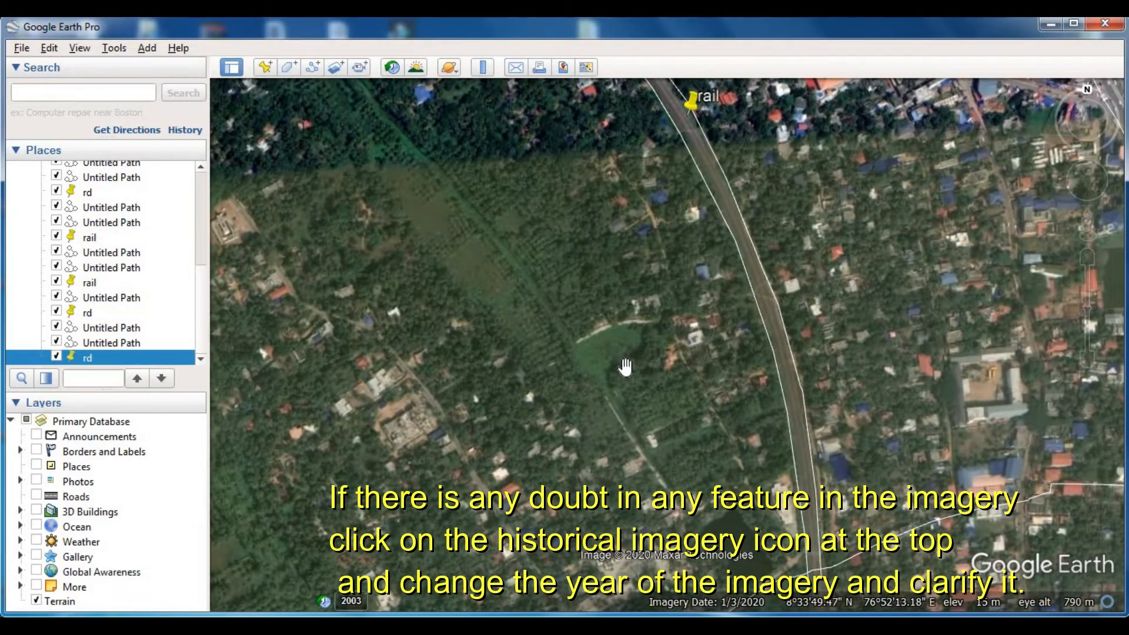
click(393, 67)
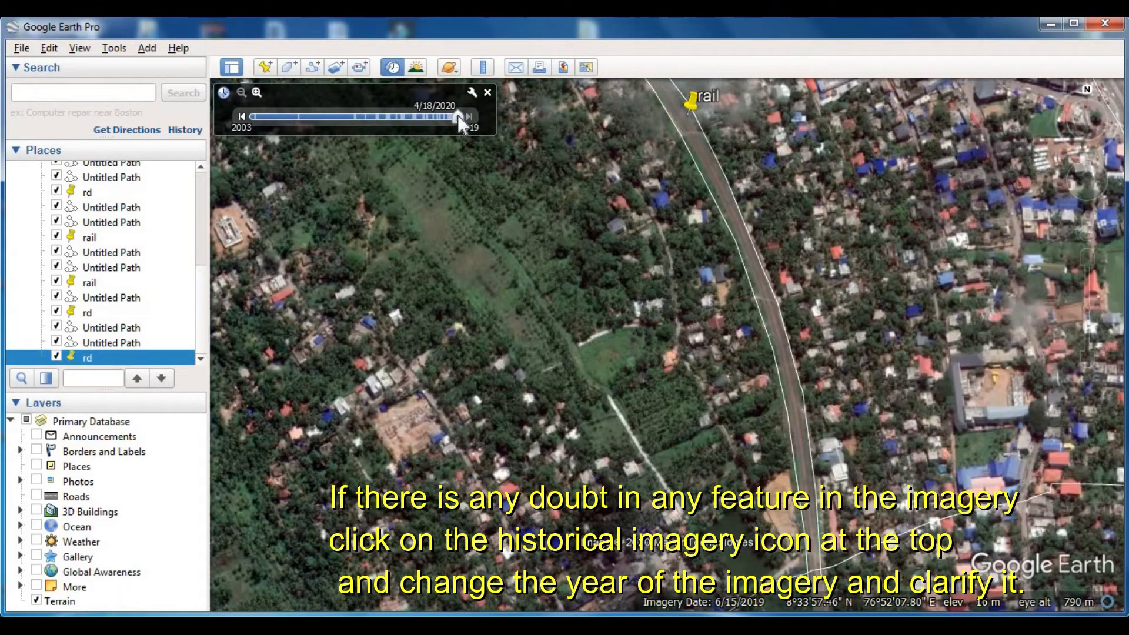
click(416, 117)
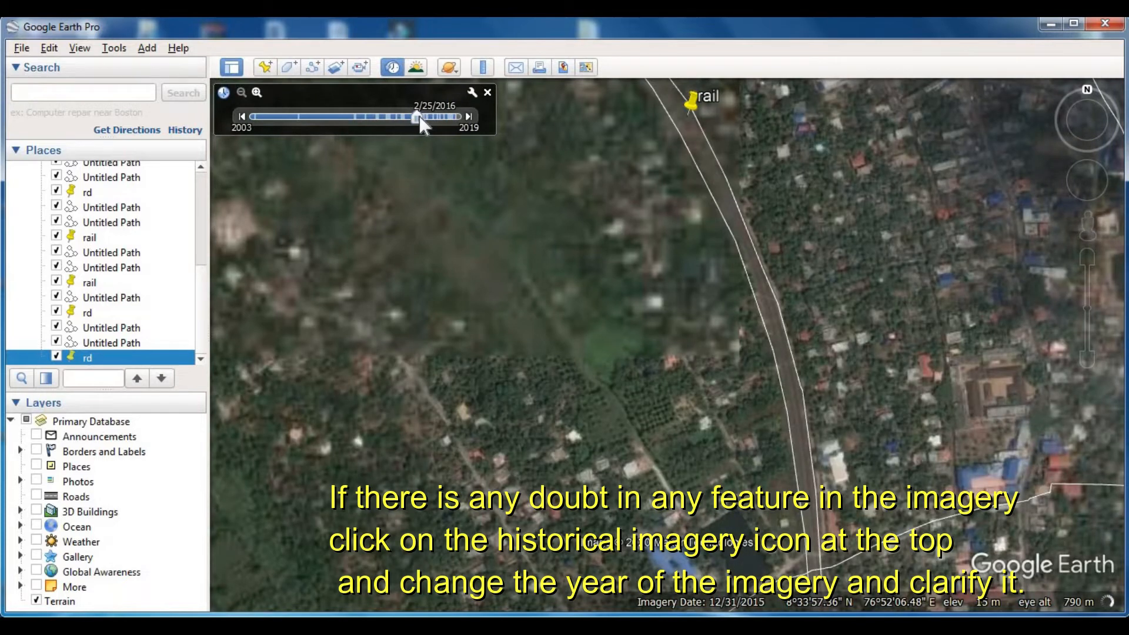
drag(411, 117, 253, 121)
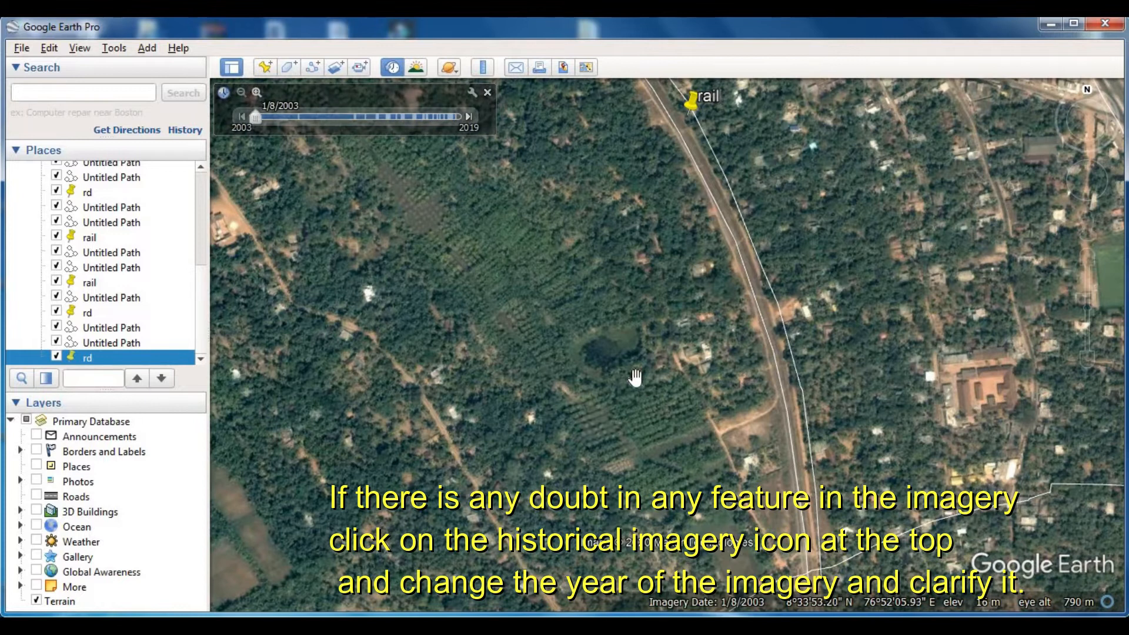
- Switch the historical imagery to 8/7/2006 and examine the plantation rows and pond west of the railway at close range
scroll(623, 371, up, 2)
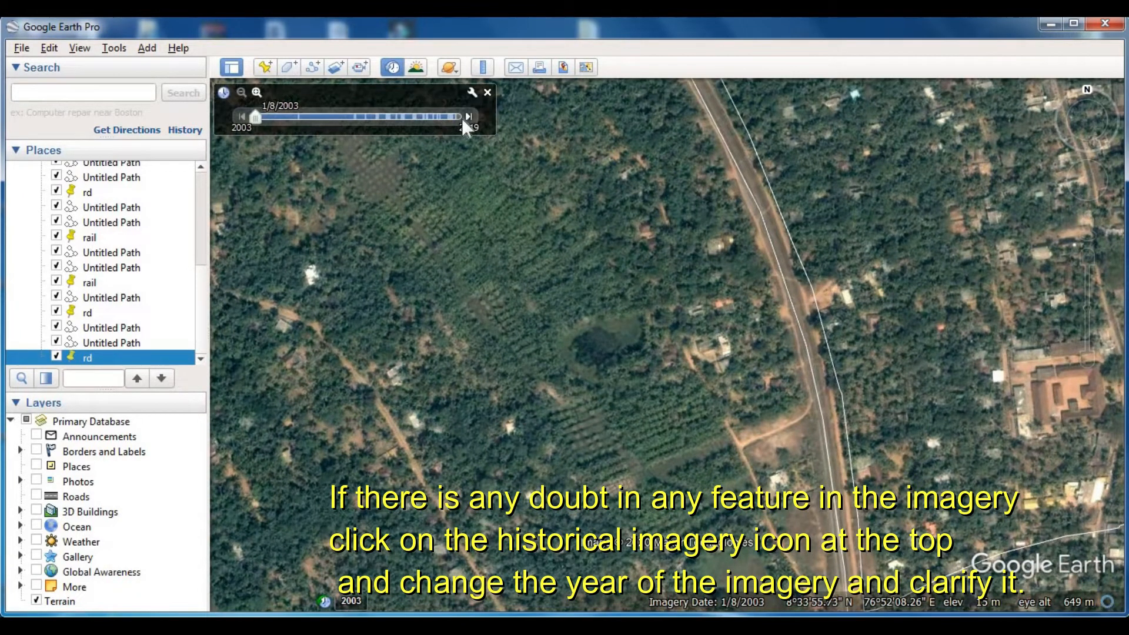
click(468, 114)
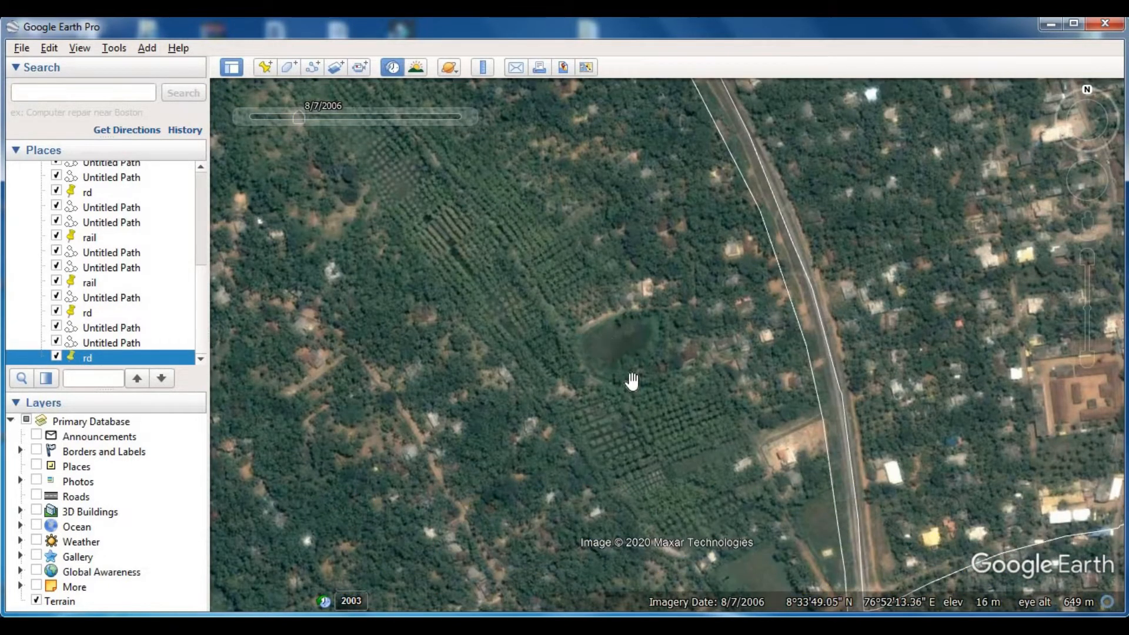
scroll(631, 381, down, 2)
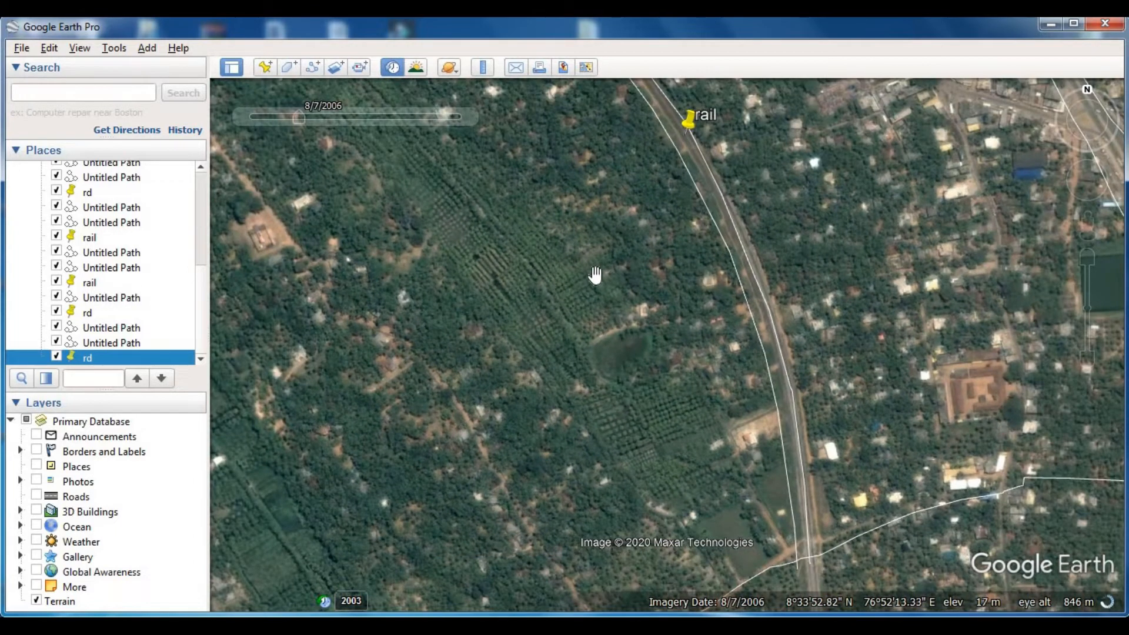
drag(584, 285, 674, 291)
scroll(645, 294, up, 2)
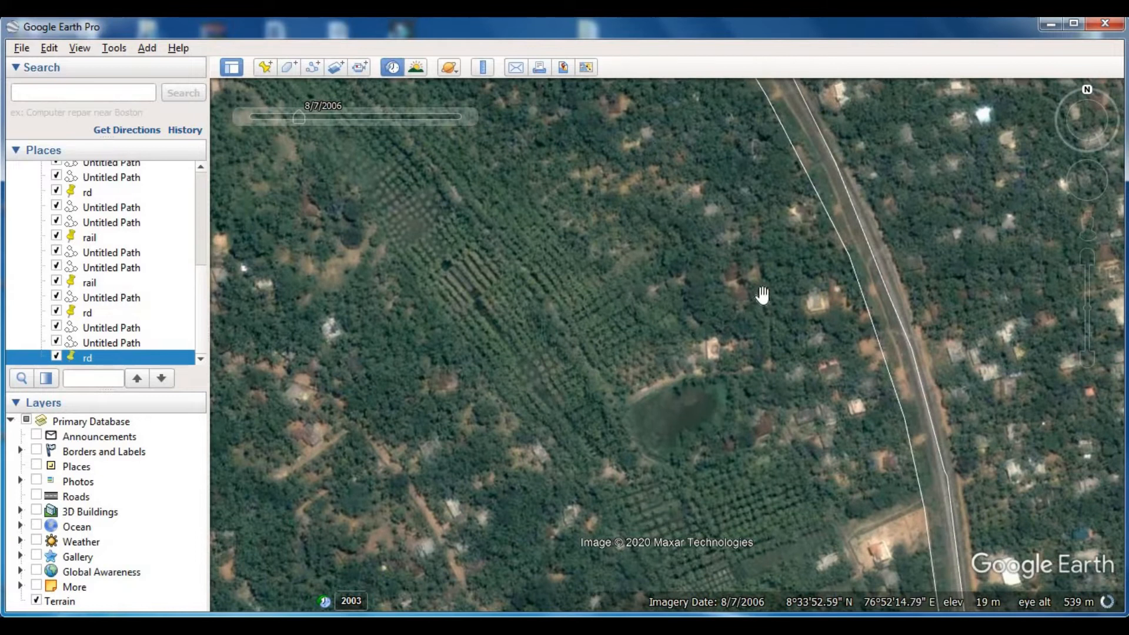
scroll(762, 294, up, 2)
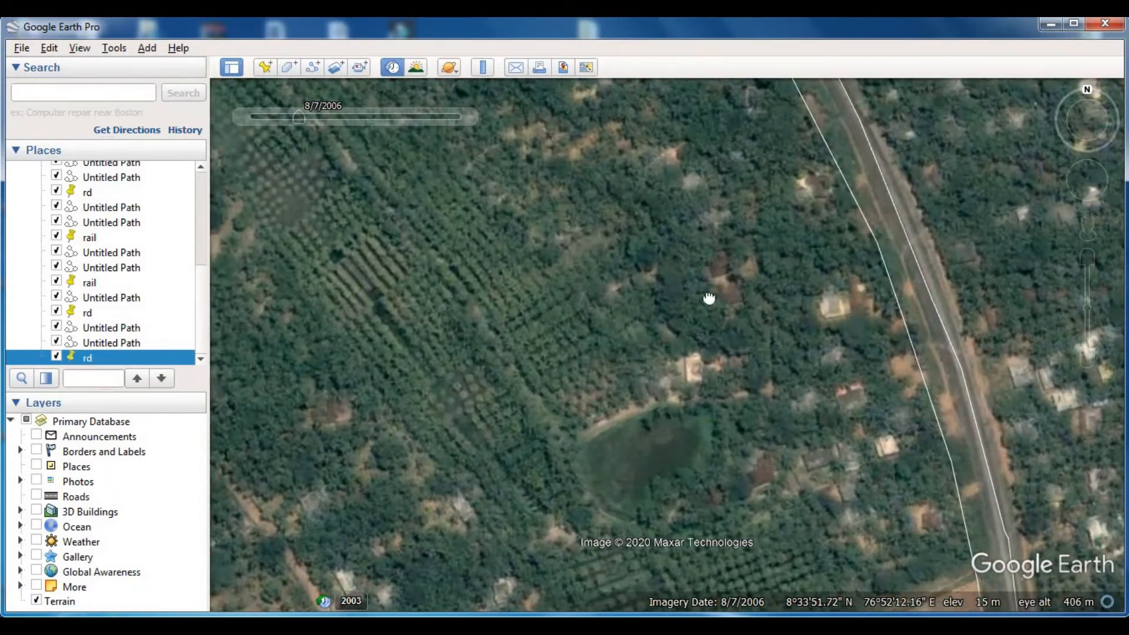
drag(708, 299, 723, 290)
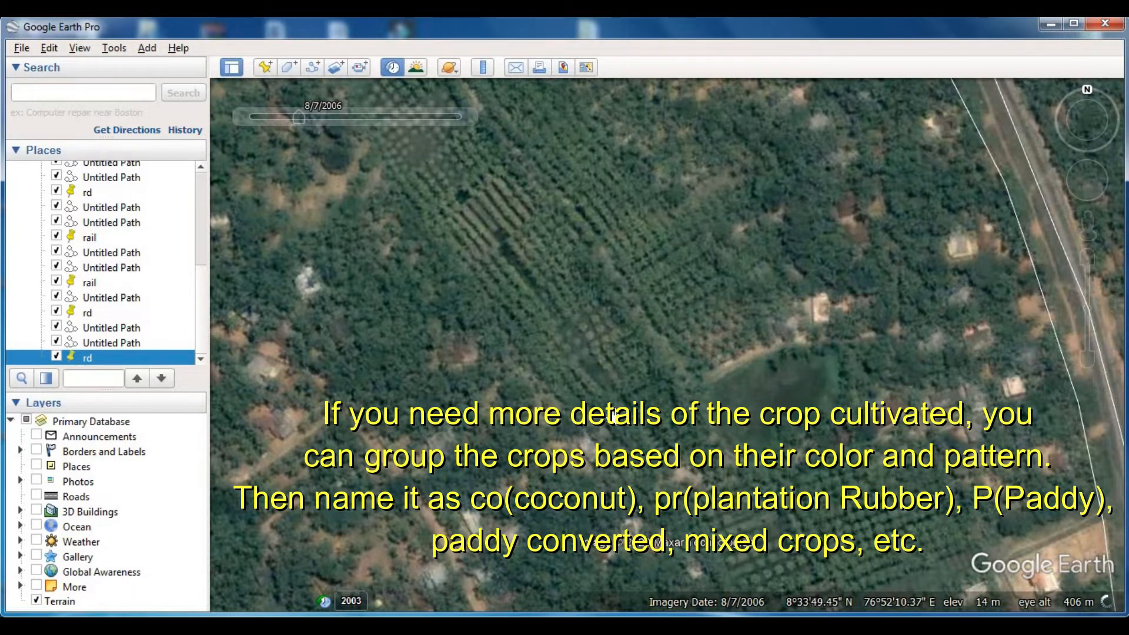
- Compare the crop colours and patterns southwest of the pond, toward the western boundary, in the 8/7/2006 imagery
scroll(612, 416, down, 3)
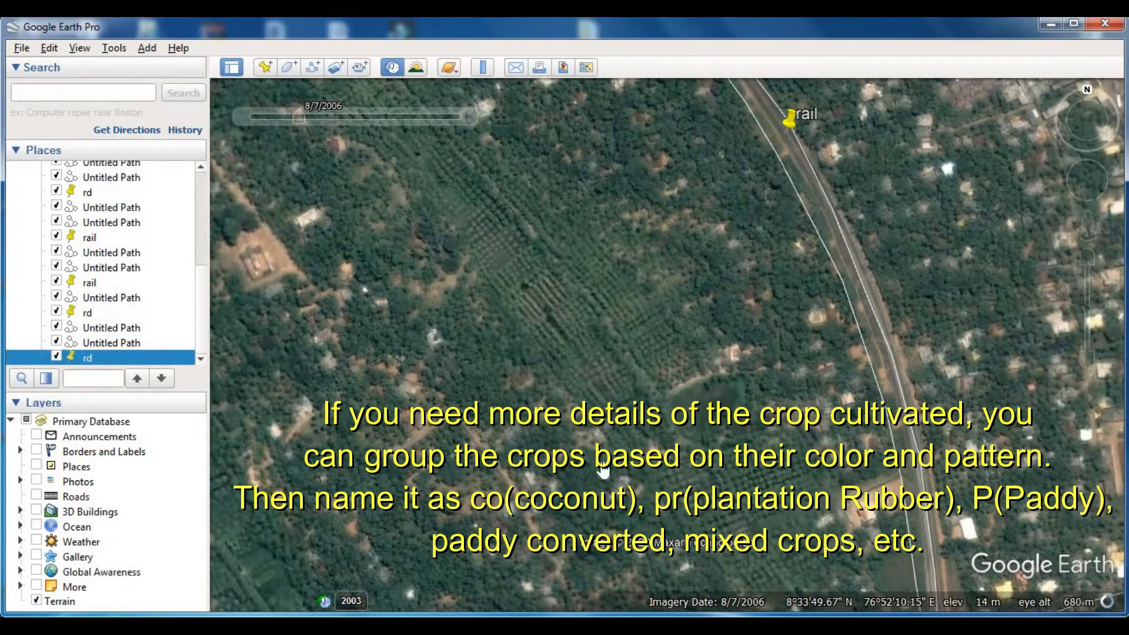
drag(647, 453, 702, 378)
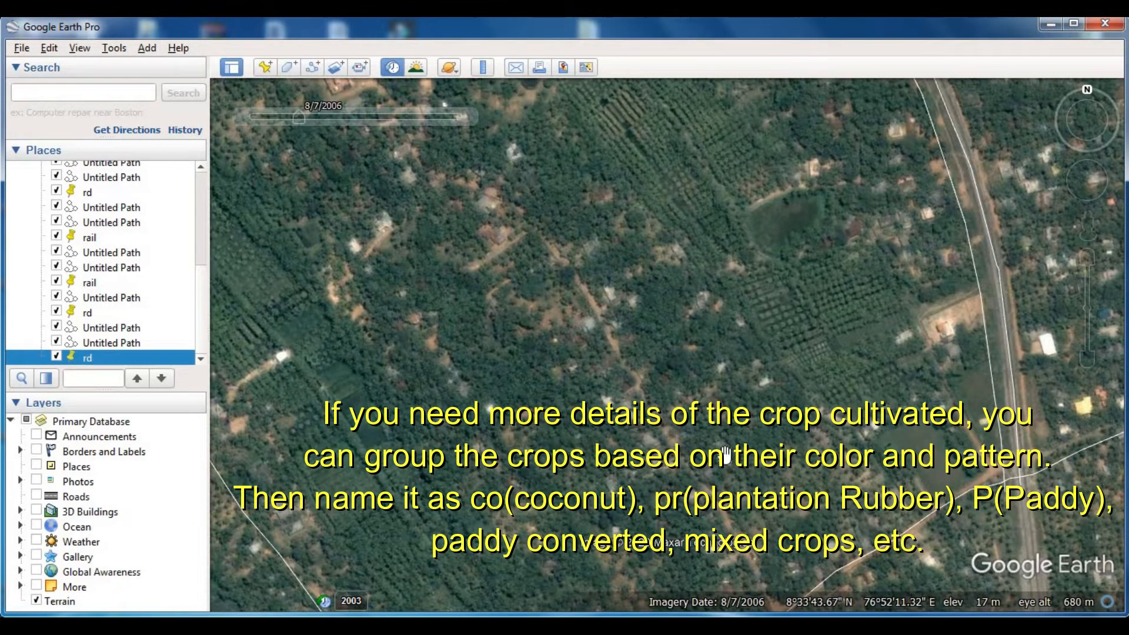
scroll(706, 432, down, 3)
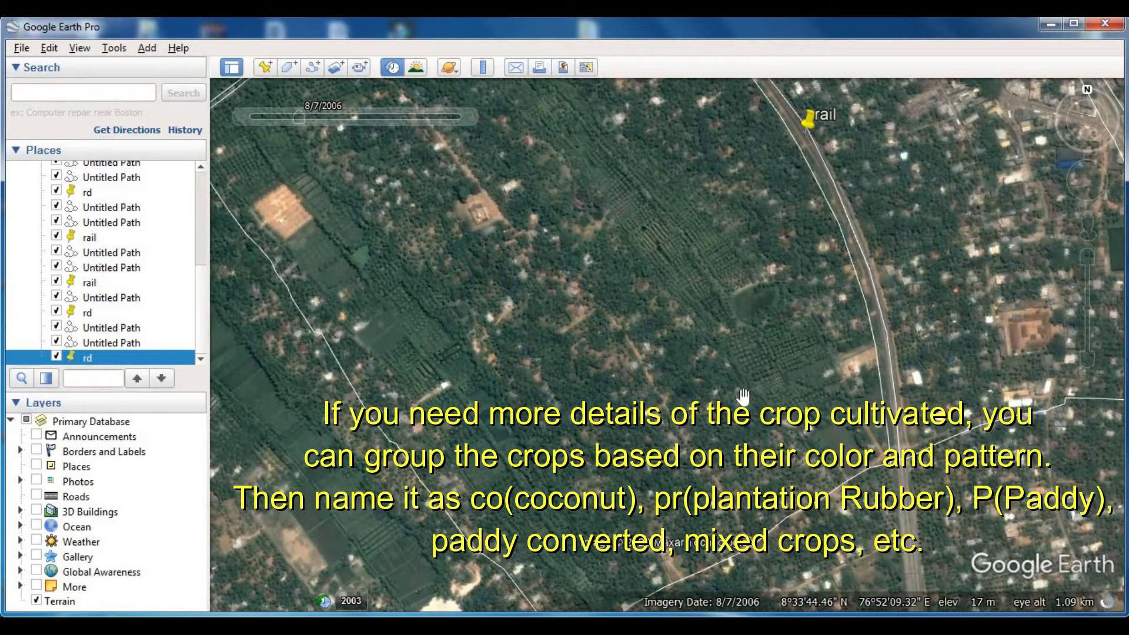
- Return to the current imagery and survey the land cover between the western boundary and the main road, on both sides of the railway
scroll(771, 431, down, 3)
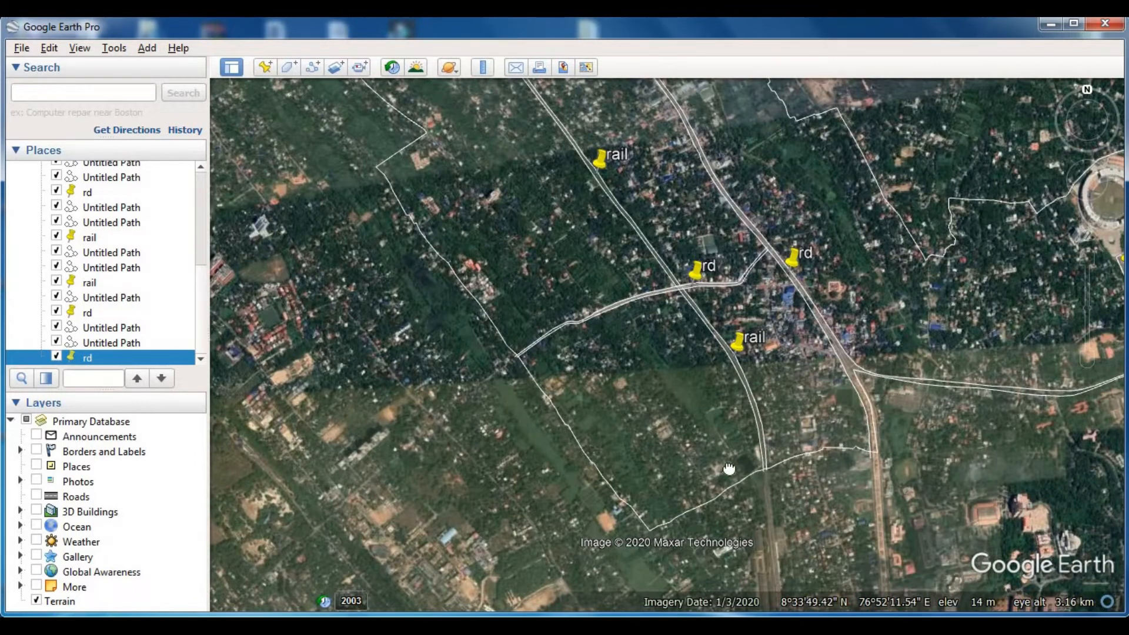
scroll(714, 441, down, 1)
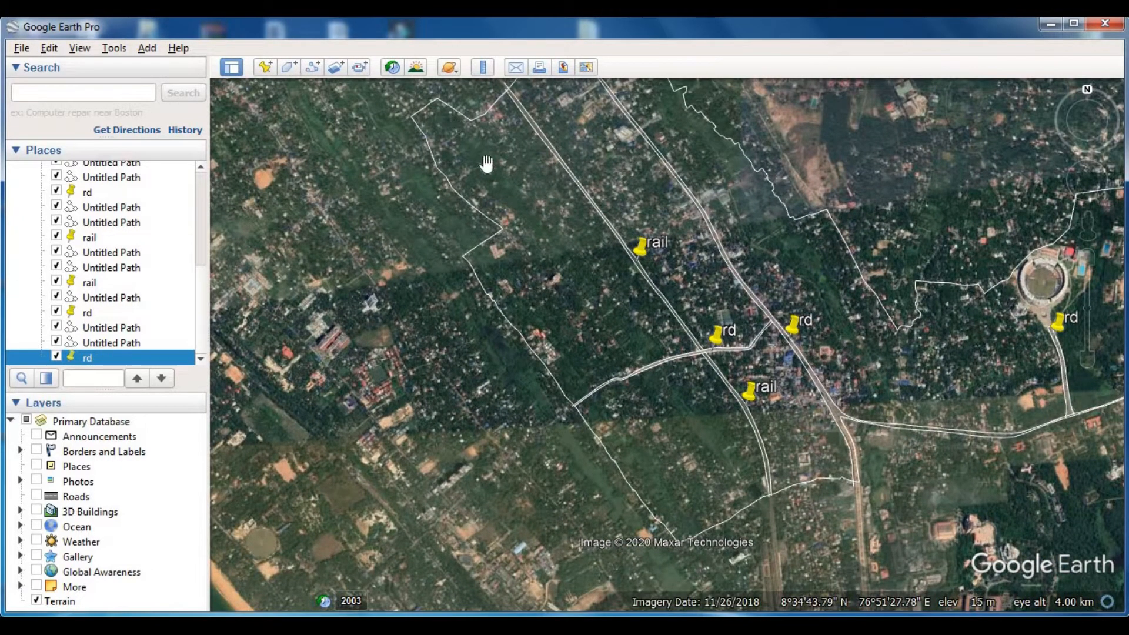
drag(737, 381, 620, 449)
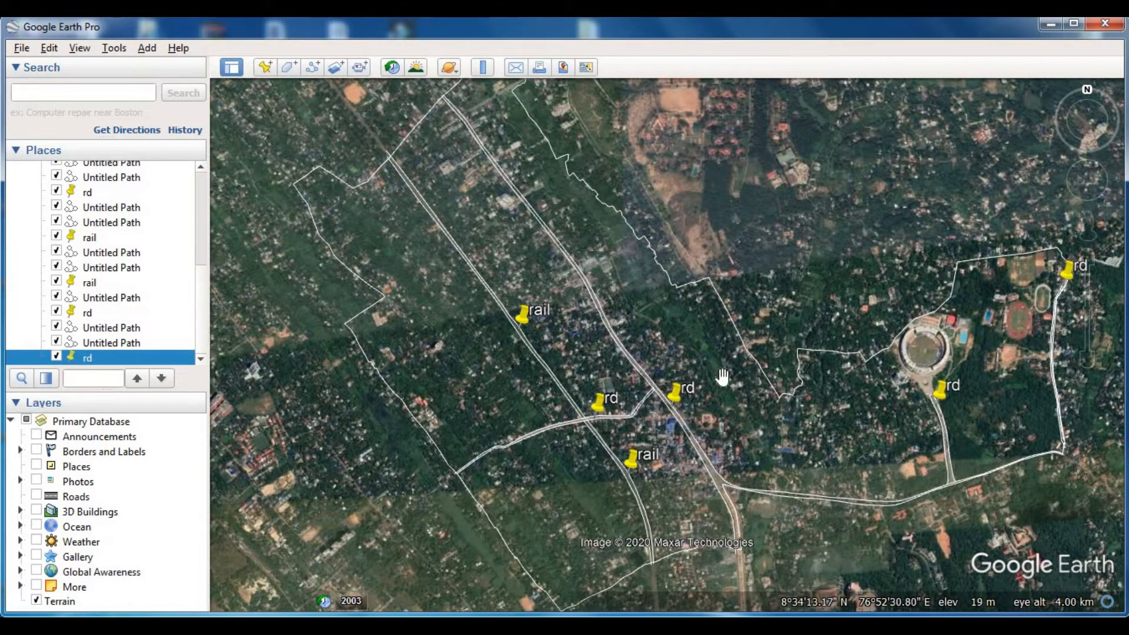
drag(631, 441, 673, 369)
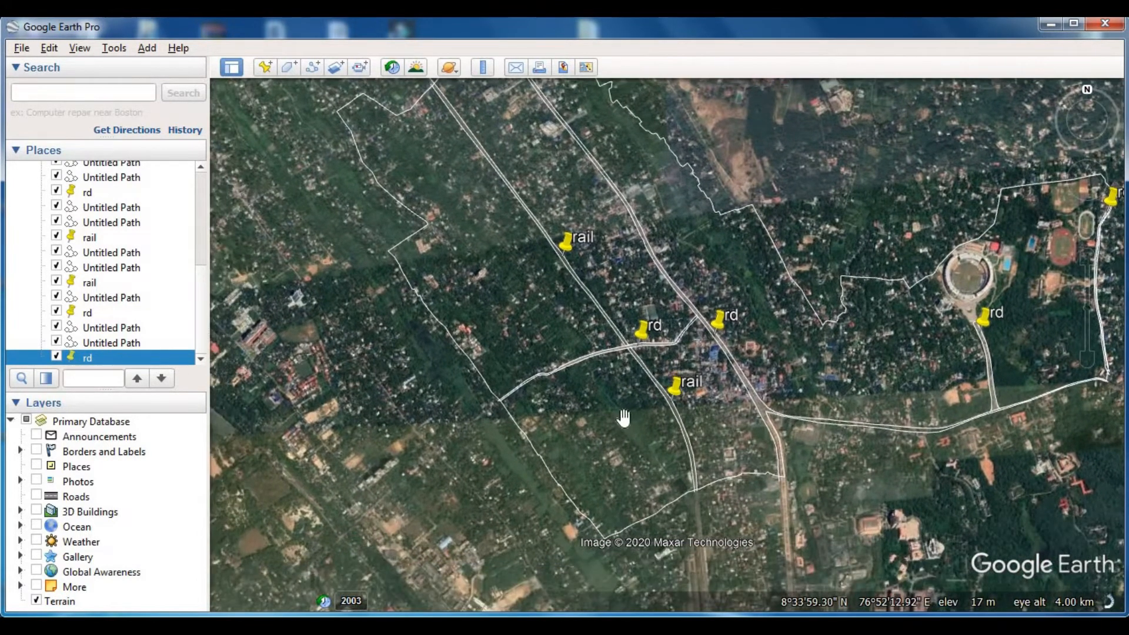
scroll(613, 416, up, 3)
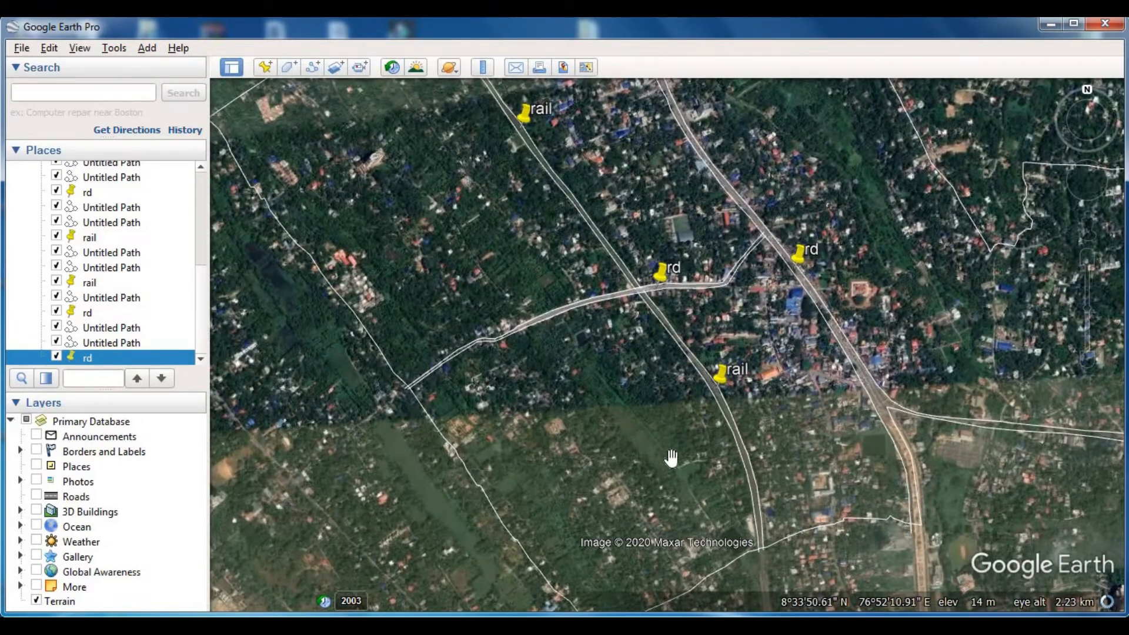
drag(550, 328, 582, 357)
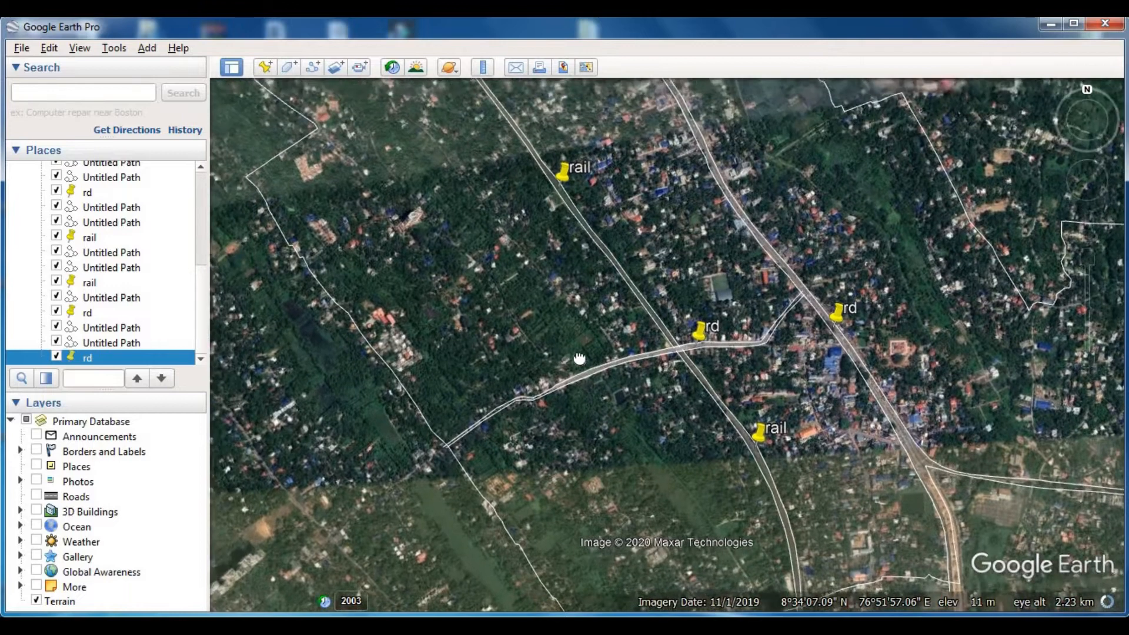
drag(493, 233, 605, 370)
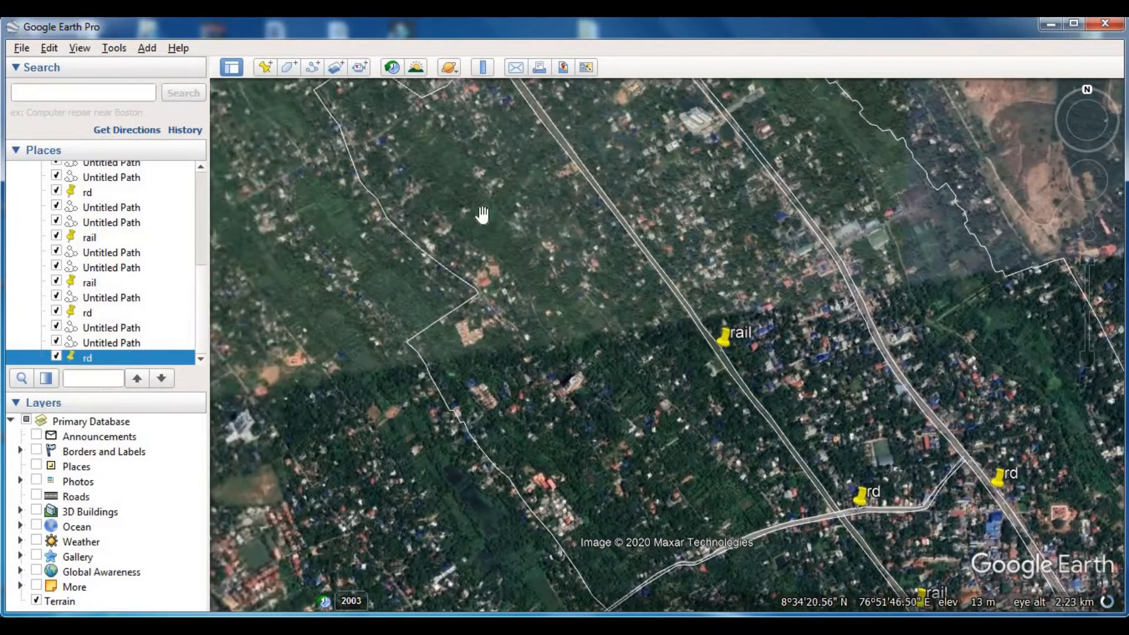
drag(680, 473, 541, 277)
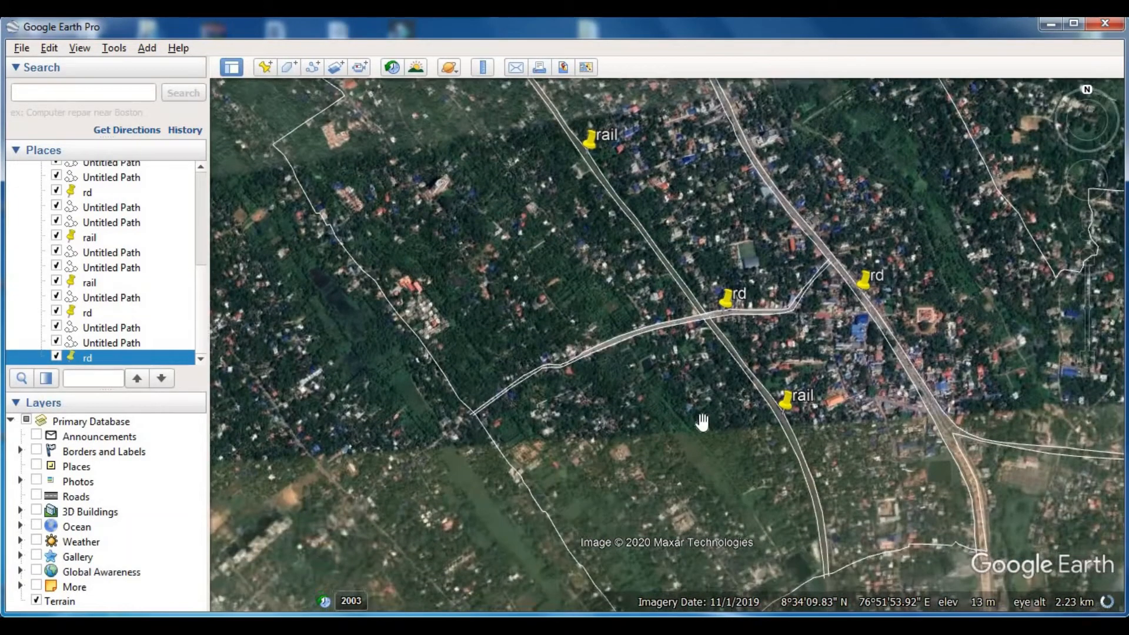
- Show the 1/8/2003 historical imagery and examine the open fields between the main road and the northeastern boundary
click(393, 67)
drag(457, 119, 249, 119)
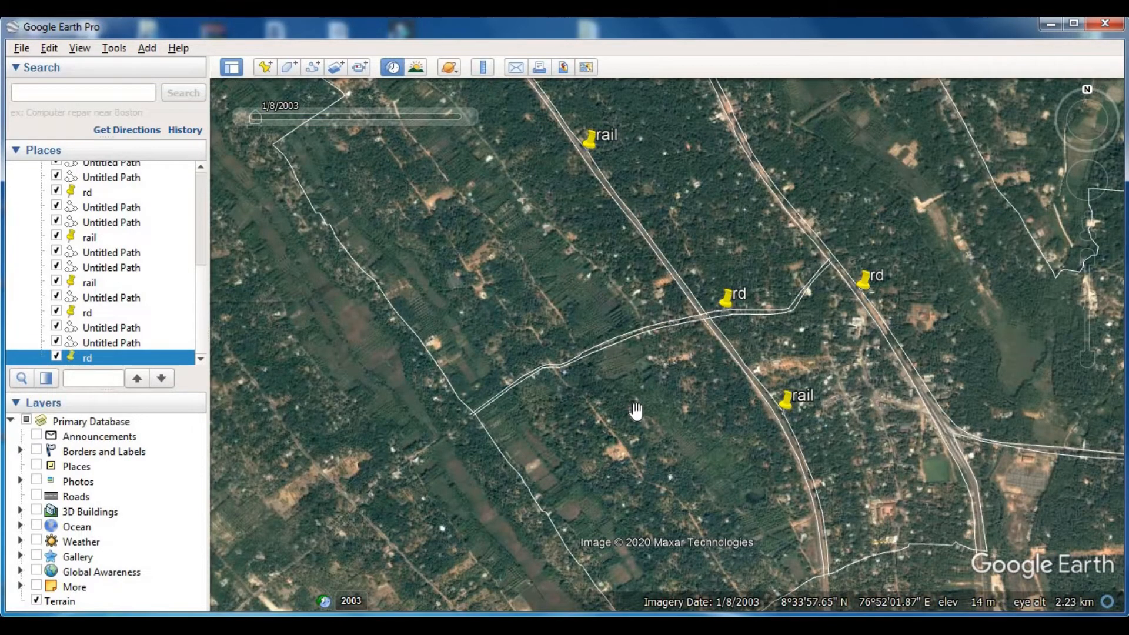
scroll(637, 410, down, 1)
drag(546, 247, 524, 403)
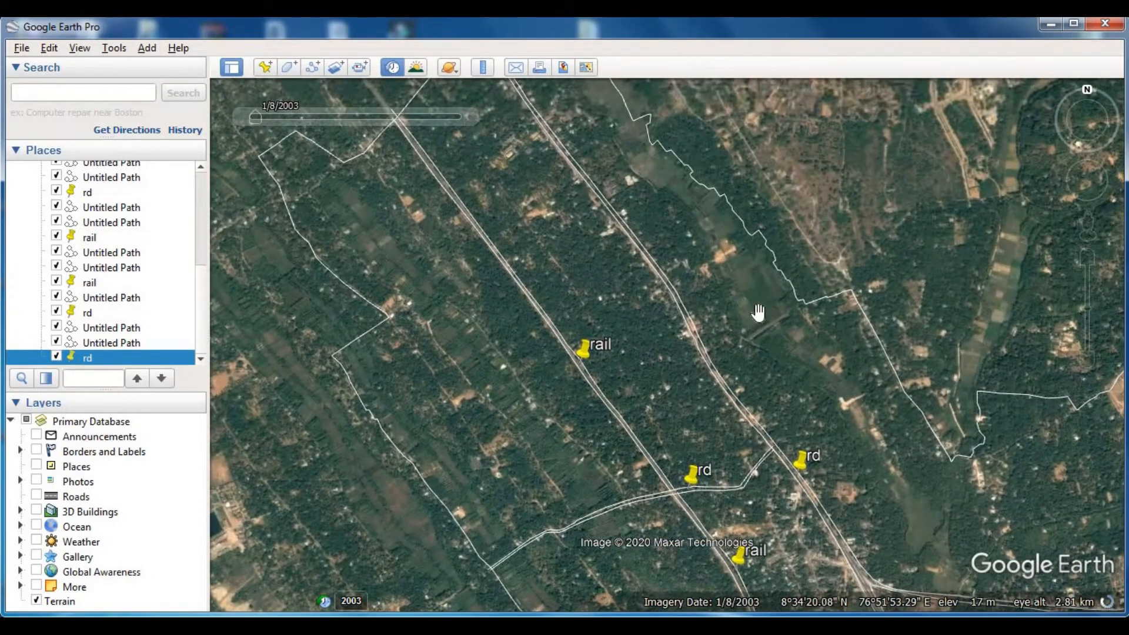
drag(716, 327, 645, 348)
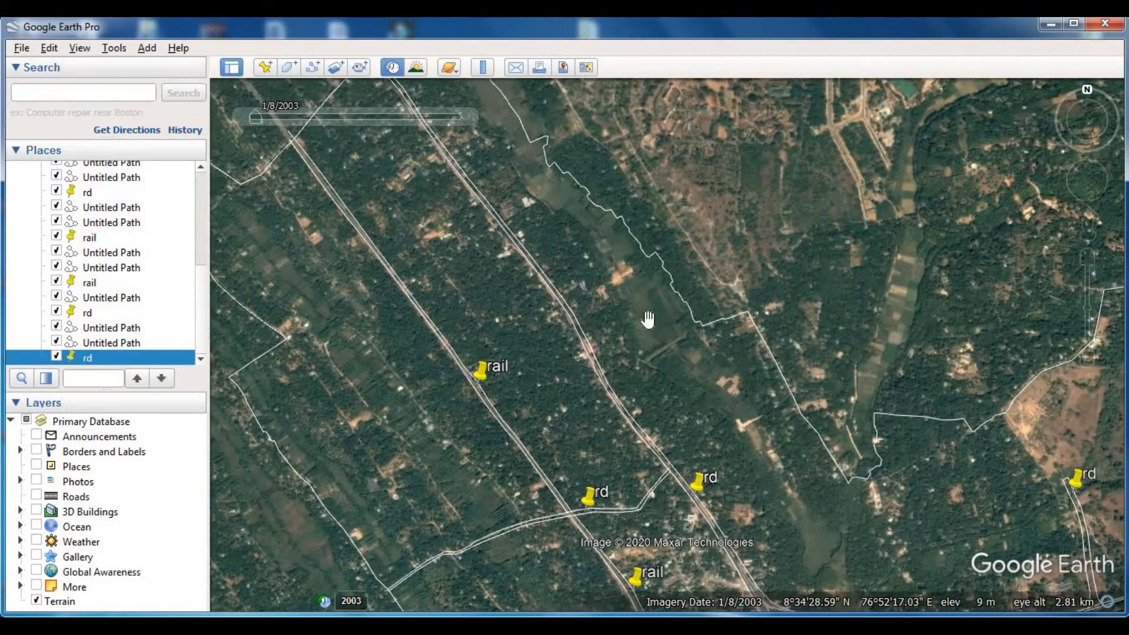
scroll(647, 320, up, 3)
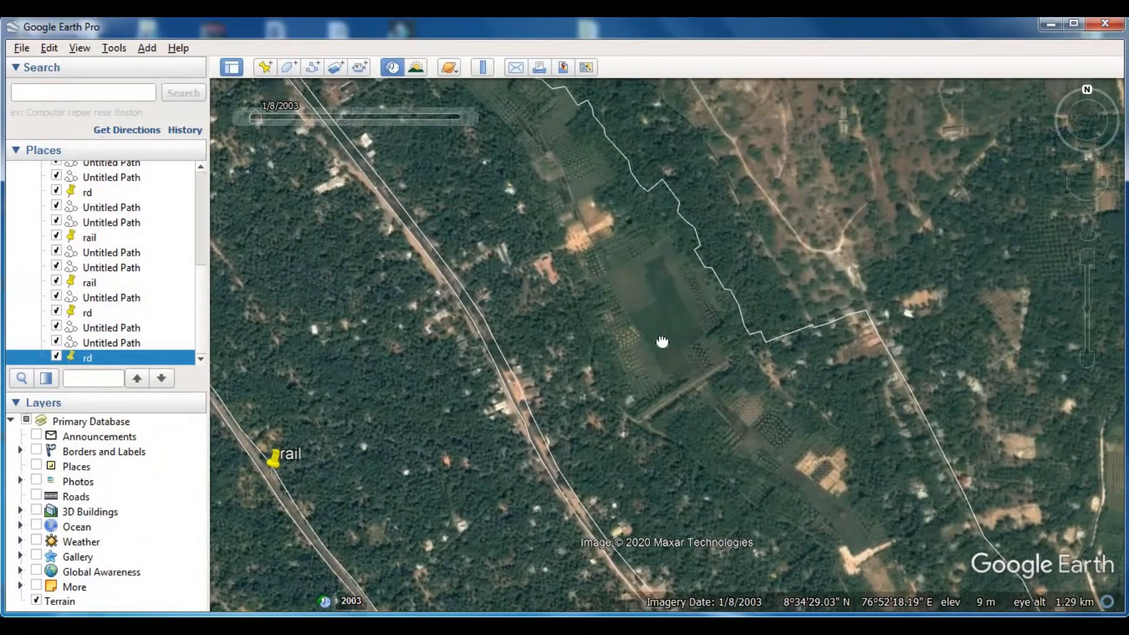
drag(662, 341, 650, 367)
mouse_move(257, 114)
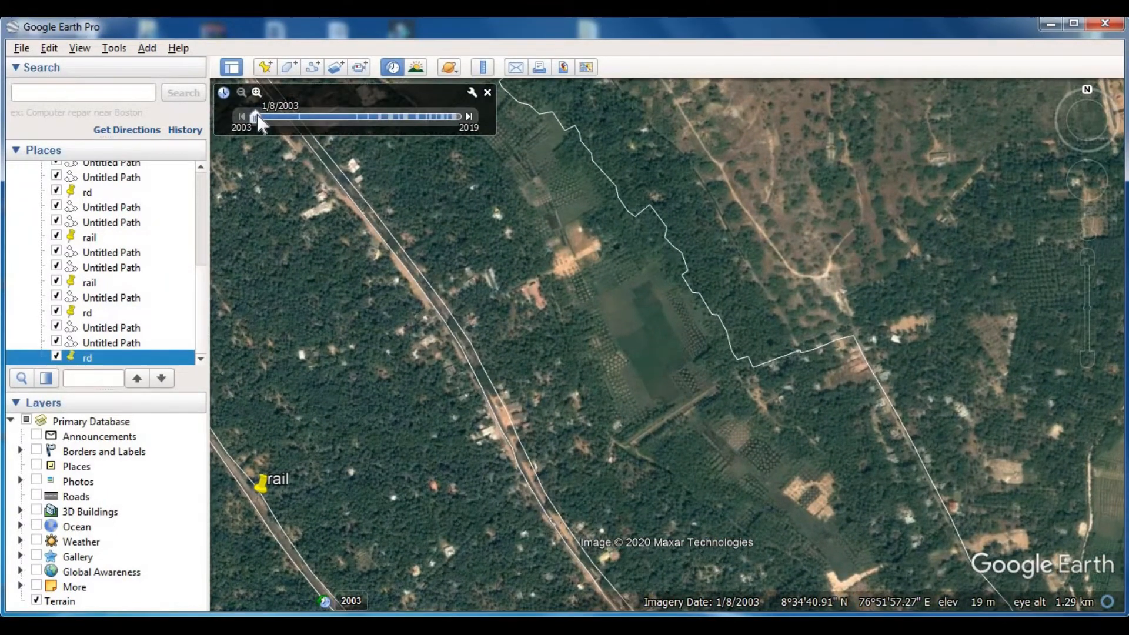
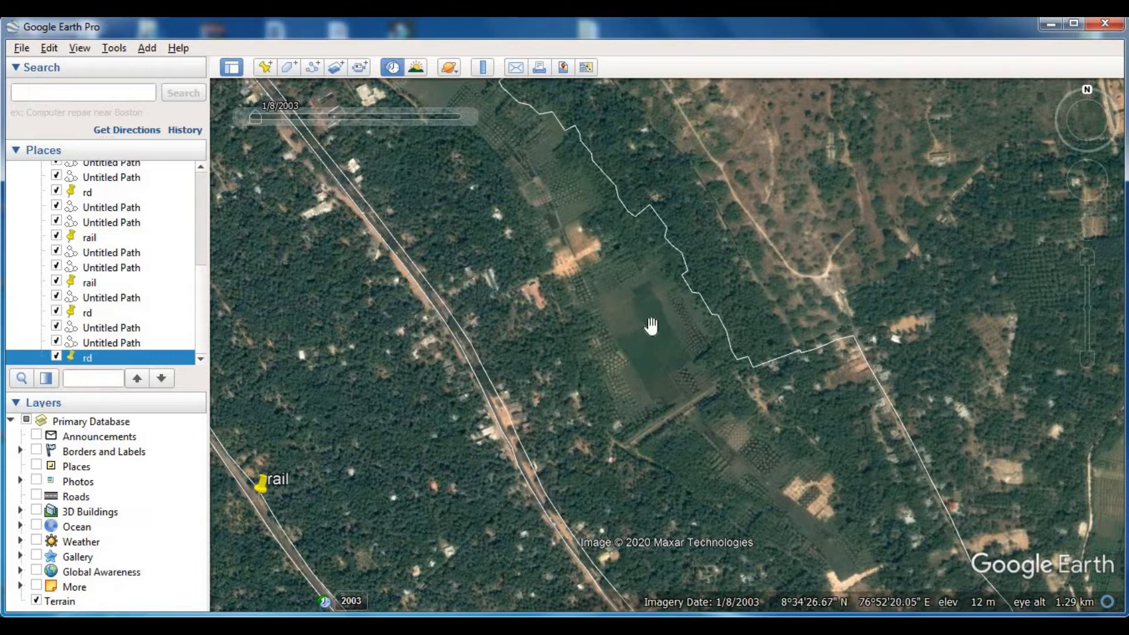
- Examine the crop plots in the field strip toward the northwestern end of the northeastern boundary in the 1/8/2003 imagery
drag(651, 327, 781, 460)
drag(569, 221, 628, 327)
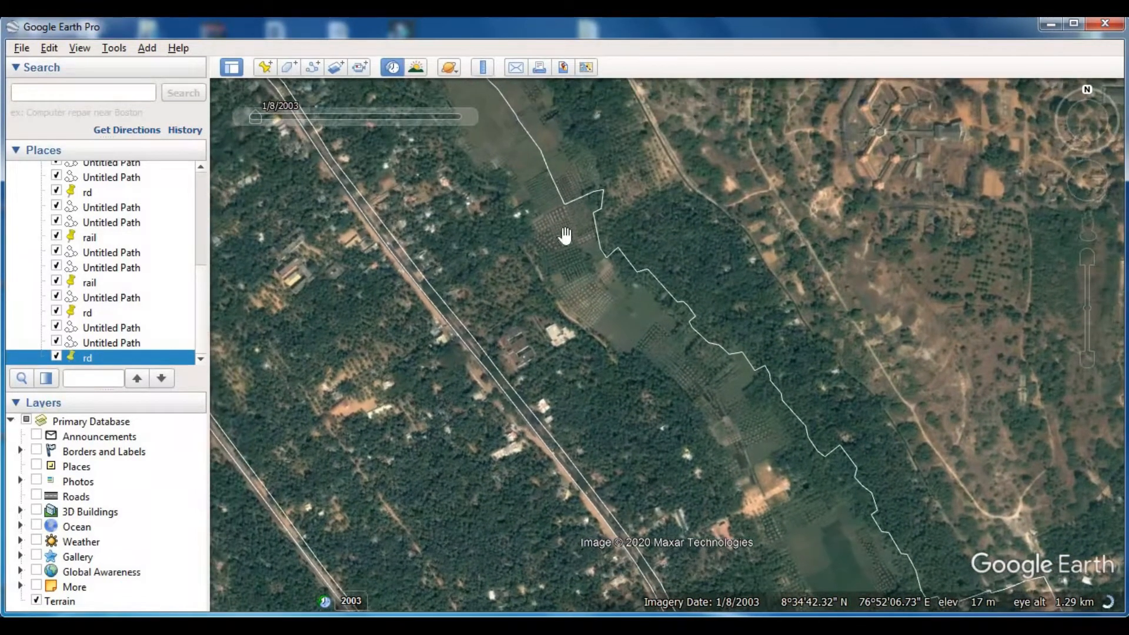
drag(564, 235, 638, 355)
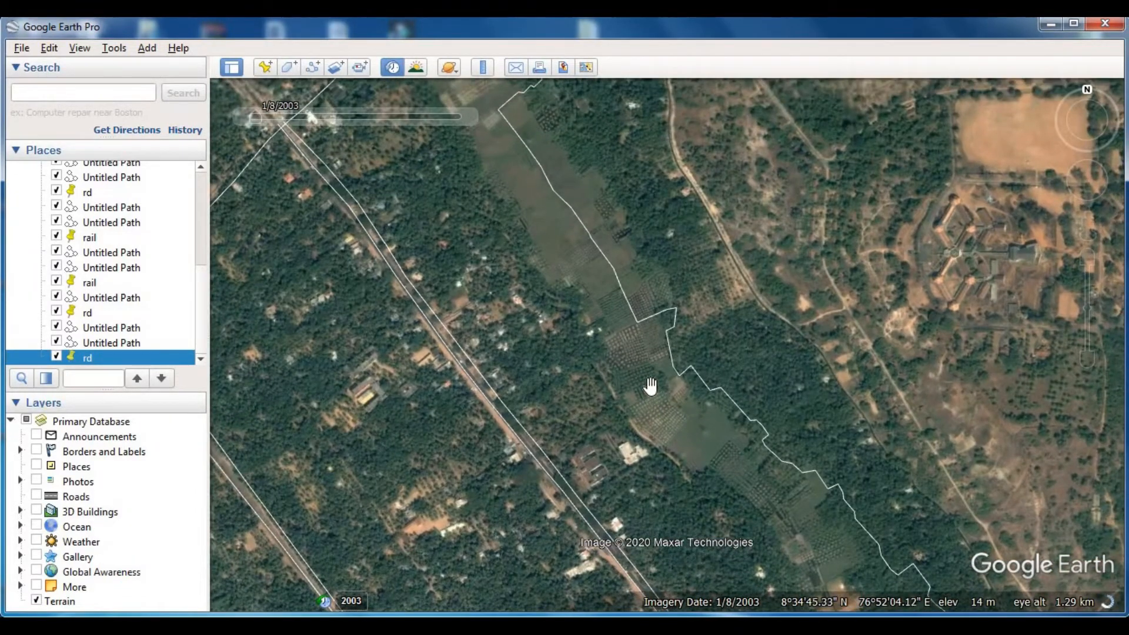
scroll(650, 386, up, 2)
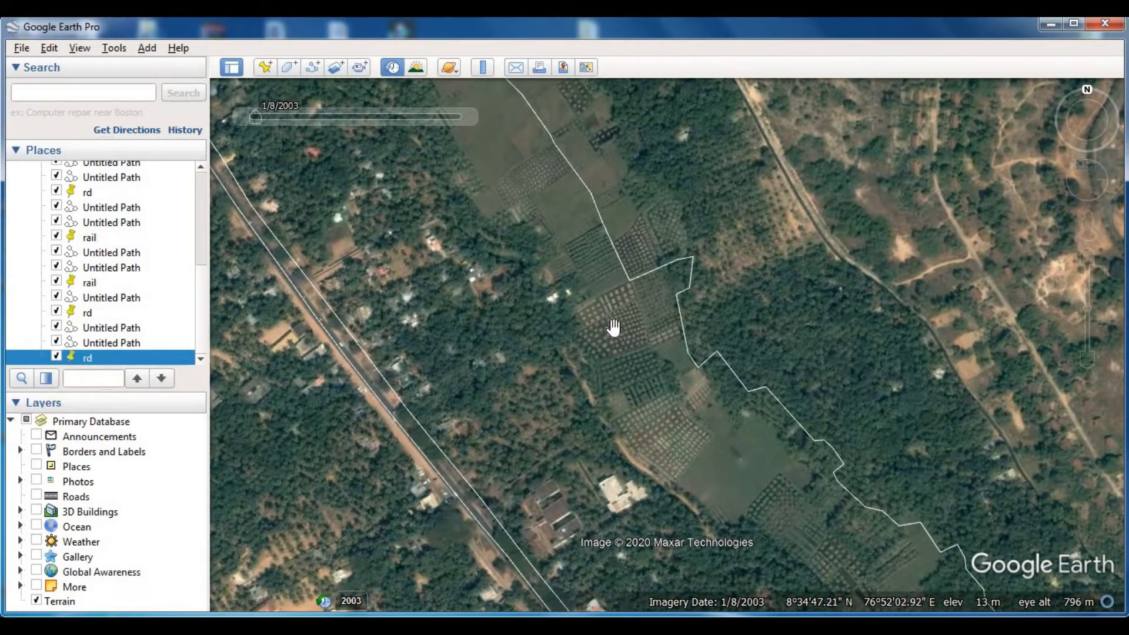
scroll(615, 327, down, 2)
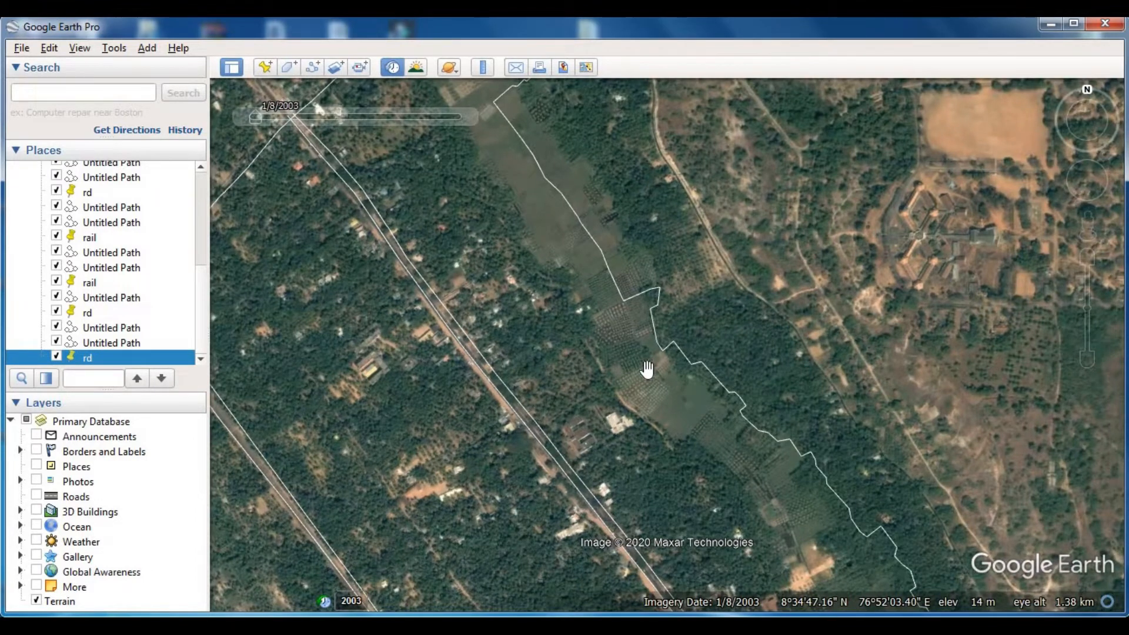
- Follow the open field strip southeast between the main road and the northeastern boundary, examining its edges and neighbouring tree cover
drag(693, 438, 651, 265)
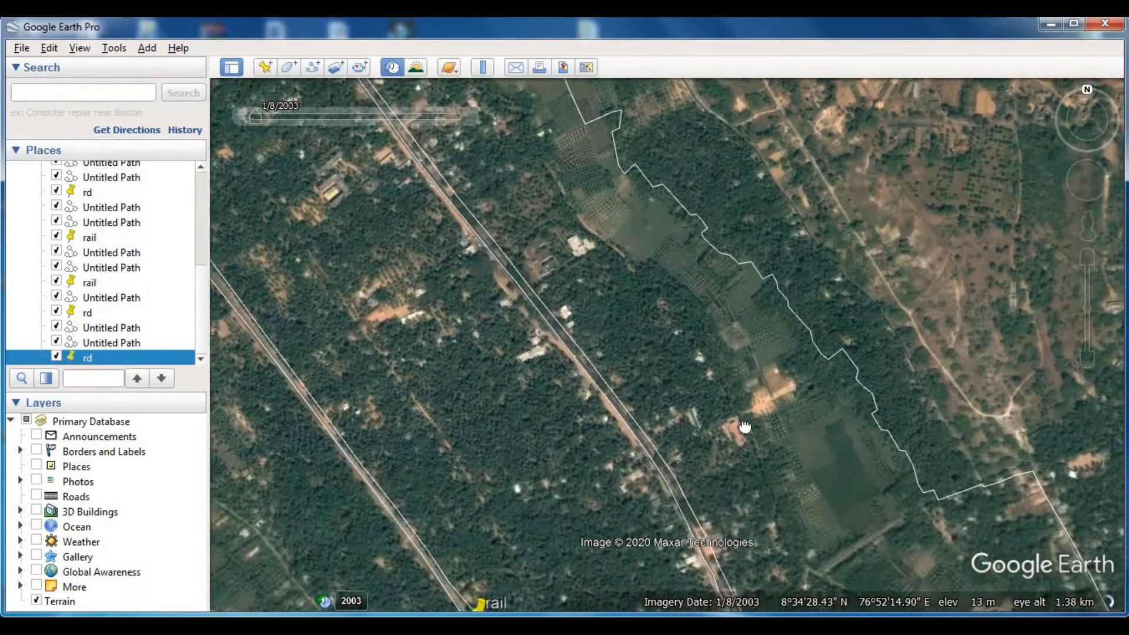
drag(746, 418, 728, 388)
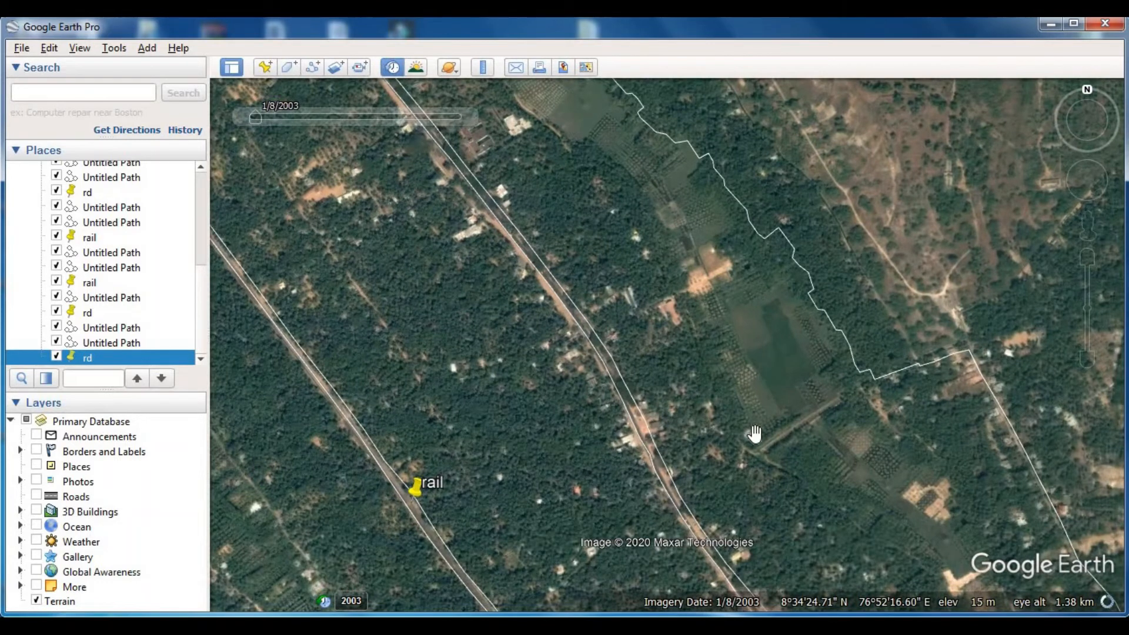
drag(787, 478, 612, 337)
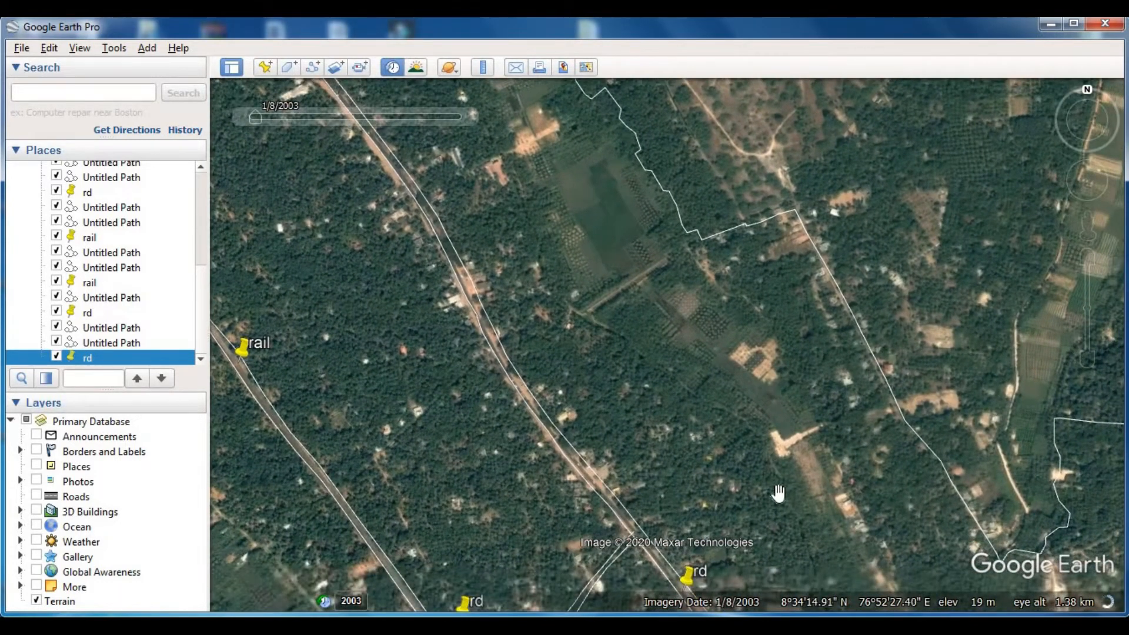
scroll(753, 482, down, 2)
scroll(737, 452, down, 2)
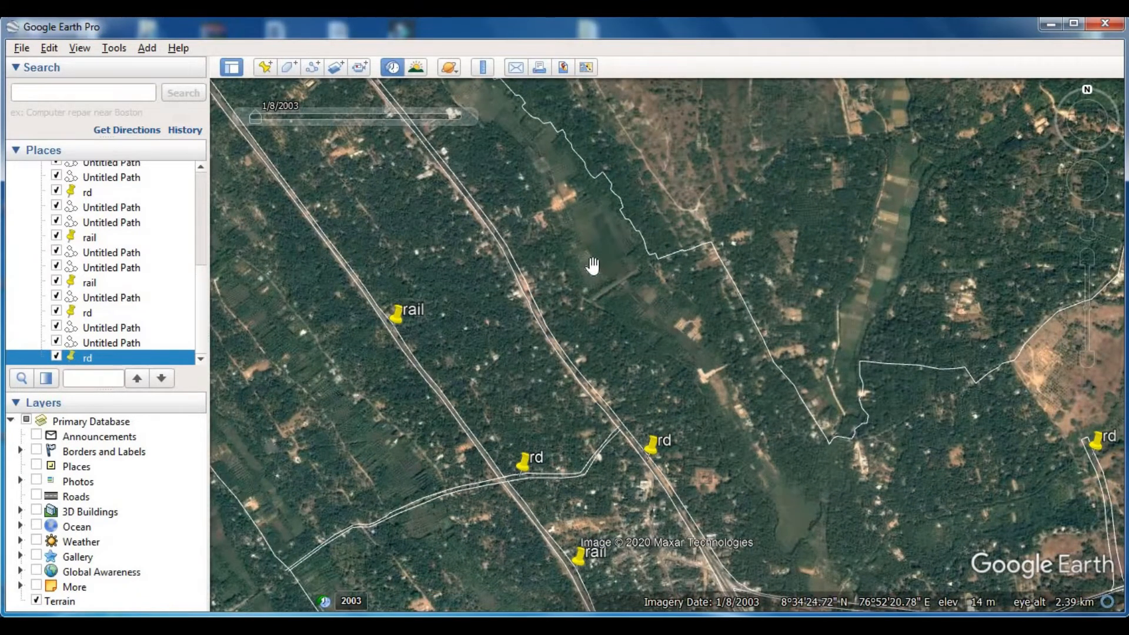
scroll(592, 265, up, 2)
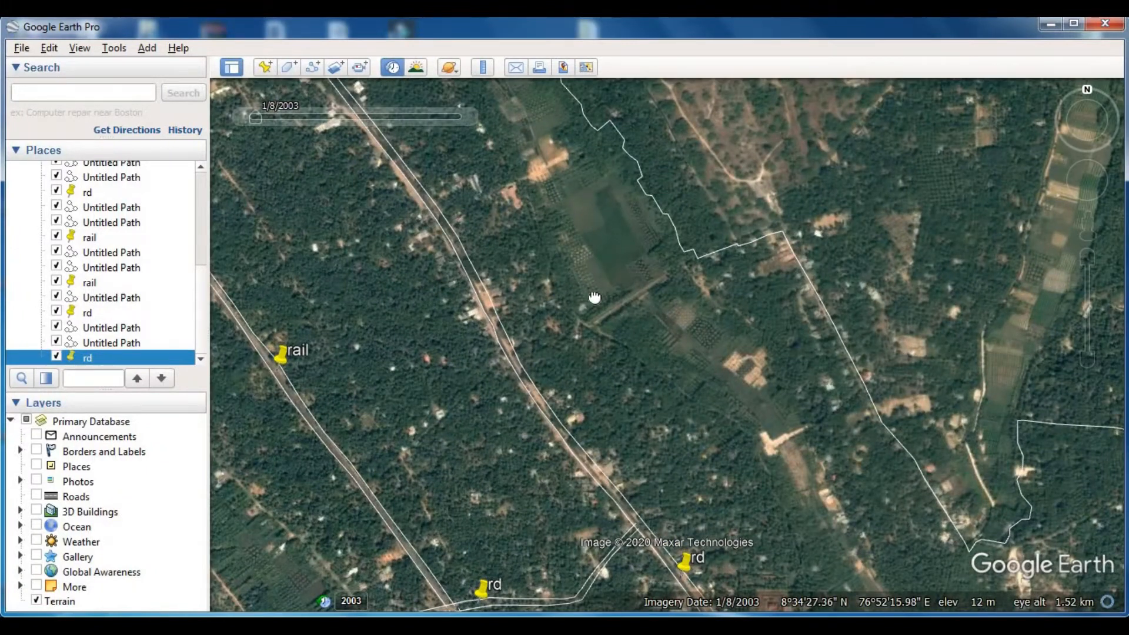
drag(594, 298, 615, 324)
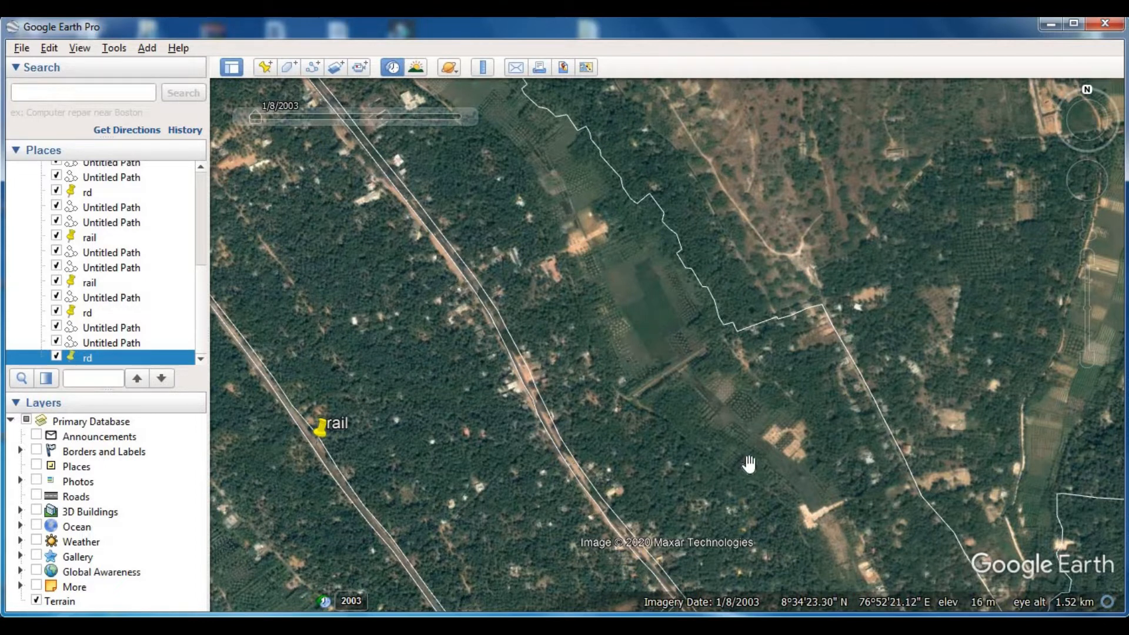
drag(744, 461, 672, 341)
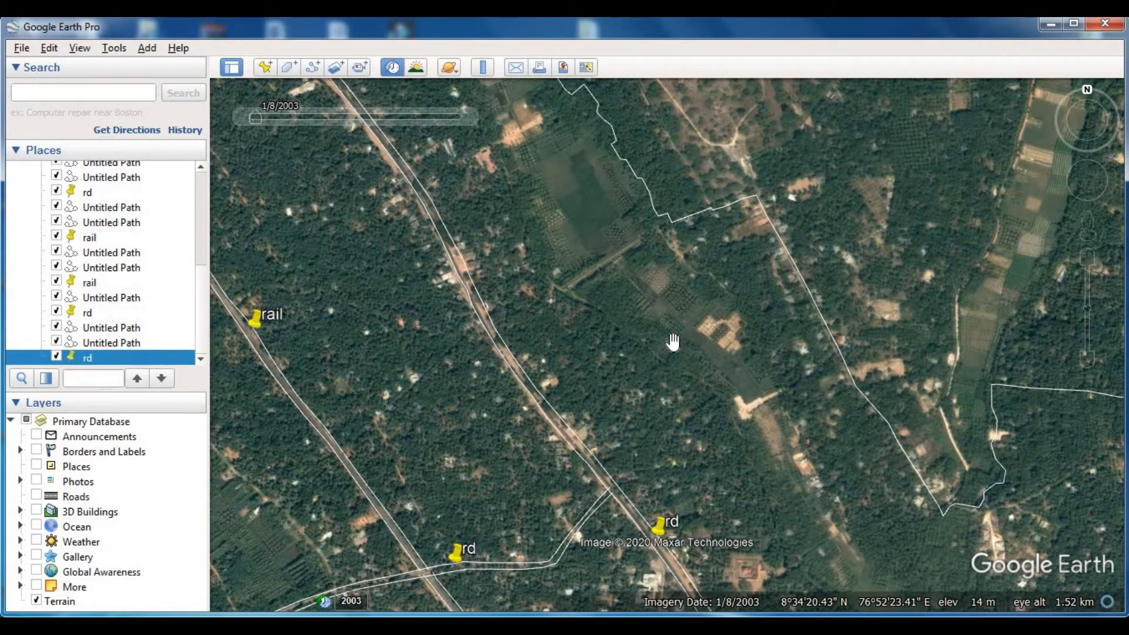
drag(774, 504, 737, 361)
- Survey the 2003 land cover between the western boundary and the railway, around the cross road and southern boundary corner
drag(625, 440, 843, 325)
drag(494, 458, 559, 424)
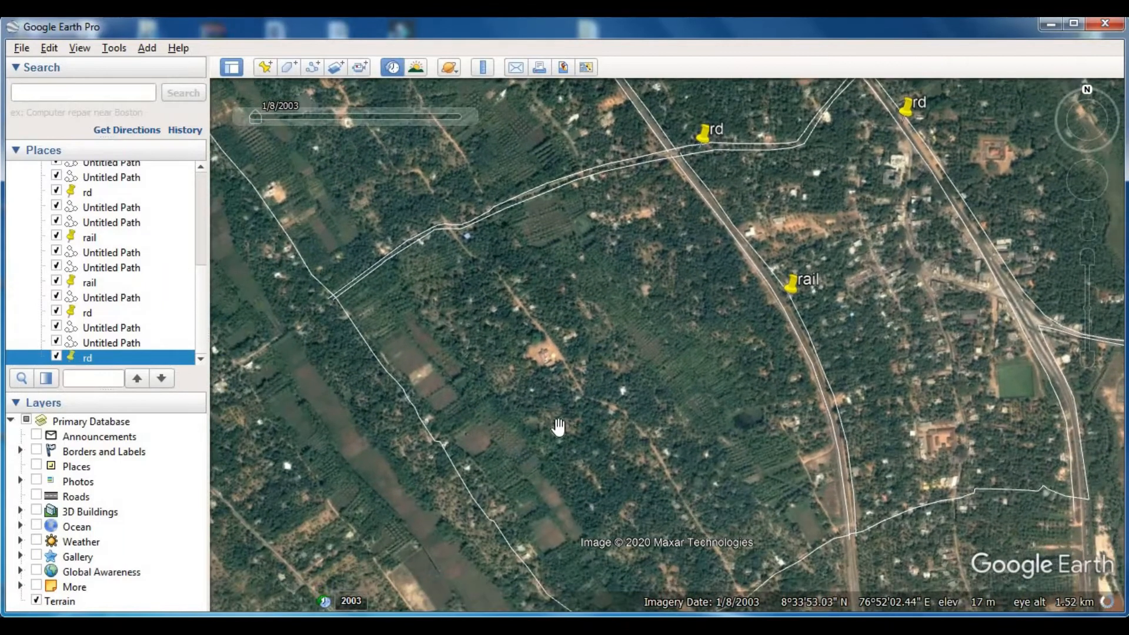
scroll(559, 424, down, 2)
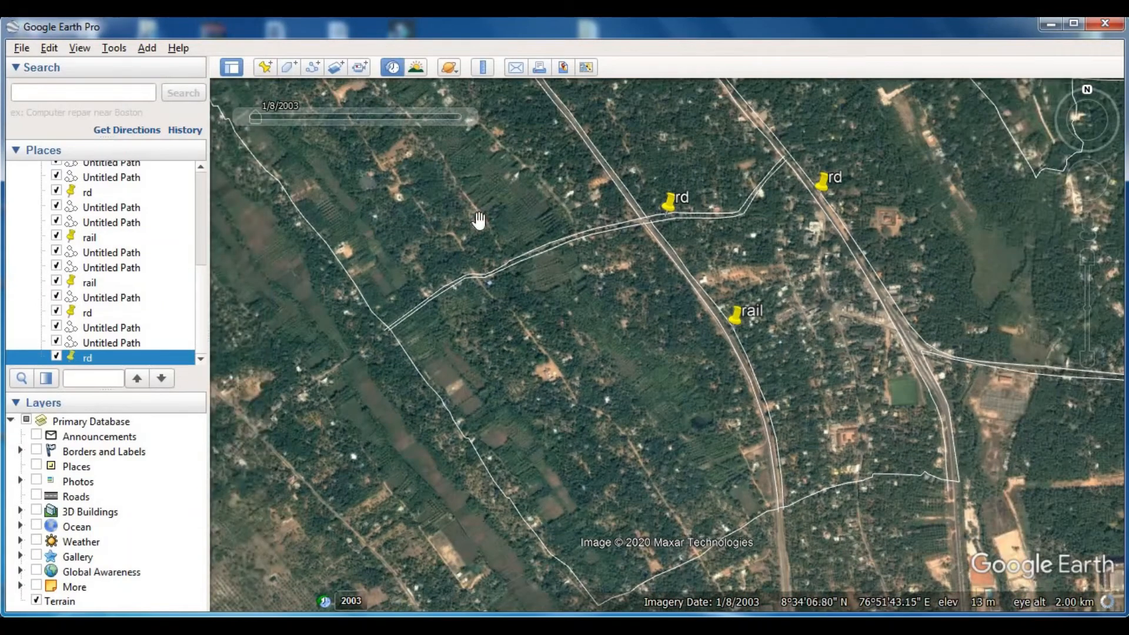
drag(623, 368, 625, 341)
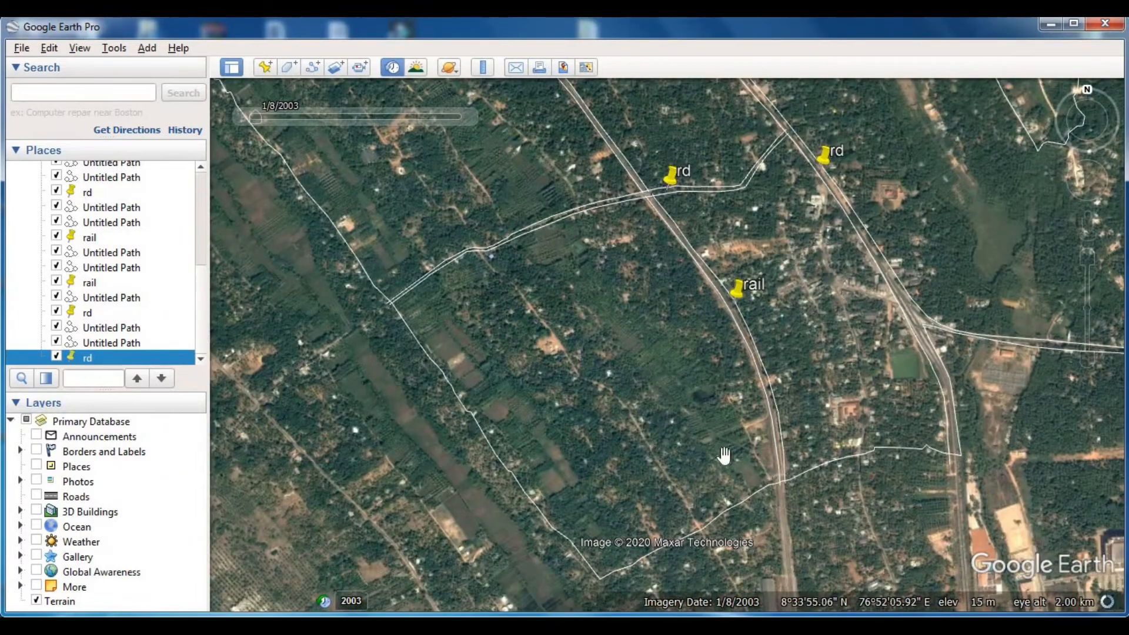
scroll(611, 297, down, 2)
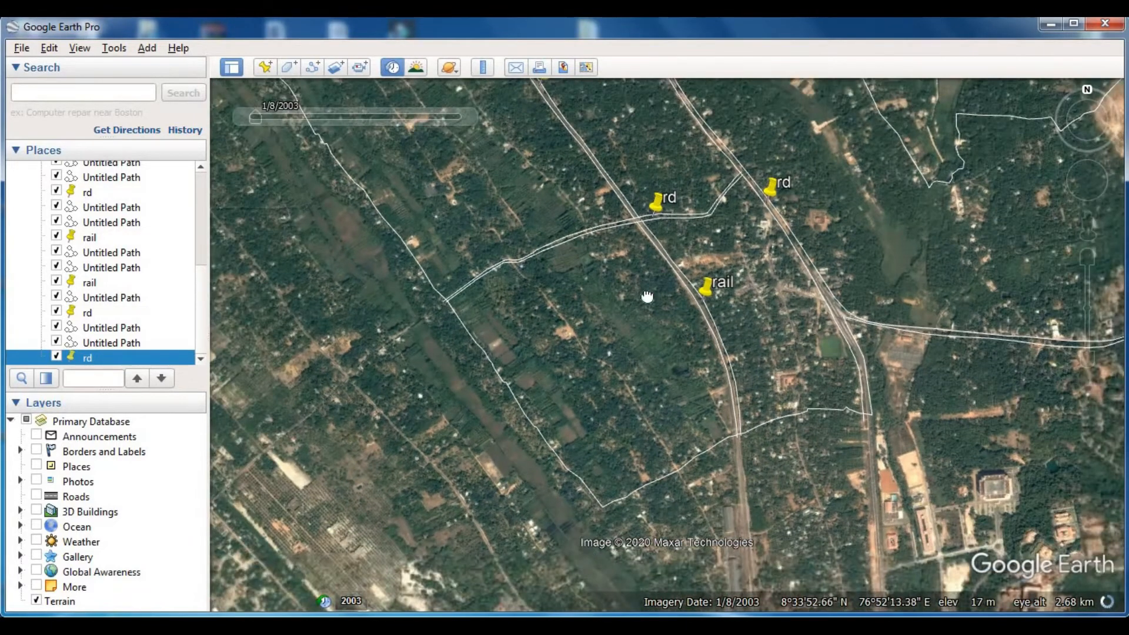
drag(648, 295, 625, 459)
drag(721, 332, 641, 409)
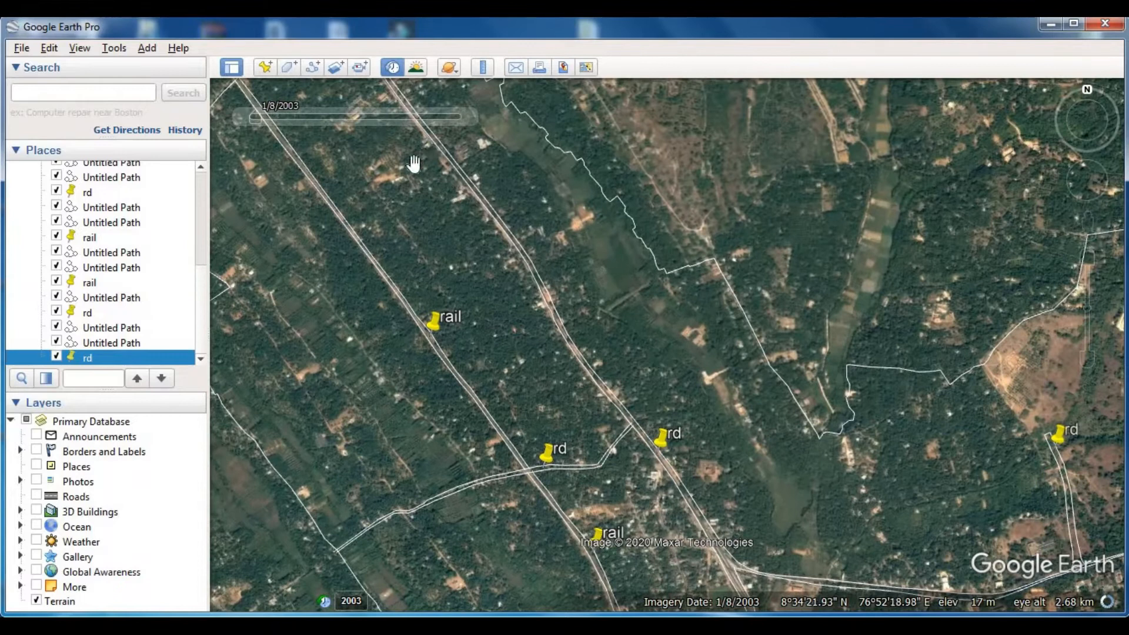
- Return to the current imagery and survey the built-up area and former field strip around the main road junction
mouse_move(244, 115)
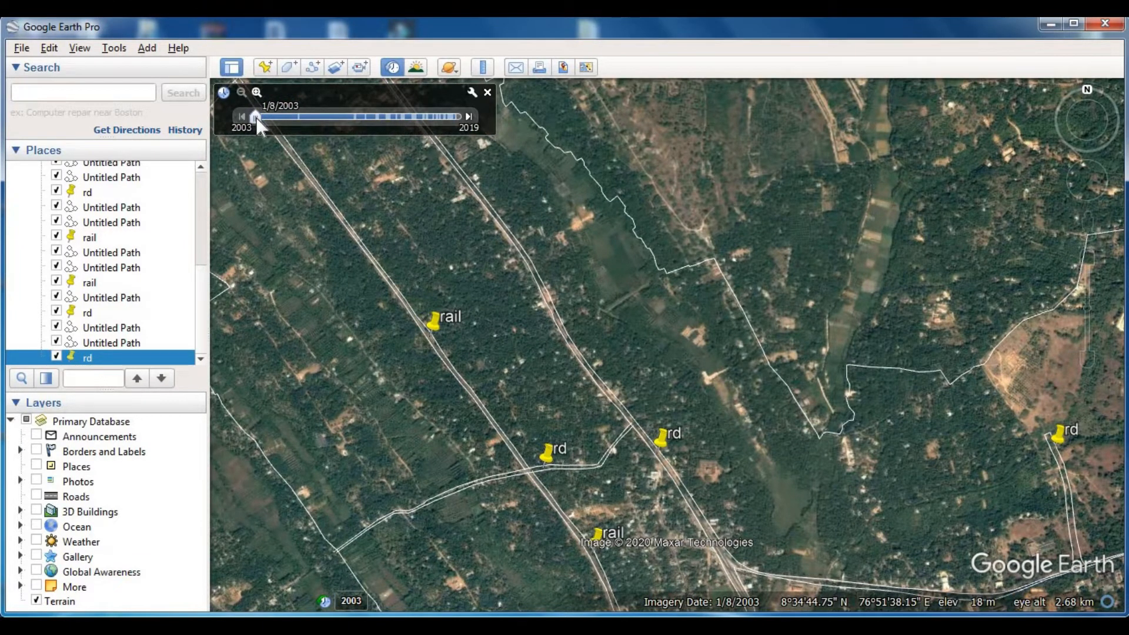
drag(255, 118, 474, 127)
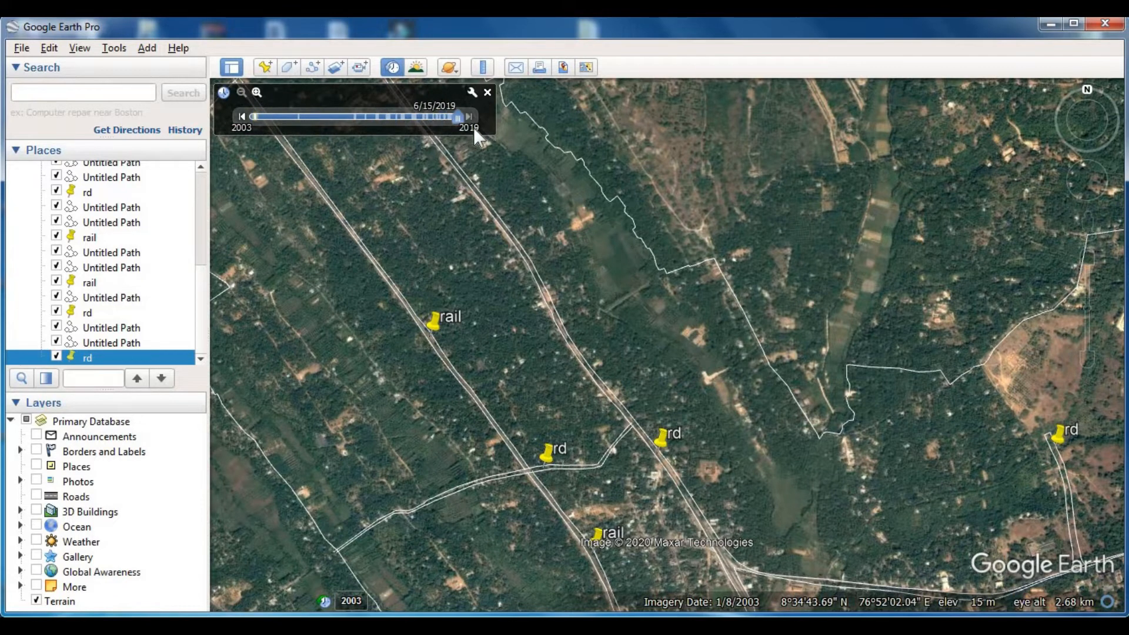
click(487, 93)
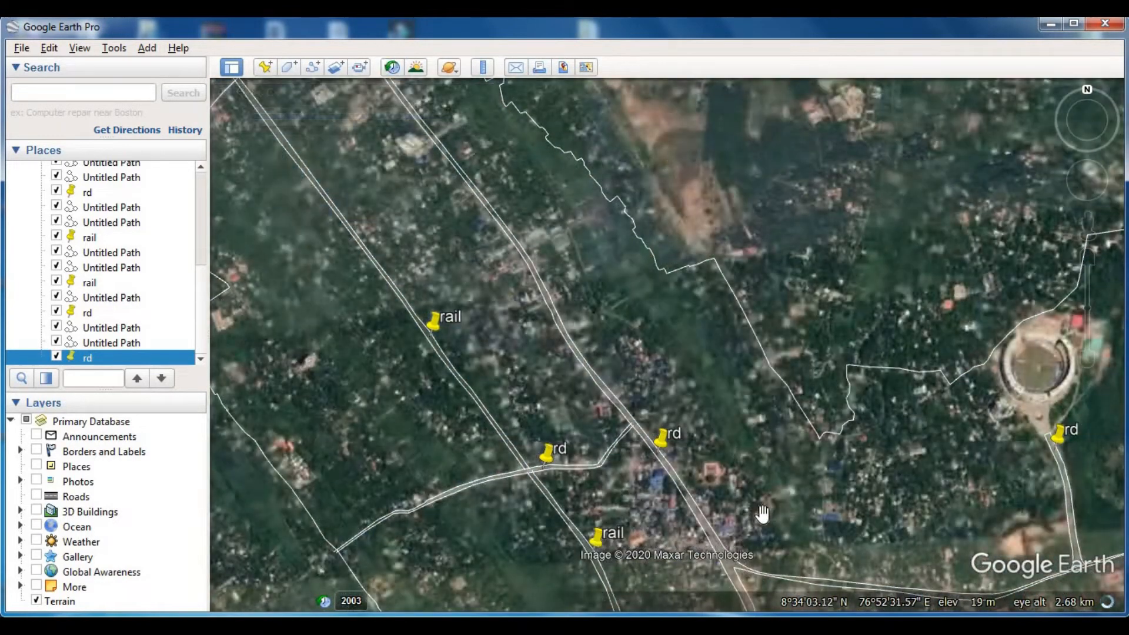
drag(730, 447, 720, 316)
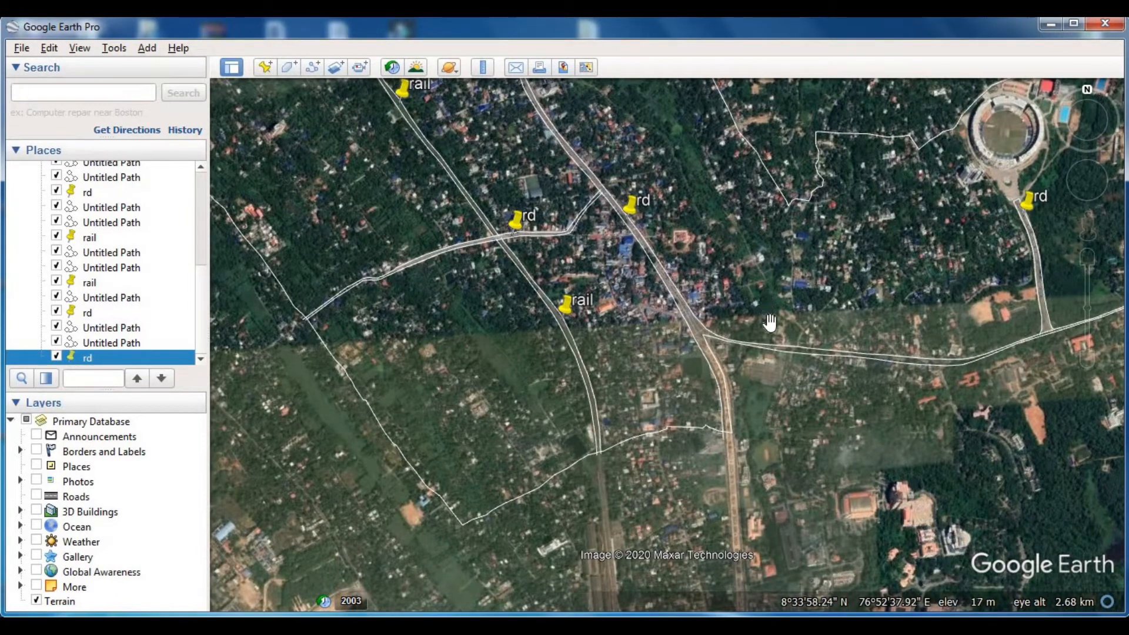
drag(772, 334, 744, 409)
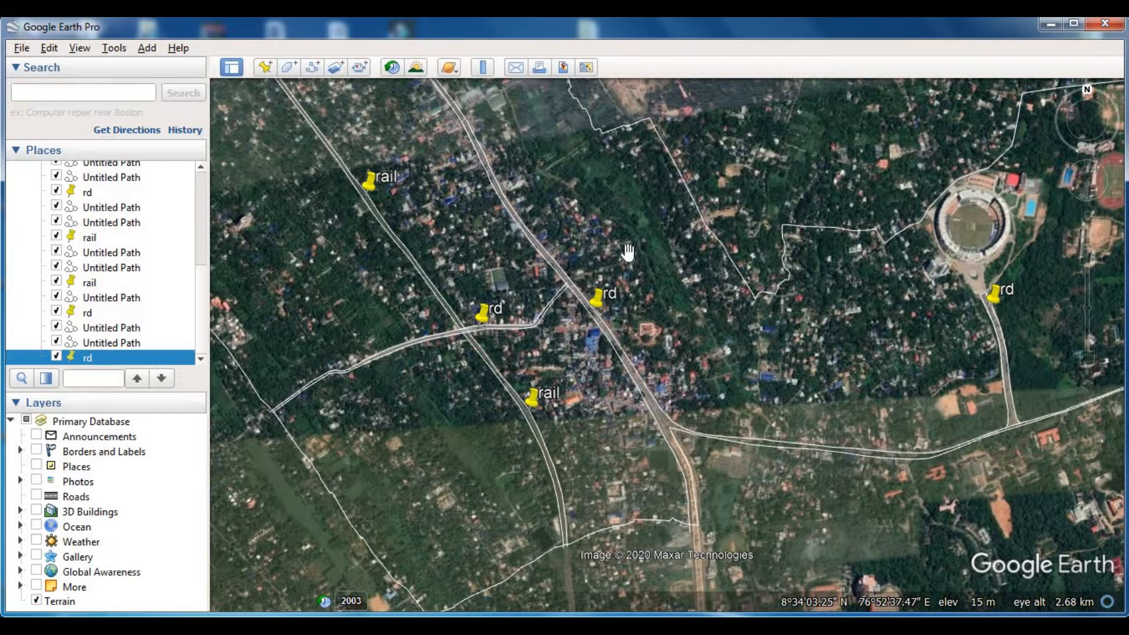
drag(609, 231, 673, 331)
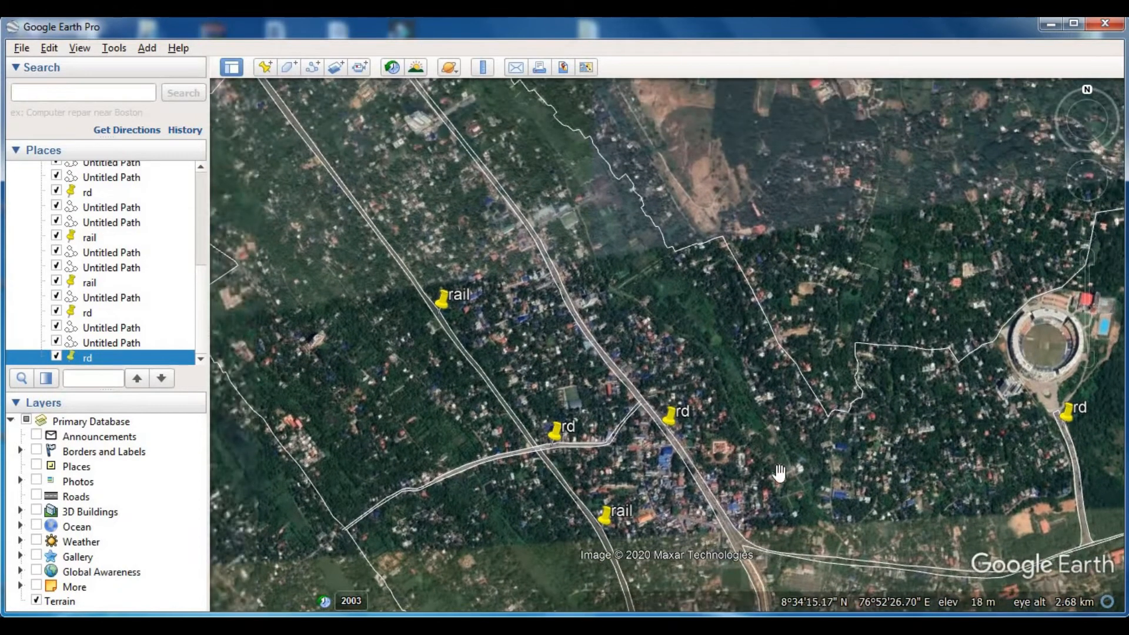
drag(772, 477, 703, 374)
scroll(743, 422, up, 3)
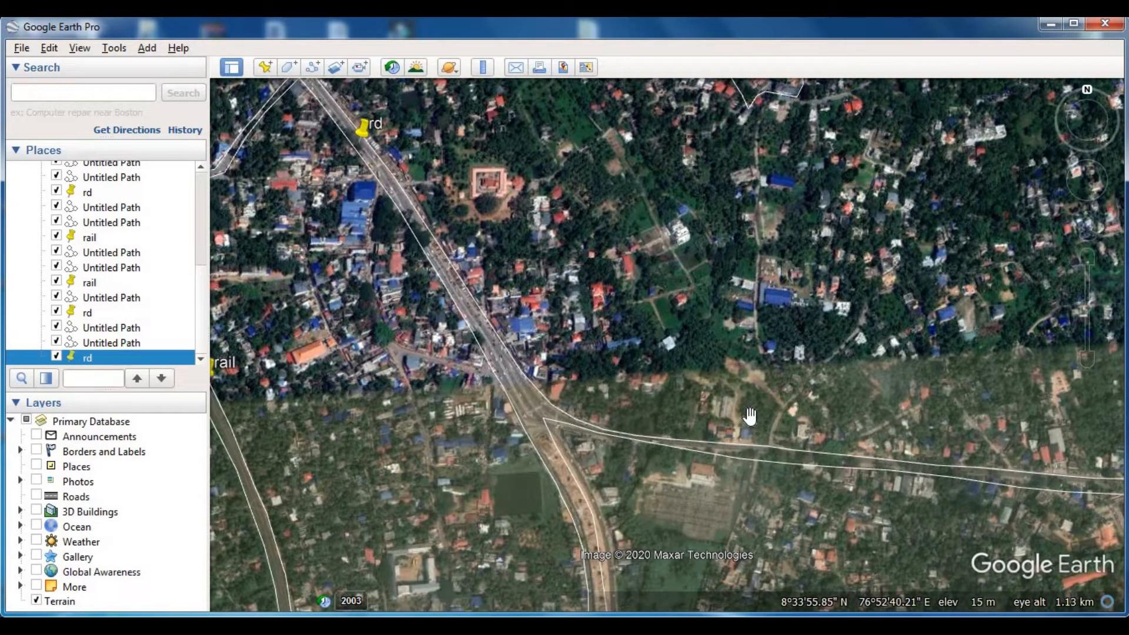
- Show the 1/8/2003 historical imagery again over the main road junction
click(312, 66)
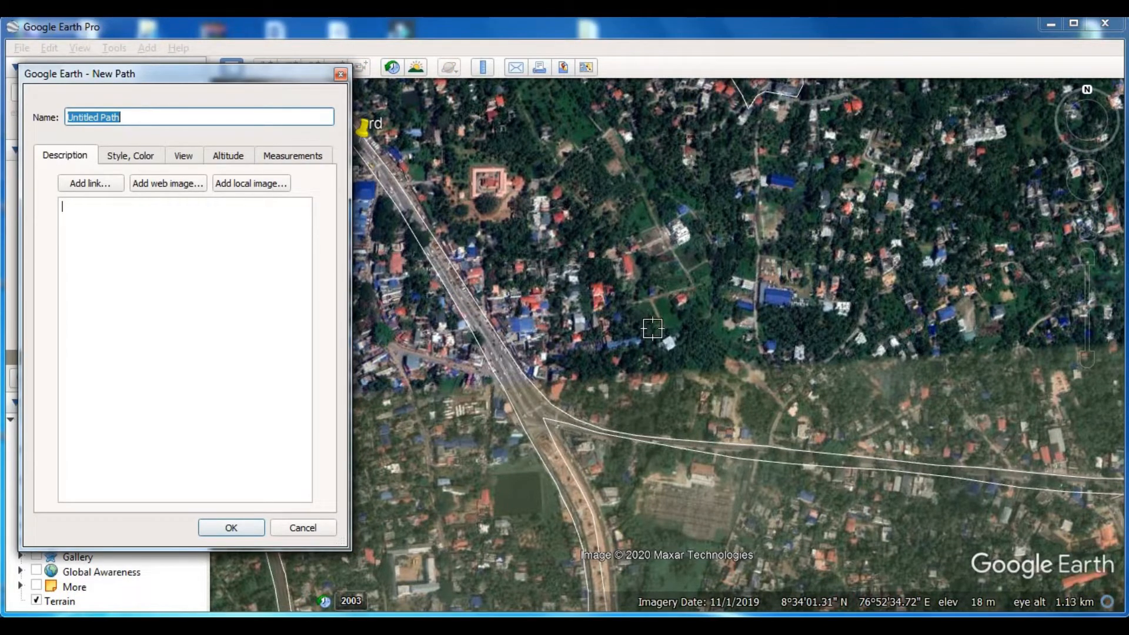
click(340, 75)
click(393, 68)
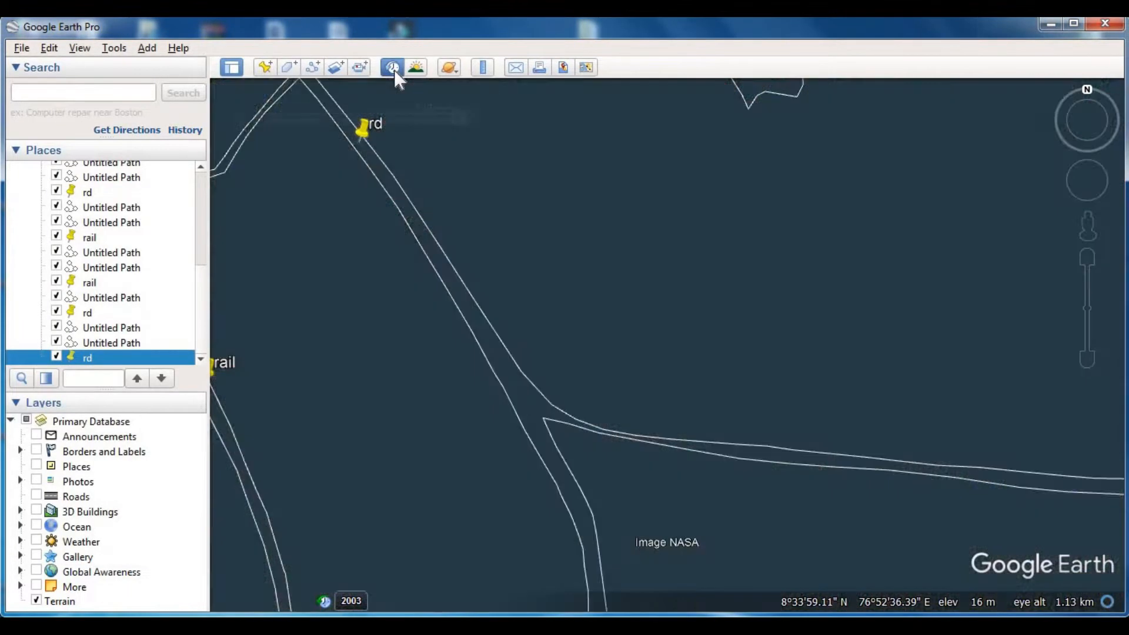
drag(457, 118, 249, 116)
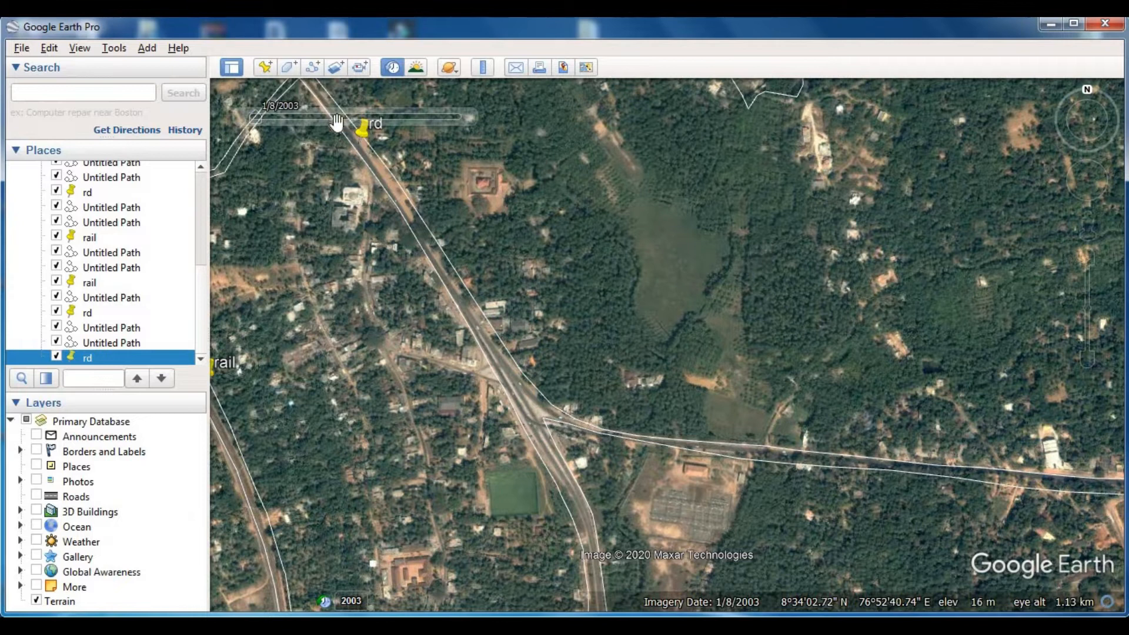
- Start a new path at the road just east of the main junction and trace north to the open field's western edge
click(312, 68)
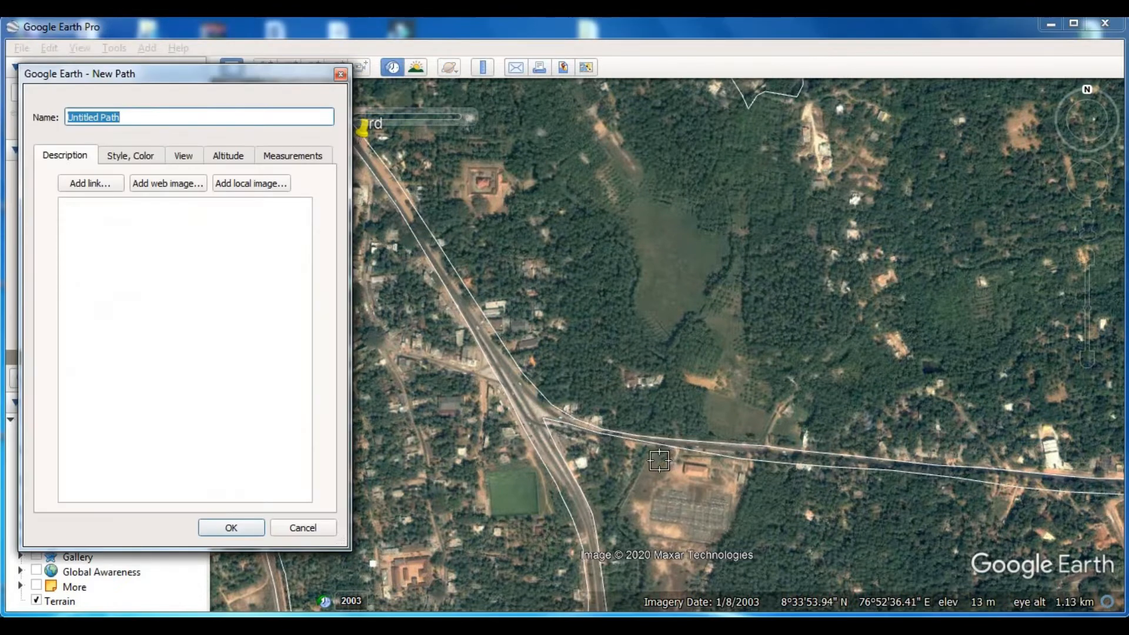
scroll(649, 440, up, 1)
scroll(650, 439, up, 3)
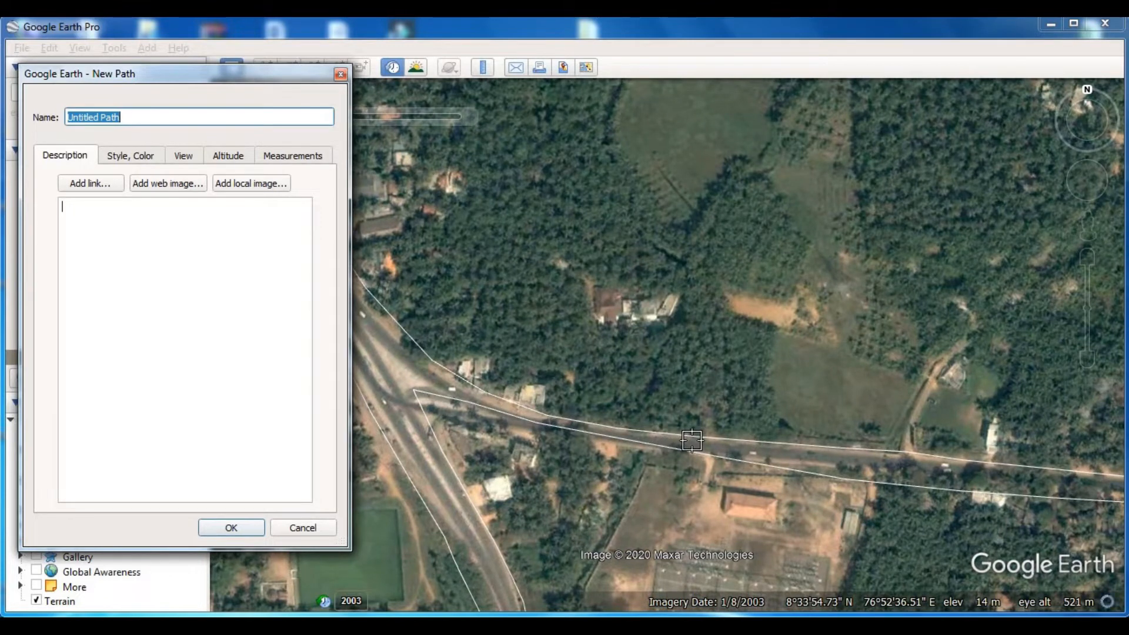
click(693, 442)
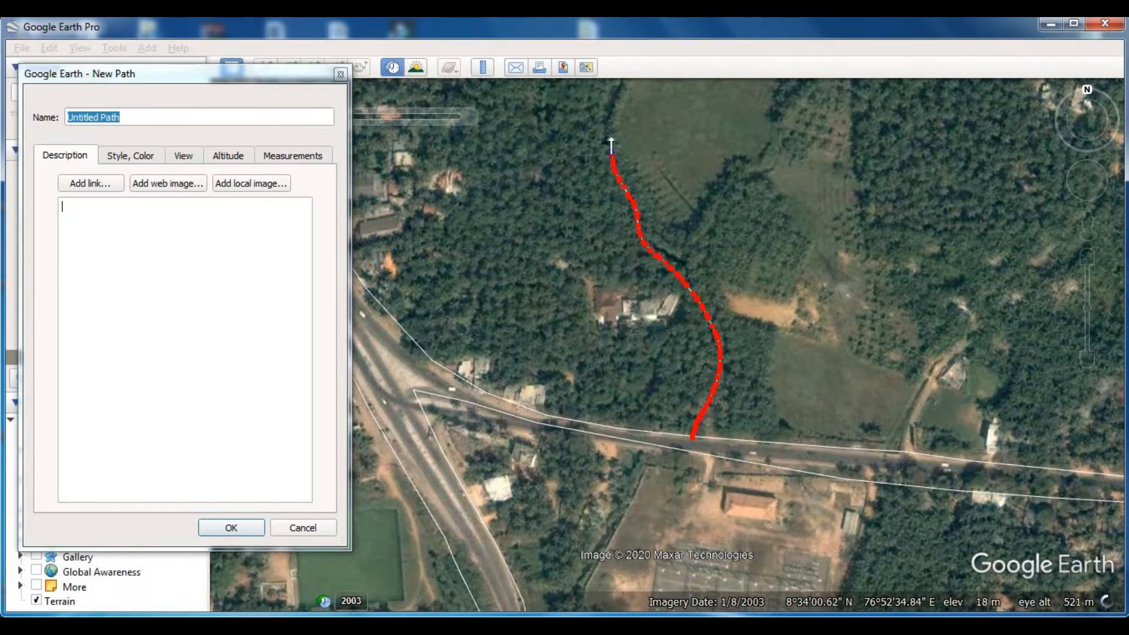
scroll(611, 148, down, 3)
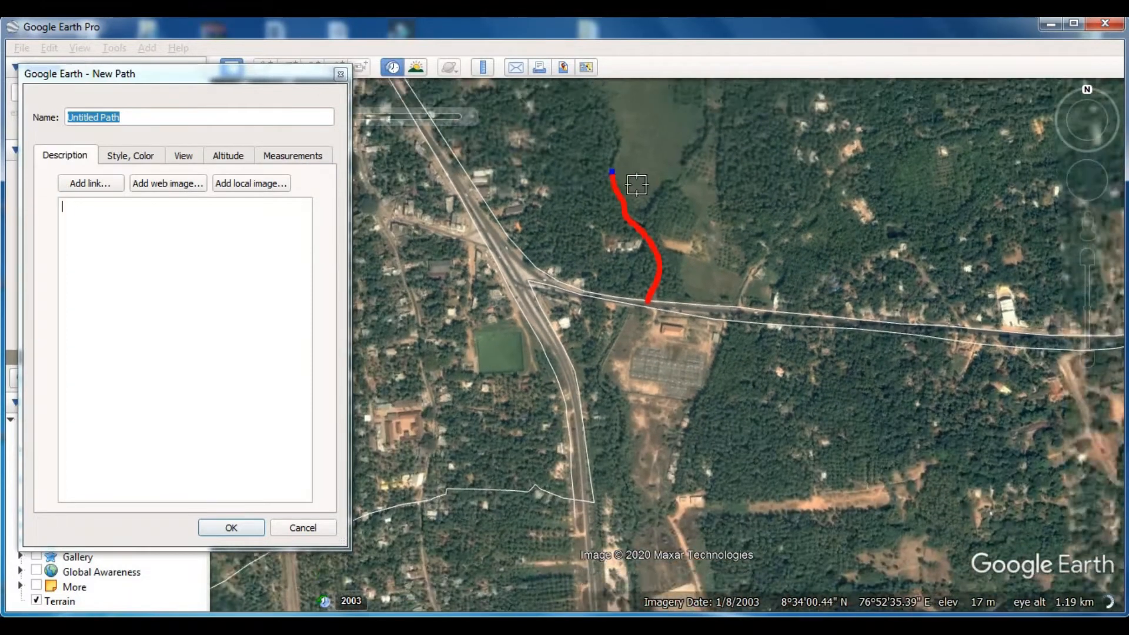
- Continue the path north-west along the western edge of the field strip to the northern boundary road and save it
drag(637, 185, 612, 438)
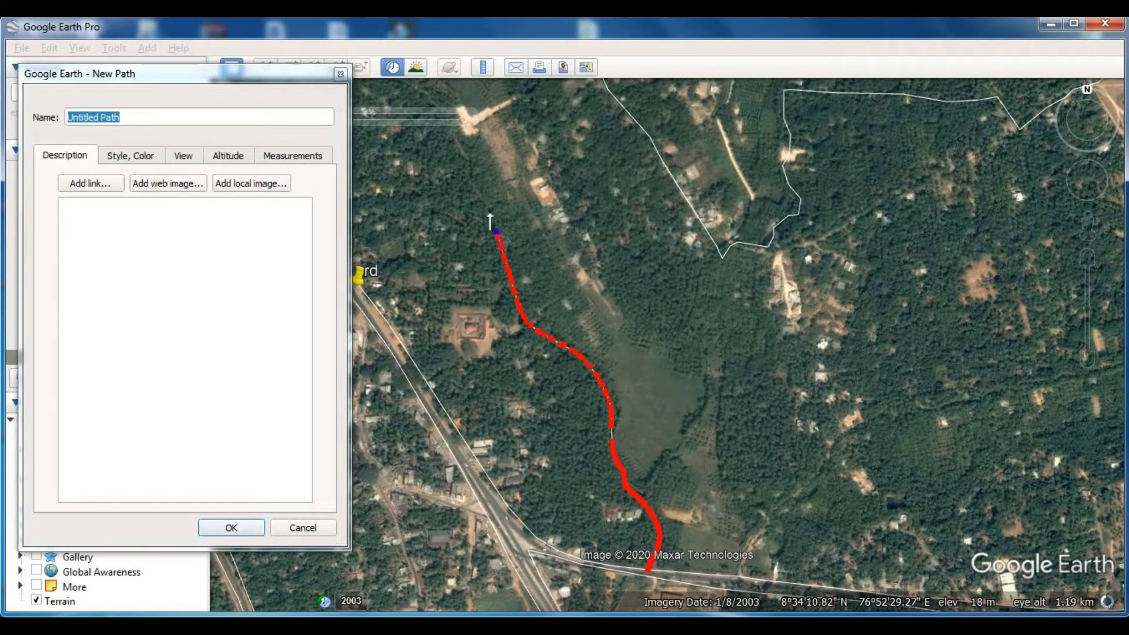
drag(472, 178, 738, 410)
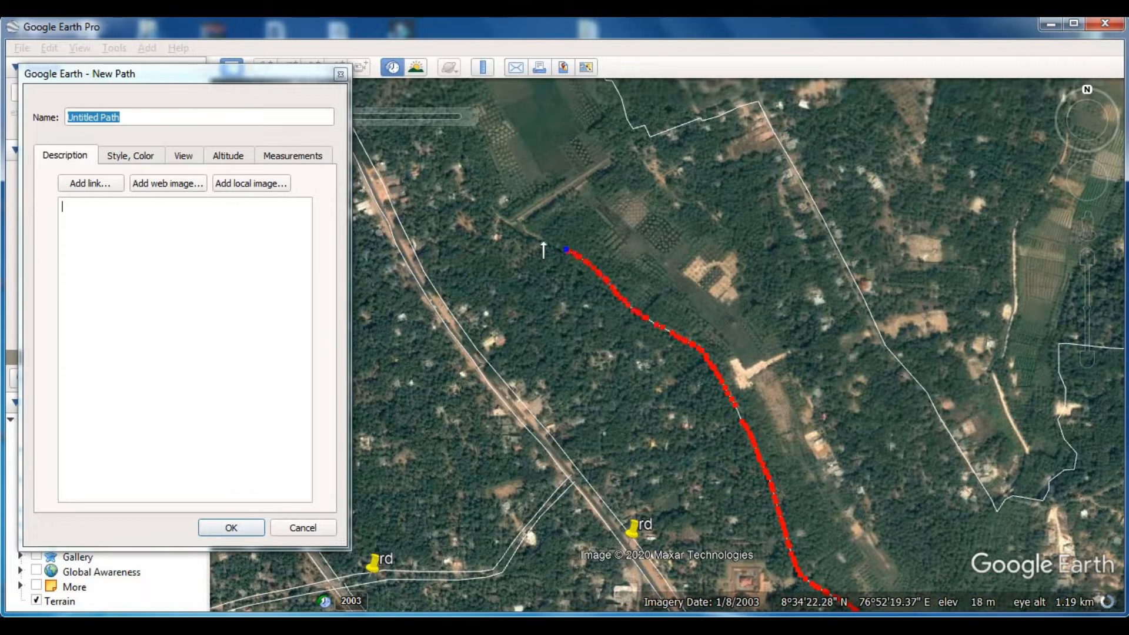
drag(518, 236, 730, 497)
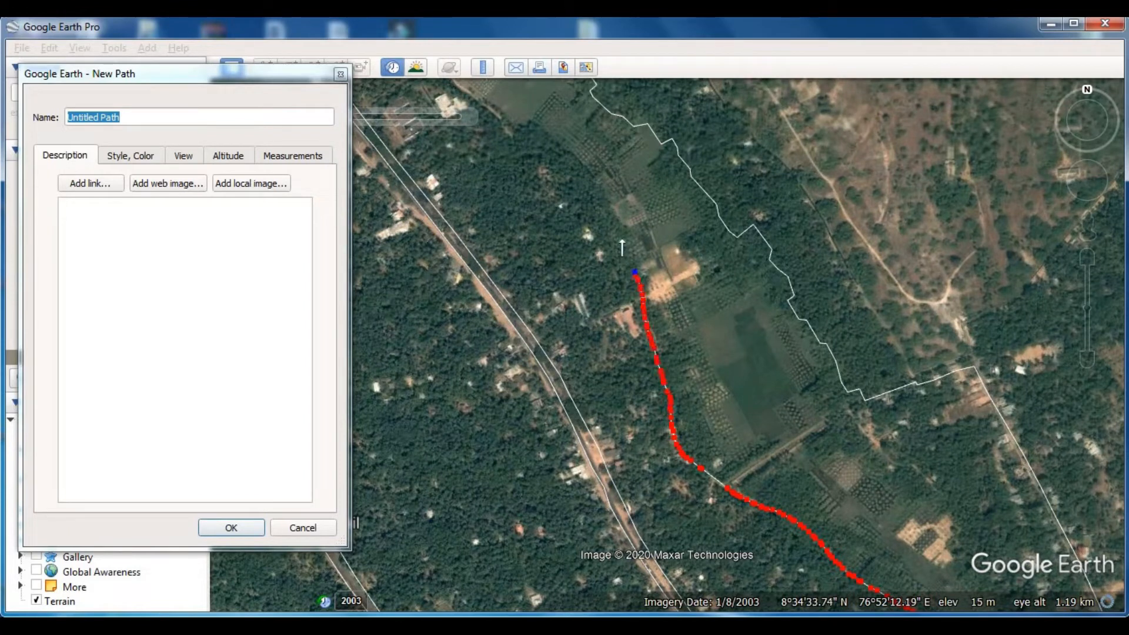
mouse_move(604, 202)
mouse_down()
mouse_move(695, 185)
mouse_move(743, 357)
mouse_move(721, 343)
mouse_up()
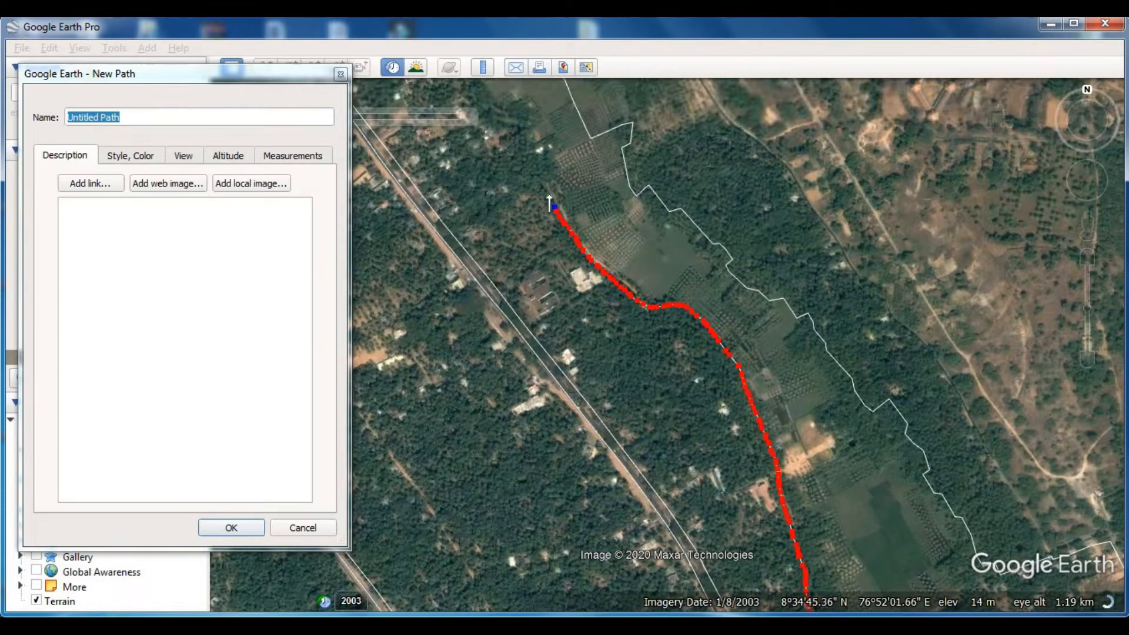
drag(513, 121, 623, 356)
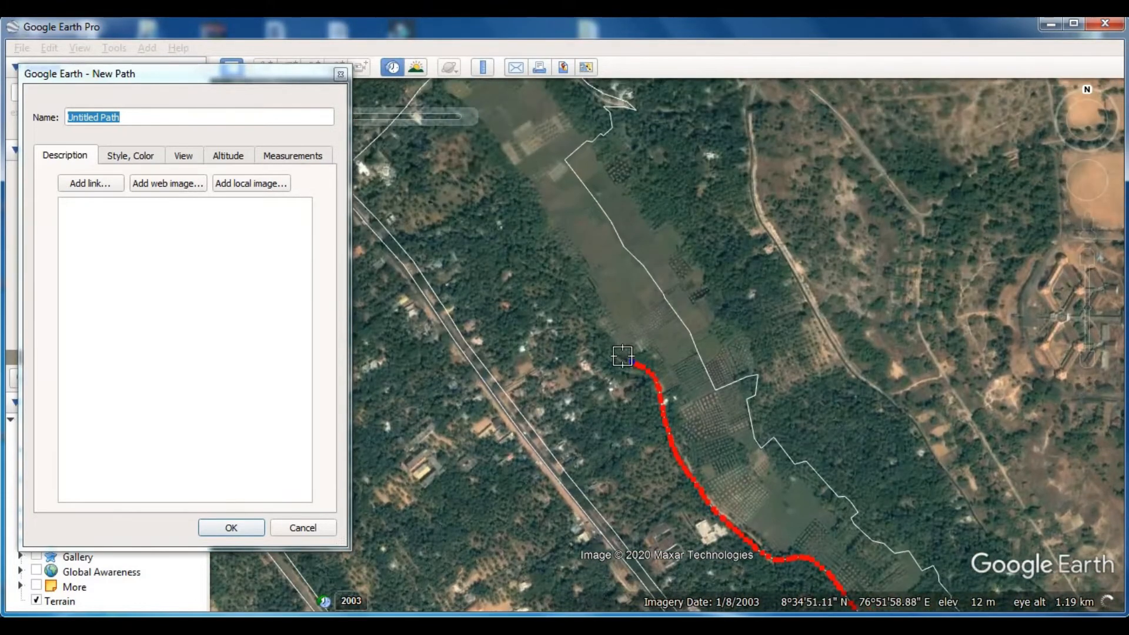
drag(516, 170, 730, 351)
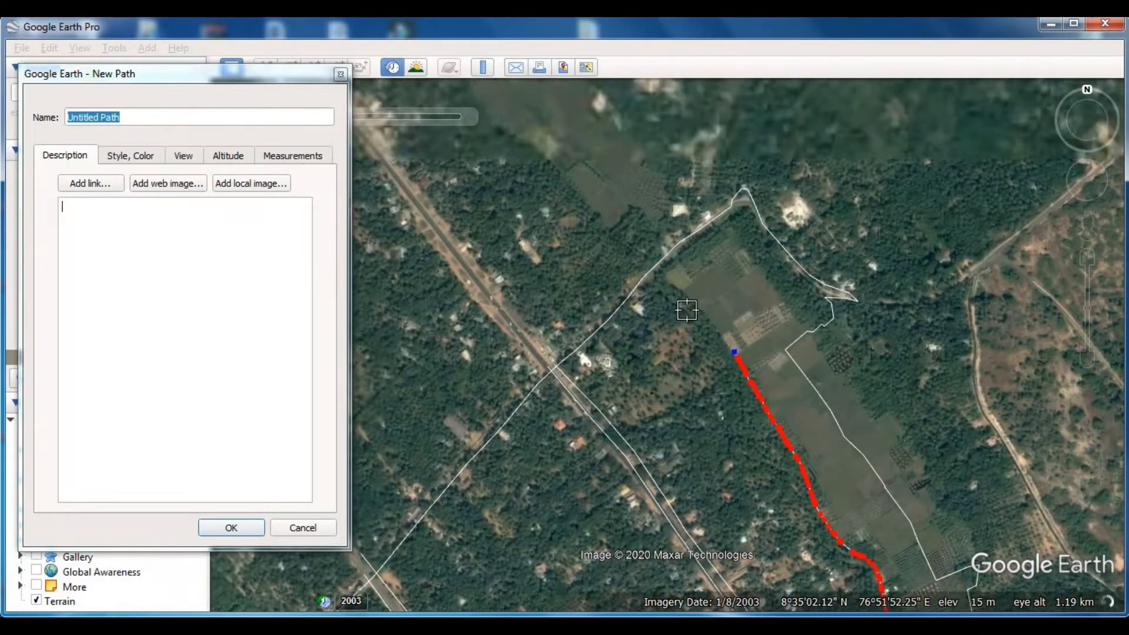
click(649, 250)
click(231, 528)
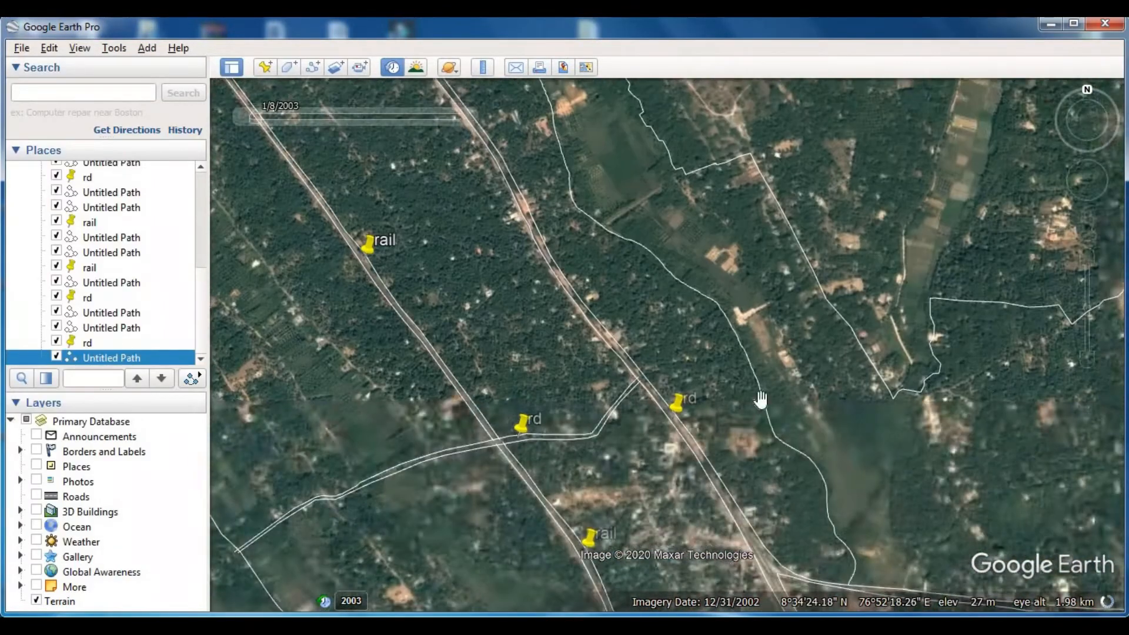
- Trace and save a new path from the main road just east of the field strip north-east to the labelled side road
drag(761, 400, 646, 353)
scroll(812, 433, up, 2)
drag(769, 429, 677, 339)
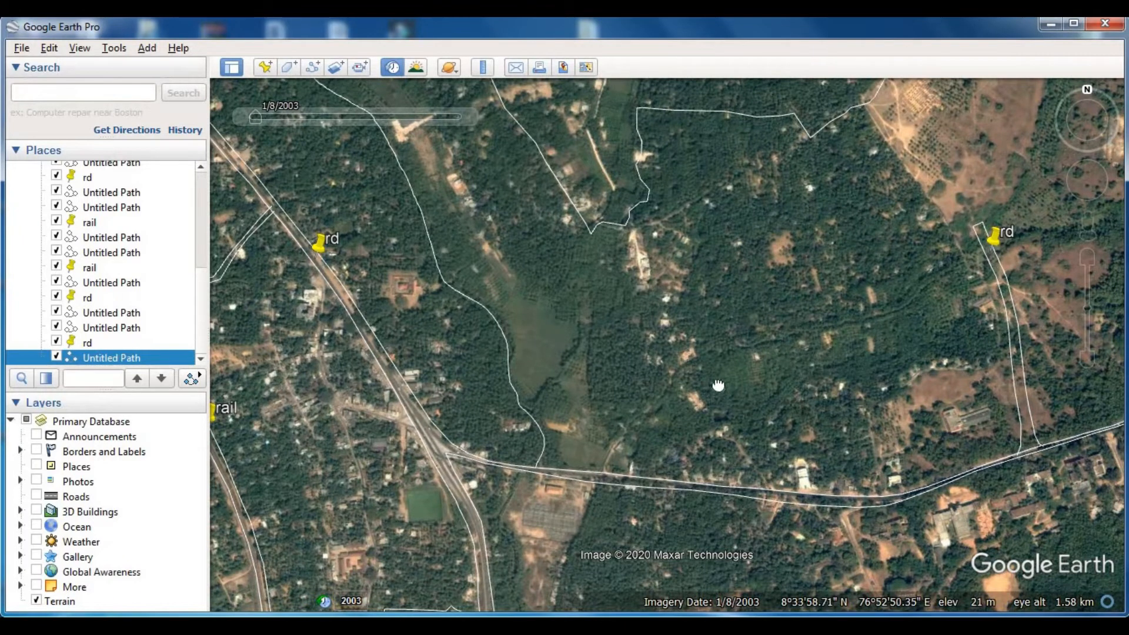
drag(671, 375, 634, 341)
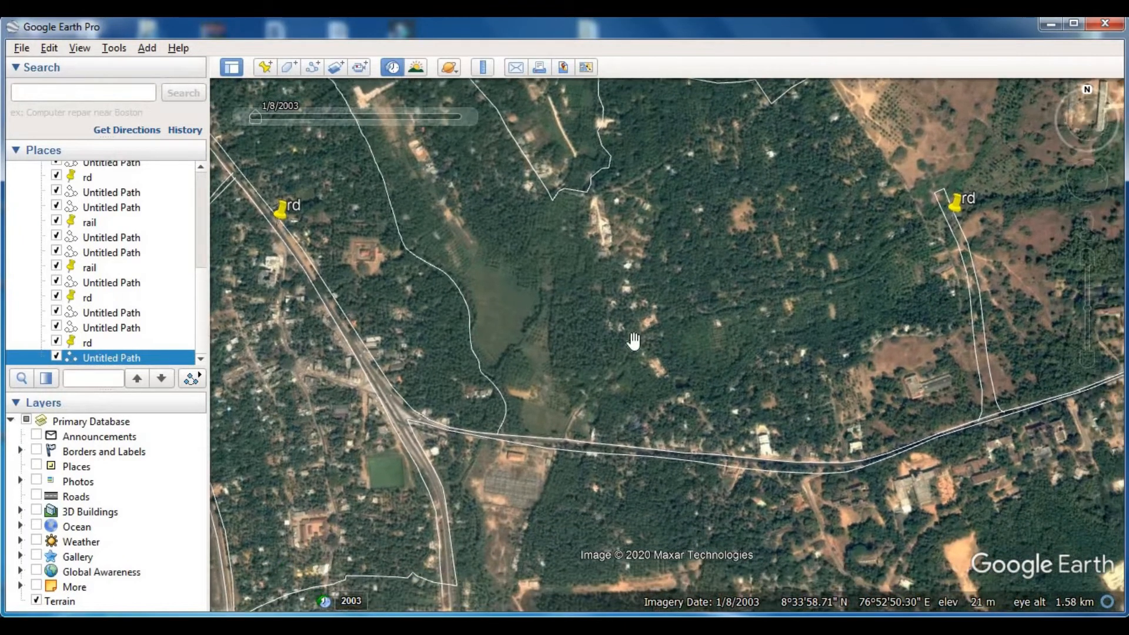
click(313, 67)
click(602, 448)
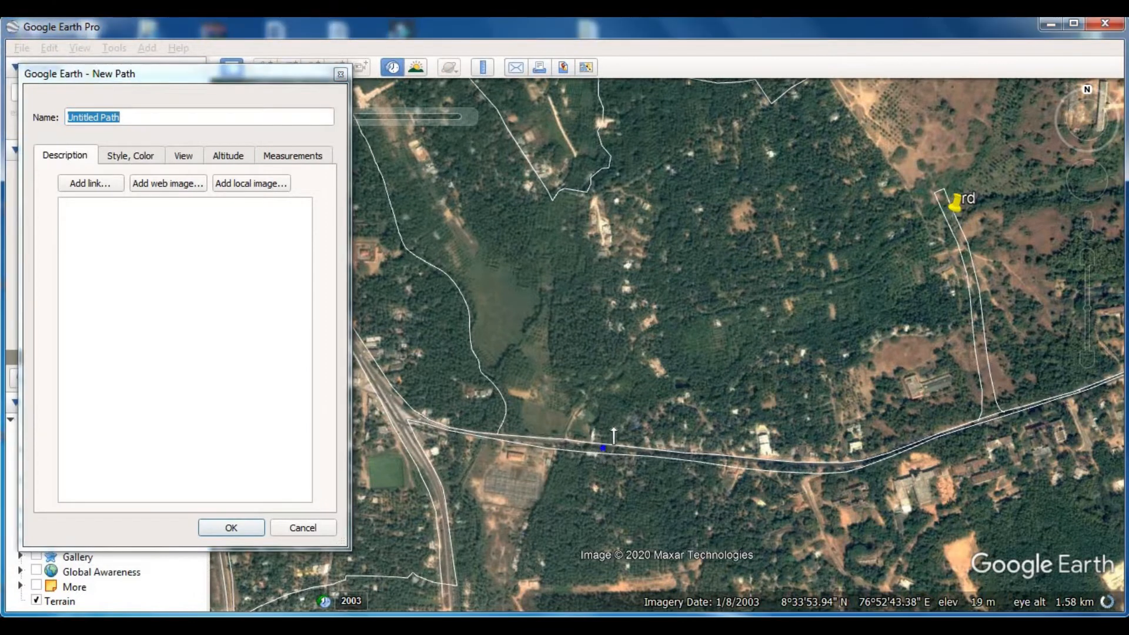
drag(831, 361, 942, 324)
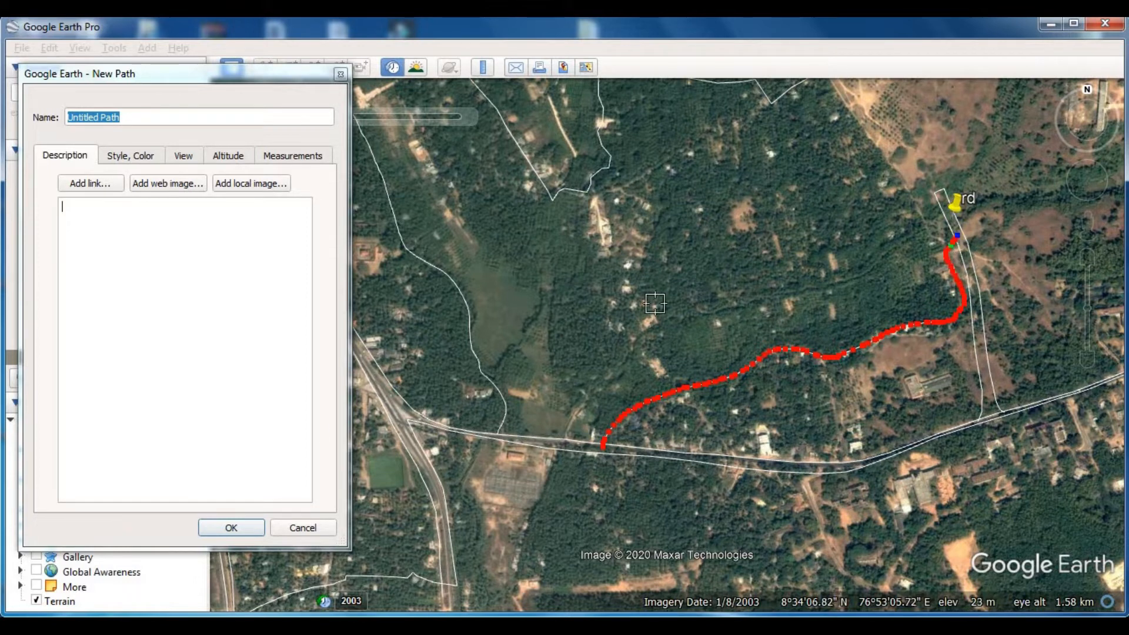
click(252, 521)
- Trace and save a path around the forked green strip north-east of the side road, covering its eastern and northern arms
drag(863, 289, 630, 353)
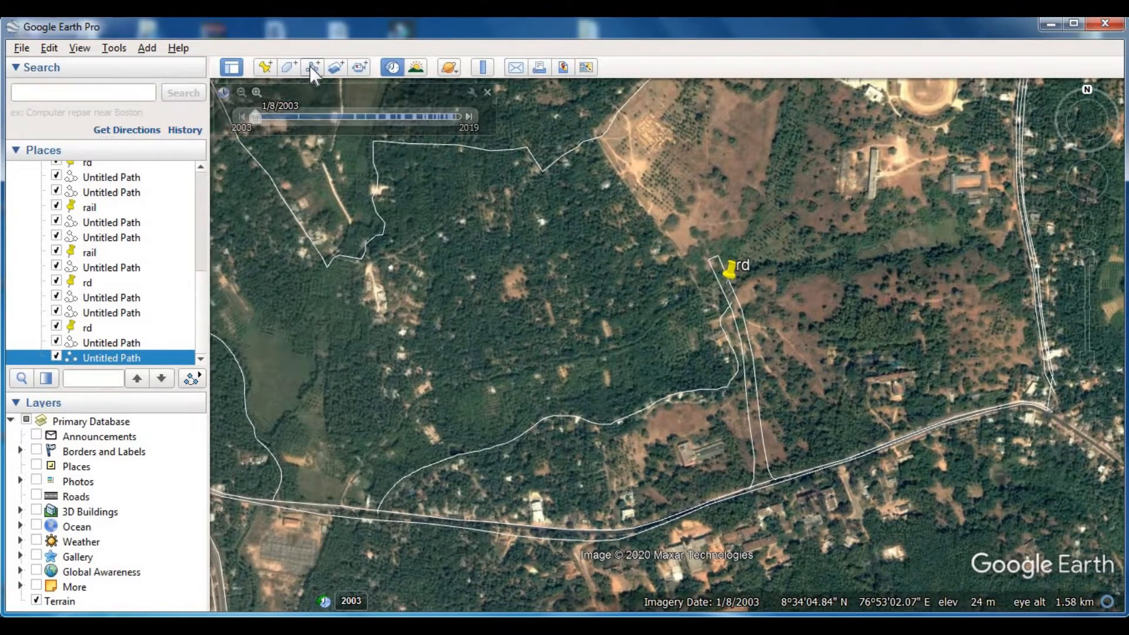
click(311, 68)
click(729, 293)
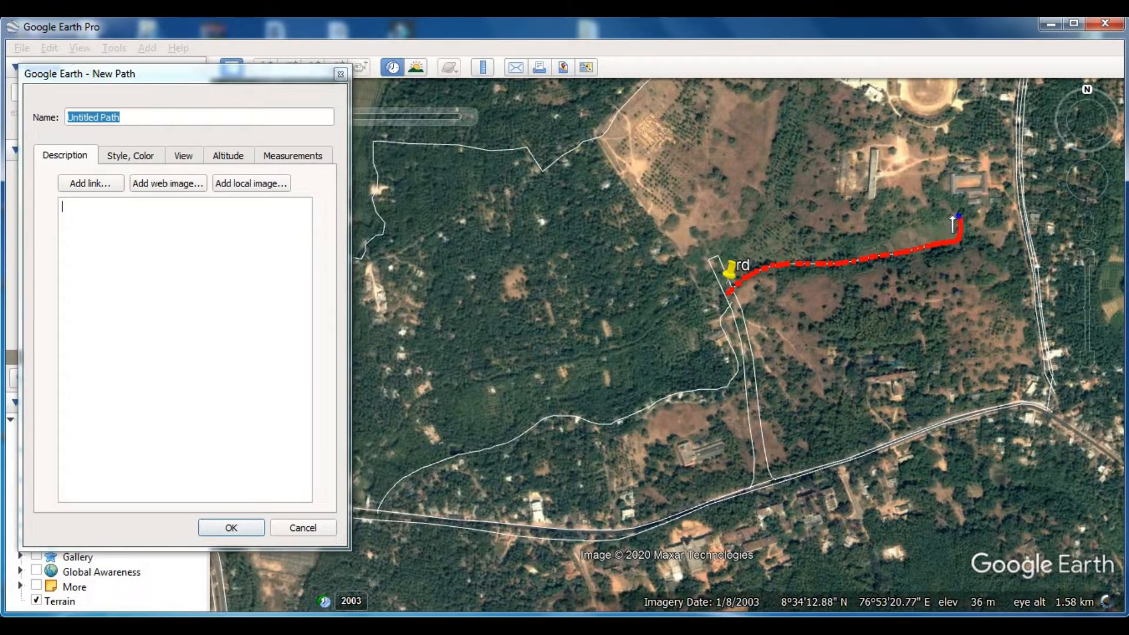
drag(830, 241, 793, 231)
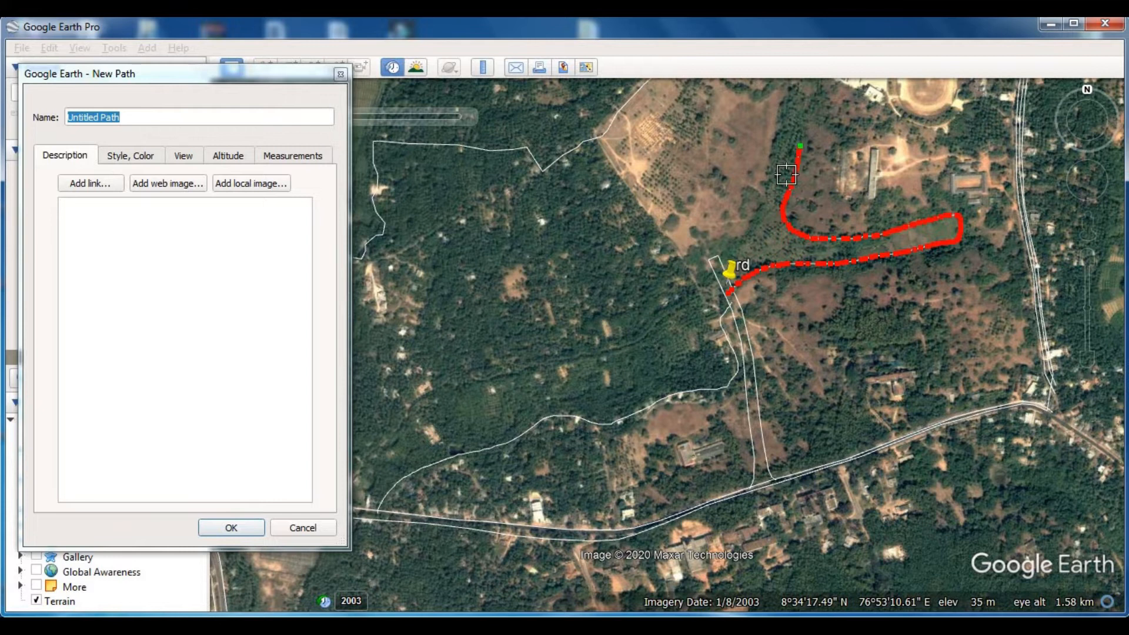
key(Up)
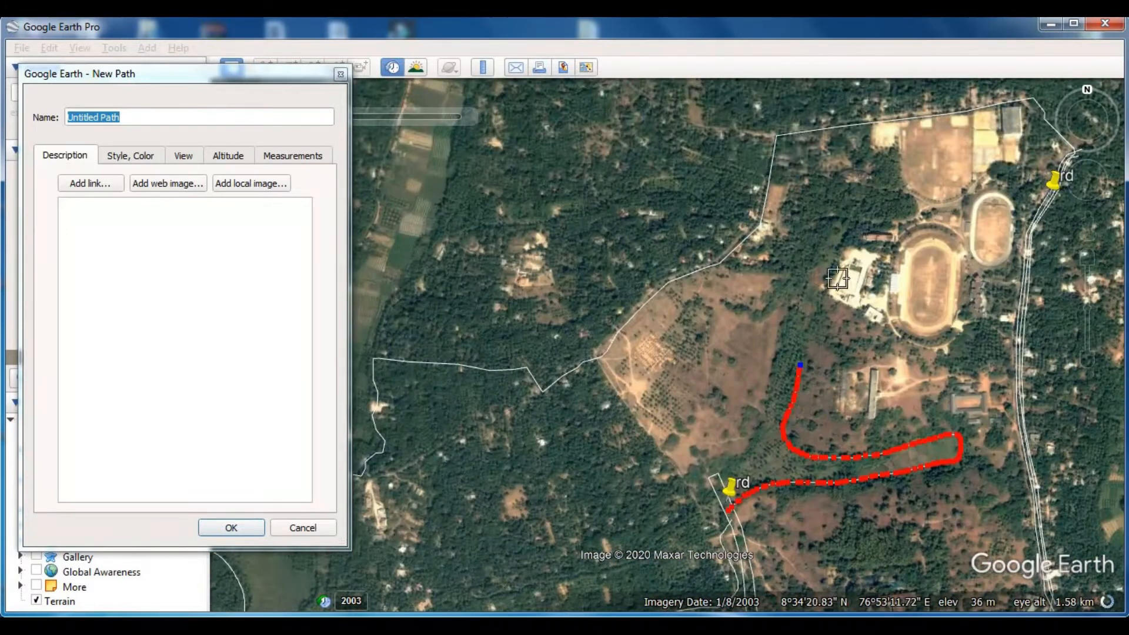
click(855, 229)
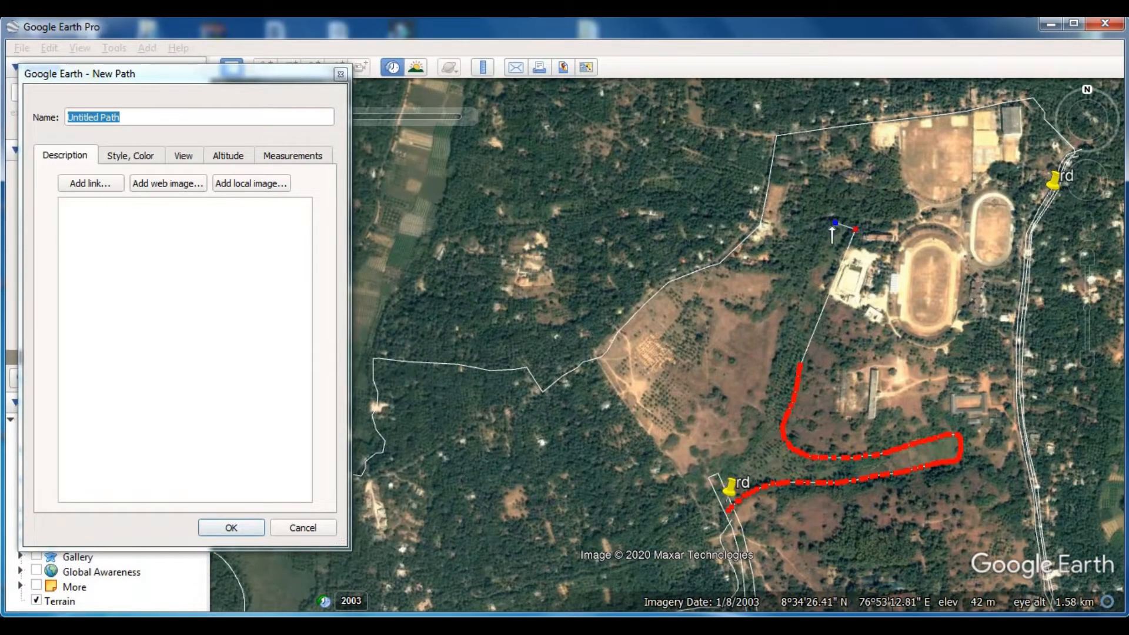
click(762, 420)
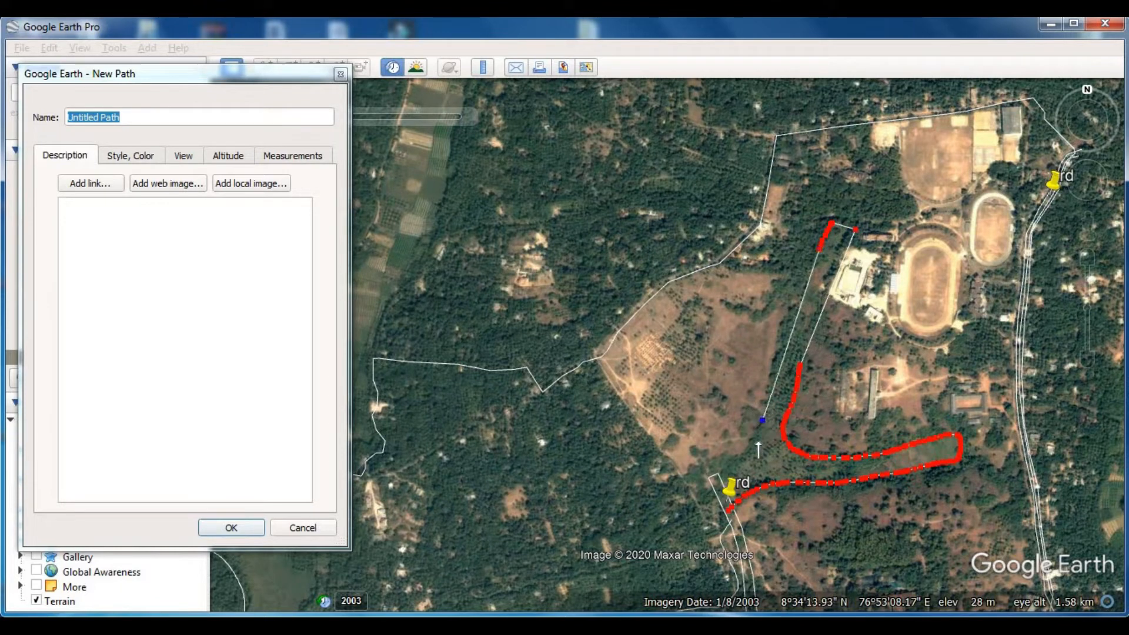
click(734, 476)
click(238, 529)
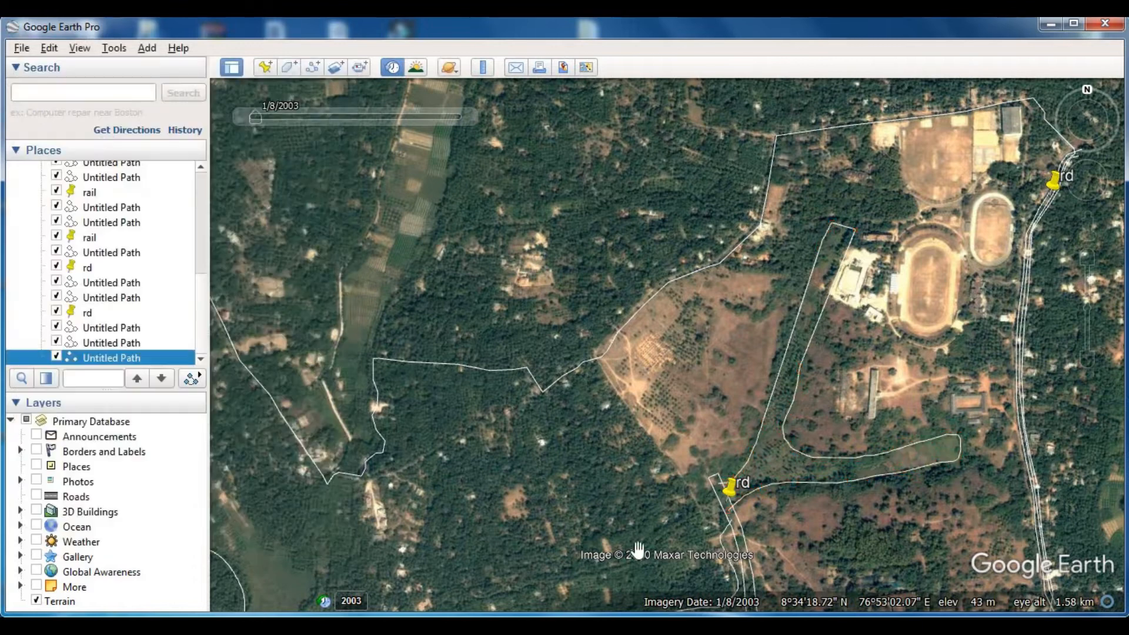
- Start a new path at the labelled end of the side road and trace south-west, curving north along the field's eastern edge
drag(646, 520, 718, 280)
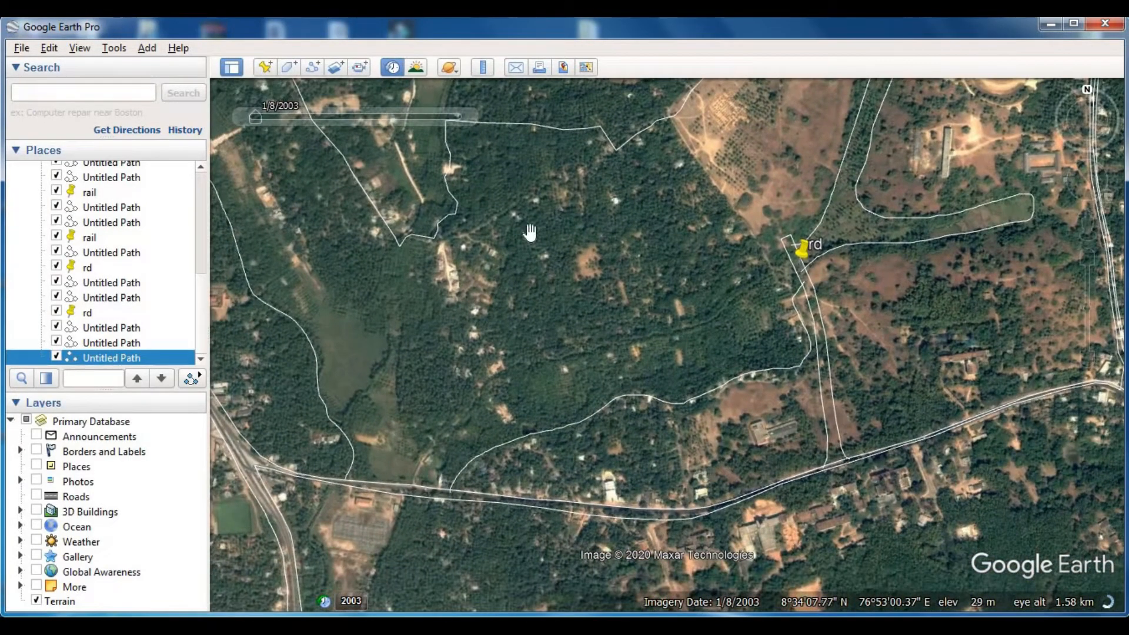
click(311, 67)
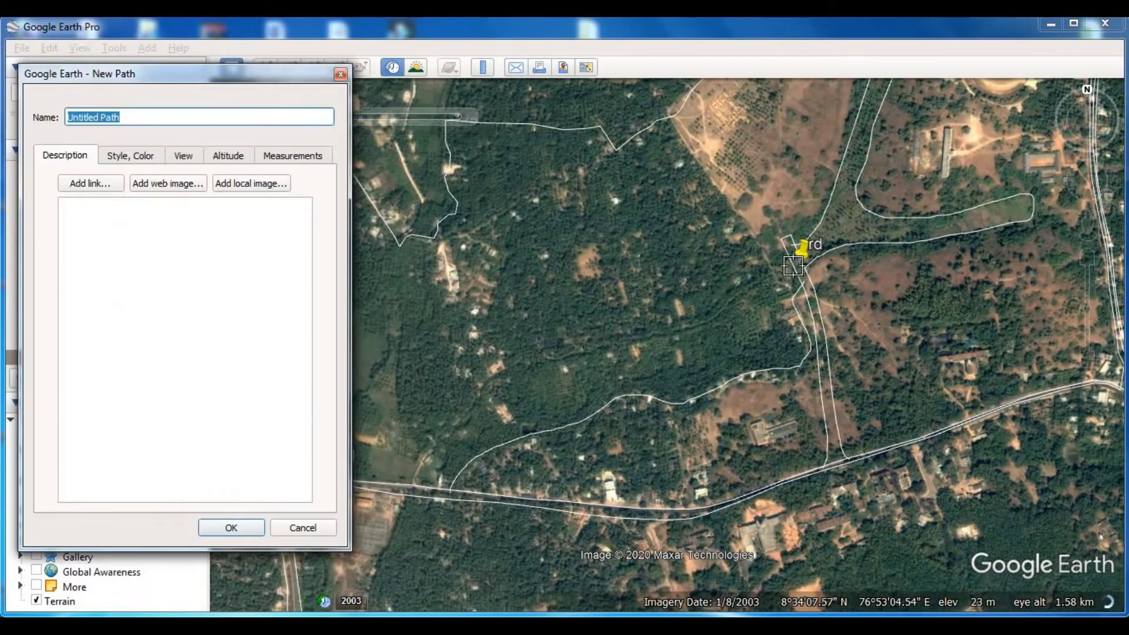
drag(794, 259, 729, 300)
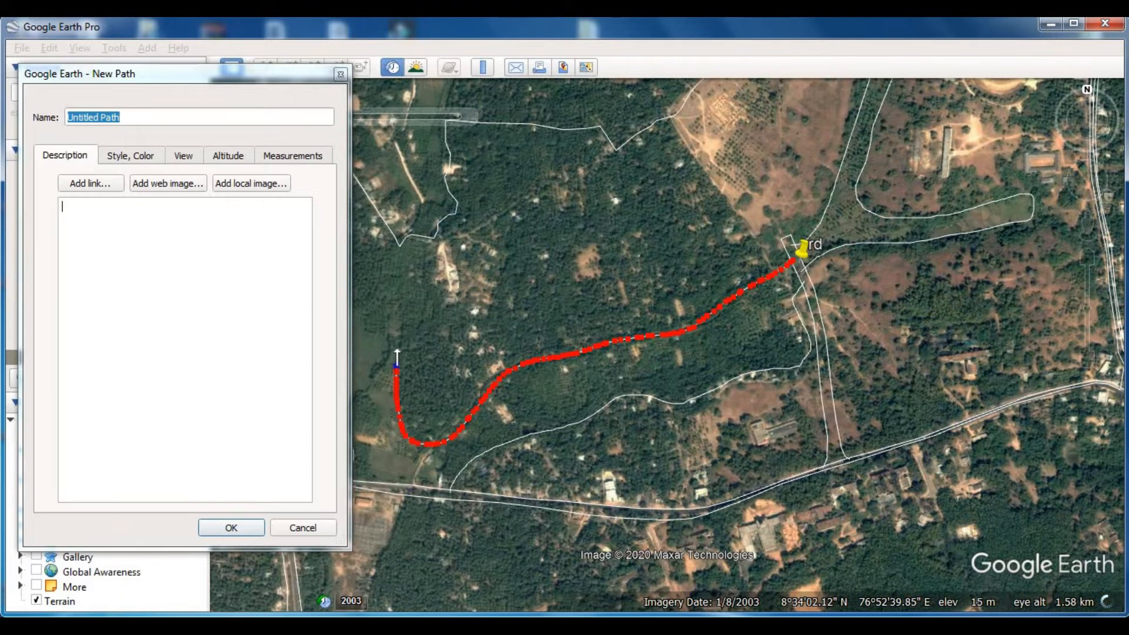
drag(394, 320, 392, 297)
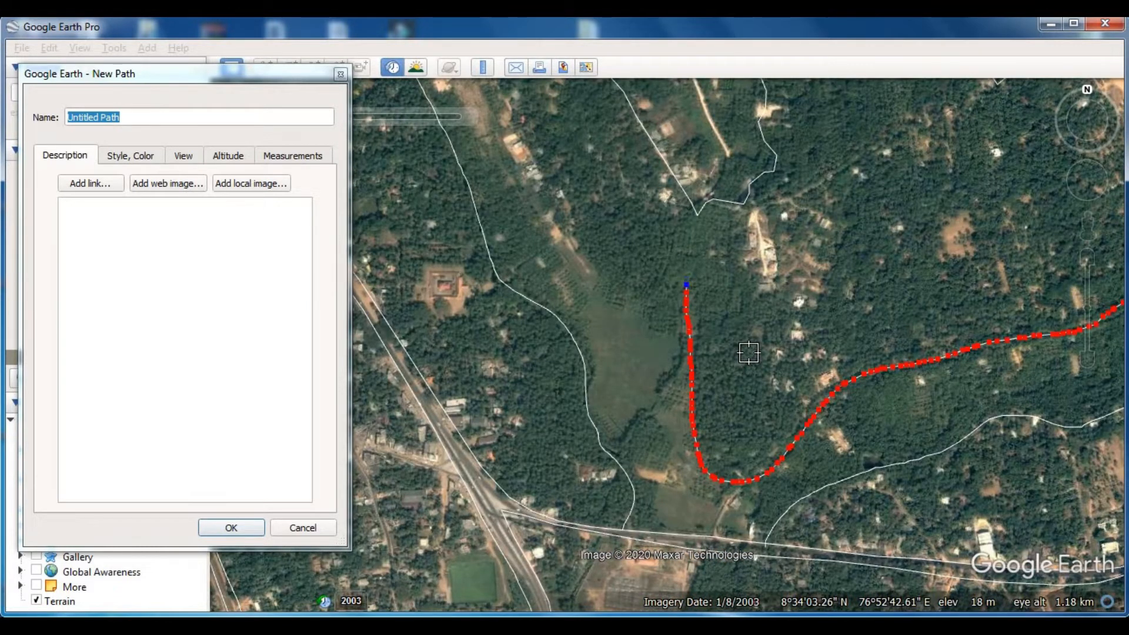
- Remove the path's last points, retrace it north to the boundary notch and save it
key(BackSpace)
key(BackSpace)
key(BackSpace)
key(BackSpace)
key(BackSpace)
key(BackSpace)
key(BackSpace)
key(BackSpace)
key(BackSpace)
key(BackSpace)
key(BackSpace)
key(BackSpace)
key(BackSpace)
key(BackSpace)
key(BackSpace)
key(BackSpace)
key(BackSpace)
key(BackSpace)
key(BackSpace)
key(BackSpace)
drag(693, 406, 693, 397)
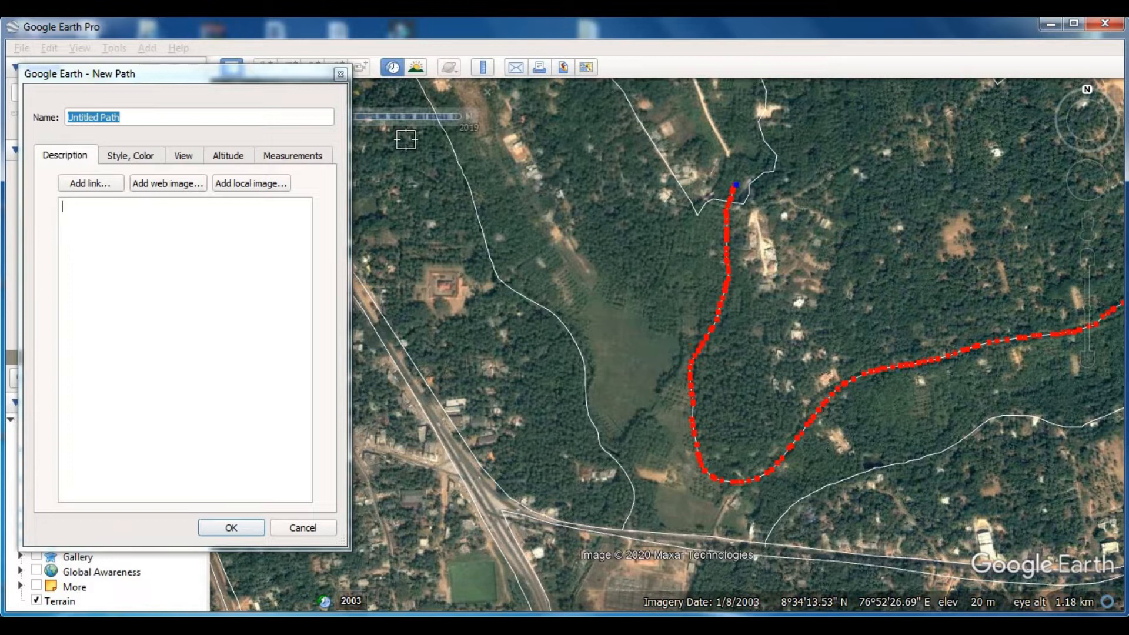
click(292, 71)
key(Return)
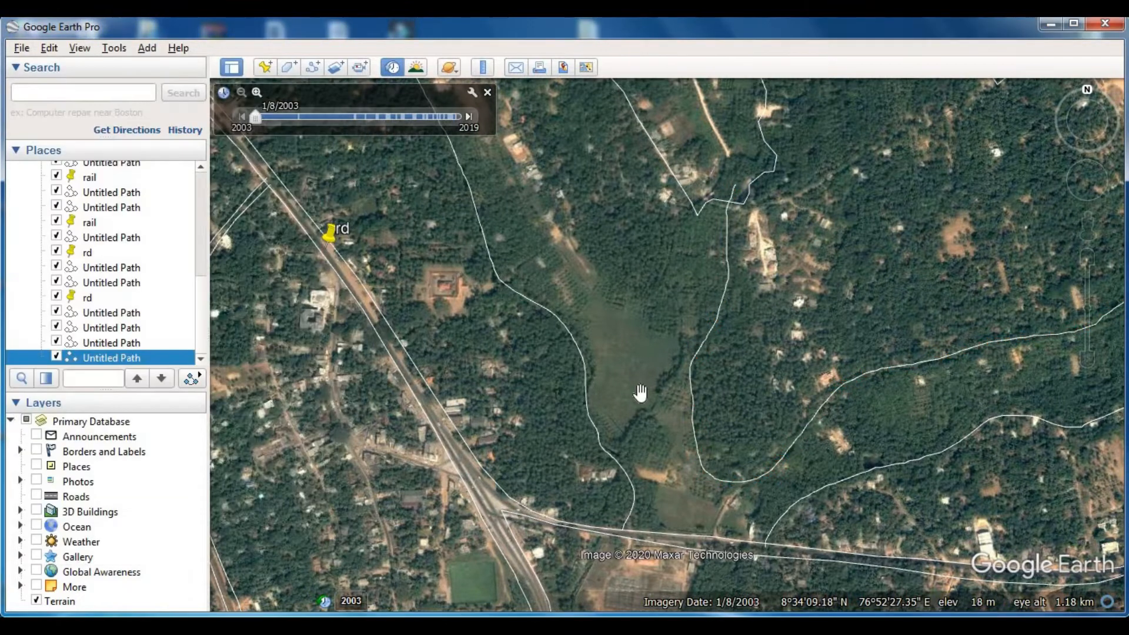
- Trace and save a path from the boundary notch around the wooded wedge and north-west along the strip's eastern edge to the boundary
drag(665, 328, 671, 427)
click(313, 66)
click(703, 299)
mouse_move(666, 401)
mouse_down()
mouse_move(563, 297)
mouse_move(504, 190)
mouse_up()
key(Left)
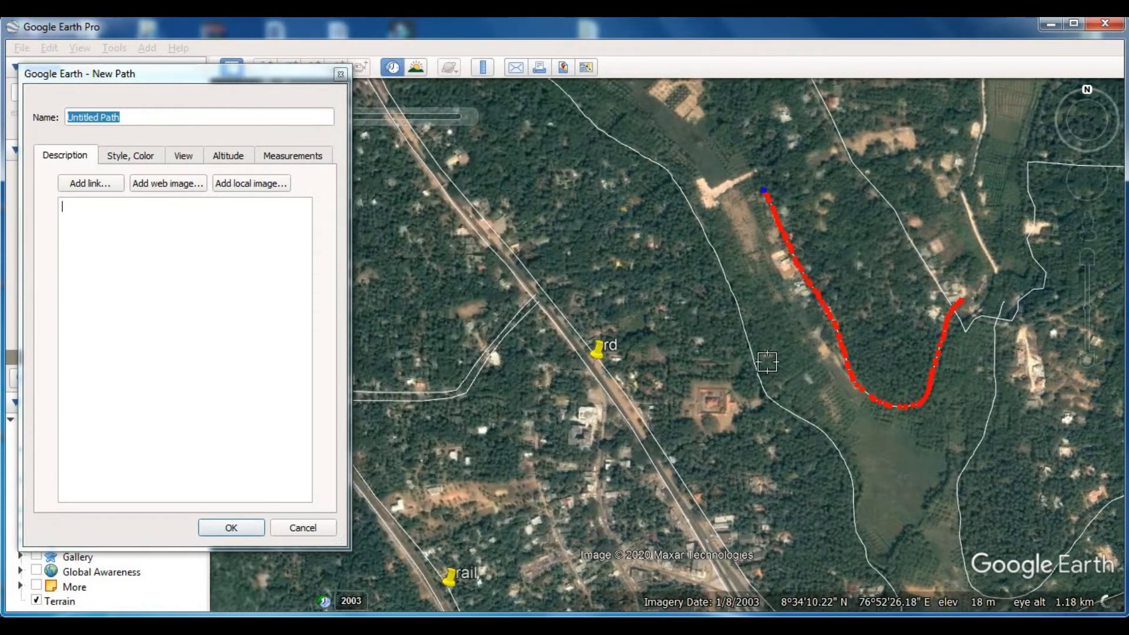
key(Up)
mouse_move(757, 448)
mouse_down()
mouse_move(728, 384)
mouse_move(626, 284)
mouse_up()
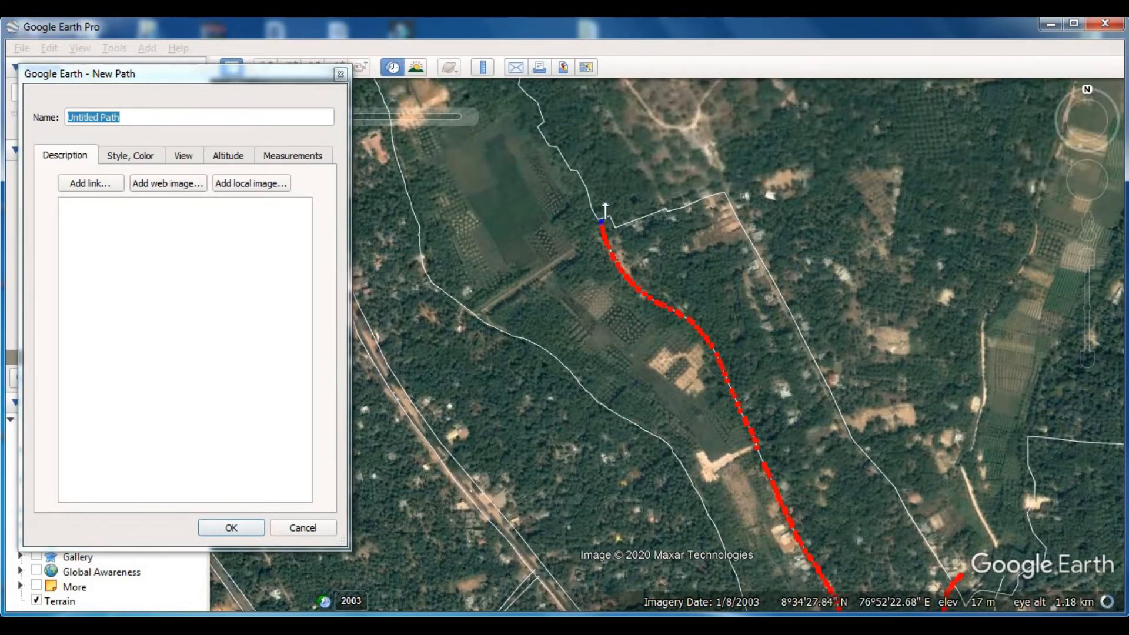
click(318, 76)
key(Return)
- Trace and save a path from the southern boundary beside the railway north-west along the vegetation edge to the cross road
scroll(546, 313, down, 3)
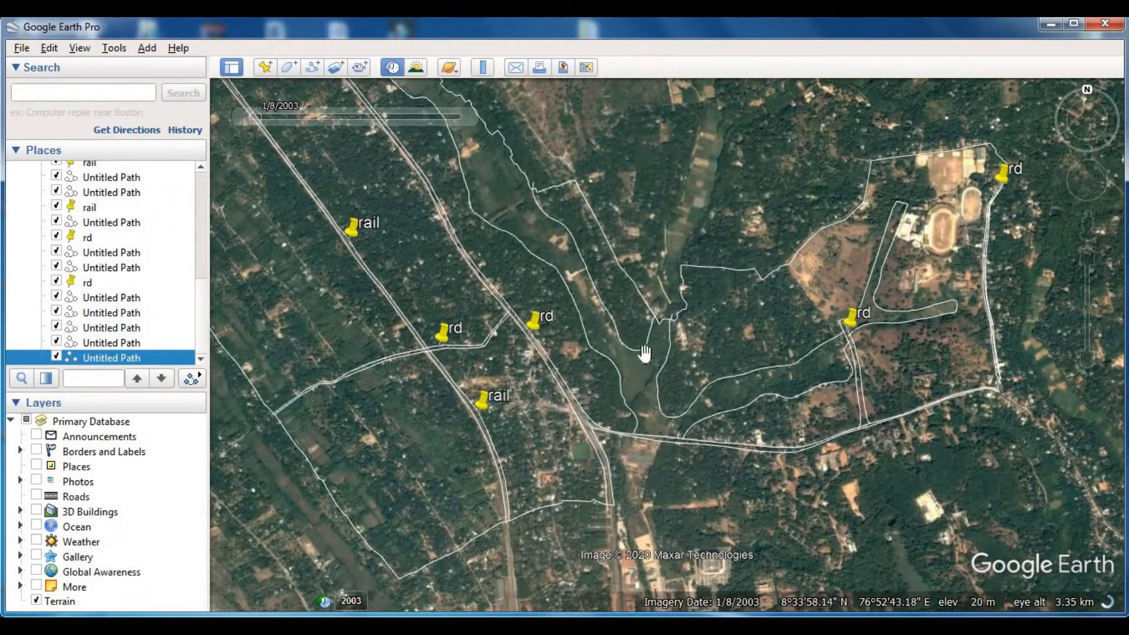
drag(503, 201, 515, 154)
scroll(729, 364, down, 2)
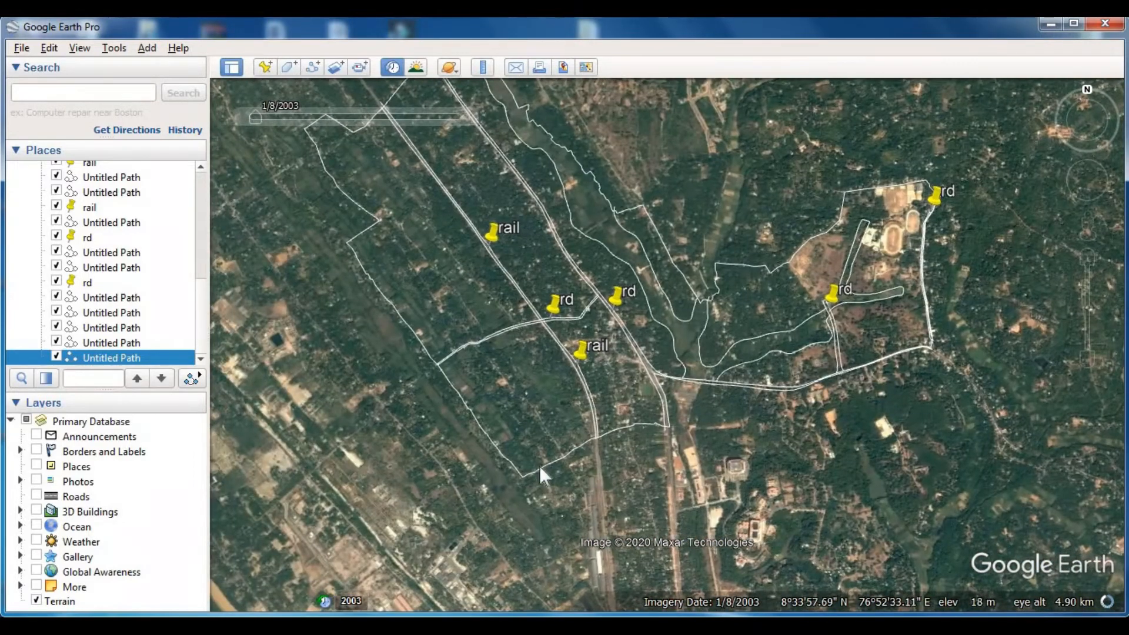
scroll(574, 461, up, 3)
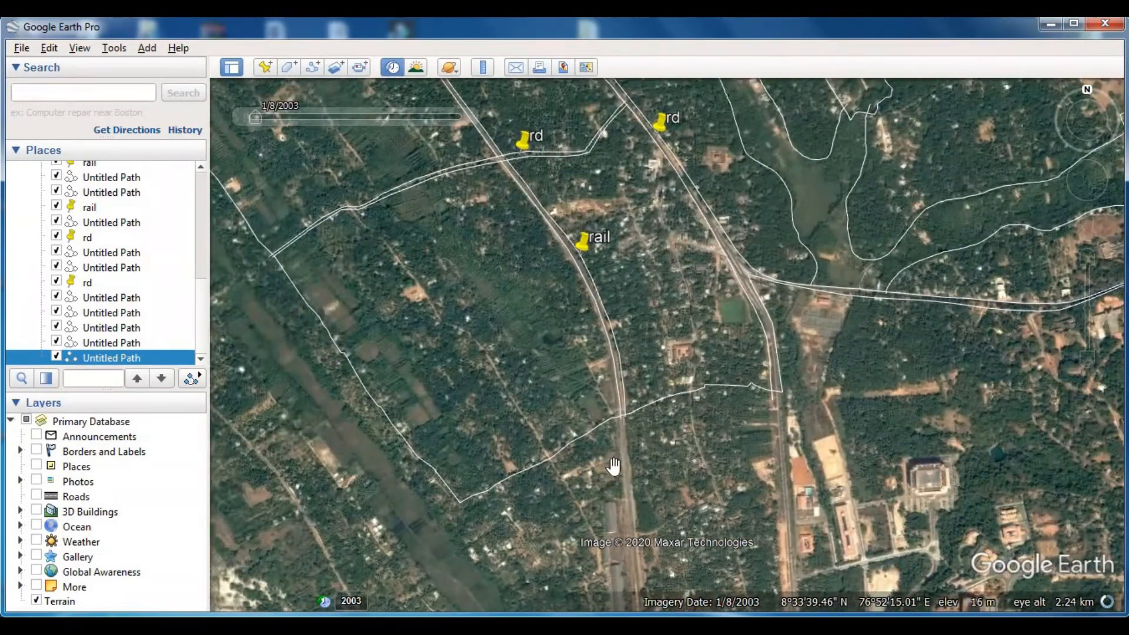
drag(617, 457, 663, 491)
scroll(657, 464, up, 1)
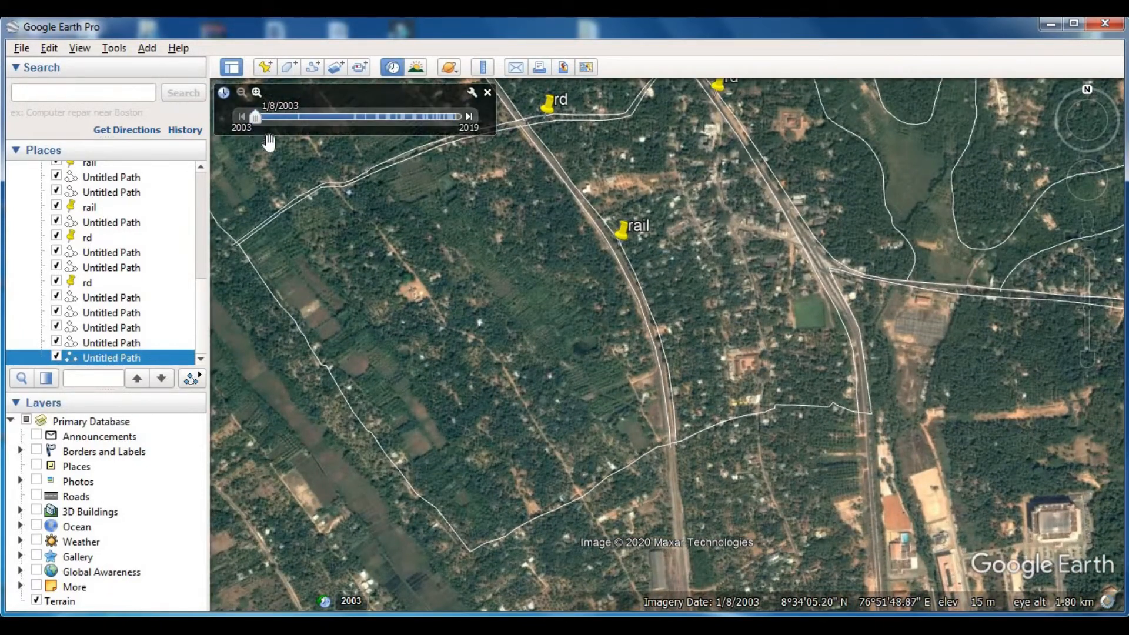
click(314, 68)
click(654, 455)
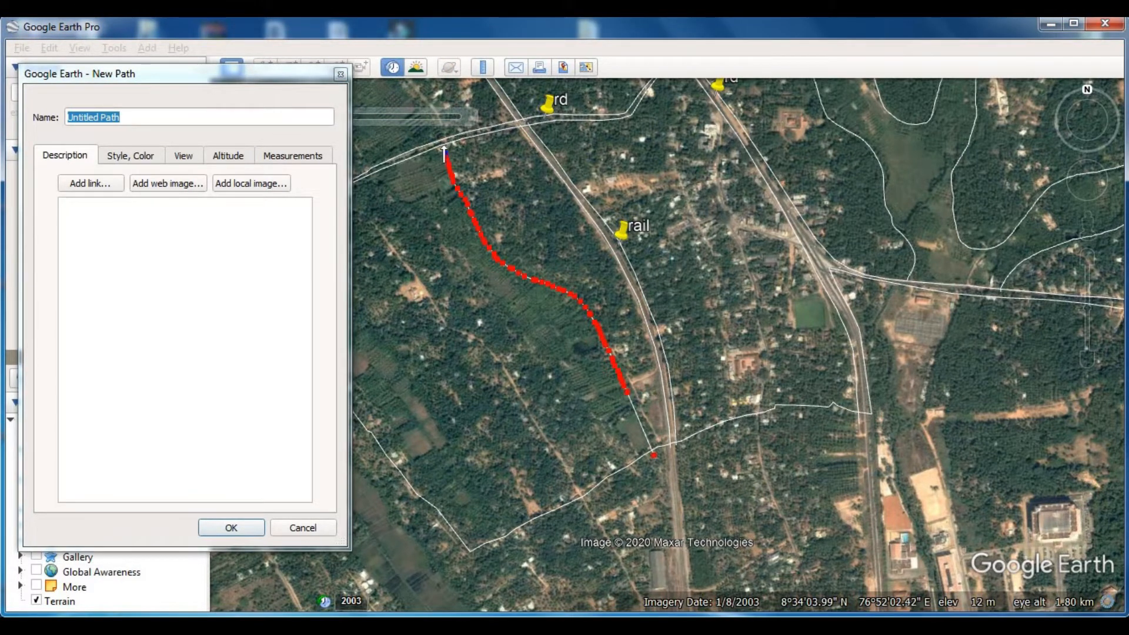
scroll(422, 129, up, 3)
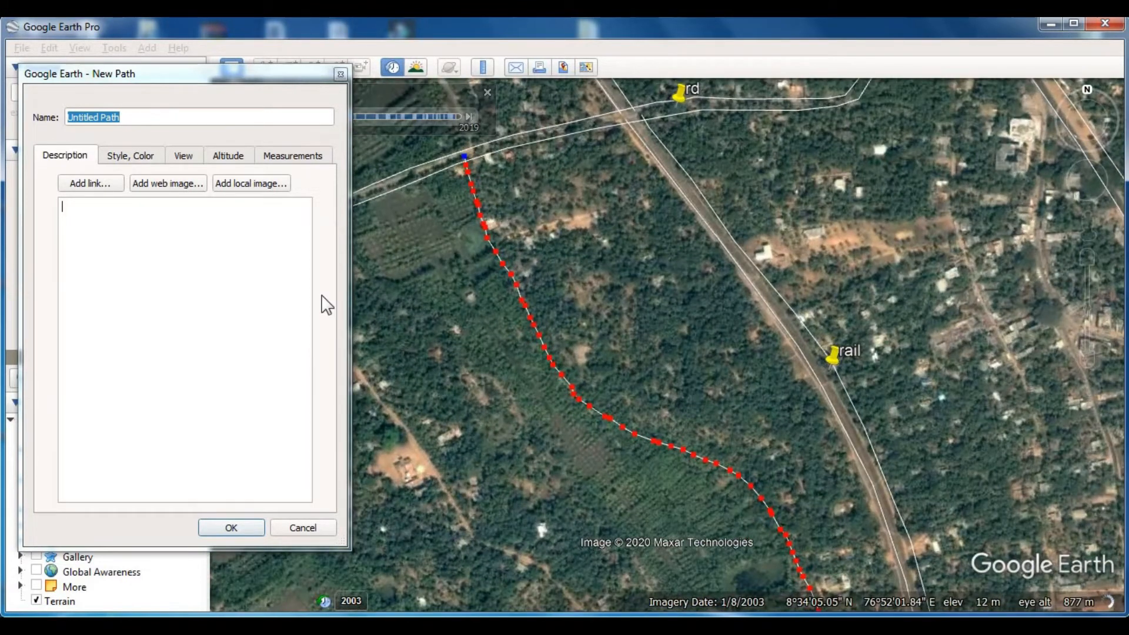
click(235, 525)
- Start a new path on the cross road at the last path's end and trace north-west along the crop strip's eastern edge
drag(499, 228, 629, 532)
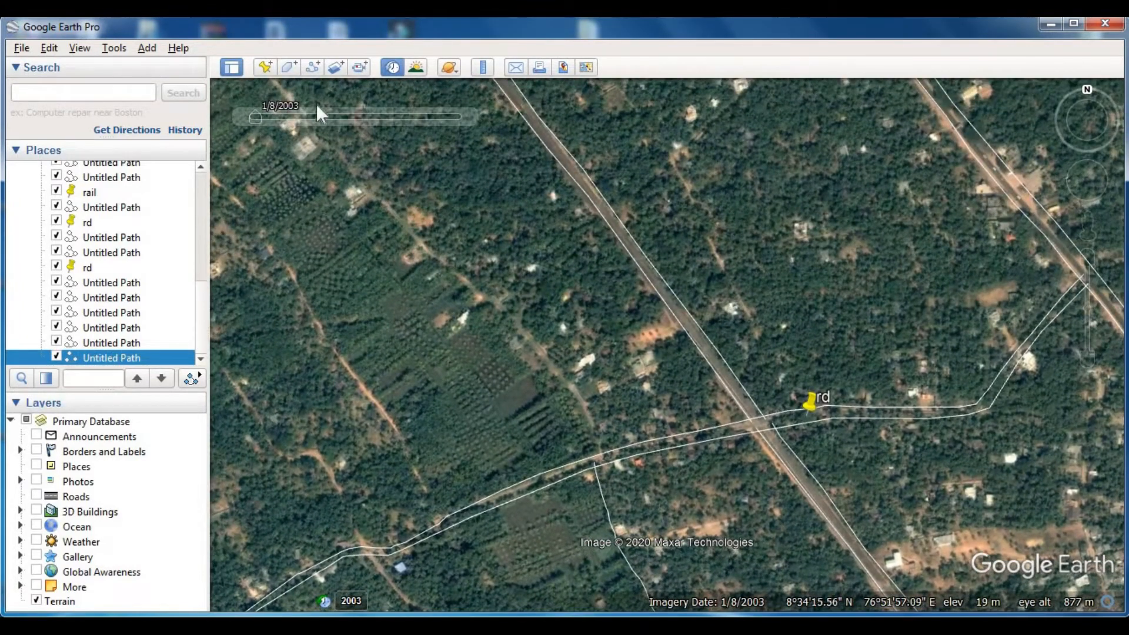
click(312, 67)
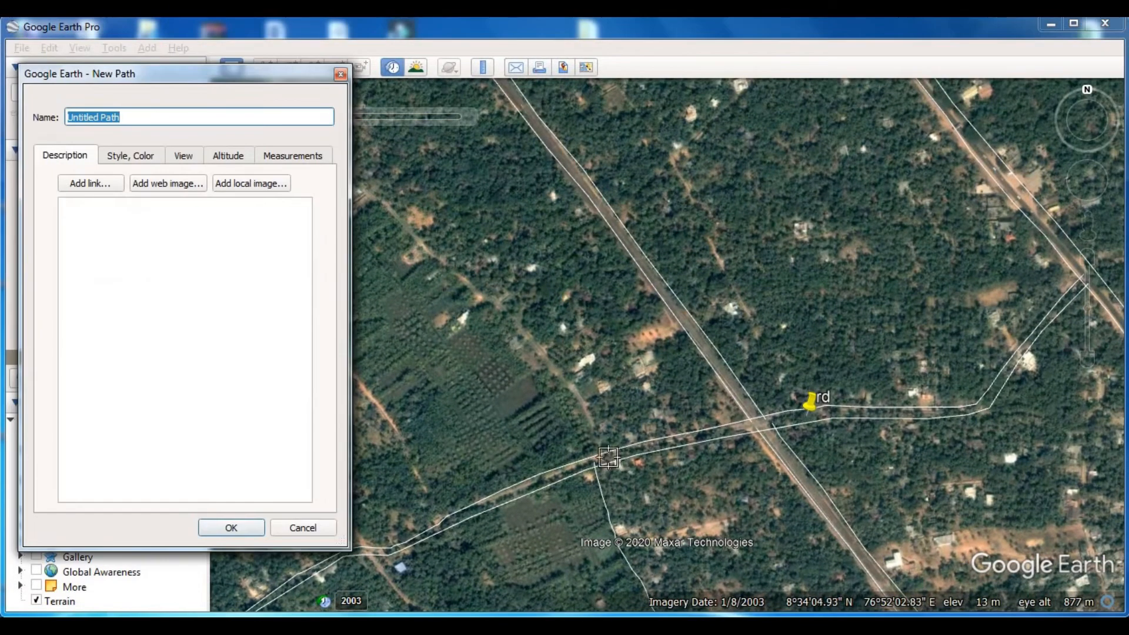
drag(595, 460, 581, 416)
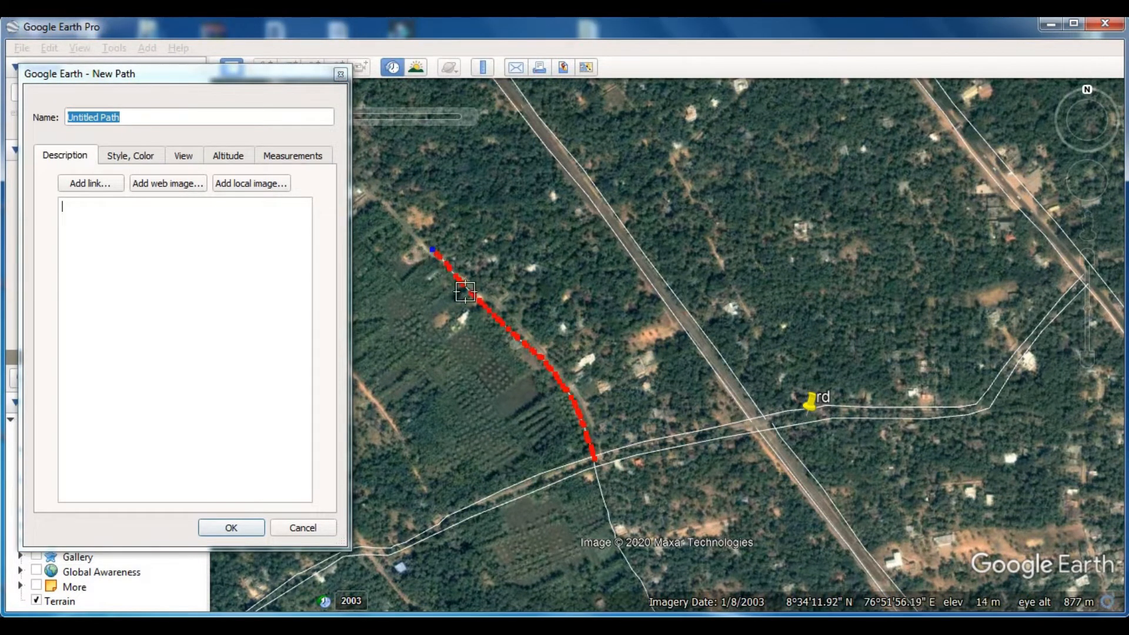
key(Left)
key(Up)
drag(663, 386, 473, 168)
key(Left)
key(Up)
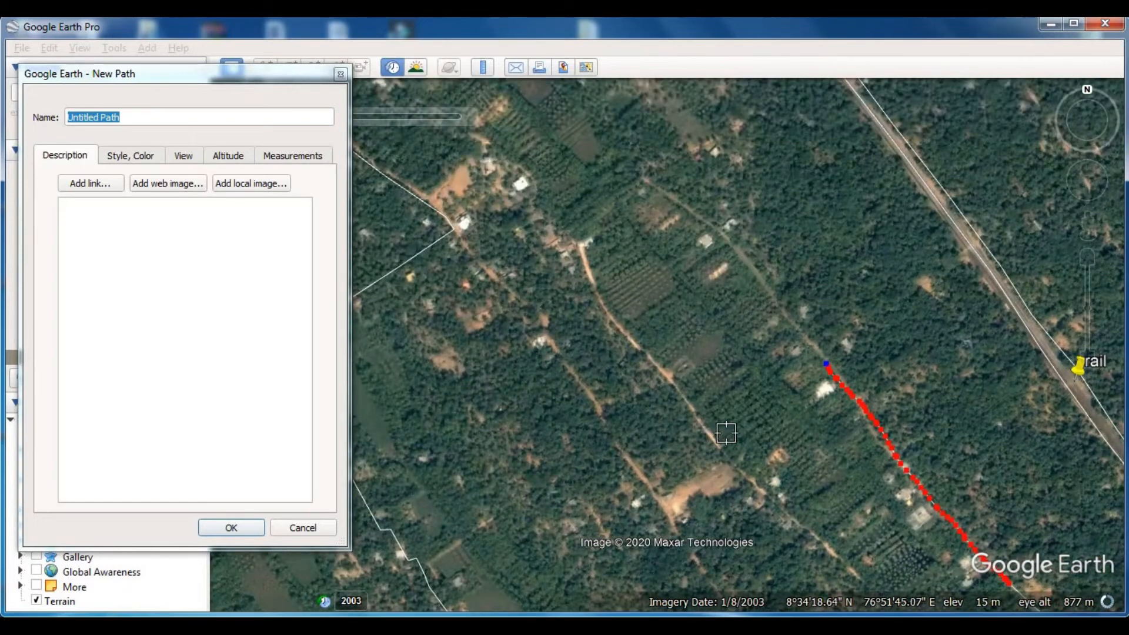
- Continue the path along the strip's eastern edge to the northern tip of the crop fields
mouse_move(826, 364)
mouse_down()
mouse_move(757, 270)
mouse_move(653, 182)
mouse_up()
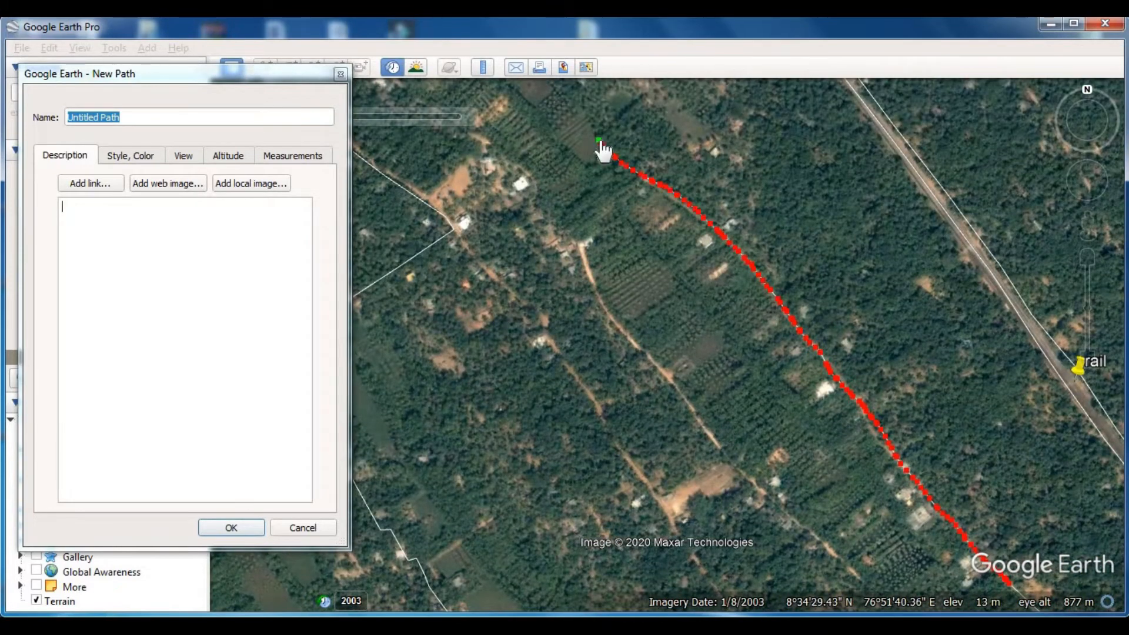
key(Left)
key(Up)
drag(717, 405, 607, 278)
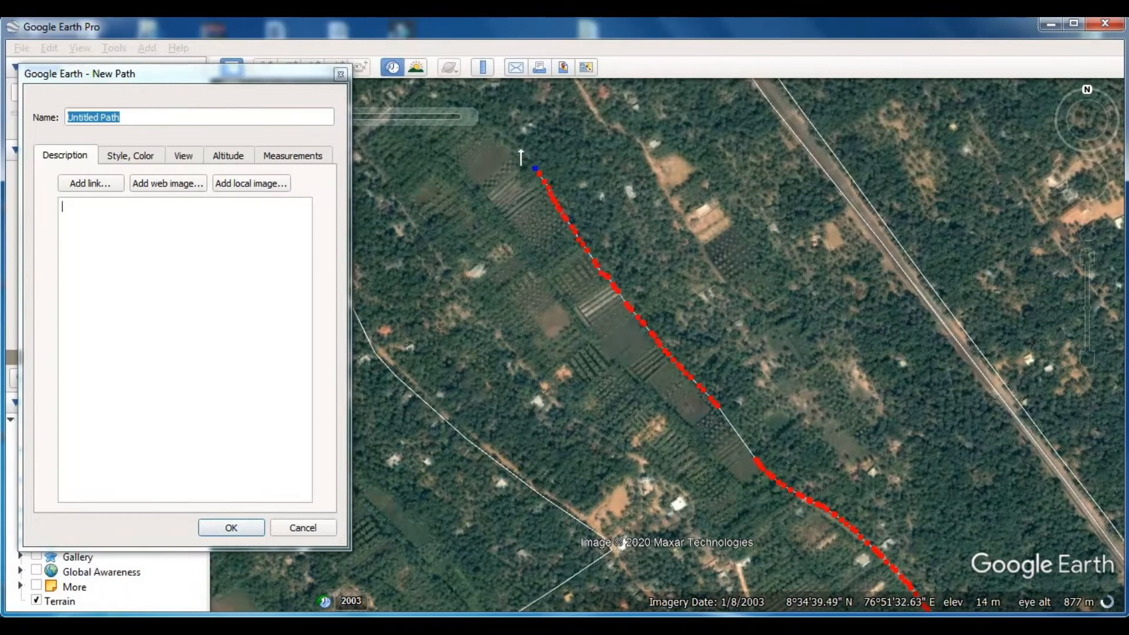
key(Left)
key(Up)
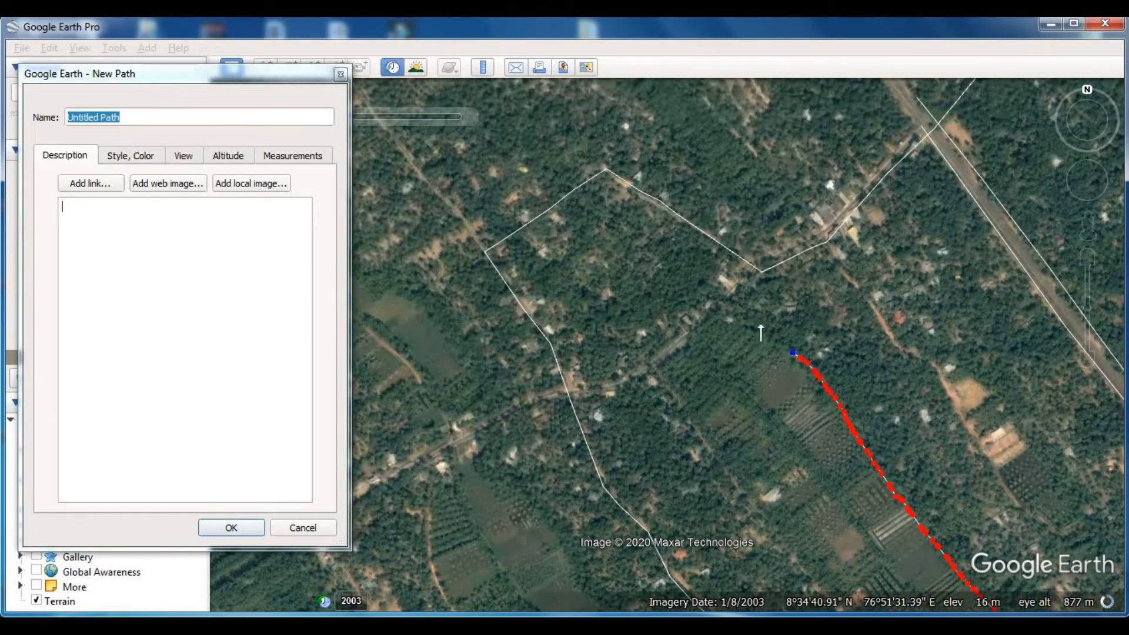
- Round the strip's northern tip, trace its western edge south-east back to the cross road and save the path
key(Down)
drag(840, 340, 967, 439)
key(Right)
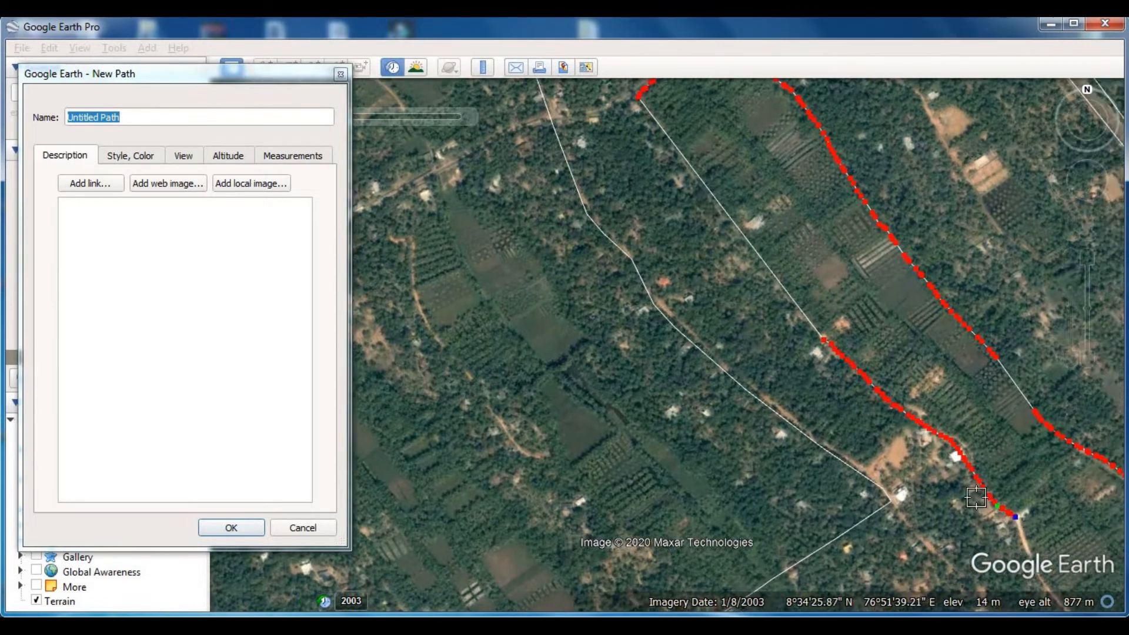
key(Down)
drag(774, 339, 902, 454)
drag(978, 540, 974, 538)
key(Right)
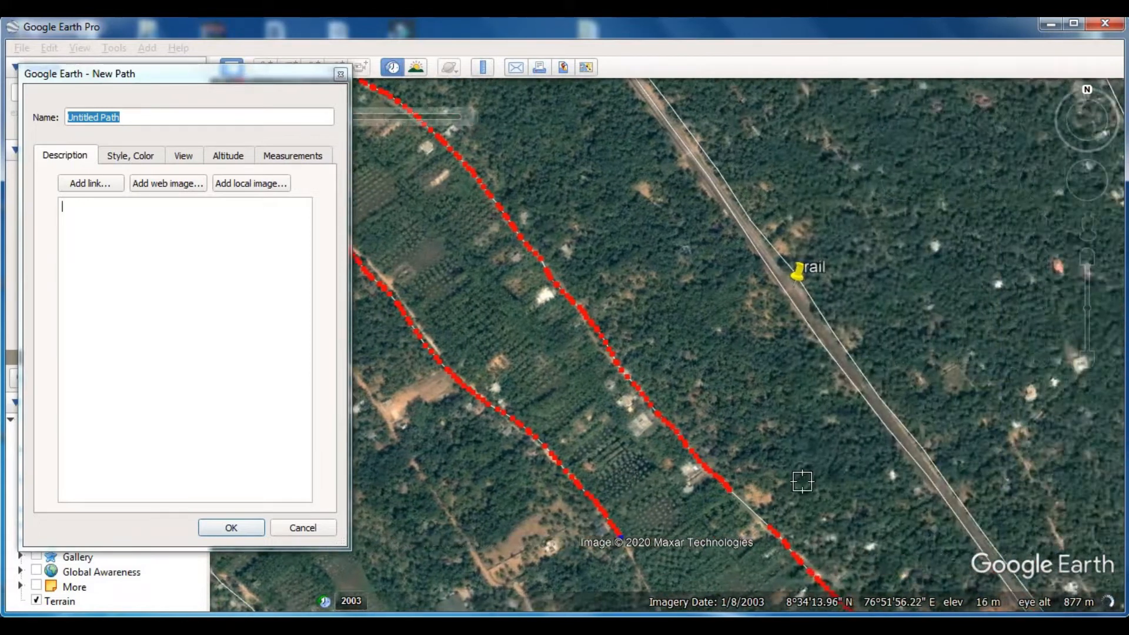
key(Down)
drag(627, 242, 743, 433)
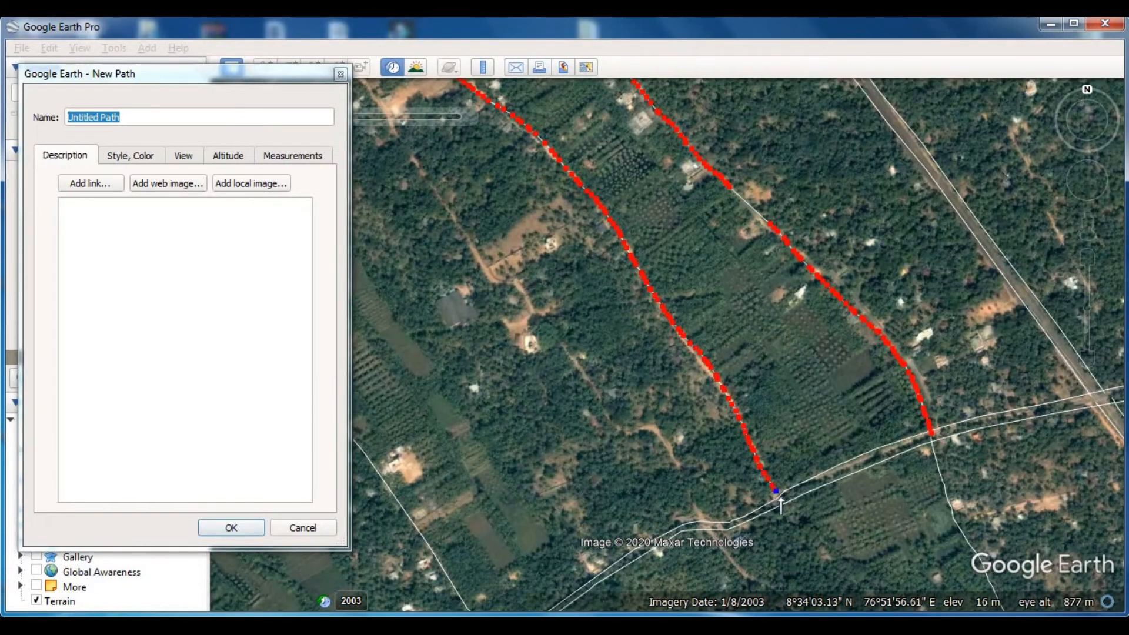
click(243, 528)
- Start a path on the cross road near its western end and trace north-west along the eastern edge of the narrow field strip
scroll(619, 395, down, 3)
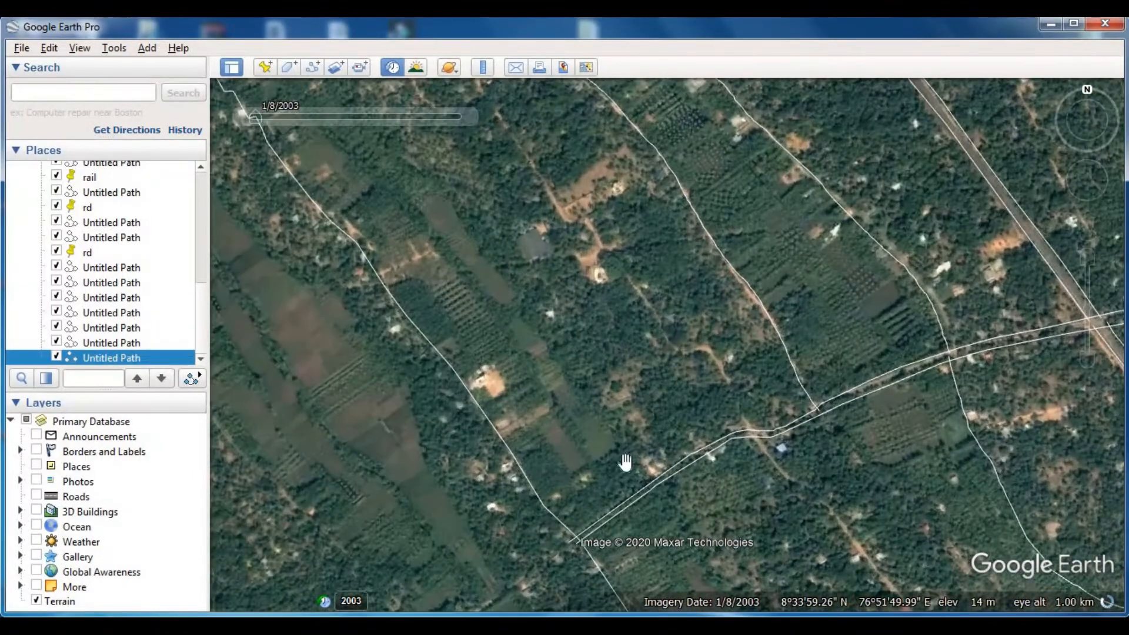
click(314, 67)
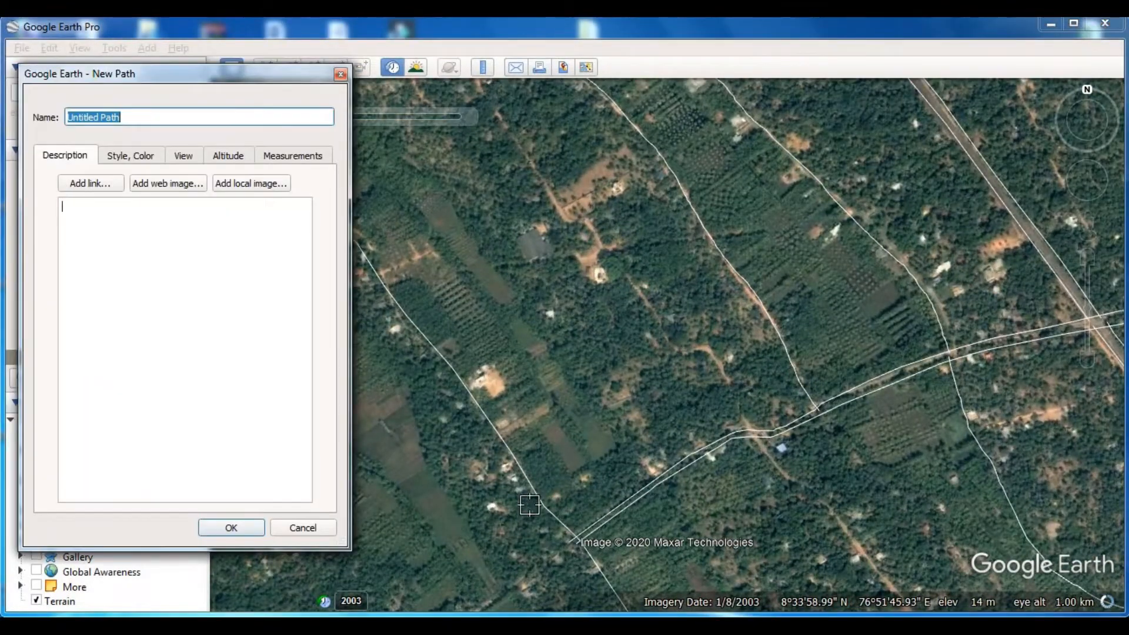
click(653, 487)
scroll(649, 486, up, 2)
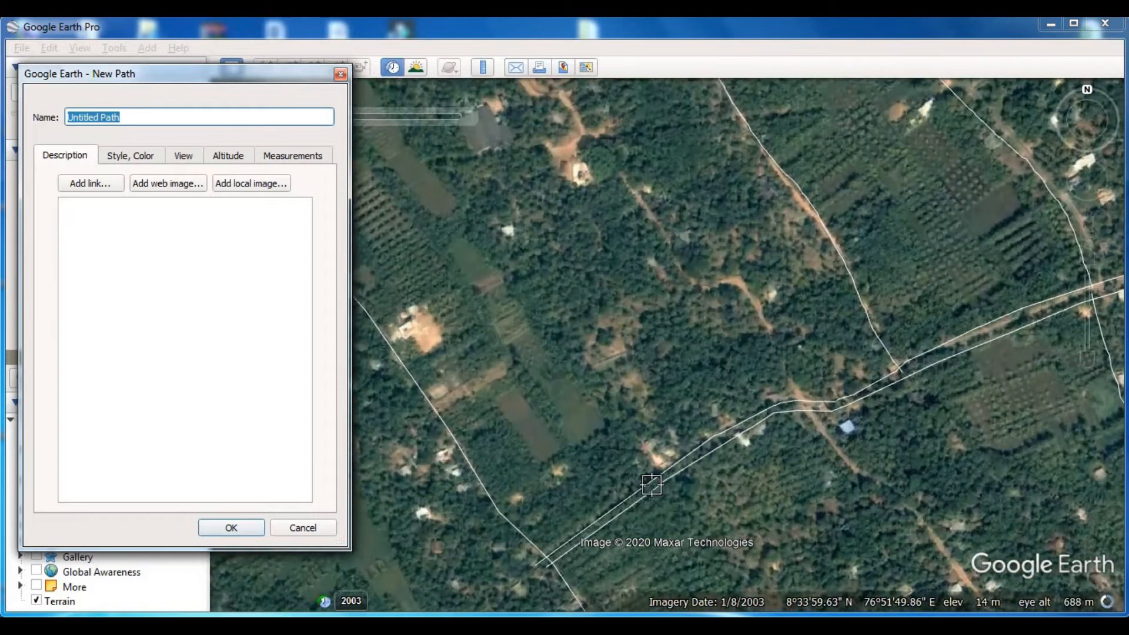
click(609, 414)
click(493, 257)
click(488, 247)
click(450, 195)
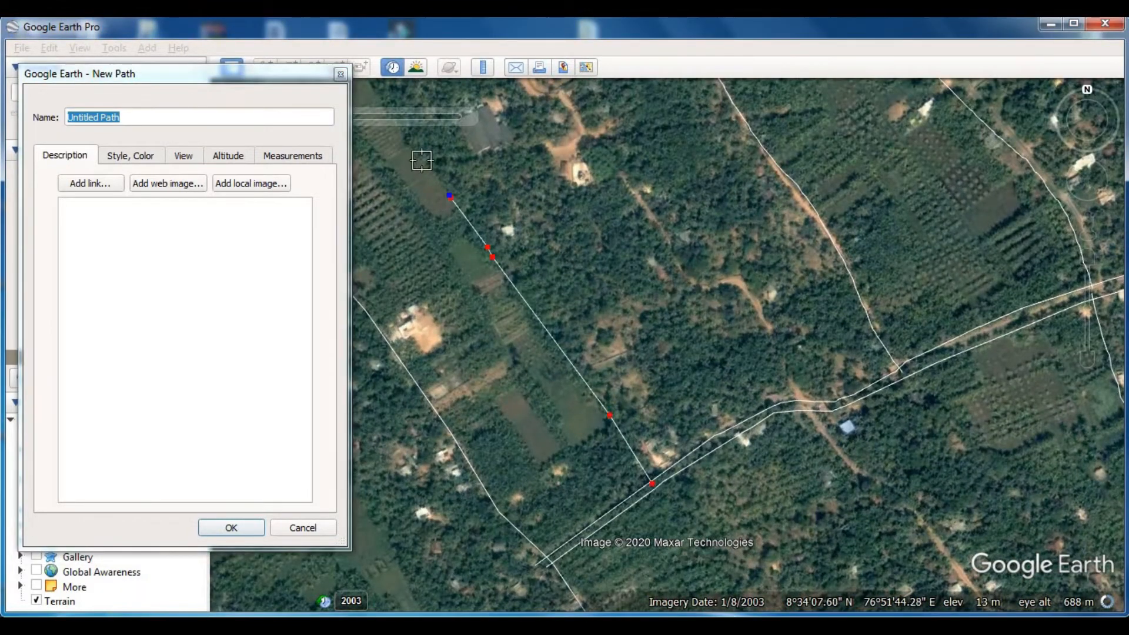
click(419, 154)
- Extend the path north-west along the narrow strip's eastern edge to the boundary and save it
middle_drag(491, 232, 626, 211)
scroll(626, 212, down, 3)
middle_drag(519, 197, 782, 460)
key(Left)
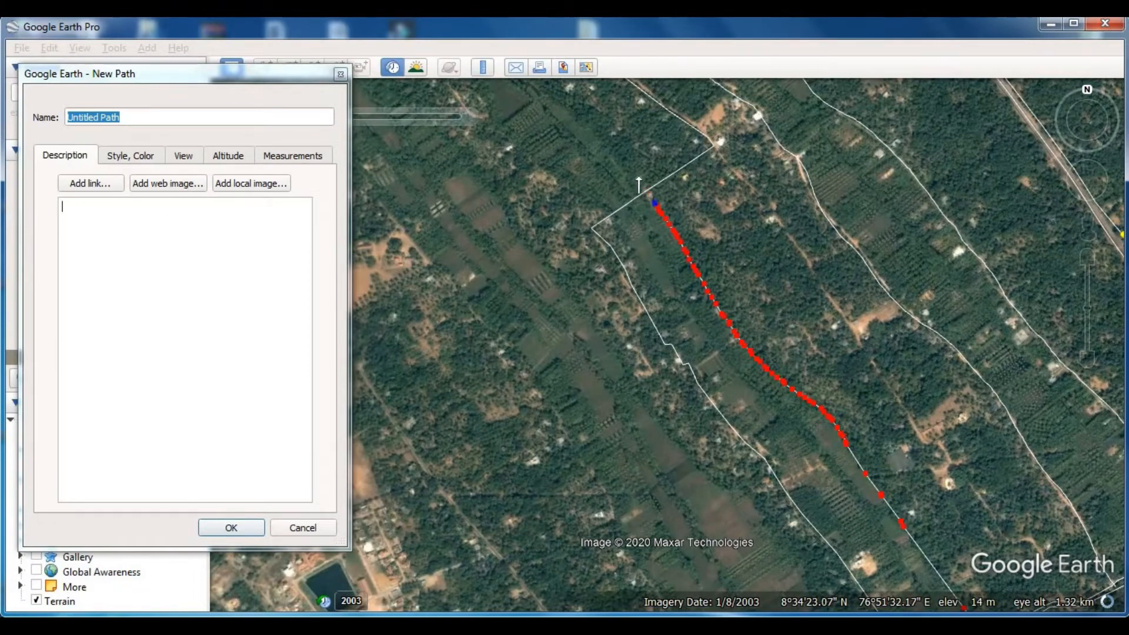
click(267, 74)
key(Return)
- Trace and save a path from the southern boundary west of the railway north-west along the vegetation's western edge to the cross road
scroll(640, 368, down, 5)
drag(764, 494, 613, 401)
scroll(649, 428, up, 4)
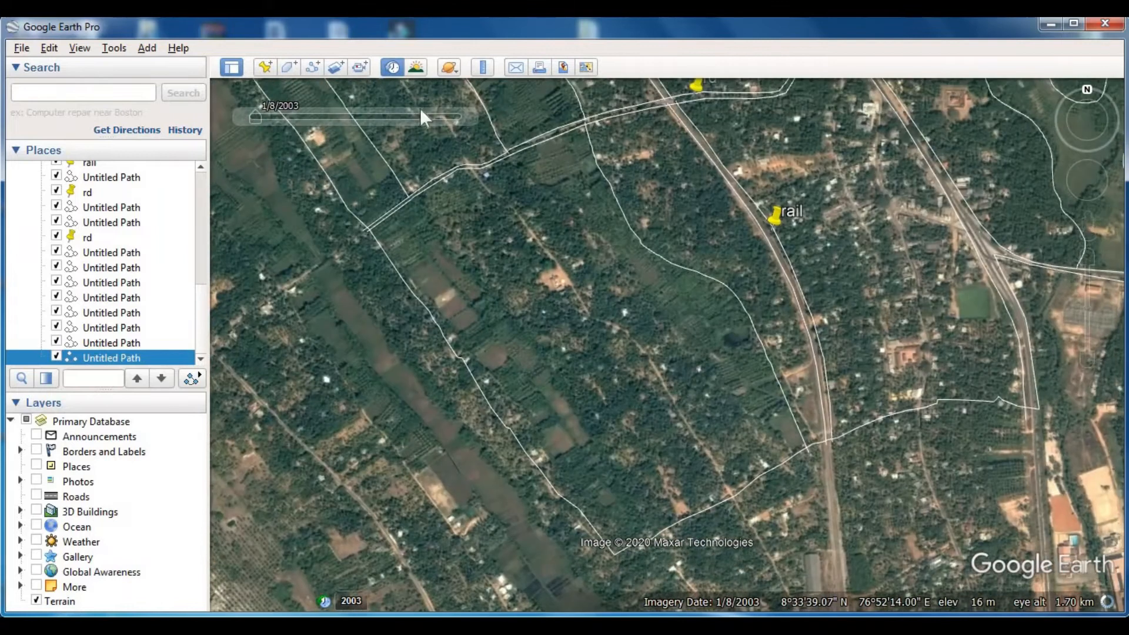
click(312, 67)
scroll(792, 458, up, 2)
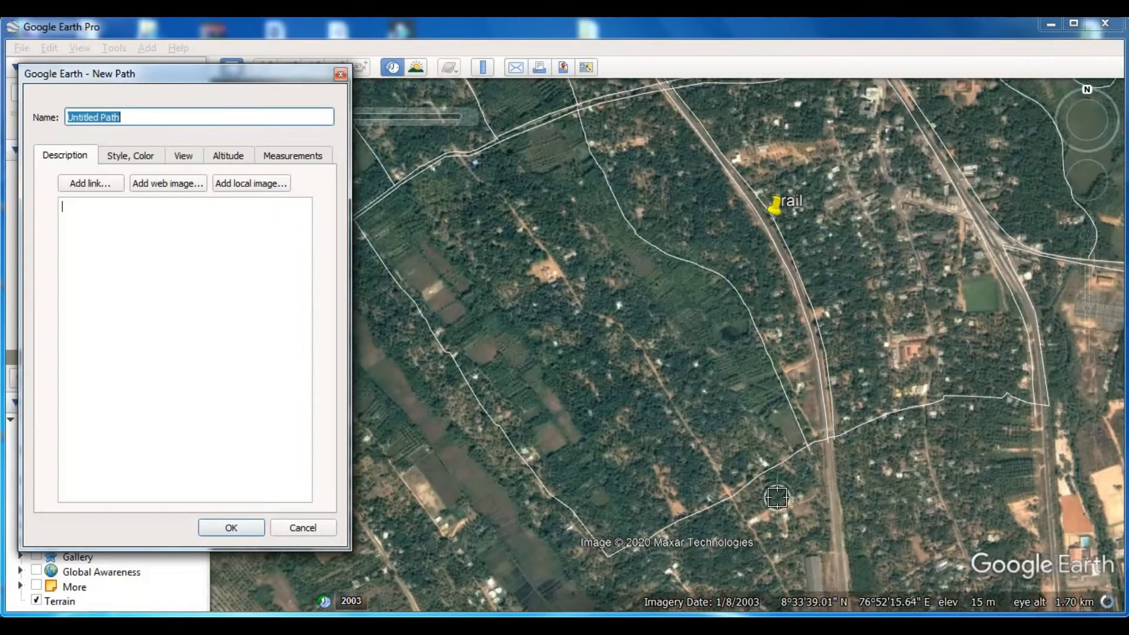
drag(794, 455, 782, 422)
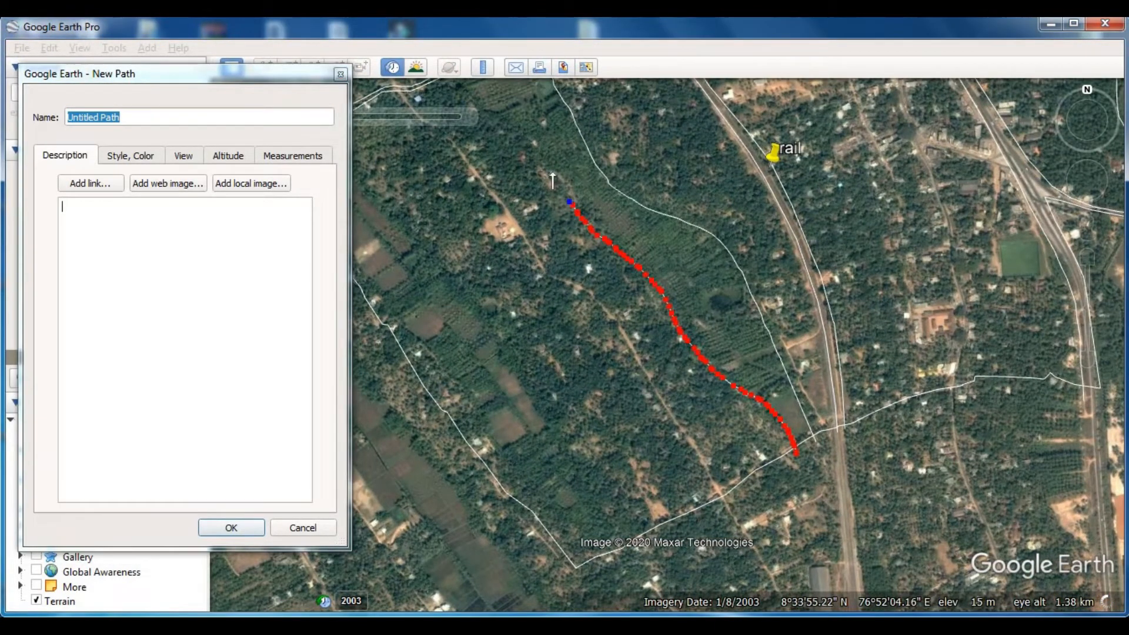
key(Left)
key(Up)
drag(663, 332, 628, 307)
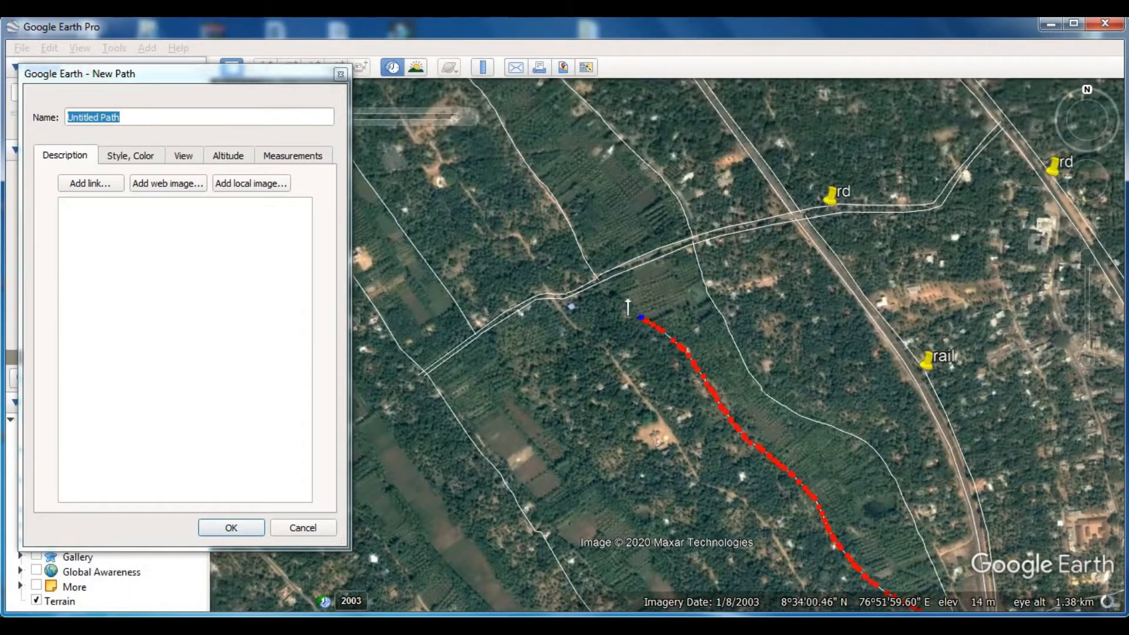
click(231, 527)
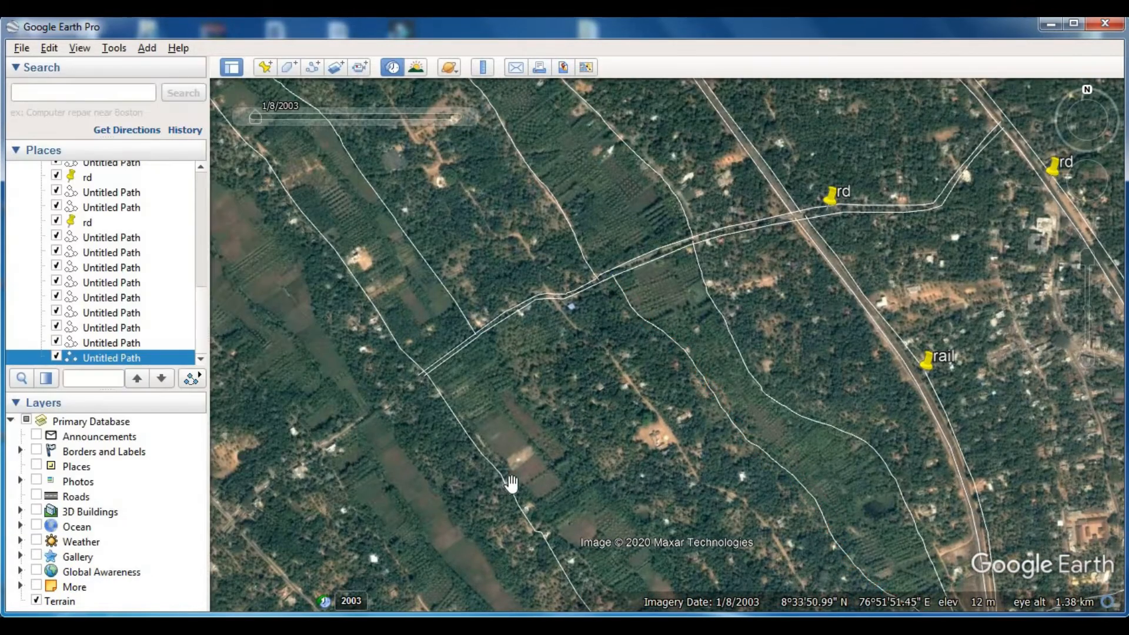
- Trace and save a path from the southern boundary north-west to the cross road, along the eastern edge of the fields beside the western boundary
drag(512, 478, 517, 298)
click(312, 67)
click(696, 497)
click(615, 357)
click(538, 240)
click(491, 179)
key(Left)
key(Up)
scroll(570, 232, up, 5)
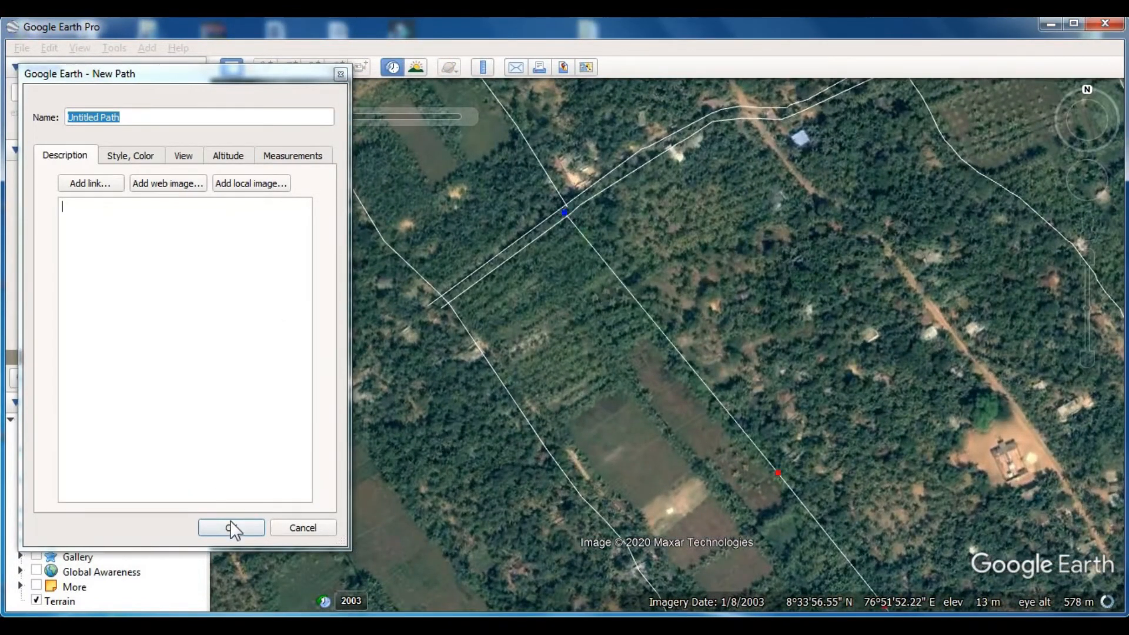
click(231, 527)
- Turn off historical imagery to show the study area on the current imagery
scroll(486, 381, down, 5)
scroll(488, 384, down, 5)
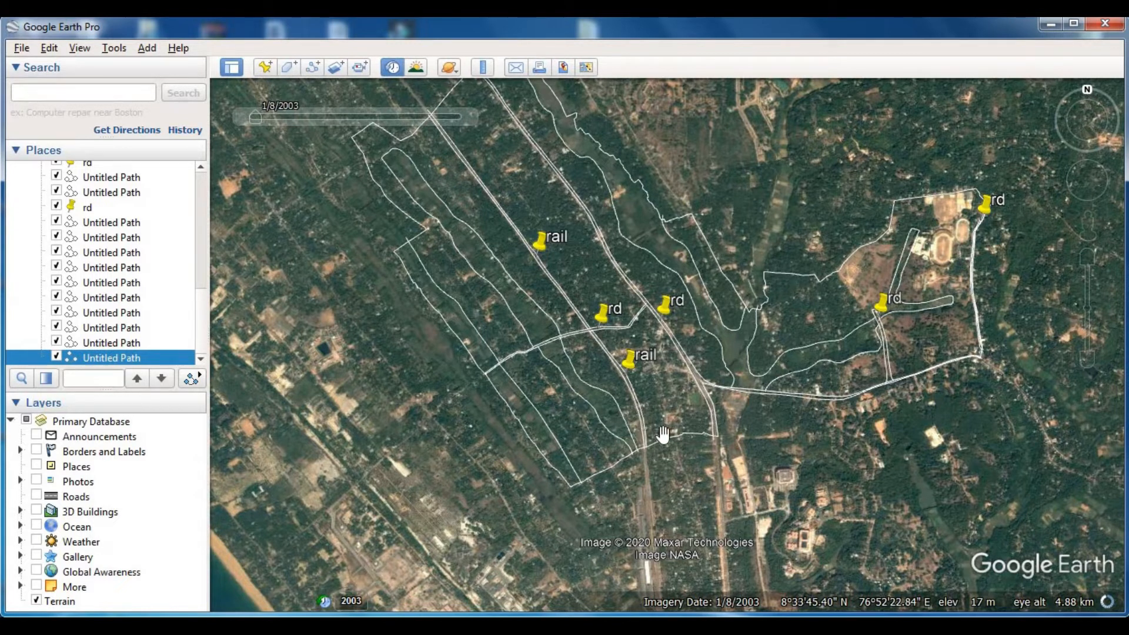
mouse_move(254, 113)
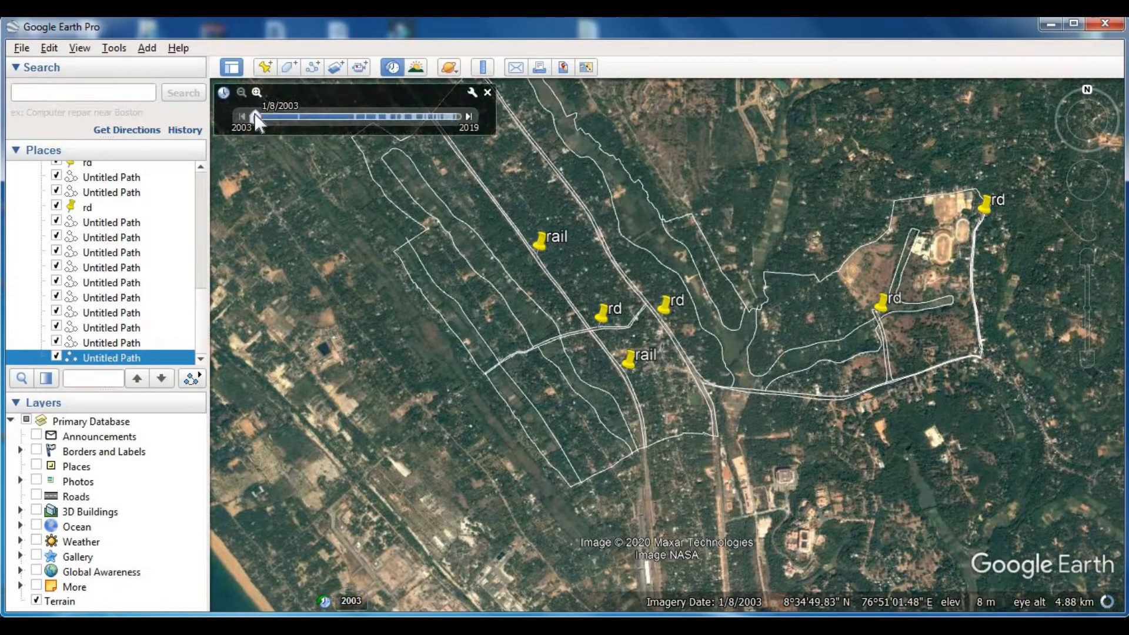
click(486, 92)
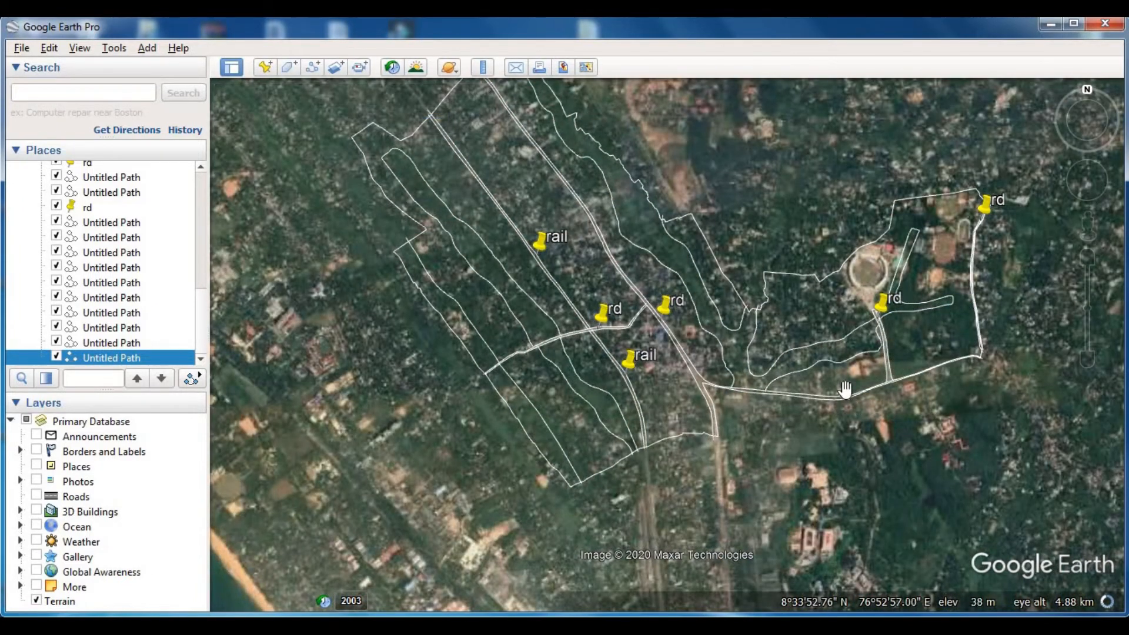
- Trace and save a dividing path through the looped outline south-east of the stadium, along the northern edge of the brown and green plots
drag(914, 391, 656, 438)
scroll(669, 365, up, 5)
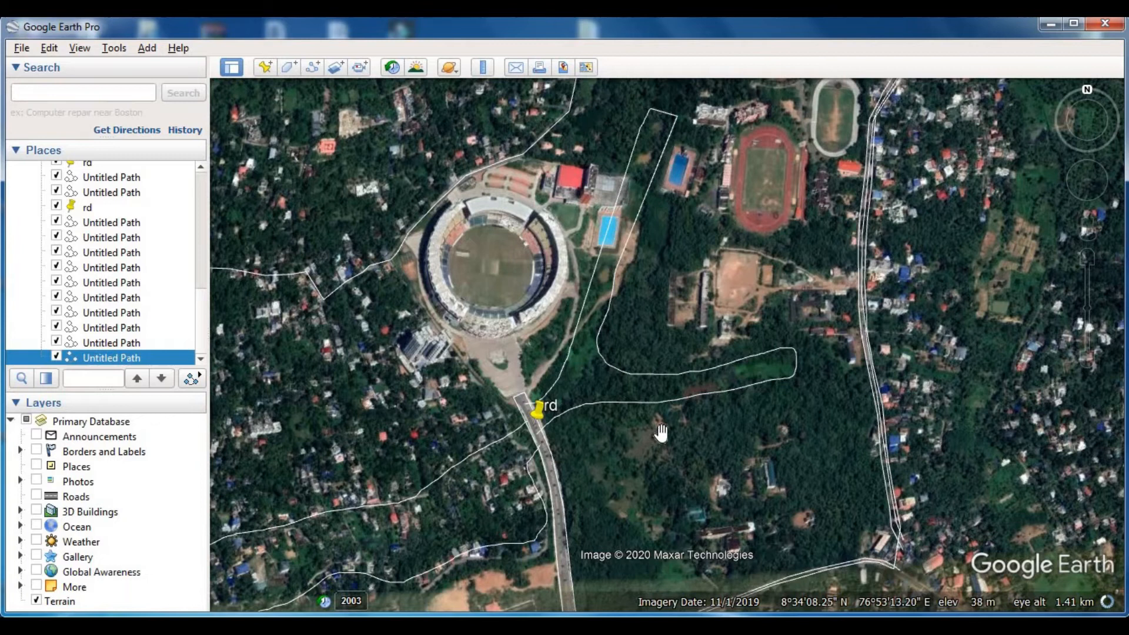
drag(612, 464, 598, 430)
mouse_move(608, 368)
mouse_down()
mouse_move(597, 411)
mouse_move(612, 371)
mouse_move(602, 320)
mouse_move(611, 379)
mouse_up()
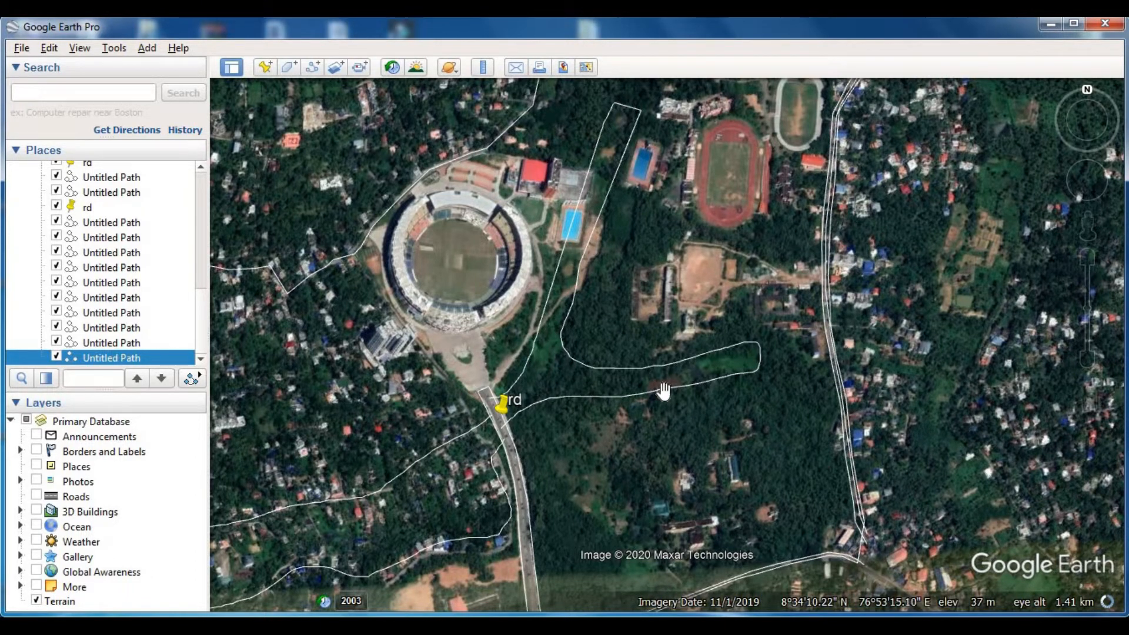
scroll(666, 389, up, 1)
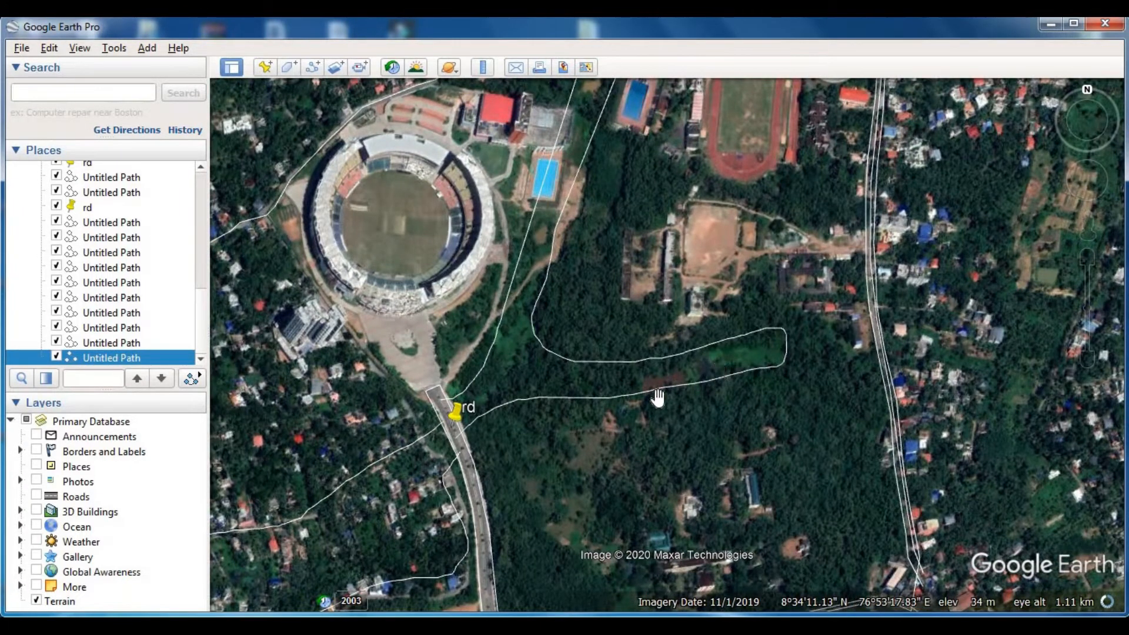
scroll(698, 373, up, 1)
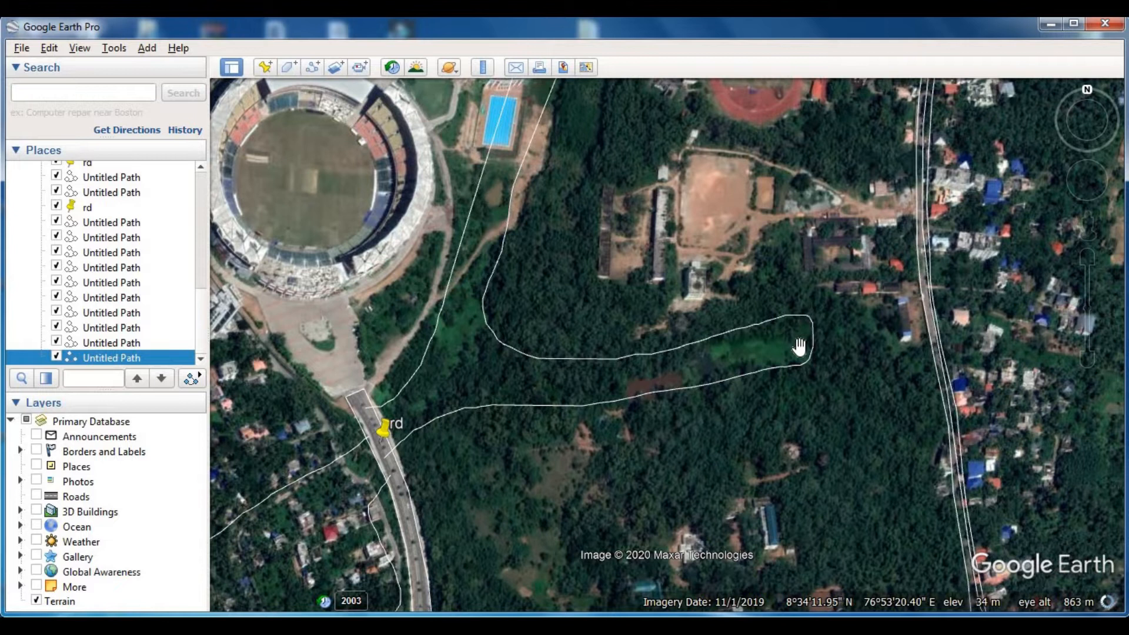
drag(655, 336, 682, 368)
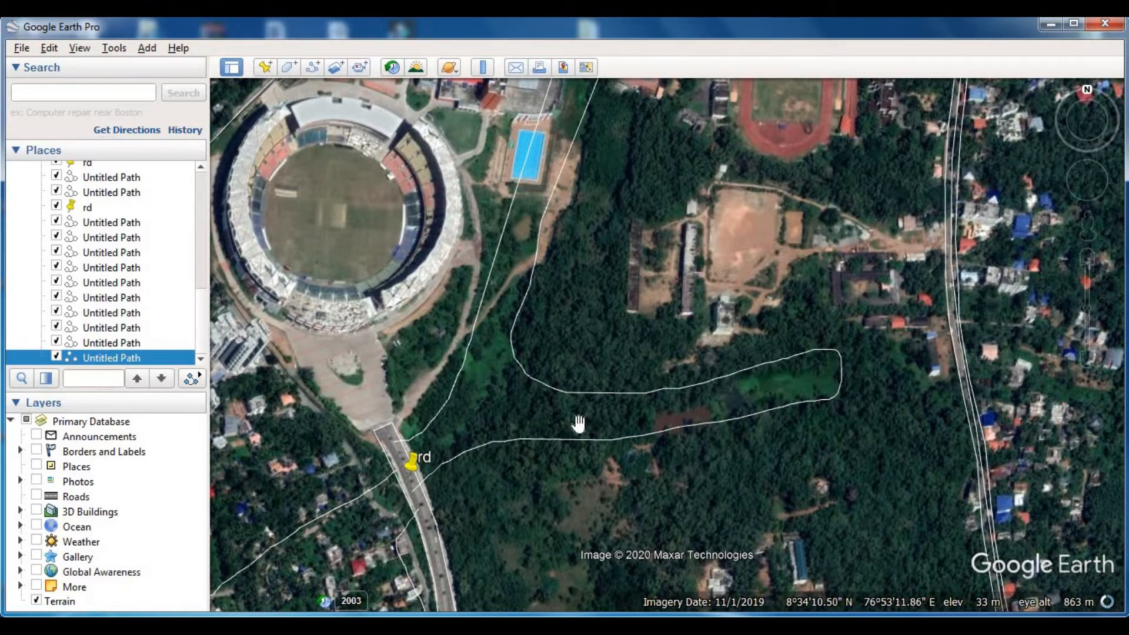
click(313, 67)
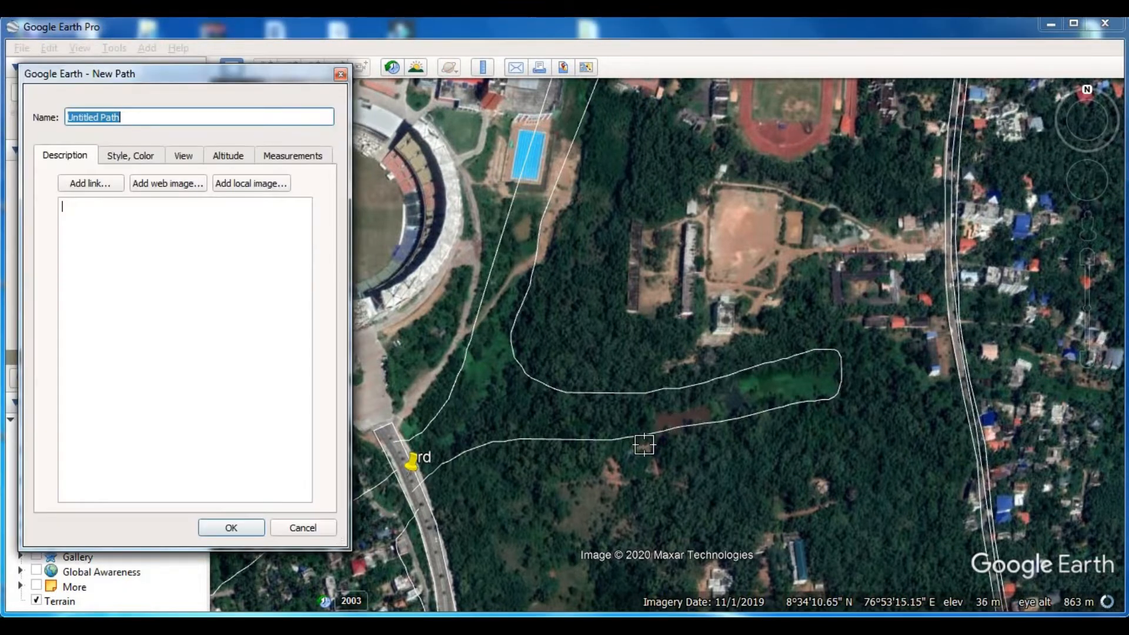
mouse_move(706, 408)
mouse_down()
mouse_move(734, 387)
mouse_move(858, 375)
mouse_up()
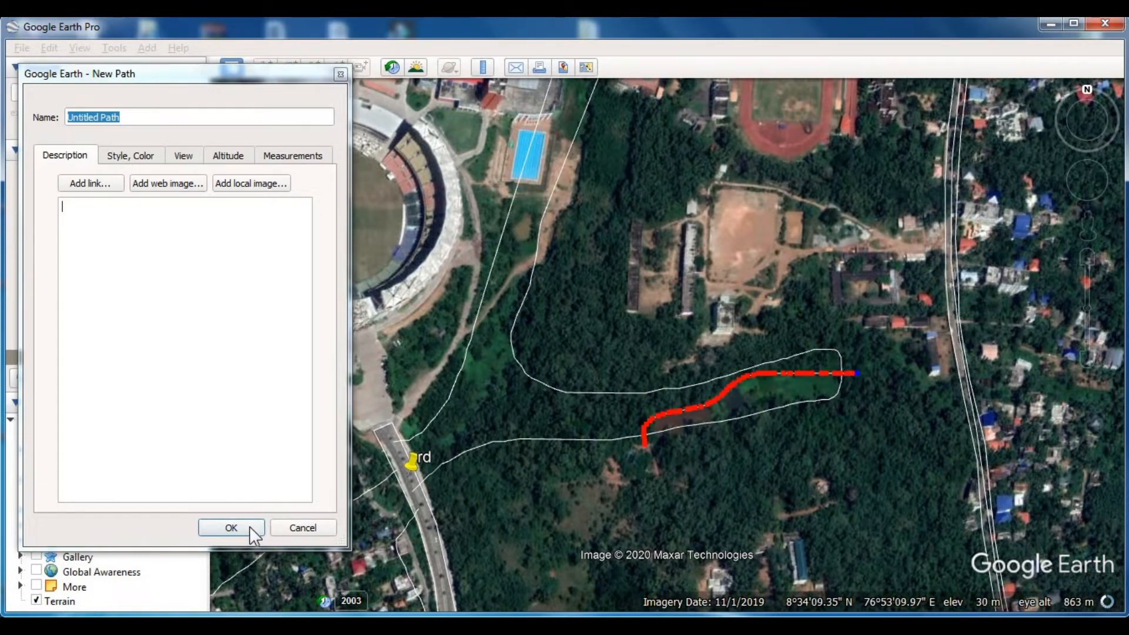
click(231, 527)
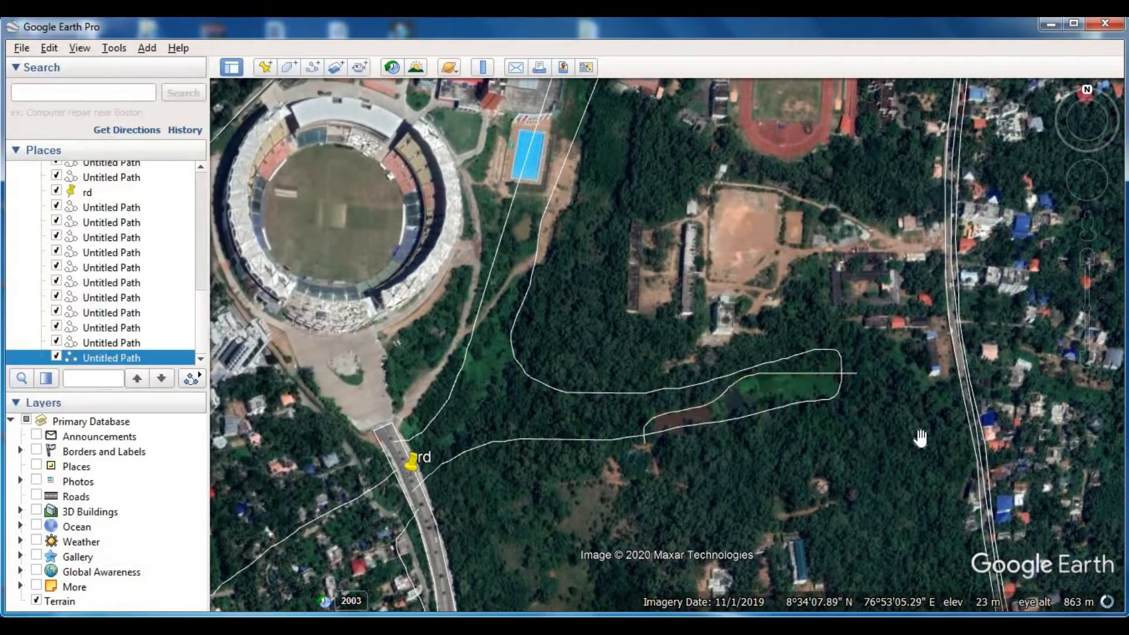
- Add a placemark named "pf" on the green plot inside the looped outline south-east of the stadium
click(266, 67)
drag(673, 336, 765, 379)
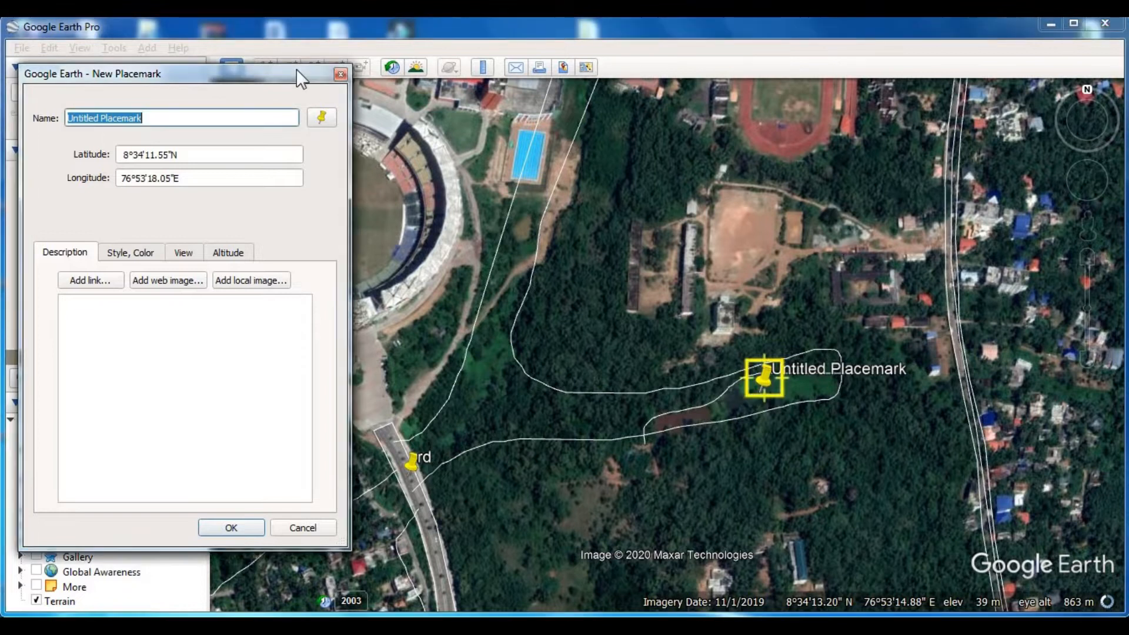
text(p)
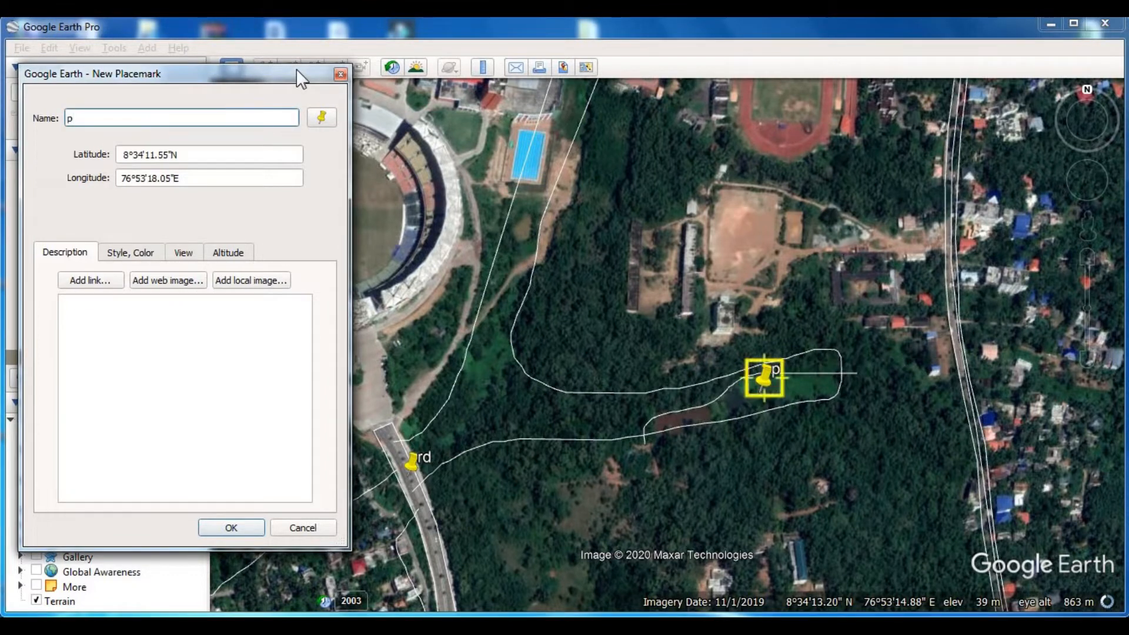
text(f)
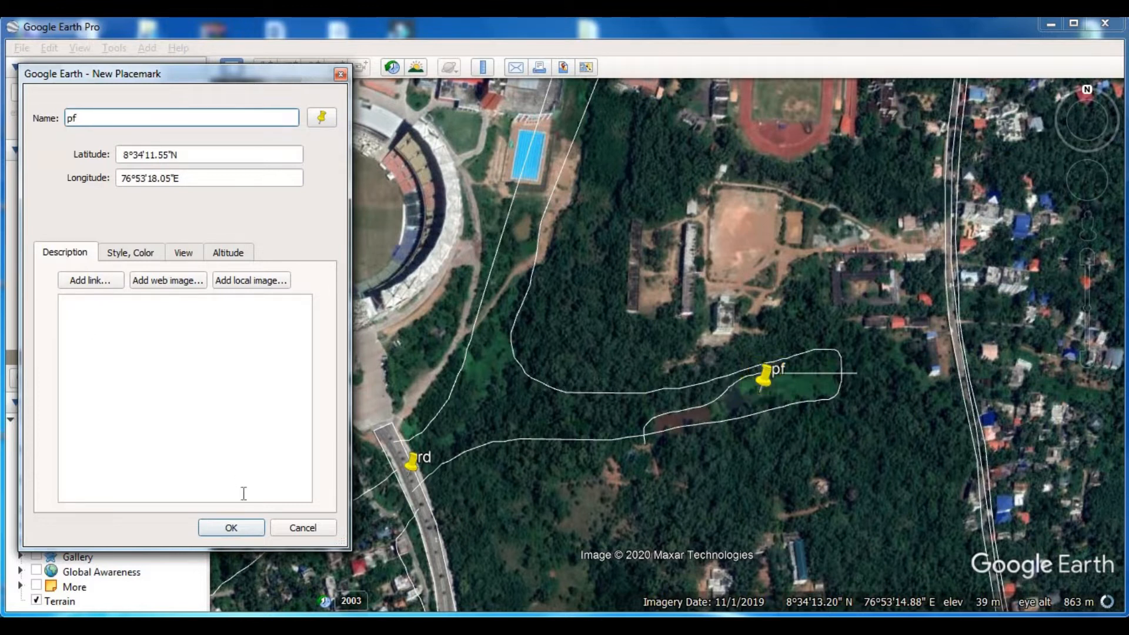
click(243, 530)
- Trace and save a curved path closing off the green field between the two outline lines, north-east of the rd placemark below the stadium
drag(507, 411, 532, 454)
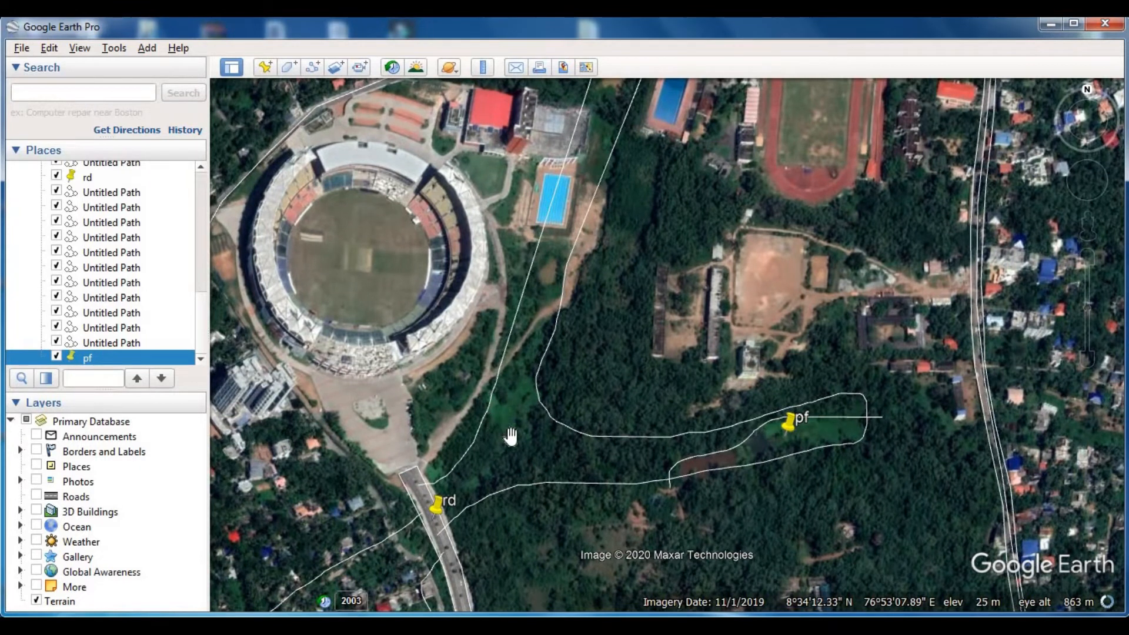
click(312, 67)
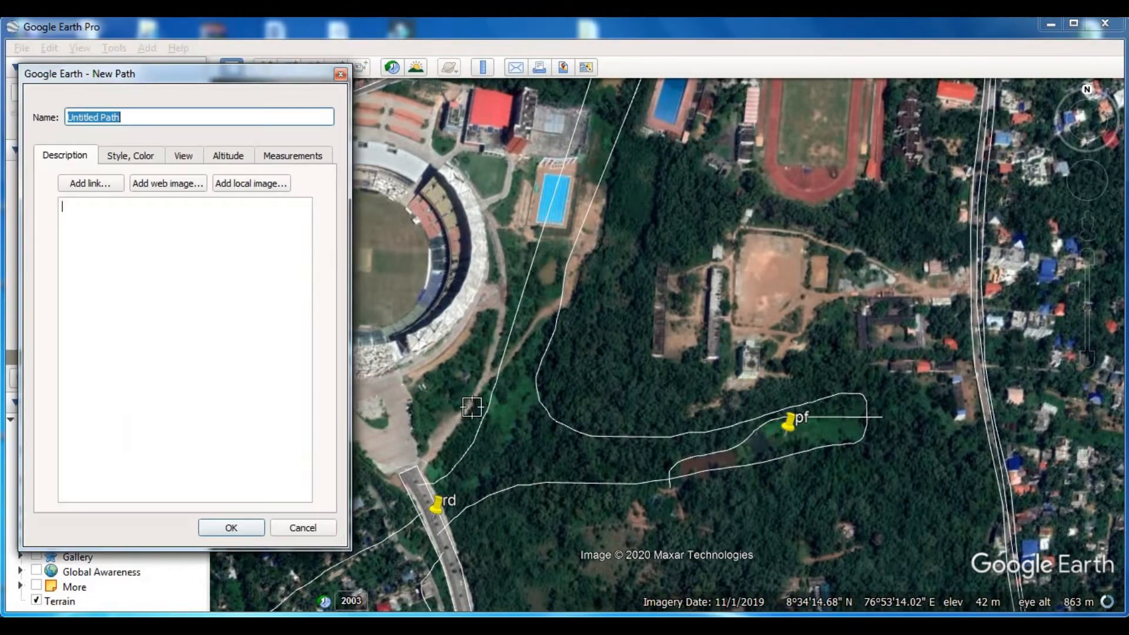
drag(481, 422, 503, 446)
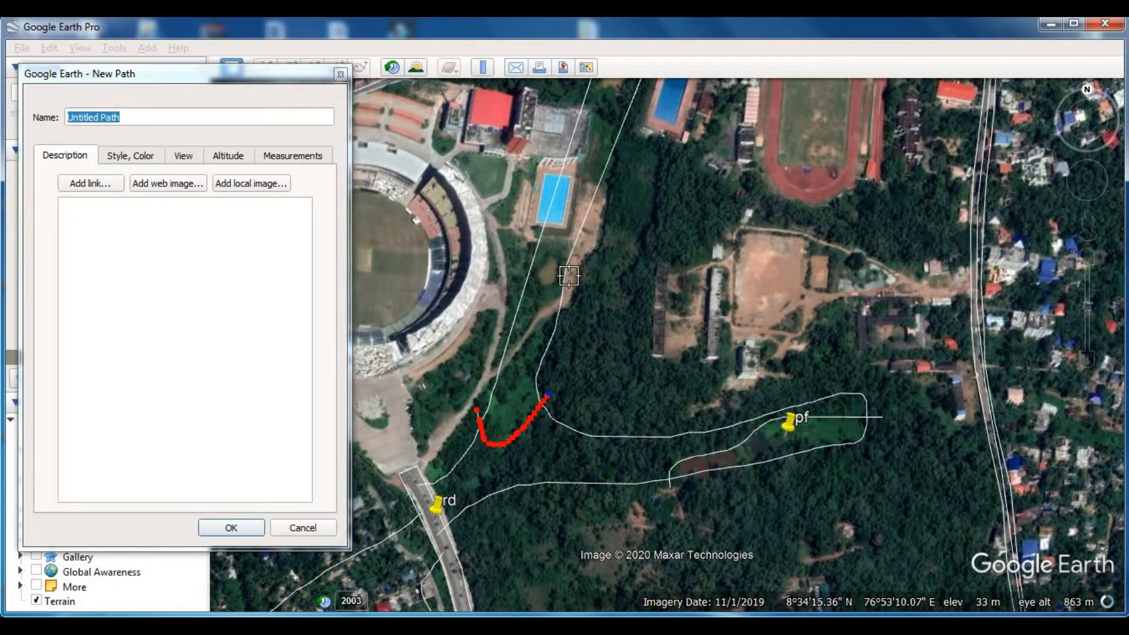
click(243, 528)
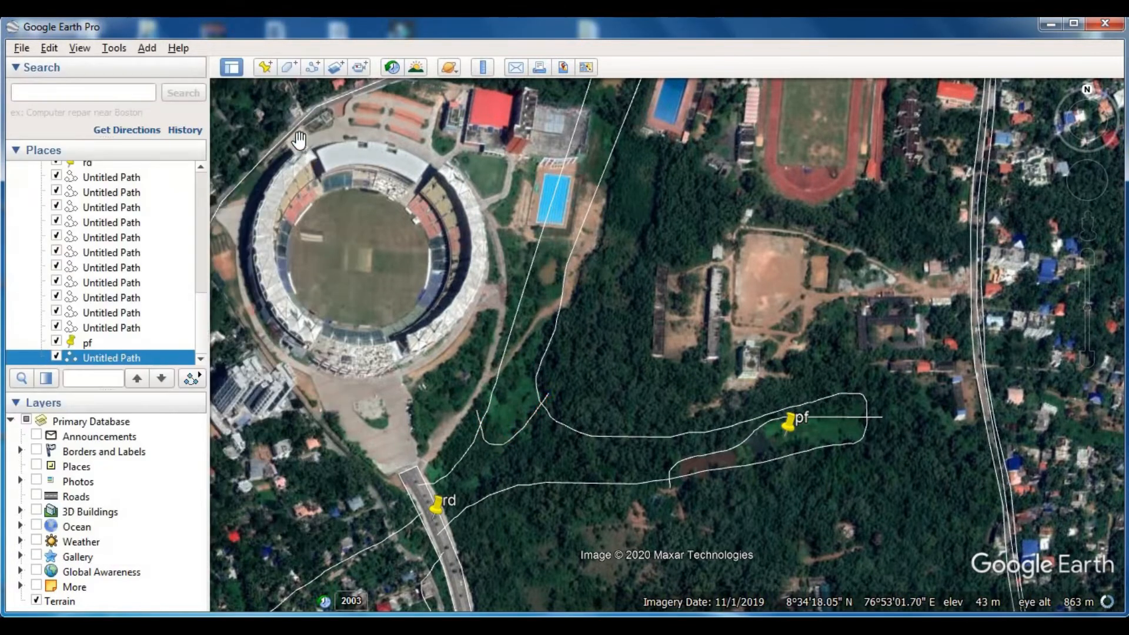
- Trace and save a short path across the strip between the outline lines, just south of the swimming pool beside the stadium
click(312, 67)
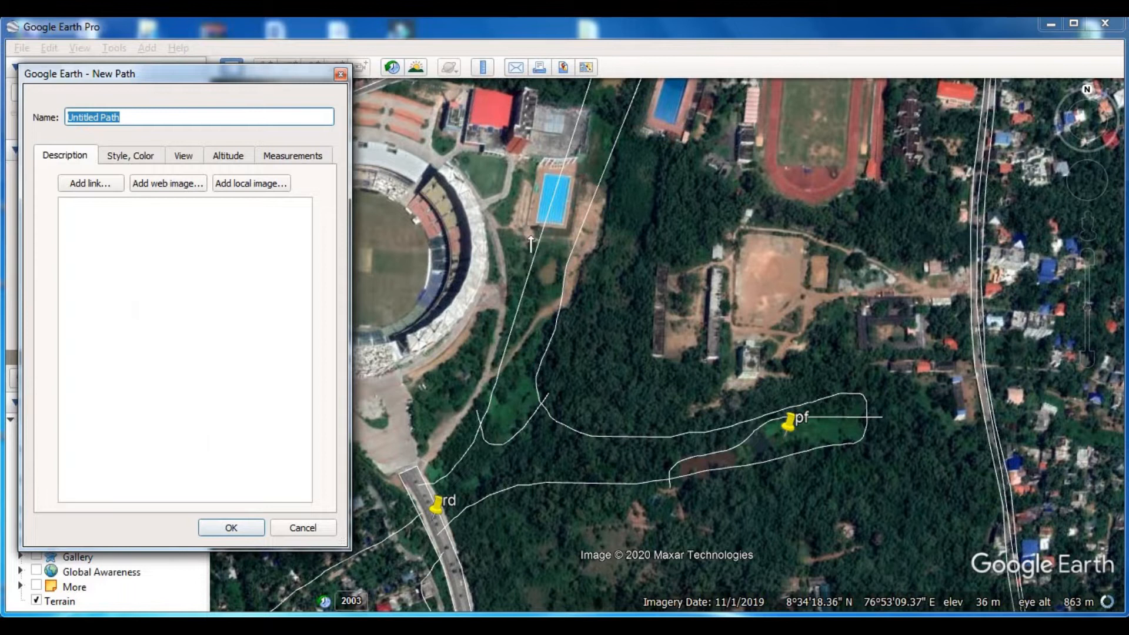
drag(531, 237, 549, 239)
click(303, 77)
key(Return)
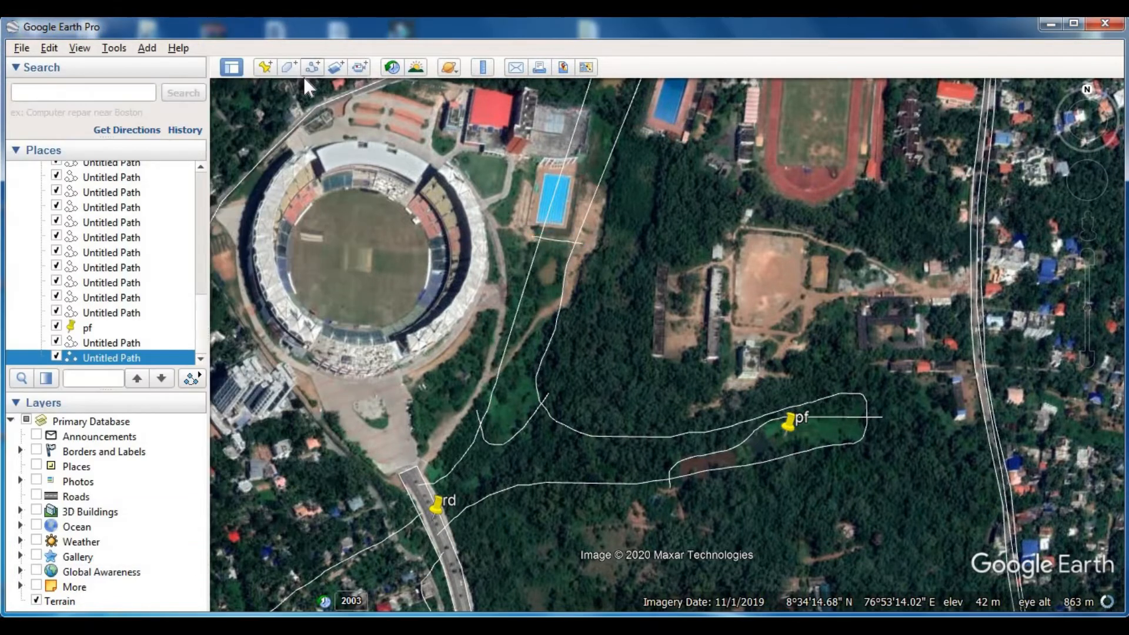
- Add a placemark named "pf" on the green field between the curved dividing path and the path south of the pool
click(265, 67)
click(541, 453)
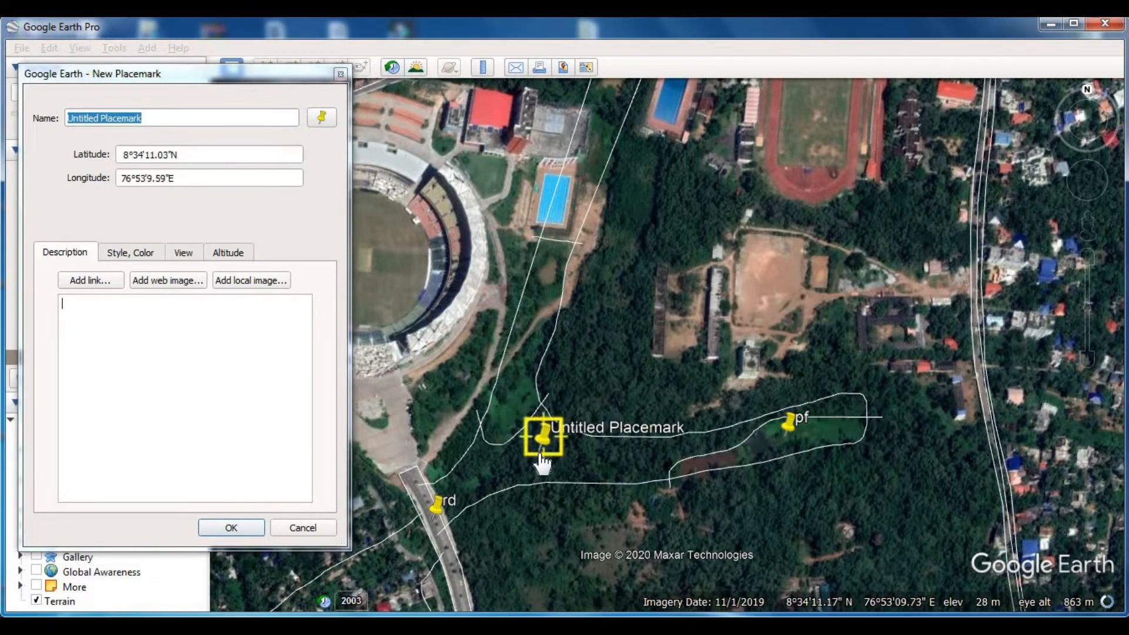
drag(541, 462, 527, 388)
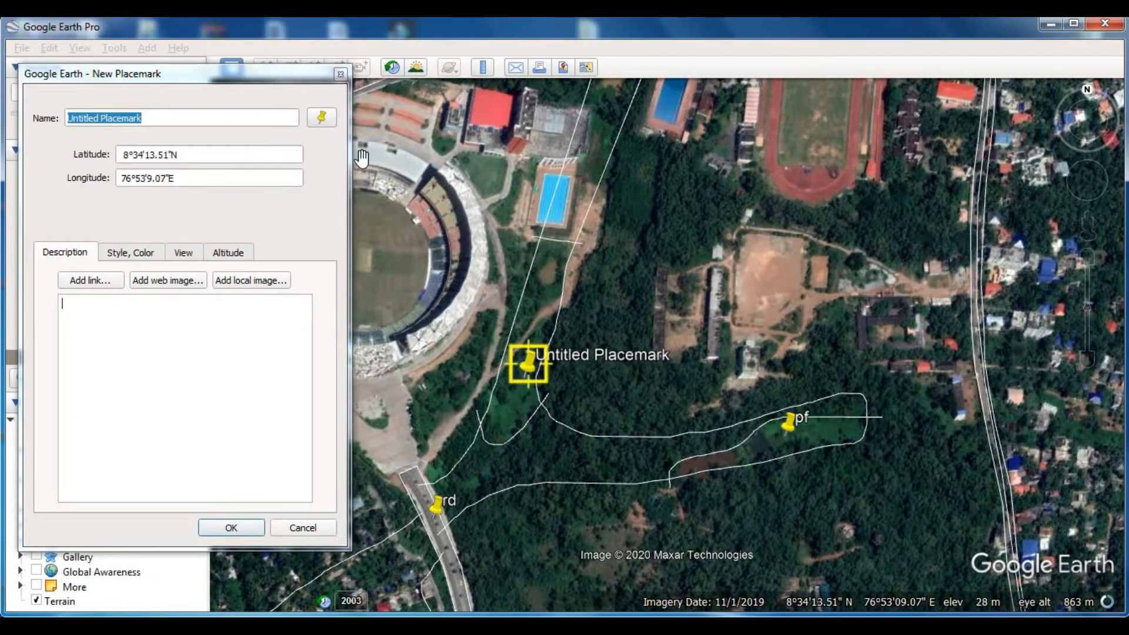
click(298, 70)
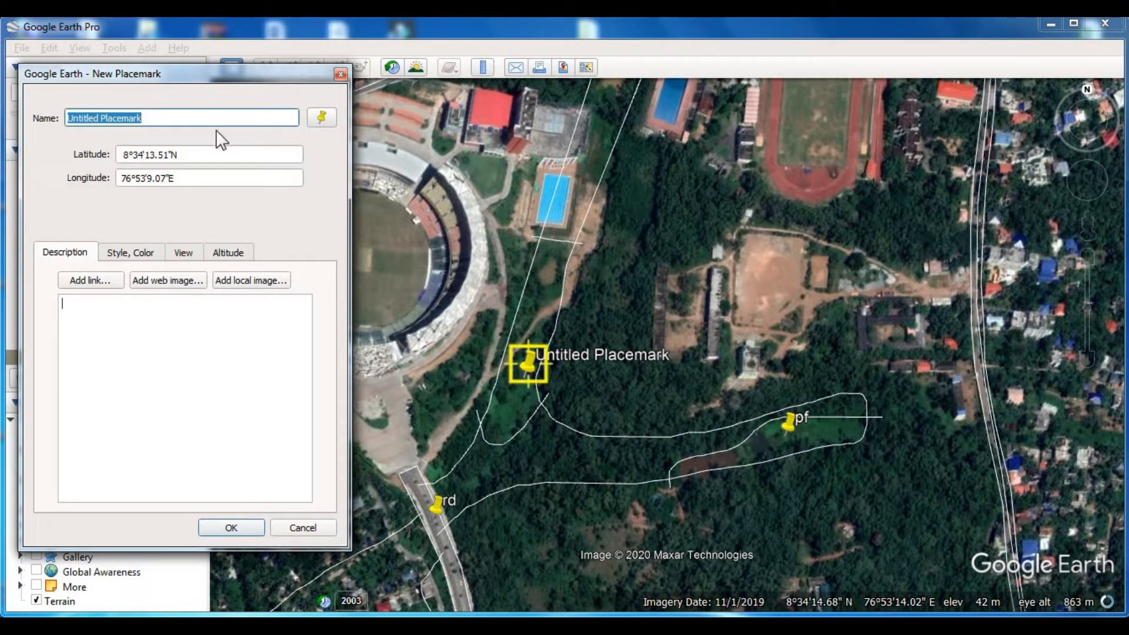
text(pf)
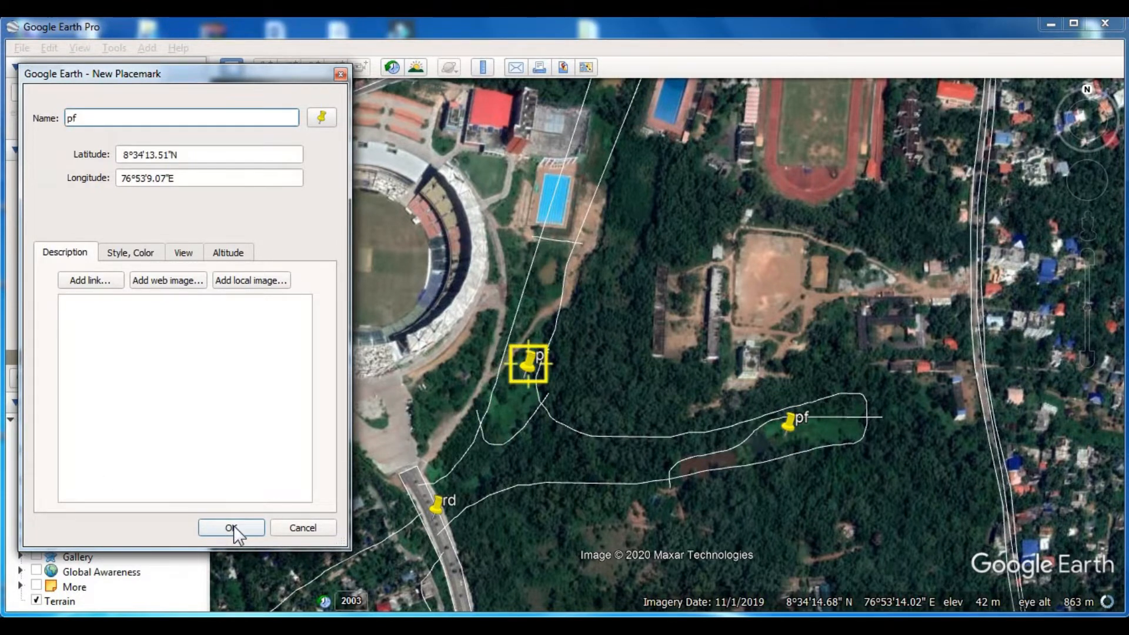
click(234, 525)
- Add a placemark named "pcp" on the tree-covered area just south-east of the curved dividing path
drag(572, 461, 567, 413)
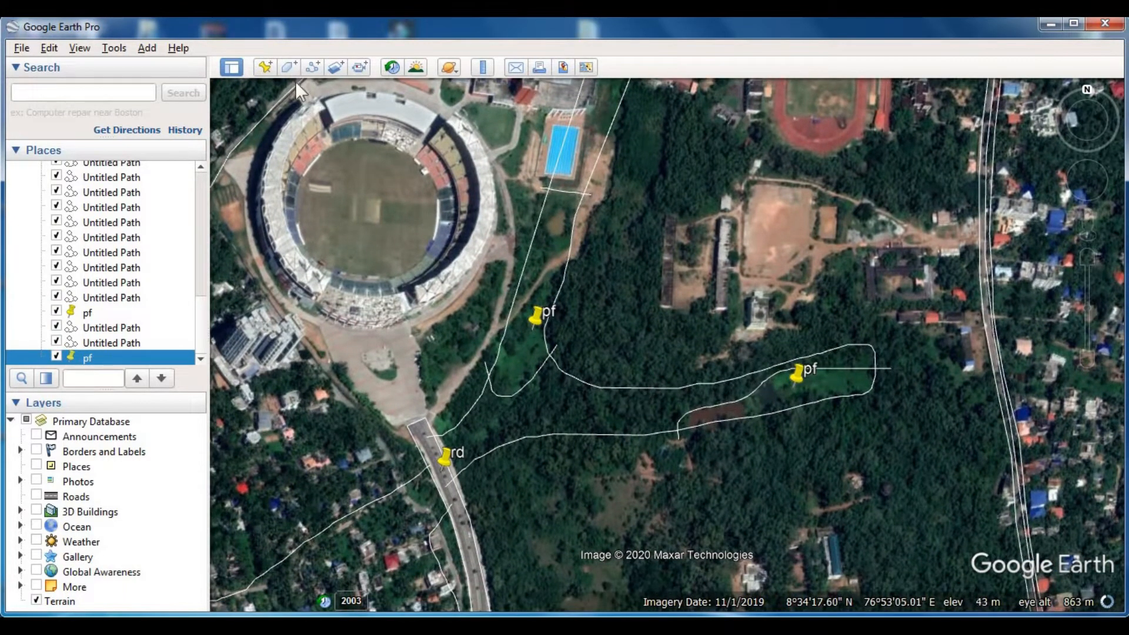
click(287, 67)
drag(651, 353, 561, 420)
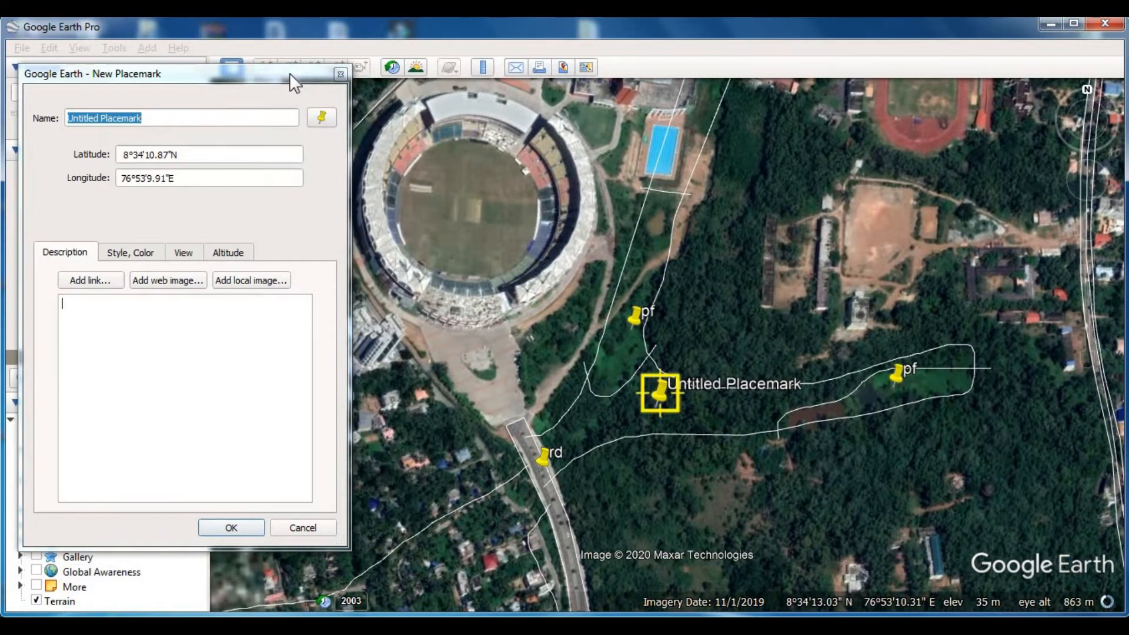
click(289, 71)
text(pc)
text(_)
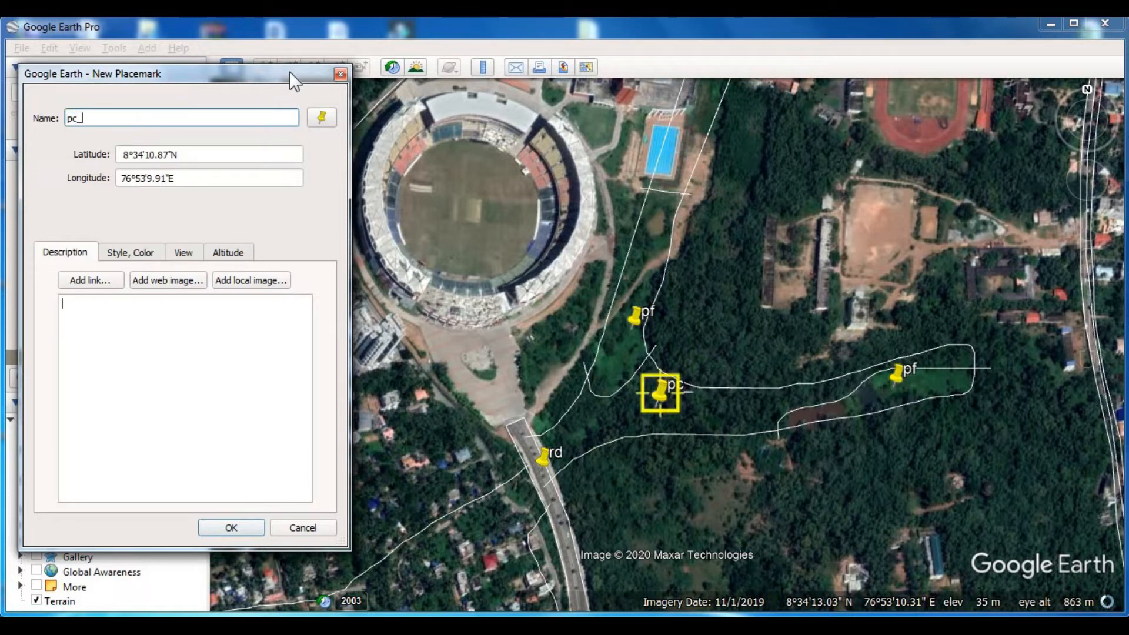
text(a)
key(BackSpace)
text(p)
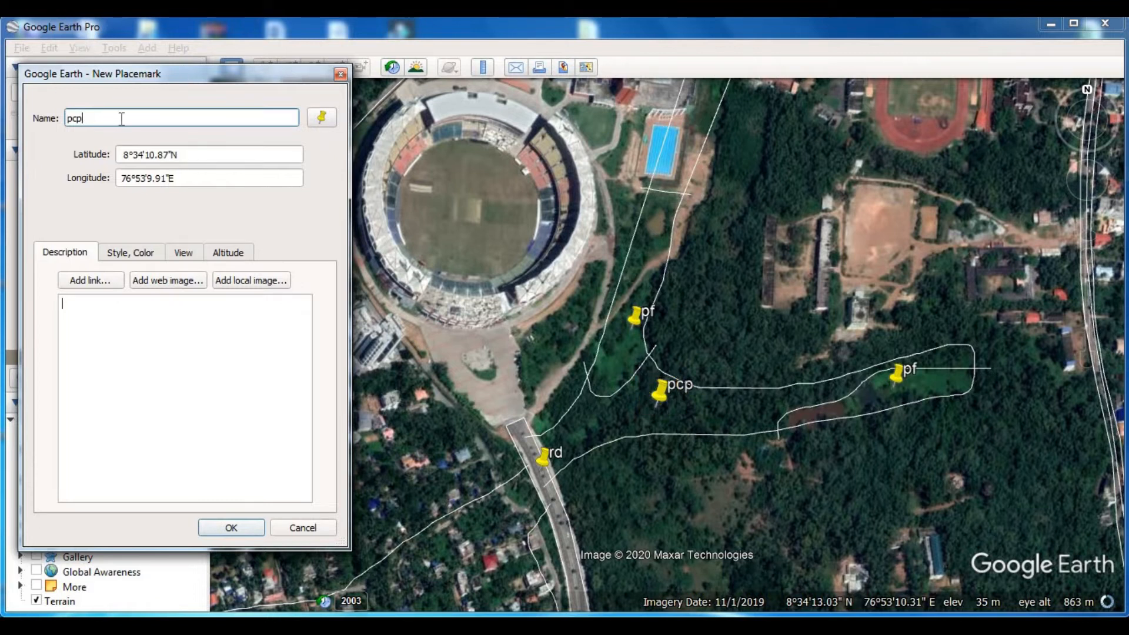
click(231, 527)
- Trace and save a path around the swimming pool beside the stadium, from its southern edge to its northern corners
drag(695, 313, 581, 436)
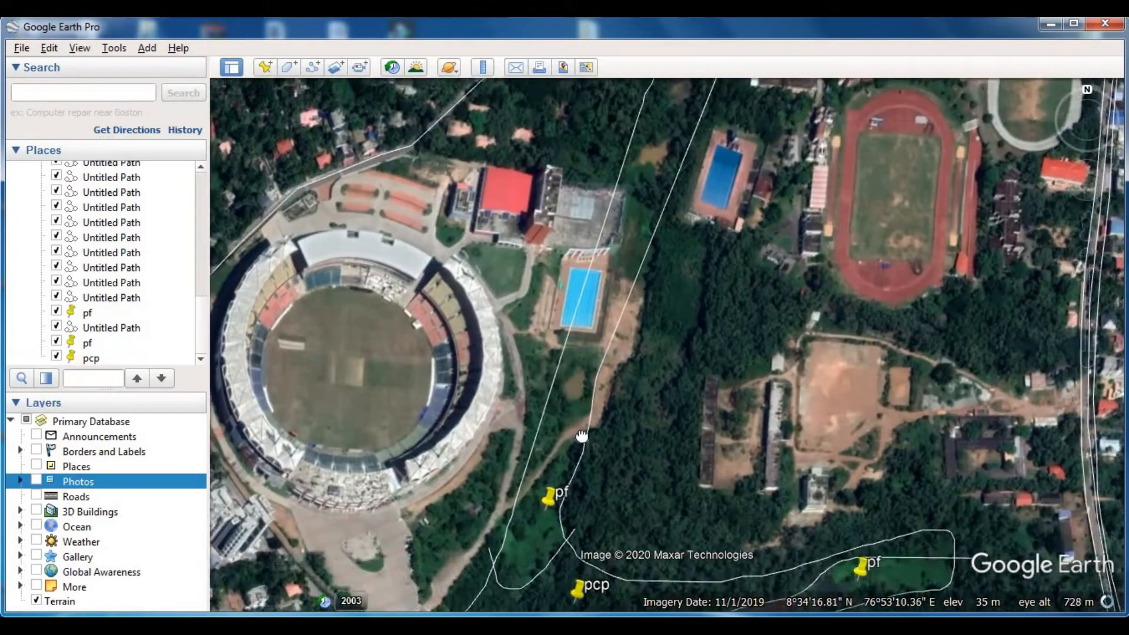
click(312, 67)
drag(545, 371, 581, 377)
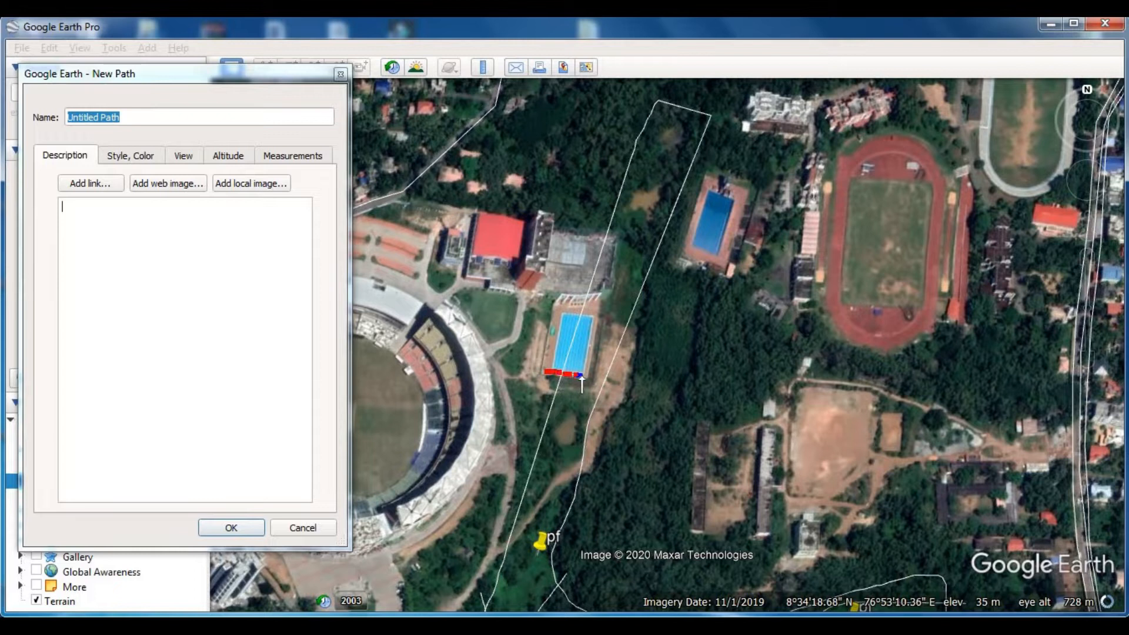
click(598, 318)
click(563, 311)
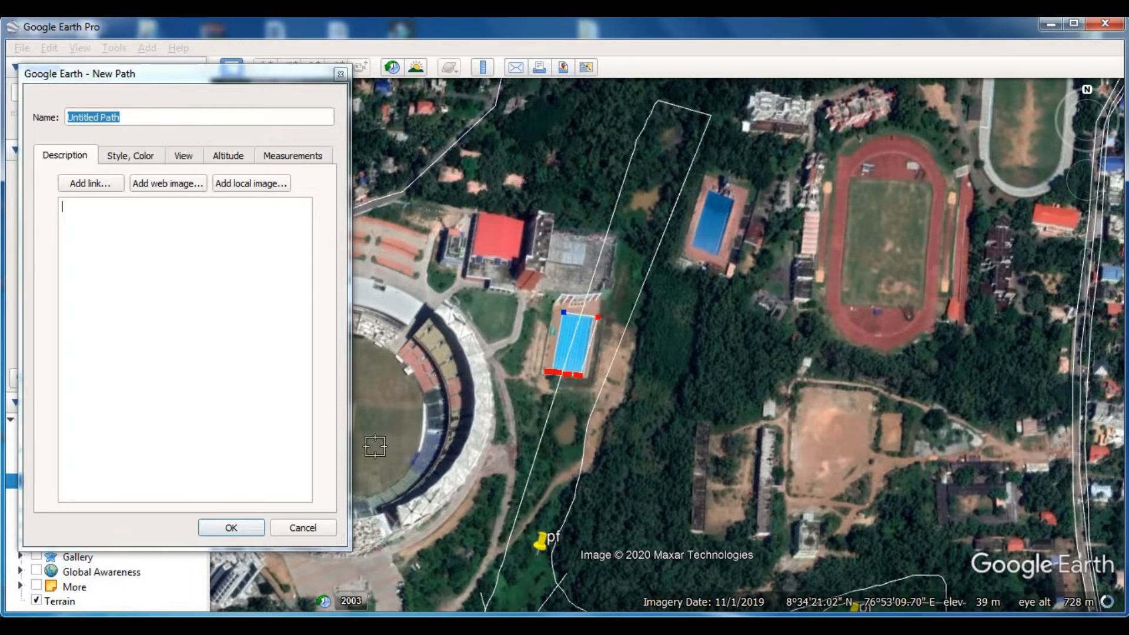
click(246, 527)
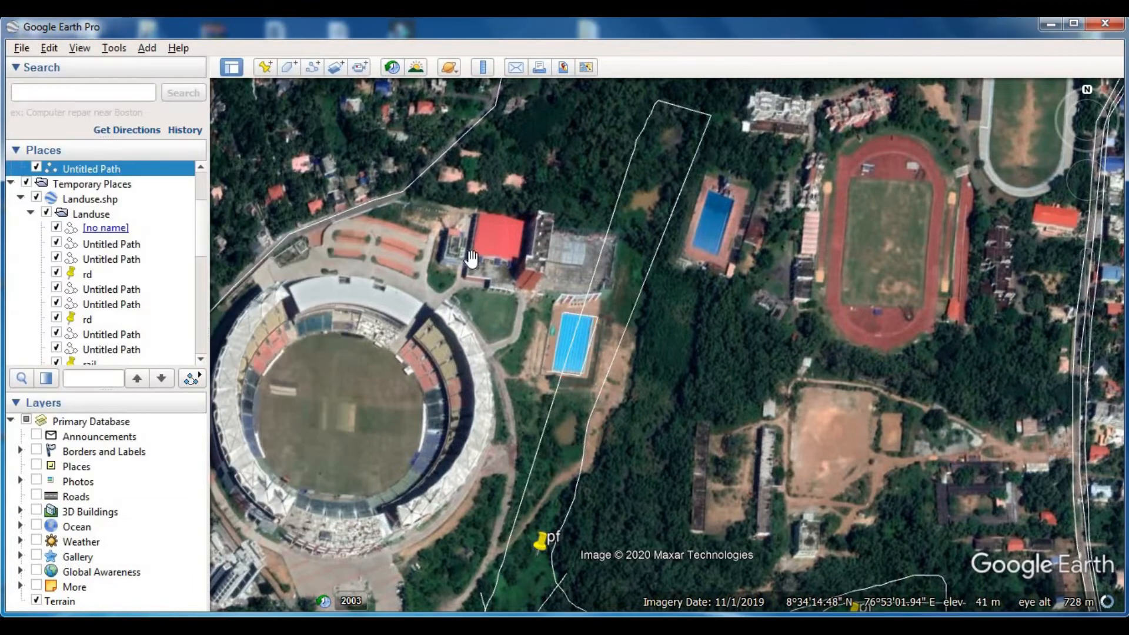
- Add a placemark named "pcpd" on the swimming pool beside the stadium
click(266, 67)
drag(685, 330, 595, 336)
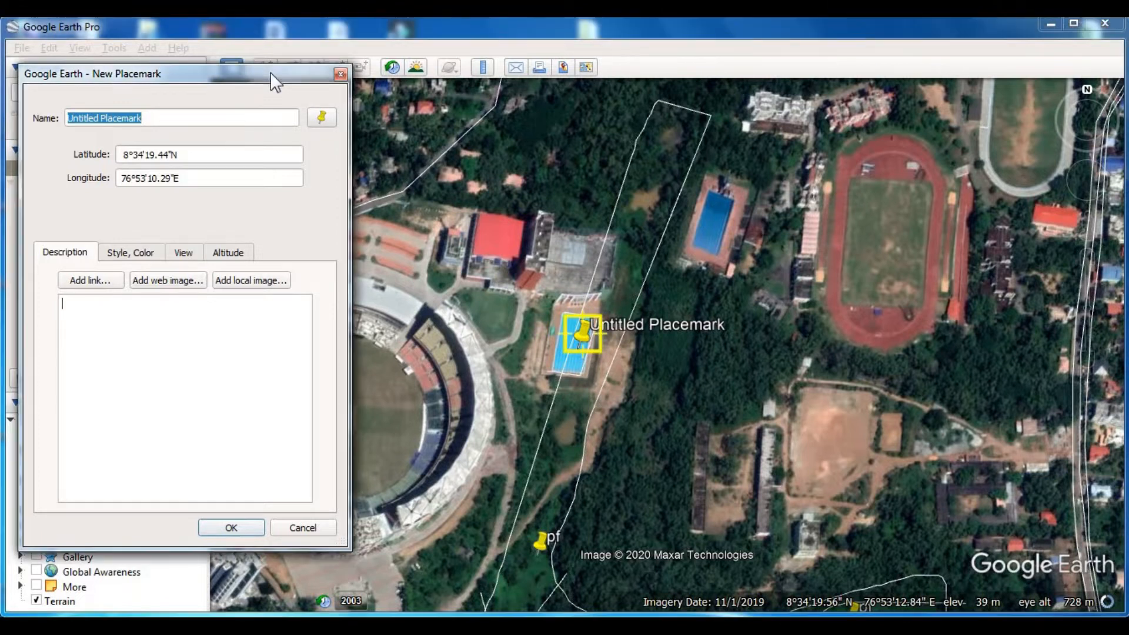
text(p)
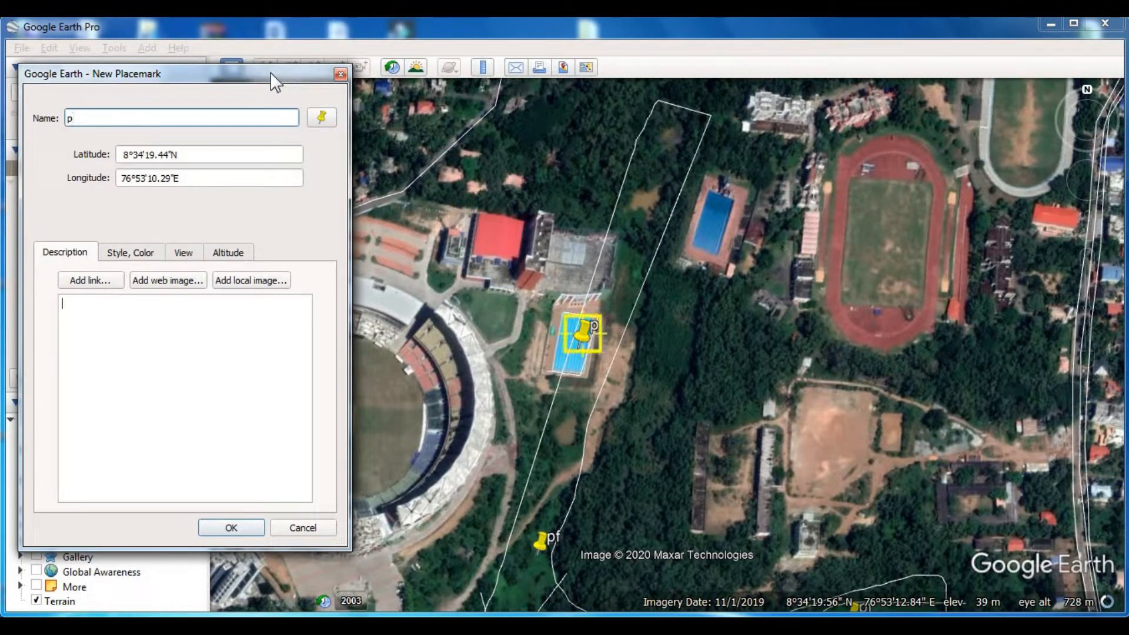
text(cpd)
click(231, 532)
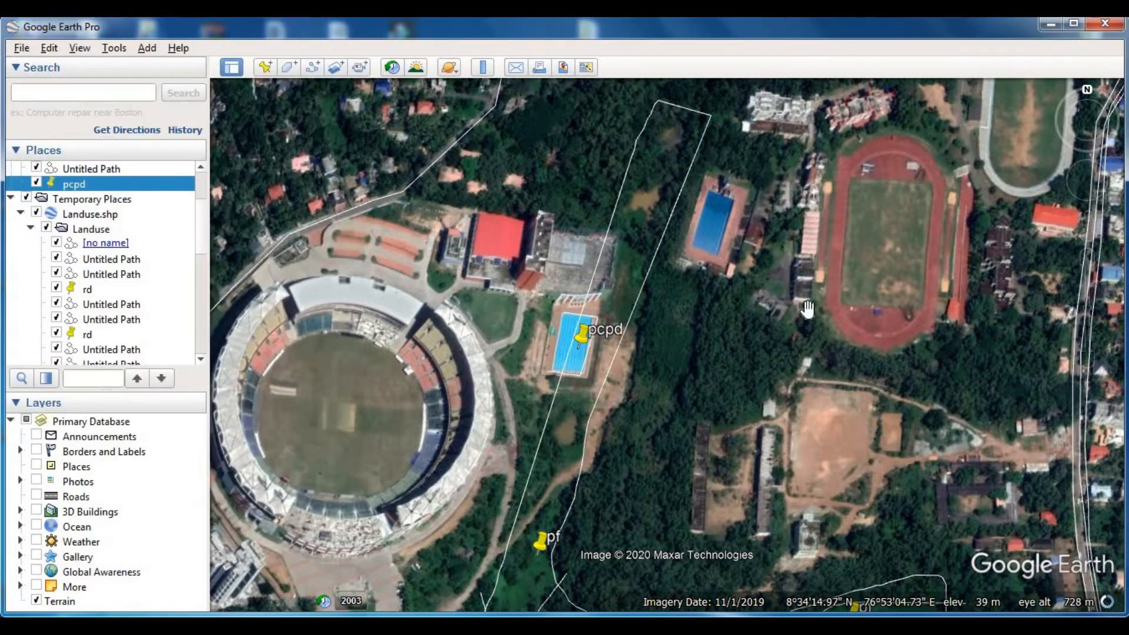
- Trace and save a dividing path across the strip north-east of the pcpd pool, from the paved building's corner towards the second pool
click(313, 67)
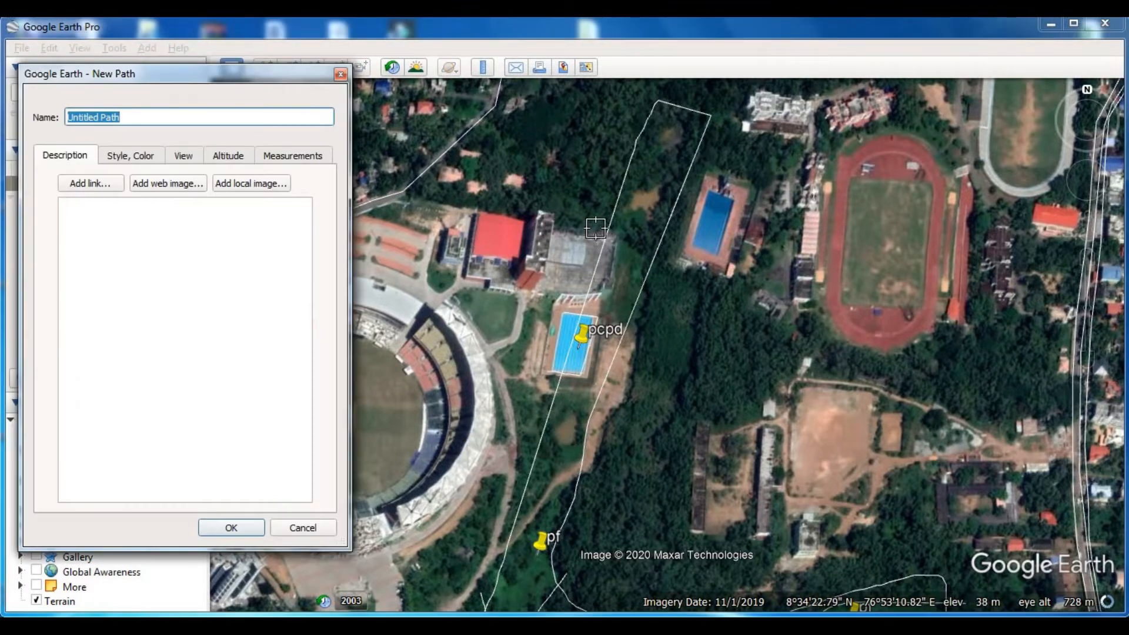
click(595, 228)
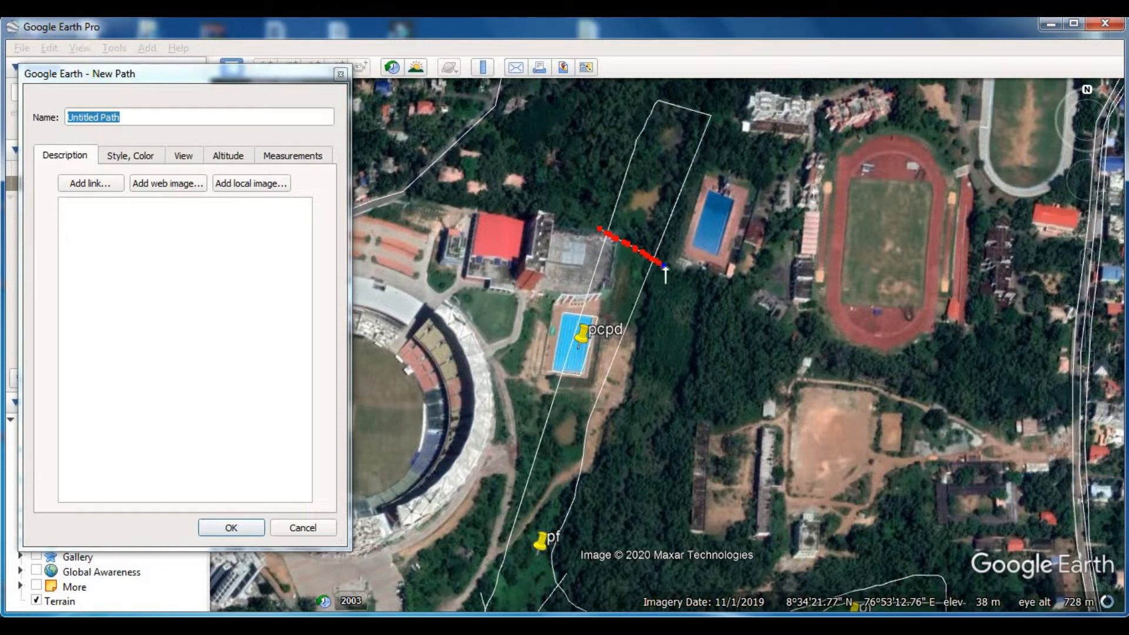
click(310, 72)
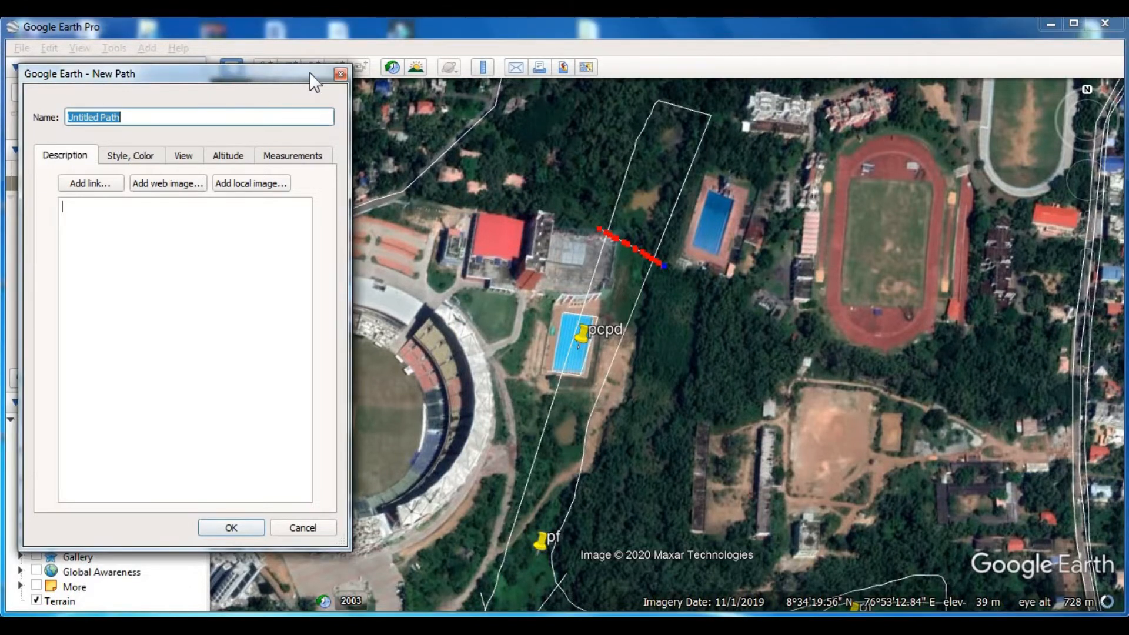
key(Return)
- Add a placemark named "pcp" on the vegetated northern end of the strip, north of the dividing path beside the second pool
drag(535, 555, 541, 494)
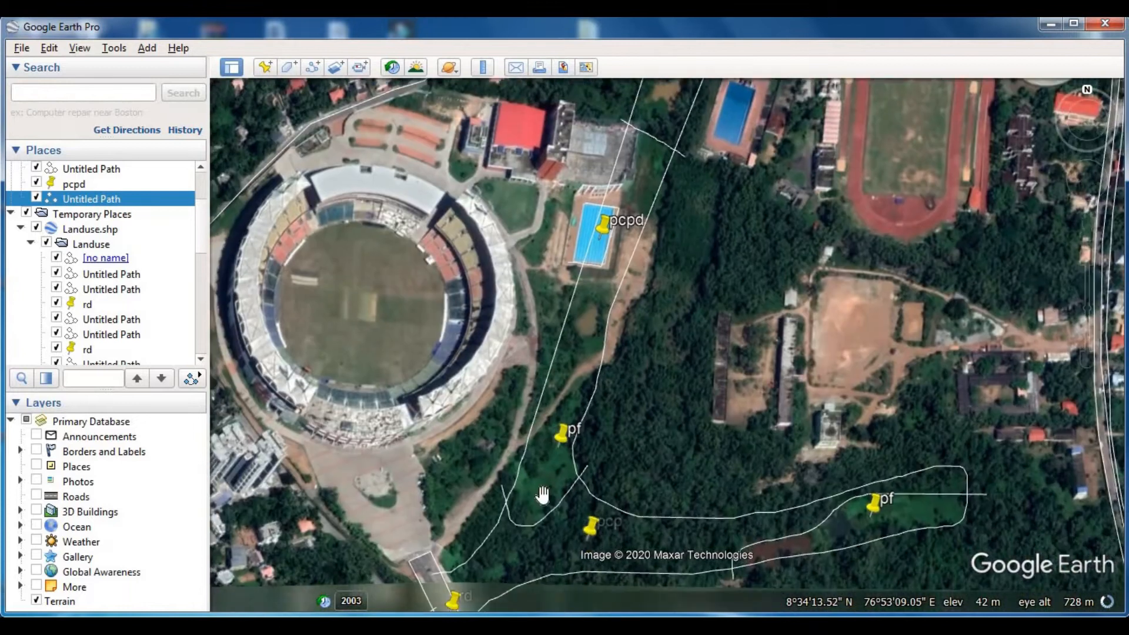
drag(636, 225, 594, 337)
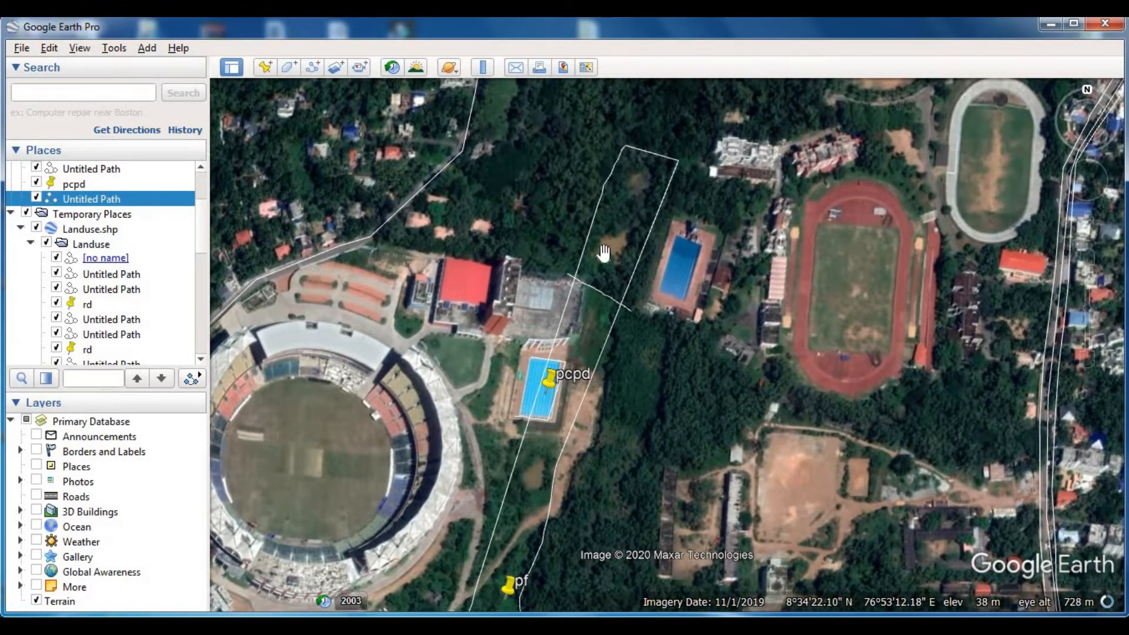
drag(605, 253, 580, 304)
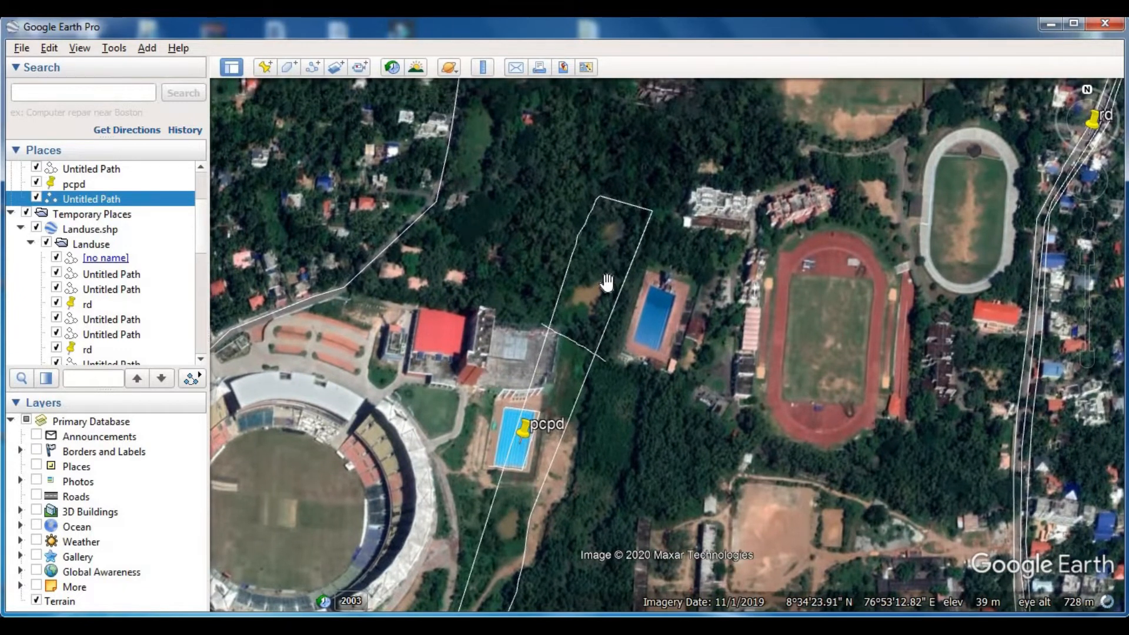
click(265, 67)
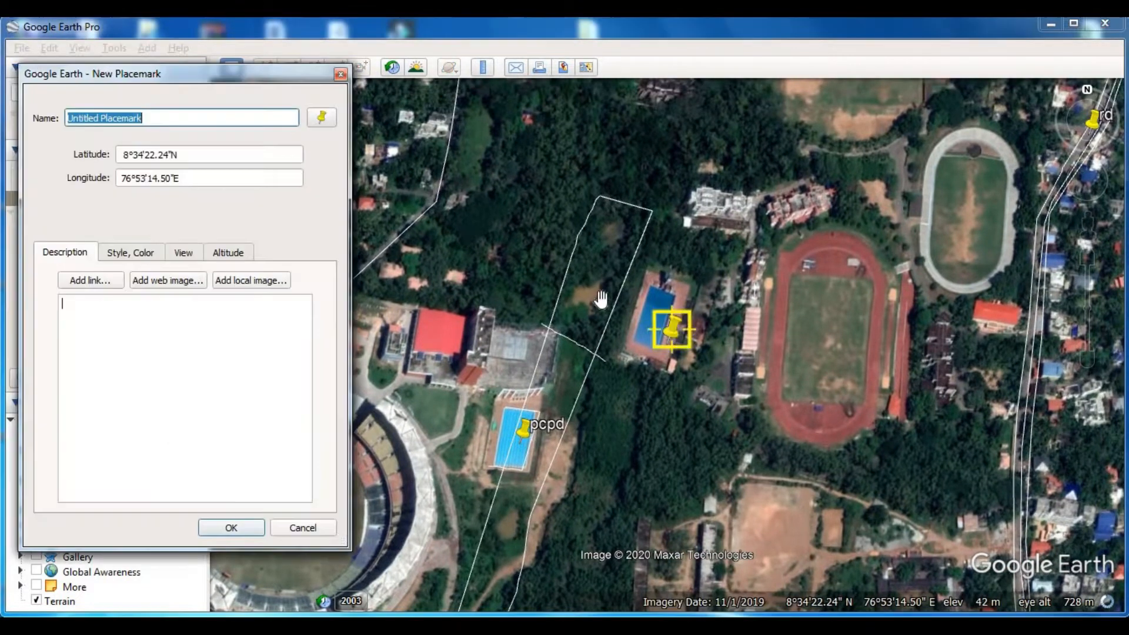
click(603, 275)
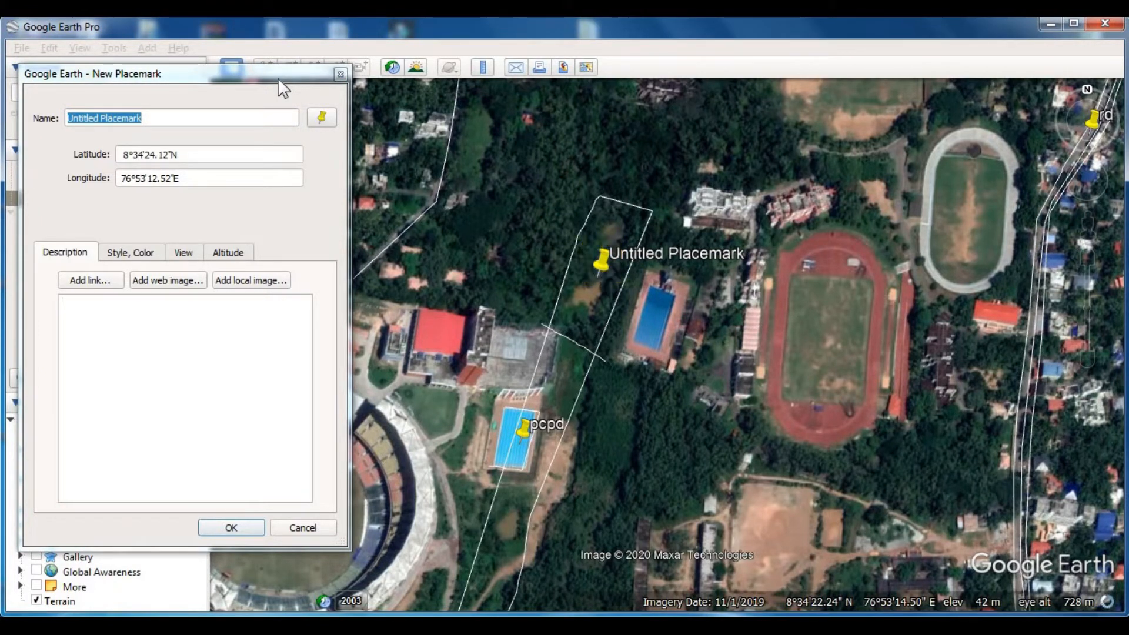
click(241, 74)
text(pcp)
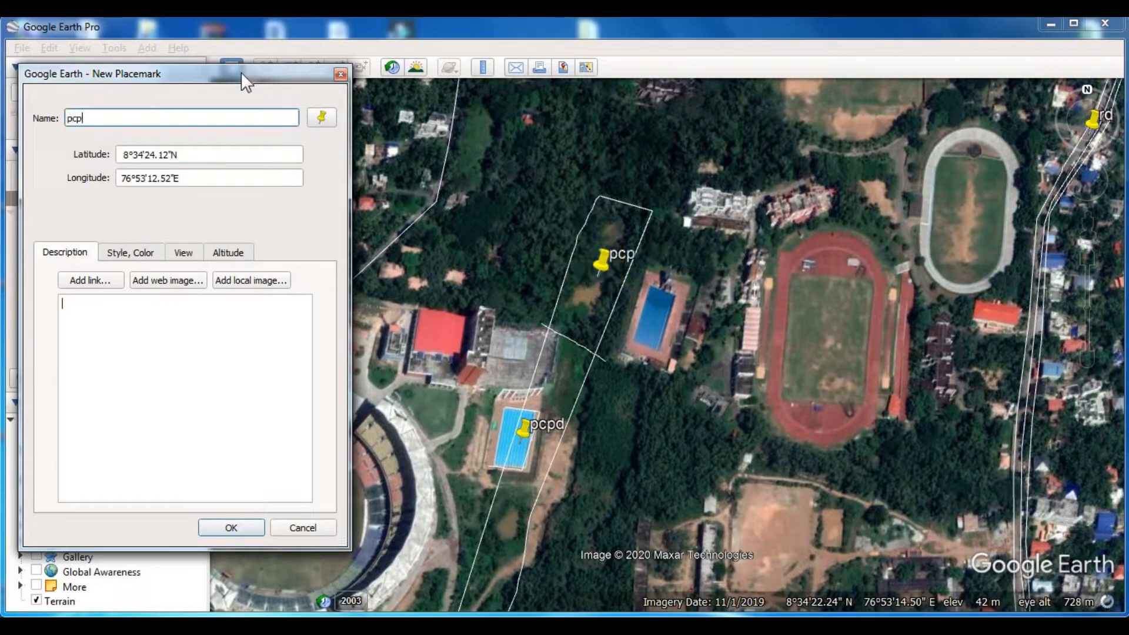
key(Return)
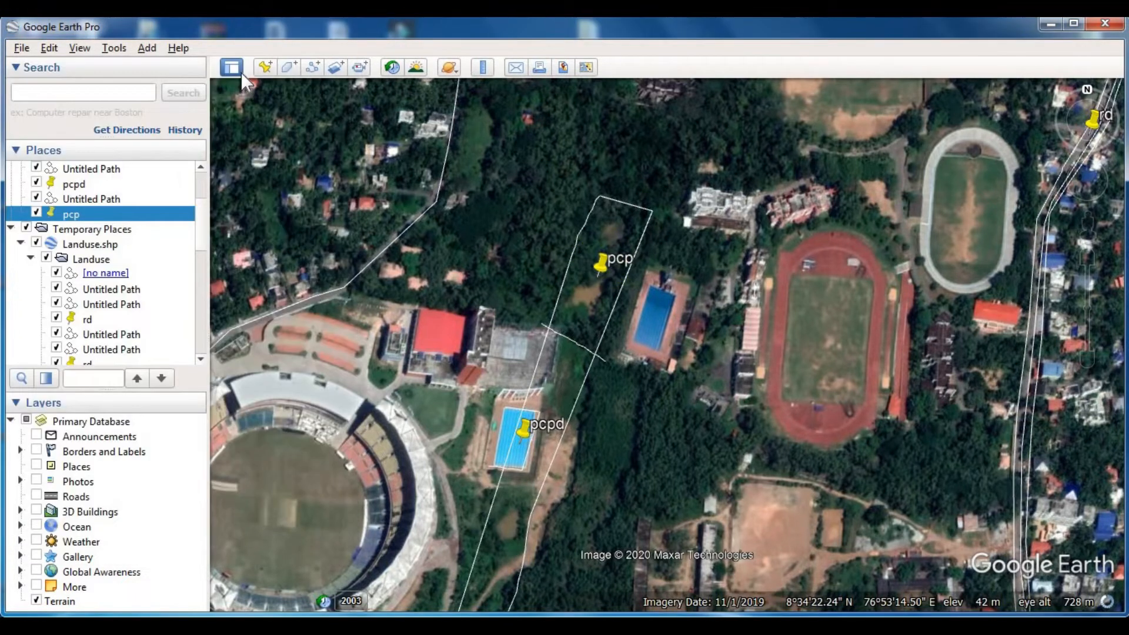
scroll(605, 398, down, 2)
drag(604, 450, 606, 252)
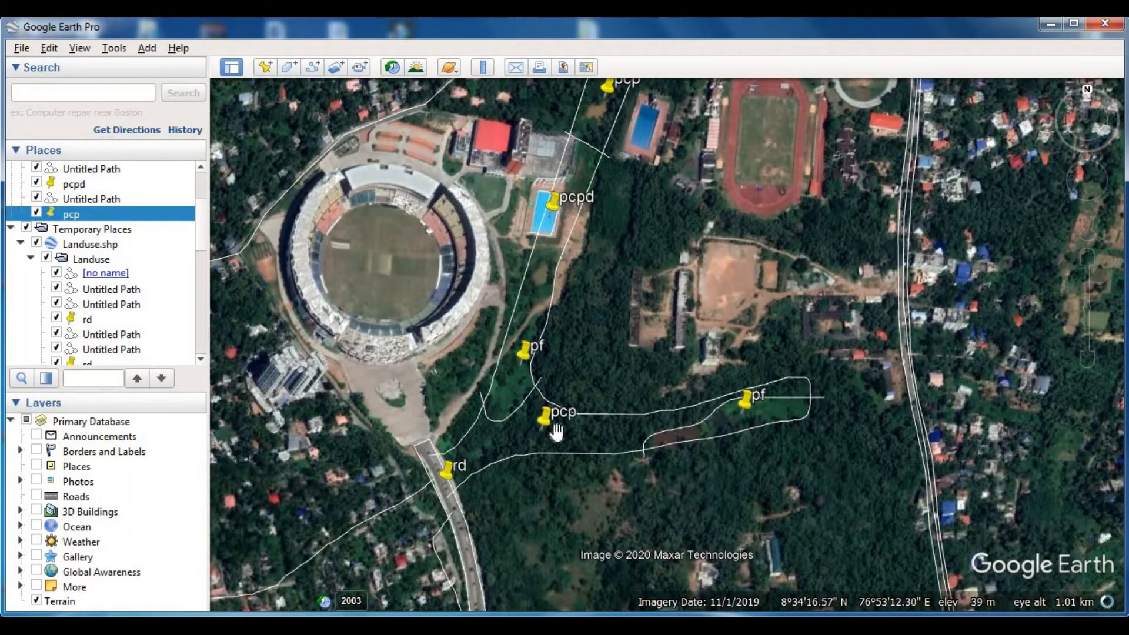
- Examine the traced areas around the stadium and the land south to the main road for land use still unmapped
drag(607, 167, 605, 276)
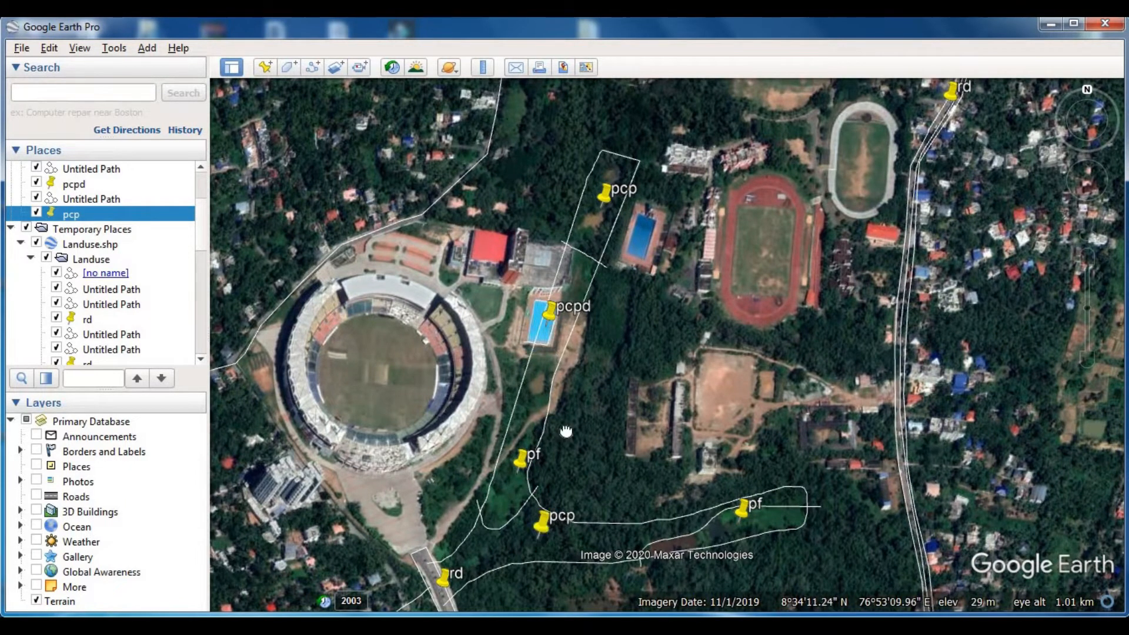
drag(567, 432, 621, 290)
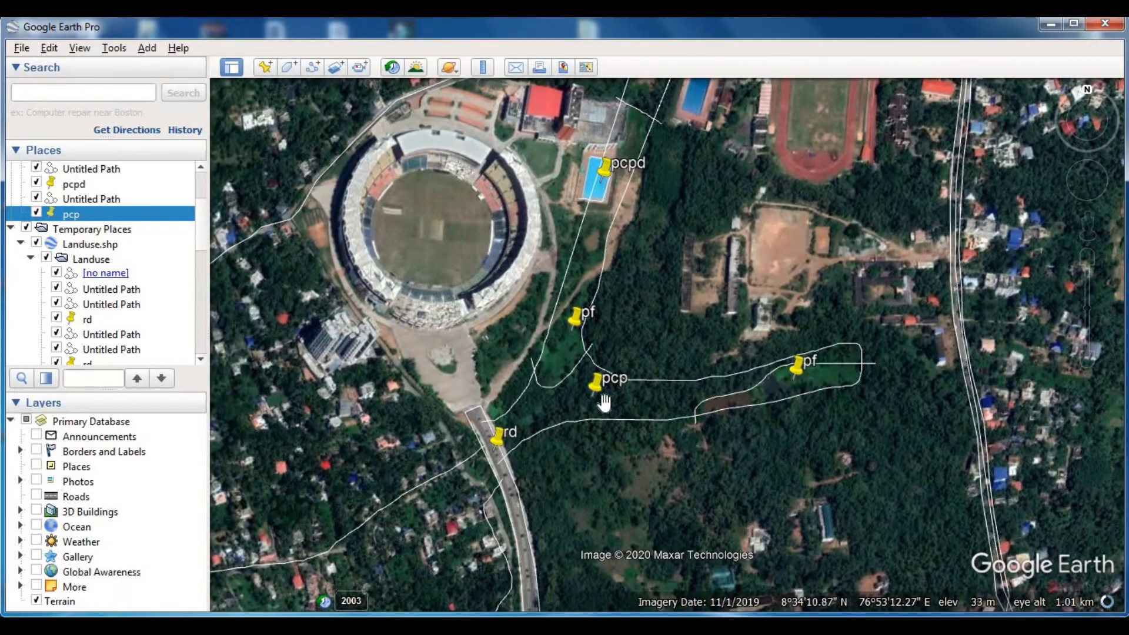
drag(606, 385, 686, 268)
drag(519, 486, 690, 341)
drag(518, 374, 640, 289)
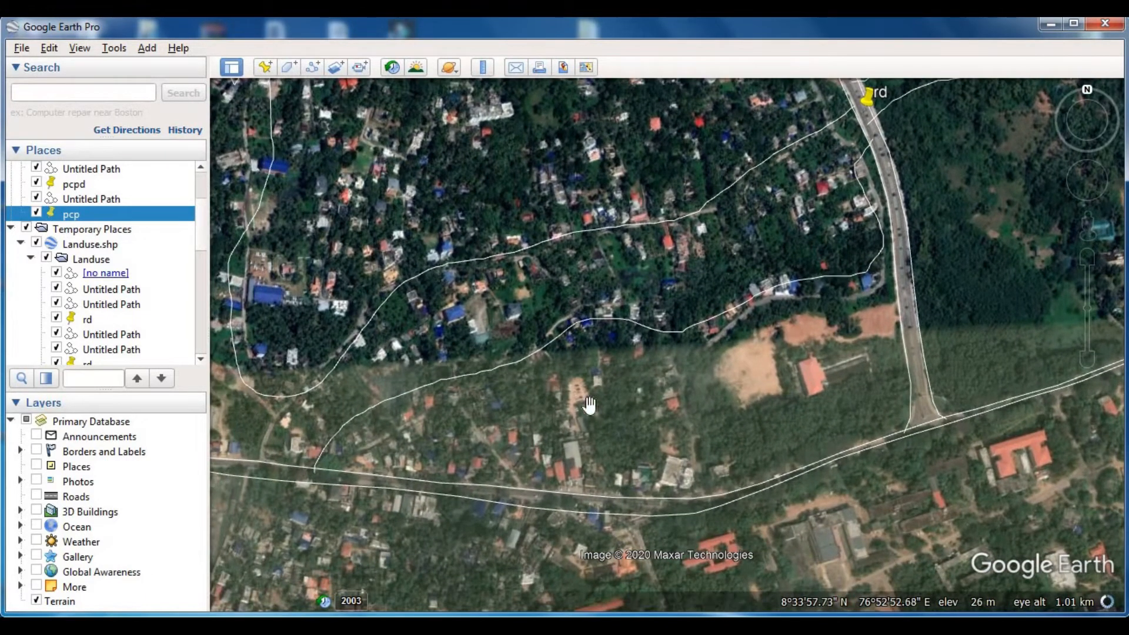
scroll(590, 409, down, 3)
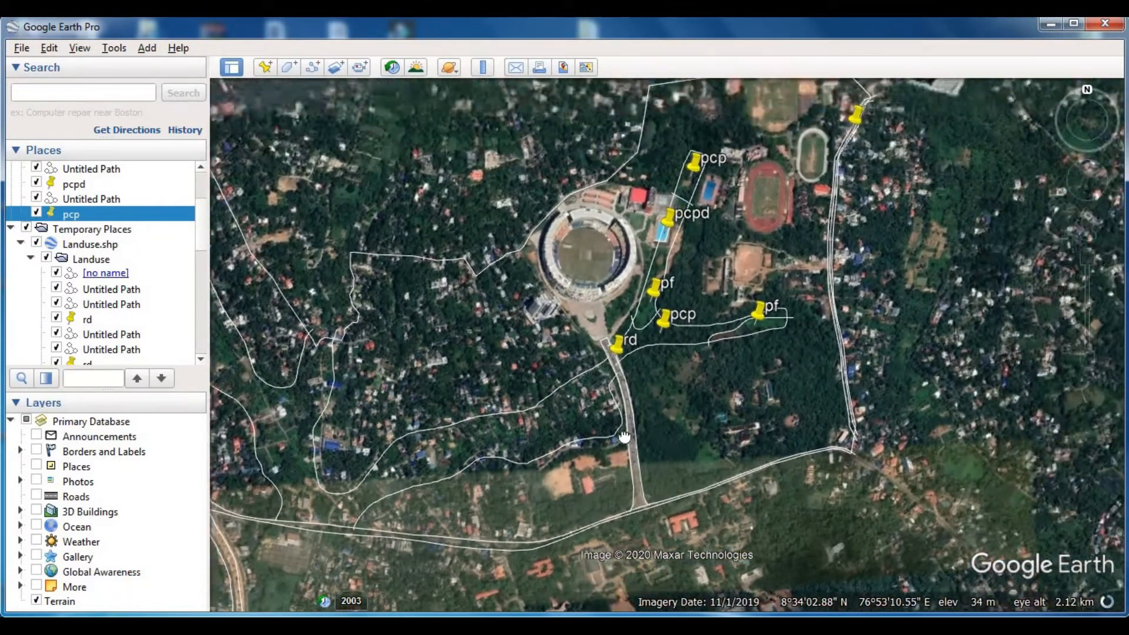
drag(624, 436, 608, 441)
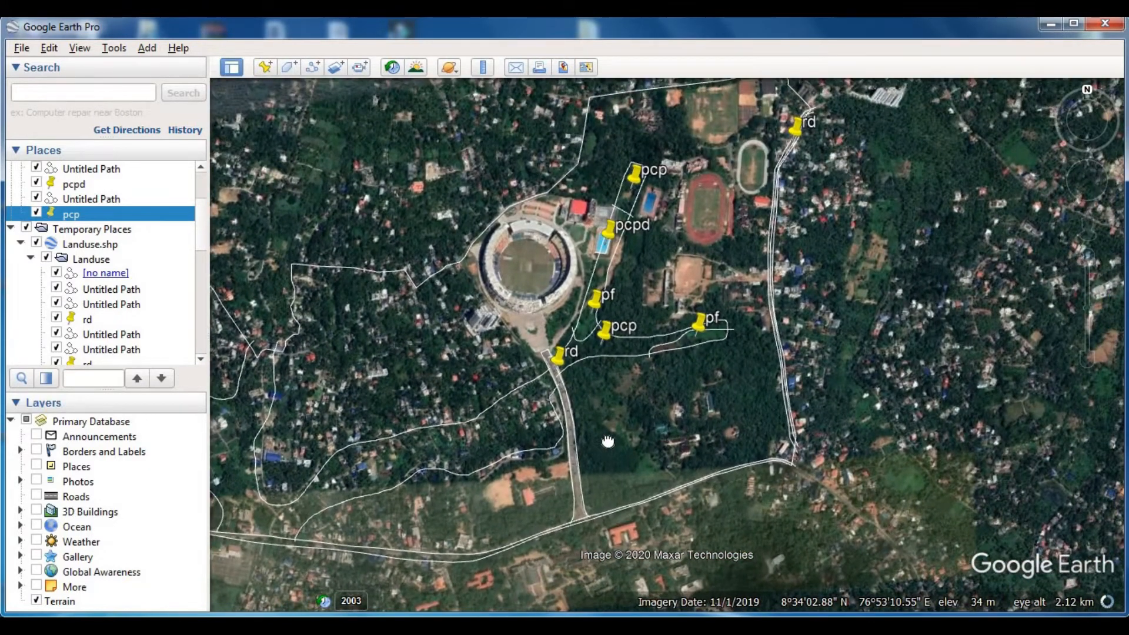
scroll(638, 459, up, 3)
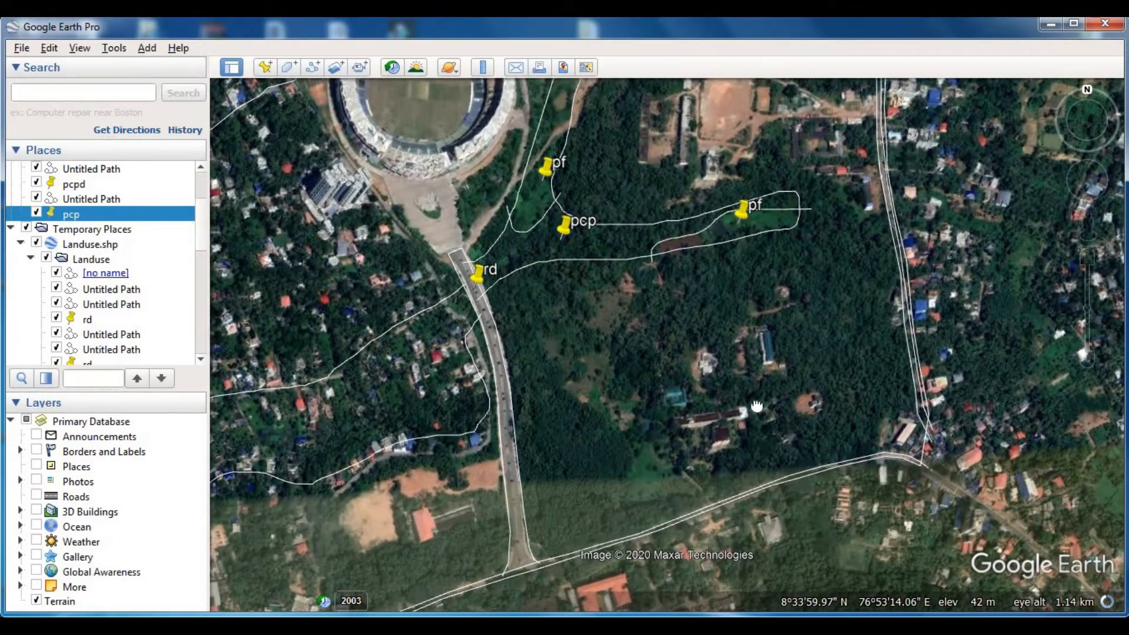
- Trace and save a path around the elongated open clearing east of the stadium approach road, from its southern tip around and back
drag(627, 422, 728, 438)
drag(659, 496, 649, 358)
scroll(650, 365, up, 2)
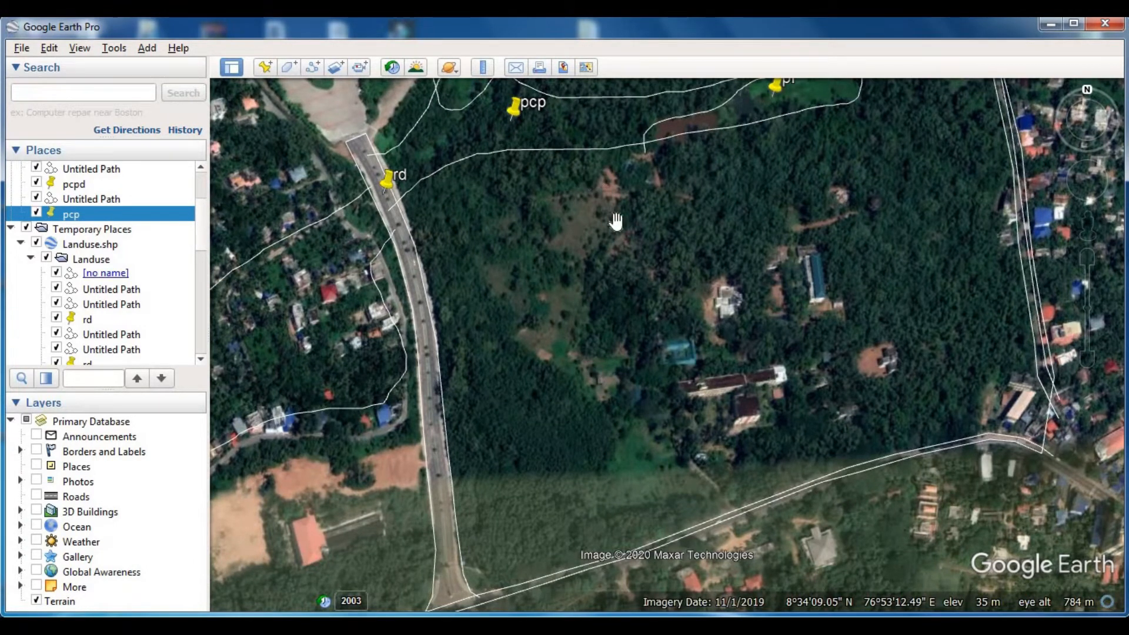
click(313, 67)
click(588, 462)
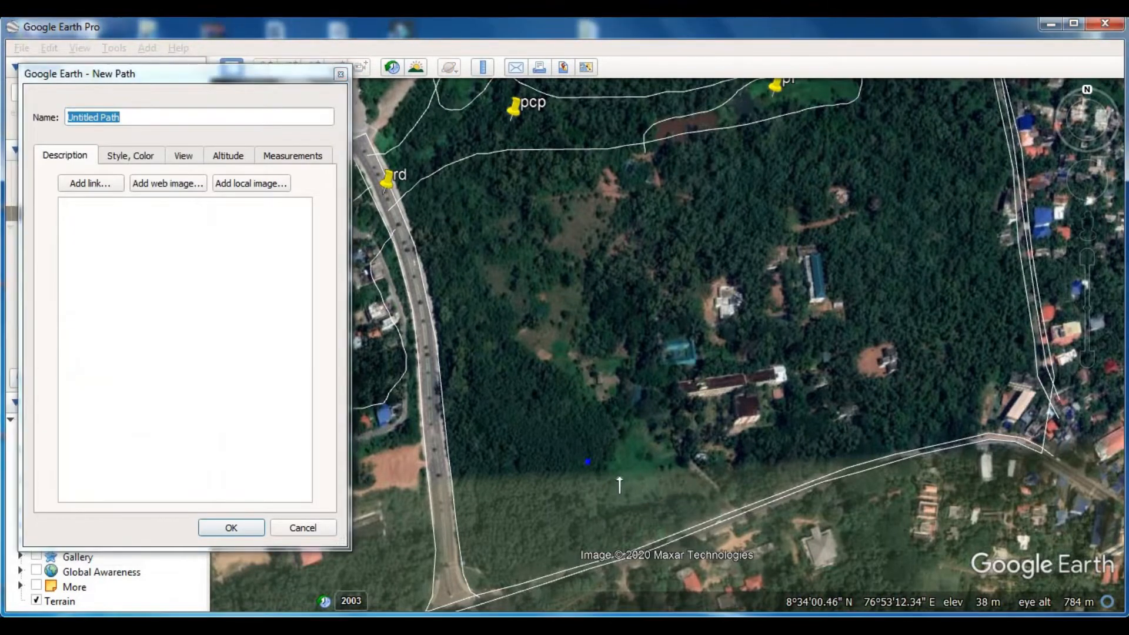
mouse_move(673, 426)
mouse_down()
mouse_move(582, 300)
mouse_move(603, 175)
mouse_move(481, 245)
mouse_up()
mouse_move(484, 300)
mouse_down()
mouse_move(605, 424)
mouse_move(624, 491)
mouse_up()
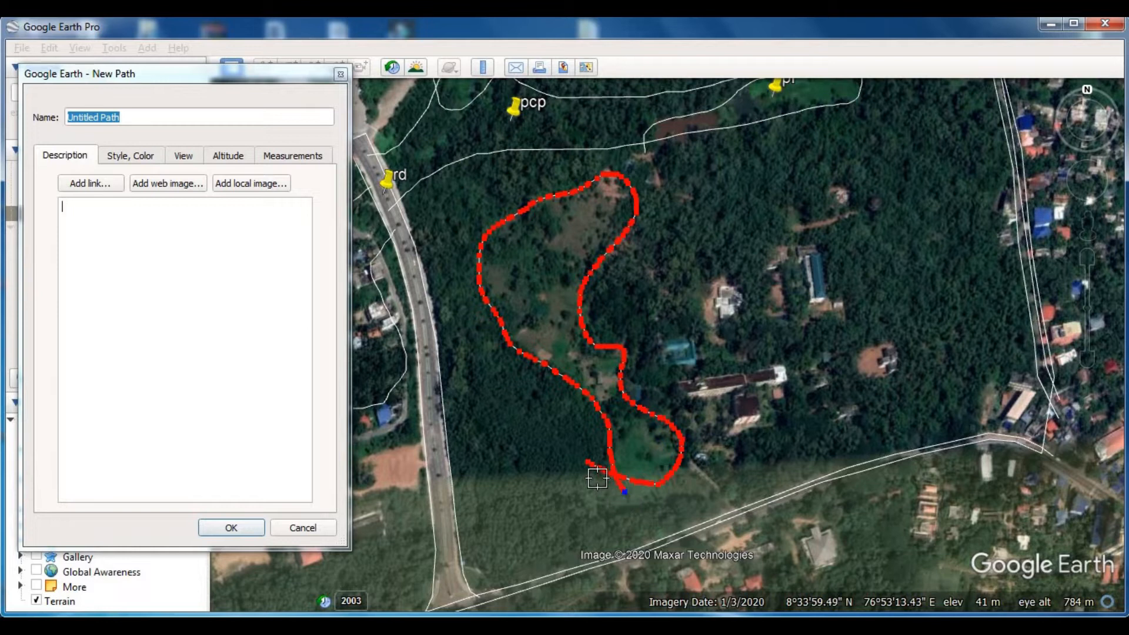
scroll(613, 486, up, 2)
scroll(613, 485, up, 1)
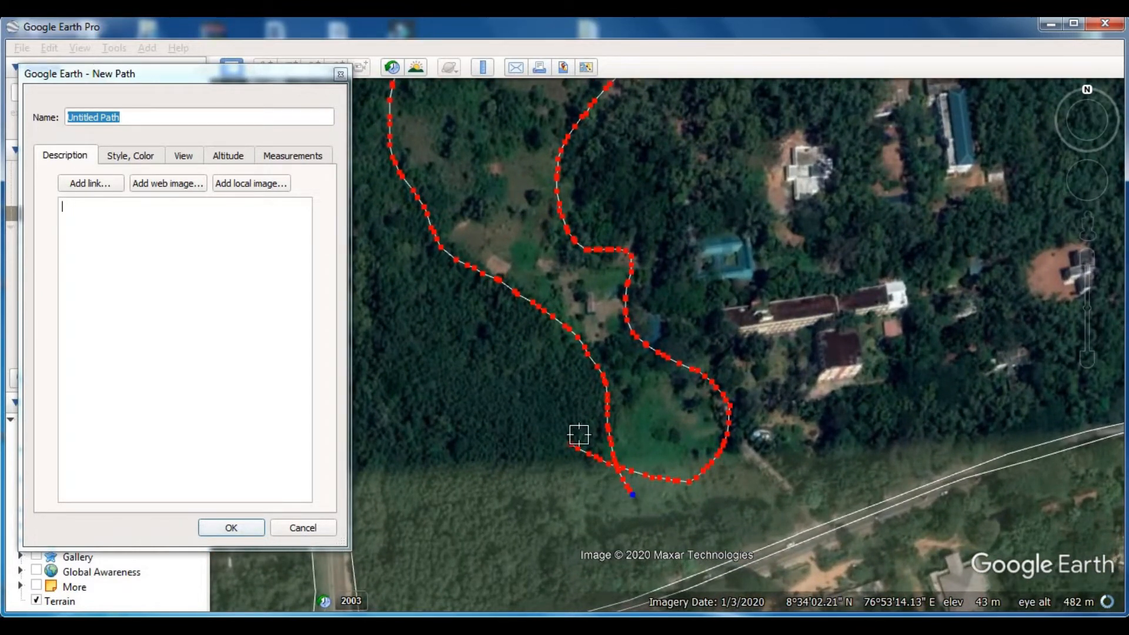
click(232, 528)
- Add a placemark named "afl" inside the traced clearing east of the stadium approach road
scroll(478, 421, down, 2)
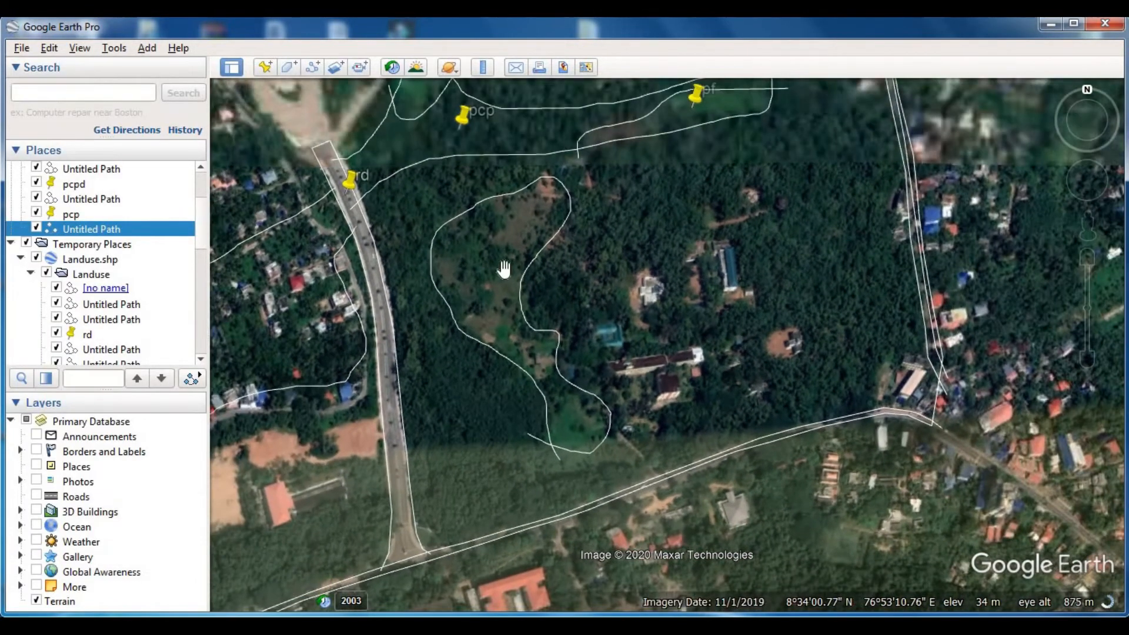
click(264, 66)
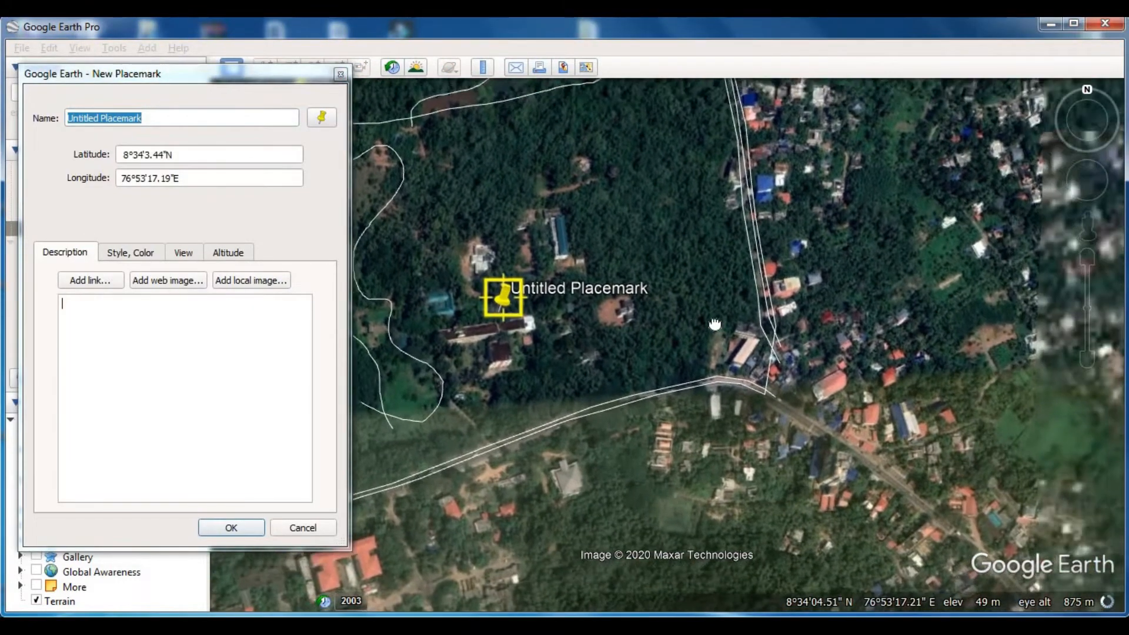
drag(714, 324, 735, 309)
drag(735, 348, 536, 303)
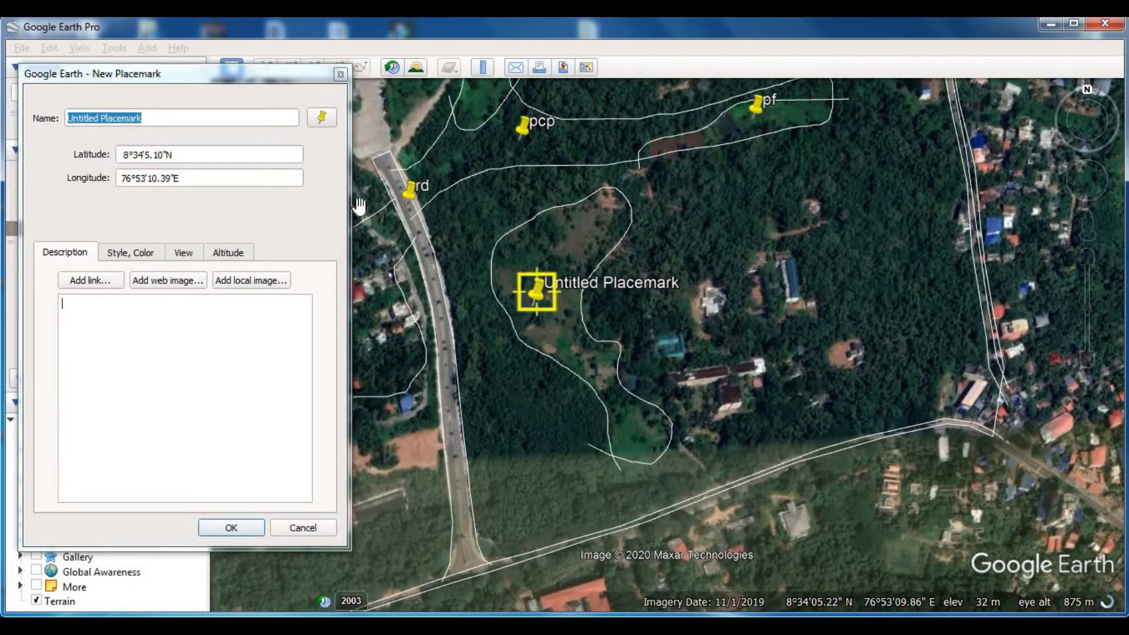
click(260, 70)
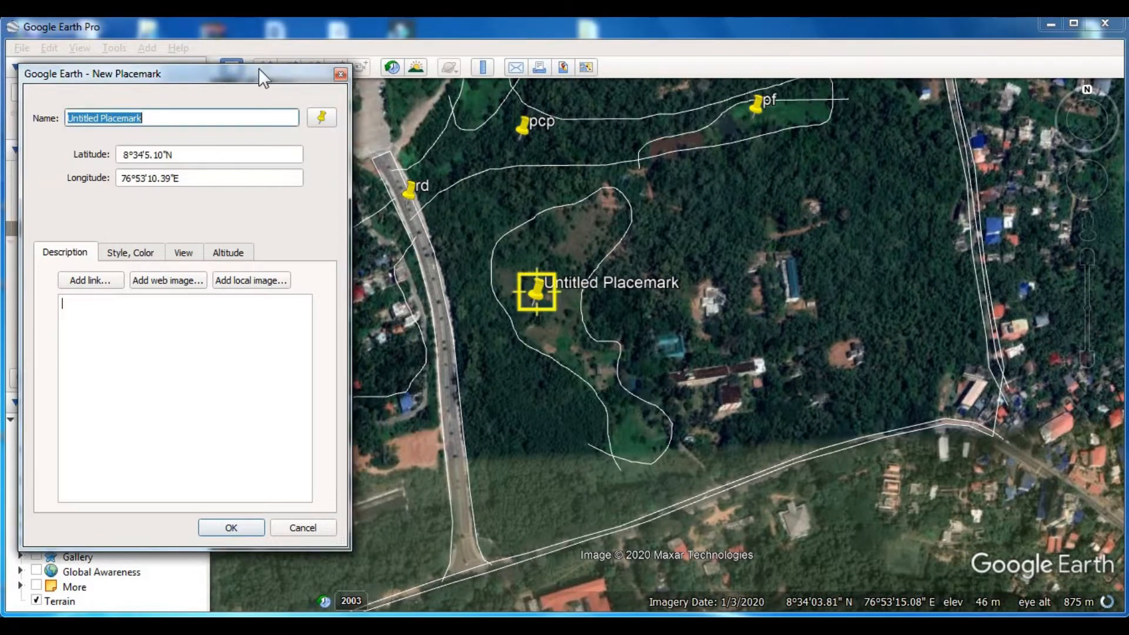
text(afl)
key(Return)
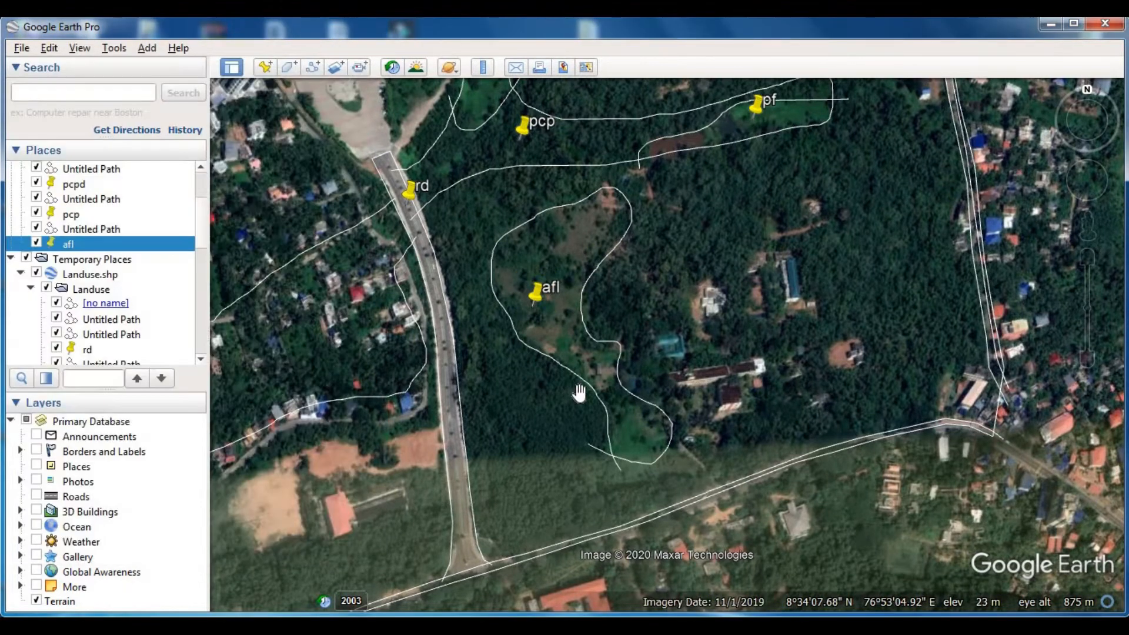
- Trace and save a curved path around the built-up corner plot north-west of the eastern road junction, joining both roads
scroll(582, 388, down, 4)
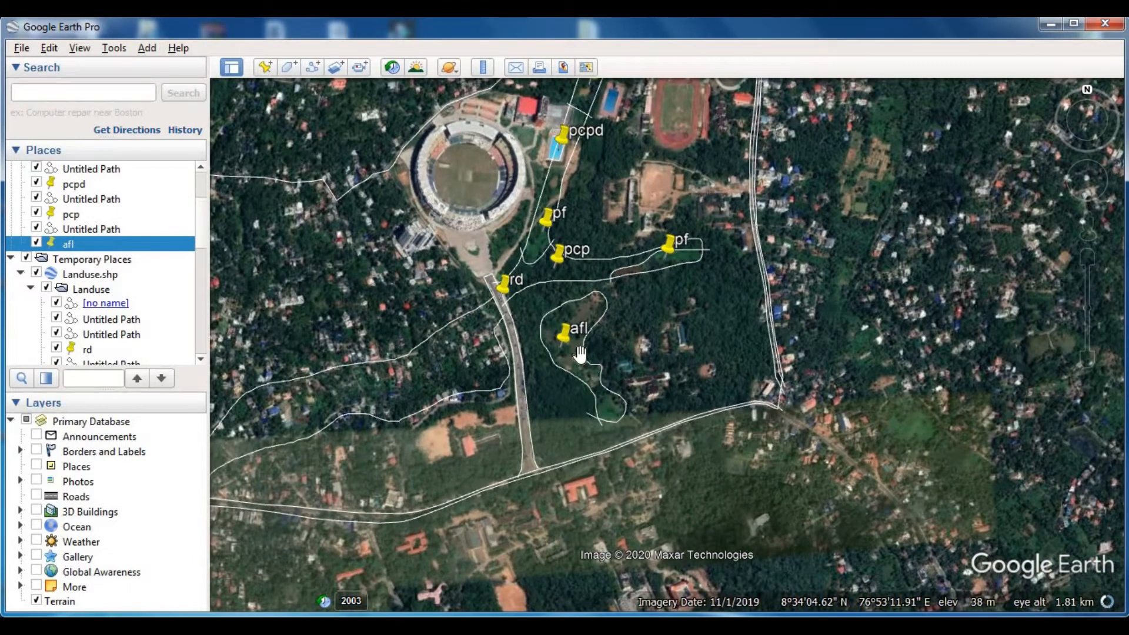
scroll(696, 343, up, 5)
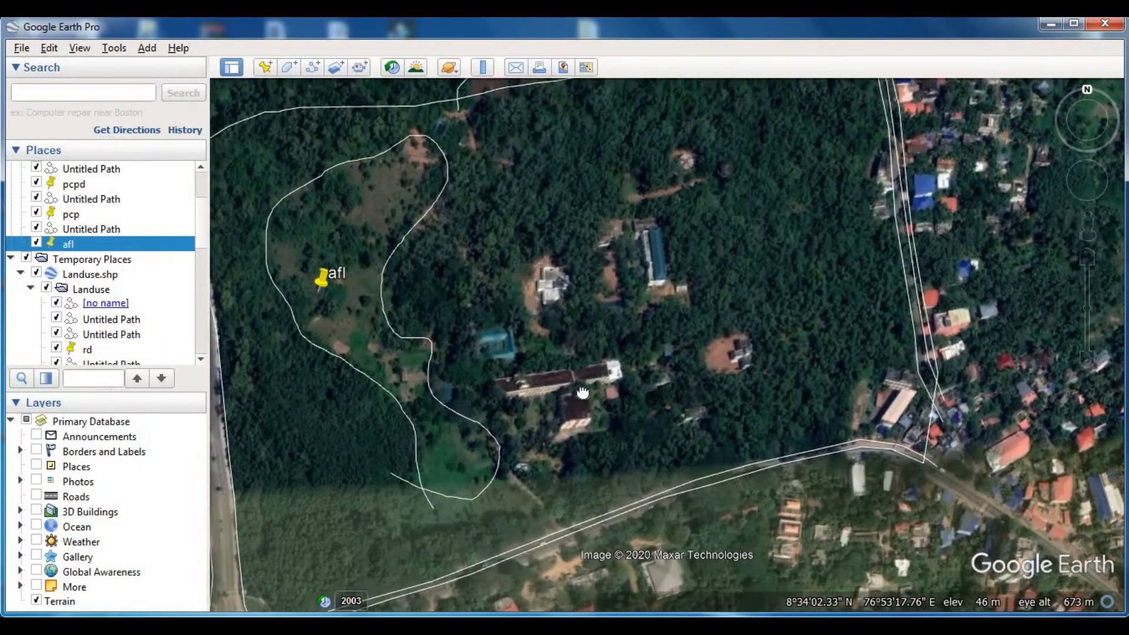
drag(582, 393, 417, 334)
scroll(735, 353, up, 2)
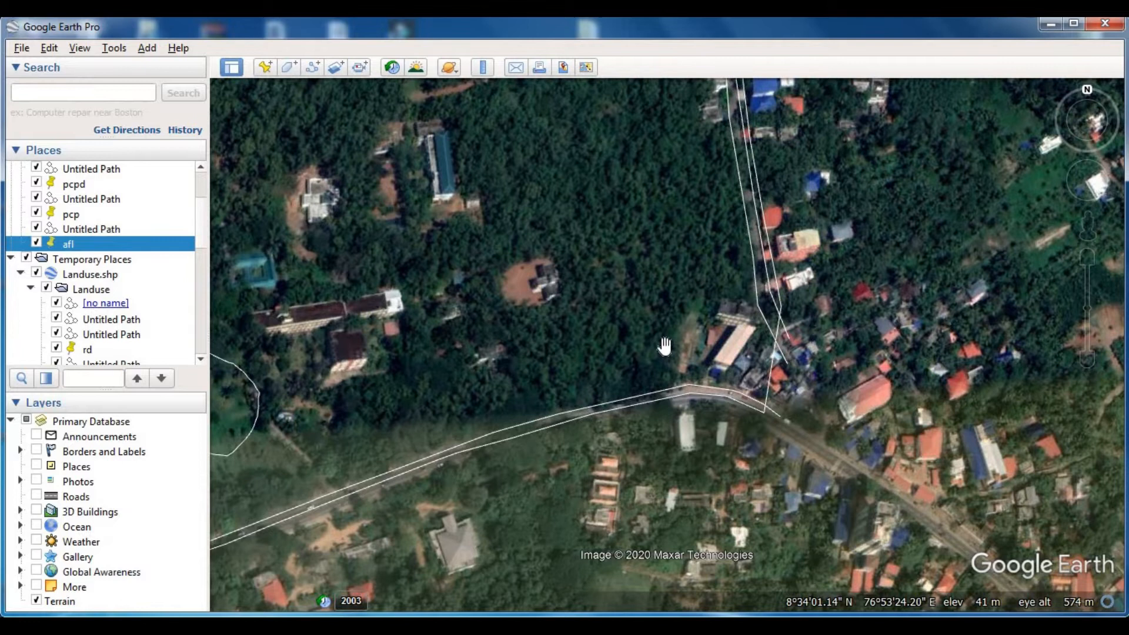
click(290, 68)
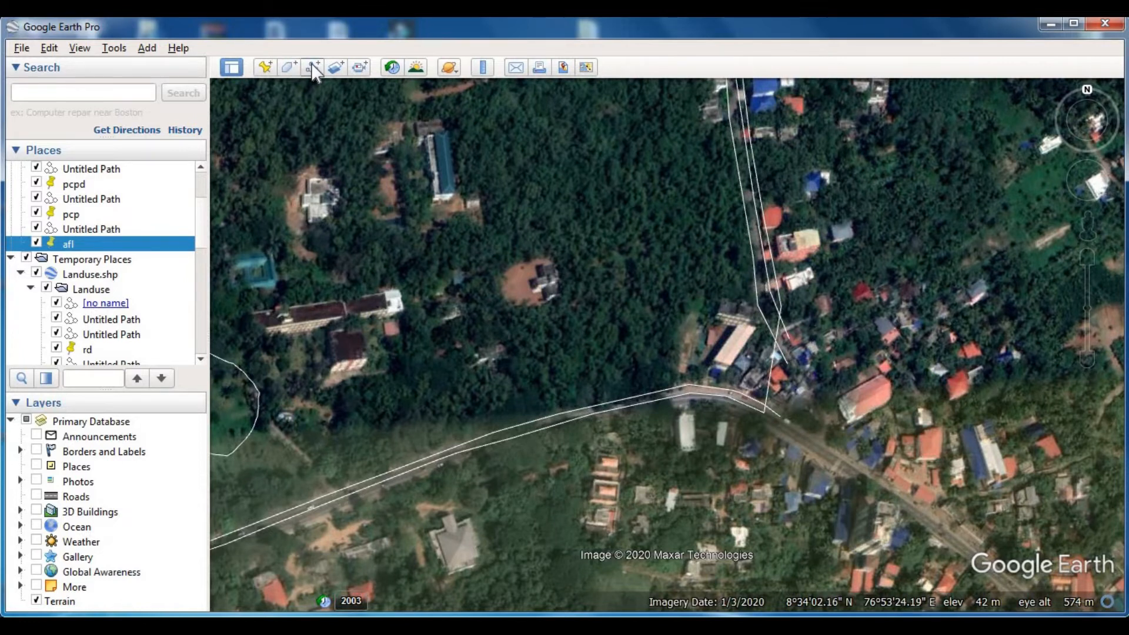
drag(758, 301, 737, 298)
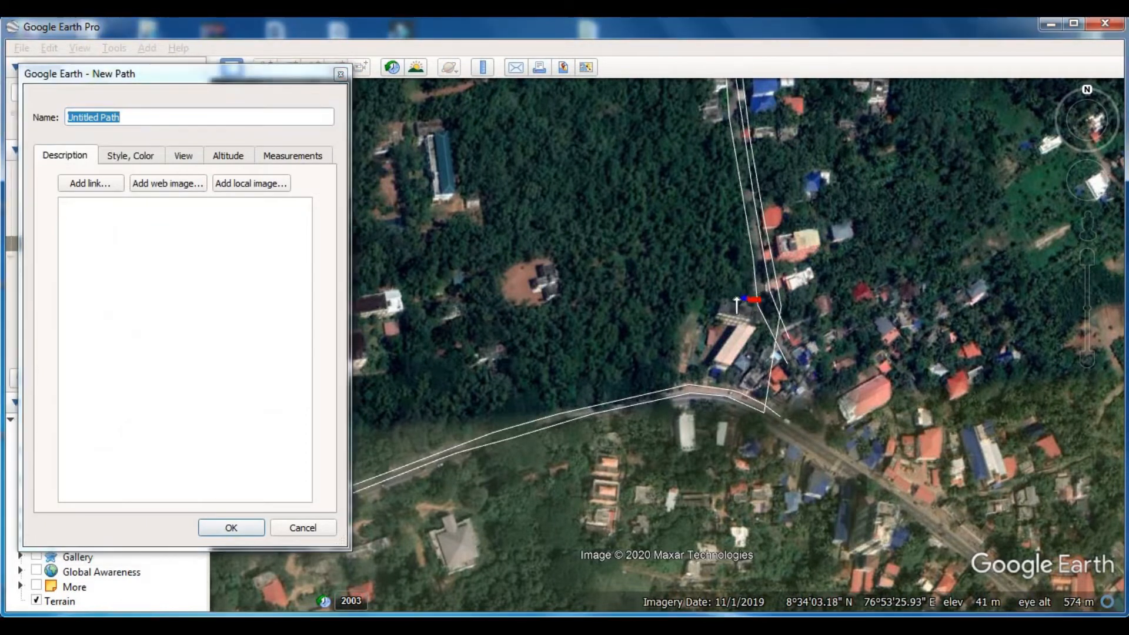
drag(671, 343, 680, 376)
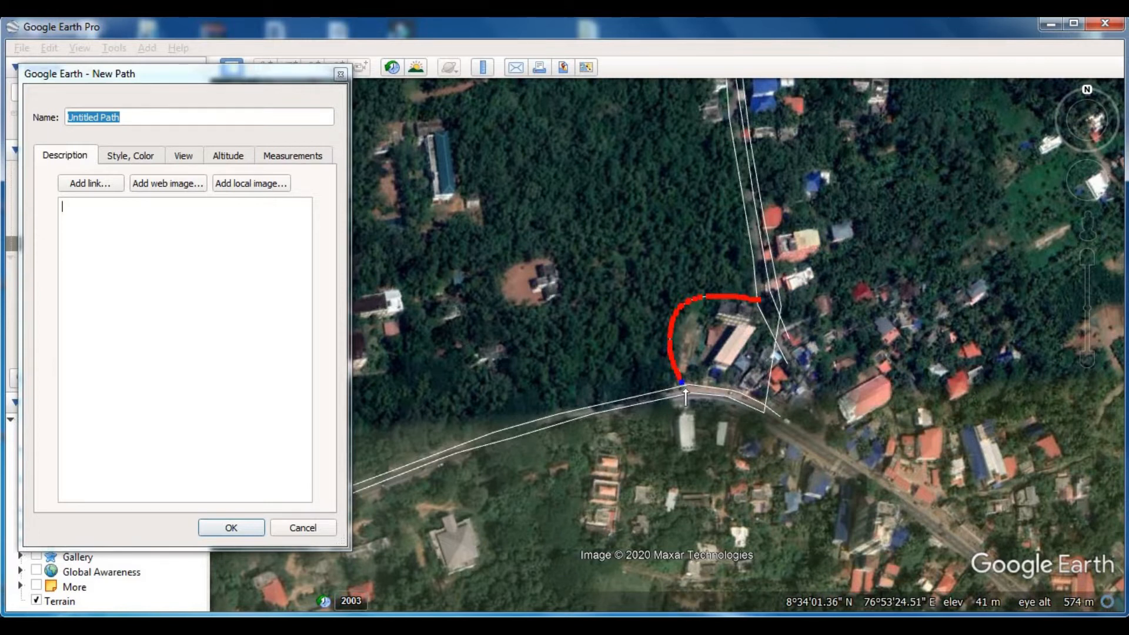
scroll(682, 385, up, 3)
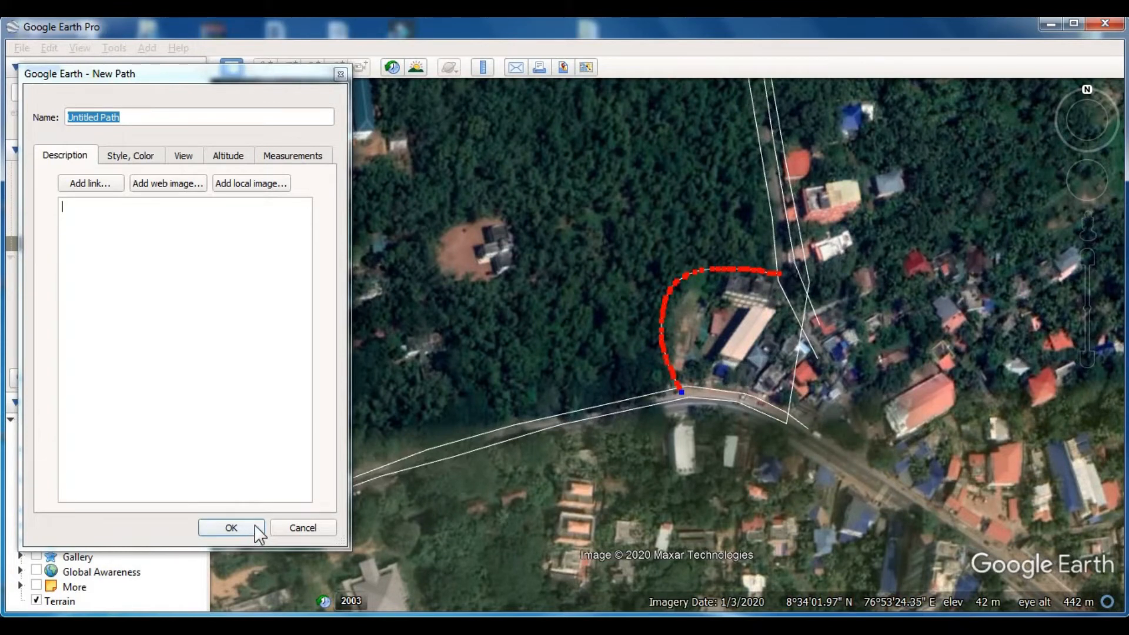
click(99, 209)
click(233, 528)
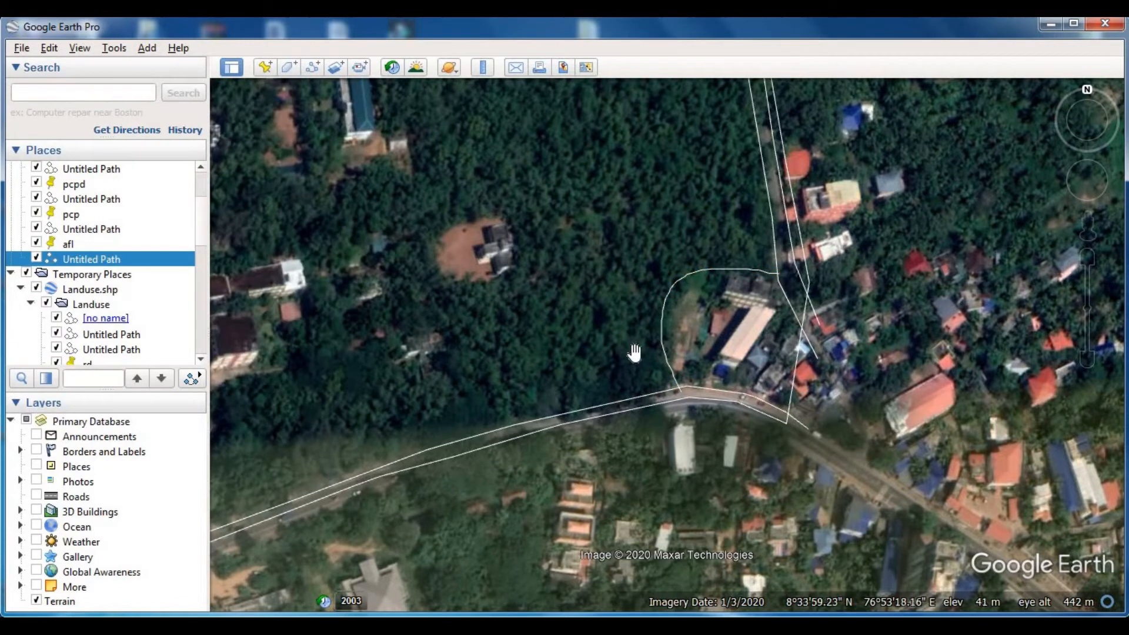
- Add a placemark named "bl" on the large building in the corner plot at the eastern road junction
click(264, 66)
drag(676, 332, 722, 354)
click(288, 73)
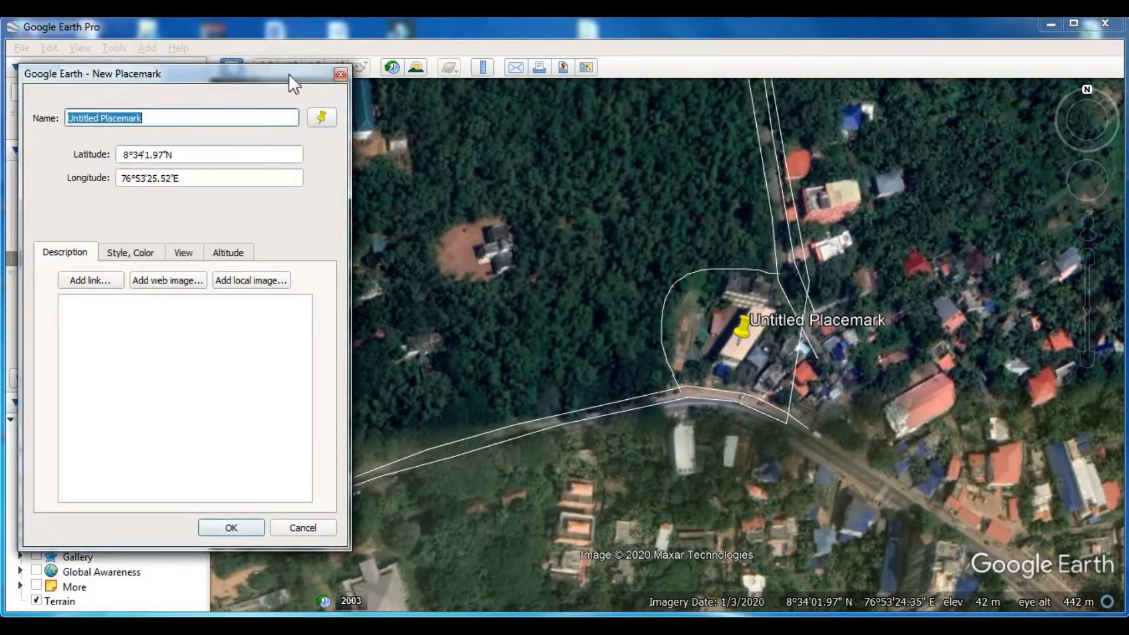
text(bl)
key(Return)
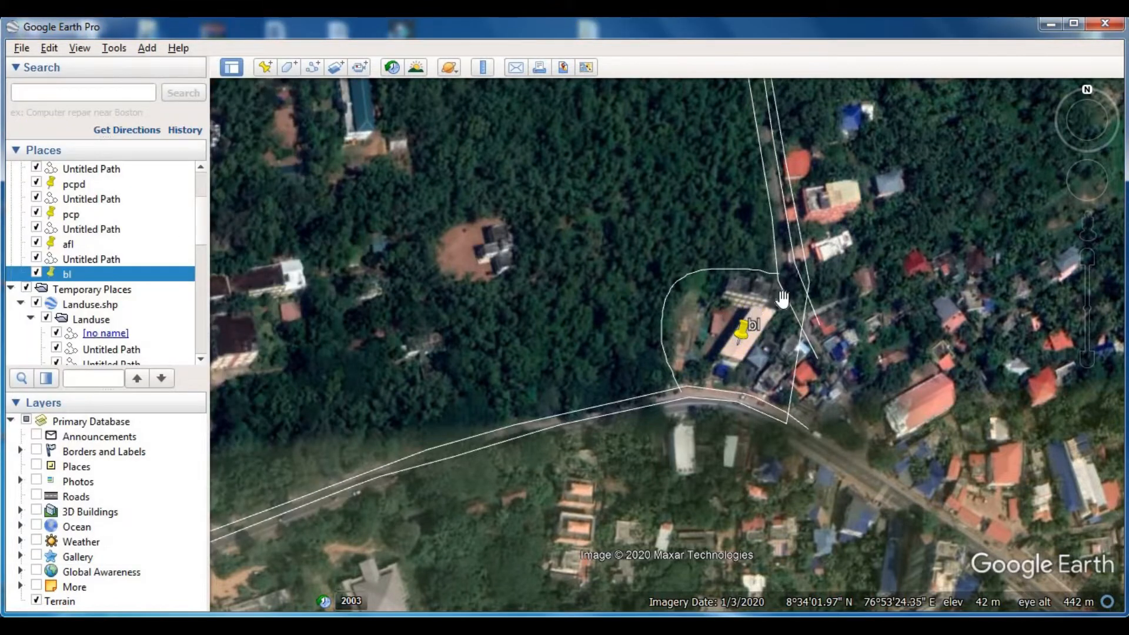
- Trace and save a path around the T-shaped building east of the afl clearing, following its corners back to the start
scroll(750, 344, down, 3)
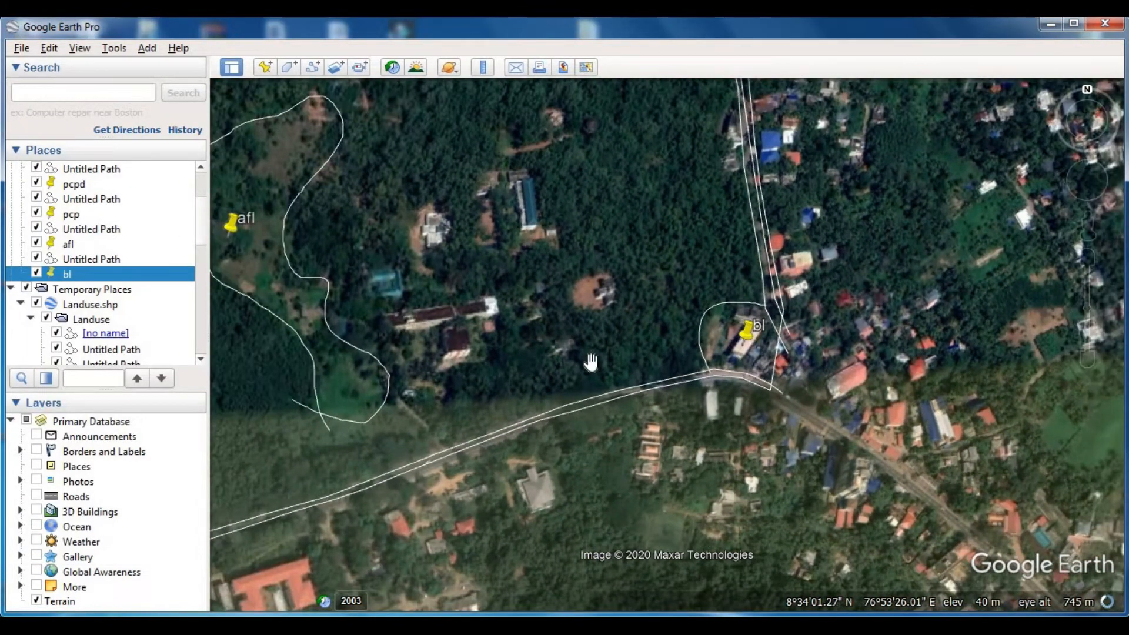
drag(684, 346, 789, 340)
scroll(536, 331, up, 1)
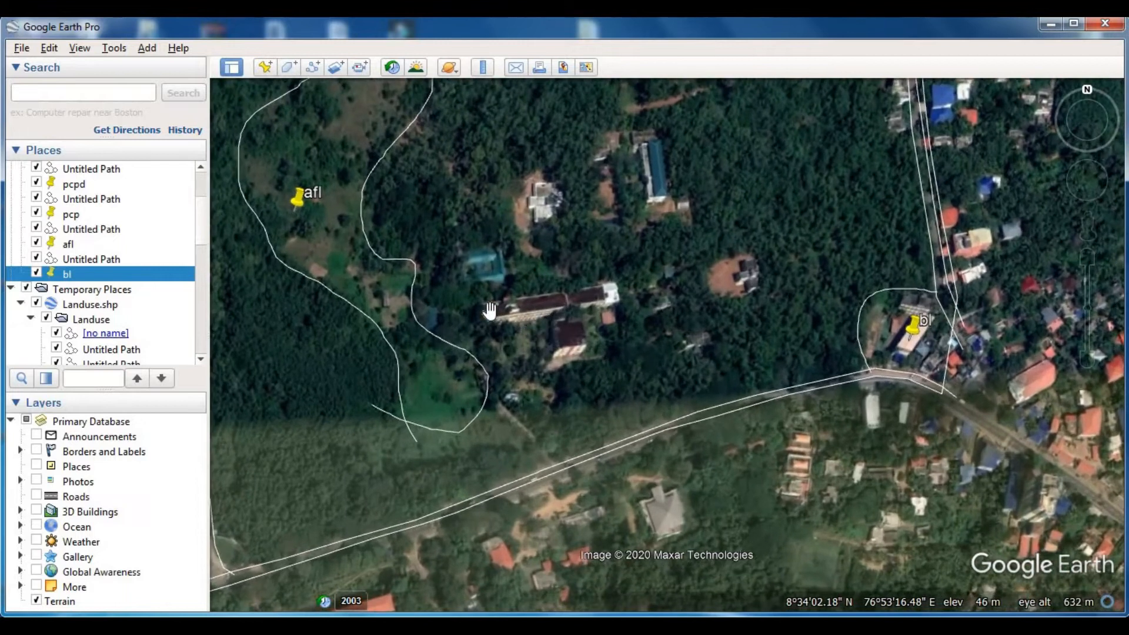
click(311, 67)
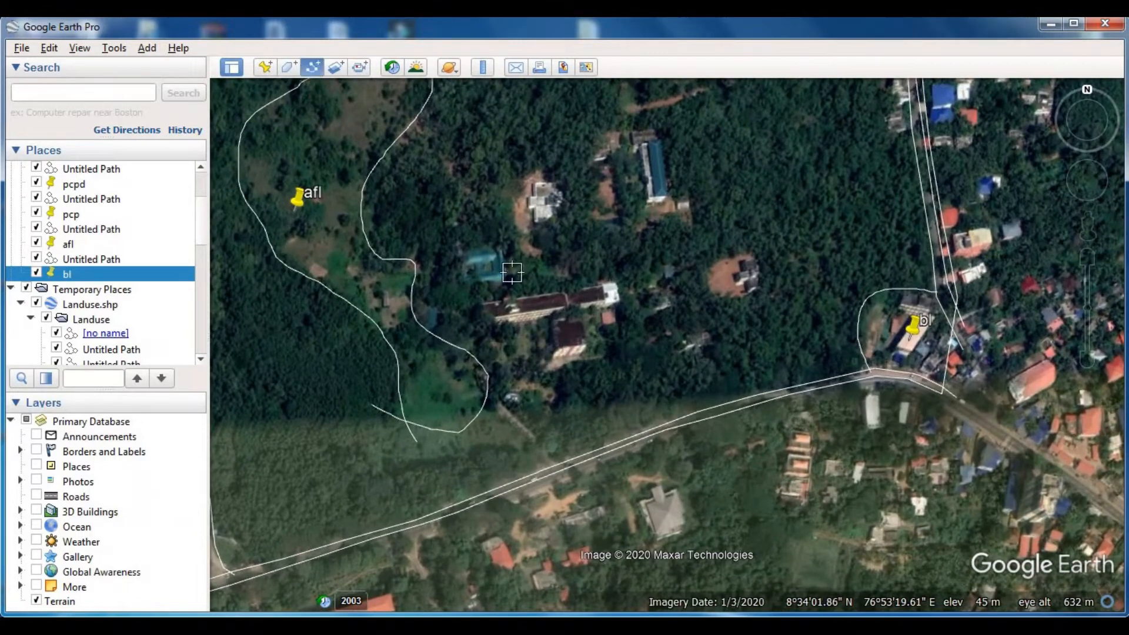
click(474, 302)
click(616, 286)
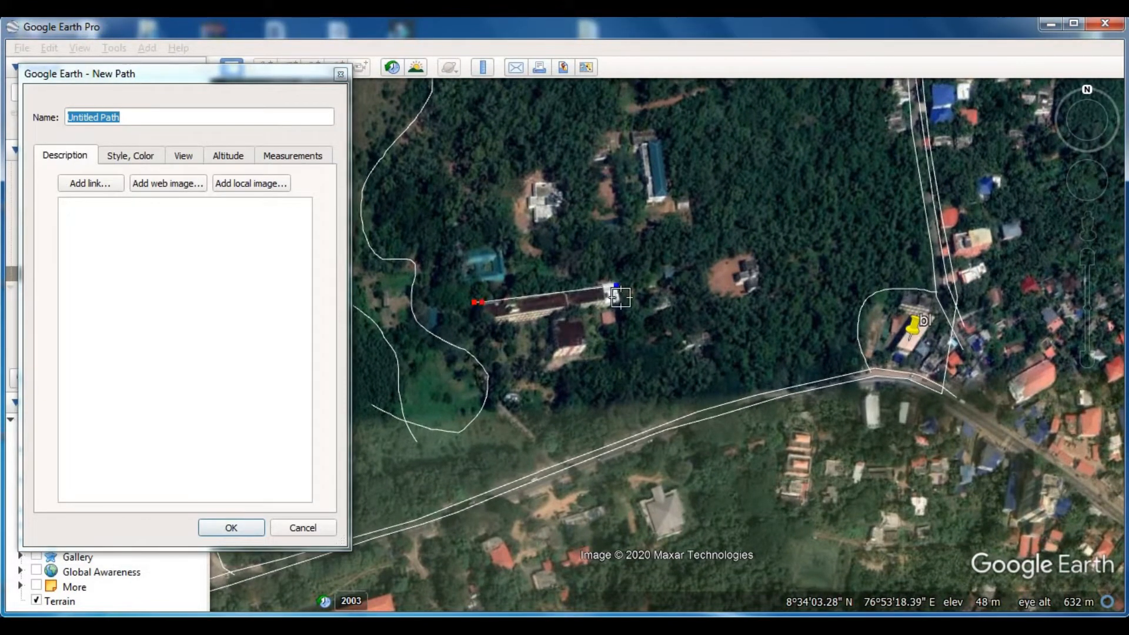
click(622, 304)
click(587, 314)
click(590, 358)
click(555, 361)
click(547, 321)
click(488, 326)
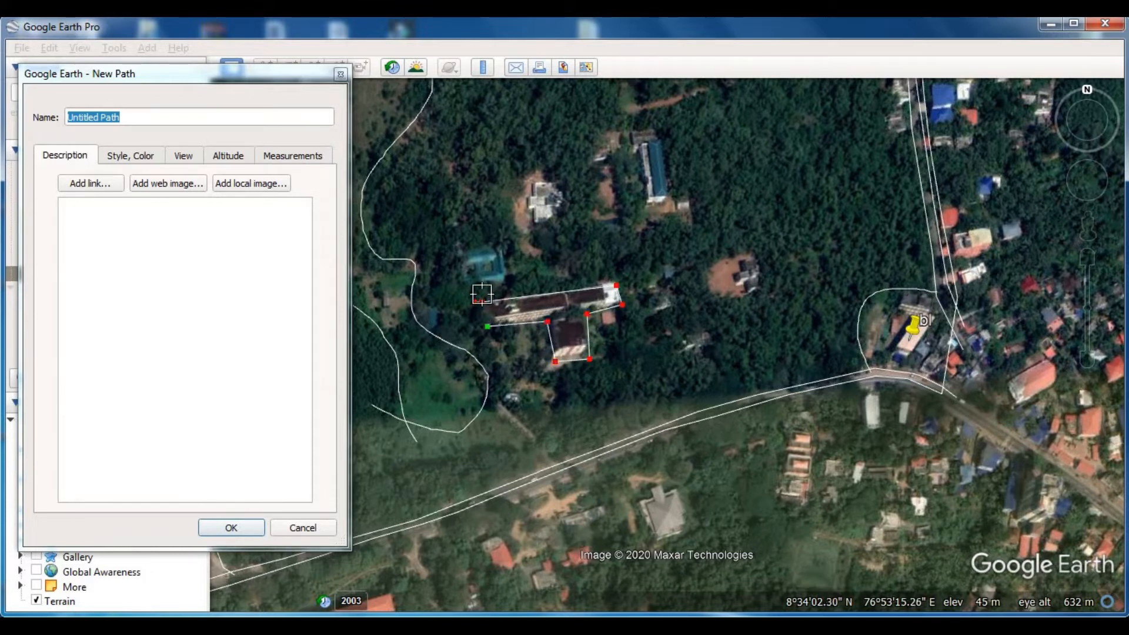
click(482, 302)
click(481, 289)
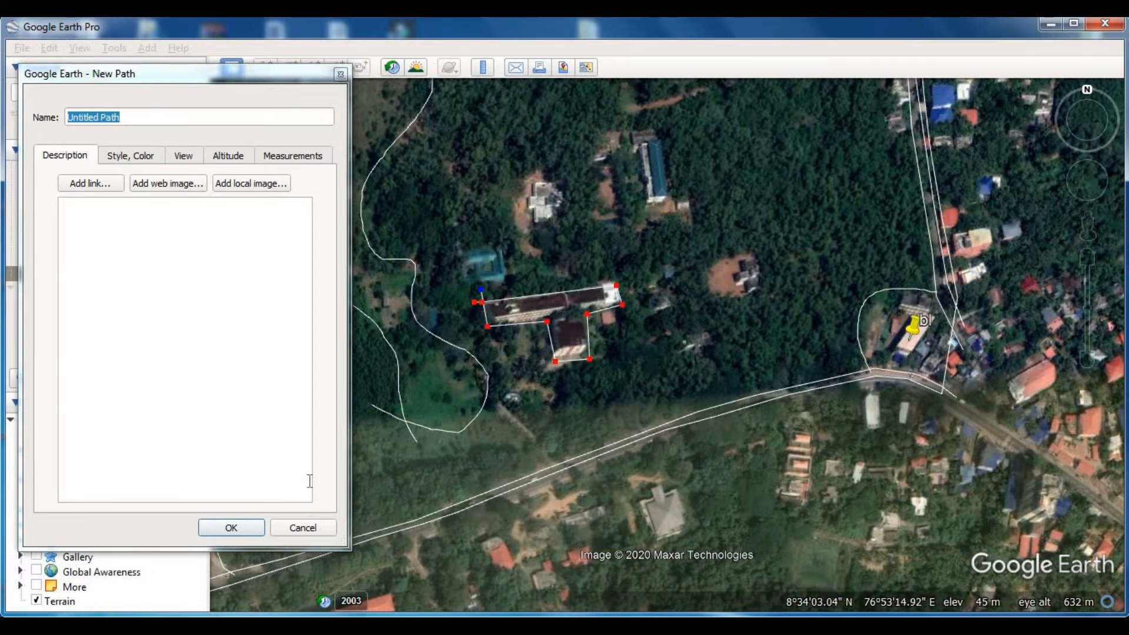
click(259, 512)
click(231, 528)
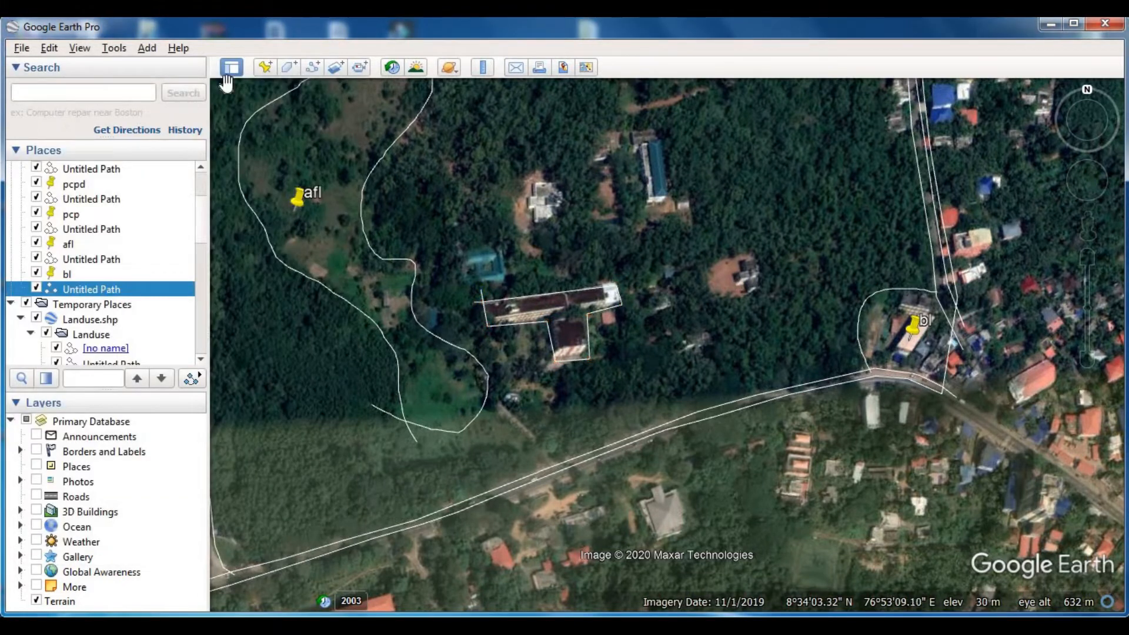
- Add a placemark named "bl" on the T-shaped building east of the afl clearing
click(264, 67)
drag(673, 328, 572, 302)
click(280, 72)
text(bl)
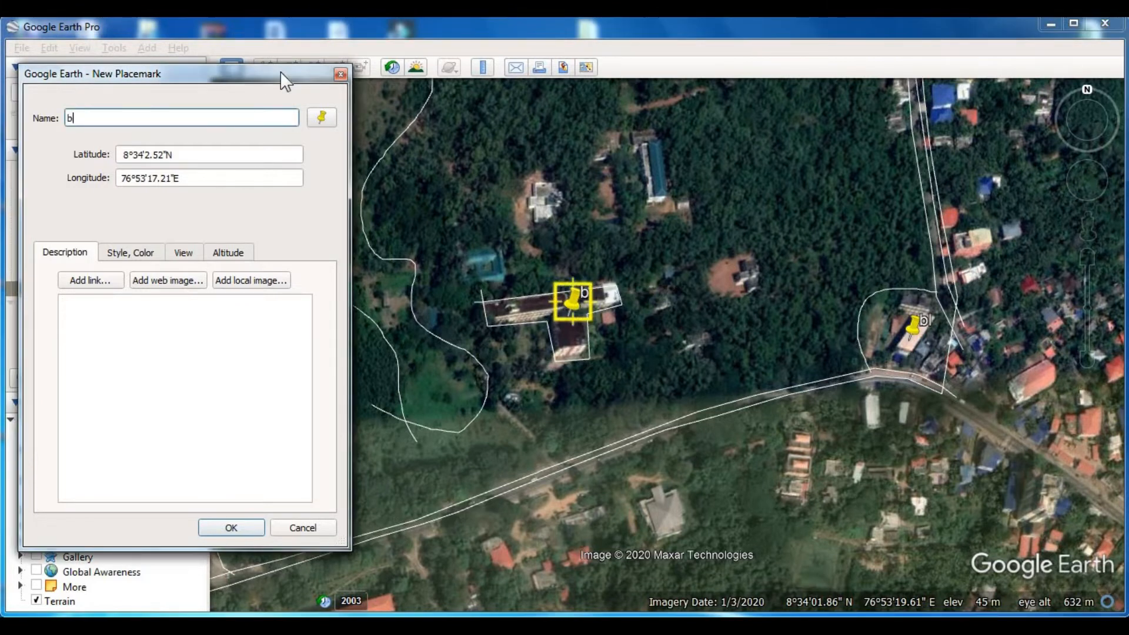
key(Return)
- Trace and save a four-sided path around the teal-roofed building just north-west of the T-shaped building
drag(594, 292, 602, 363)
click(314, 67)
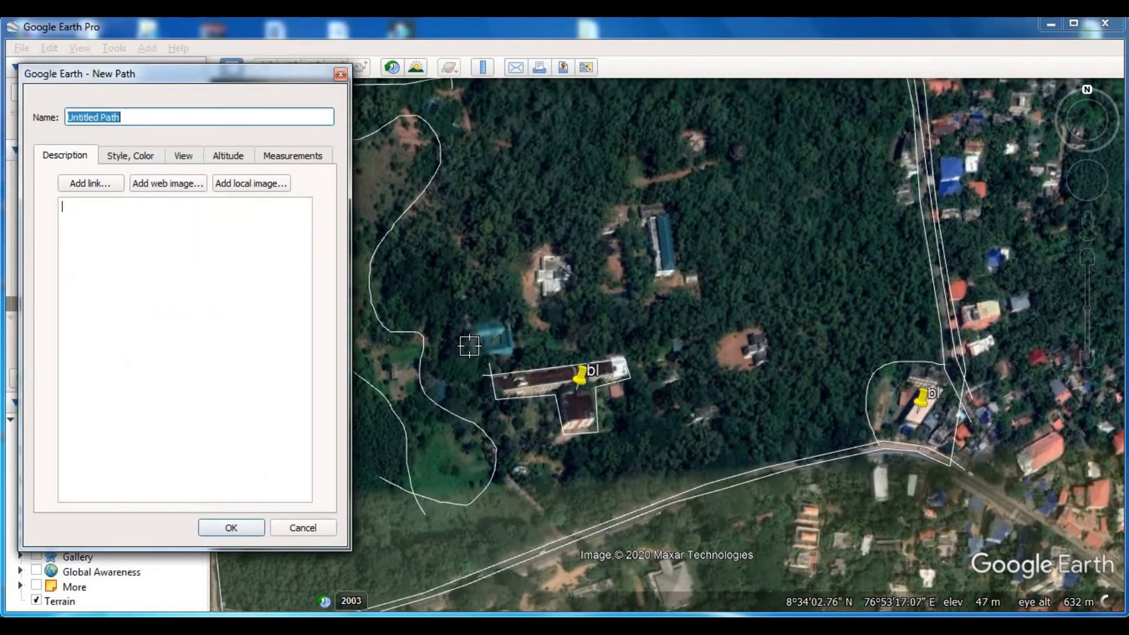
click(460, 358)
click(515, 352)
click(515, 321)
click(468, 327)
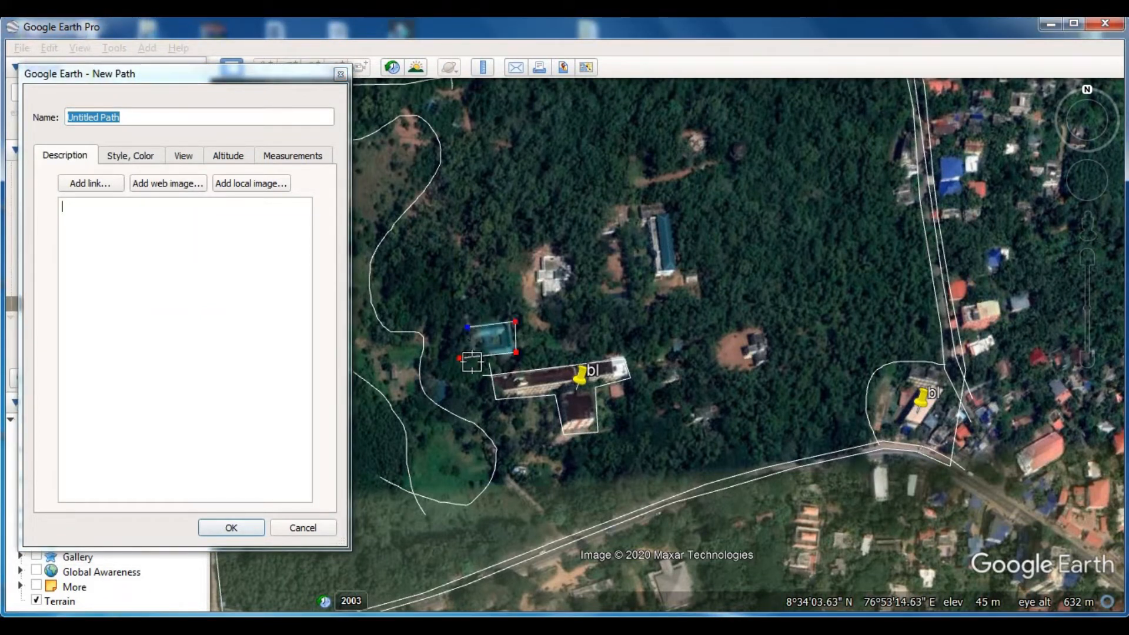
click(472, 366)
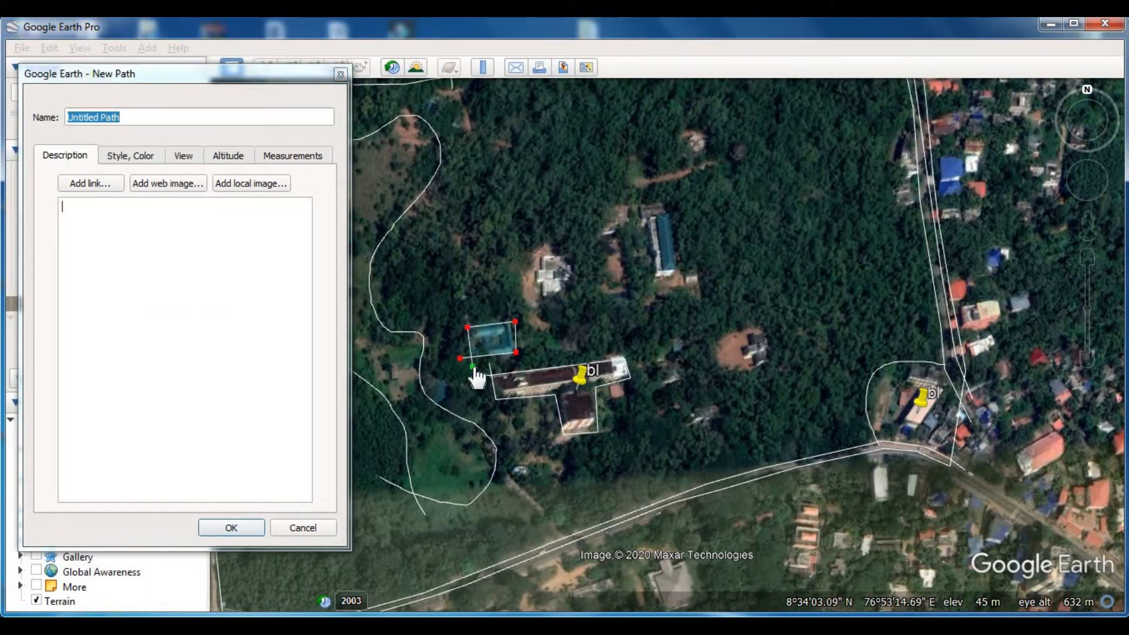
click(245, 528)
- Add a placemark named "bl" on the teal-roofed building north-west of the T-shaped building
click(265, 67)
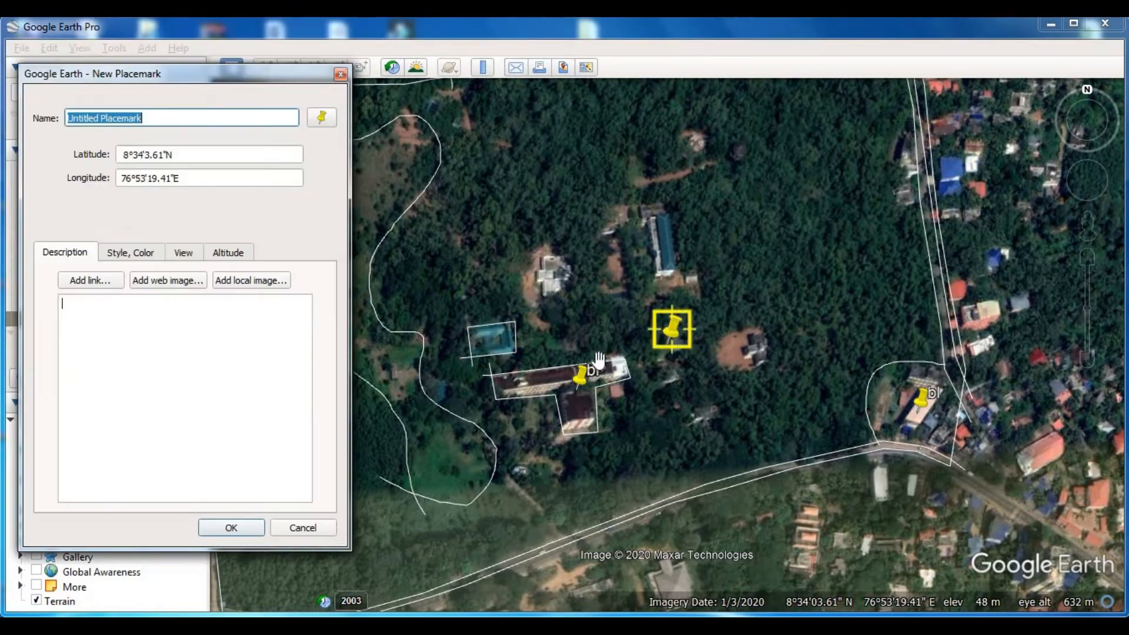
drag(670, 328, 497, 328)
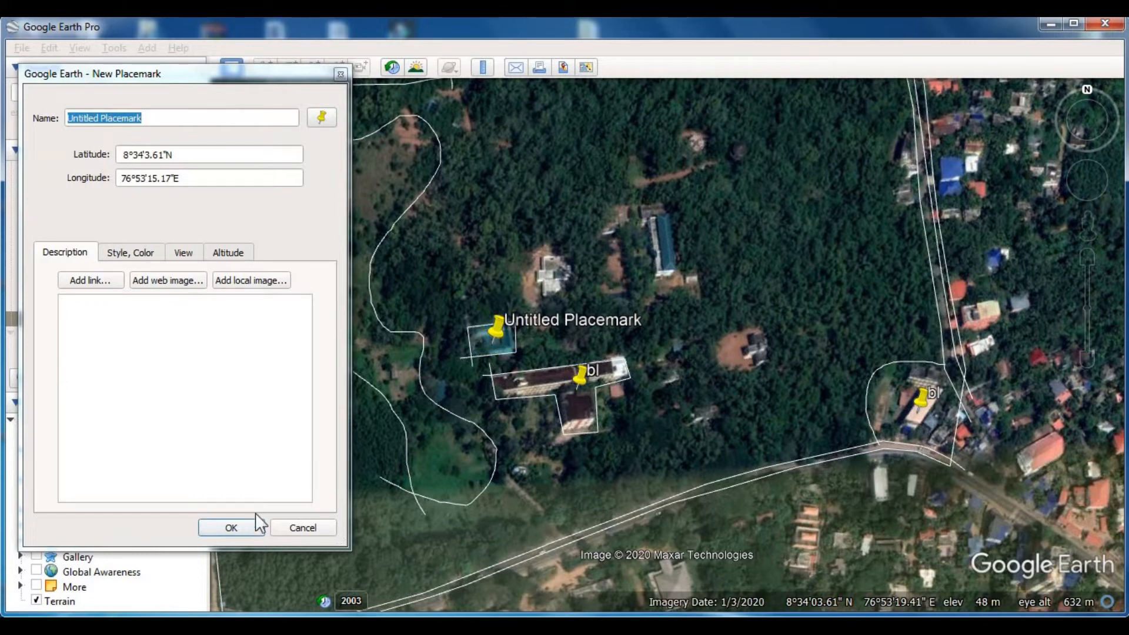
click(276, 72)
text(bl)
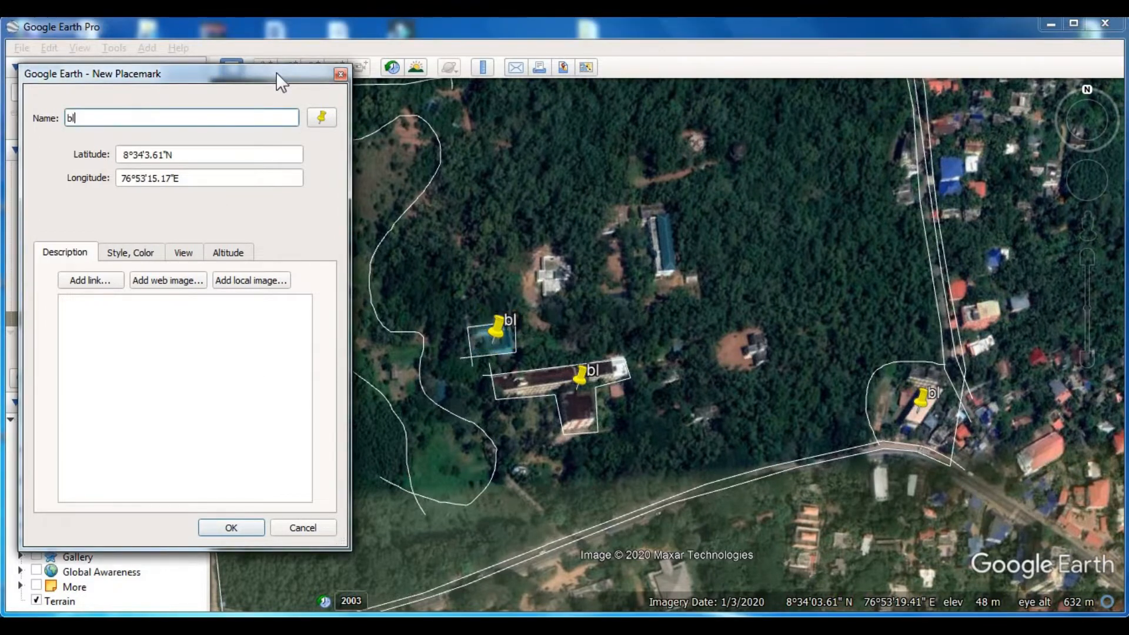
key(Return)
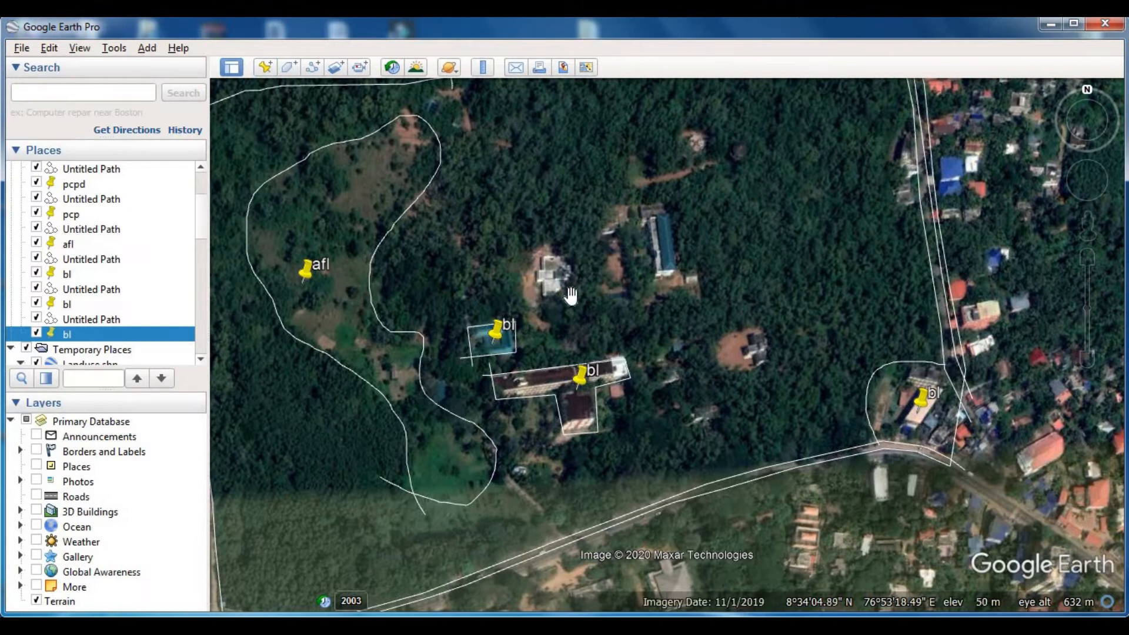
- Trace and save a path around the white building north-east of the teal-roofed building, crossing back over its start
click(312, 67)
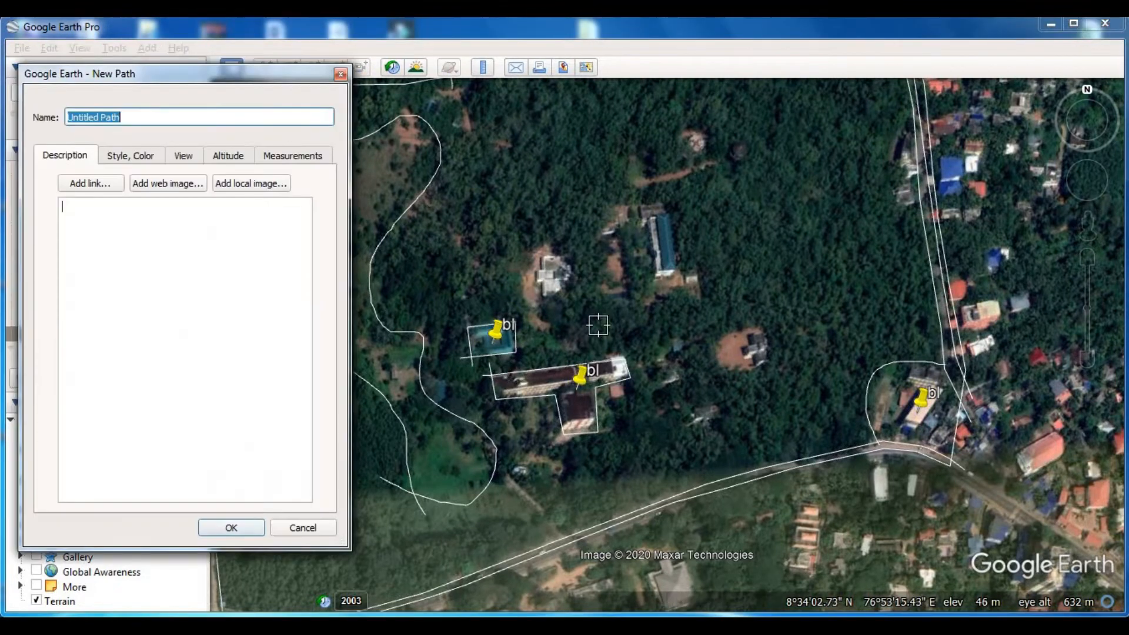
click(574, 259)
click(532, 258)
click(534, 302)
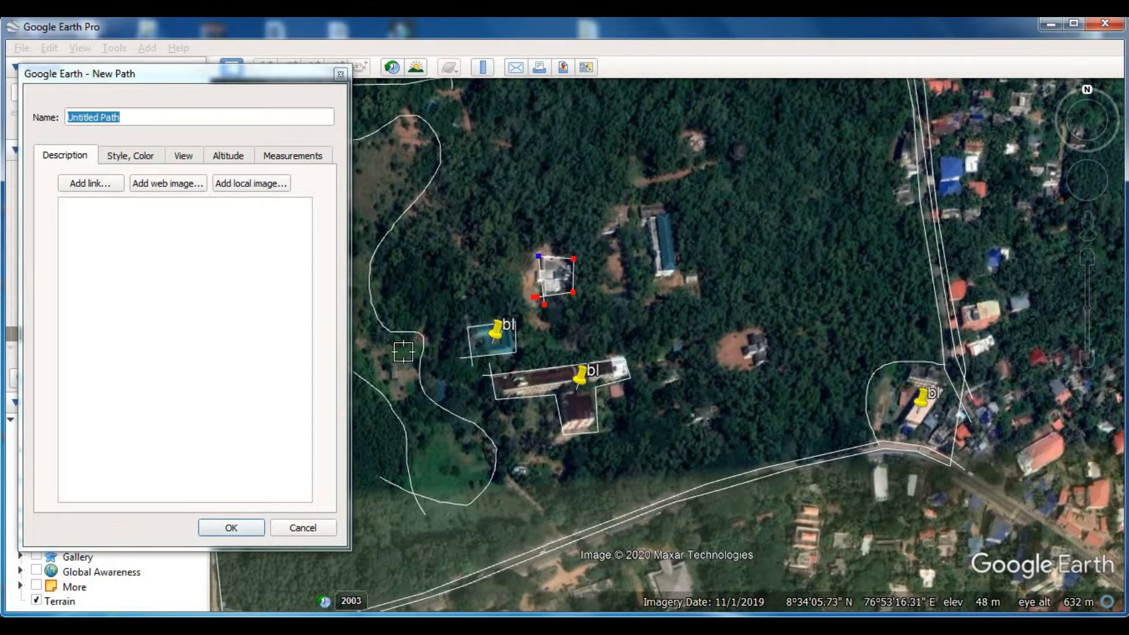
click(252, 525)
- Add a placemark named "bl" on the white building north-east of the teal-roofed building
drag(640, 295, 522, 322)
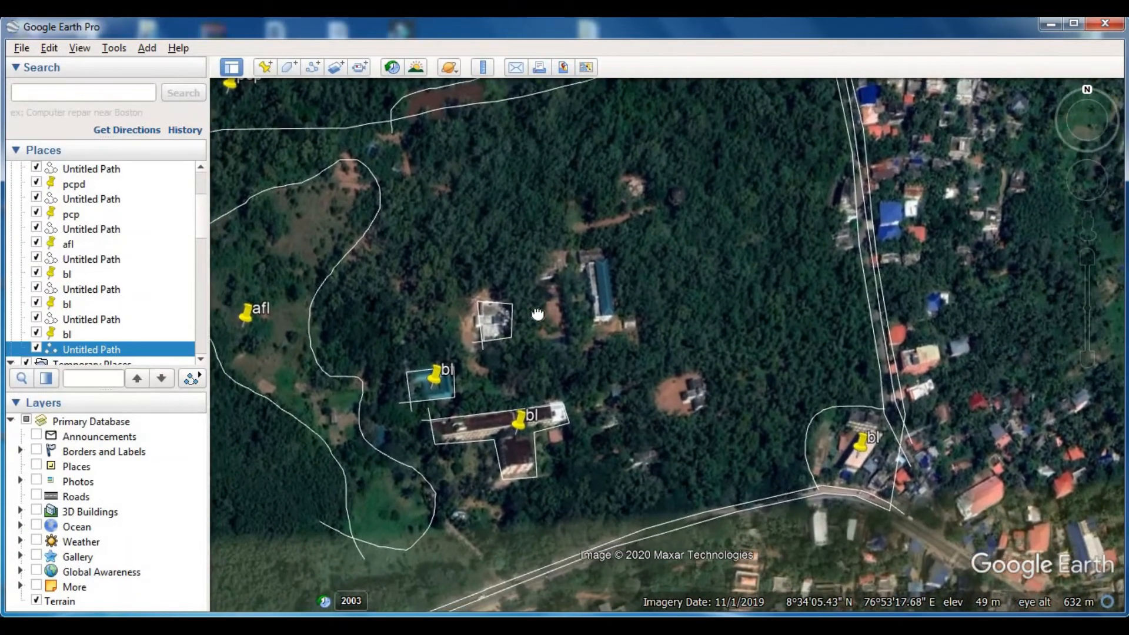
click(266, 67)
drag(682, 338, 502, 323)
click(264, 69)
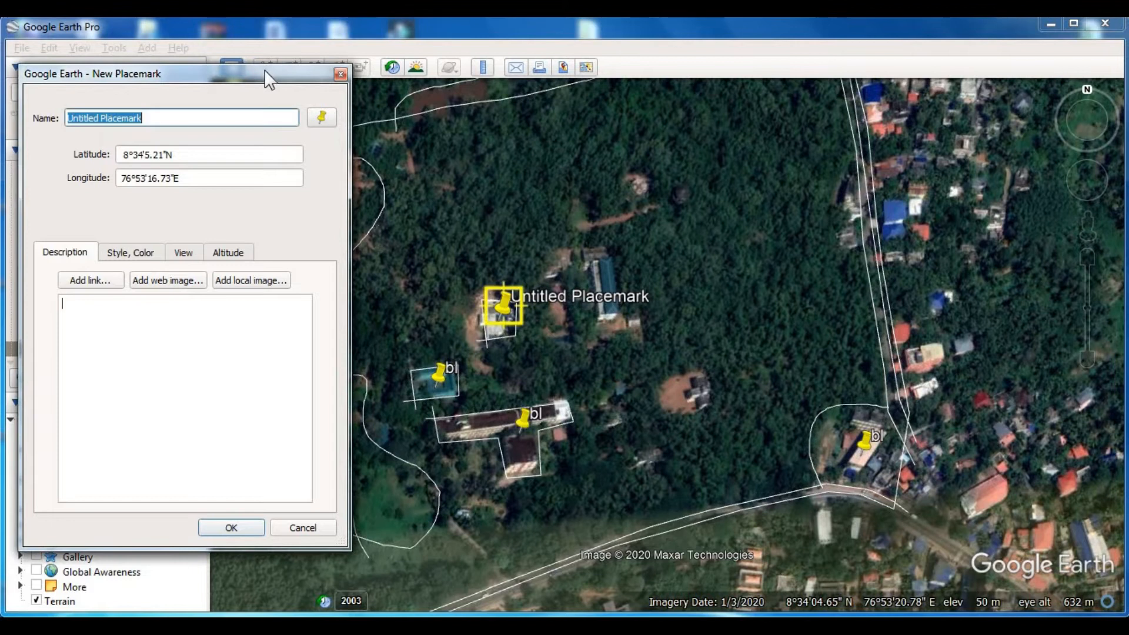
text(bl)
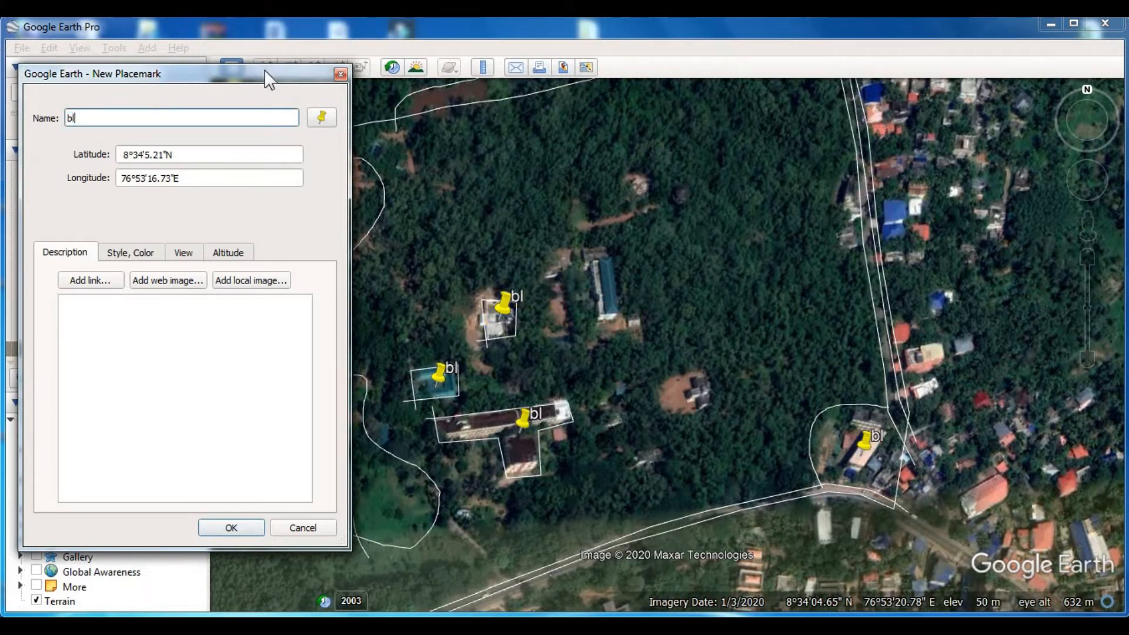
key(Return)
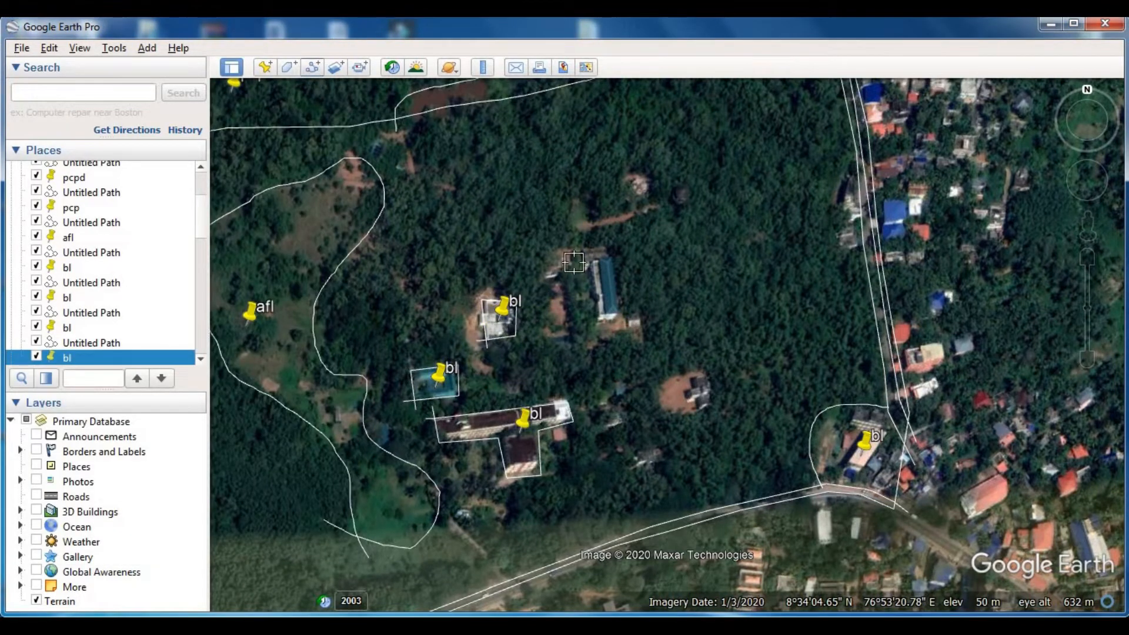
- Trace and save a rectangular path around the long blue-roofed building north-east of the white building
key(ctrl+shift+t)
click(587, 323)
click(618, 317)
click(613, 248)
click(582, 249)
click(598, 331)
click(259, 527)
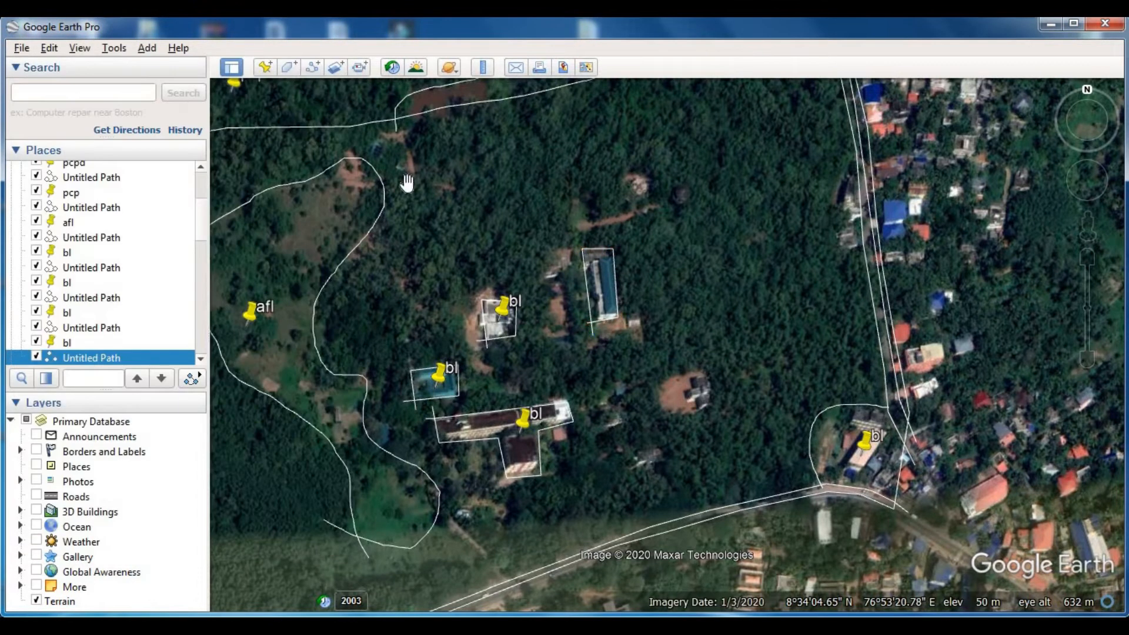
- Add a placemark named "bl" at the northern part of the long blue-roofed building
key(ctrl+shift+p)
click(661, 247)
click(606, 272)
click(309, 71)
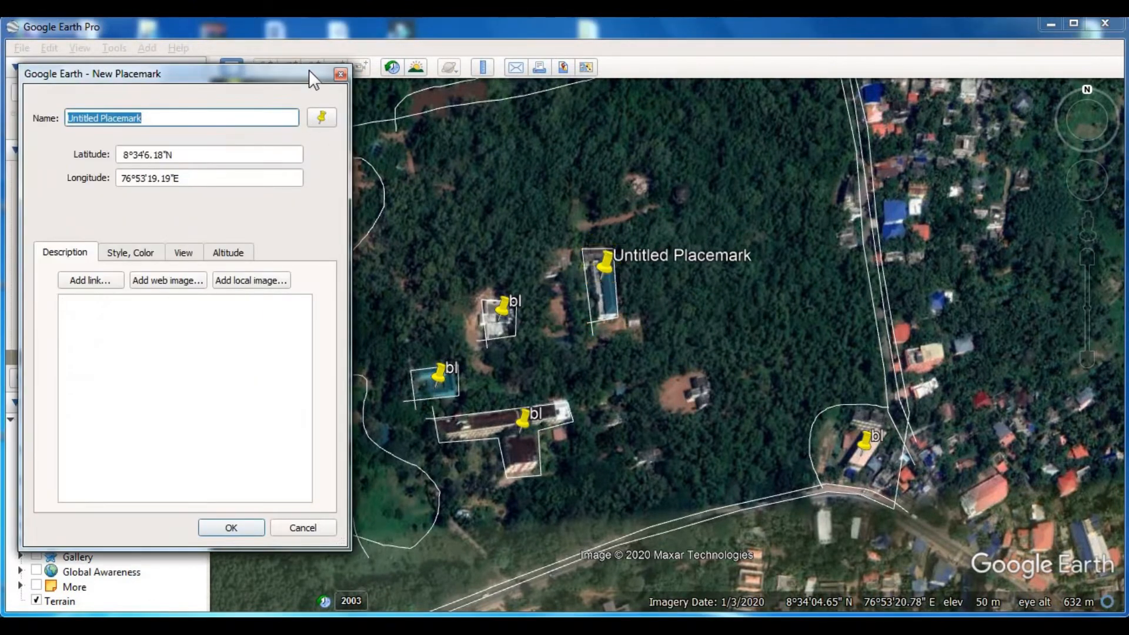
text(bl)
key(Return)
- Trace and save a path around the small building beside the bare clearing east of the T-shaped building
drag(709, 416, 654, 398)
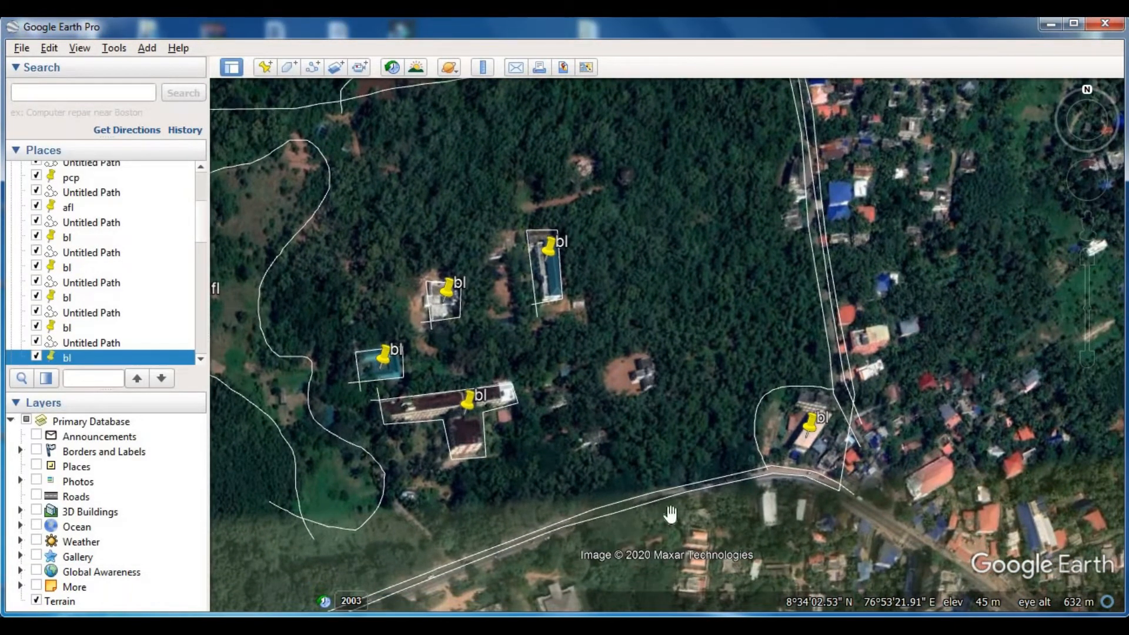
click(312, 67)
click(635, 392)
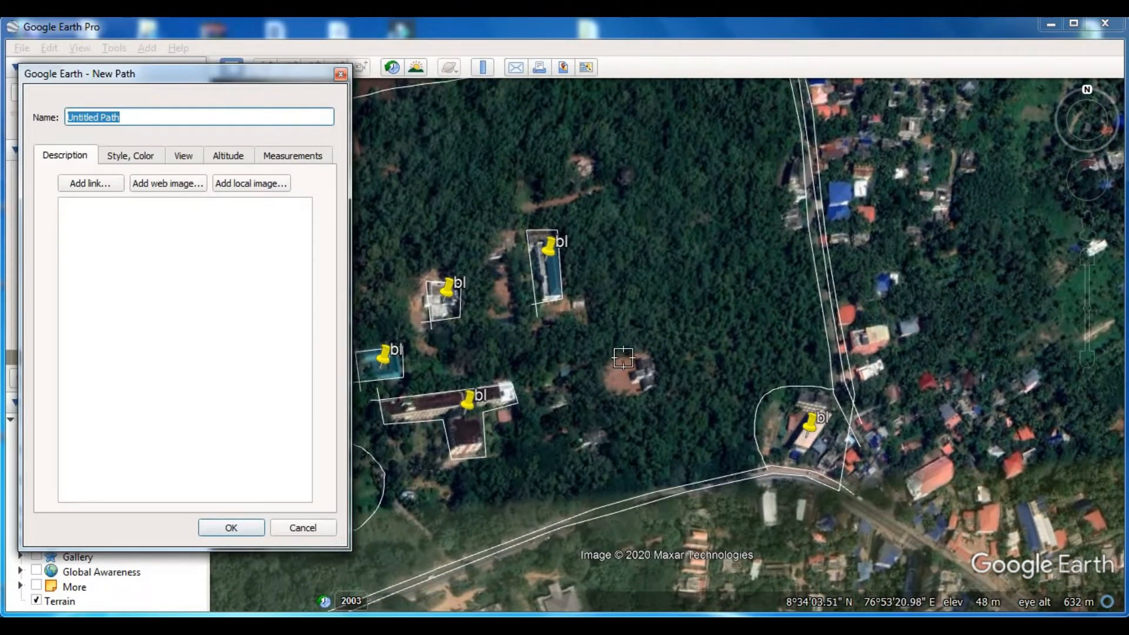
click(628, 357)
click(628, 359)
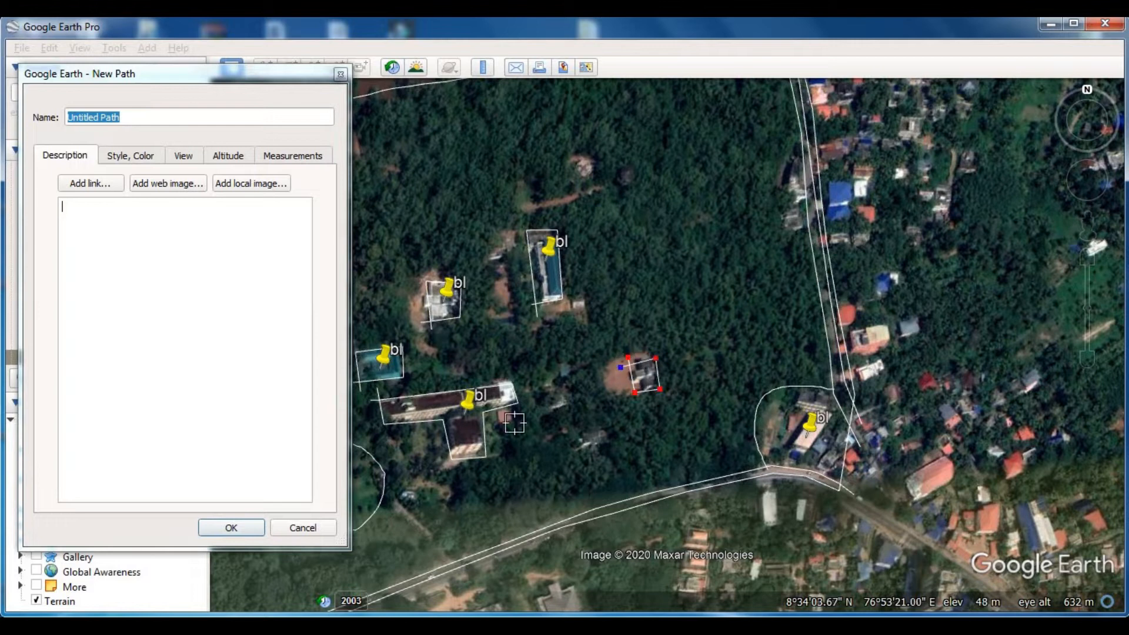
click(231, 527)
- Add a placemark named "bl" on the small building beside the bare clearing
click(266, 68)
drag(667, 359, 641, 403)
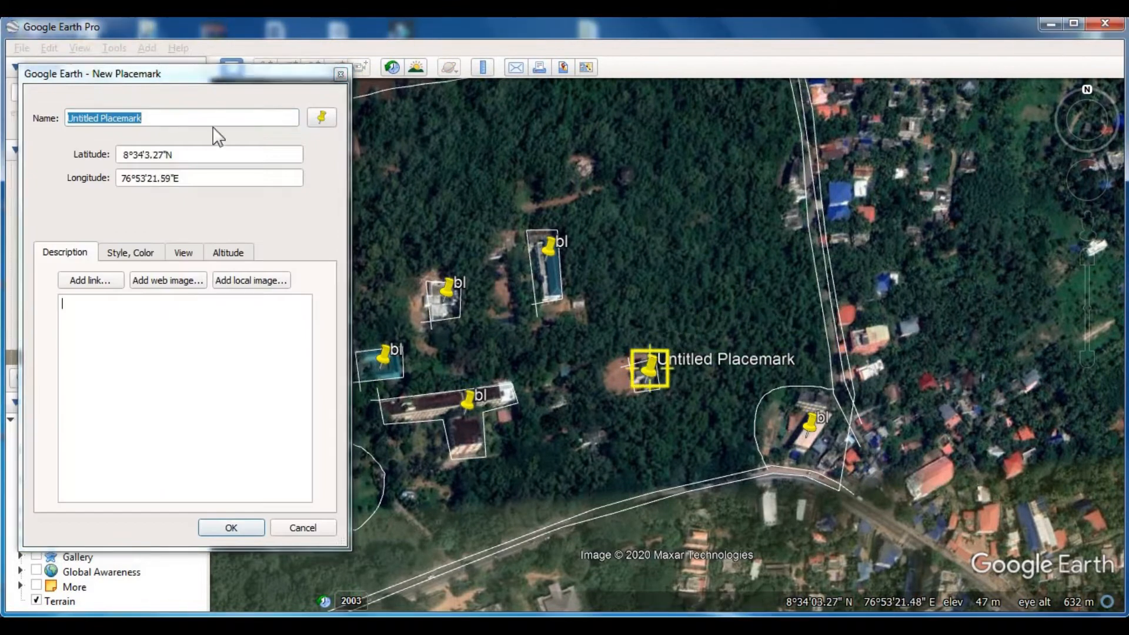
text(bl)
key(Return)
- Trace and save a path around the L-shaped row of buildings west of the main road, north-east of the pf field
scroll(426, 272, down, 3)
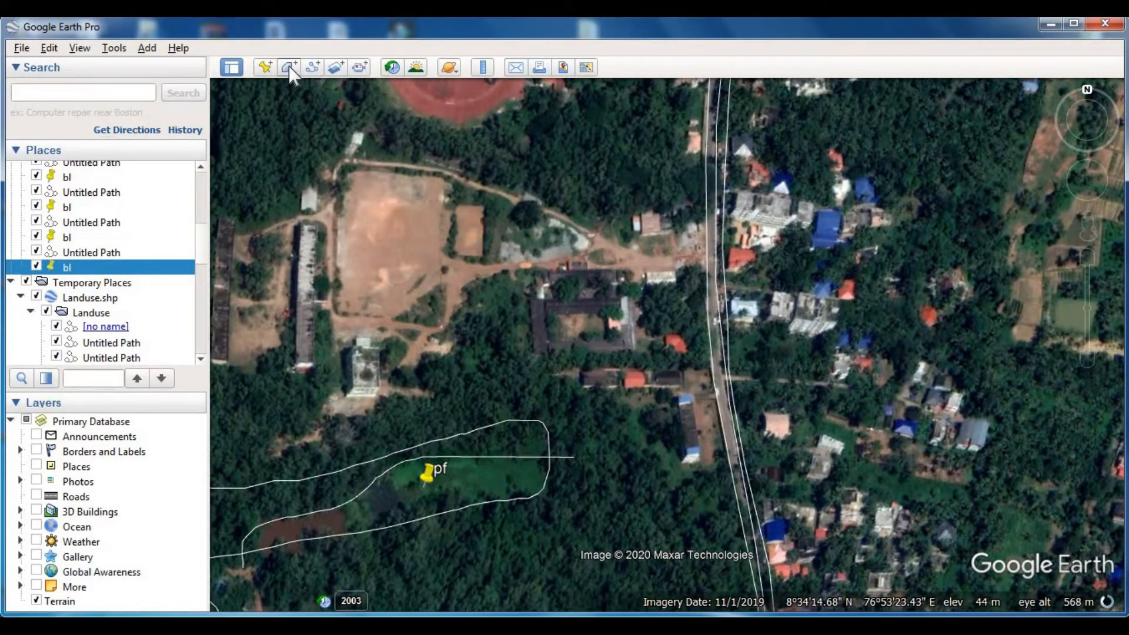
click(312, 66)
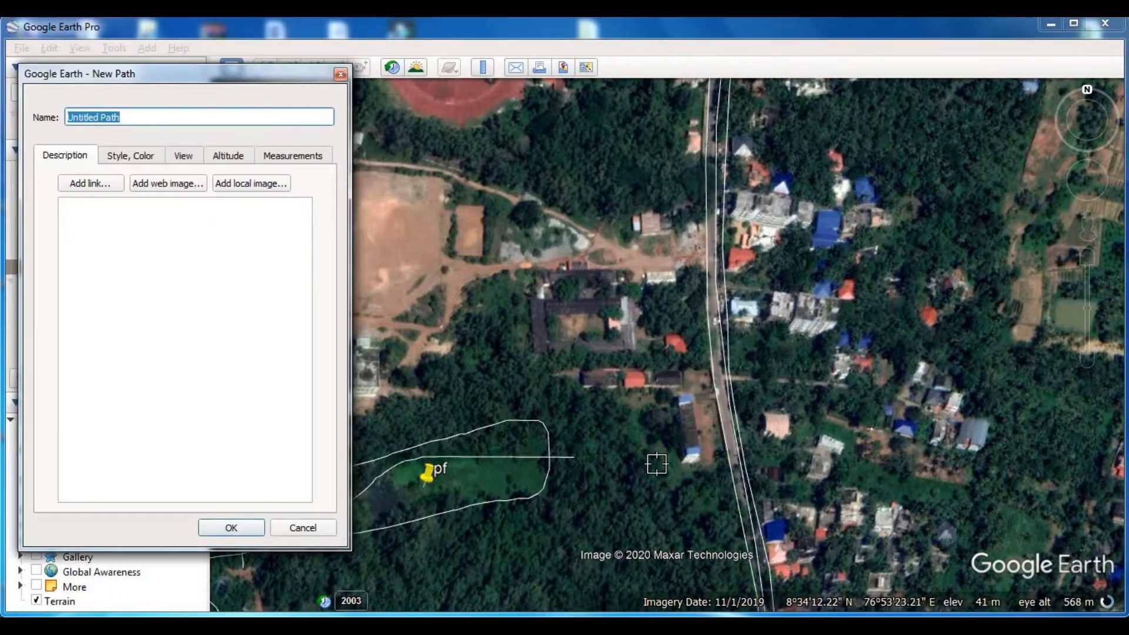
click(702, 461)
click(697, 371)
click(563, 367)
click(562, 384)
click(668, 393)
click(684, 474)
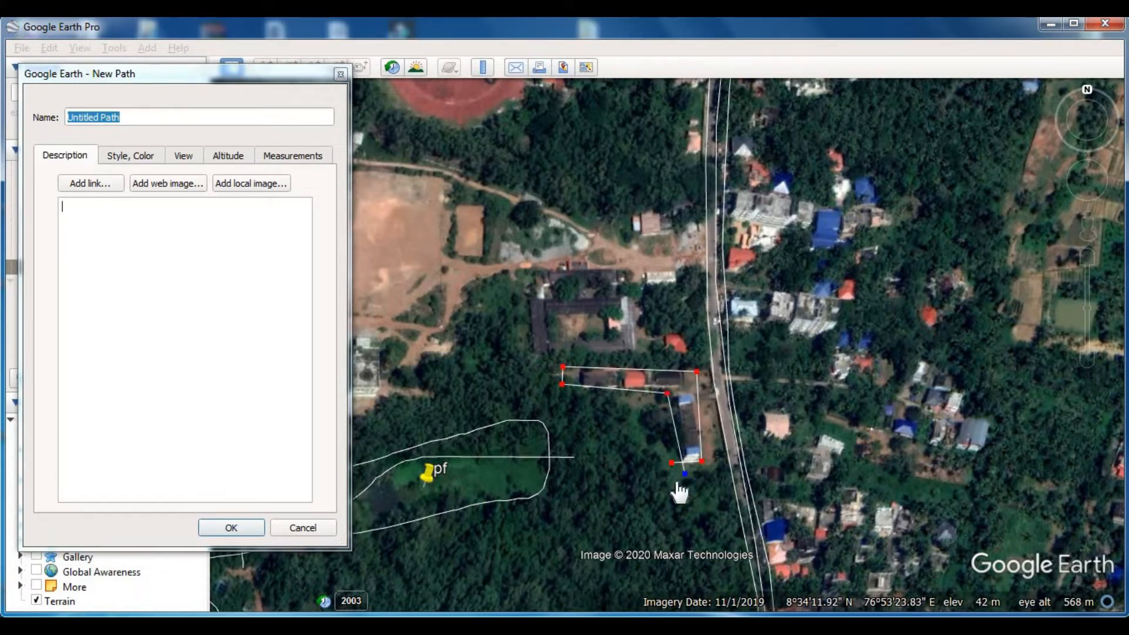
click(237, 525)
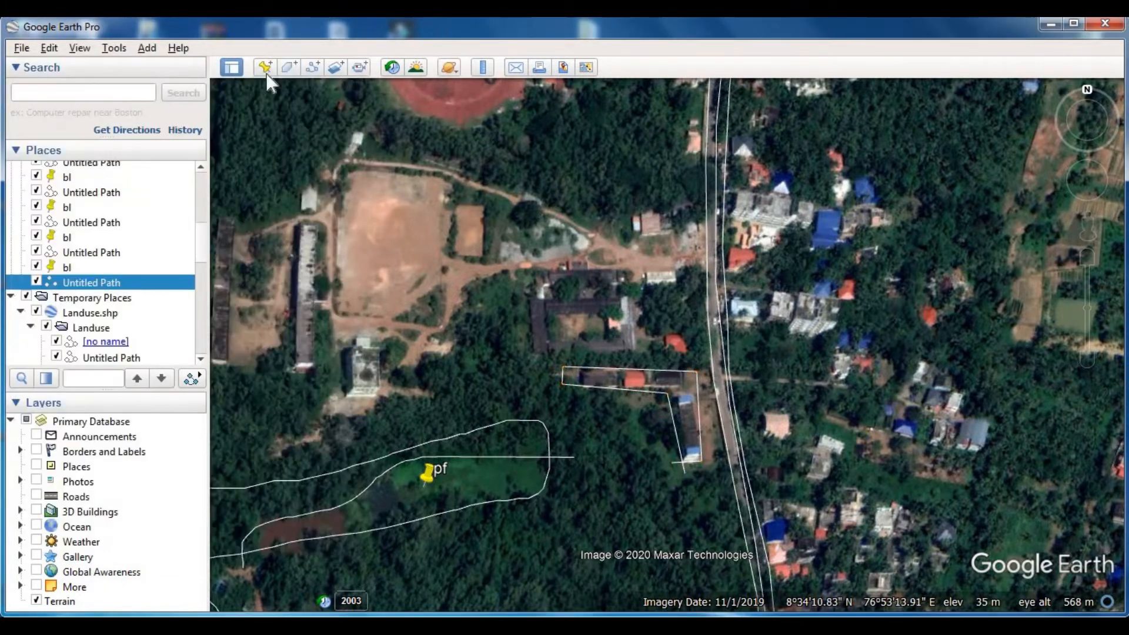
- Add a placemark named "bl" at the corner of the L-shaped row of buildings beside the main road
click(265, 67)
drag(670, 330, 687, 382)
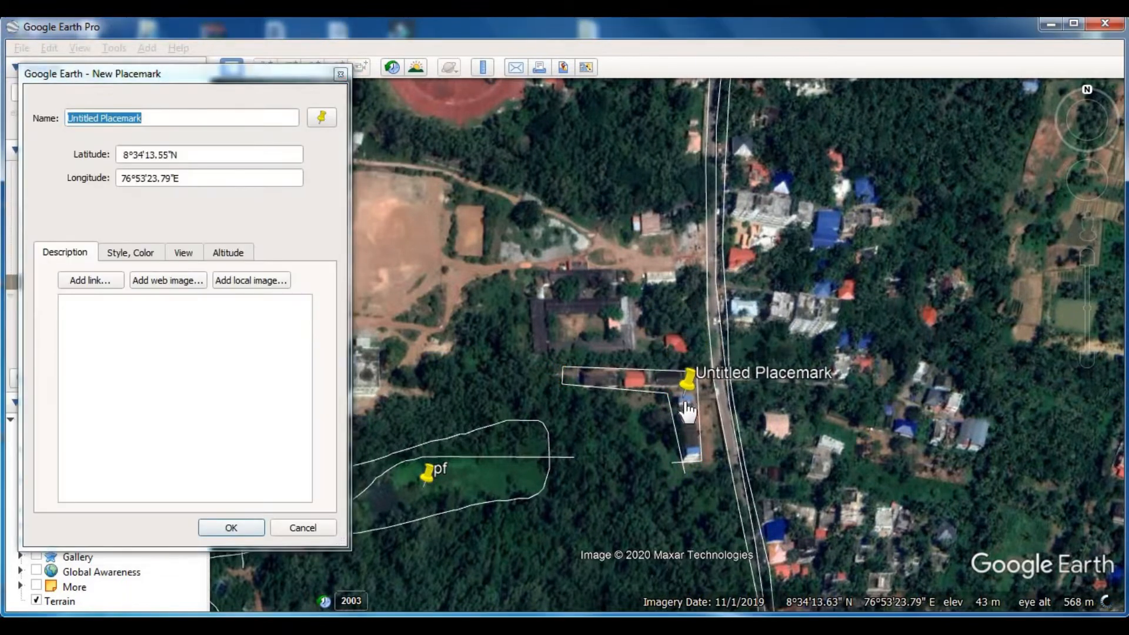
click(269, 73)
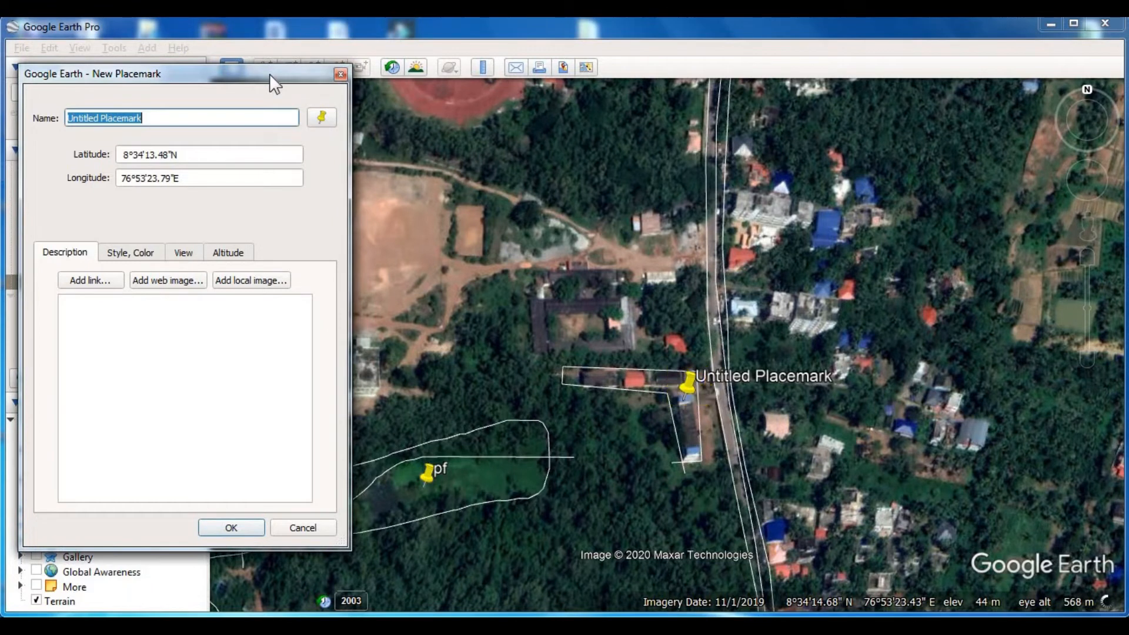
text(bl)
key(Return)
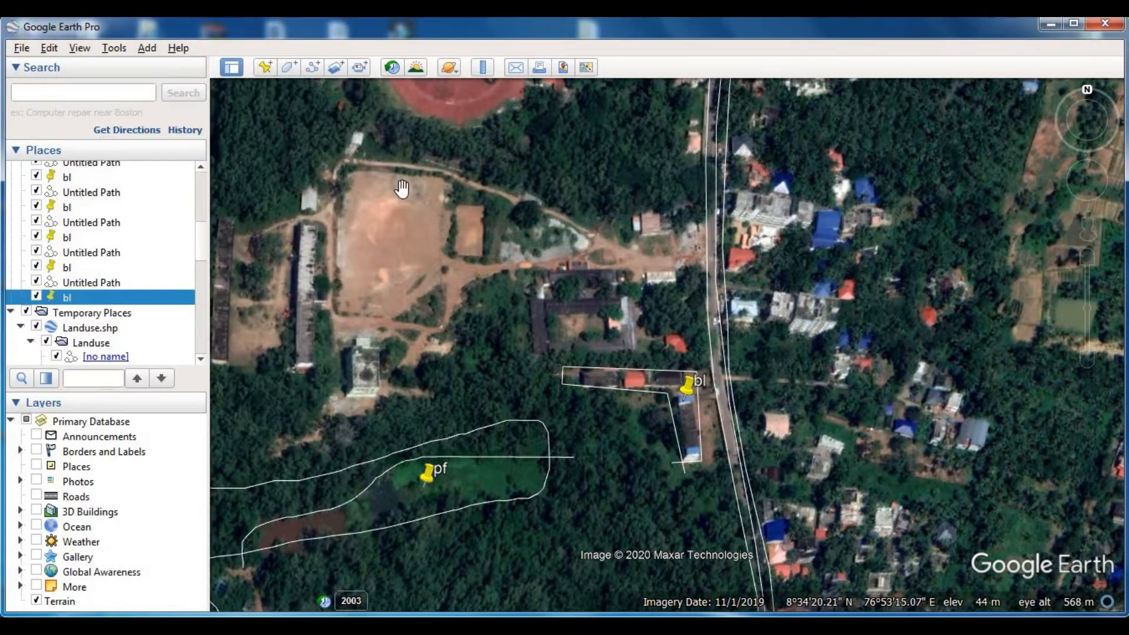
- Trace and save a path around the courtyard building just north of the L-shaped row, including its notched north-west corner
click(313, 67)
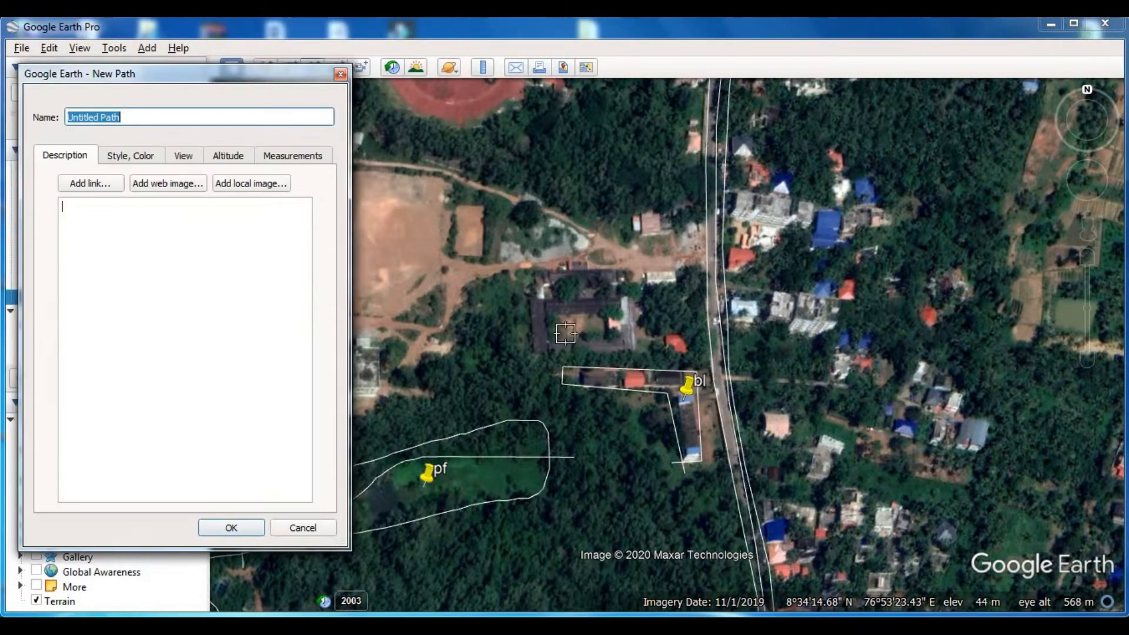
click(523, 357)
click(639, 355)
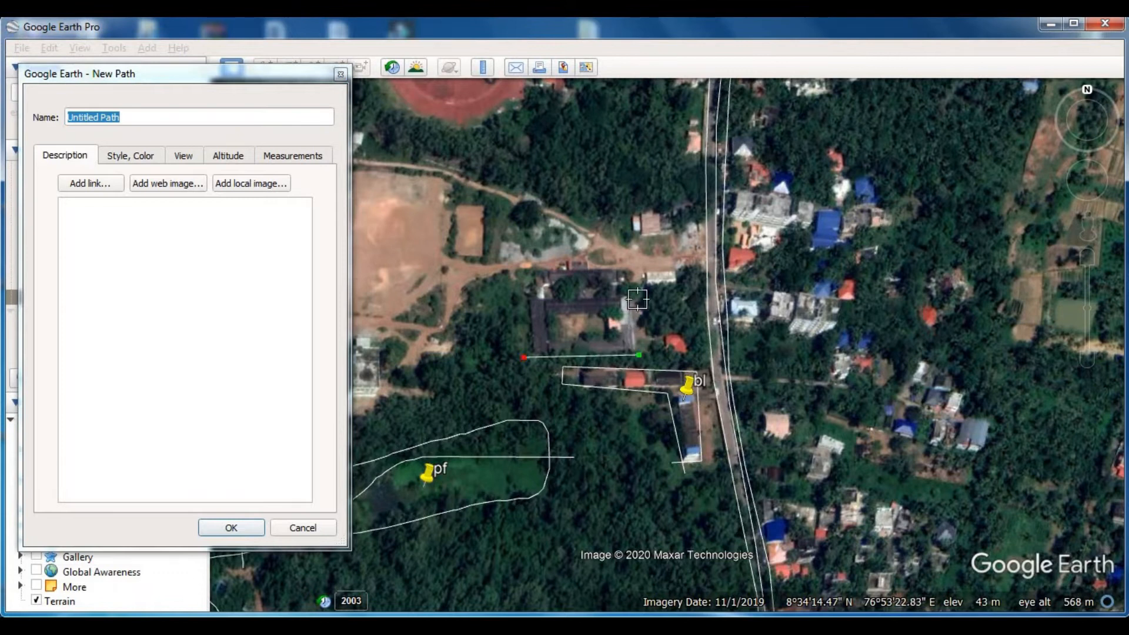
click(633, 275)
click(536, 271)
click(539, 294)
click(529, 295)
click(531, 361)
click(261, 527)
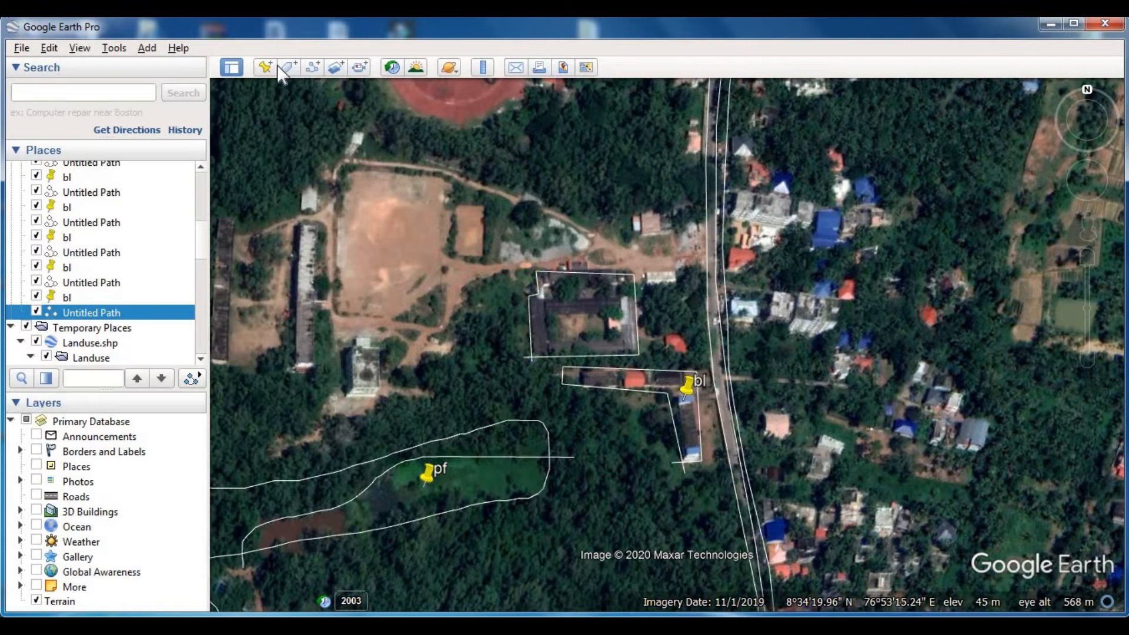
- Add a placemark named "bl" inside the outlined courtyard building
click(268, 67)
text(bl)
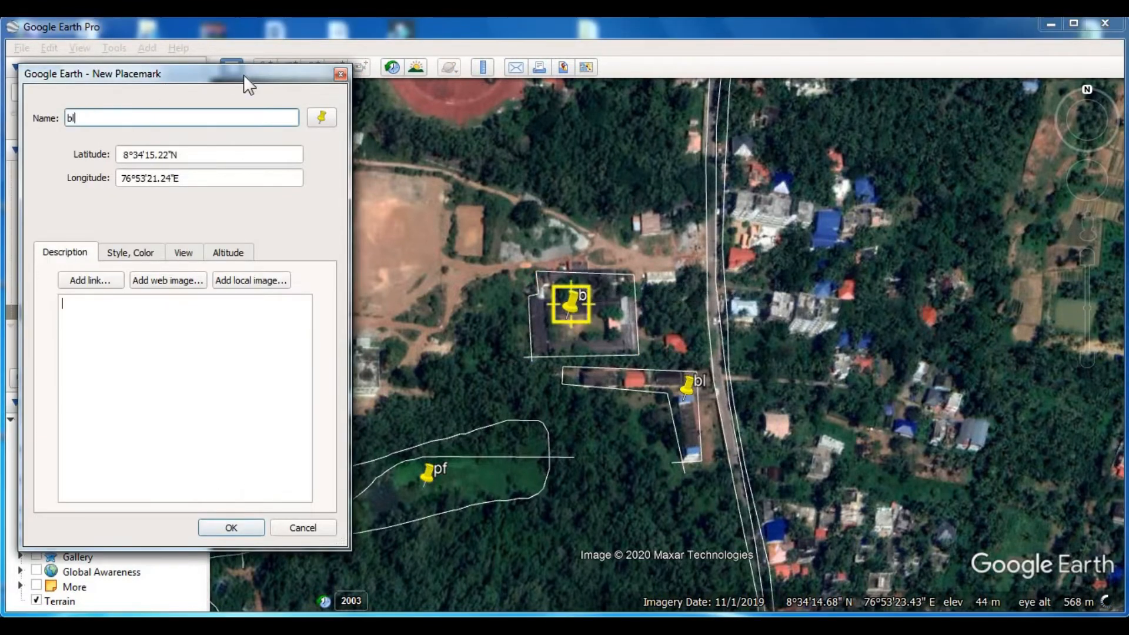
key(Return)
- Trace and save a path around the westernmost long narrow building, west of the bare playground
drag(518, 378, 711, 395)
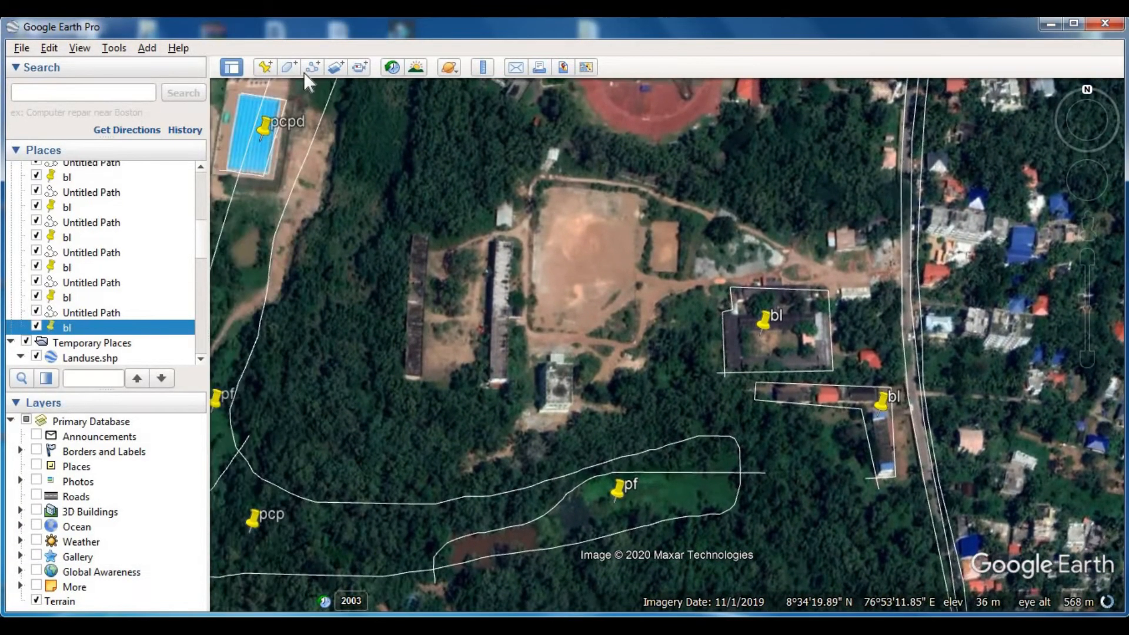
click(313, 67)
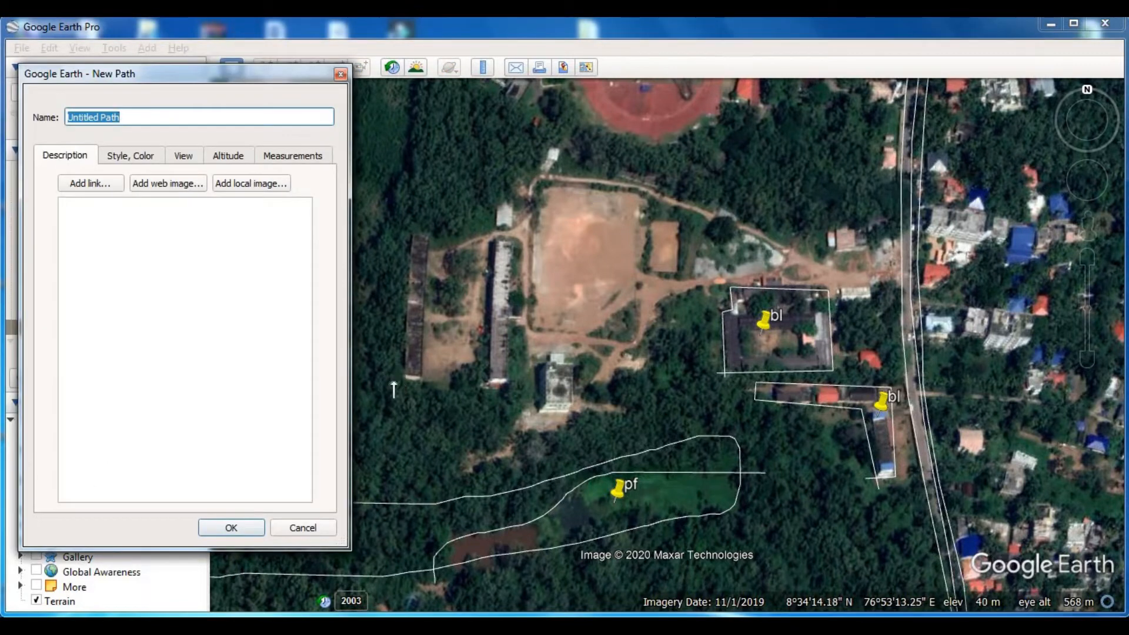
click(422, 381)
click(430, 238)
click(414, 235)
click(406, 390)
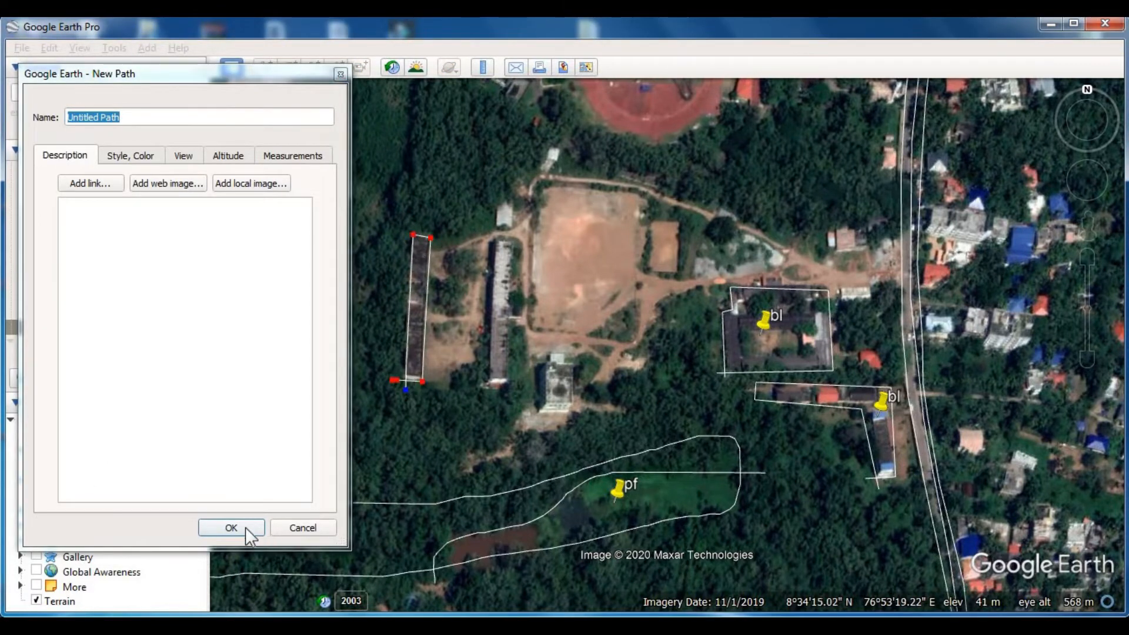
click(245, 527)
- Add a placemark named "bl" near the southern end of the westernmost long narrow building
click(266, 67)
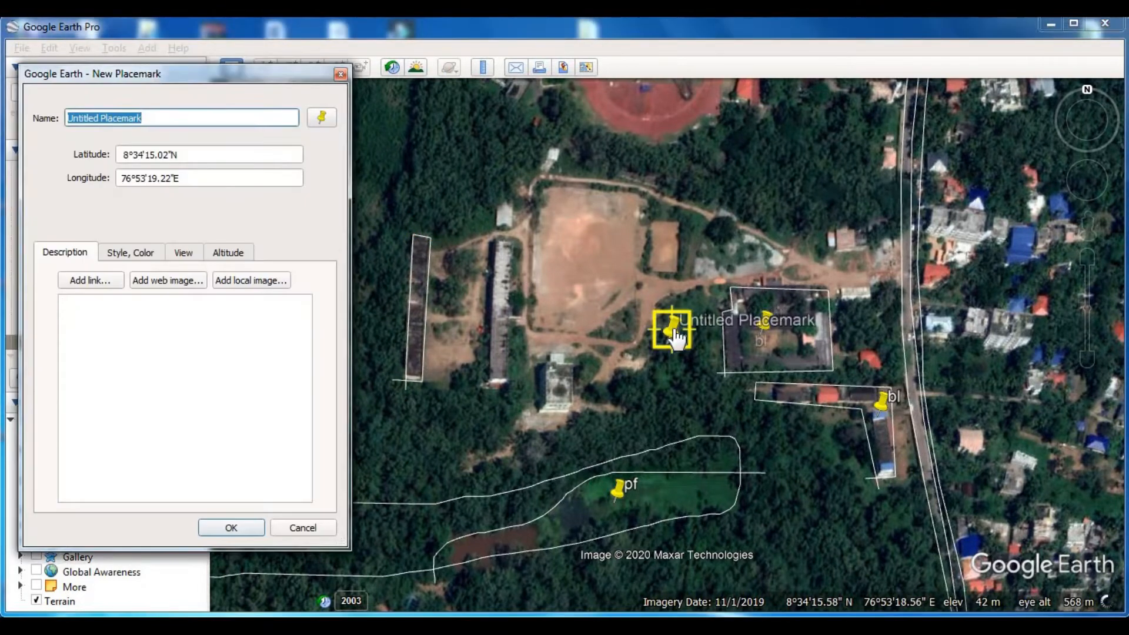
click(418, 367)
text(bl)
key(Return)
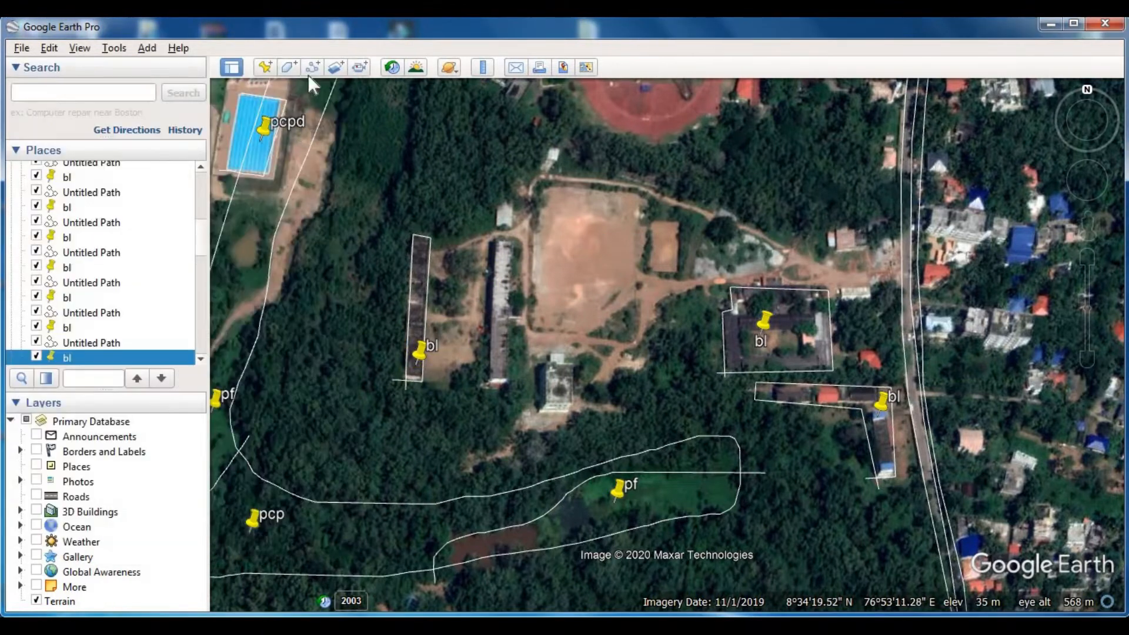
- Trace and save a path around the second long narrow building, just west of the bare playground
click(311, 67)
click(476, 386)
click(508, 387)
click(515, 247)
click(493, 242)
click(484, 398)
click(241, 529)
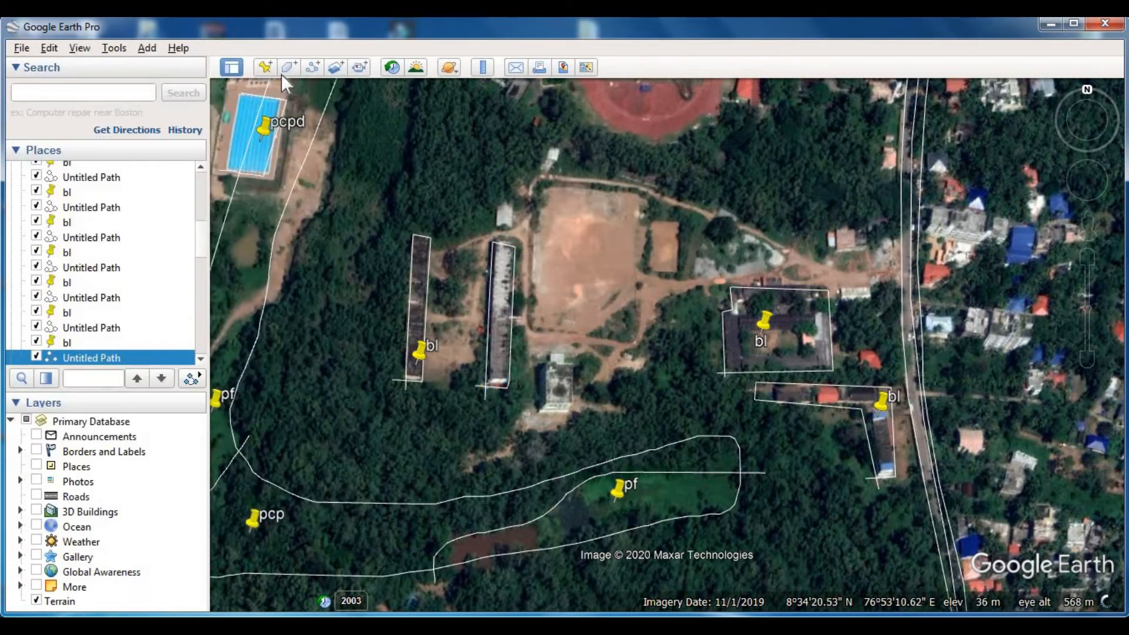
- Add a placemark named "bl" inside the outlined long building beside the playground
click(265, 67)
click(501, 342)
text(bl)
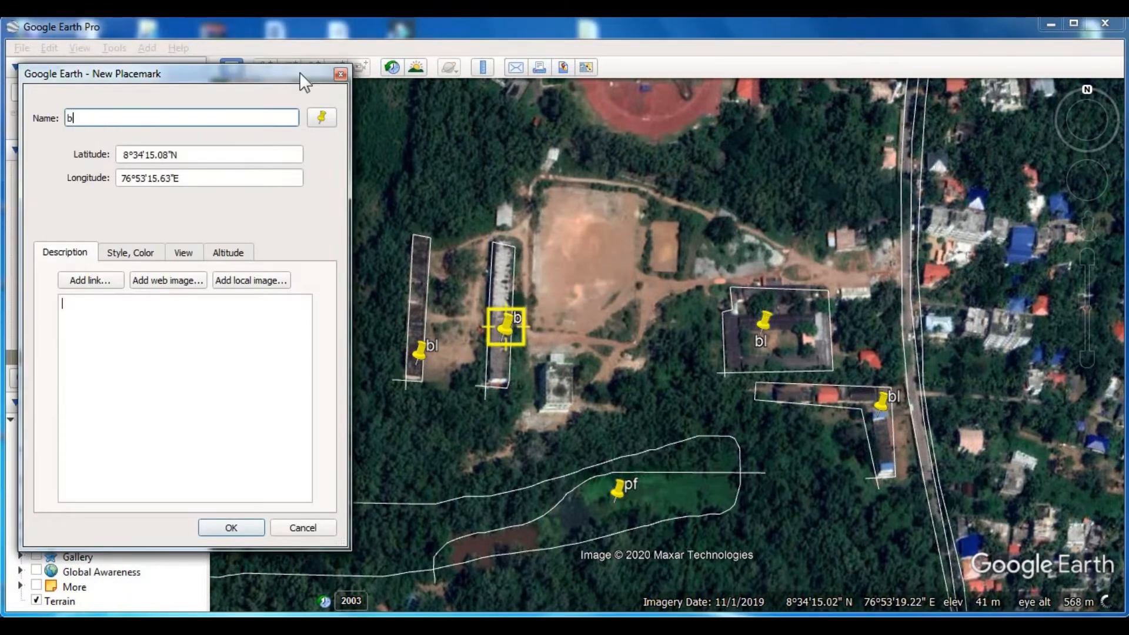
key(Return)
- Trace and save a path around the small rectangular building south of the bare playground
click(312, 67)
click(532, 412)
click(572, 413)
click(574, 364)
click(539, 361)
click(537, 422)
click(231, 527)
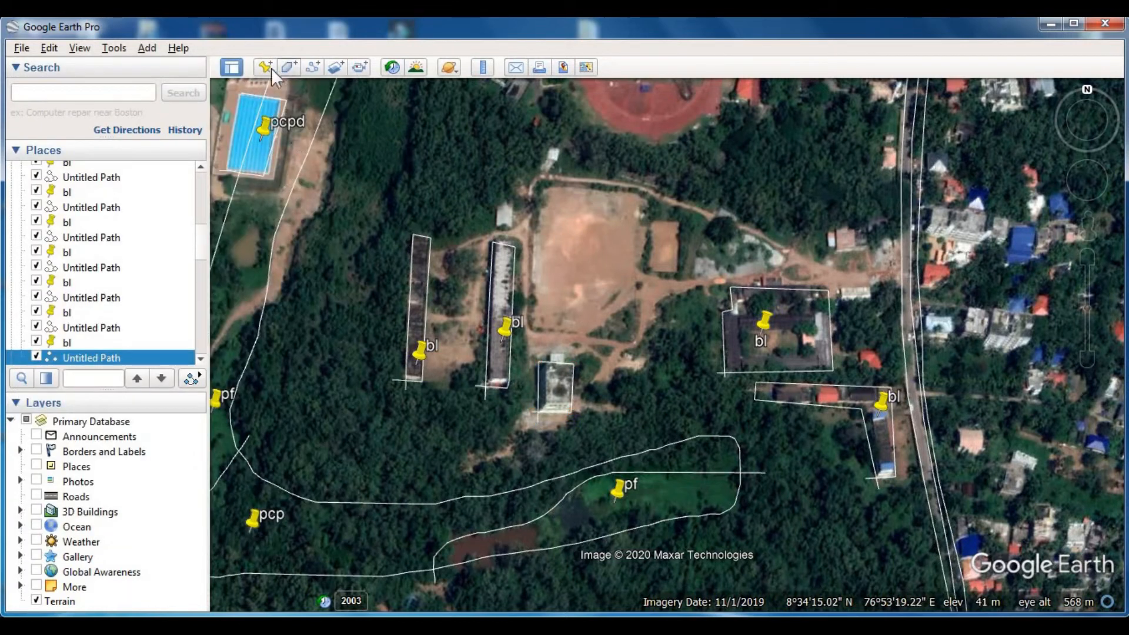
- Add a placemark named "bl" on the small rectangular building south of the playground
click(270, 67)
click(556, 374)
text(bl)
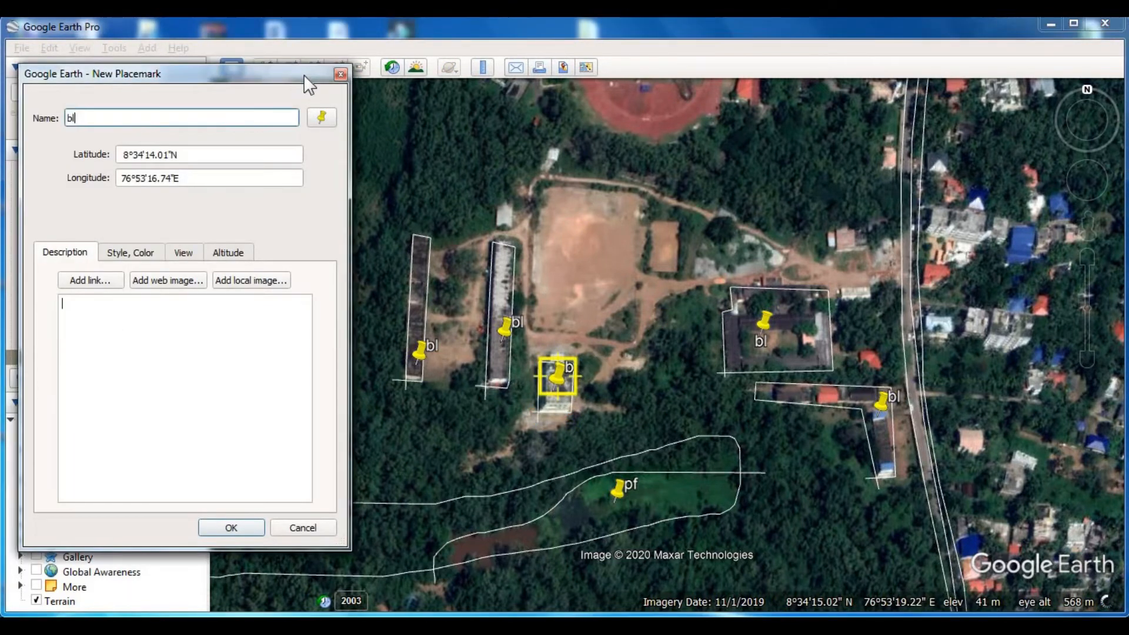
key(Return)
- Trace and save a boundary path from the main road along the playground's northern edge to the westernmost long building's northern end
drag(693, 347, 632, 341)
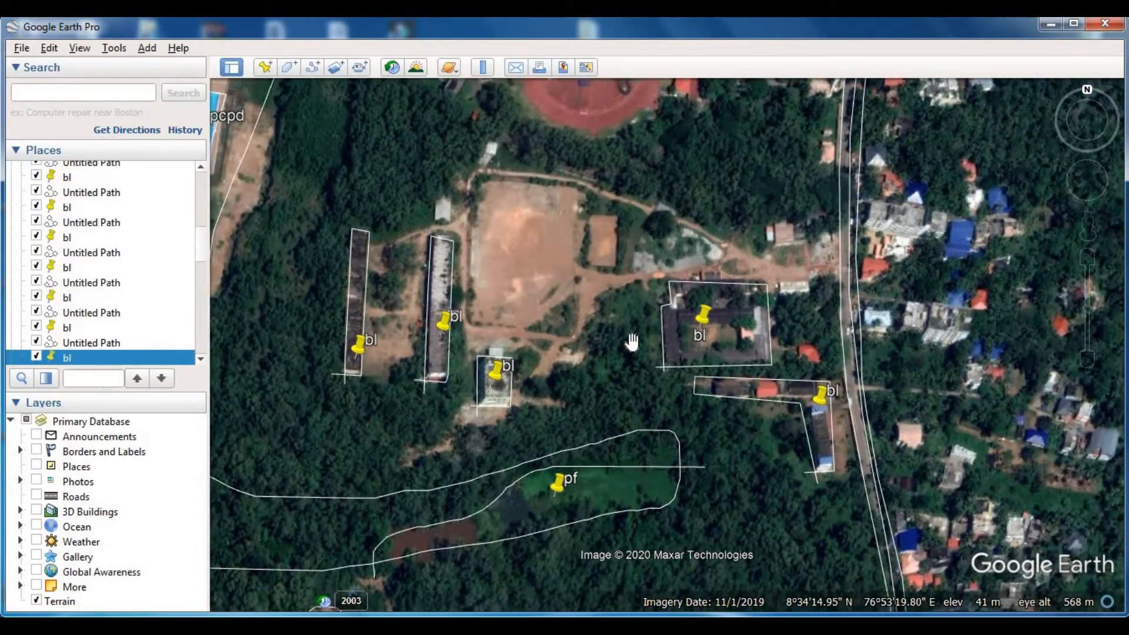
click(313, 65)
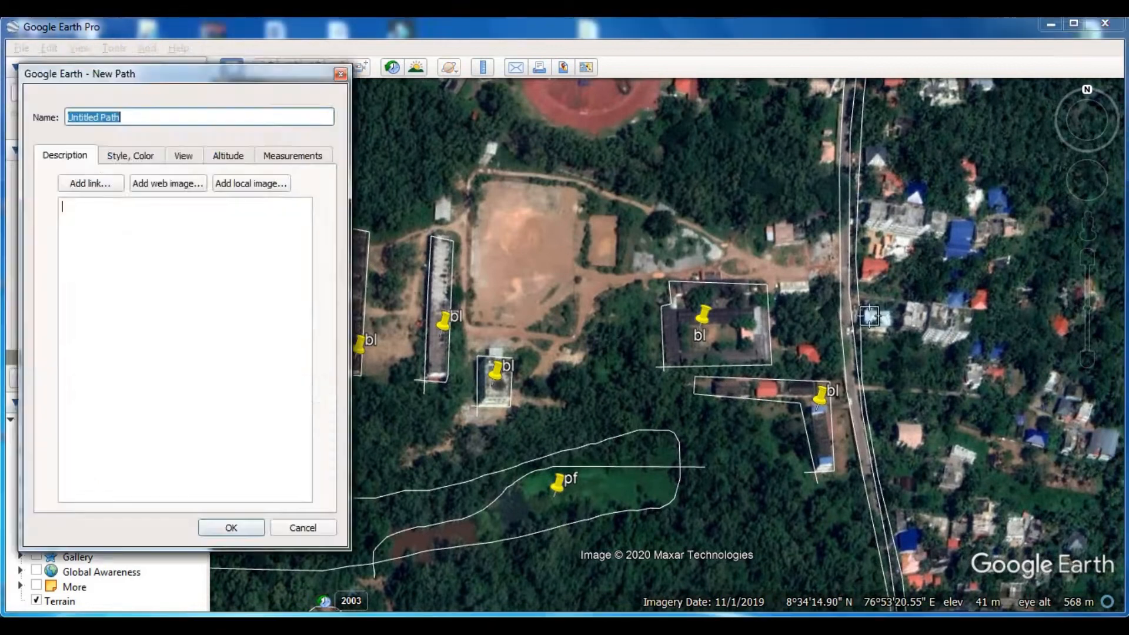
click(842, 232)
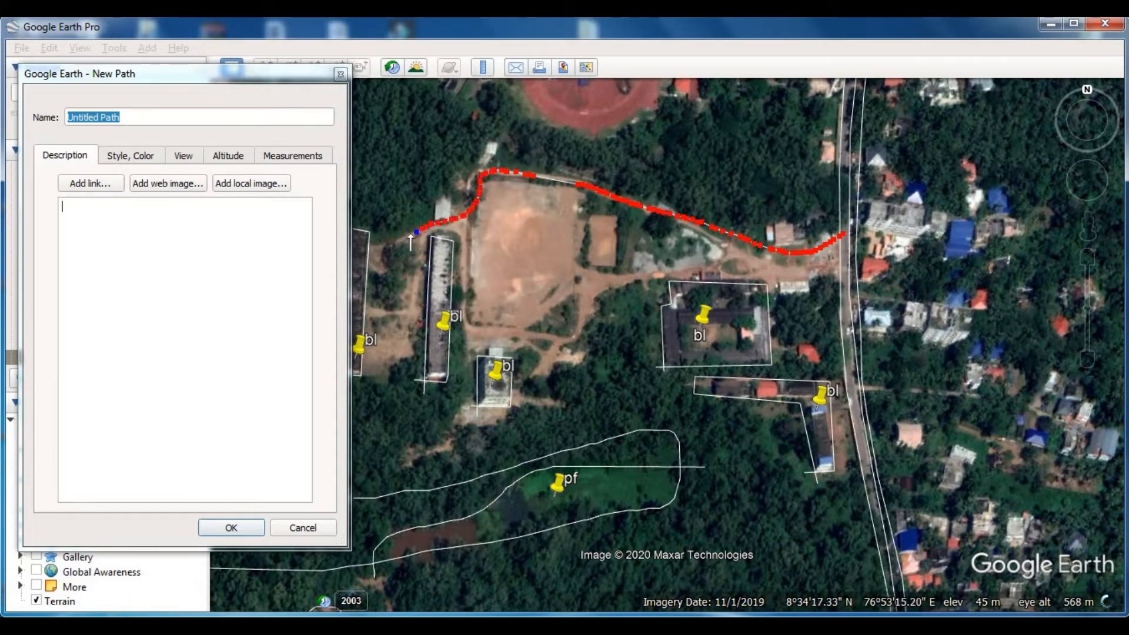
key(Left)
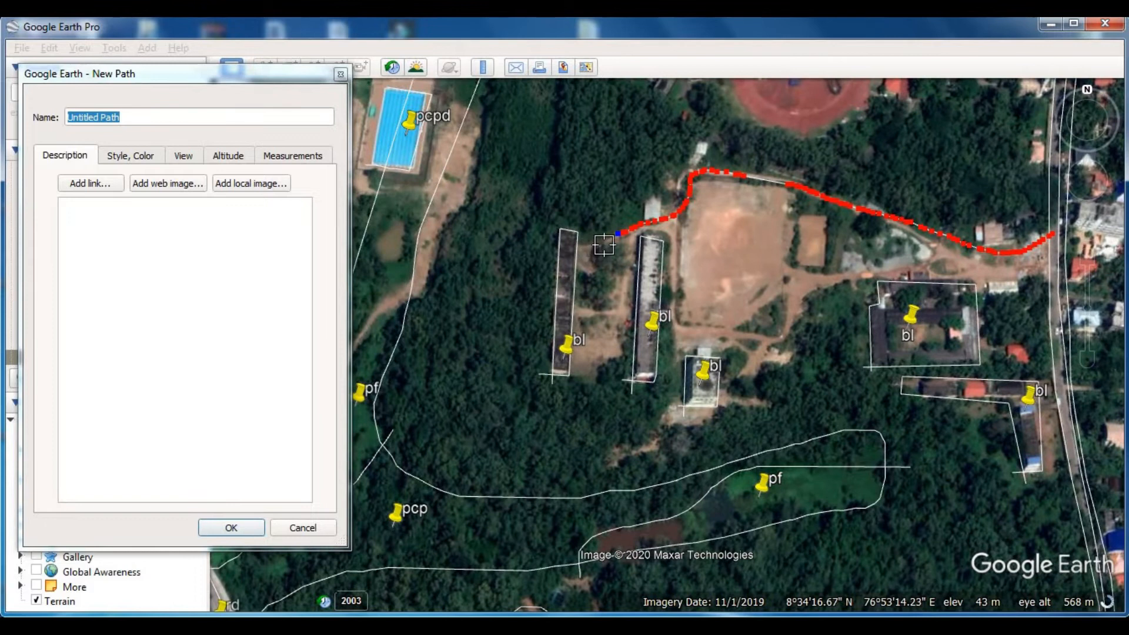
click(313, 72)
key(Return)
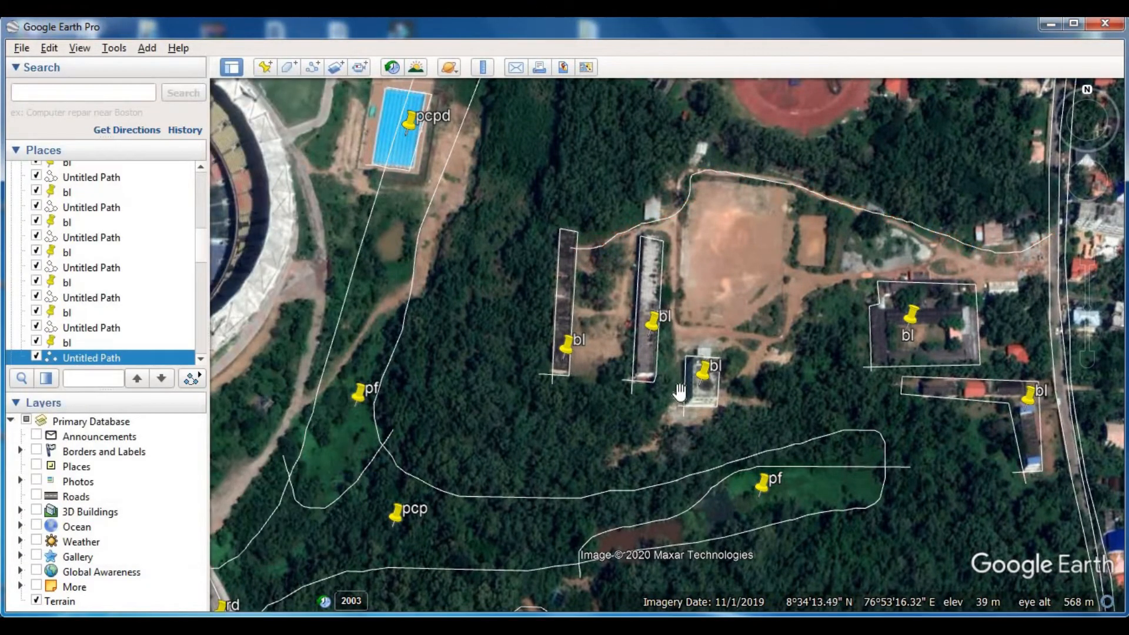
- Trace and save a curved boundary path from the westernmost building's southern end to the second long building
scroll(679, 388, up, 1)
drag(593, 407, 559, 409)
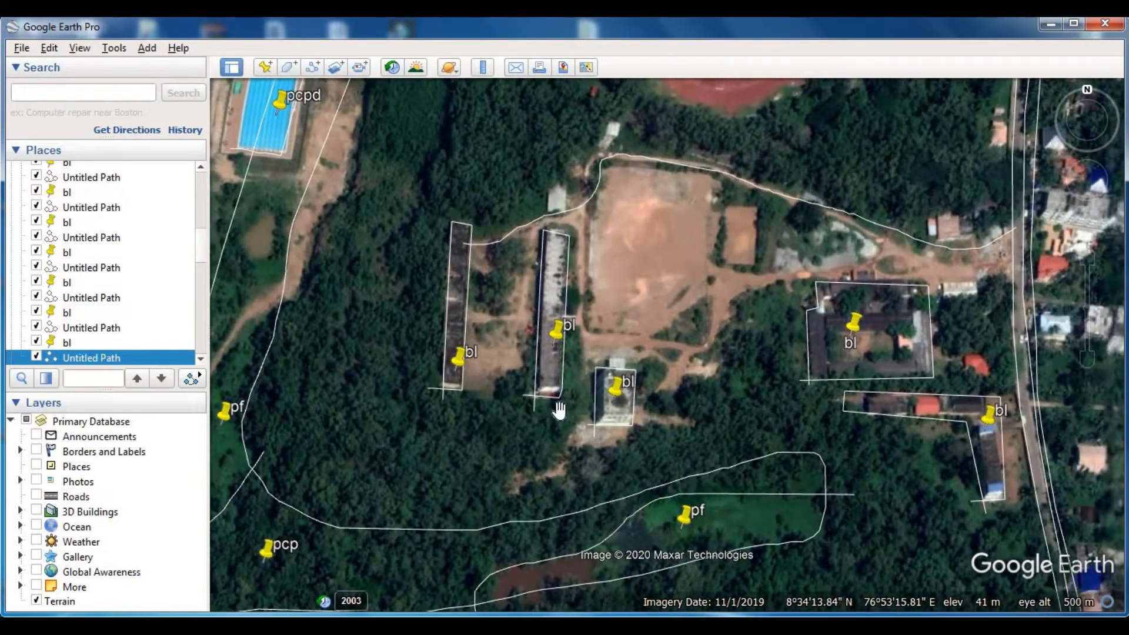
click(313, 67)
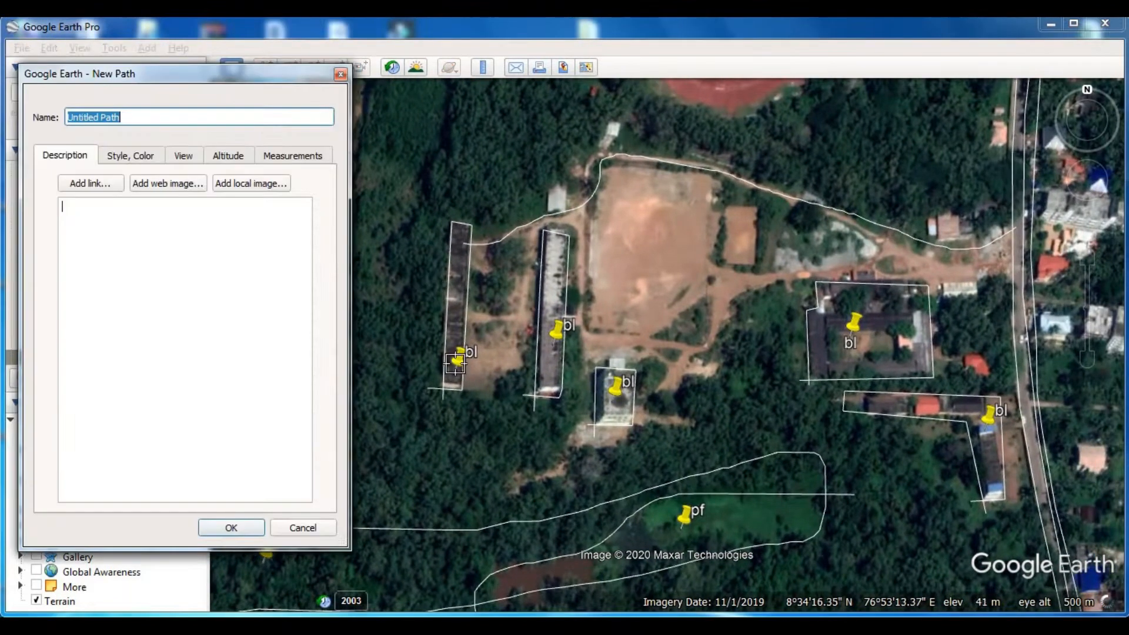
click(456, 381)
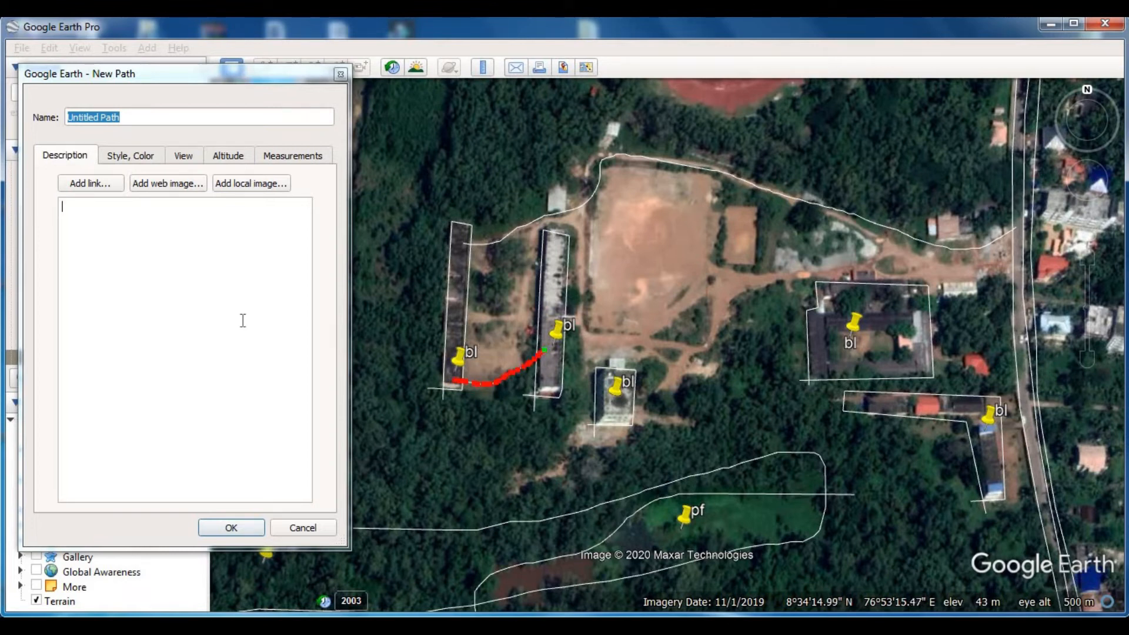
click(231, 527)
- Trace and save a short boundary path from the second long building to the small rectangular building
drag(566, 350, 509, 353)
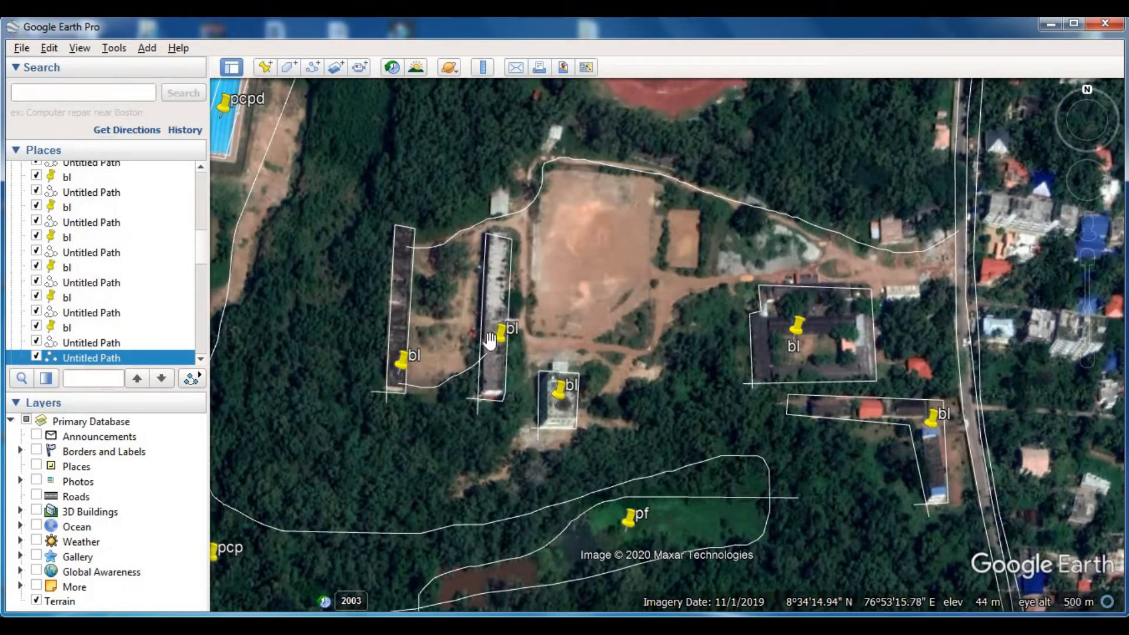
click(312, 66)
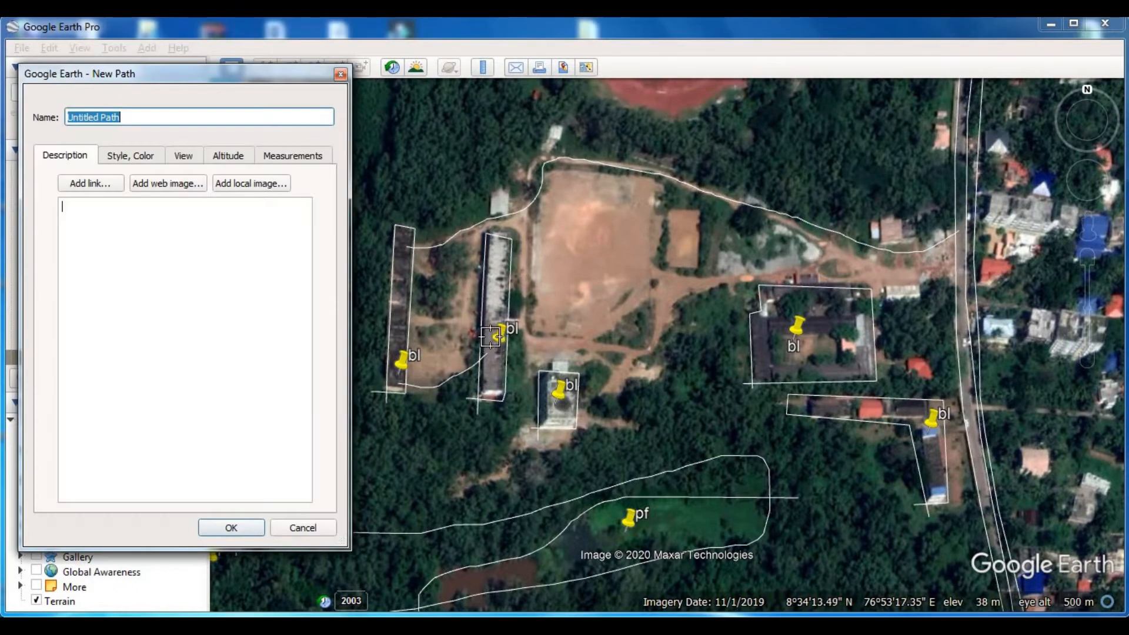
drag(503, 357, 524, 371)
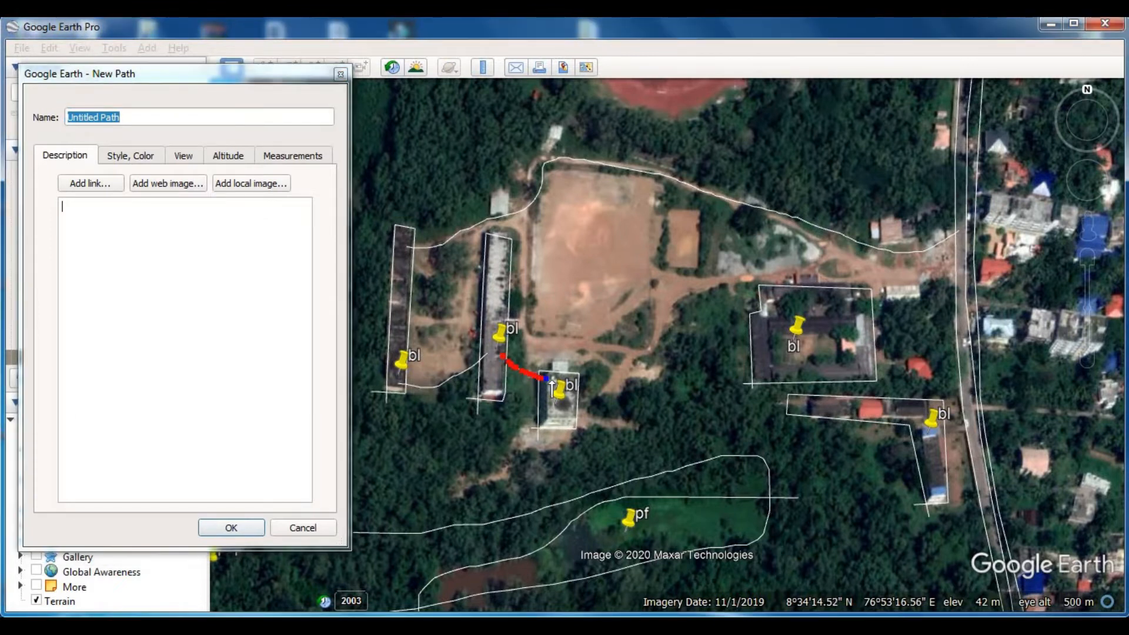
click(231, 529)
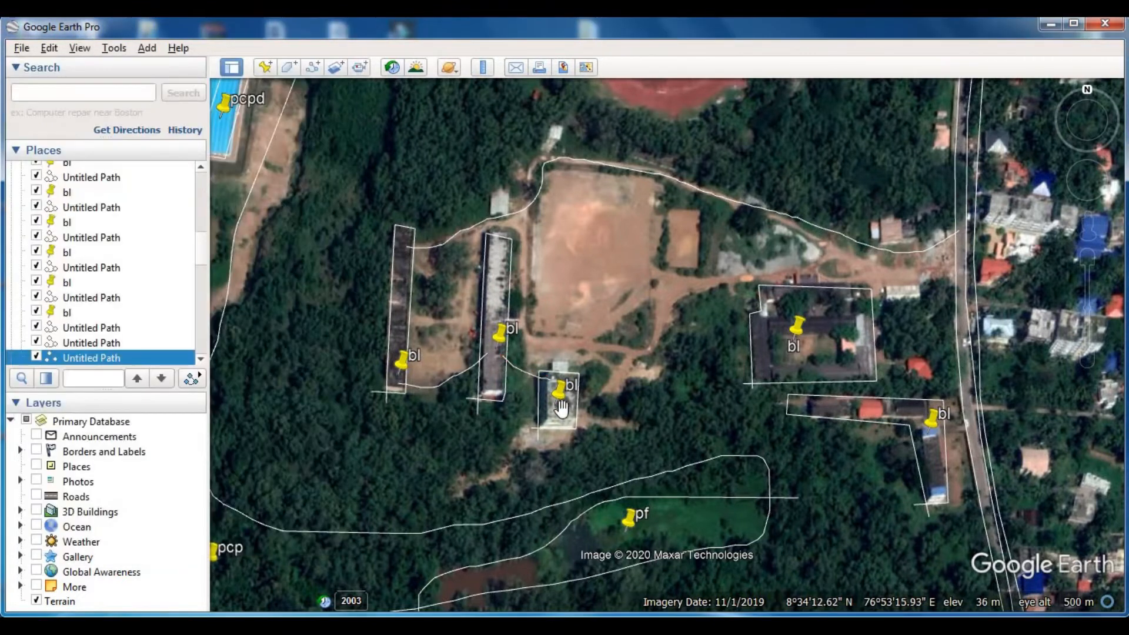
- Trace and save a boundary path from the small rectangular building along the dirt track's edge to the courtyard building's north-west corner
scroll(537, 369, up, 2)
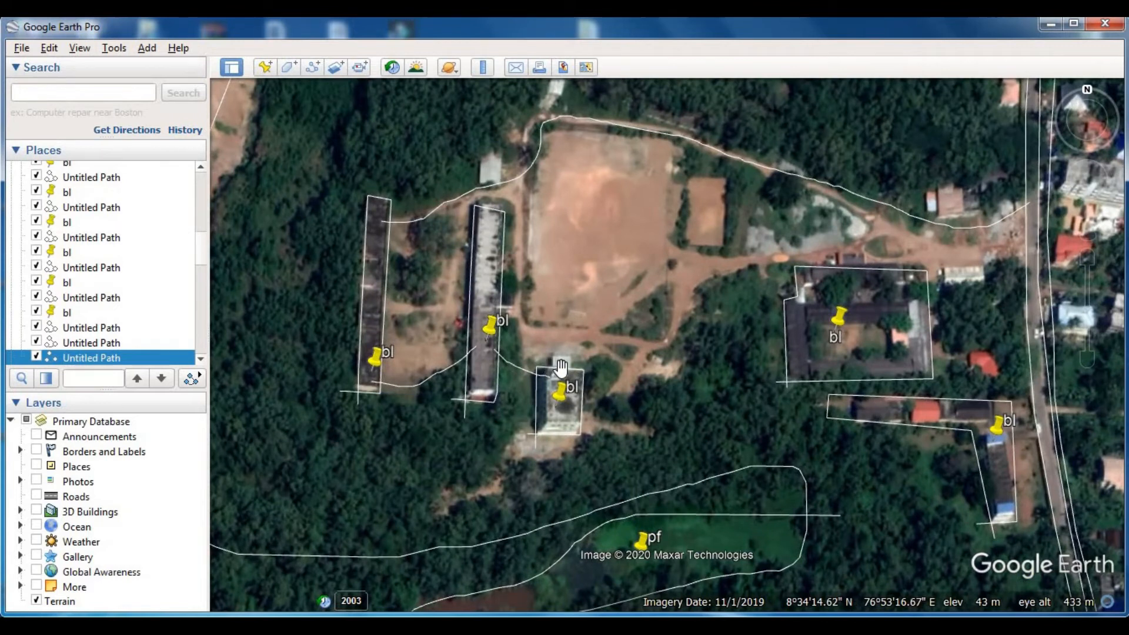
click(308, 67)
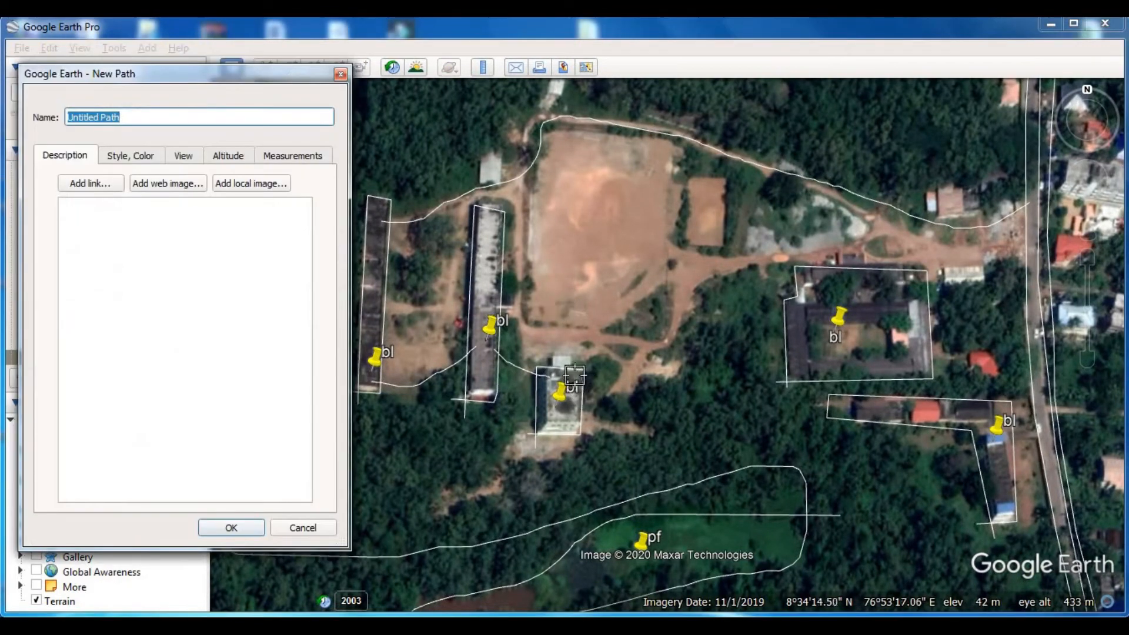
drag(578, 376, 596, 387)
drag(676, 340, 739, 265)
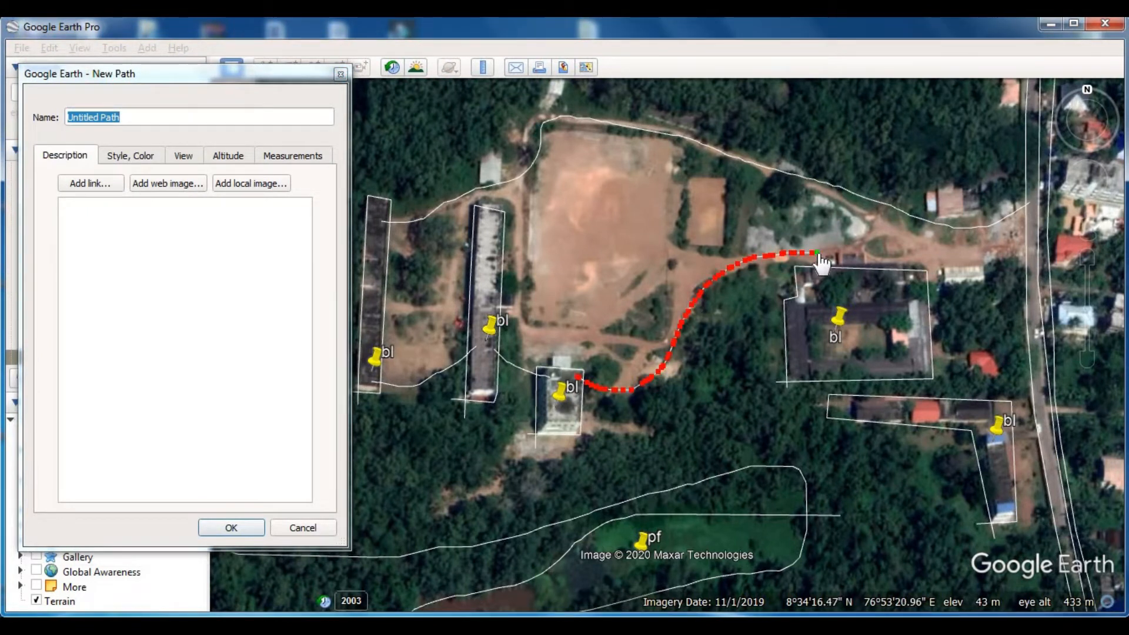
right_drag(771, 283, 779, 280)
drag(758, 259, 770, 262)
click(243, 527)
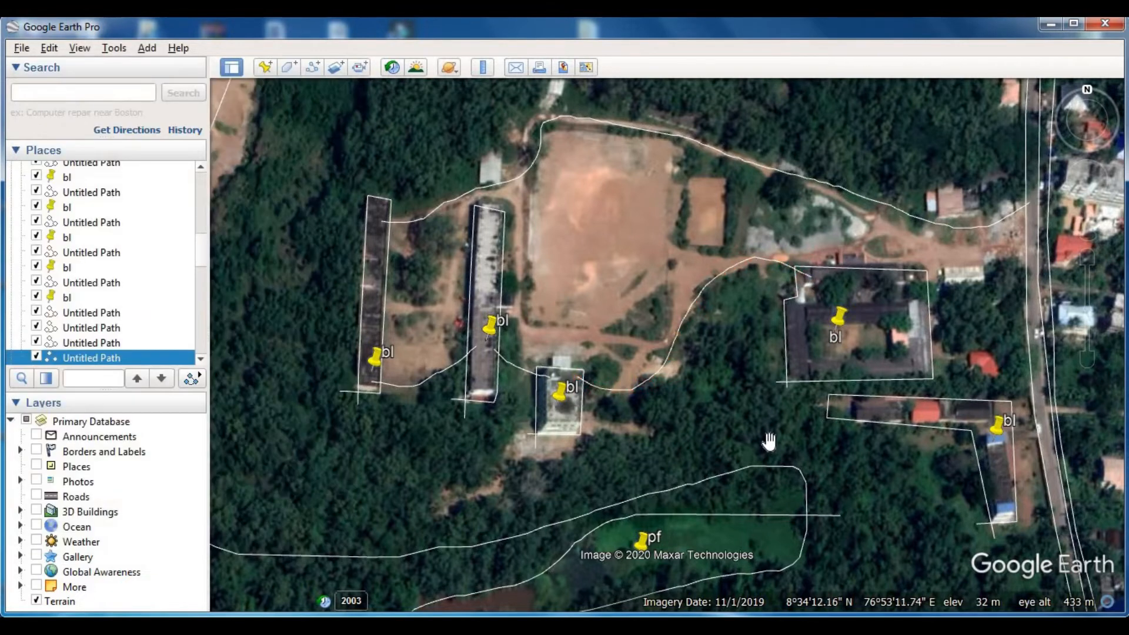
drag(821, 344, 652, 381)
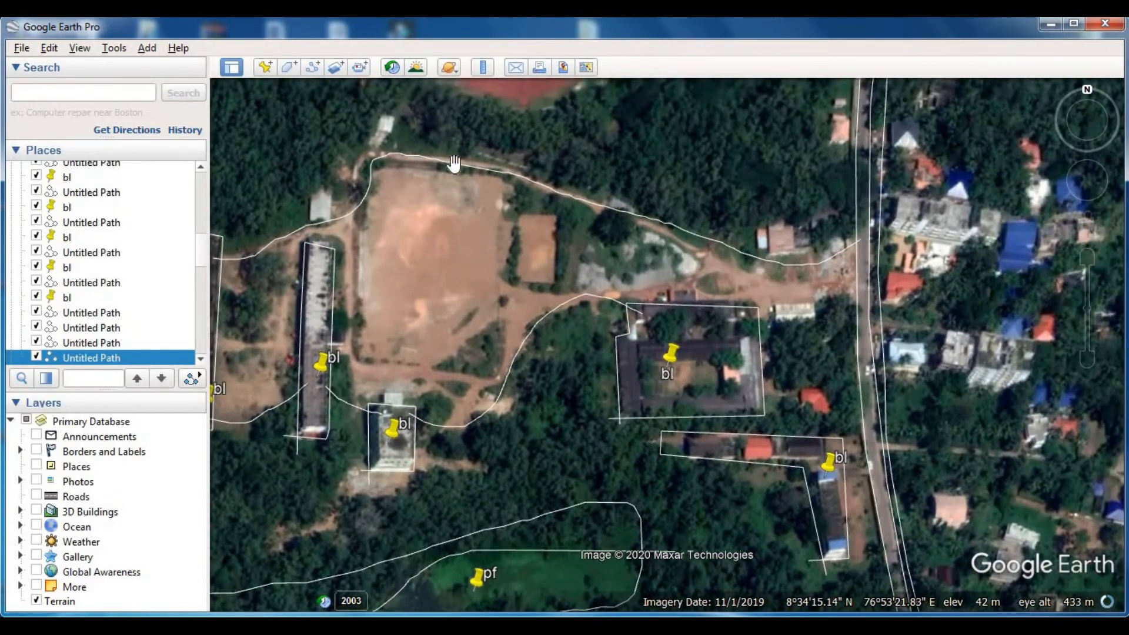
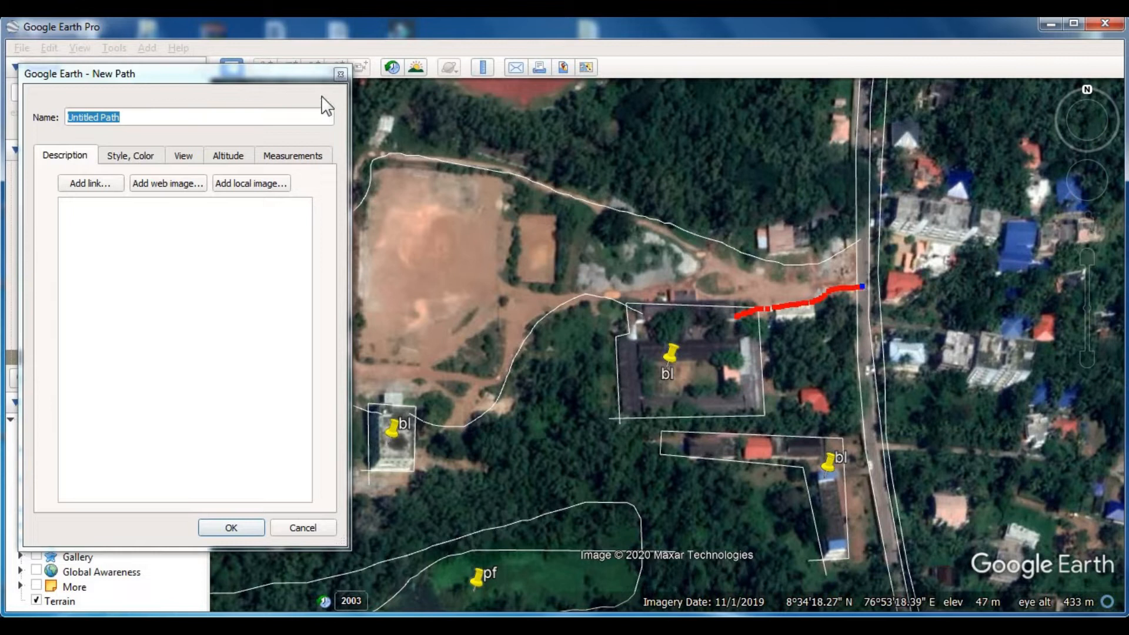
- Save the boundary path from the courtyard building to the main road and label the bare playground with a placemark named afl
key(Return)
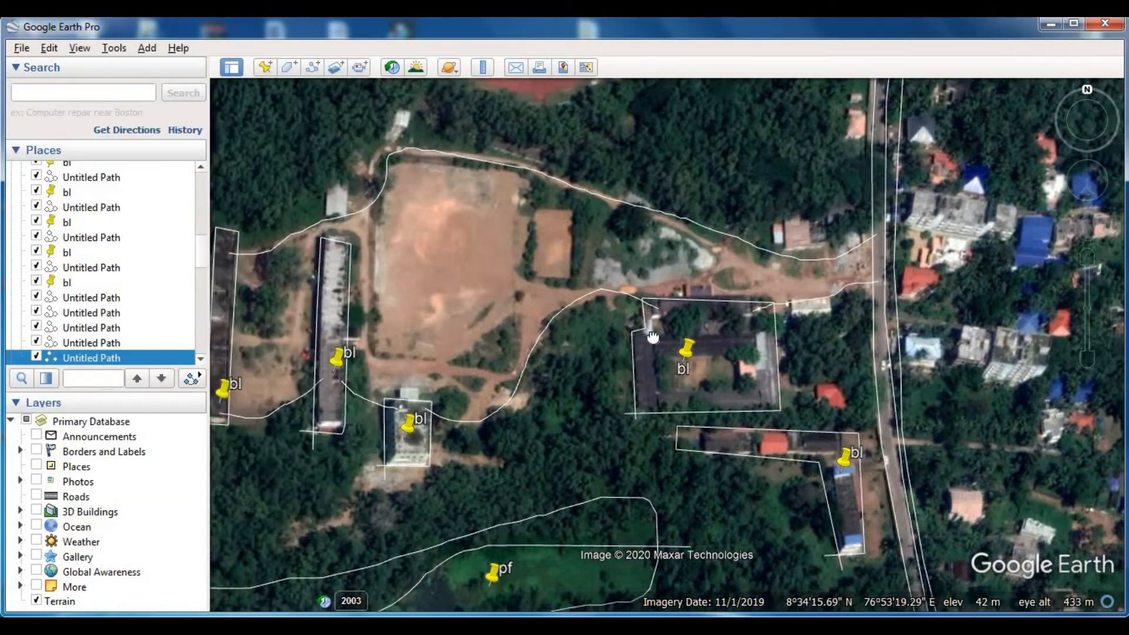
scroll(604, 352, down, 2)
scroll(575, 317, down, 2)
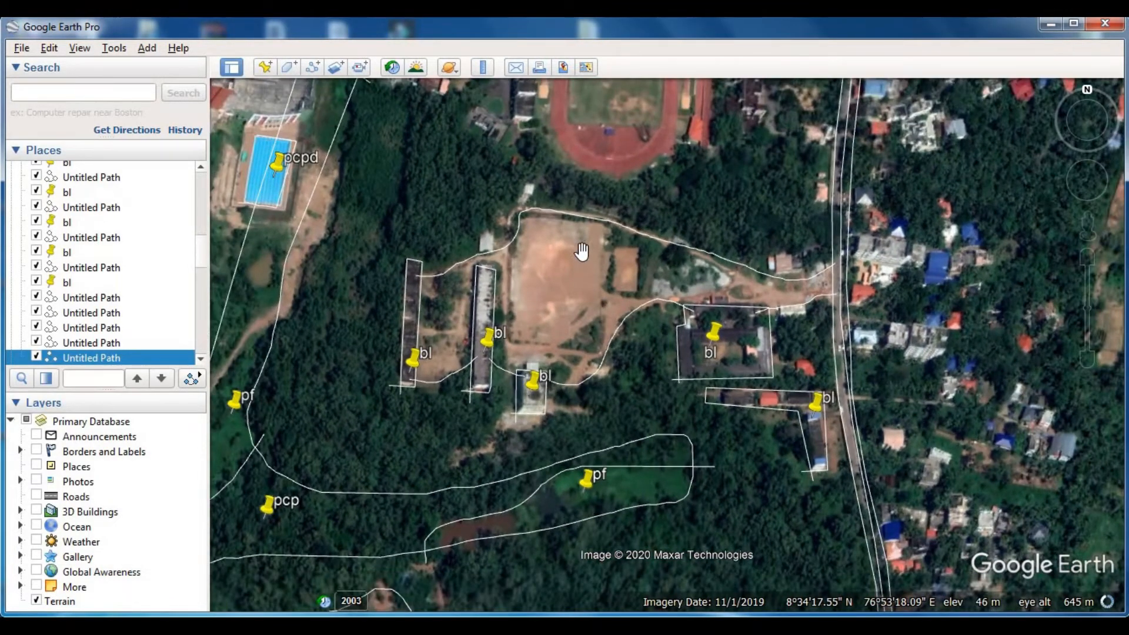
scroll(566, 272, down, 1)
click(264, 66)
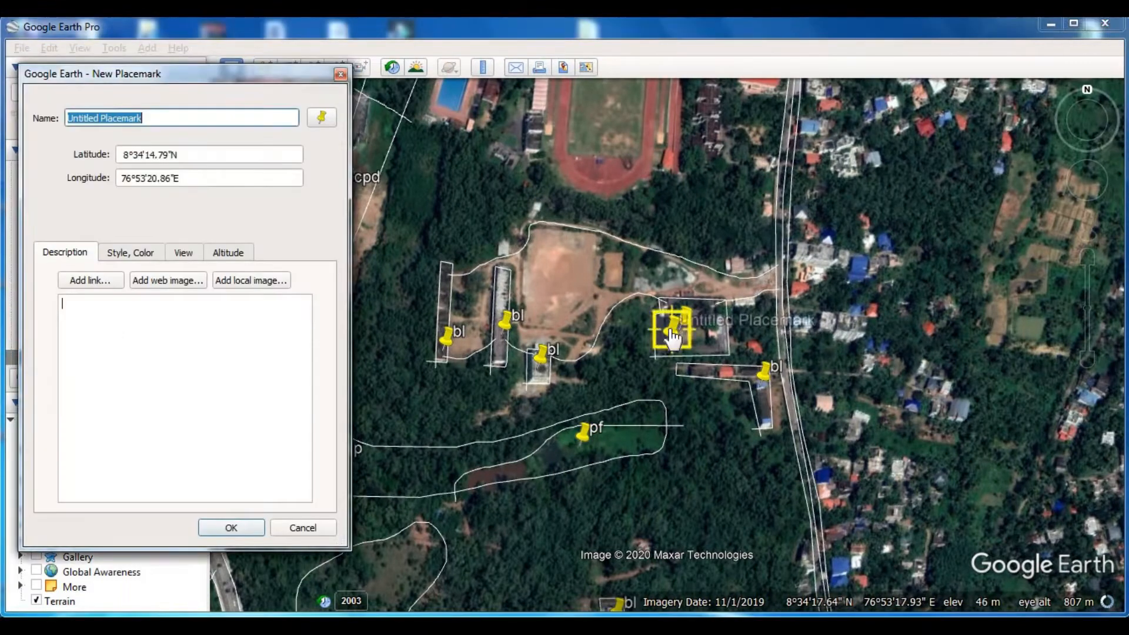
drag(672, 338, 559, 298)
click(295, 74)
text(afl)
key(Return)
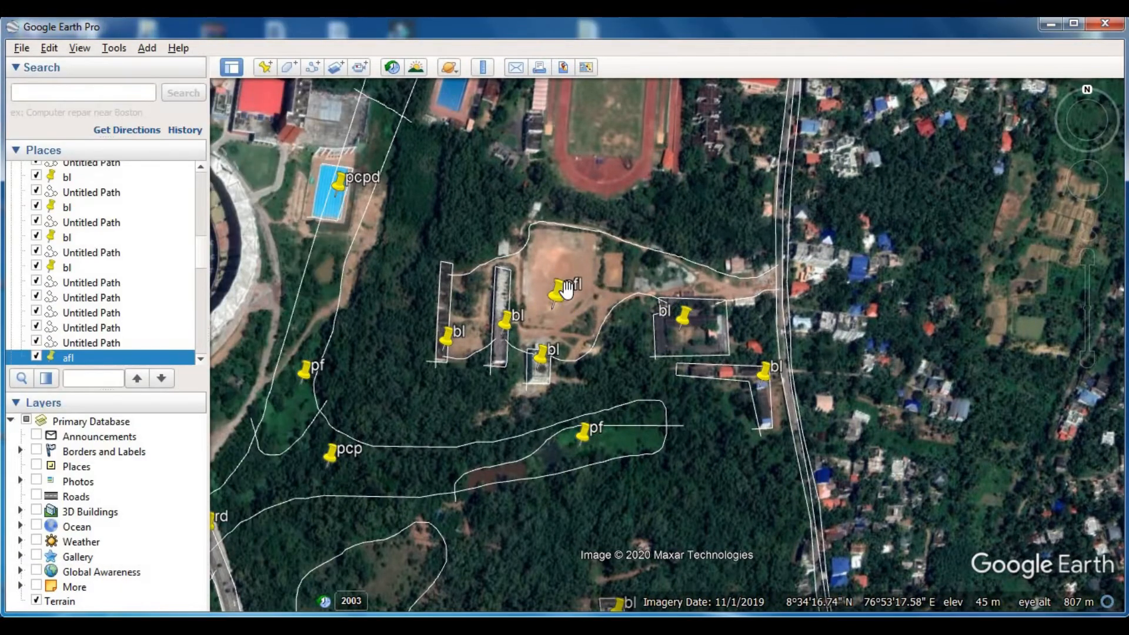
- Trace and save a rectangular path around the swimming pool area west of the red running track
scroll(565, 289, down, 2)
drag(589, 304, 591, 391)
drag(615, 345, 610, 416)
scroll(566, 380, up, 1)
scroll(566, 380, up, 1)
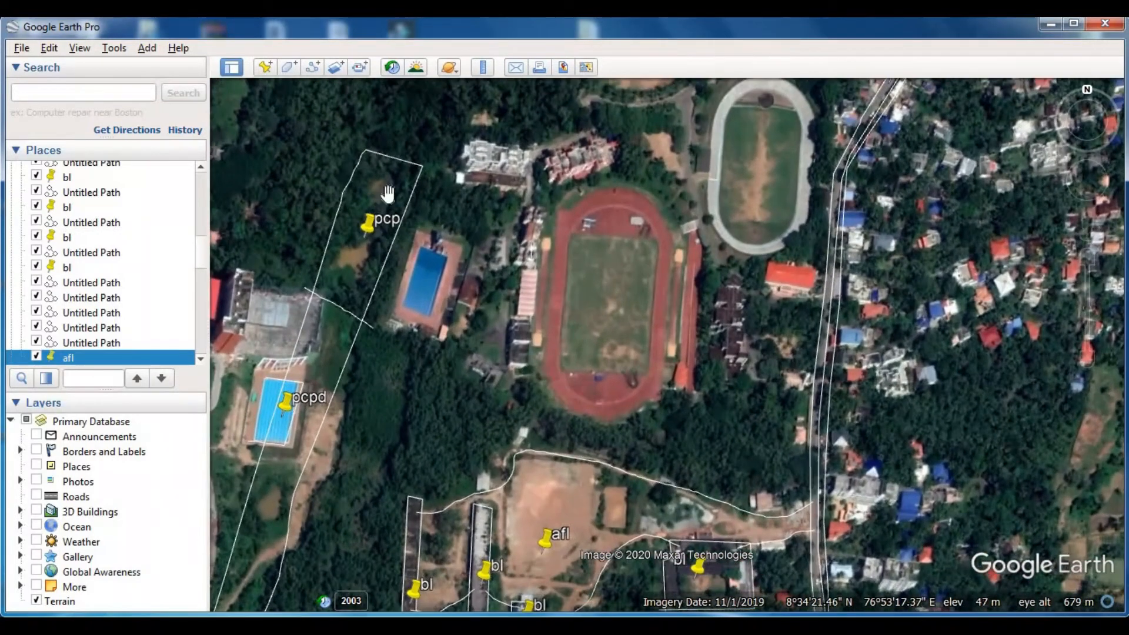
click(313, 67)
click(385, 311)
click(439, 336)
click(469, 249)
click(414, 227)
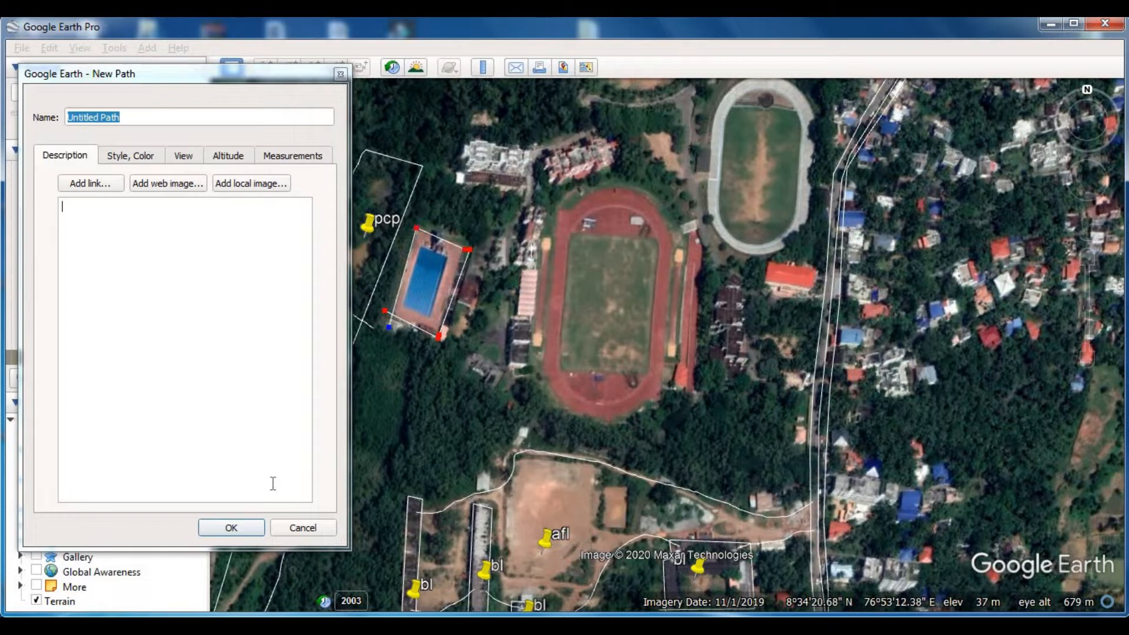
click(231, 528)
- Add a placemark named pd on the outlined swimming pool area
click(266, 67)
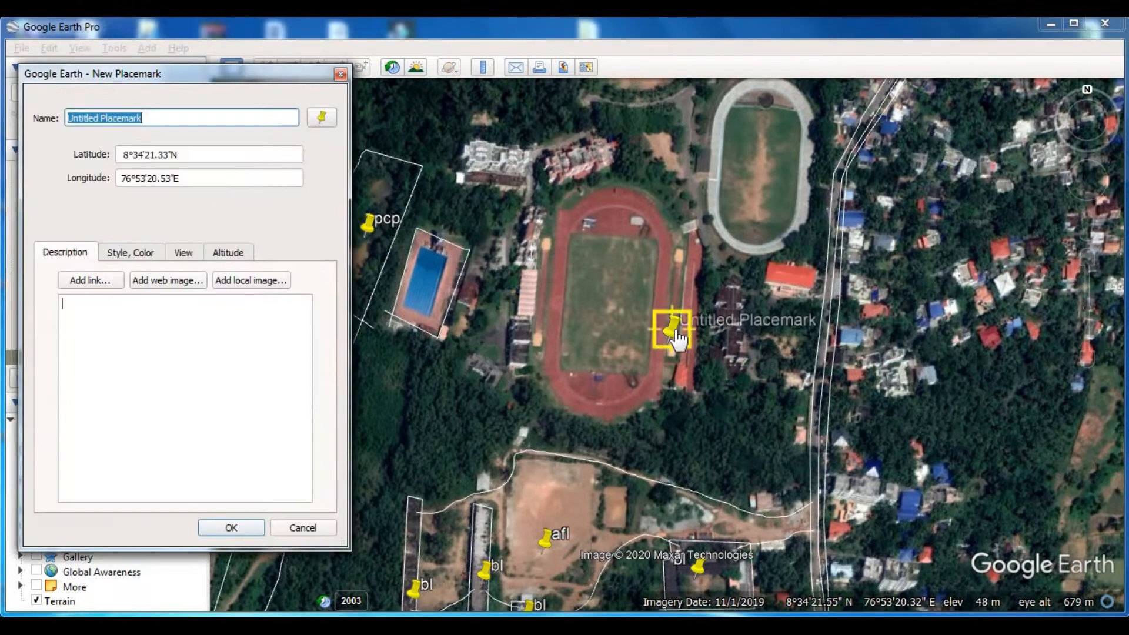
click(433, 291)
text(pd)
key(Return)
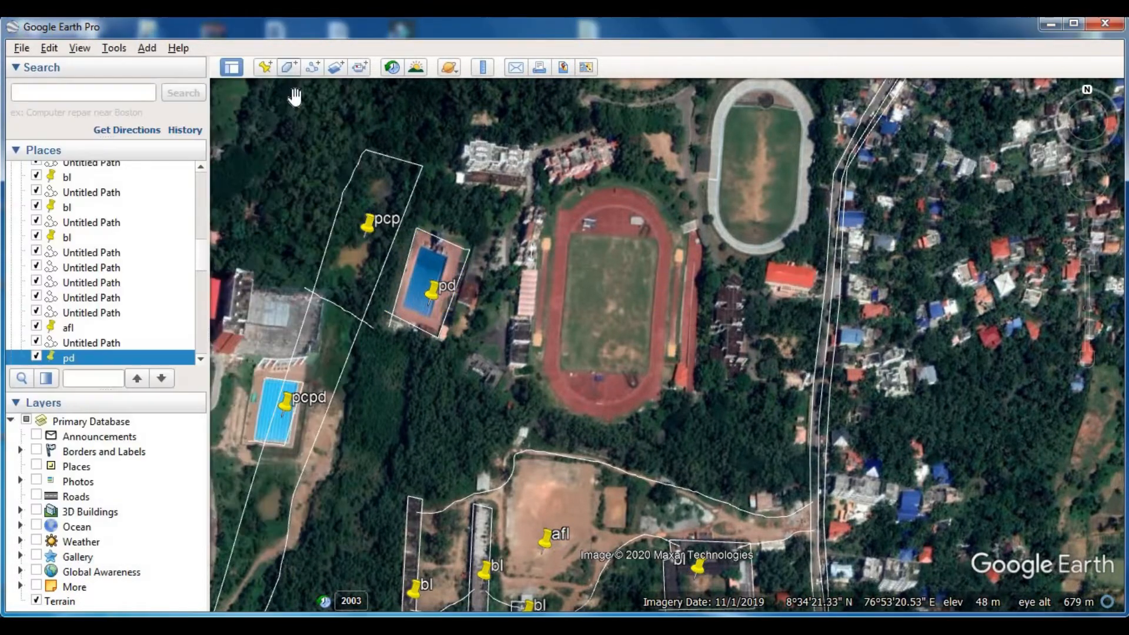
- Trace and save a path from the pool's east side around the running track, adjacent buildings and oval track, back to the pool
drag(605, 360, 572, 407)
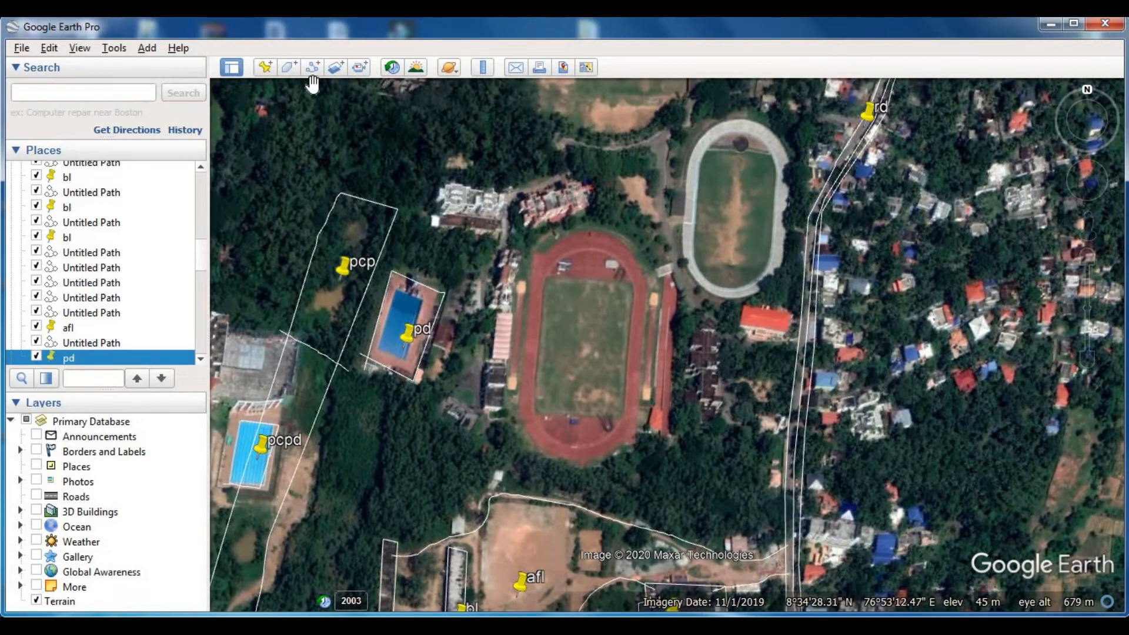
scroll(363, 260, up, 2)
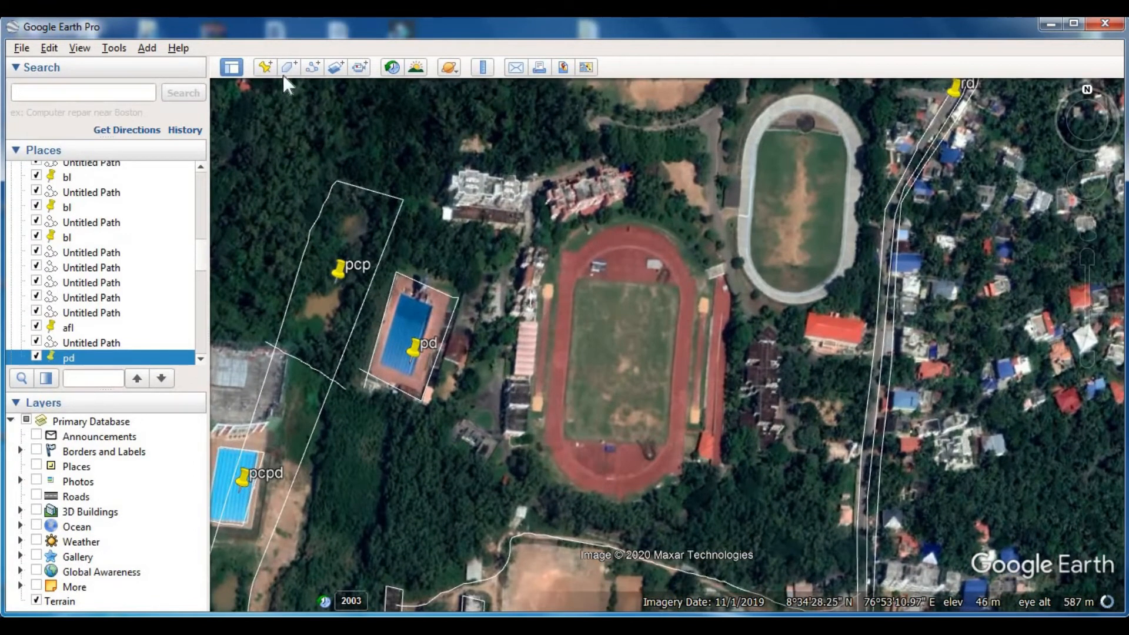
click(294, 67)
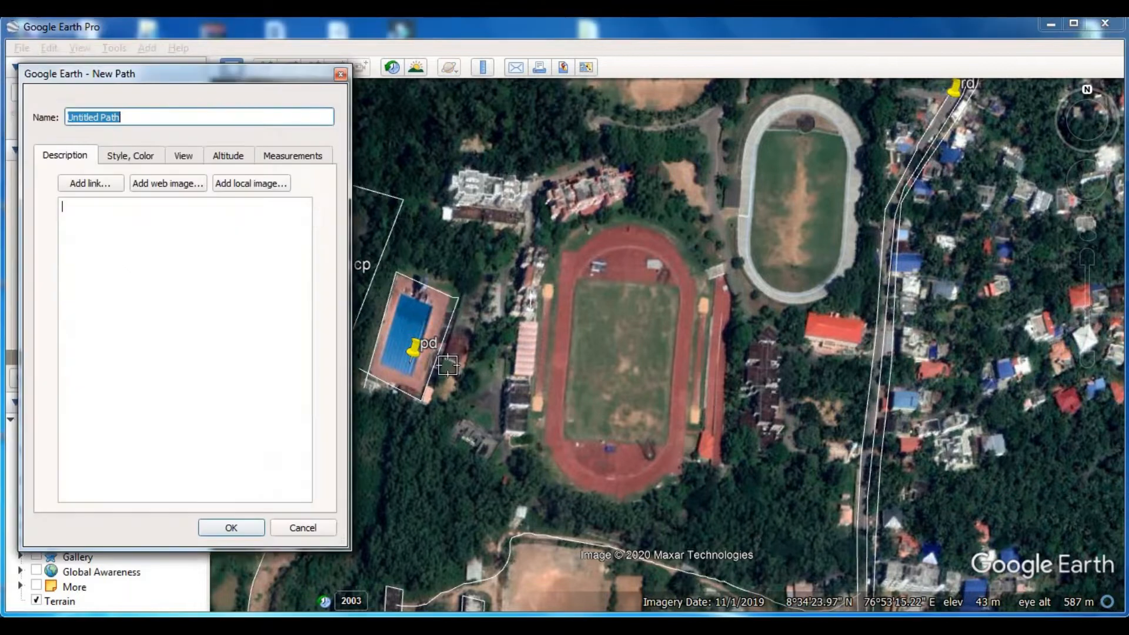
click(428, 349)
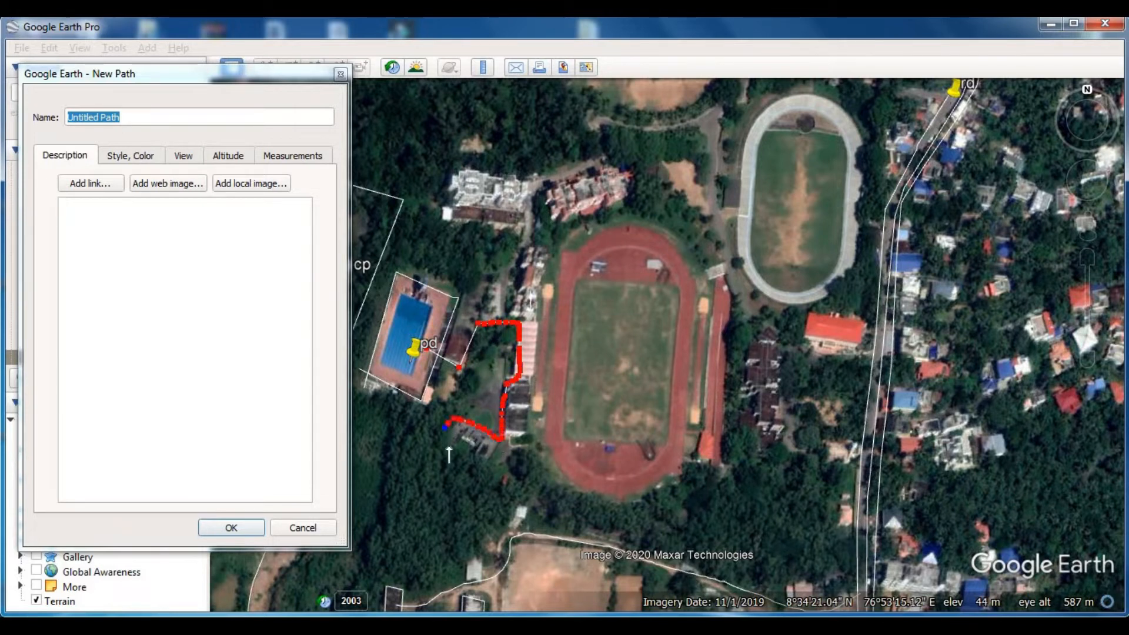
drag(552, 464, 644, 498)
drag(710, 475, 726, 467)
click(779, 466)
click(779, 342)
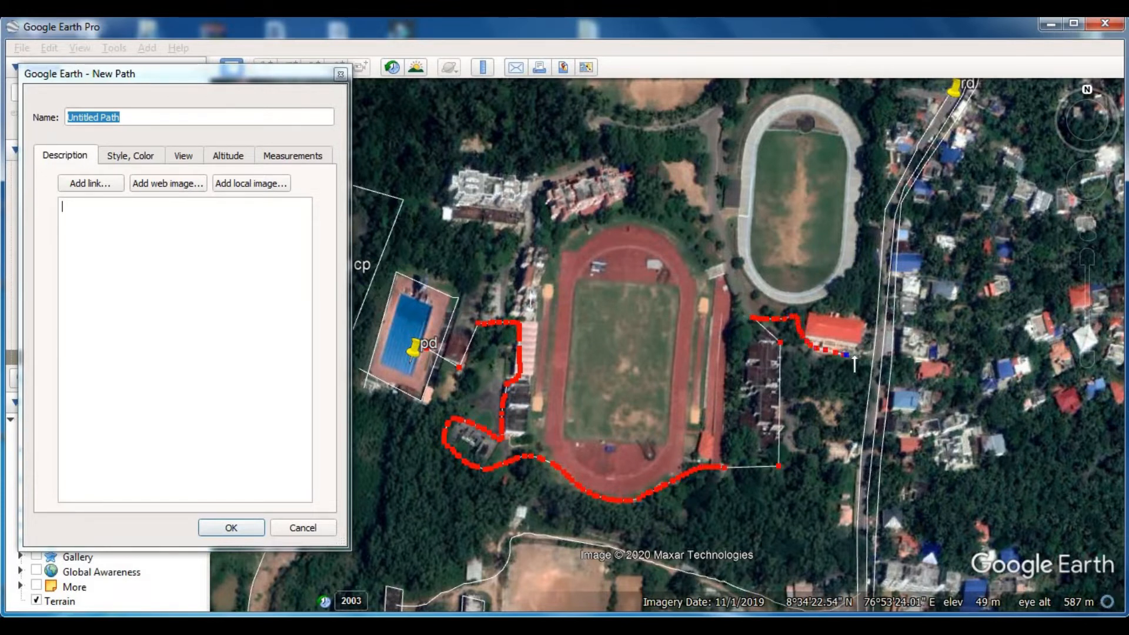
mouse_move(859, 273)
mouse_down()
mouse_move(868, 150)
mouse_move(849, 115)
mouse_move(810, 100)
mouse_move(795, 344)
mouse_up()
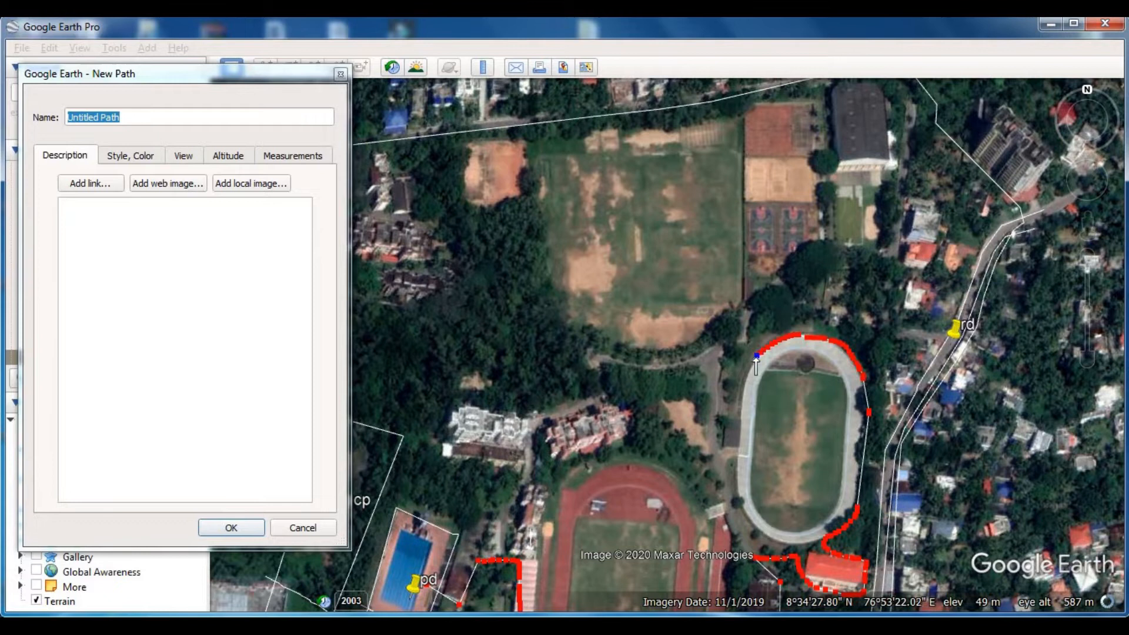
mouse_move(698, 467)
mouse_down()
mouse_move(612, 418)
mouse_move(450, 414)
mouse_up()
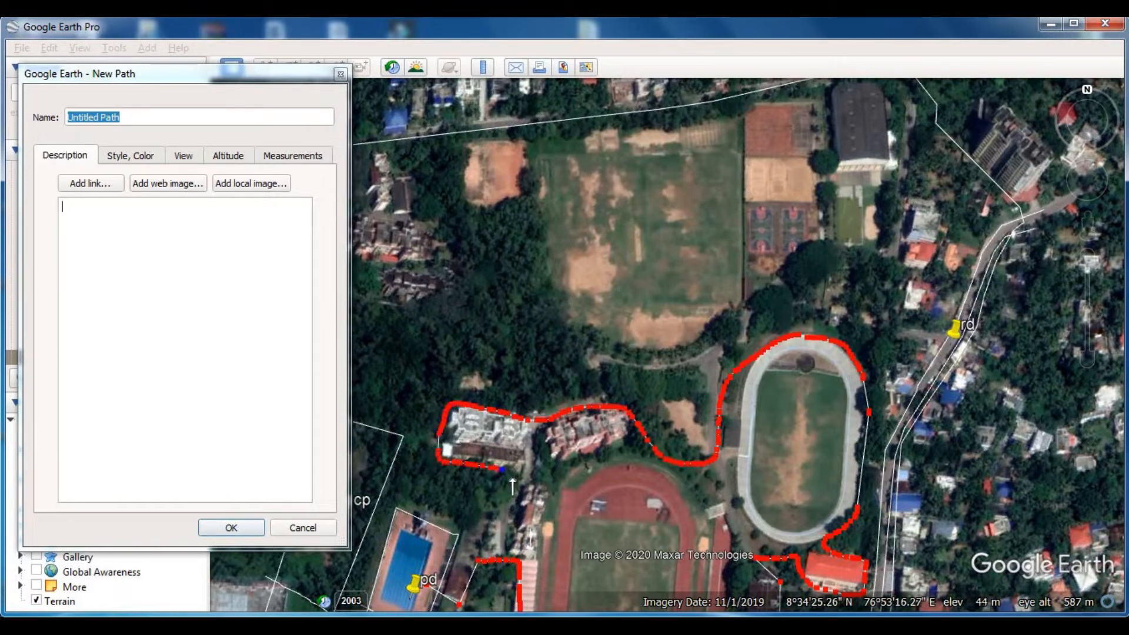
drag(444, 542, 442, 541)
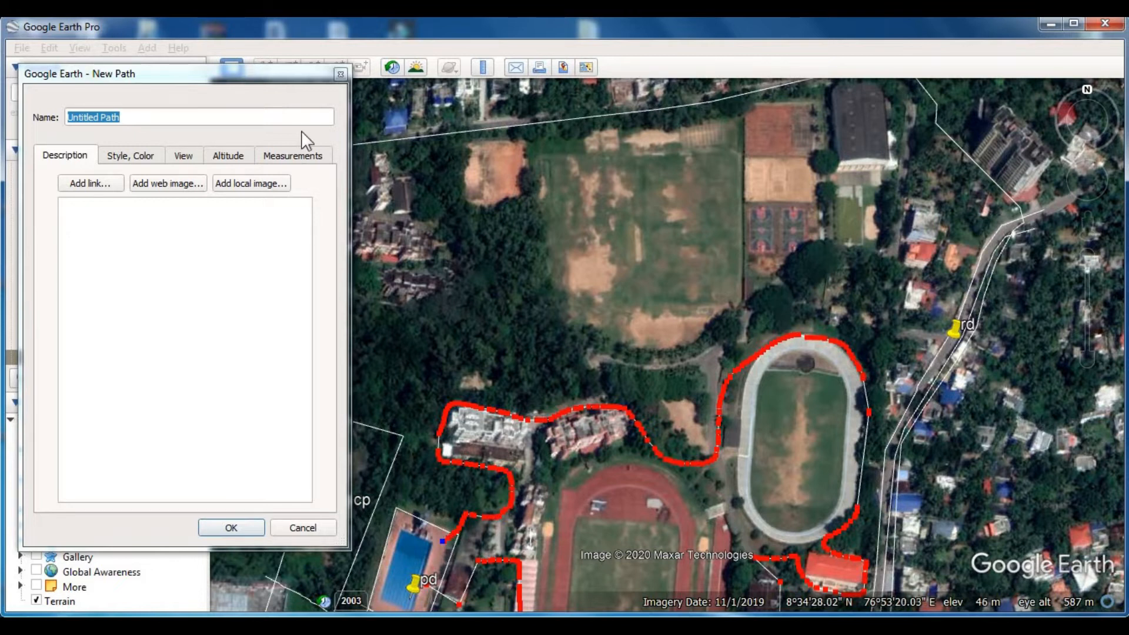
key(Return)
- Label the outlined sports complex with a placemark named bl on the running track's field
drag(620, 495, 595, 304)
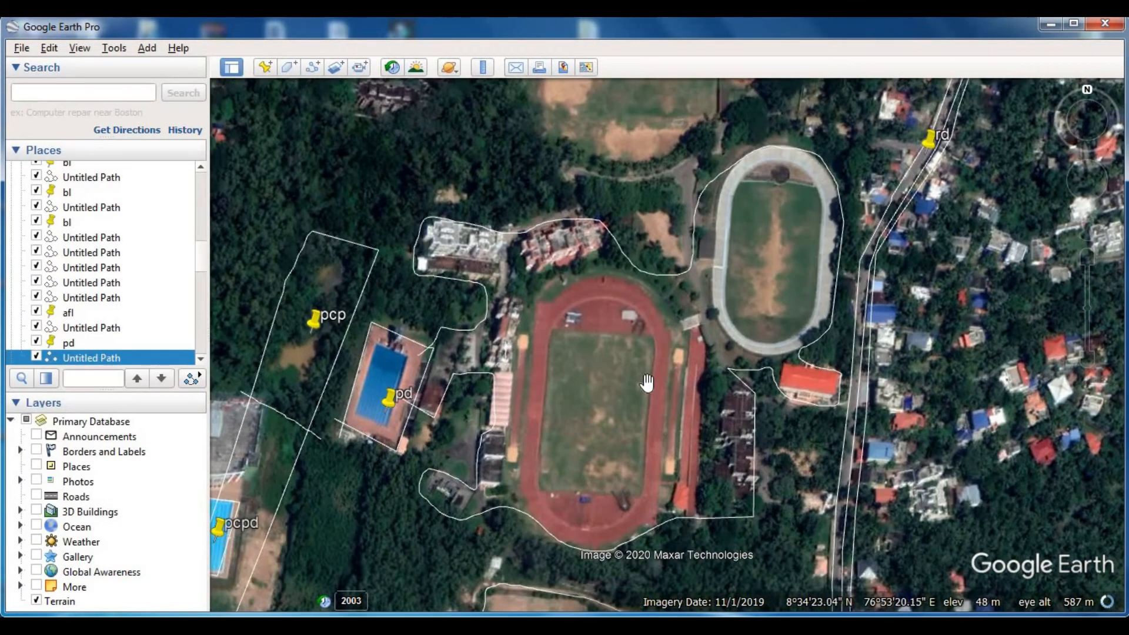
click(265, 66)
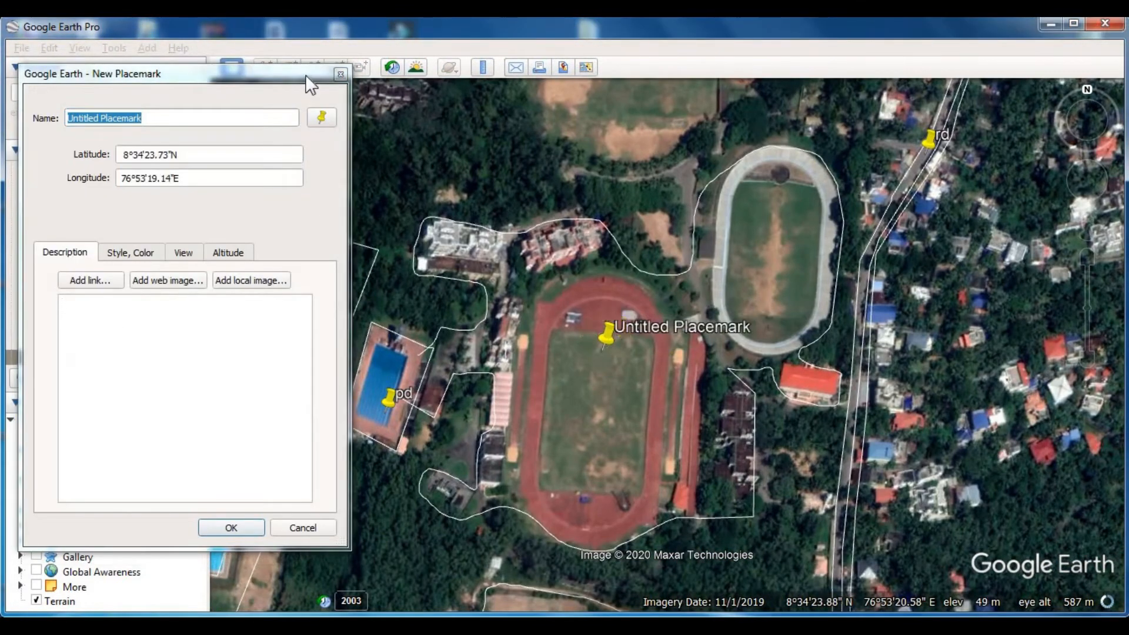
text(bl)
key(Return)
- Trace and save a path from the main road behind the roadside houses, south of the courts and north along their west edge
scroll(723, 394, down, 5)
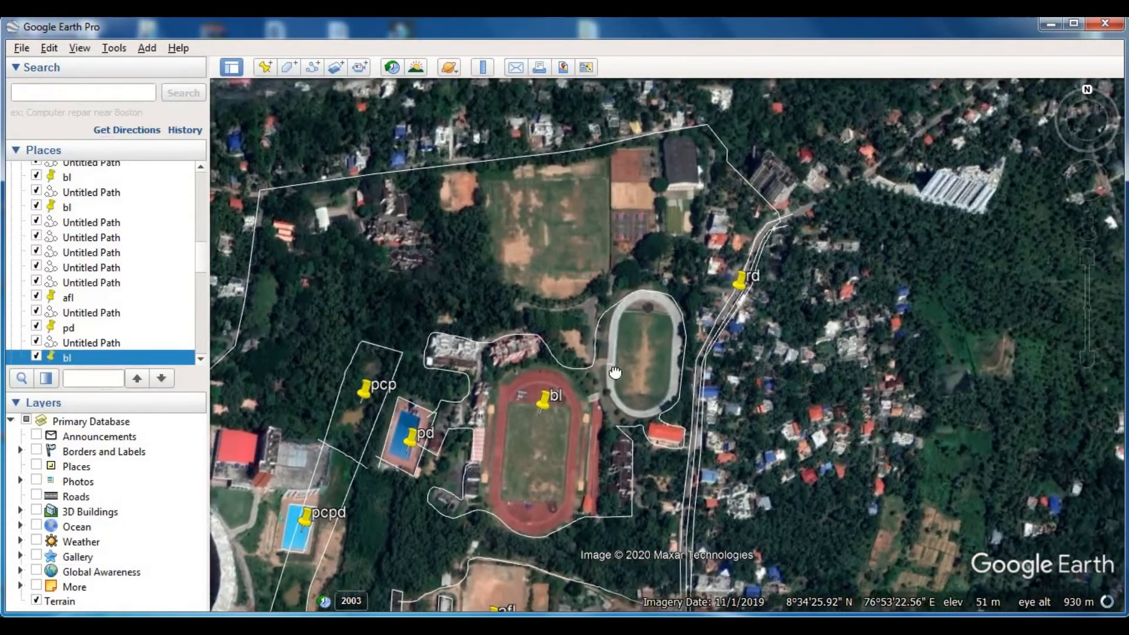
scroll(718, 329, up, 3)
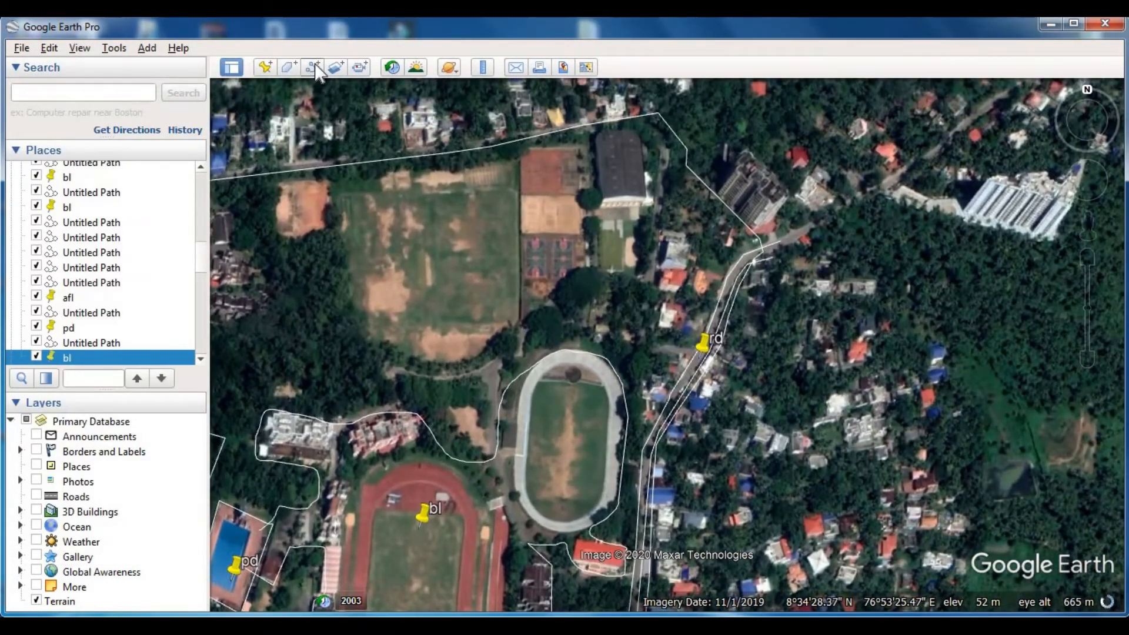
click(313, 66)
drag(651, 438, 654, 254)
drag(560, 302, 521, 324)
click(520, 122)
key(Return)
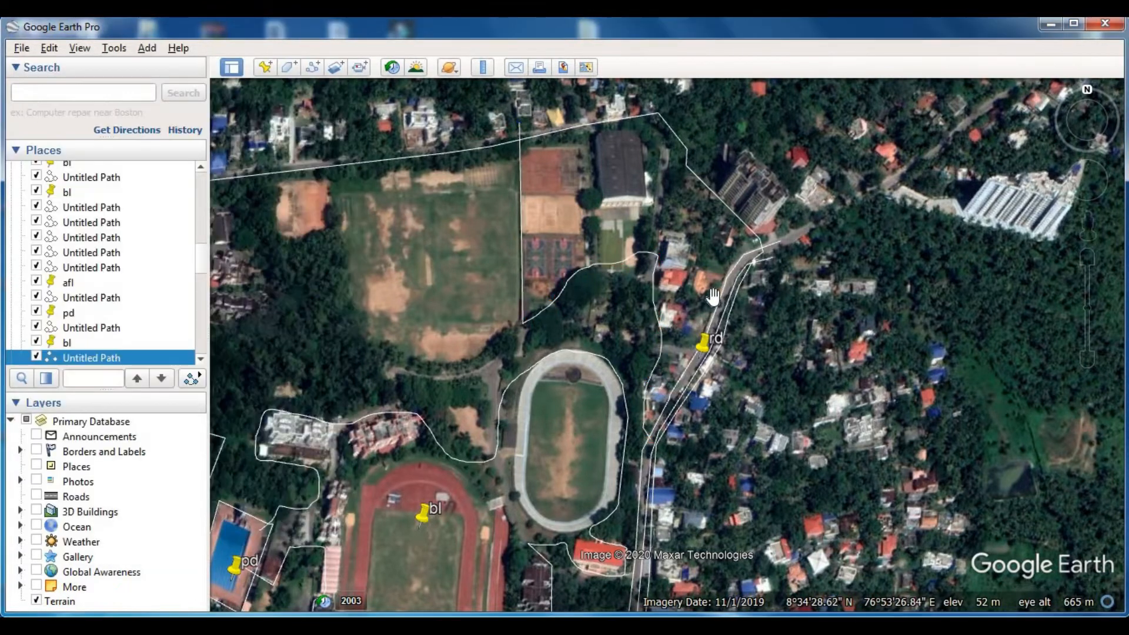
- Trace and save a path from the main road past the large hall's east side to the northern boundary, and label the roadside houses bl
scroll(764, 163, up, 3)
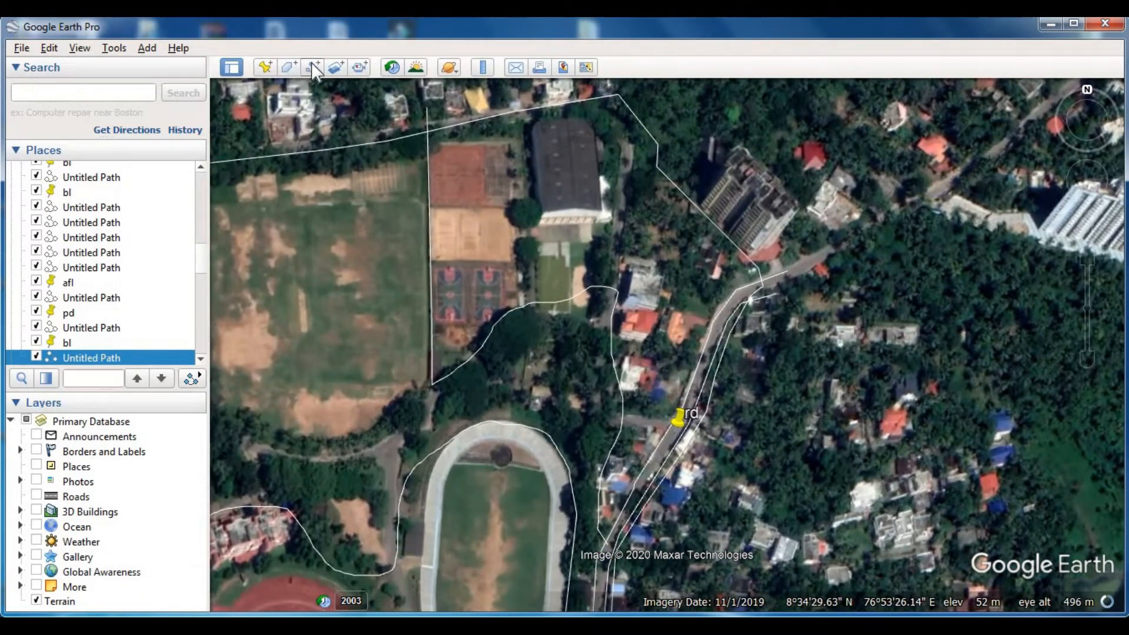
click(312, 67)
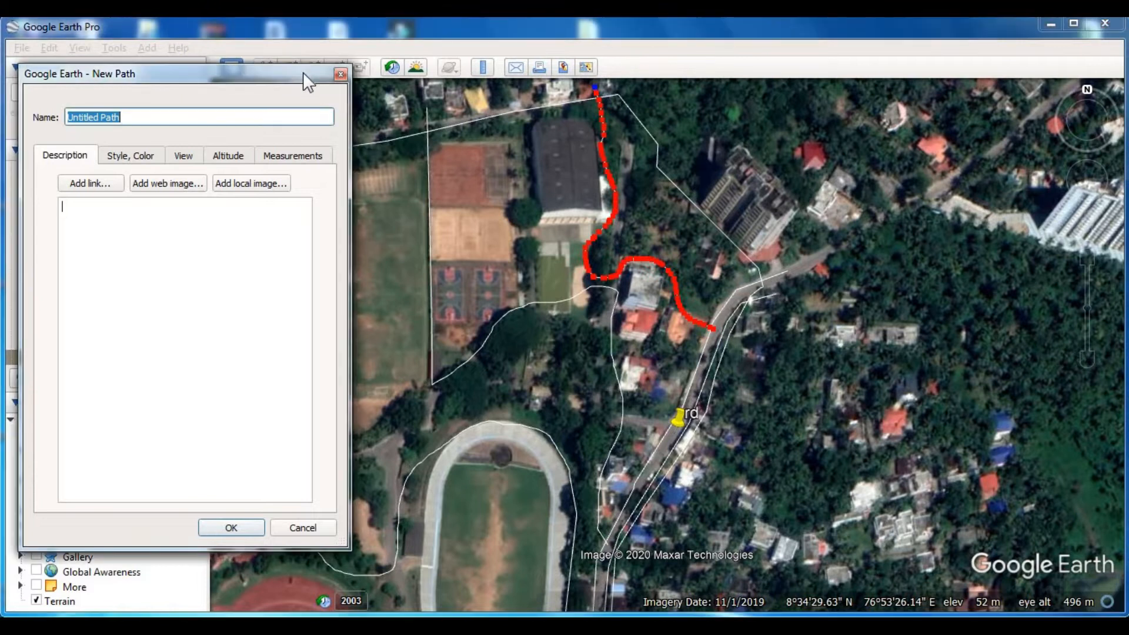
key(Return)
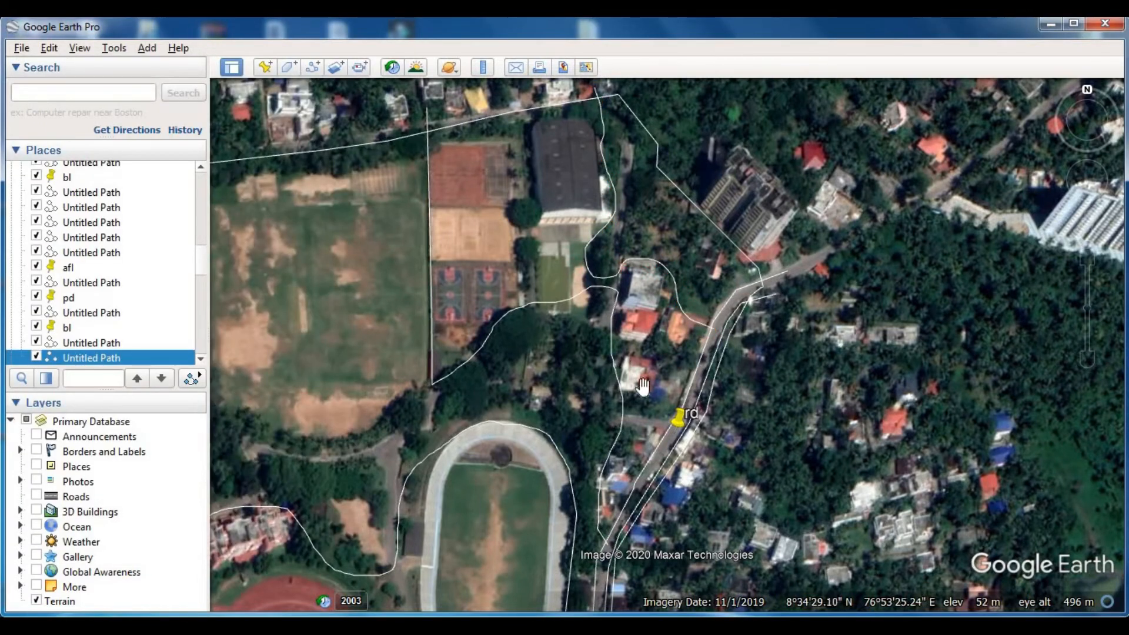
click(265, 67)
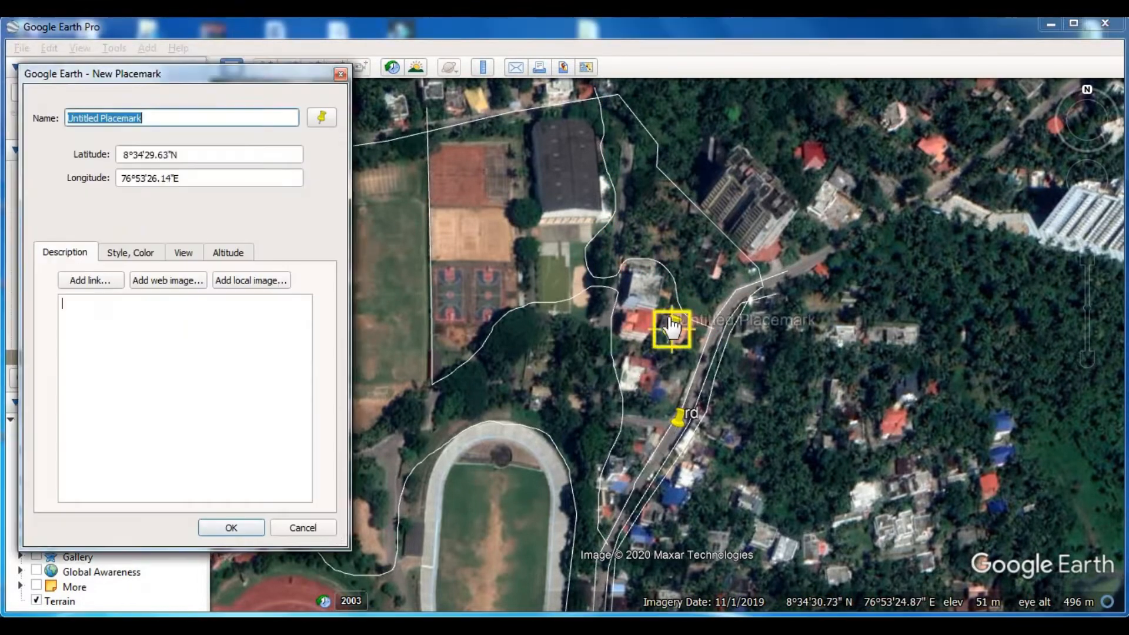
text(bl)
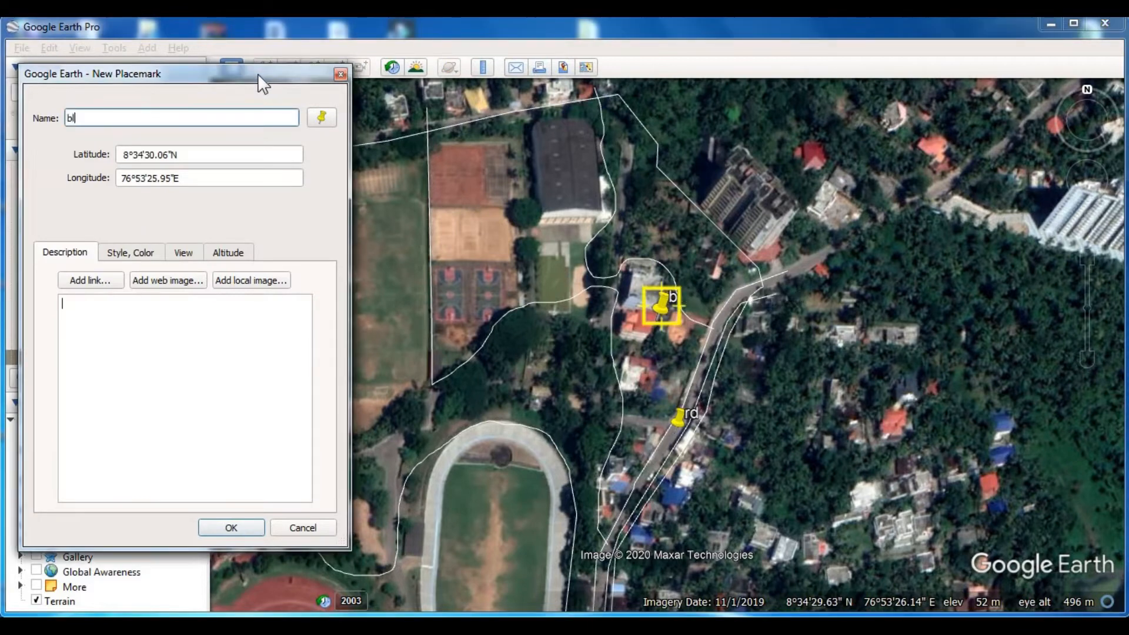
key(Return)
- Trace and save a path along the large playing field's southern and western edges, around the small bare plot to the northern boundary
scroll(678, 250, down, 1)
scroll(612, 428, down, 3)
drag(579, 529, 629, 160)
drag(531, 520, 503, 503)
drag(468, 97, 604, 376)
scroll(481, 246, up, 1)
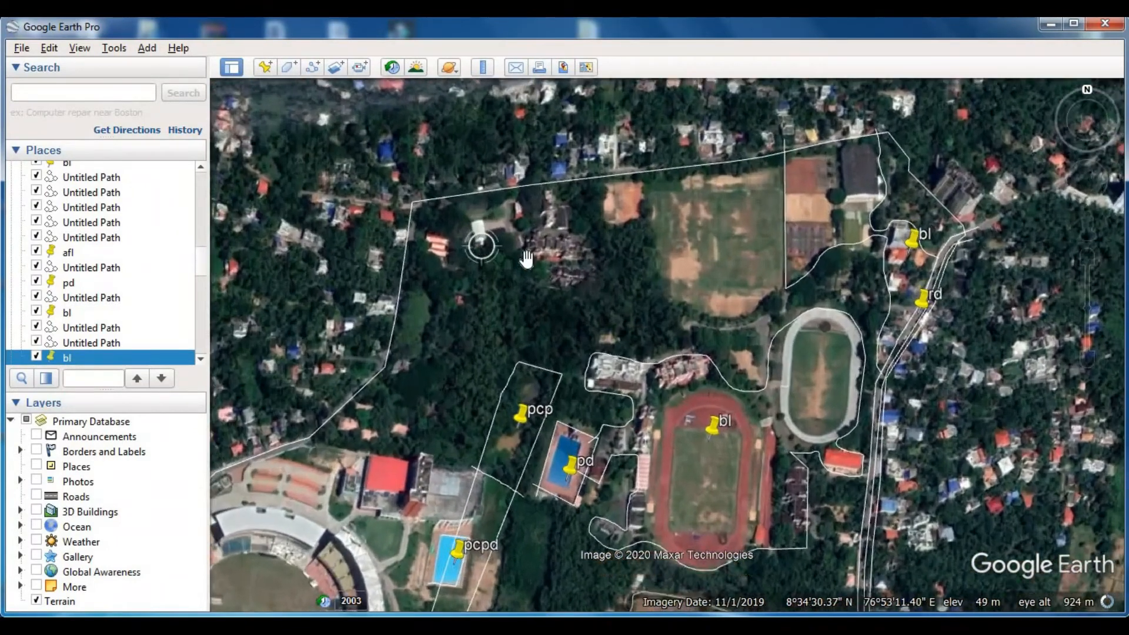
click(313, 66)
drag(761, 331, 715, 381)
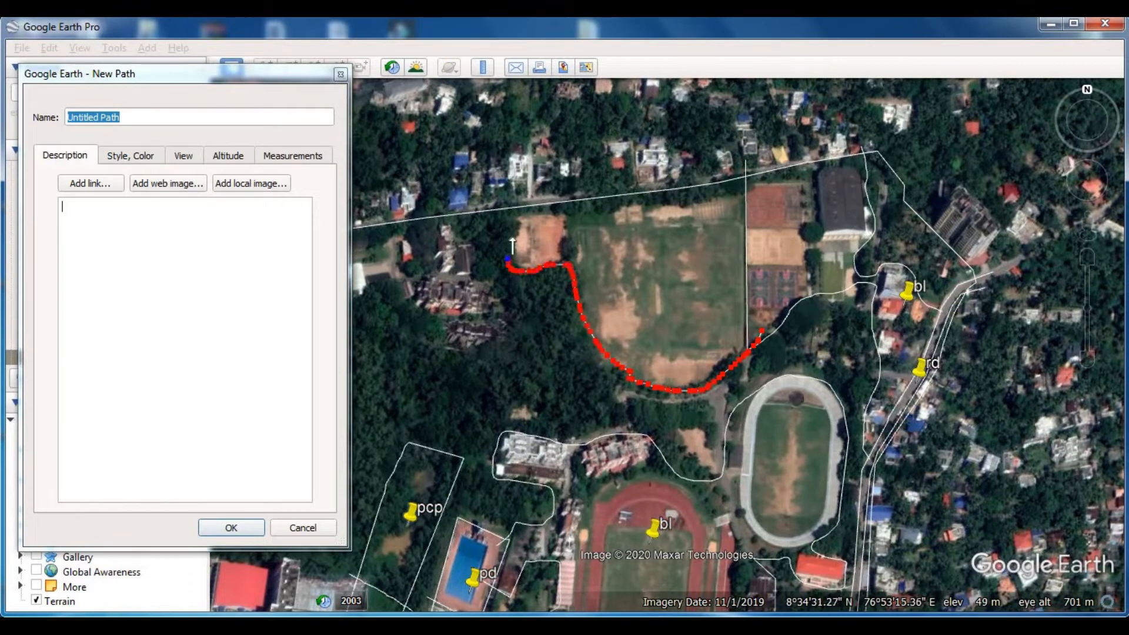
key(Return)
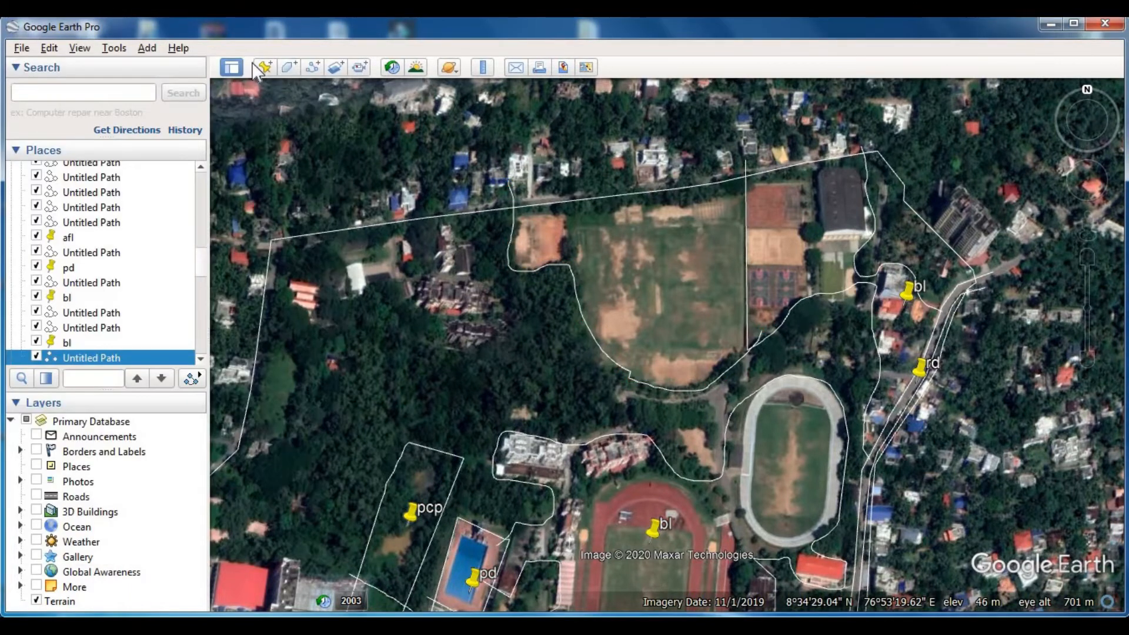
- Add a placemark named afl at the centre of the large playing field
click(267, 66)
drag(673, 341, 674, 295)
click(259, 71)
text(afl)
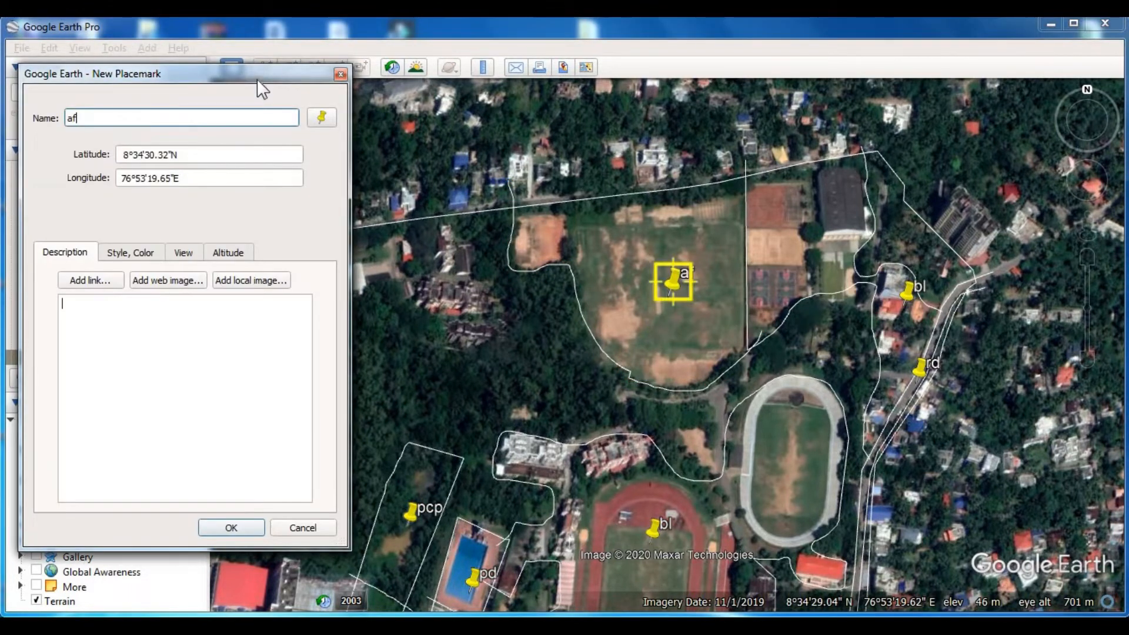
key(Return)
- Outline the small red-roofed building near the north-west boundary corner with a saved path and label it with a placemark named bl
drag(466, 356, 568, 345)
click(312, 67)
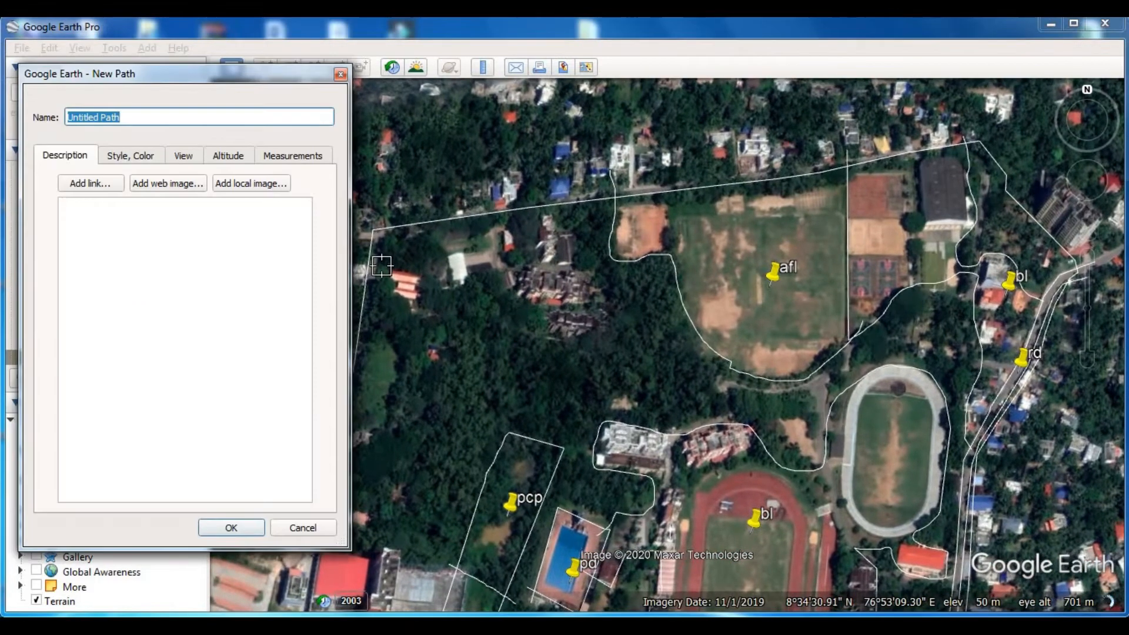
drag(391, 264, 390, 300)
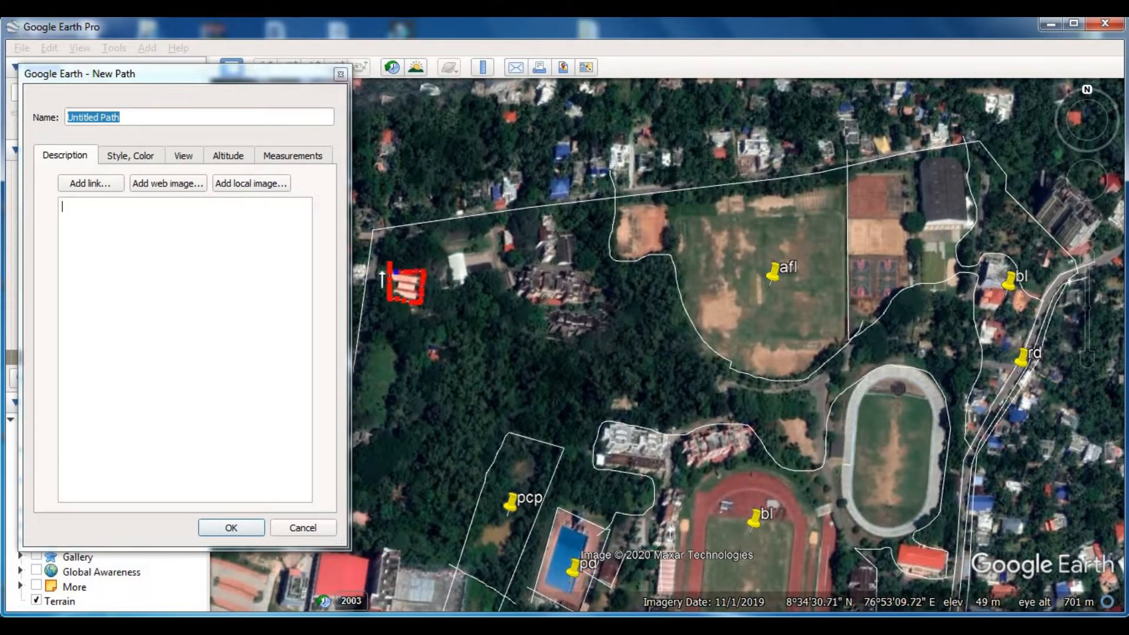
click(231, 528)
click(266, 66)
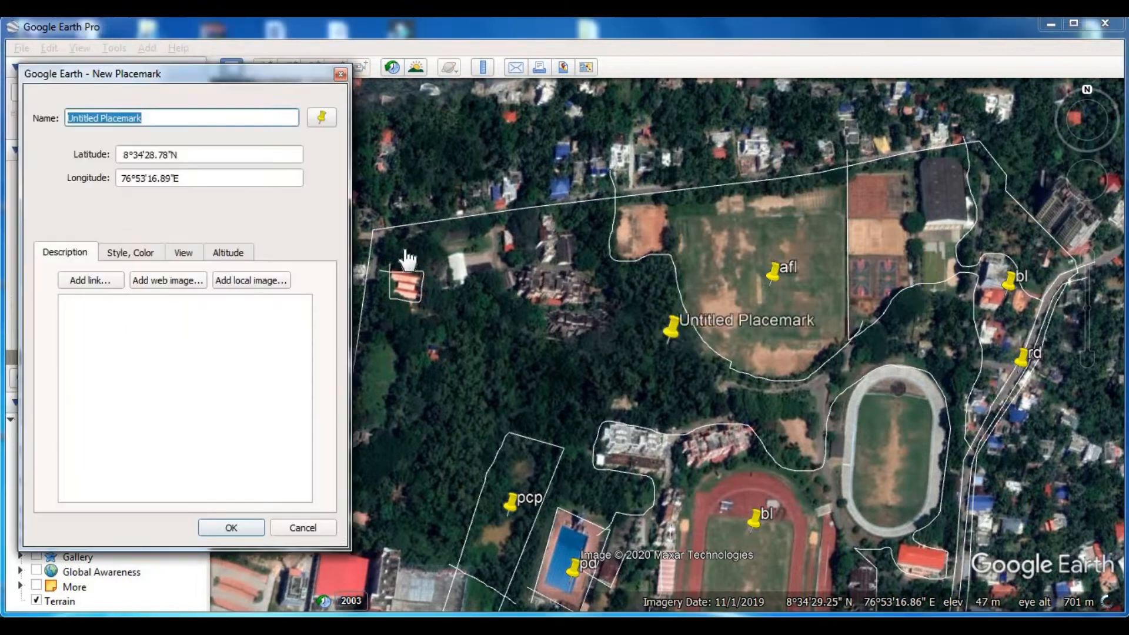
key(Escape)
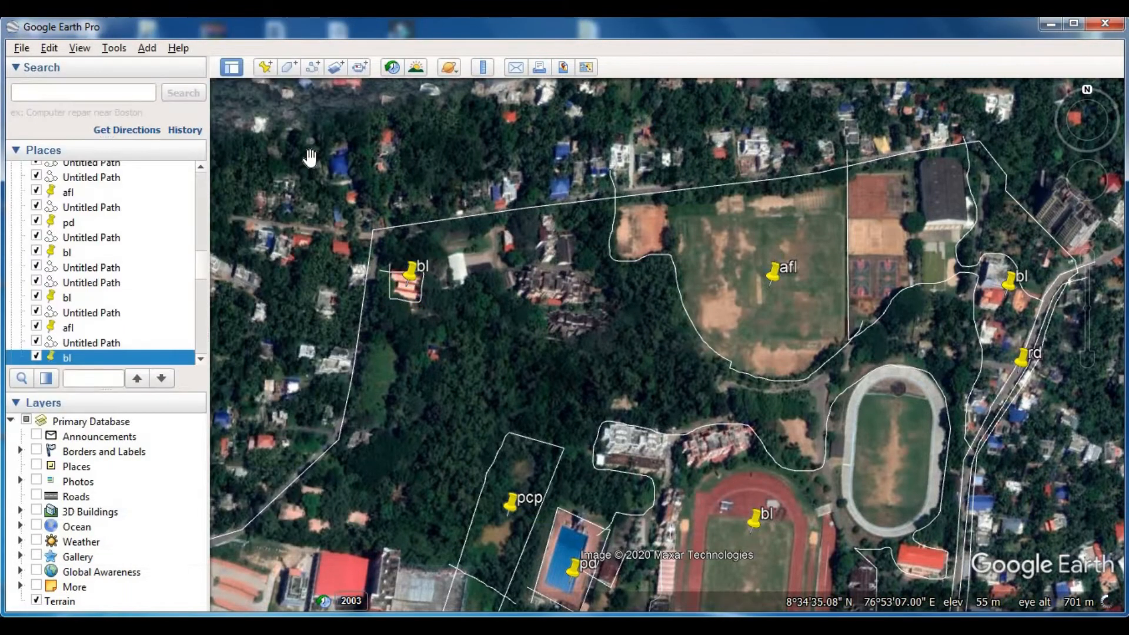
- Outline the building cluster east of the small red-roofed building with a saved path and label it with a placemark named bl
click(315, 70)
drag(438, 241, 444, 266)
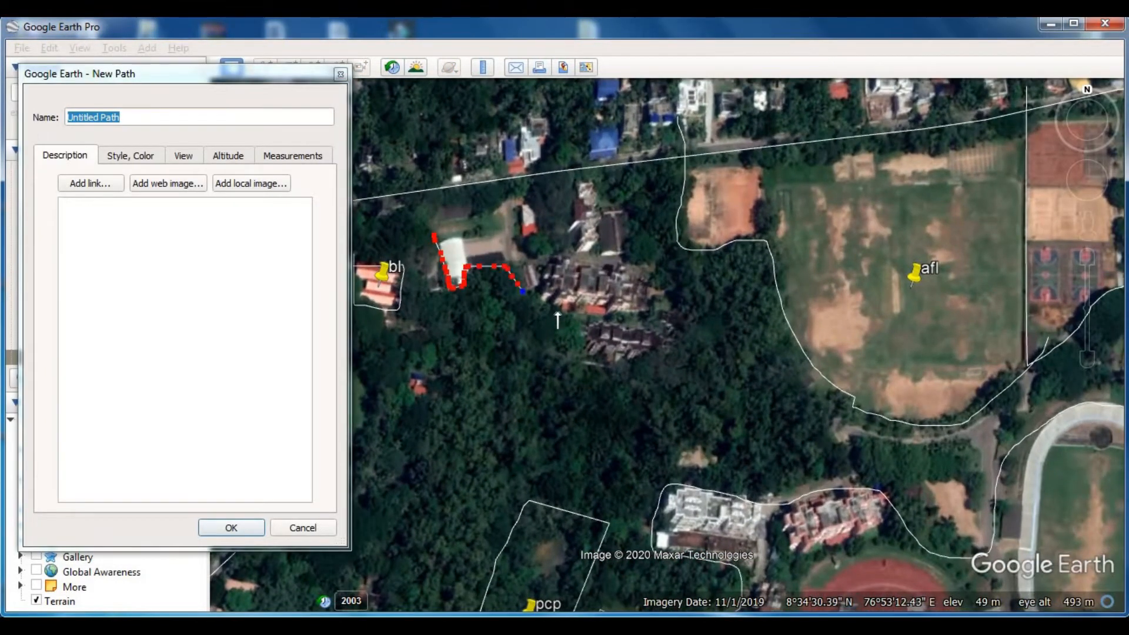
mouse_move(653, 367)
mouse_down()
mouse_move(658, 294)
mouse_move(606, 187)
mouse_up()
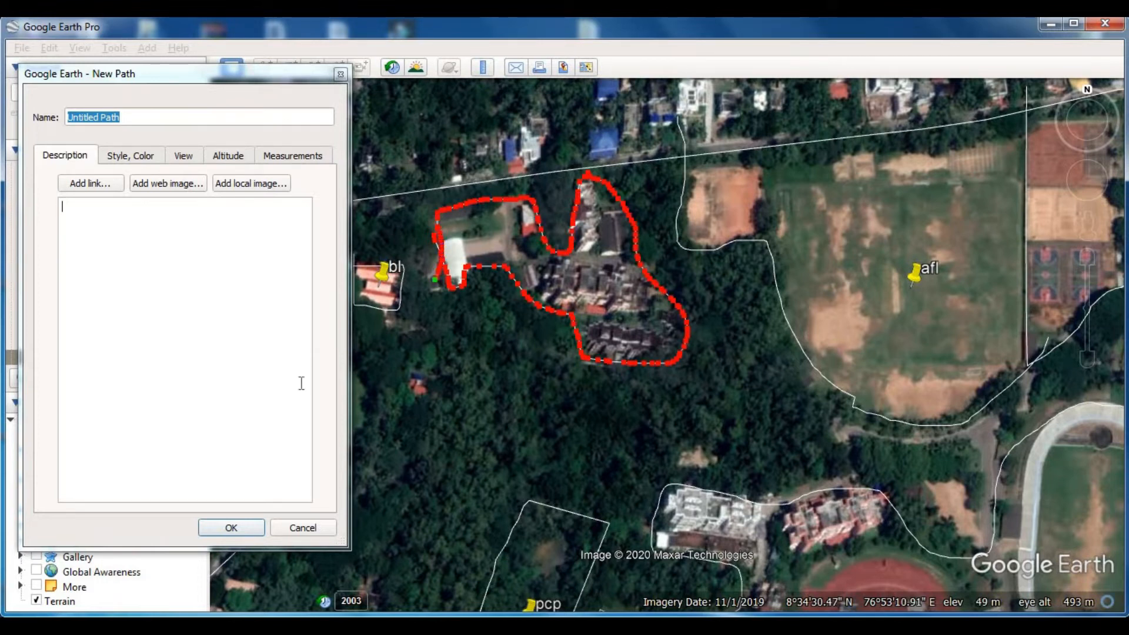
click(262, 527)
click(261, 64)
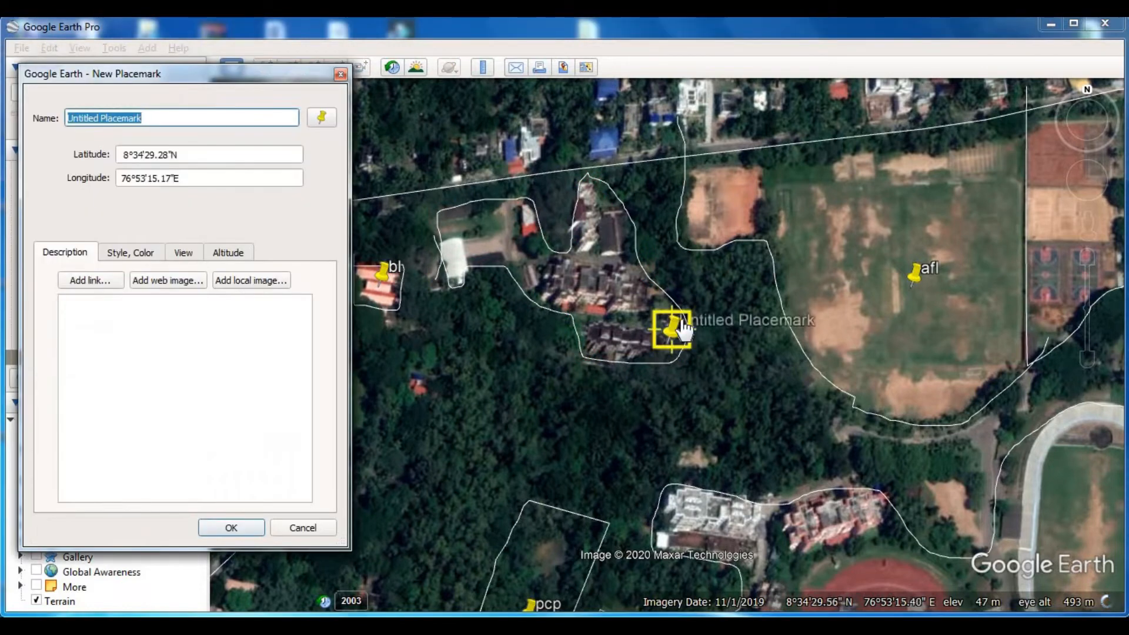
text(bl)
key(Return)
- Trace and save a path from the stadium's southern road entrance westward around the houses and north to the boundary line
scroll(472, 373, down, 3)
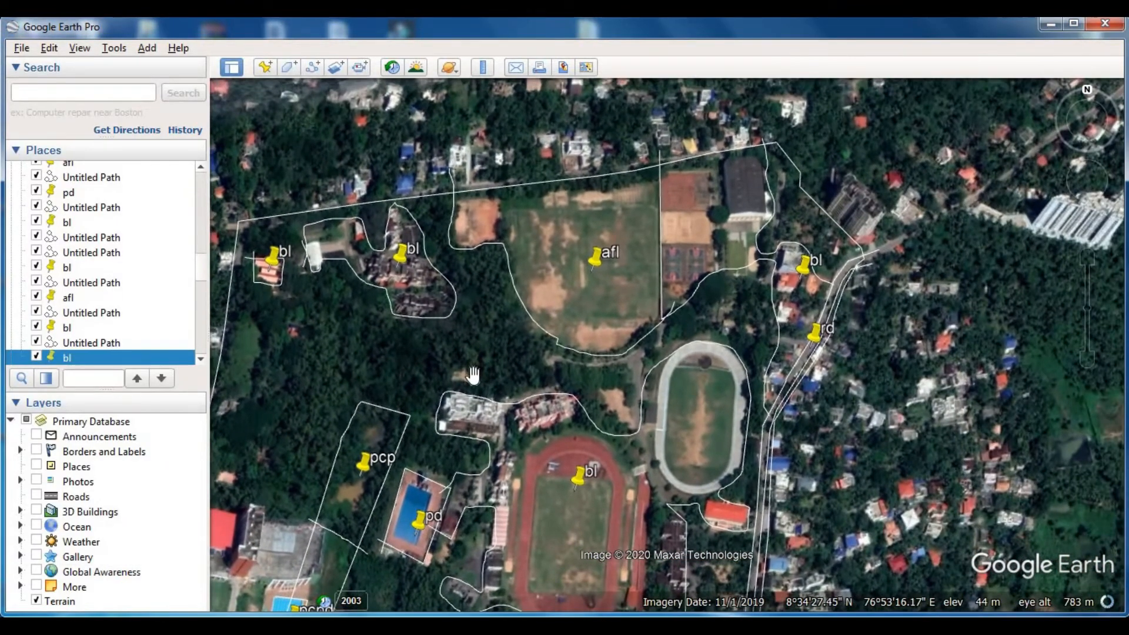
drag(474, 376, 562, 233)
scroll(571, 262, down, 3)
drag(544, 433, 712, 253)
scroll(479, 419, up, 2)
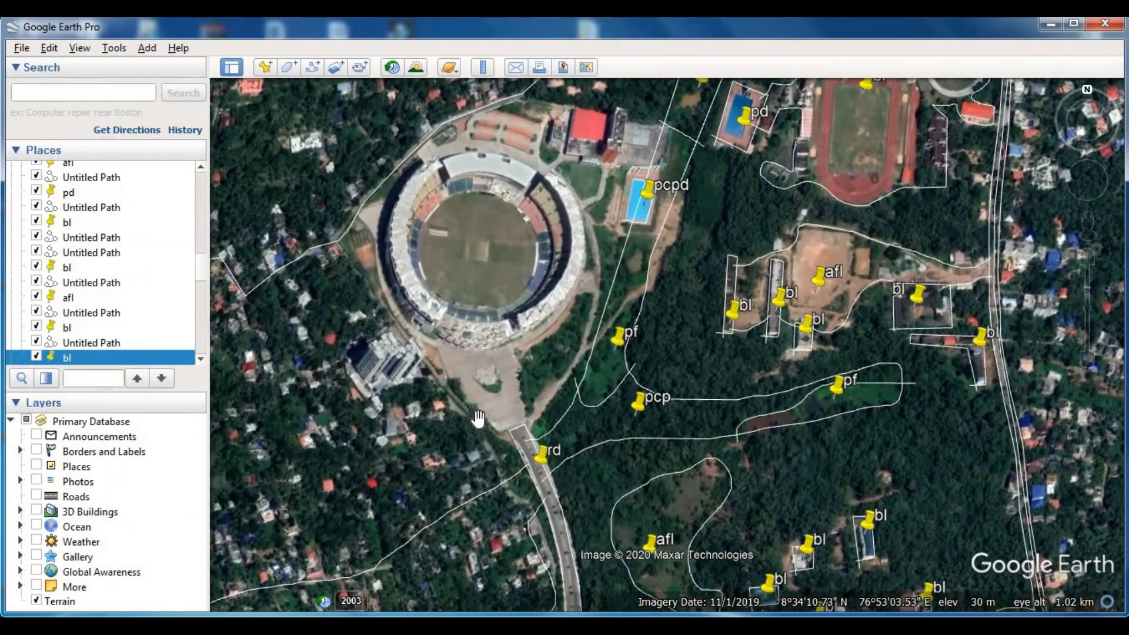
click(312, 66)
drag(521, 439, 483, 413)
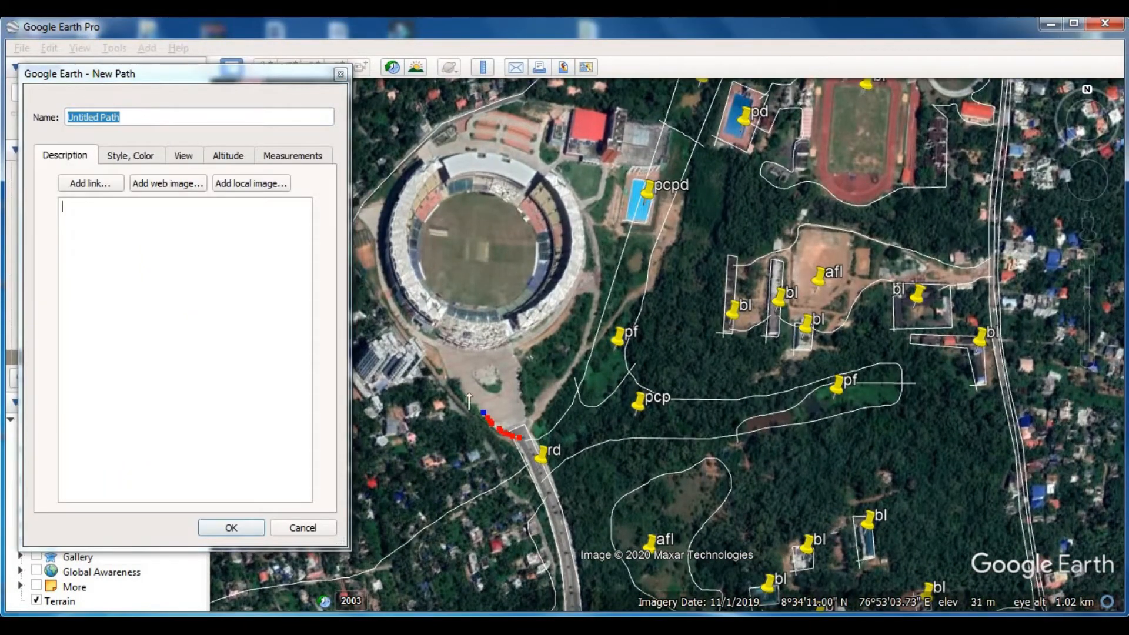
scroll(579, 424, up, 3)
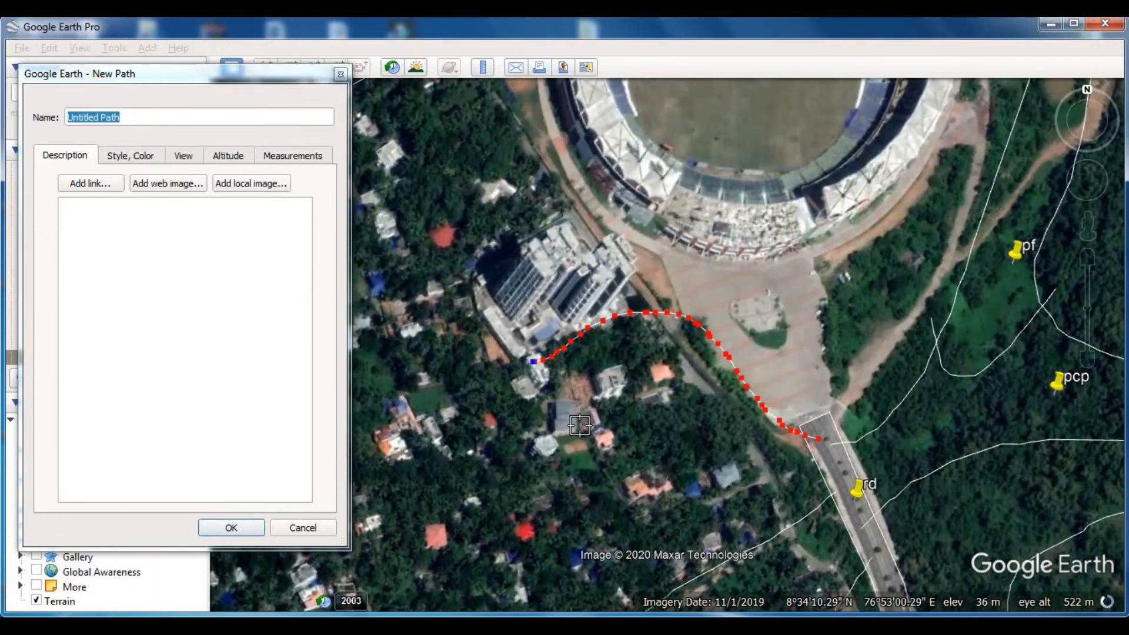
mouse_move(536, 353)
mouse_down()
mouse_move(553, 369)
mouse_move(598, 357)
mouse_up()
right_drag(578, 394, 578, 382)
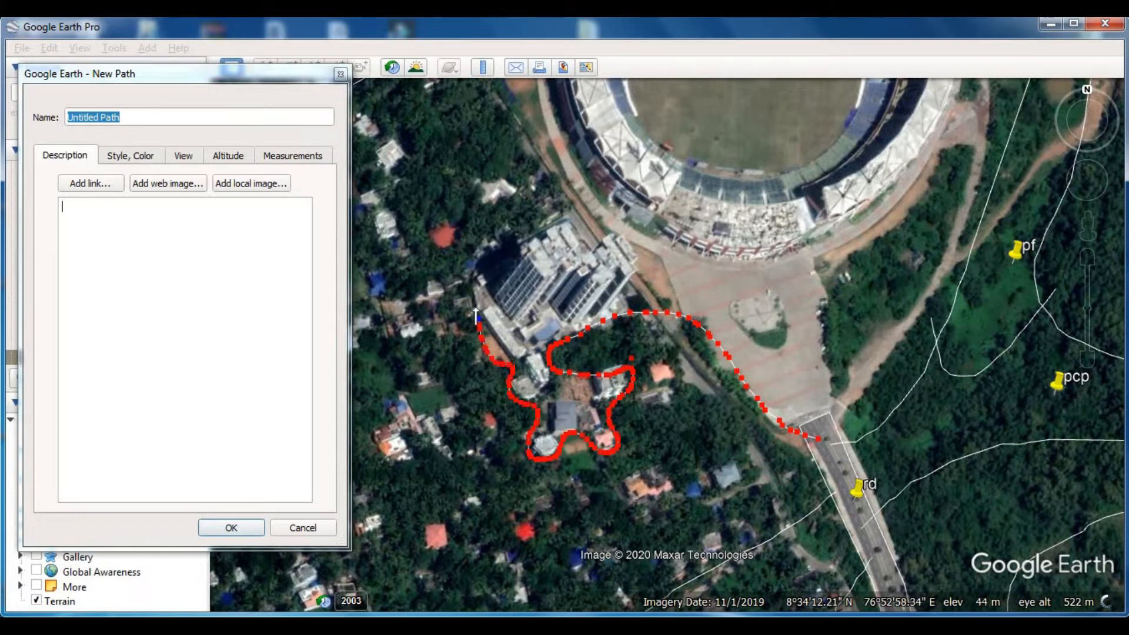
drag(405, 350, 616, 344)
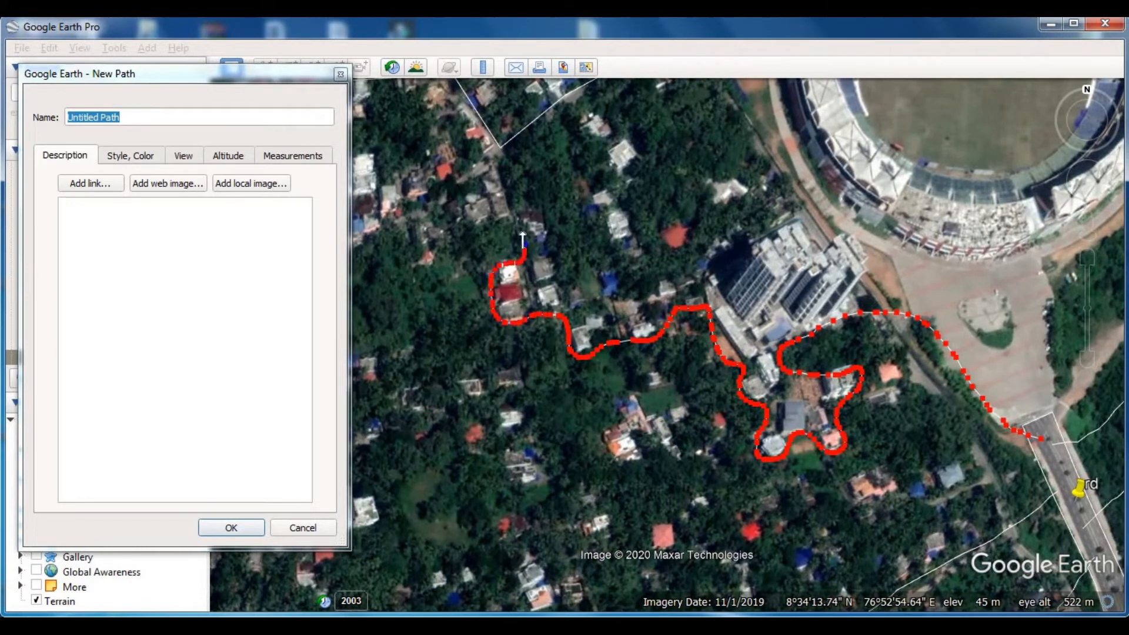
drag(399, 235, 603, 227)
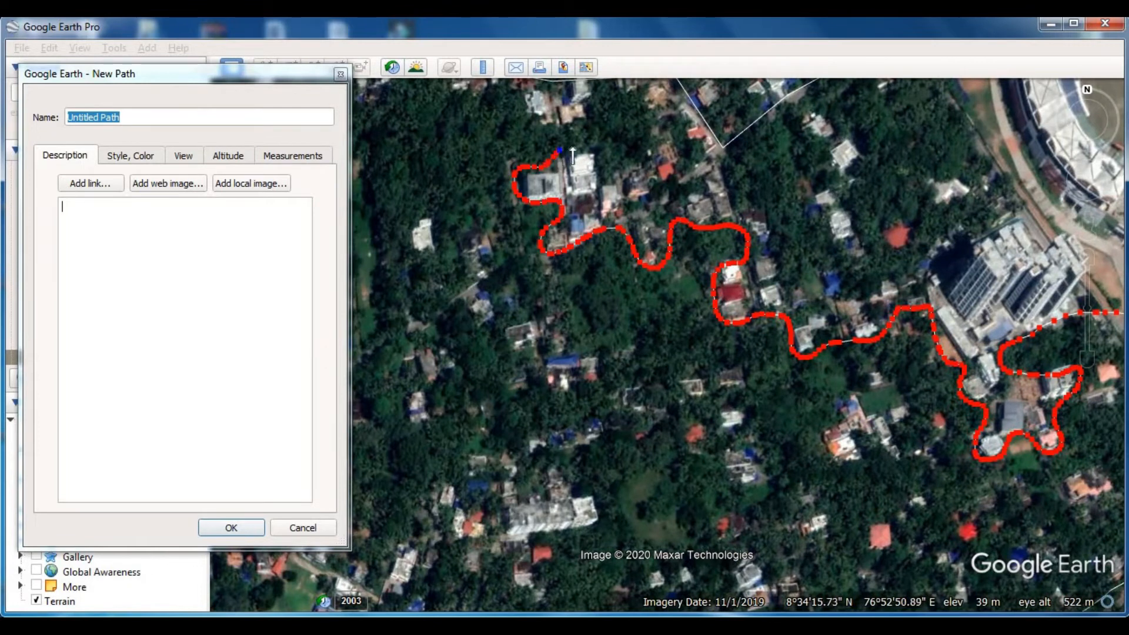
drag(630, 140, 646, 342)
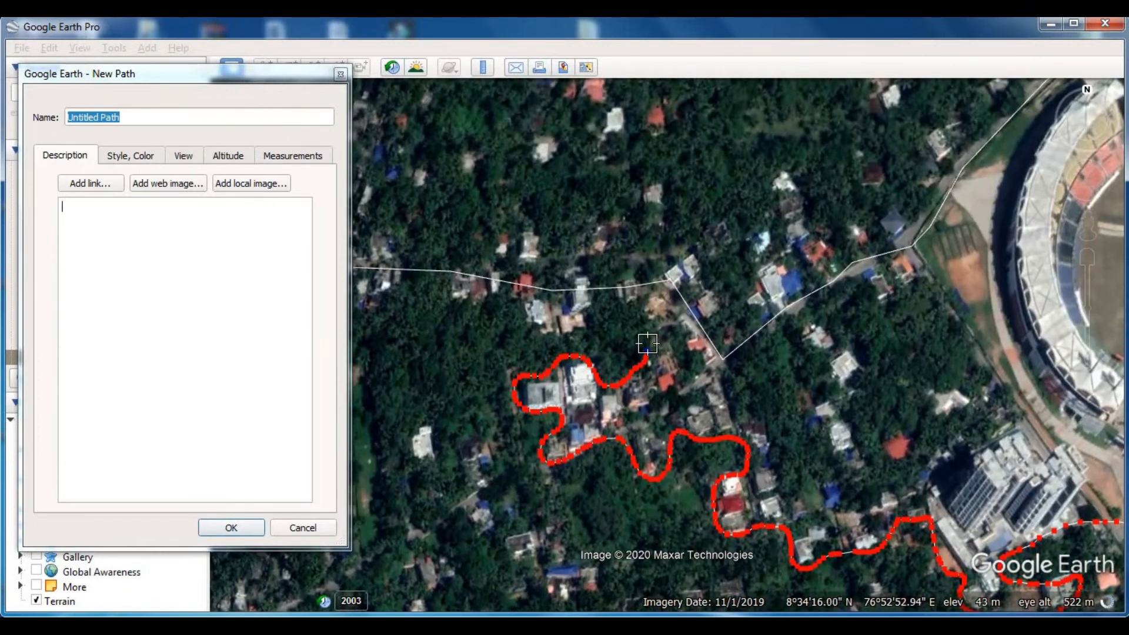
click(238, 524)
- Trace and save a path from the boundary corner west of the stadium, around the houses and large building's north side, back to the boundary
drag(753, 481, 556, 394)
click(314, 71)
drag(533, 255, 536, 278)
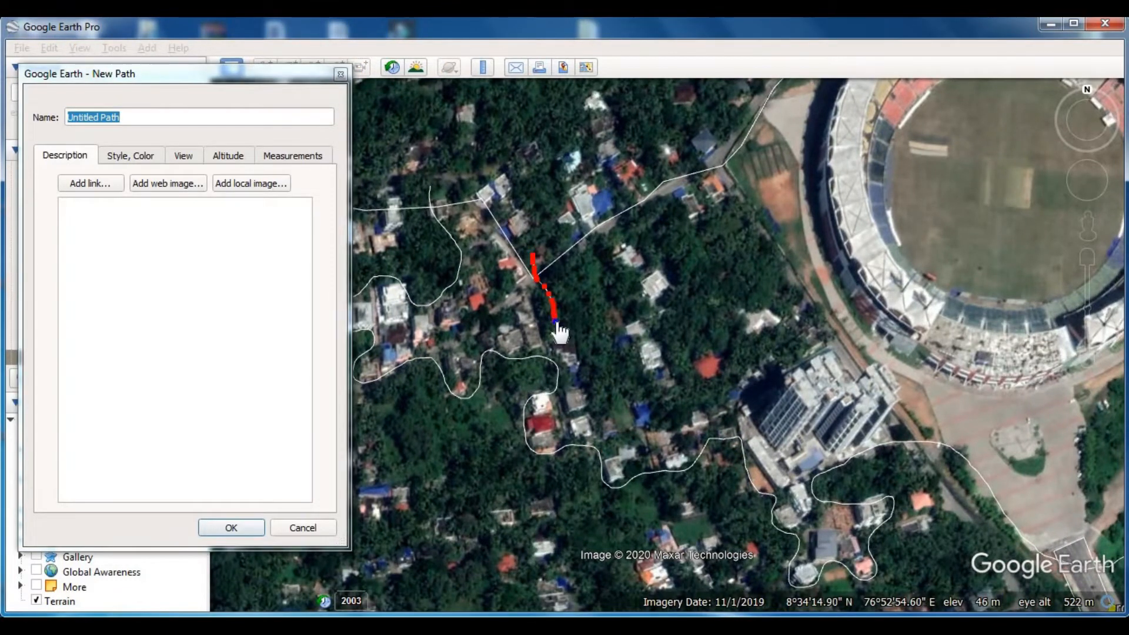
mouse_move(559, 319)
mouse_down()
mouse_move(534, 282)
mouse_move(549, 328)
mouse_up()
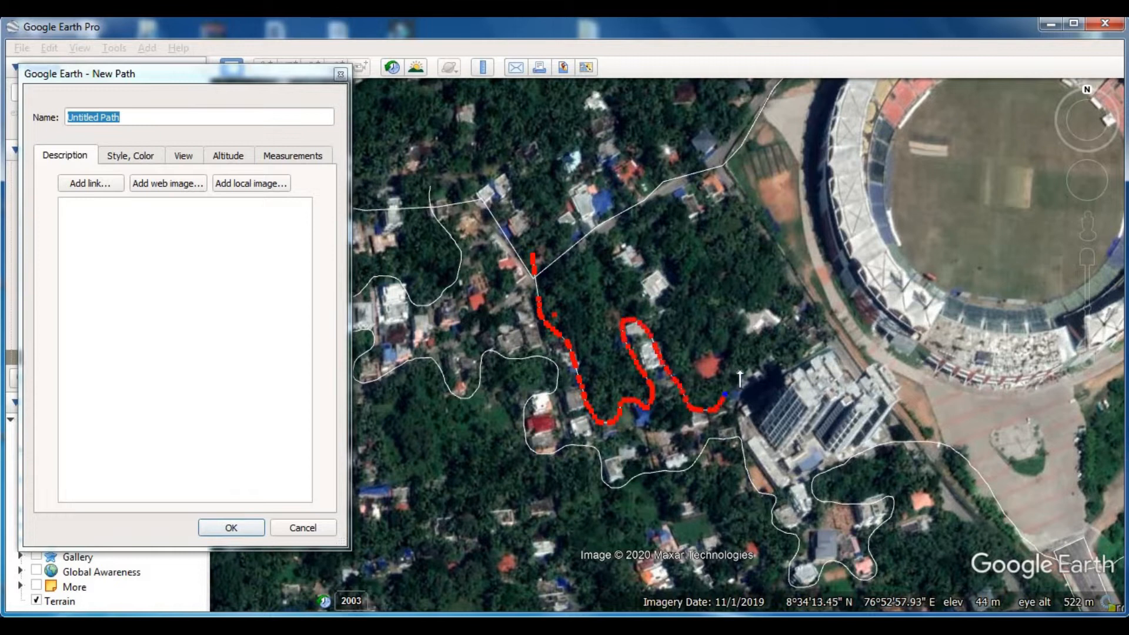
click(717, 150)
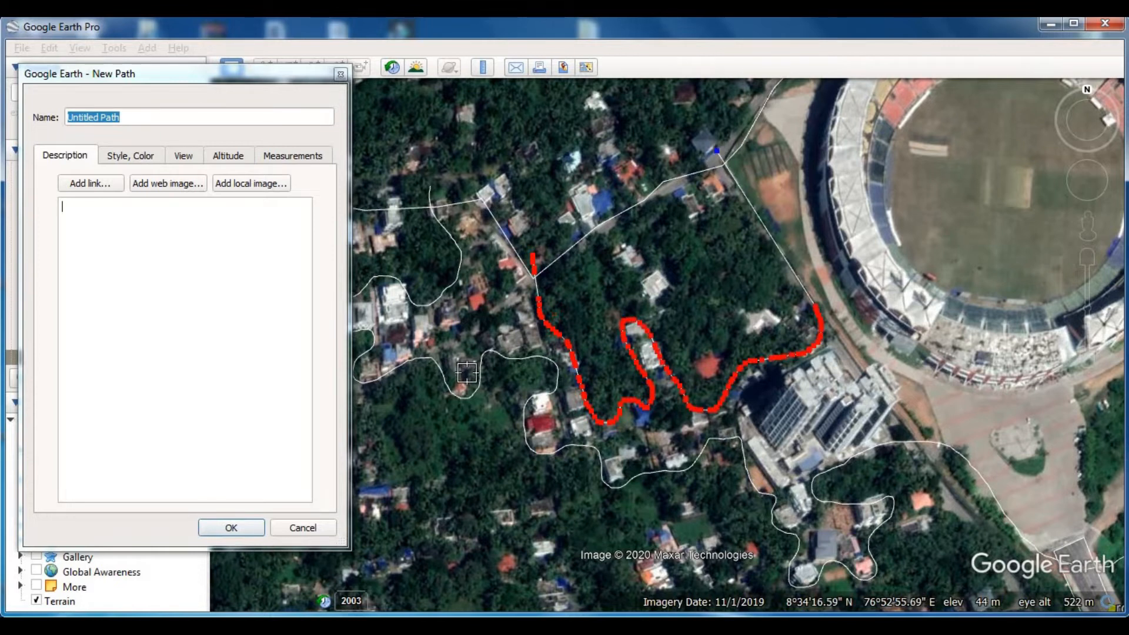
click(232, 530)
- Trace and save a path from the boundary north of the stadium eastward along the red-roofed hall's north side to the converted plot
scroll(582, 454, down, 2)
drag(810, 452, 579, 491)
drag(646, 352, 556, 406)
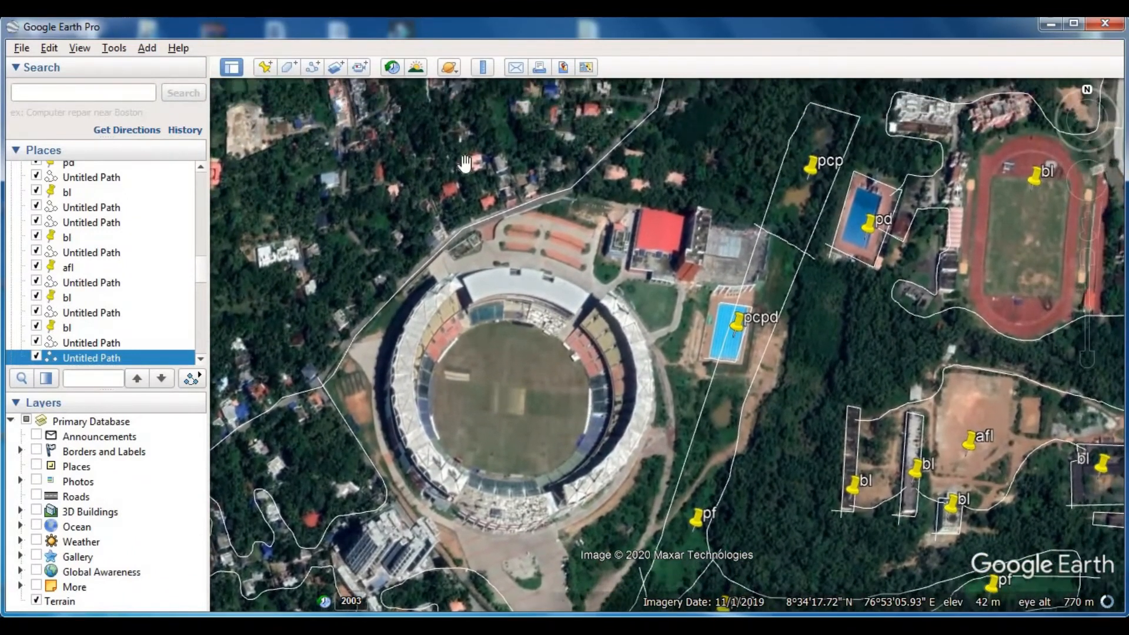
key(ctrl+shift+t)
drag(547, 178, 687, 215)
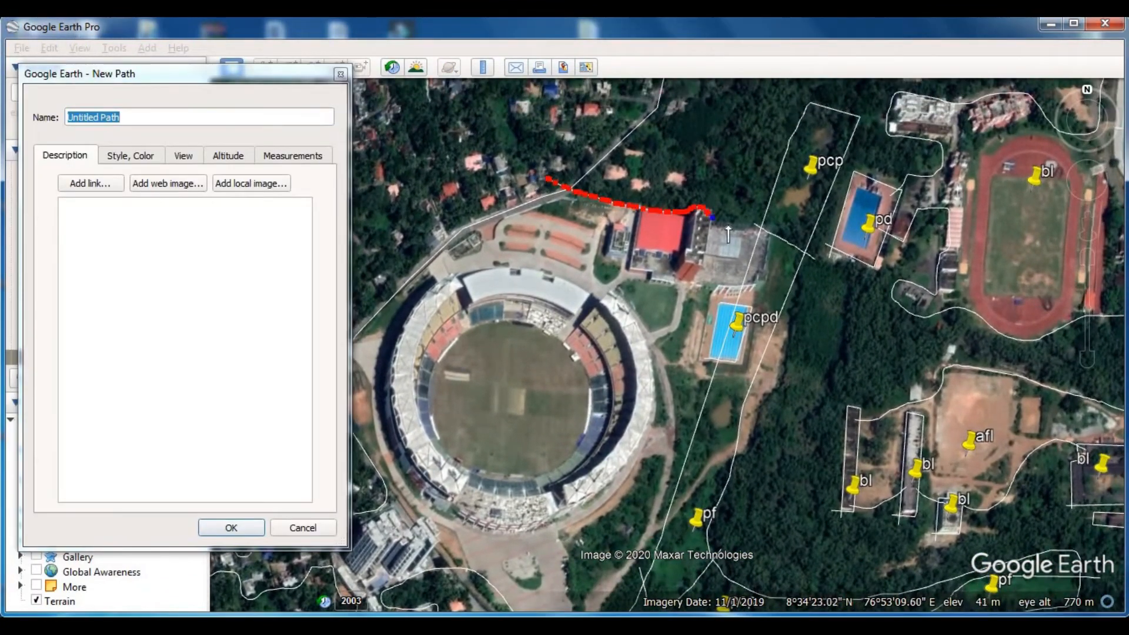
key(Return)
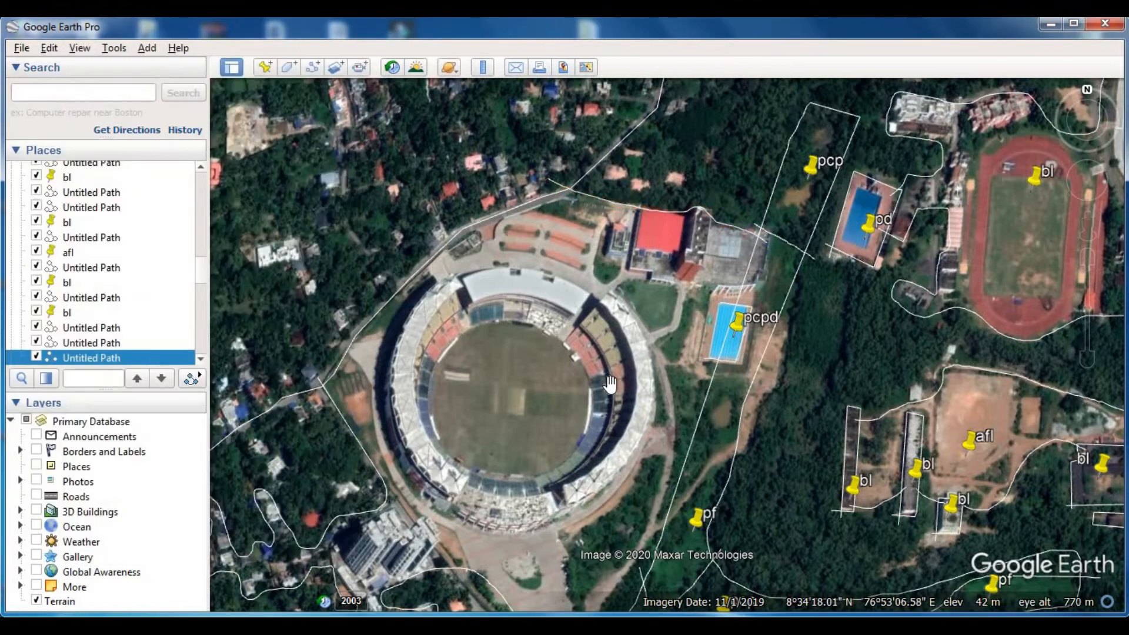
- Add a placemark named bl at the centre of the stadium
scroll(605, 382, down, 3)
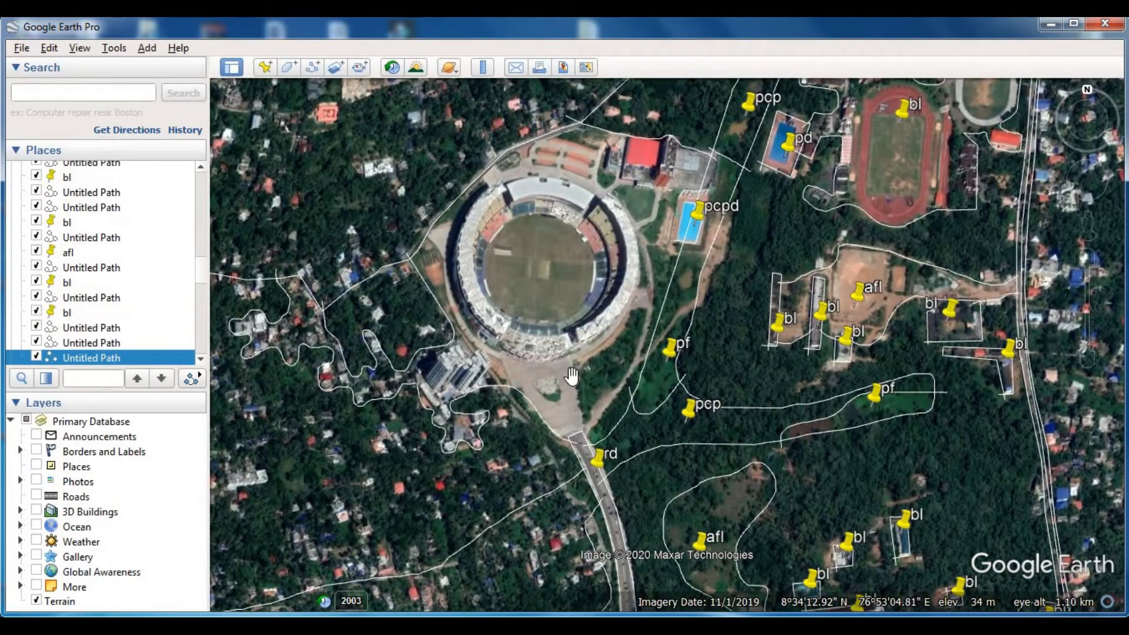
scroll(568, 374, up, 2)
drag(546, 322, 556, 341)
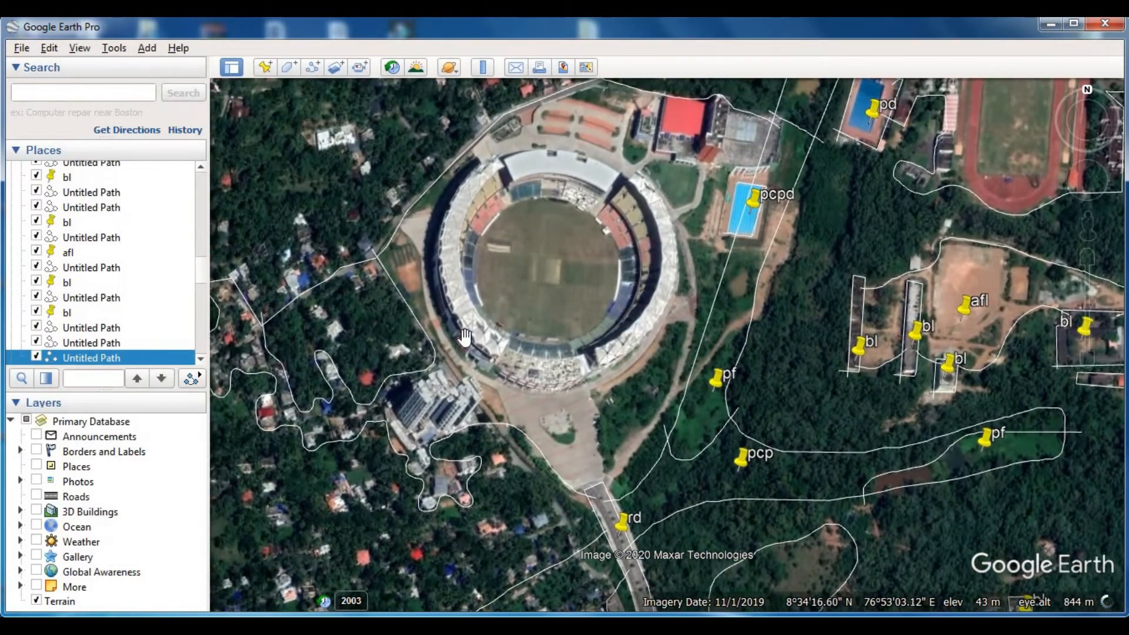
click(264, 67)
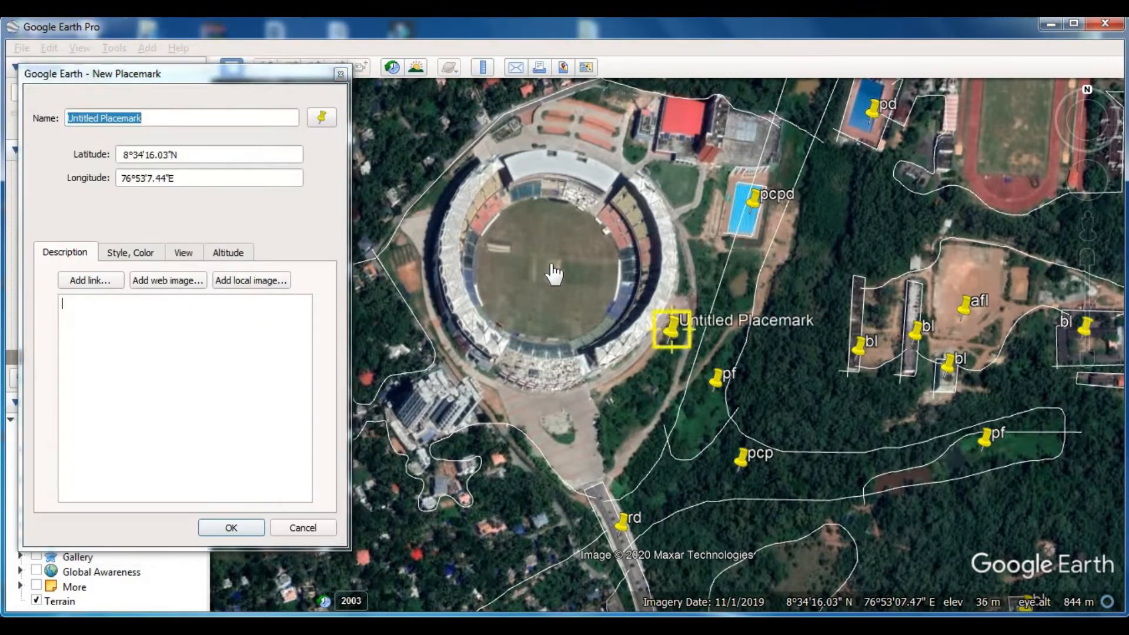
drag(668, 323, 545, 263)
text(bl)
key(Return)
- Trace and save a path around the green patch south-east of the stadium and label it with a placemark named ac
scroll(591, 436, up, 3)
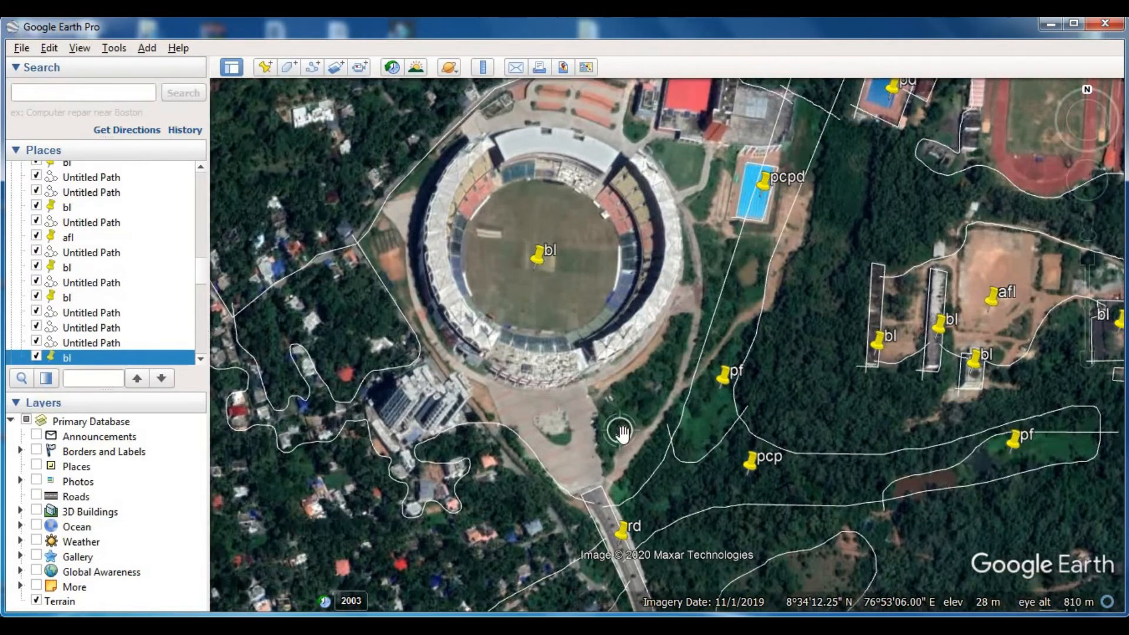
click(312, 67)
mouse_move(550, 505)
mouse_down()
mouse_move(545, 406)
mouse_move(668, 284)
mouse_up()
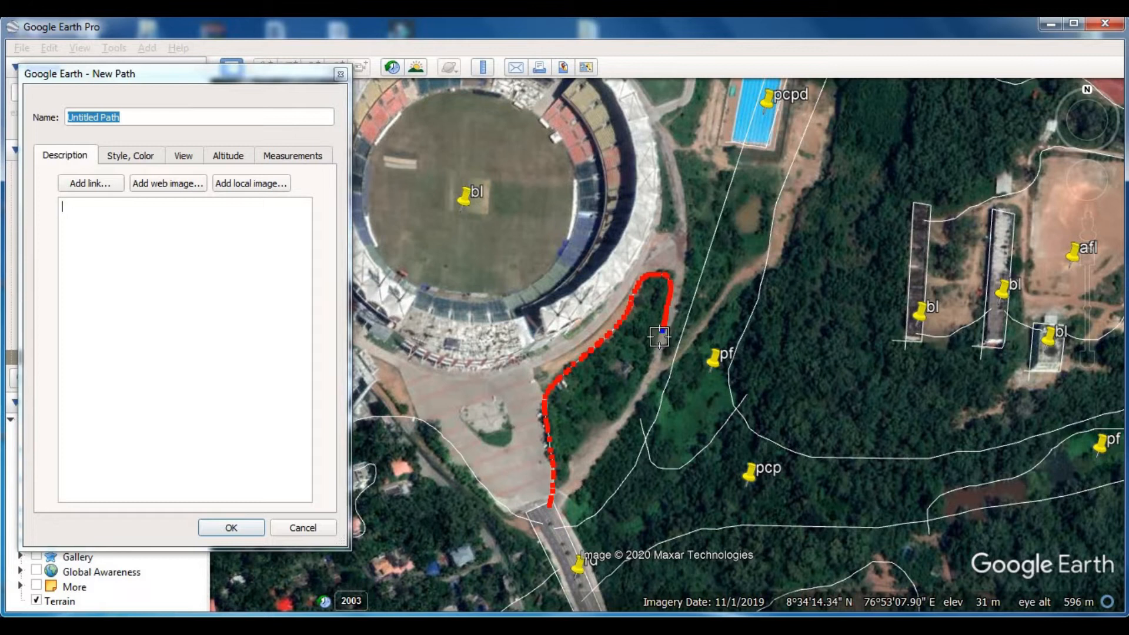
click(235, 527)
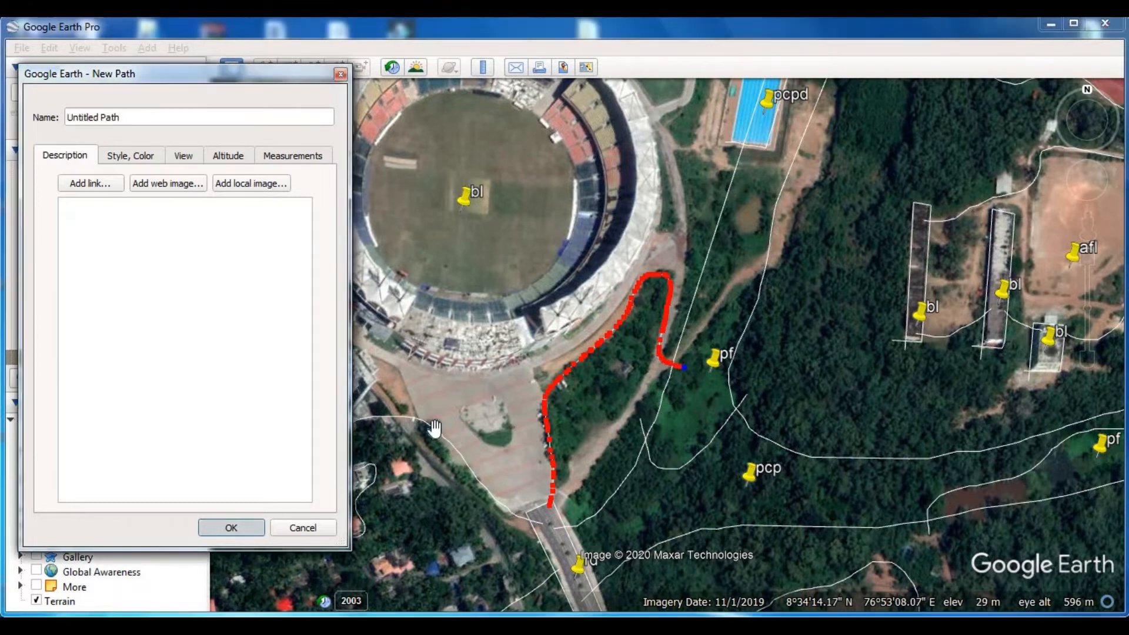
click(265, 67)
drag(671, 330, 613, 371)
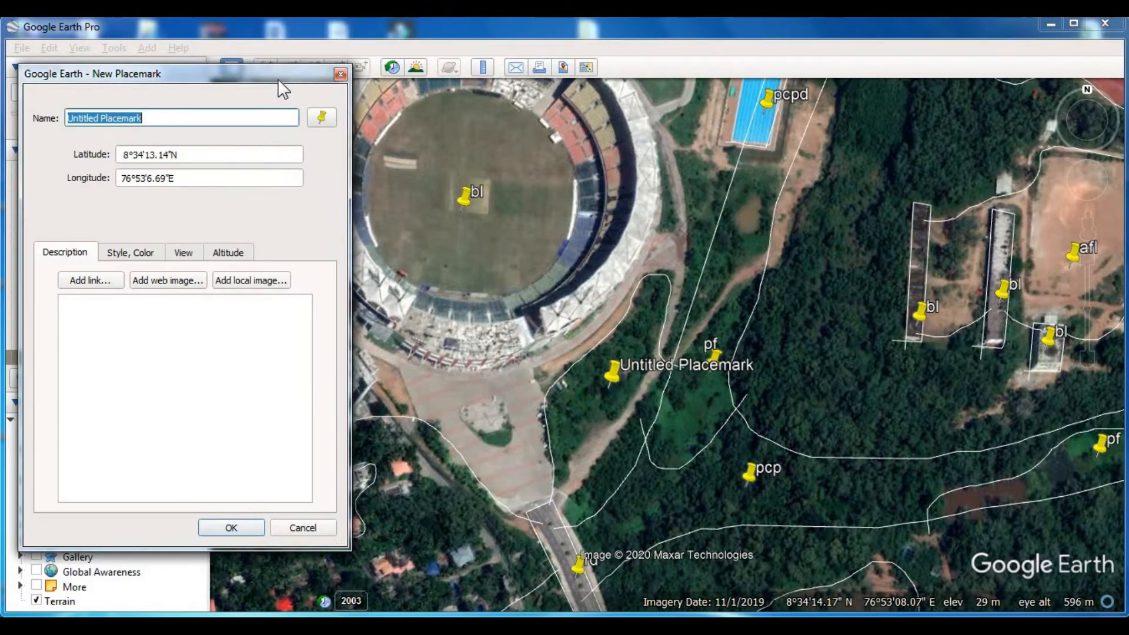
text(ac)
key(Return)
- Review the traced plots around and east of the stadium for land cover still lacking a label
scroll(558, 218, down, 3)
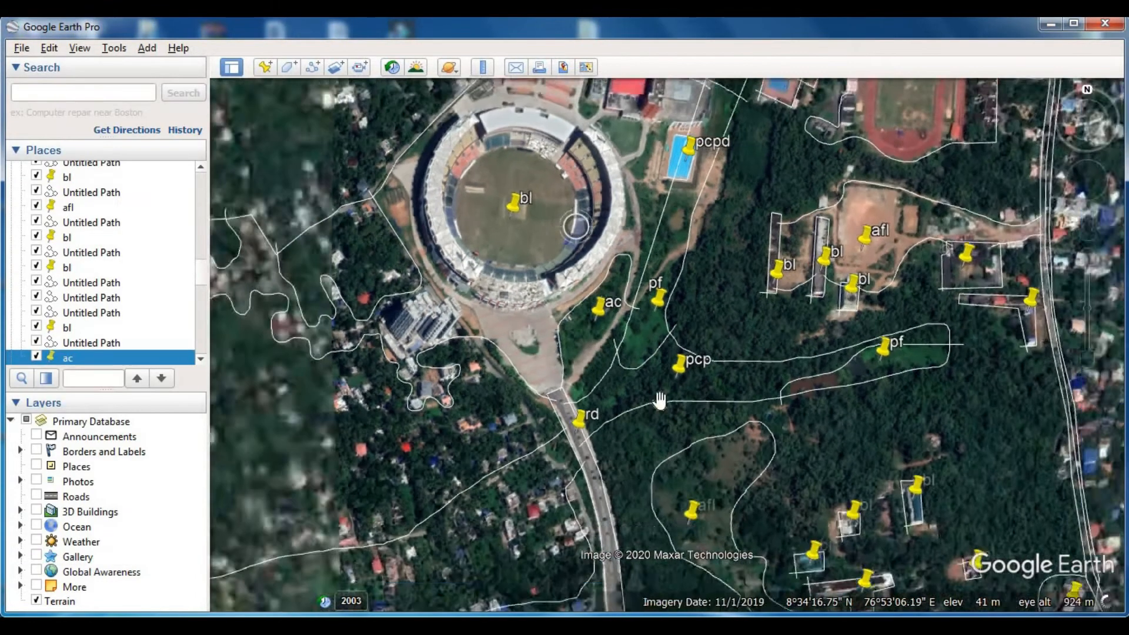
scroll(613, 310, up, 2)
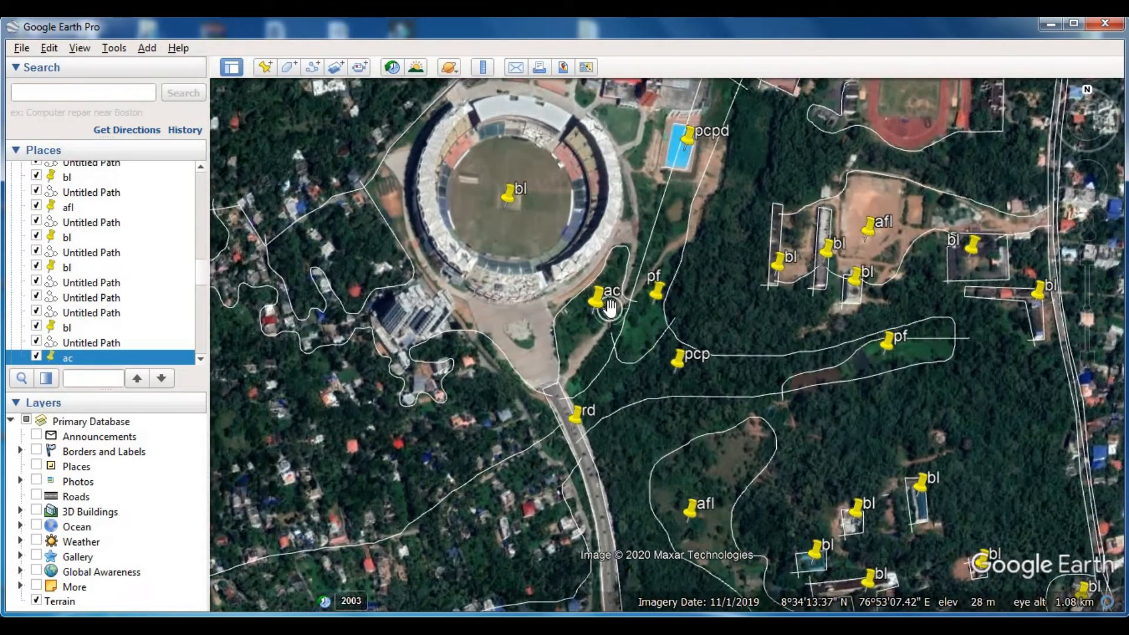
scroll(610, 307, down, 3)
drag(820, 462, 676, 408)
scroll(676, 409, up, 2)
scroll(676, 409, down, 2)
scroll(676, 408, down, 2)
drag(638, 258, 612, 344)
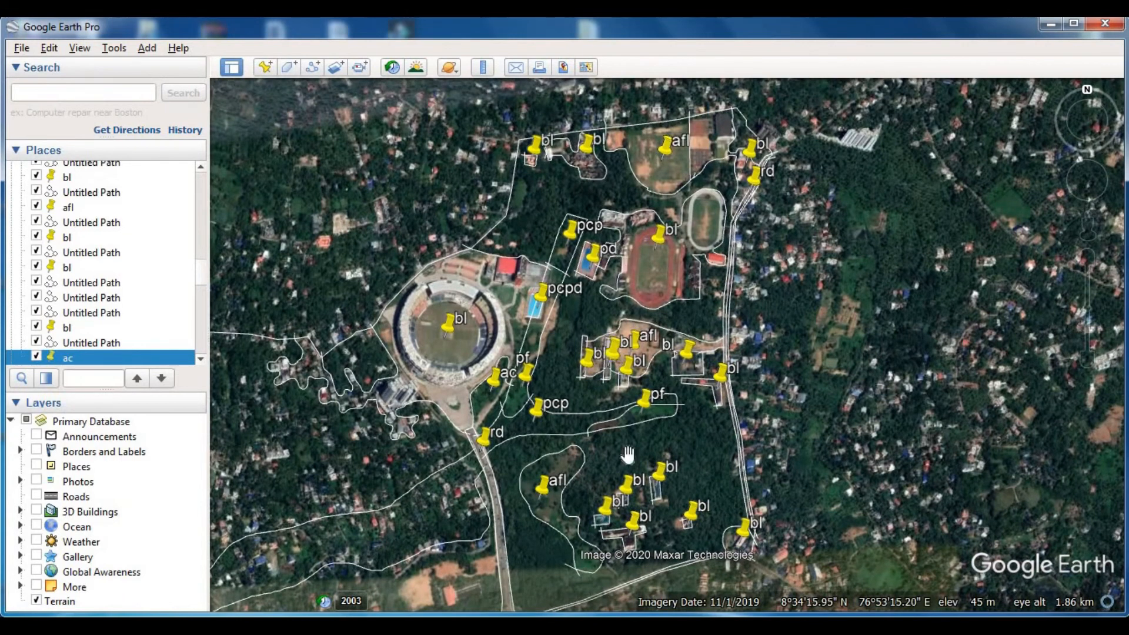
drag(612, 500, 519, 387)
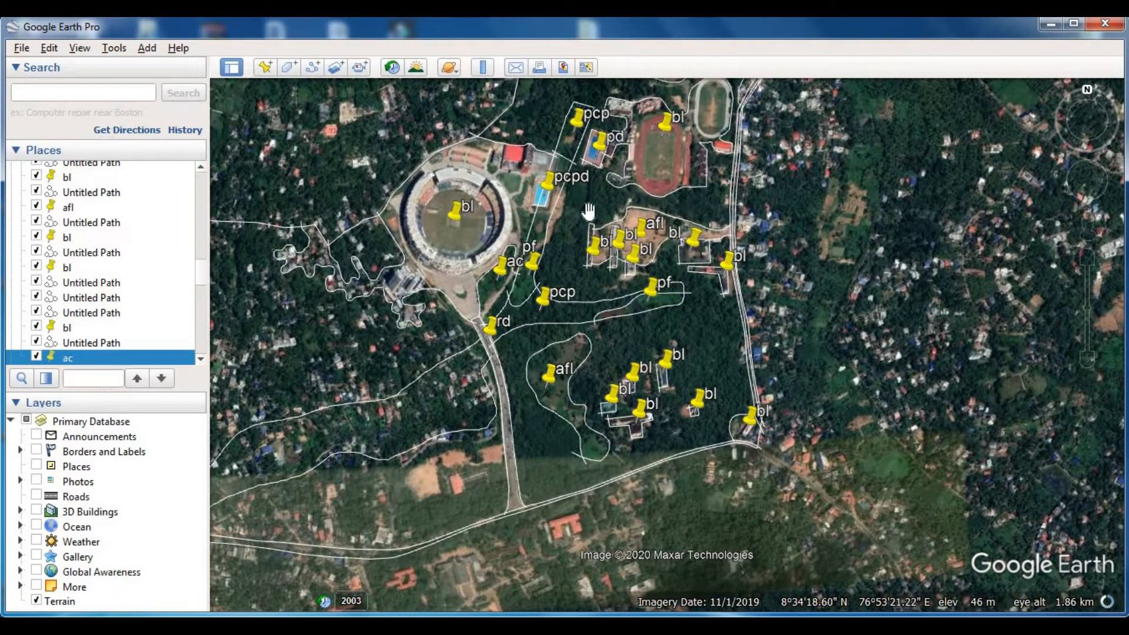
- Add a placemark named ac in the wooded area beside the eastern road, east of the pf strip
click(266, 67)
drag(682, 353, 714, 334)
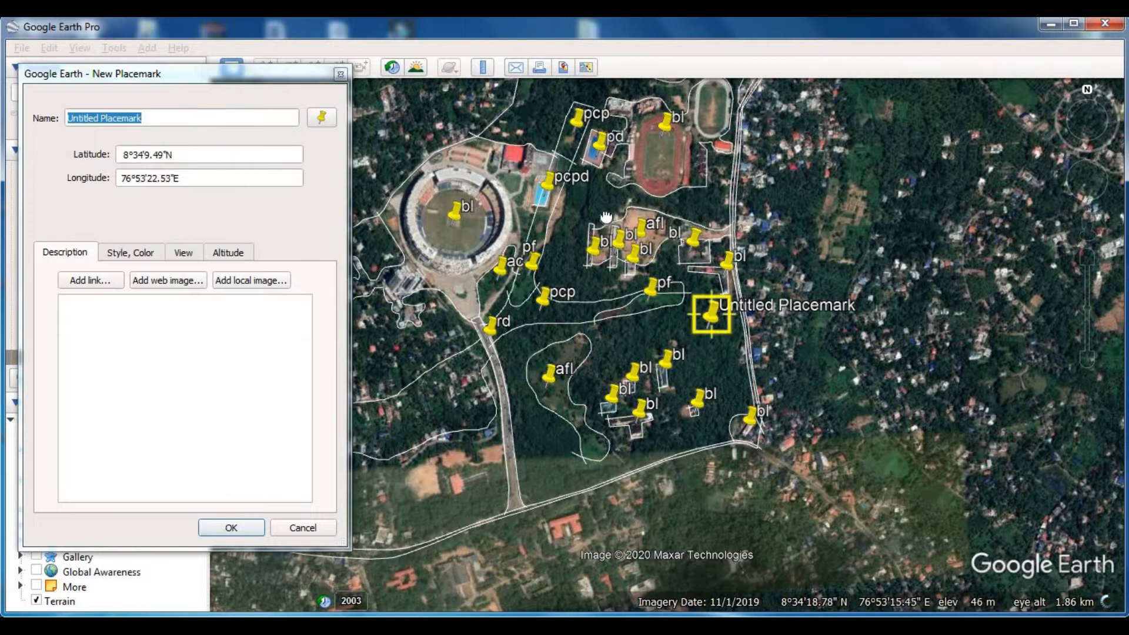
drag(609, 212, 593, 279)
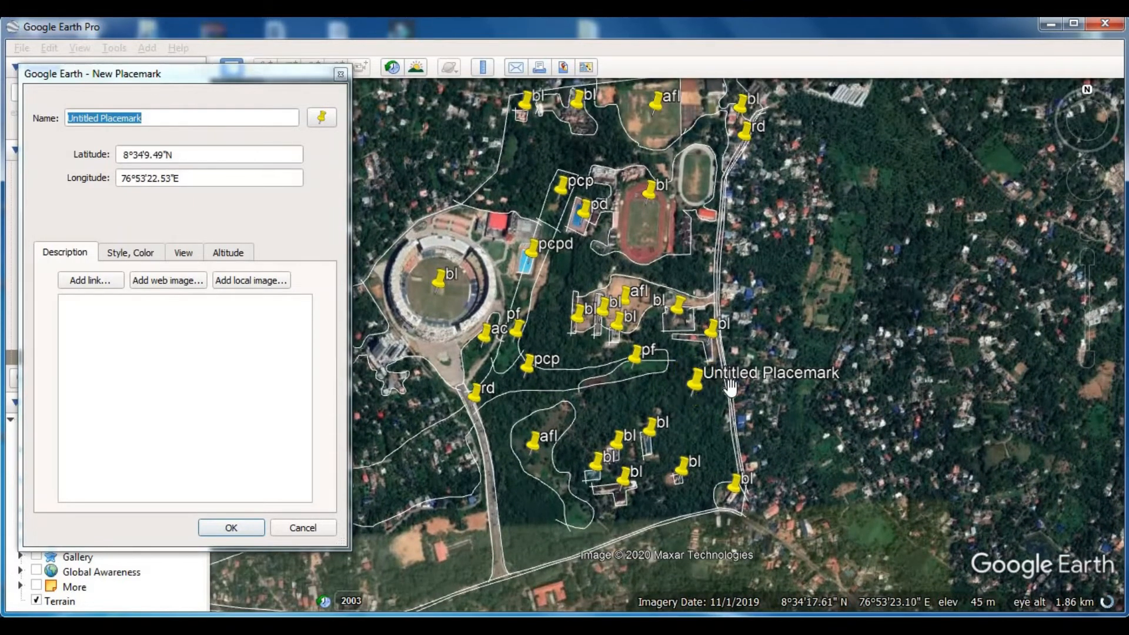
click(298, 72)
text(ac)
key(Return)
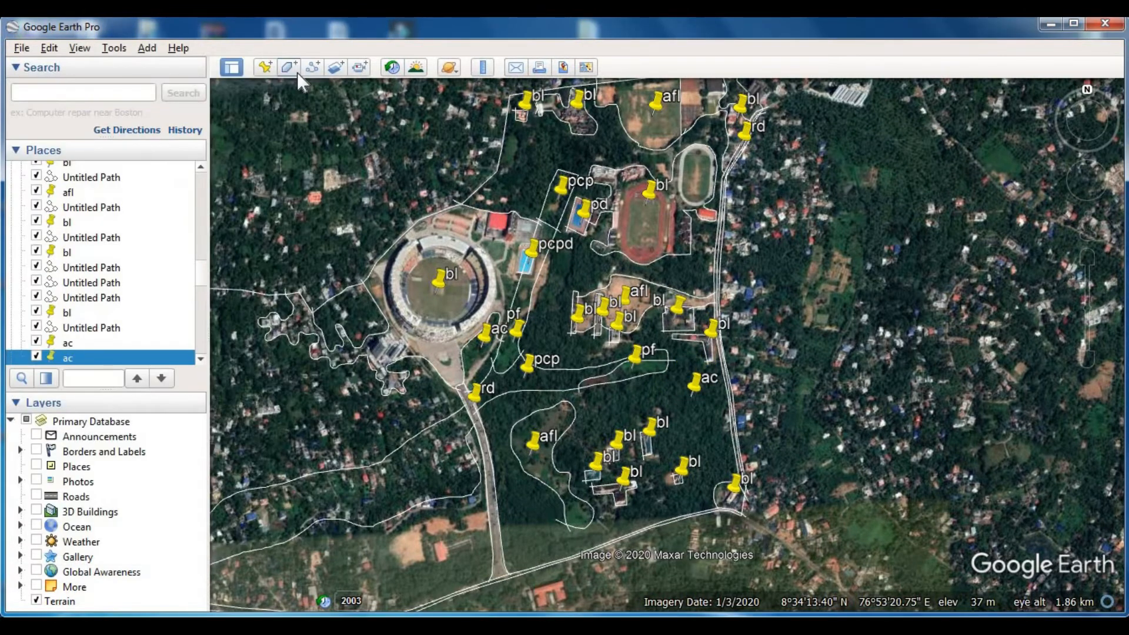
- Label the tree-covered pocket immediately west of the stadium with a placemark named ac
drag(578, 227, 740, 225)
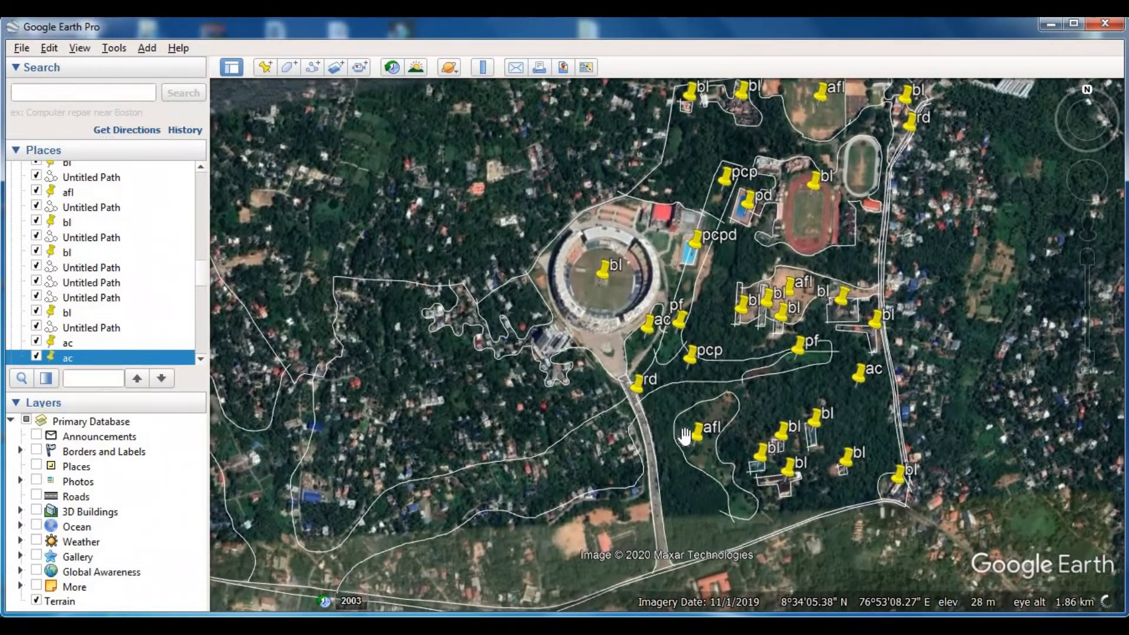
scroll(687, 424, up, 2)
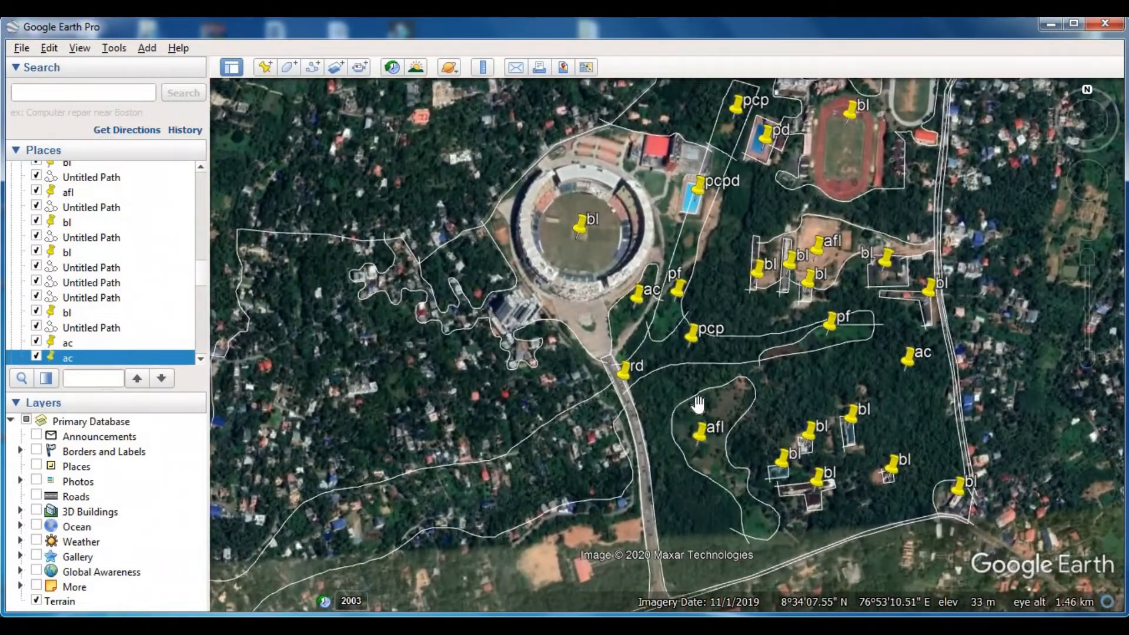
scroll(698, 404, down, 1)
scroll(563, 405, down, 2)
drag(563, 405, 740, 301)
drag(431, 414, 589, 403)
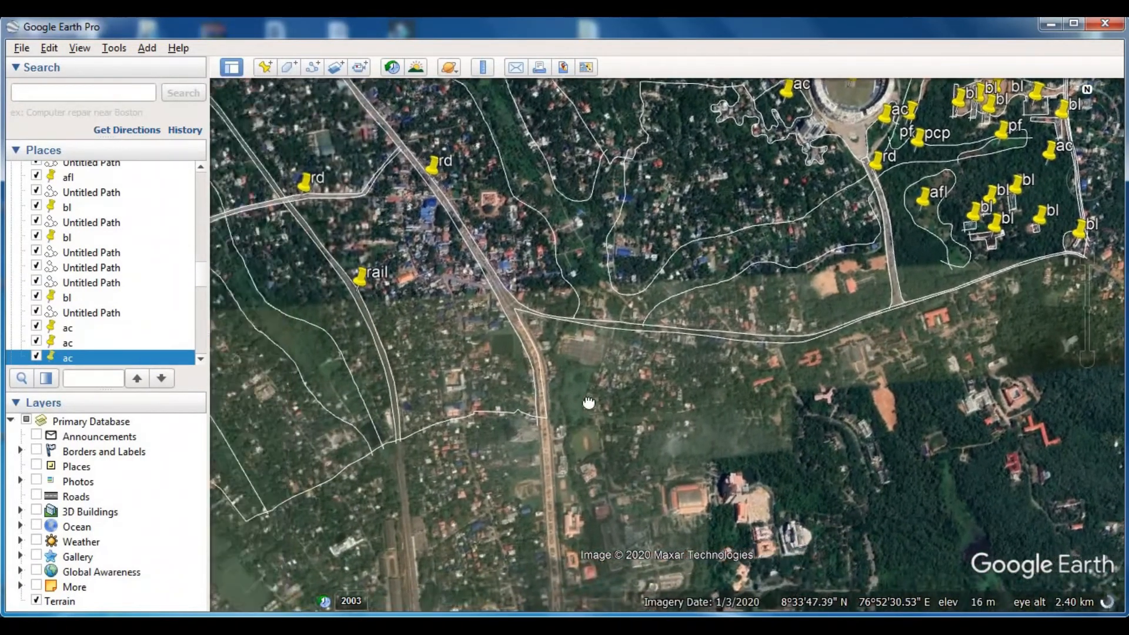
scroll(577, 375, up, 2)
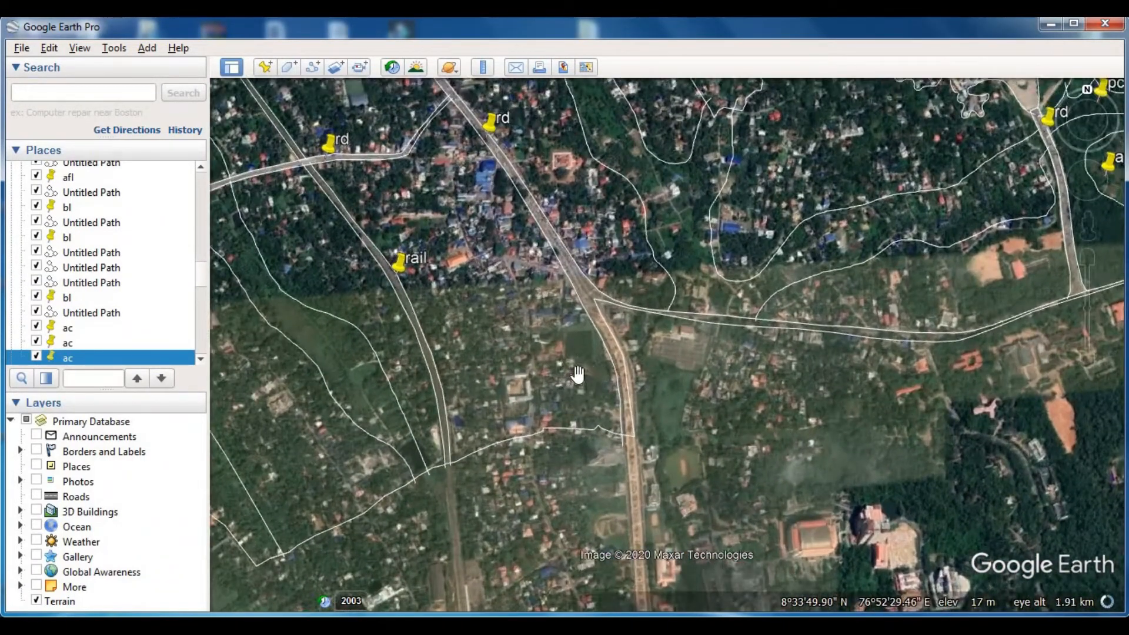
- Trace and save a path around the rectangular green field just west of the main road, south of the road junction
scroll(578, 376, up, 3)
key(ctrl+shift+t)
click(539, 335)
click(612, 335)
click(609, 285)
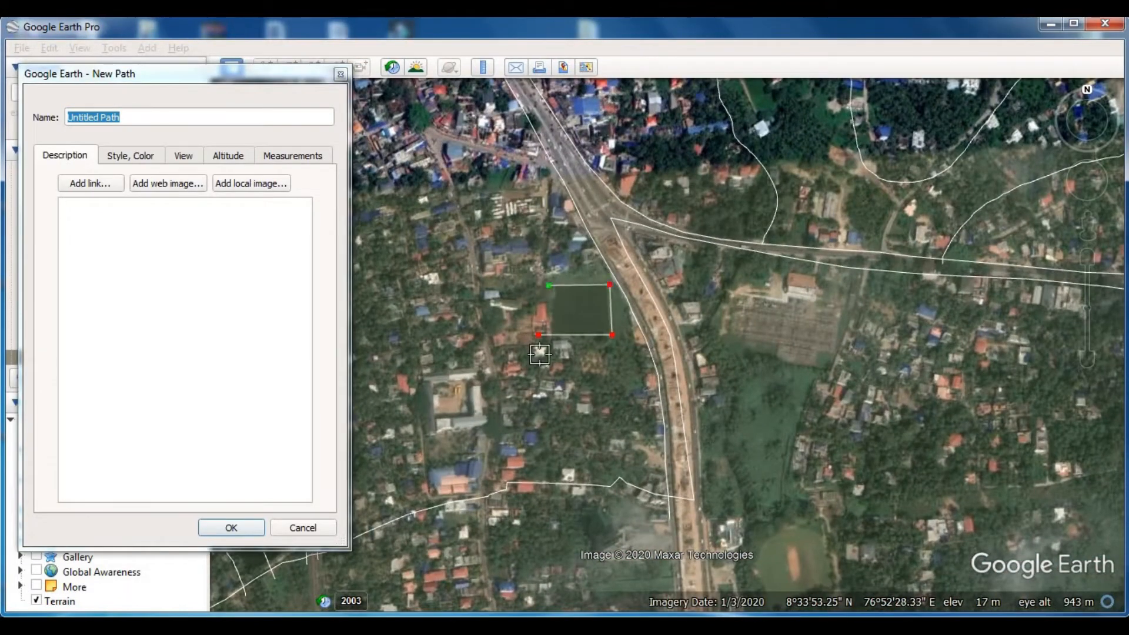
click(253, 526)
- Label the rectangular green field south of the junction with a placemark named pd
click(266, 67)
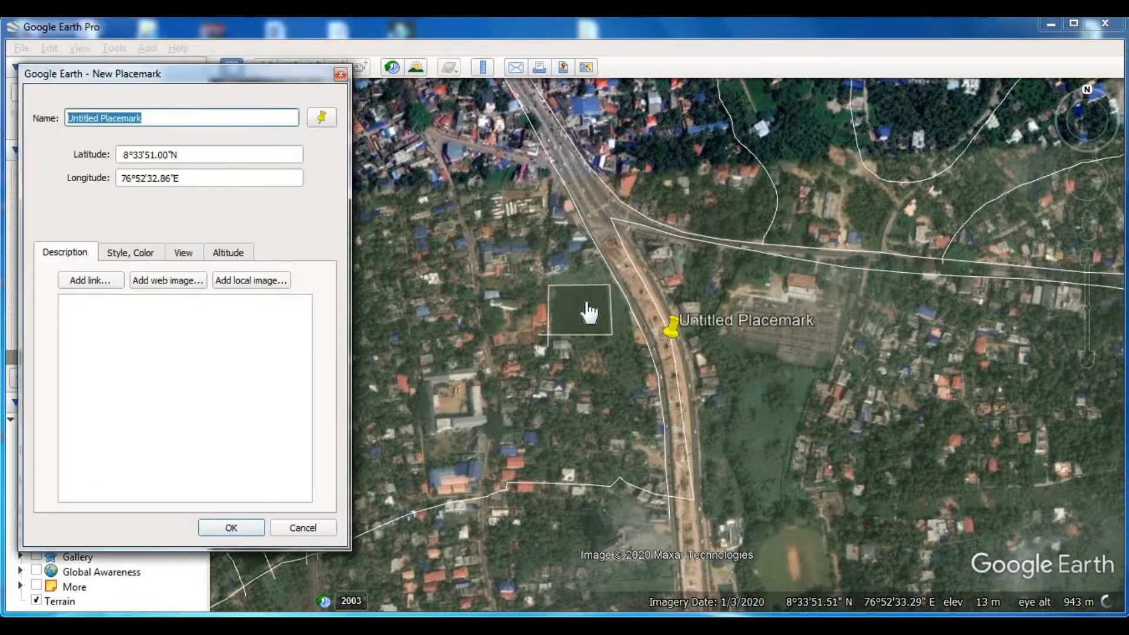
click(579, 293)
click(298, 73)
text(p)
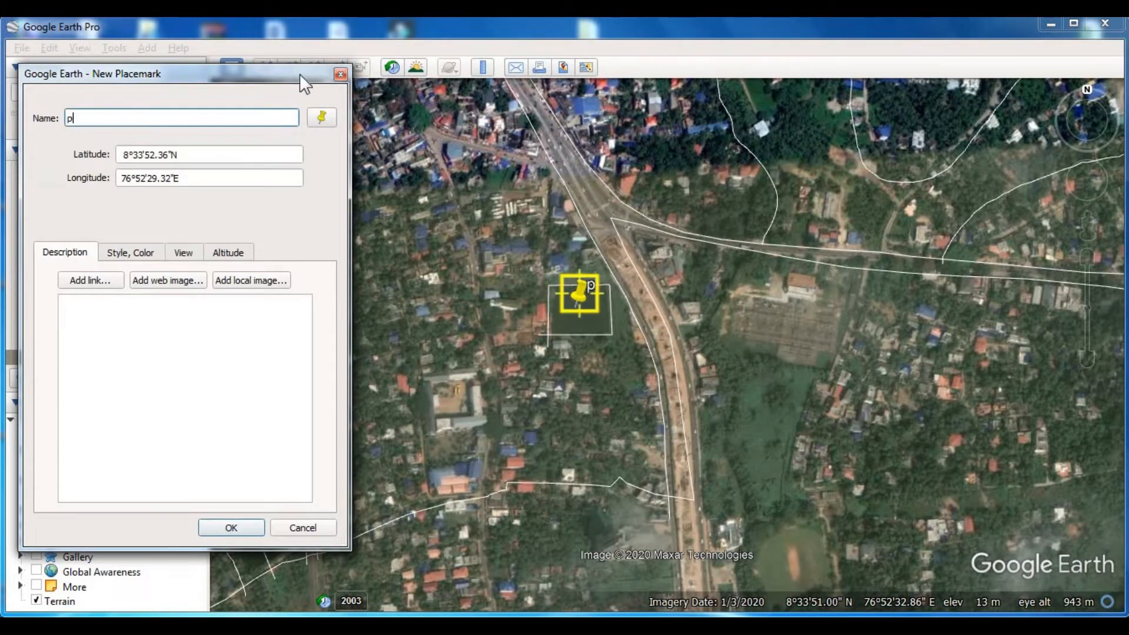
text(d)
key(Return)
- Examine the settled area south-west of the stadium, west of the rd road, for untraced house clusters and land cover
scroll(542, 343, down, 3)
scroll(543, 343, down, 3)
drag(614, 291, 601, 383)
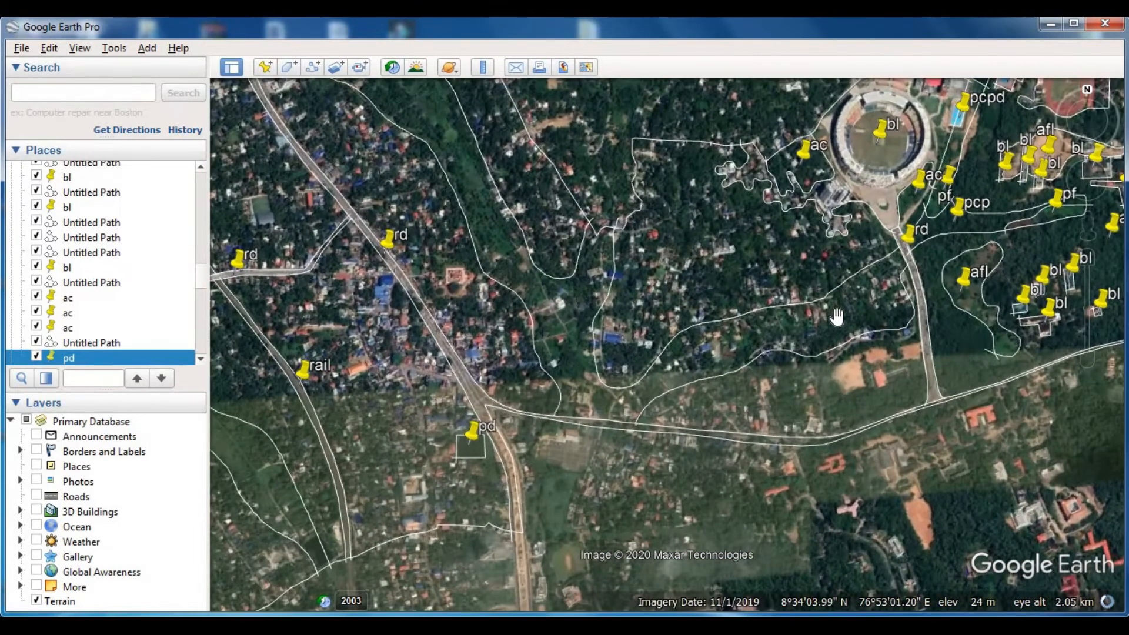
drag(509, 162, 610, 290)
mouse_move(469, 162)
mouse_down()
mouse_move(592, 326)
mouse_move(574, 302)
mouse_move(594, 313)
mouse_move(465, 158)
mouse_up()
drag(835, 509, 726, 358)
drag(943, 465, 692, 402)
scroll(812, 400, up, 3)
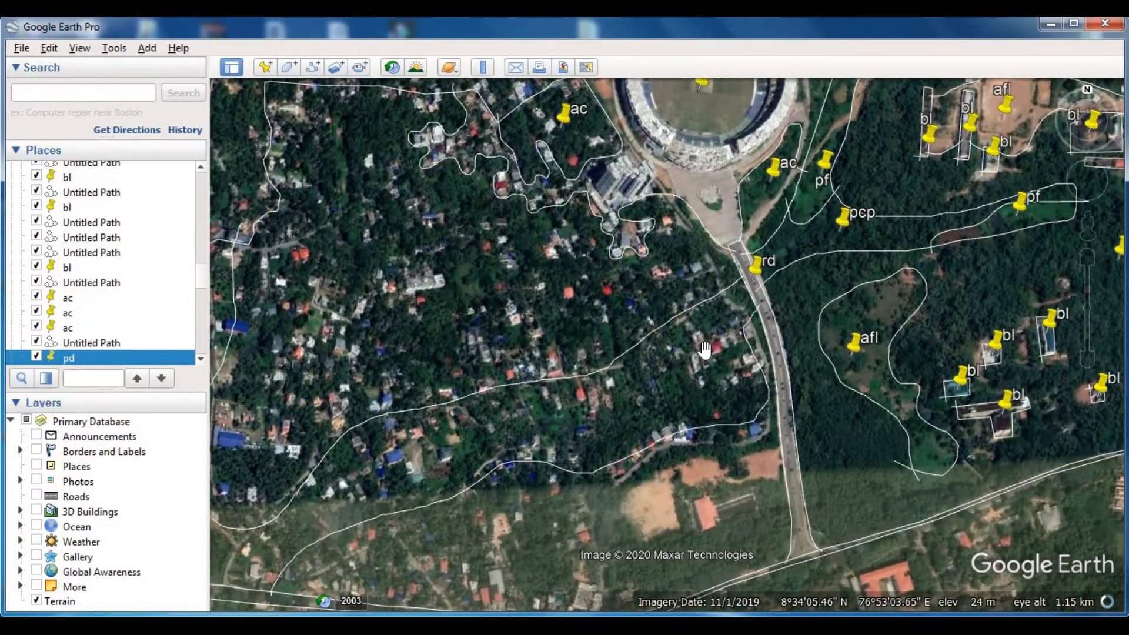
scroll(705, 349, up, 1)
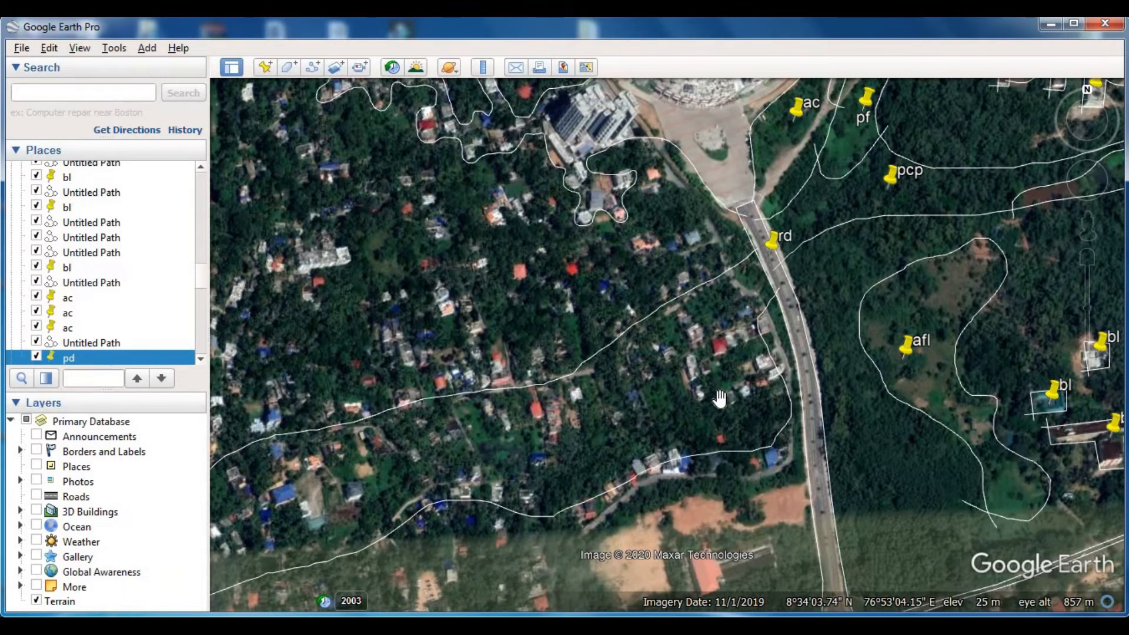
scroll(720, 400, up, 1)
drag(739, 409, 693, 394)
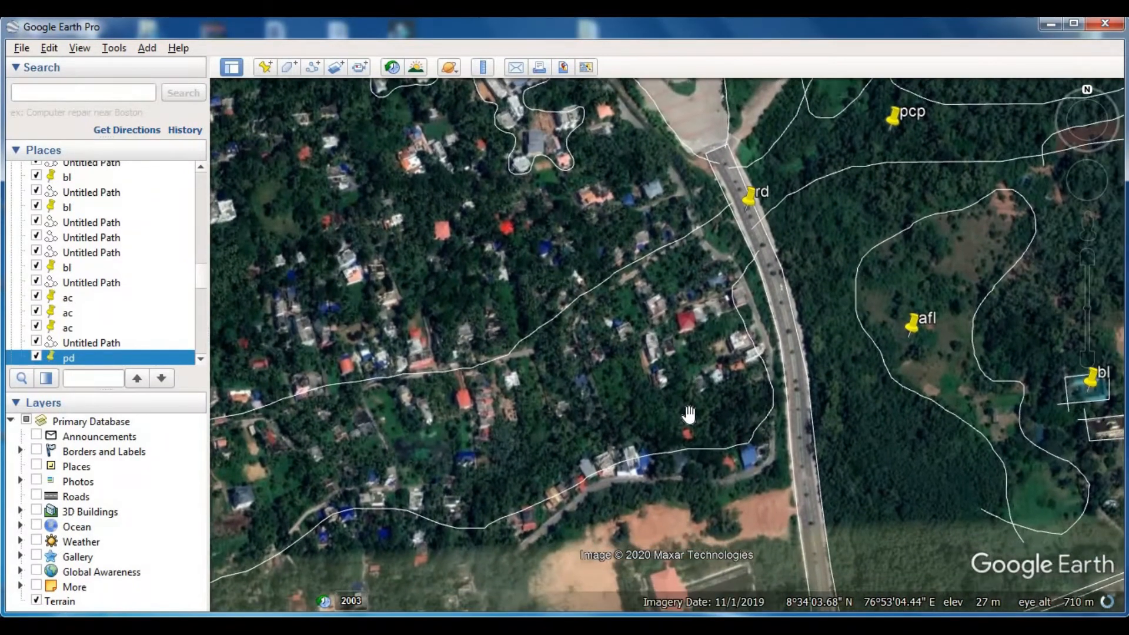
scroll(568, 438, up, 1)
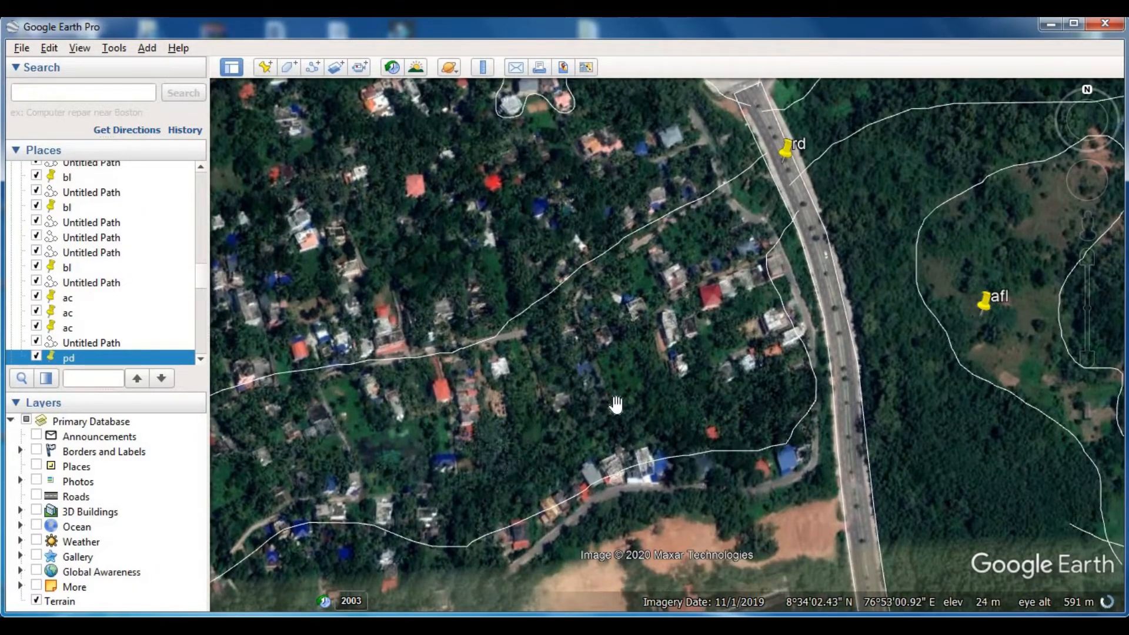
scroll(677, 419, up, 2)
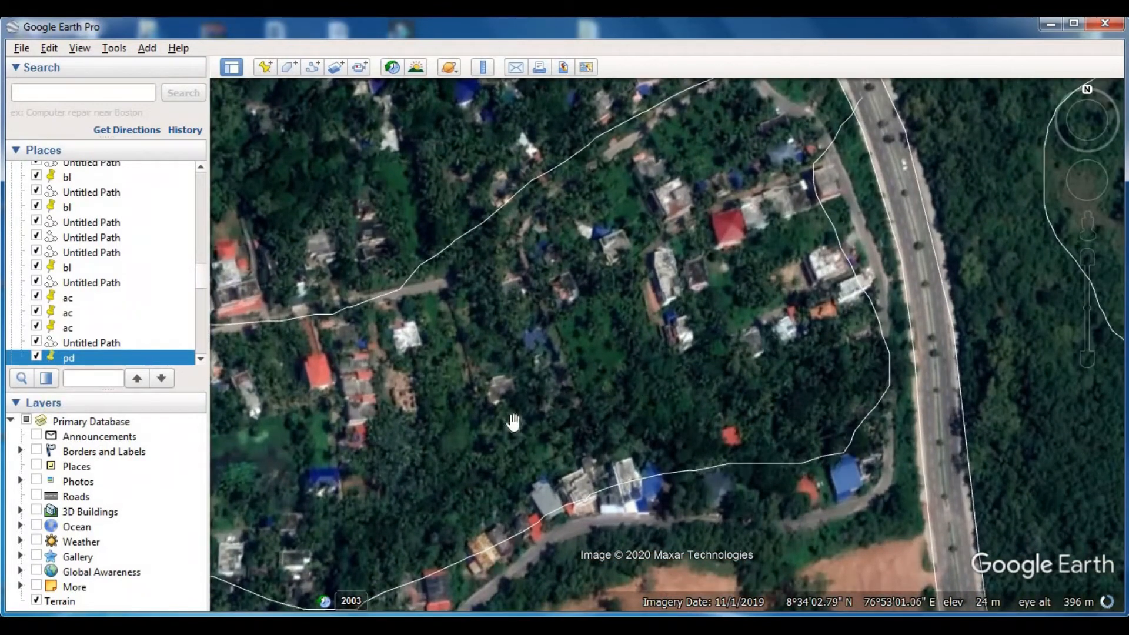
scroll(551, 410, down, 3)
scroll(628, 375, up, 2)
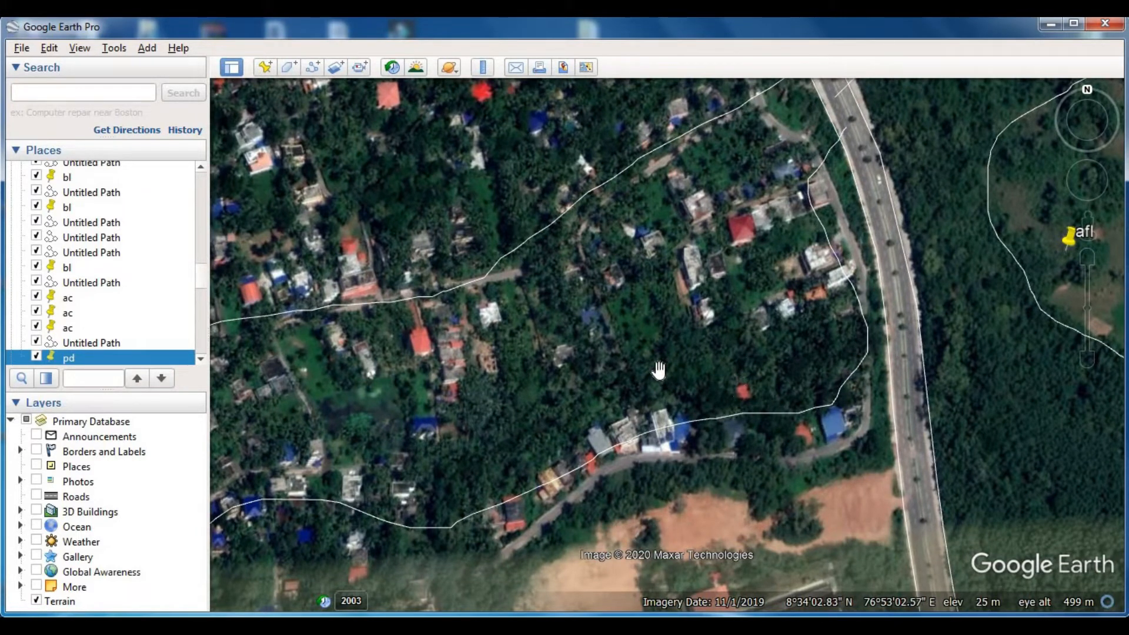
scroll(658, 370, down, 2)
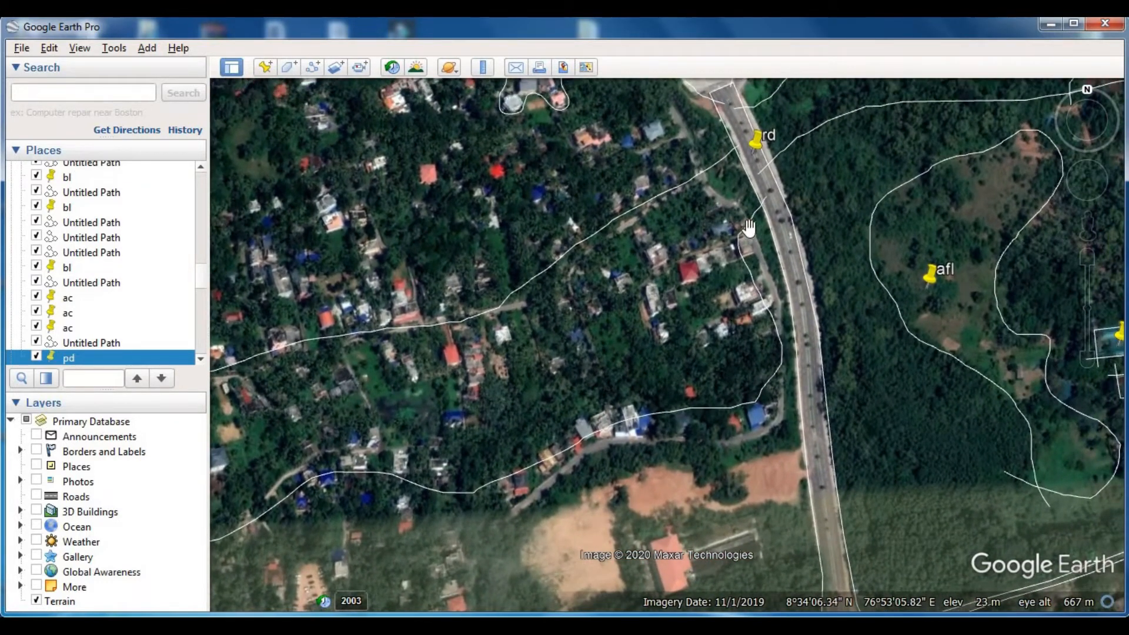
- Trace and save a path around the small house cluster against the road south of the stadium and label it with a placemark named pbl
click(313, 67)
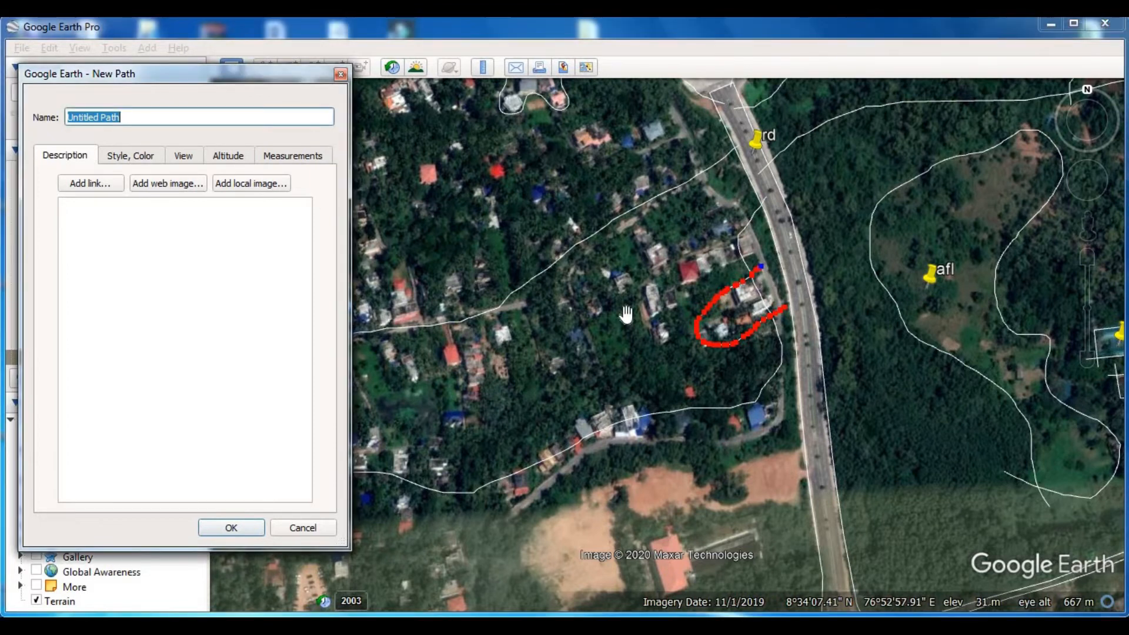
key(Return)
click(266, 67)
drag(676, 333, 754, 344)
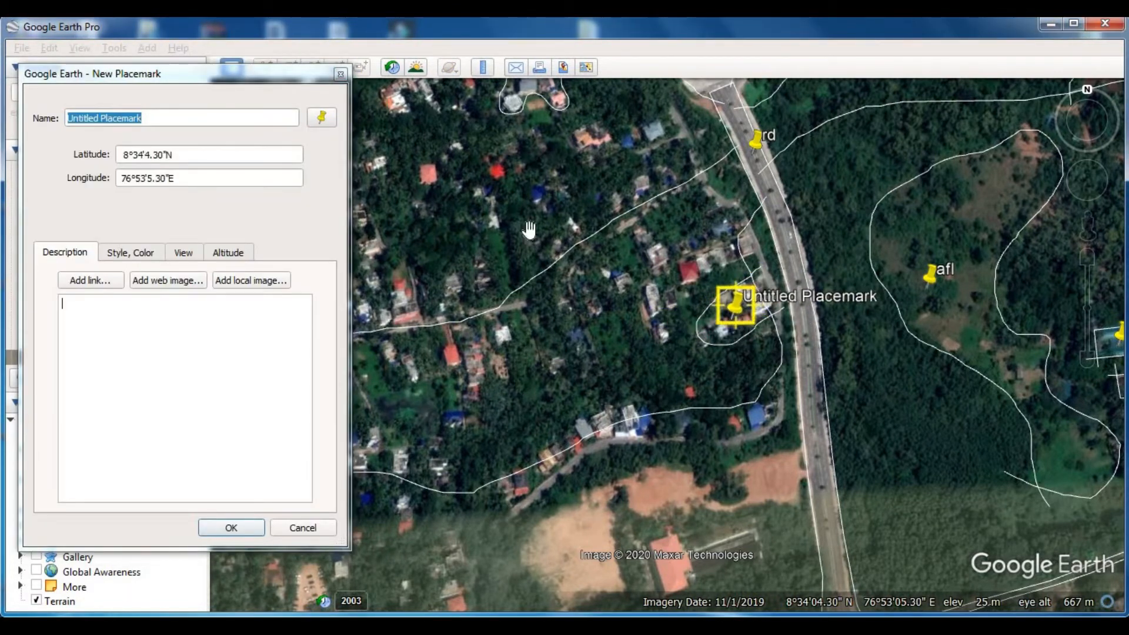
click(295, 79)
text(pb)
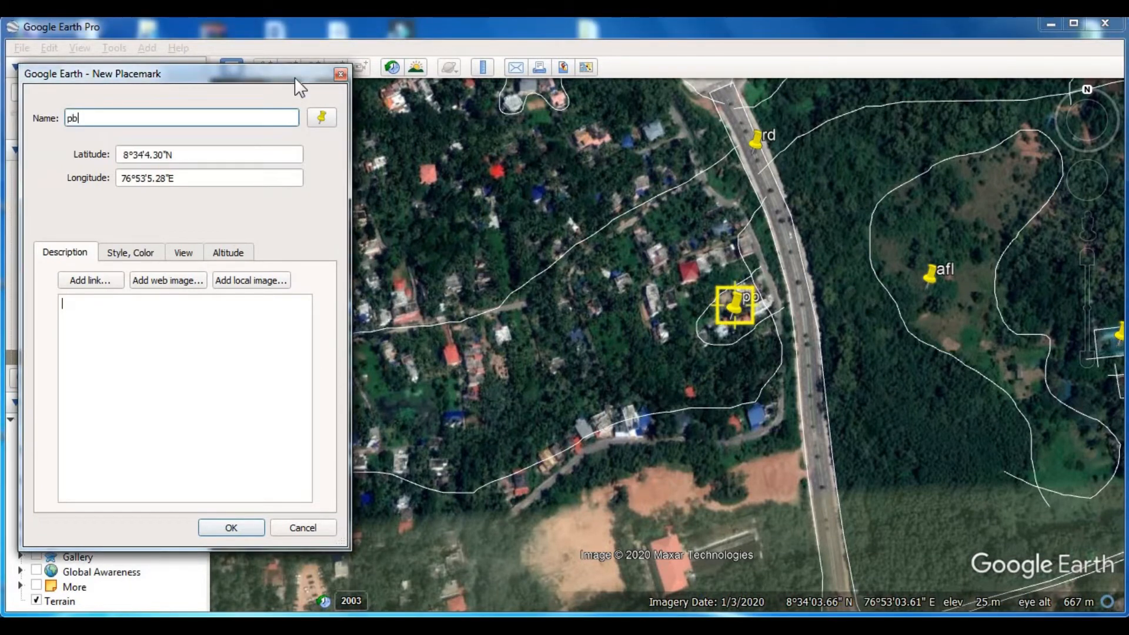
text(l)
key(Return)
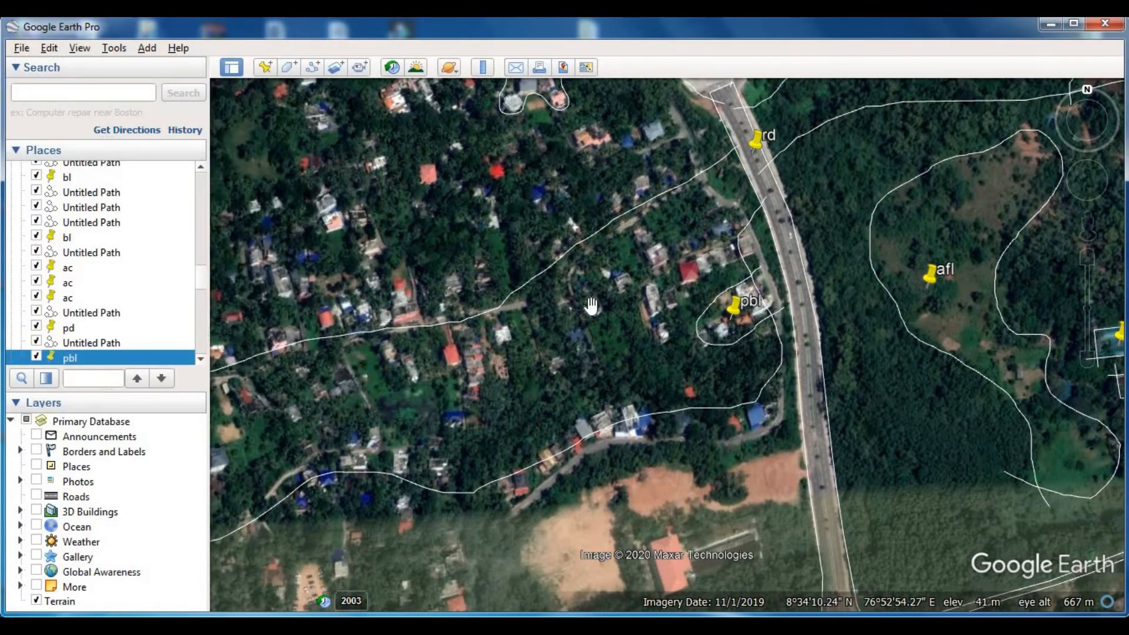
- Trace and save a branching path around the larger house group immediately north-west of the small pbl cluster
click(312, 67)
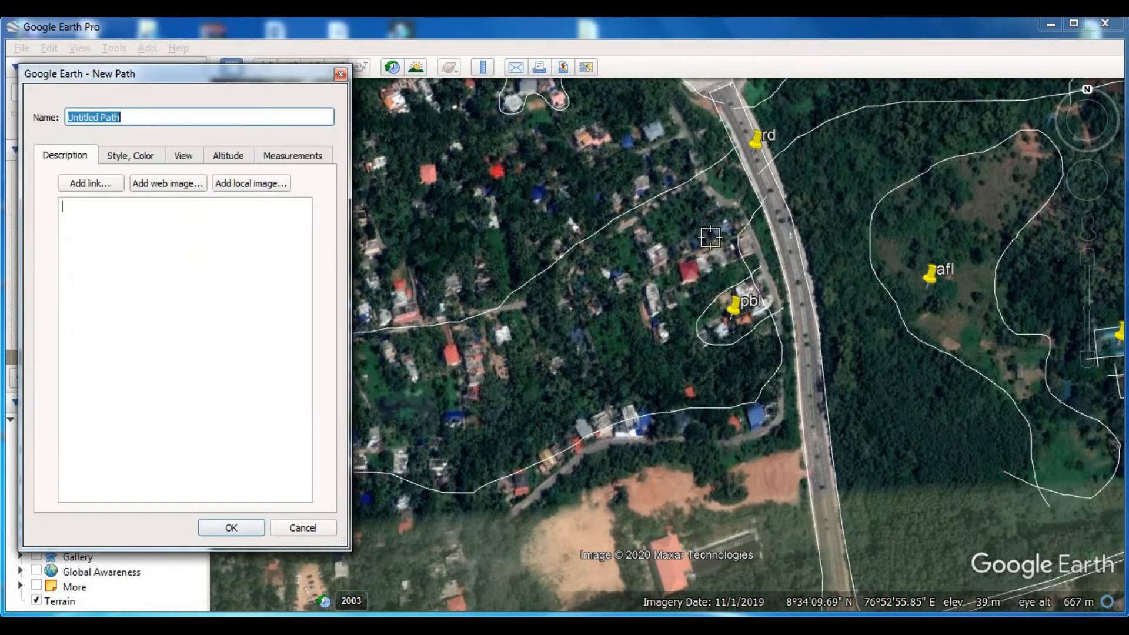
mouse_move(753, 250)
mouse_down()
mouse_move(680, 323)
mouse_move(598, 343)
mouse_up()
drag(566, 277, 615, 283)
drag(637, 232, 760, 236)
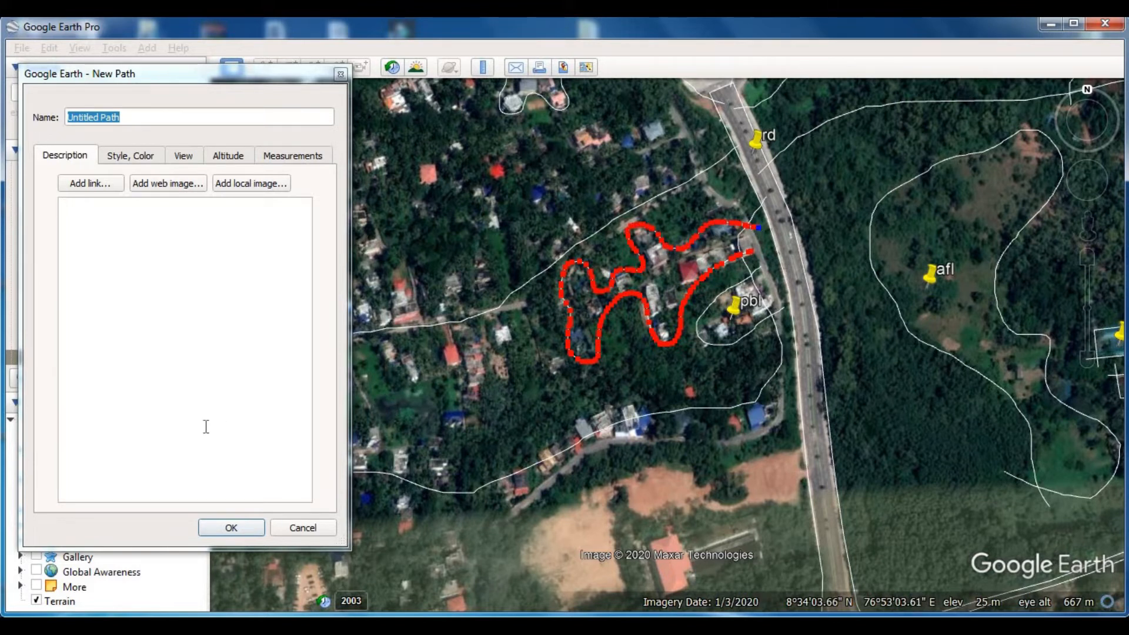
click(231, 527)
- Label the branching house group with a placemark named pbl
click(266, 67)
drag(664, 291, 663, 254)
click(282, 75)
text(pbl)
key(Return)
- Trace and save a path around the row of buildings along the small road north of the bare brown ground
drag(475, 395, 555, 381)
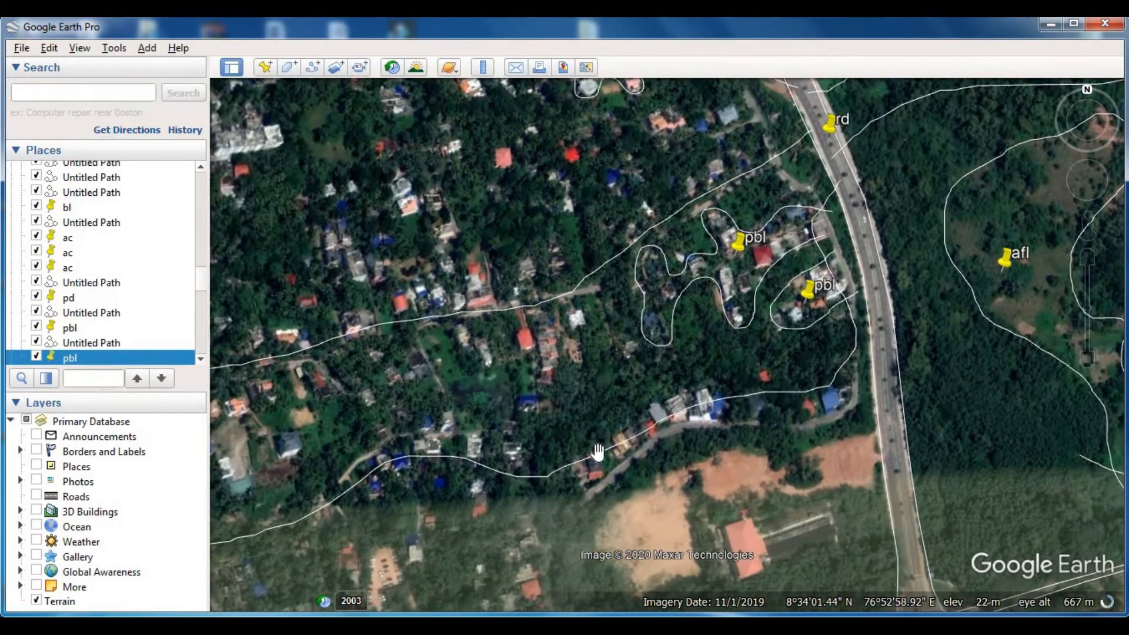
click(312, 67)
mouse_move(610, 457)
mouse_down()
mouse_move(672, 396)
mouse_move(737, 408)
mouse_up()
click(239, 73)
key(Return)
- Label the building row north of the bare ground with a placemark named pbl
click(267, 67)
drag(666, 351, 679, 410)
click(305, 71)
text(pbl)
key(Return)
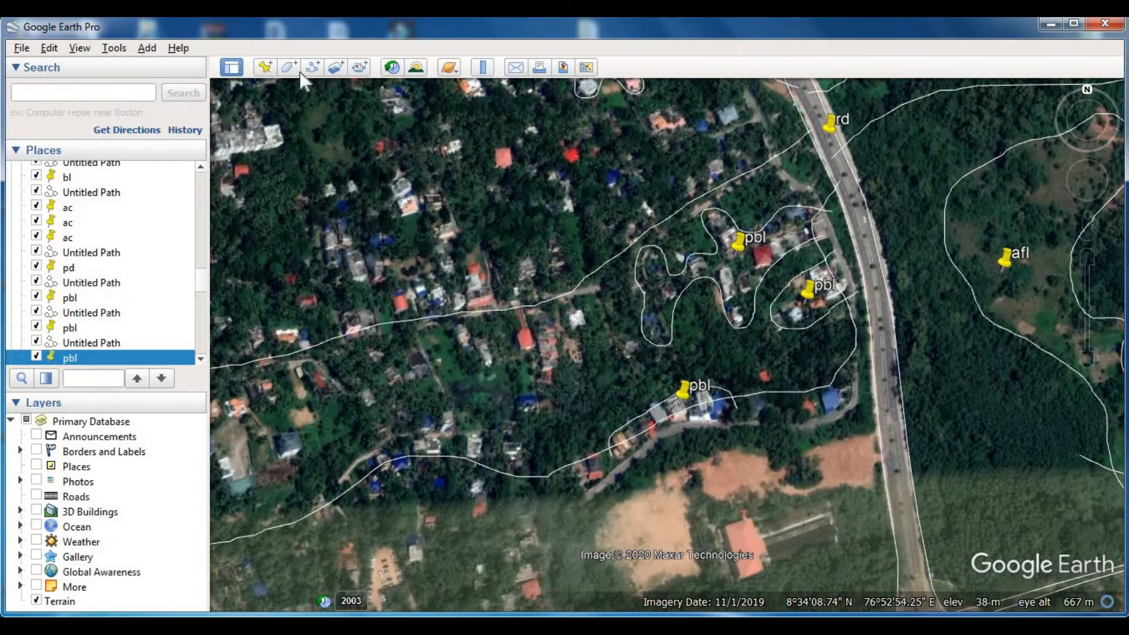
- Trace and save a path around the house cluster hanging below the upper boundary line, west of the branching pbl group
click(294, 69)
drag(561, 281, 584, 303)
drag(551, 415, 524, 383)
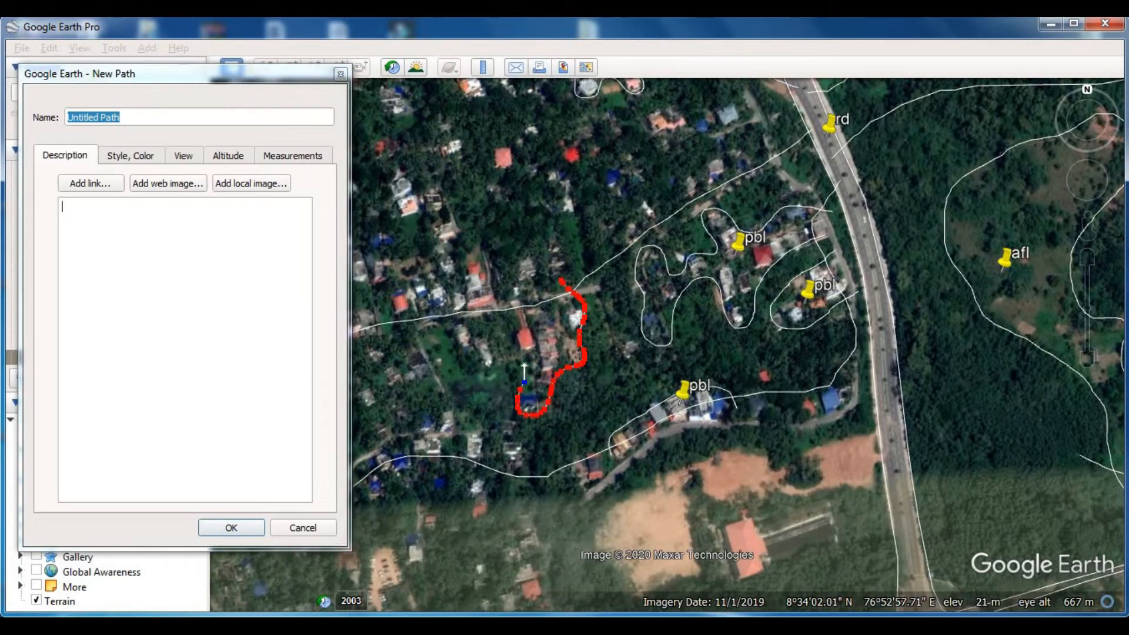
key(Return)
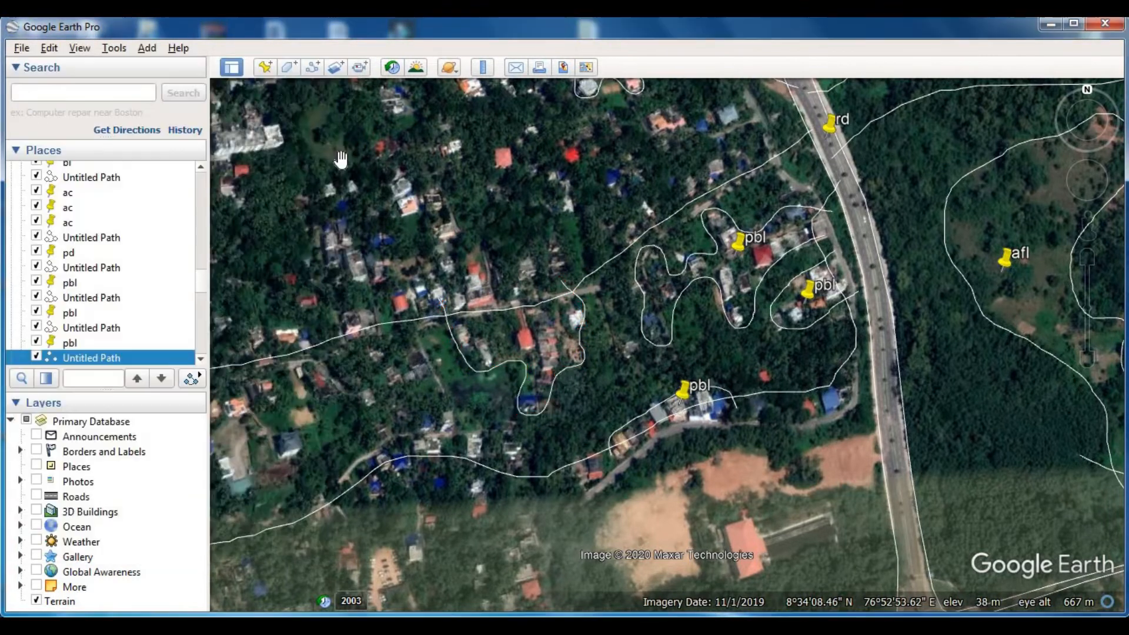
- Label the western house cluster, around the red-roofed building, with a placemark named pbl
click(267, 69)
drag(672, 334, 536, 329)
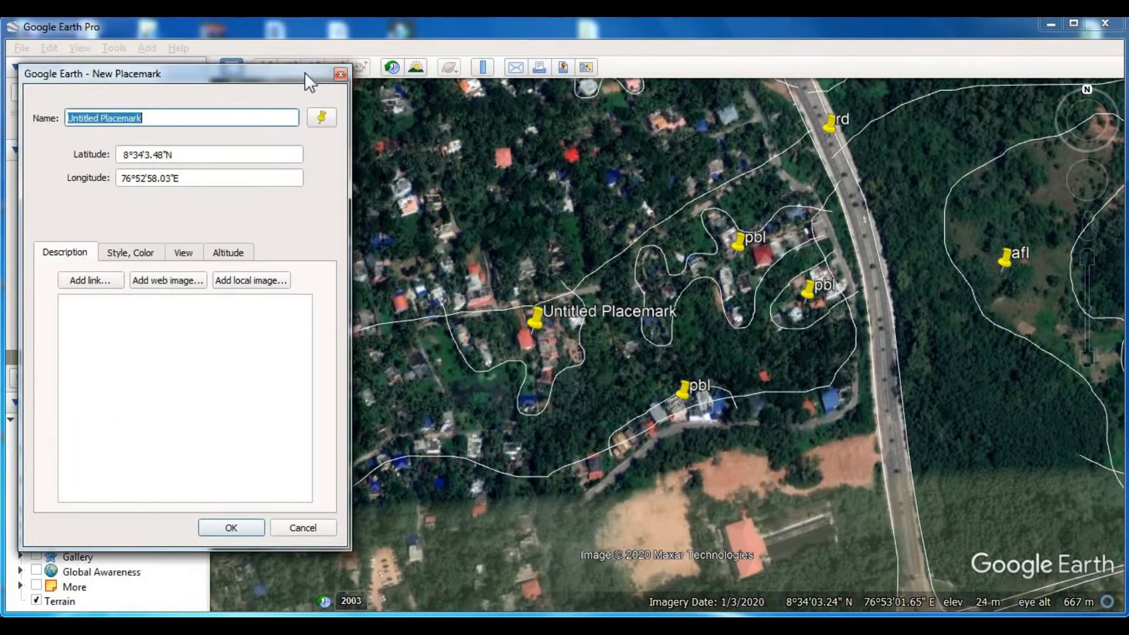
text(pbl)
key(Return)
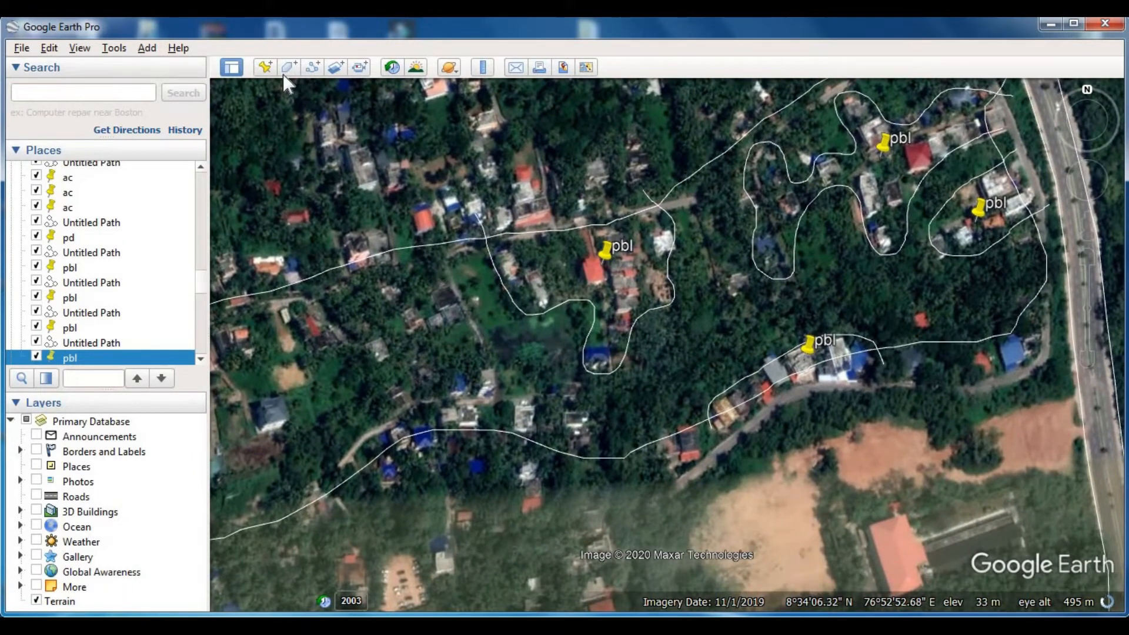
- Trace and save a path along the open green plot west of the western pbl cluster and label it with a placemark named pfl
click(312, 66)
click(438, 240)
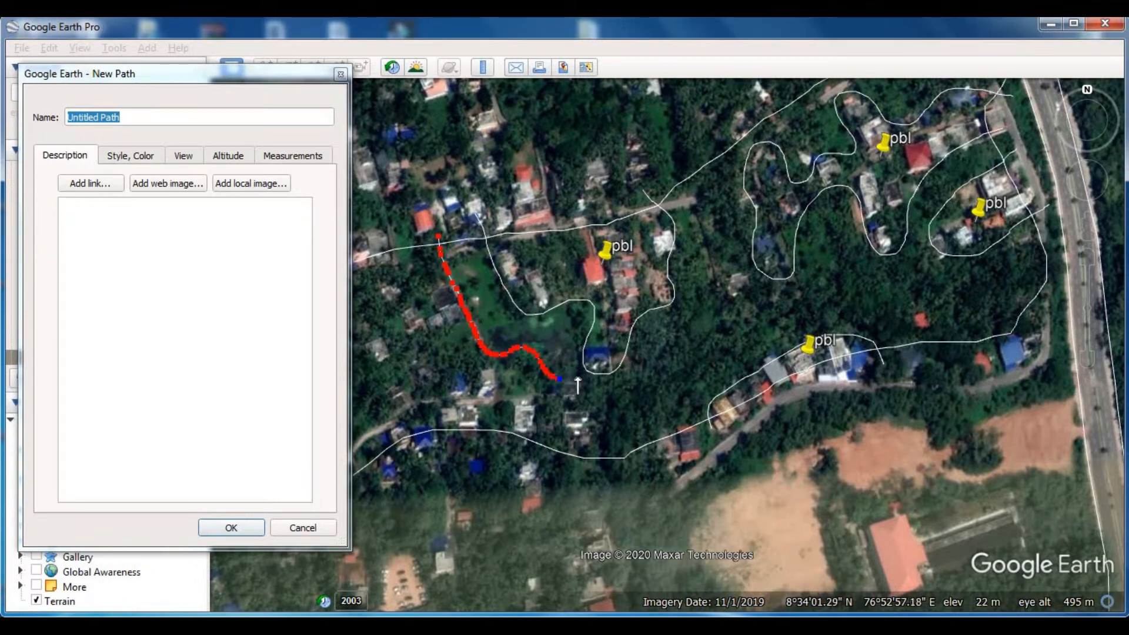
key(Return)
click(265, 66)
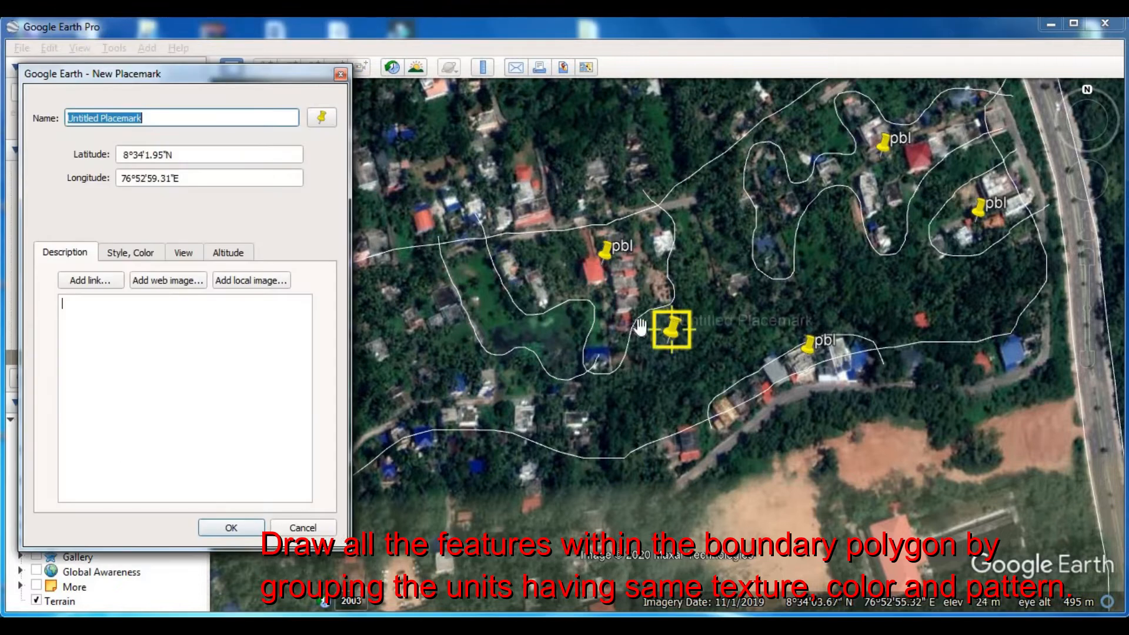
drag(669, 325, 517, 353)
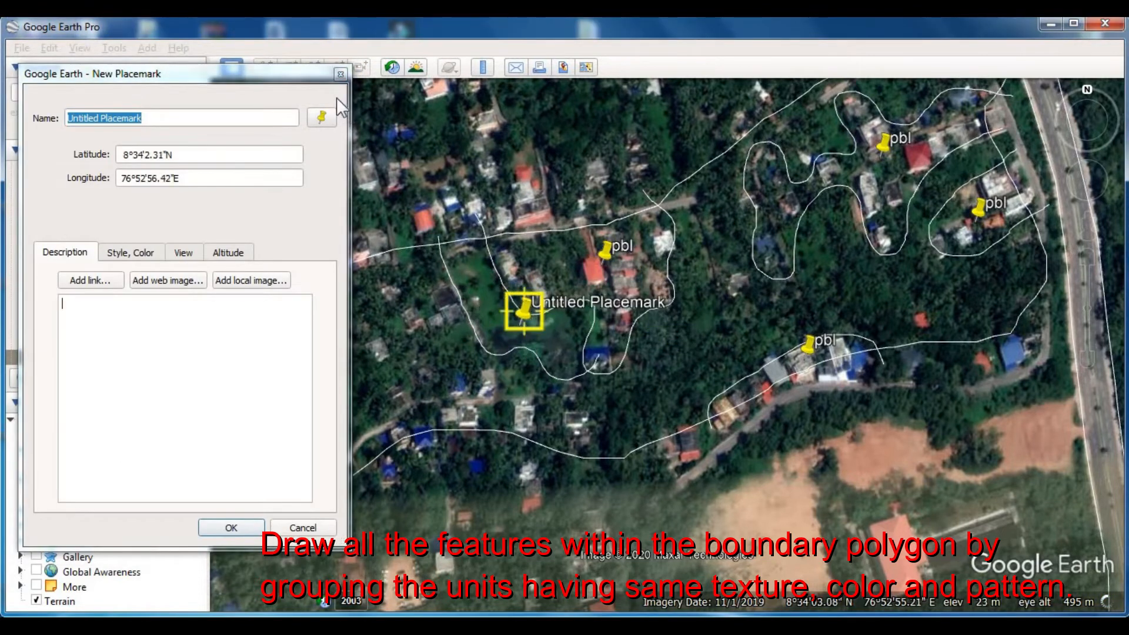
click(303, 72)
text(pfl)
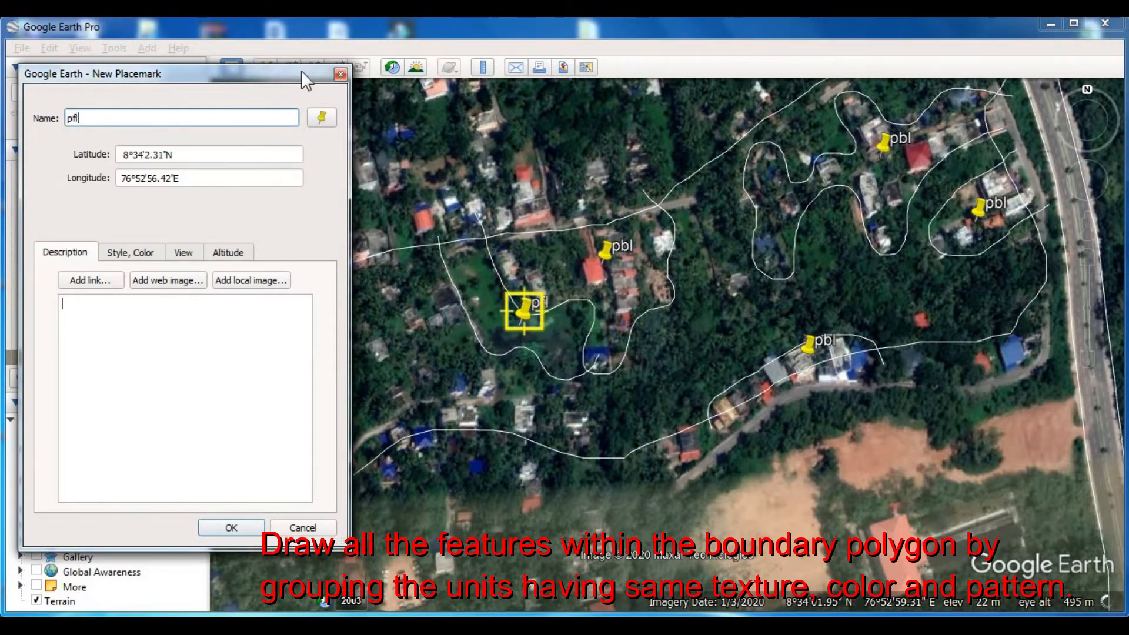
key(Return)
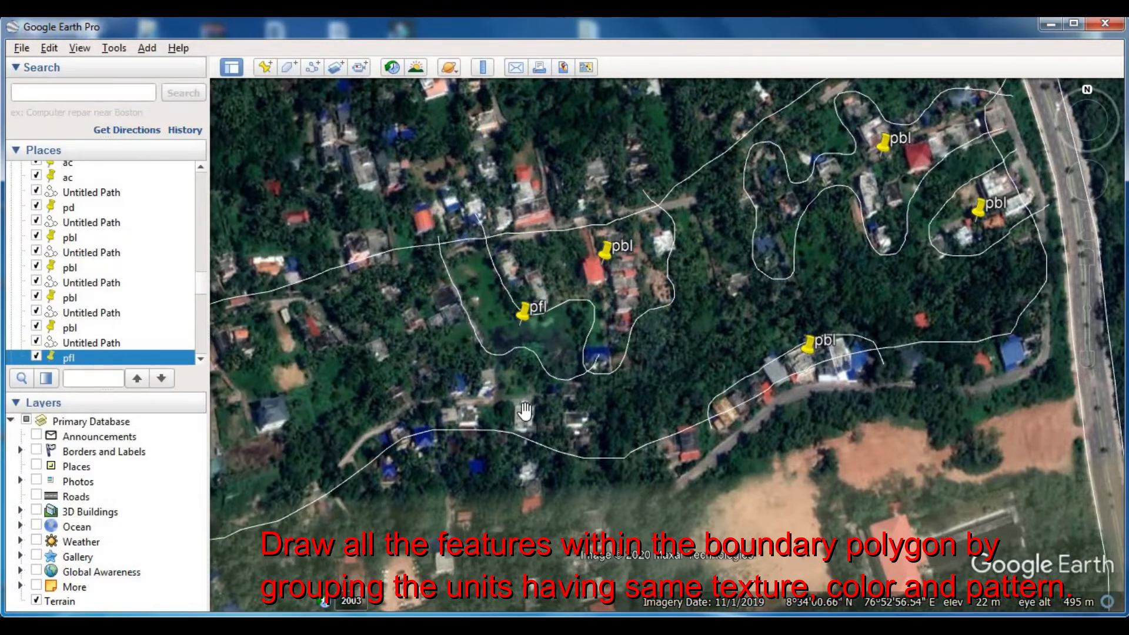
- Draw and save a short dividing path from the southern edge of the pfl plot down to the lower boundary line
scroll(546, 383, down, 3)
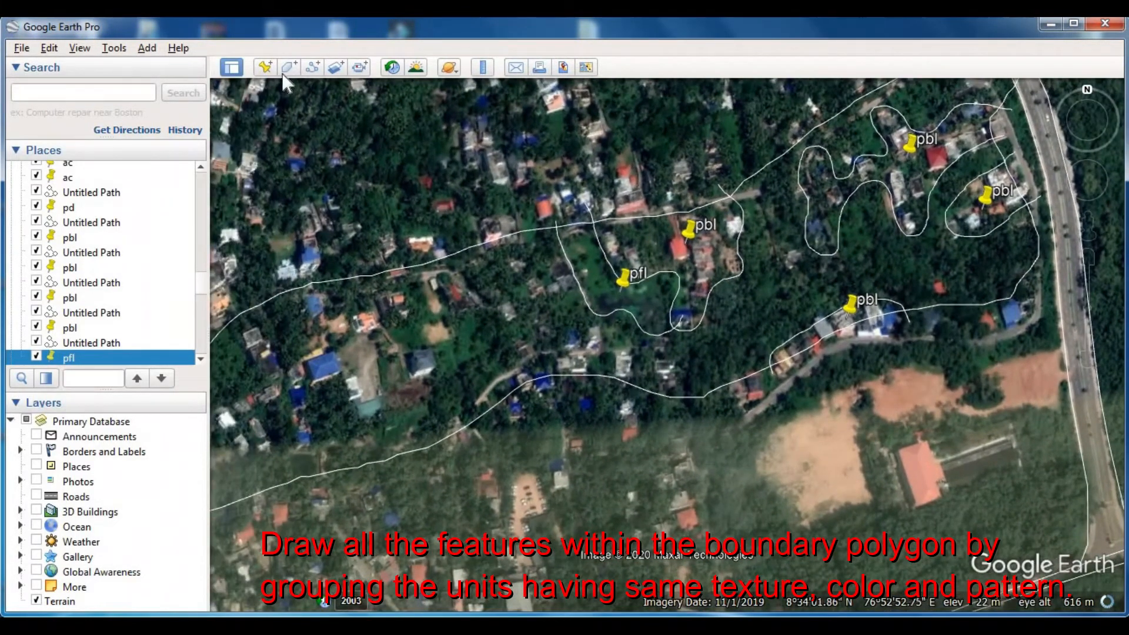
click(288, 67)
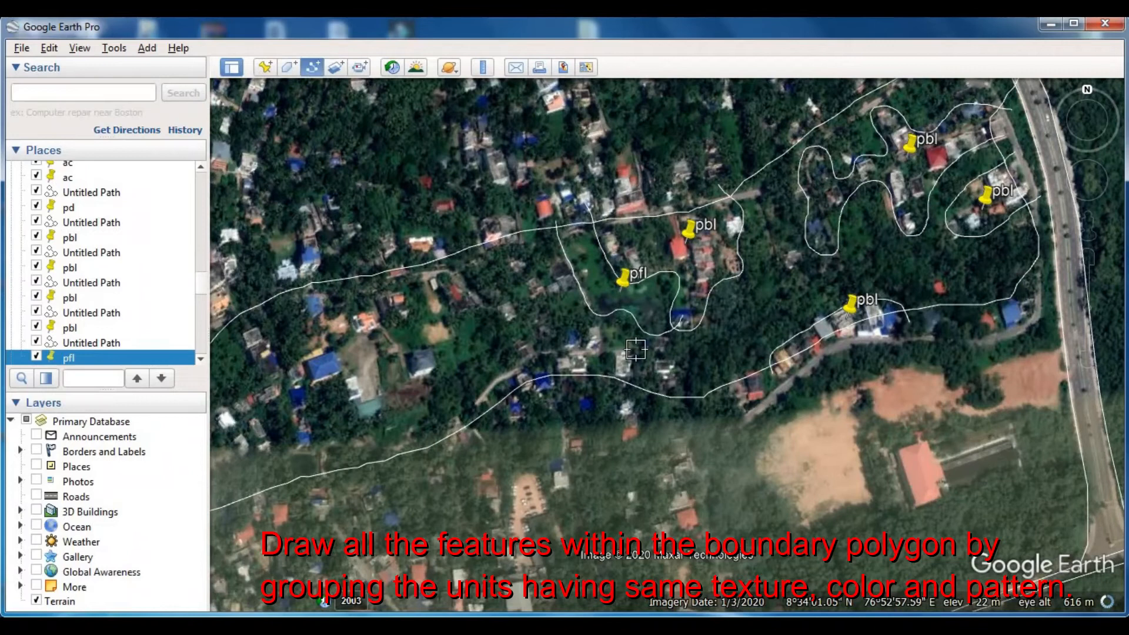
drag(675, 413, 673, 355)
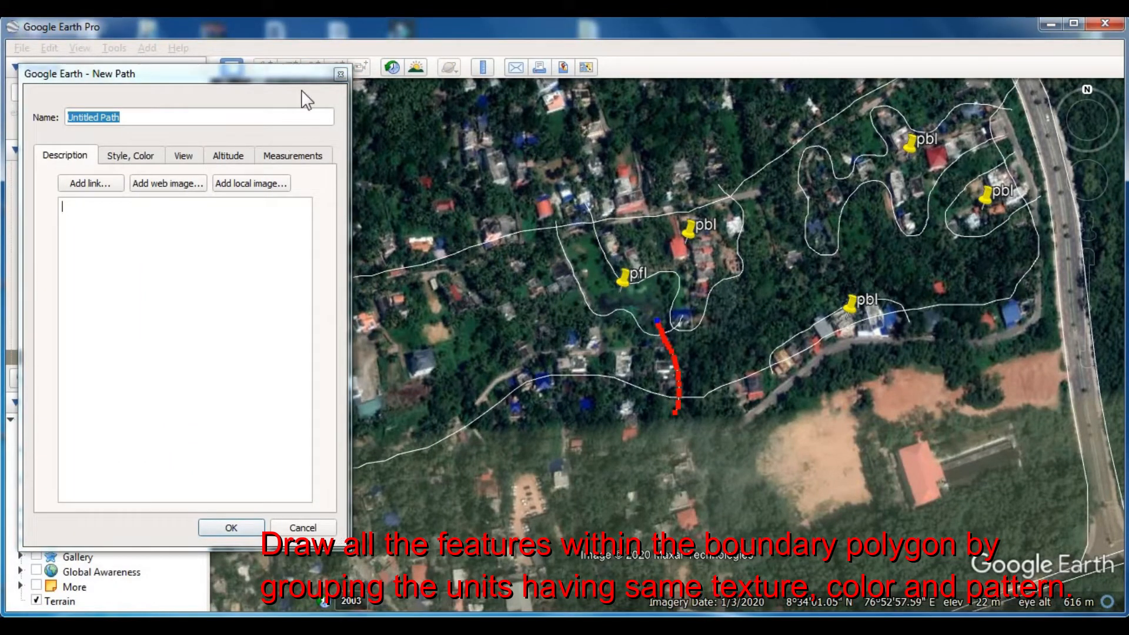
key(Return)
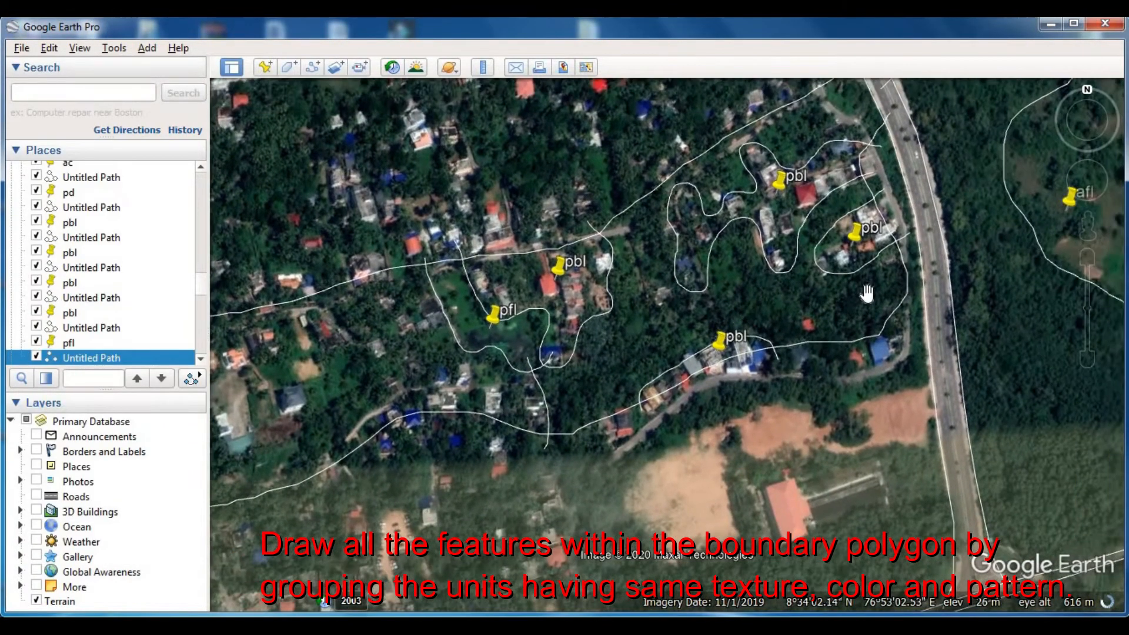
- Label the tree-covered area between the western and southern pbl clusters with a placemark named pcp
drag(735, 332, 663, 397)
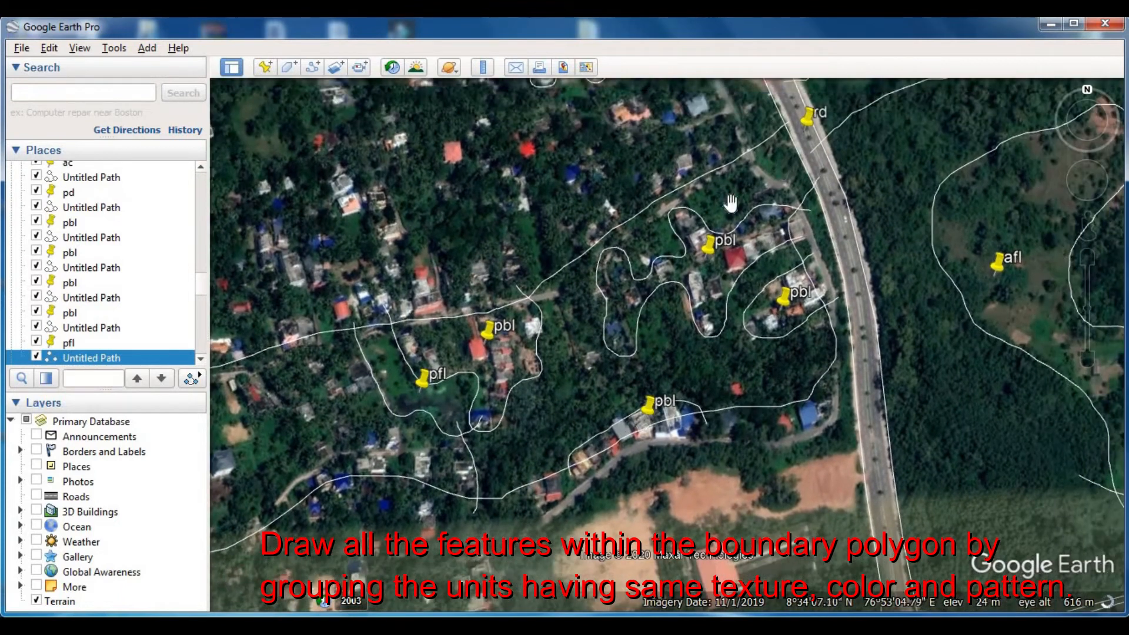
click(265, 66)
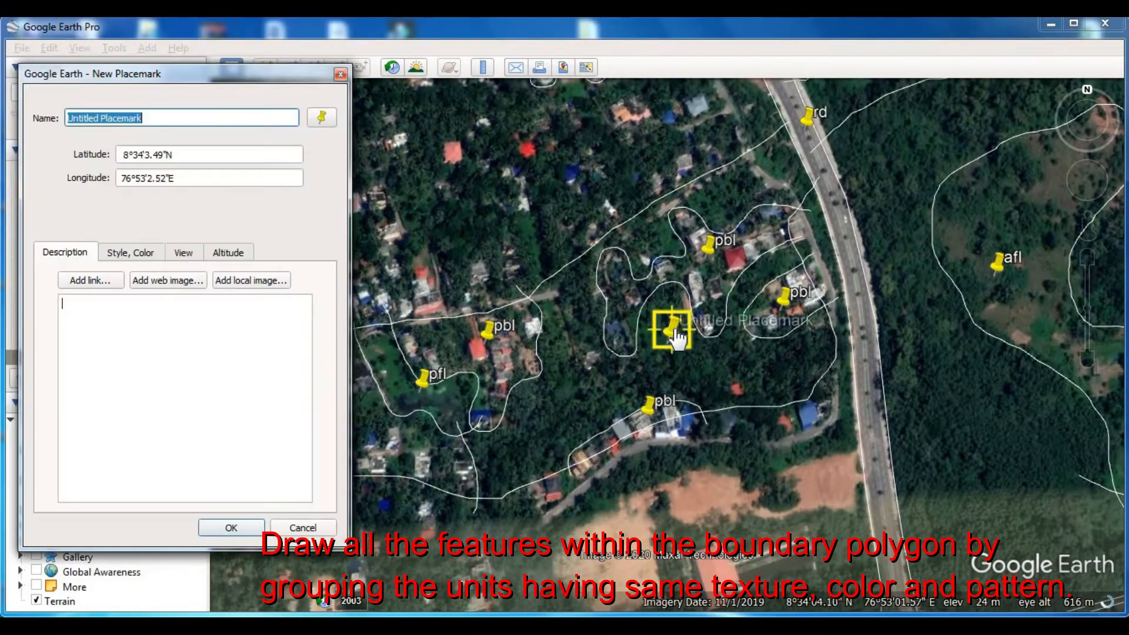
click(563, 403)
click(278, 72)
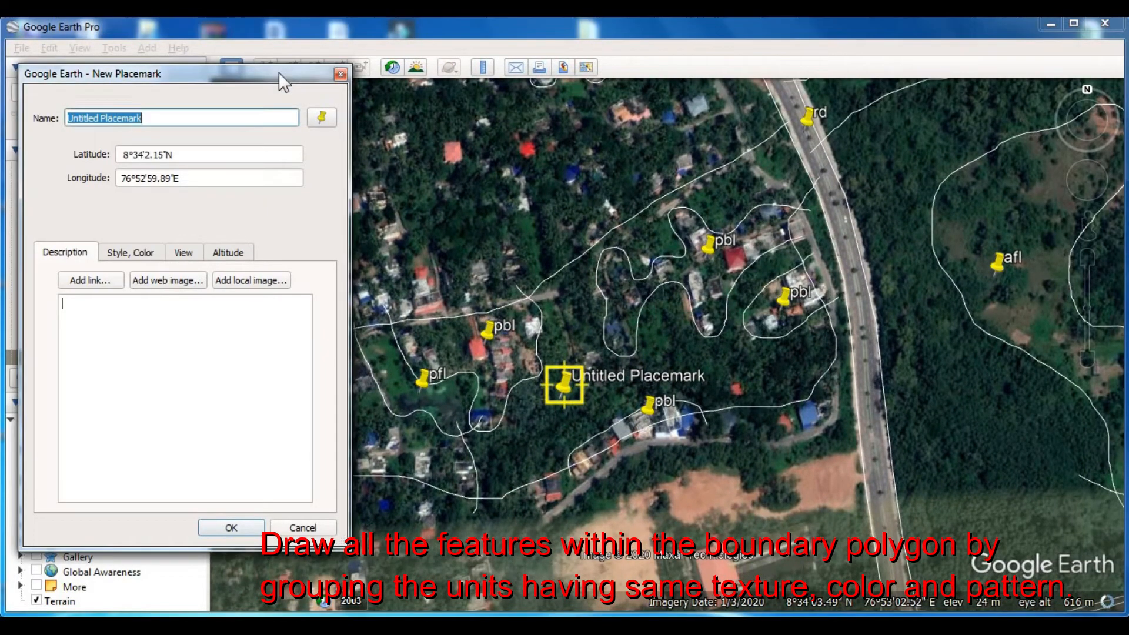
text(pcp)
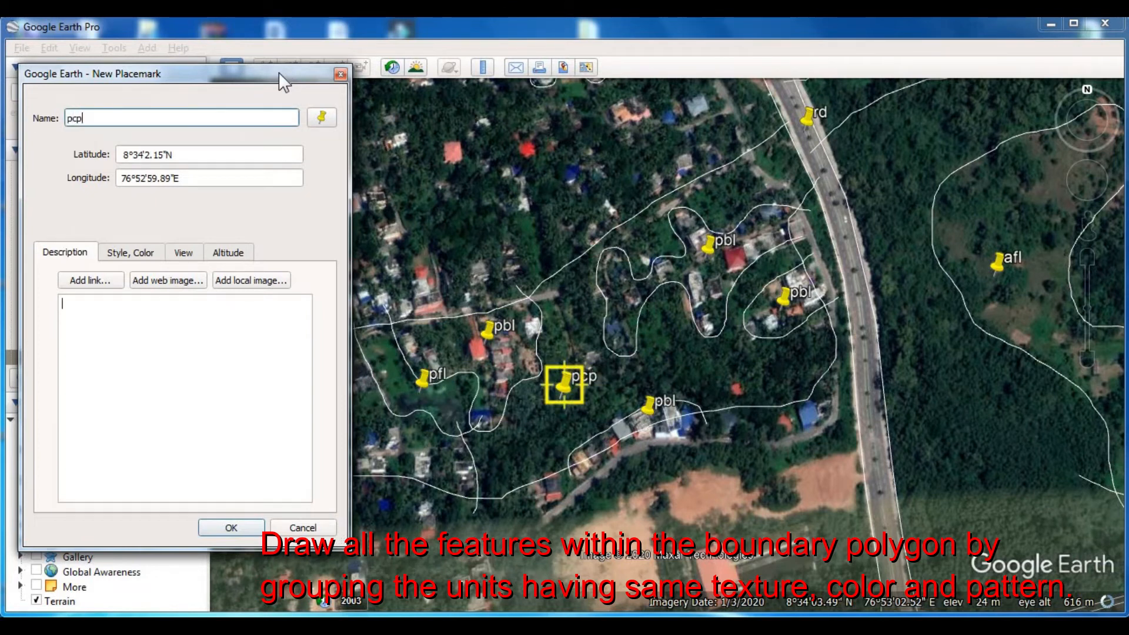
key(Return)
- Review the traced lines and placemarks across the whole area and select the Landuse folder that holds them
drag(631, 321, 685, 295)
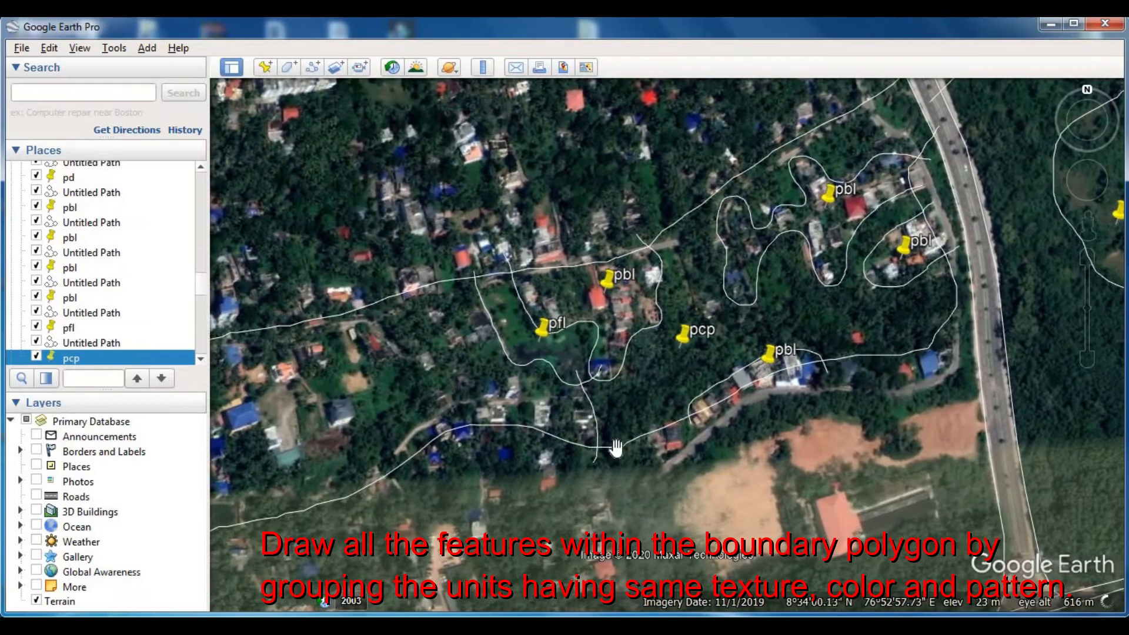
drag(718, 390, 847, 306)
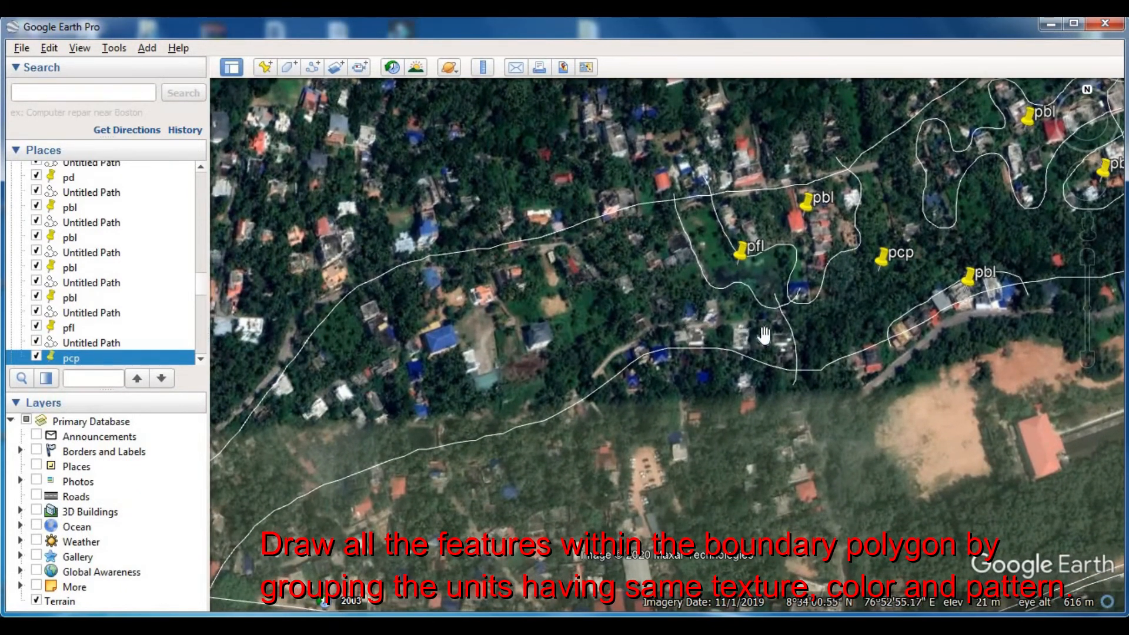
drag(771, 334, 838, 302)
drag(621, 359, 755, 275)
scroll(606, 285, down, 5)
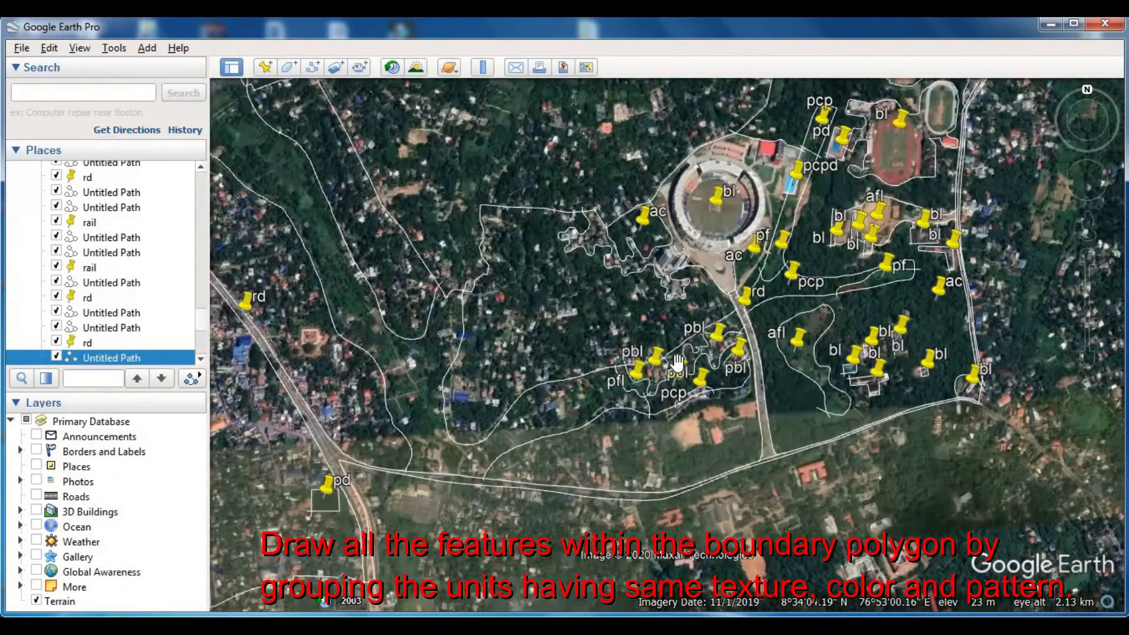
drag(655, 406, 552, 498)
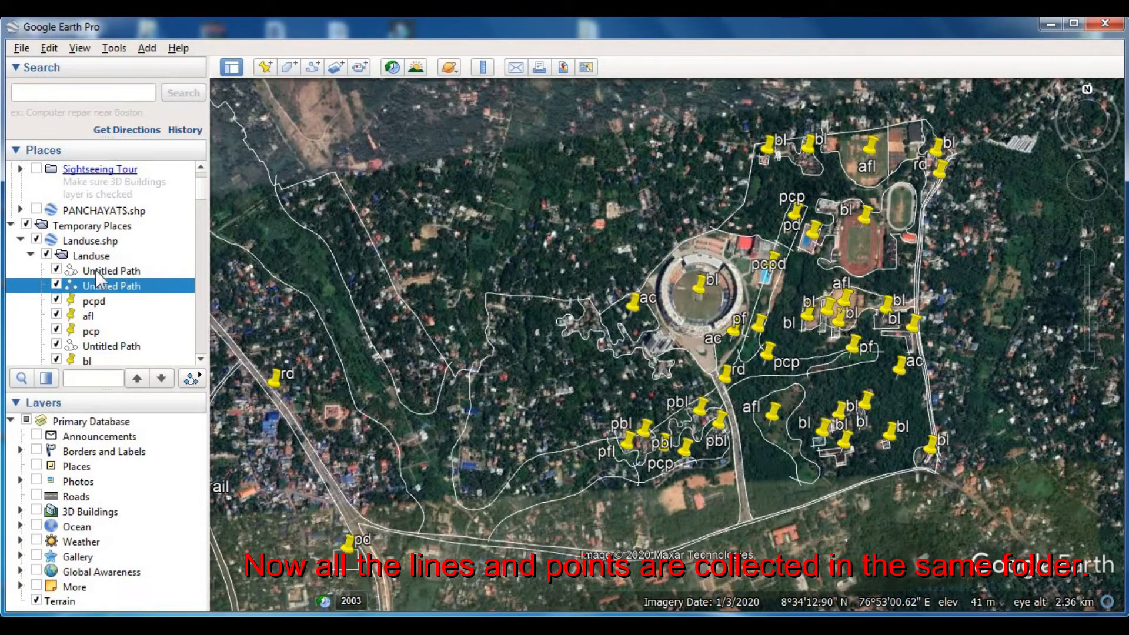
click(106, 257)
- Select the PANCHAYATS folder, then trace and save a path around the built-up cluster east of the main road, south of the square red-roofed building
drag(203, 209, 213, 183)
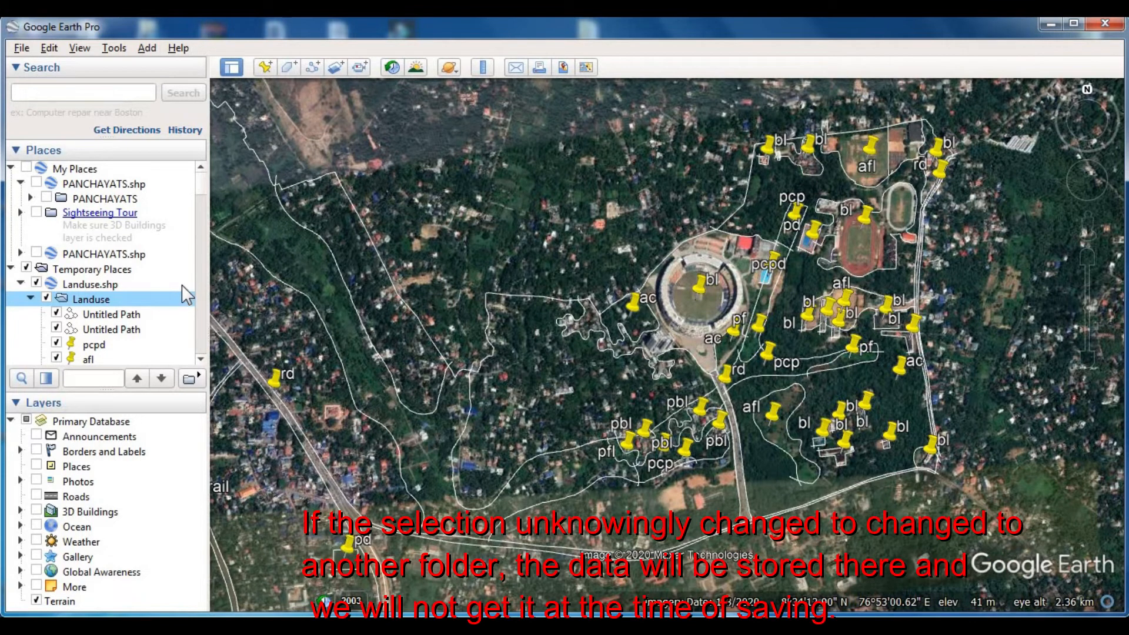
click(115, 200)
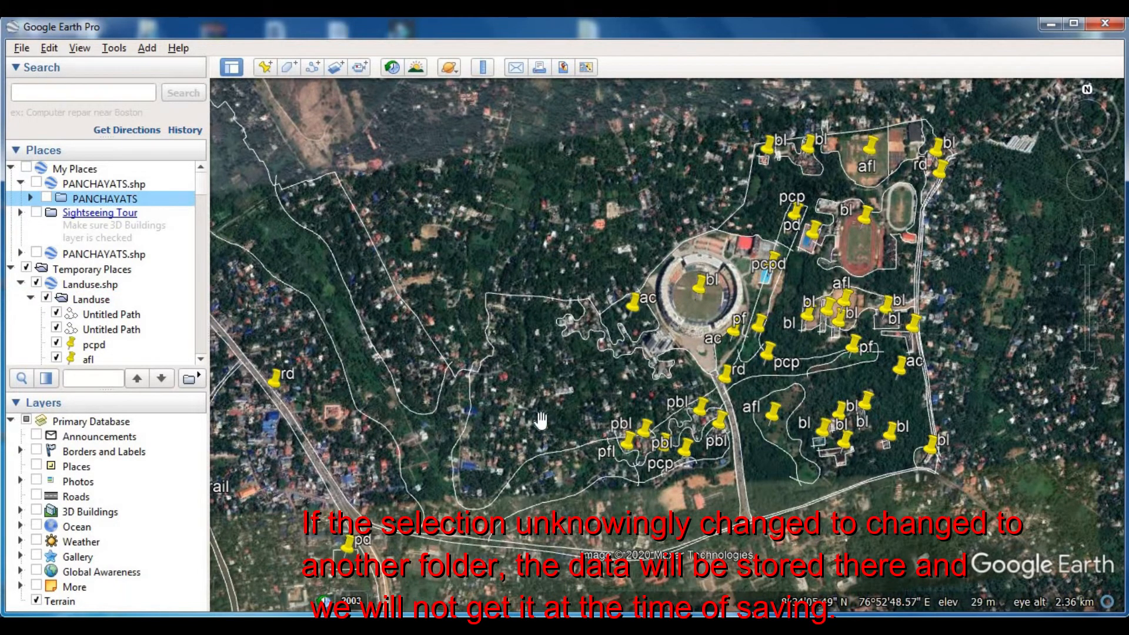
drag(334, 283, 560, 268)
scroll(588, 487, up, 3)
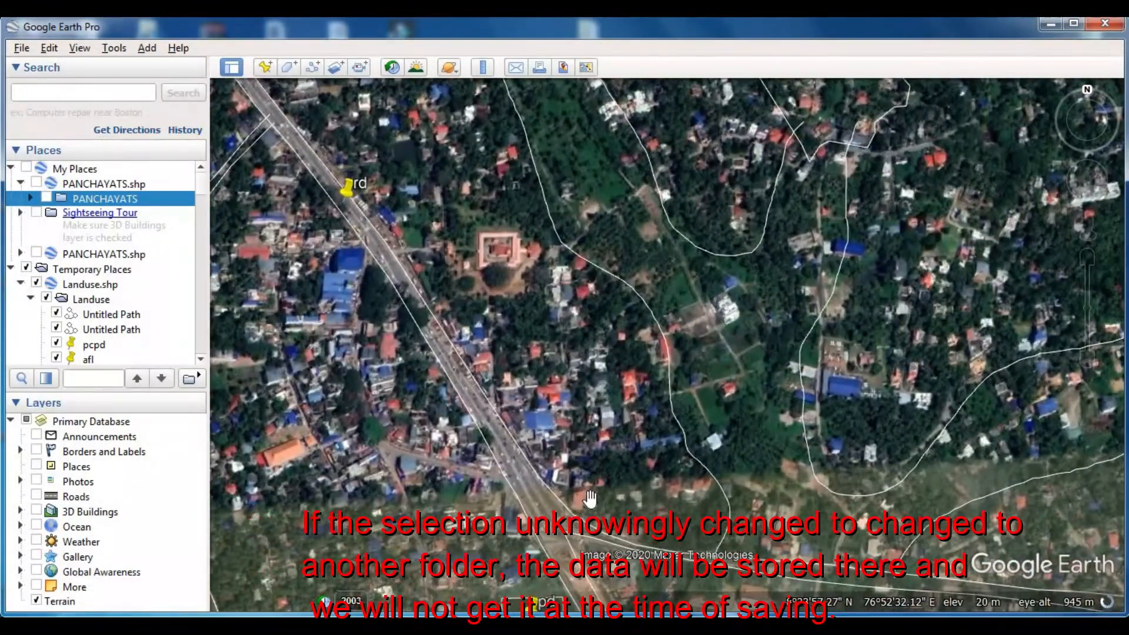
click(313, 68)
mouse_move(551, 496)
mouse_down()
mouse_move(649, 423)
mouse_move(624, 371)
mouse_up()
mouse_move(603, 325)
mouse_down()
mouse_move(566, 269)
mouse_move(521, 382)
mouse_move(485, 326)
mouse_move(438, 324)
mouse_up()
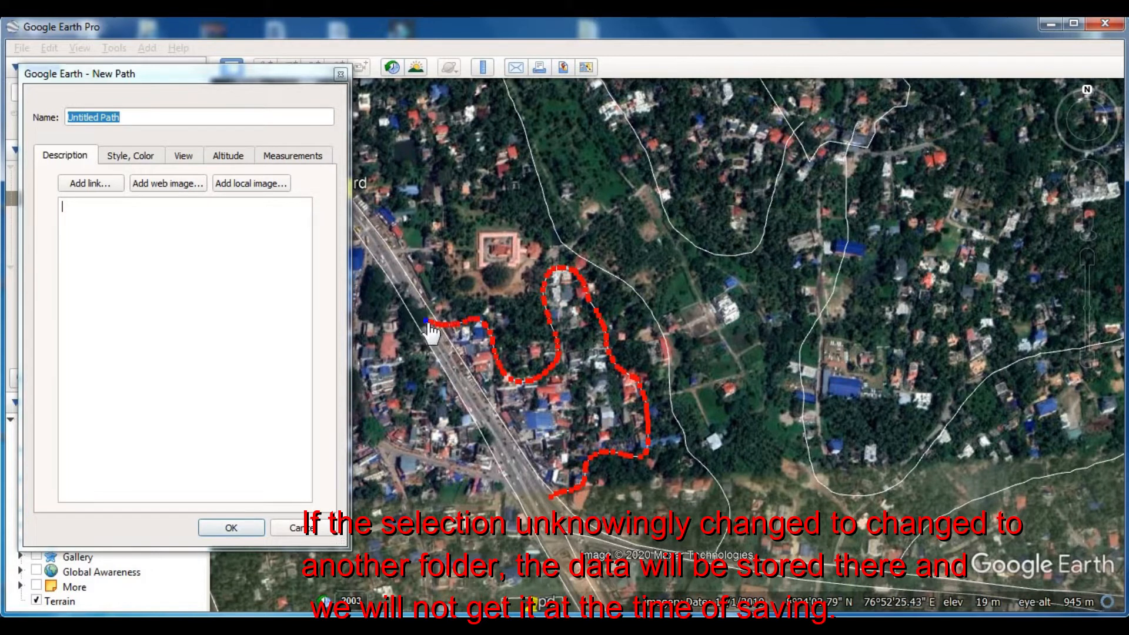
click(235, 527)
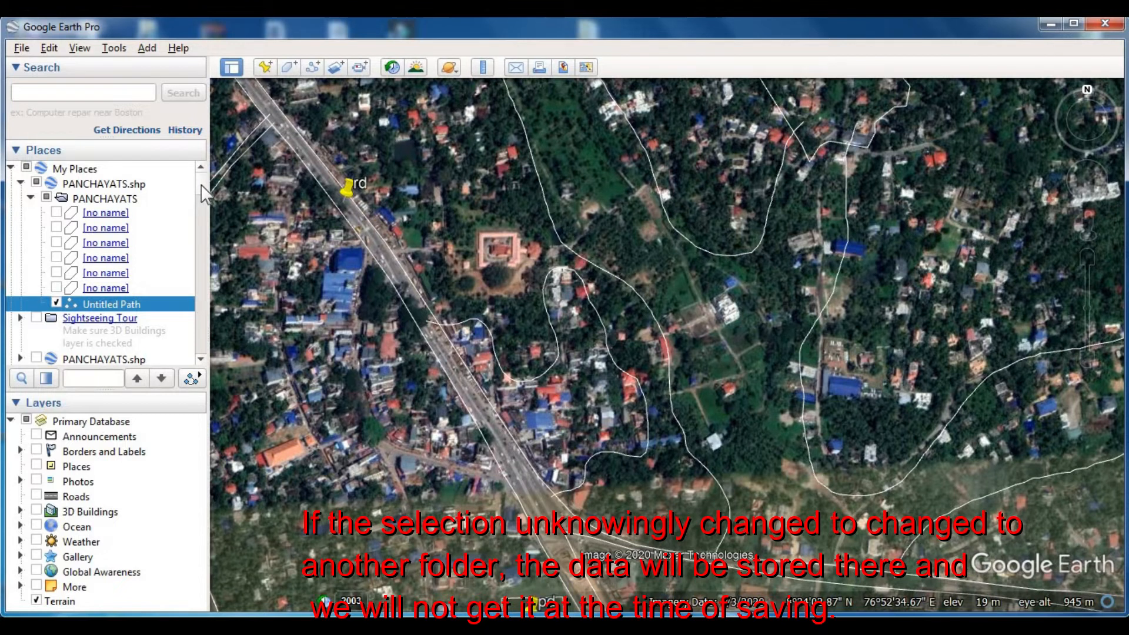
- Hide the Landuse folder and check which folder the newly drawn path is stored in
drag(202, 194, 201, 203)
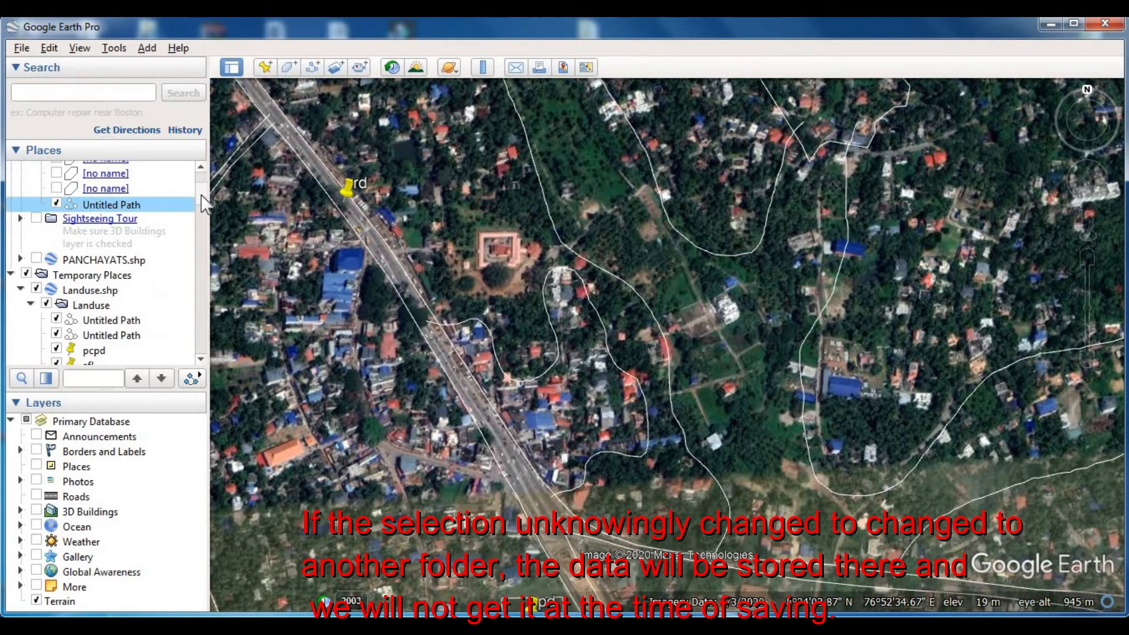
scroll(202, 203, down, 2)
scroll(202, 203, up, 3)
scroll(205, 200, down, 2)
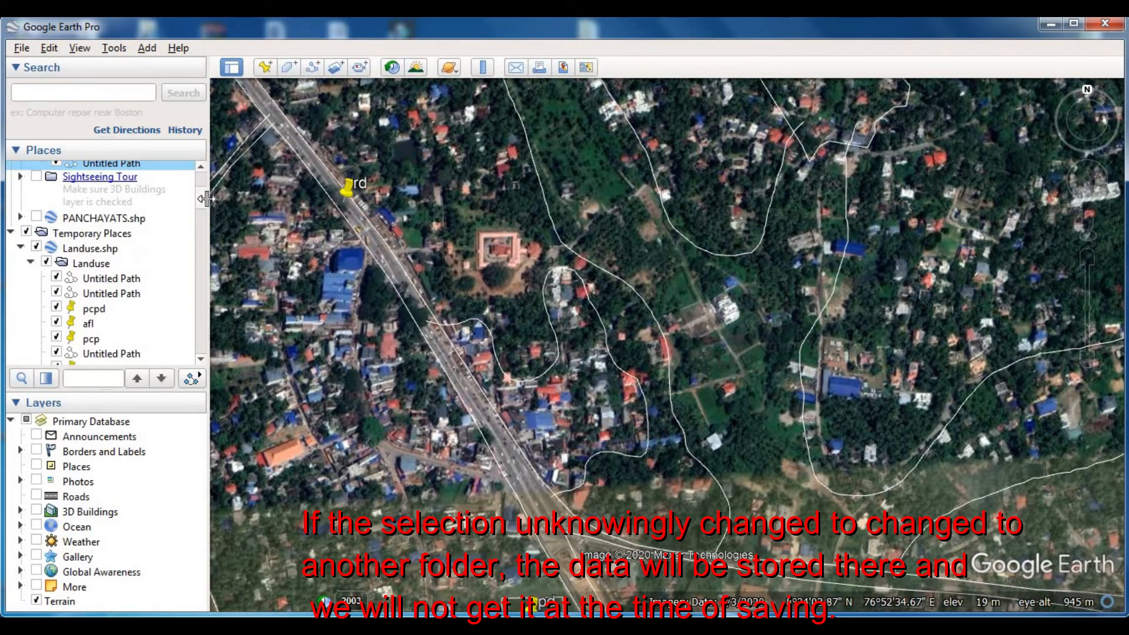
click(49, 263)
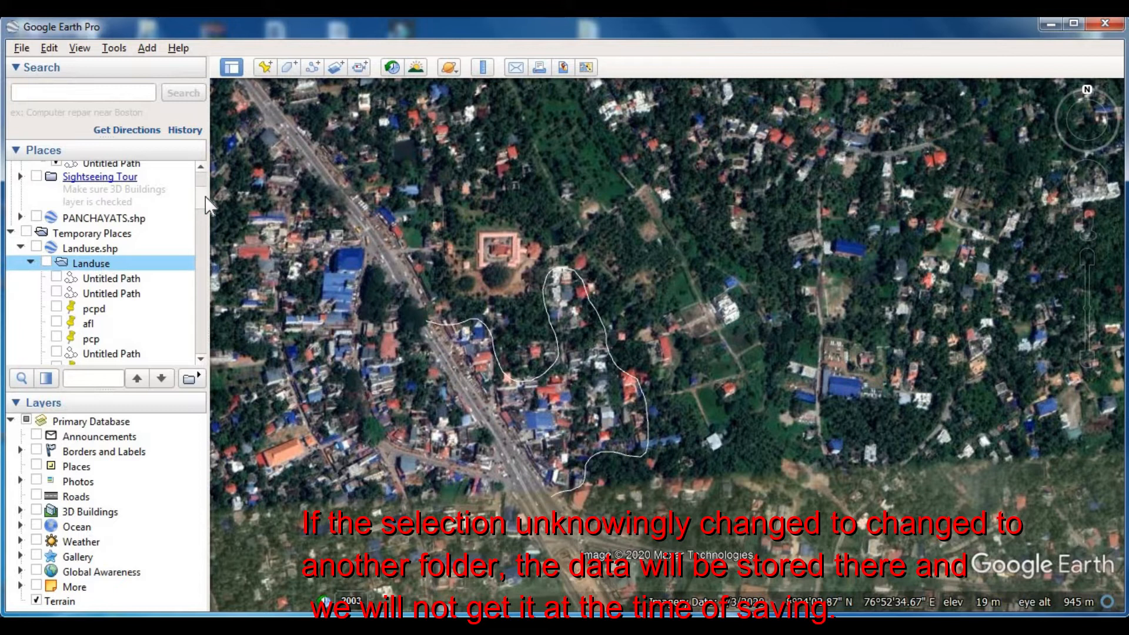
scroll(203, 203, up, 3)
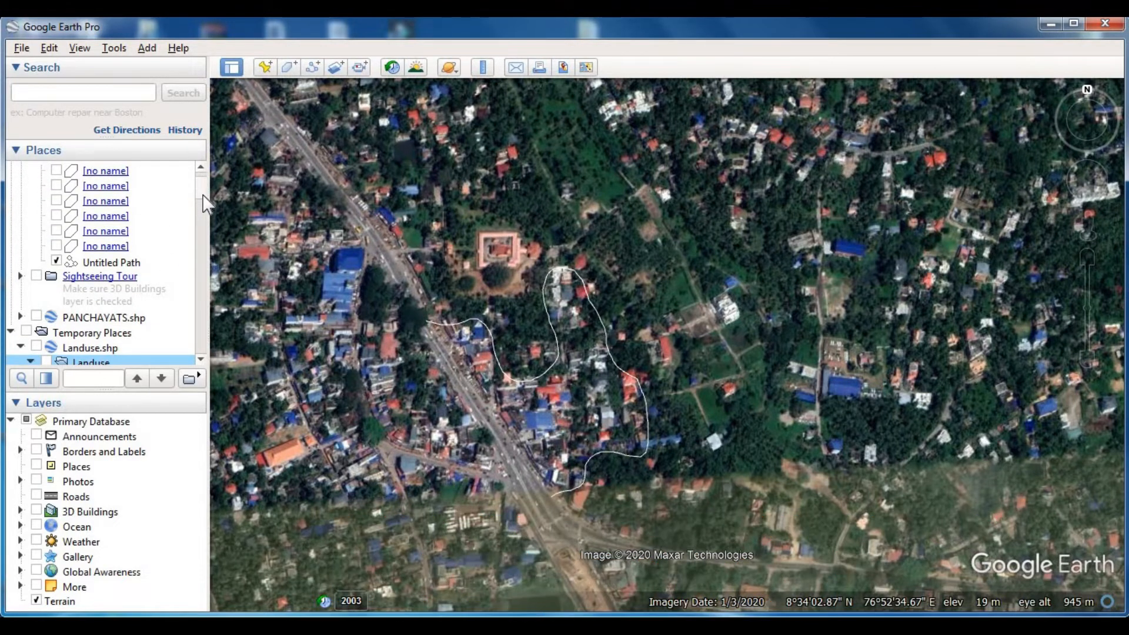
- Move the new path from the PANCHAYATS folder into the Landuse folder and show the Landuse folder again
scroll(205, 203, down, 2)
drag(126, 199, 106, 302)
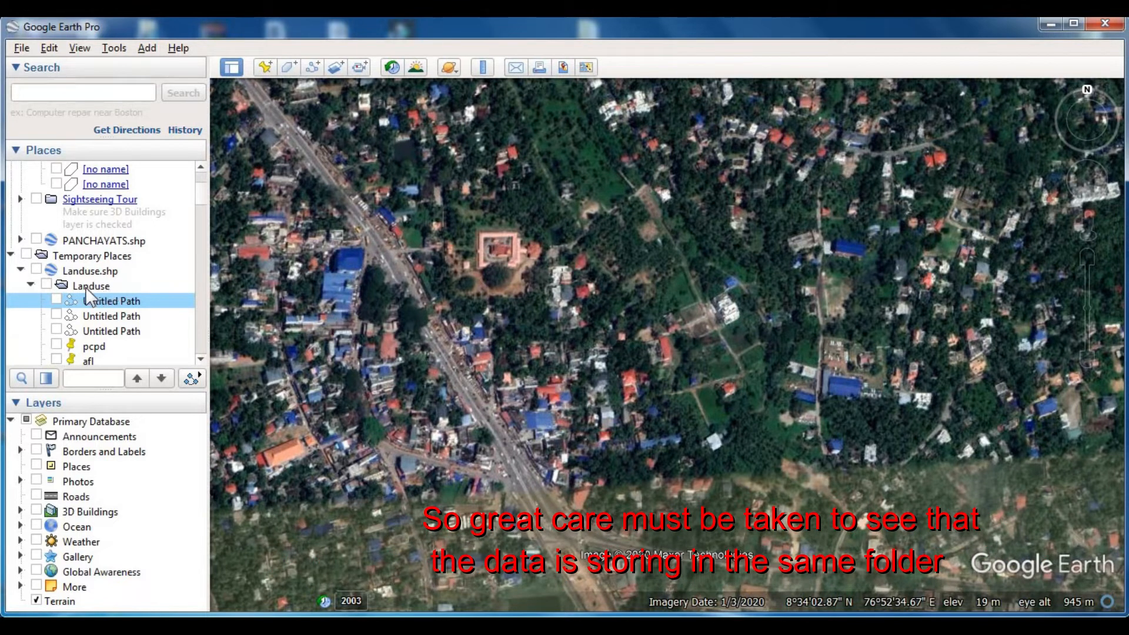
click(46, 286)
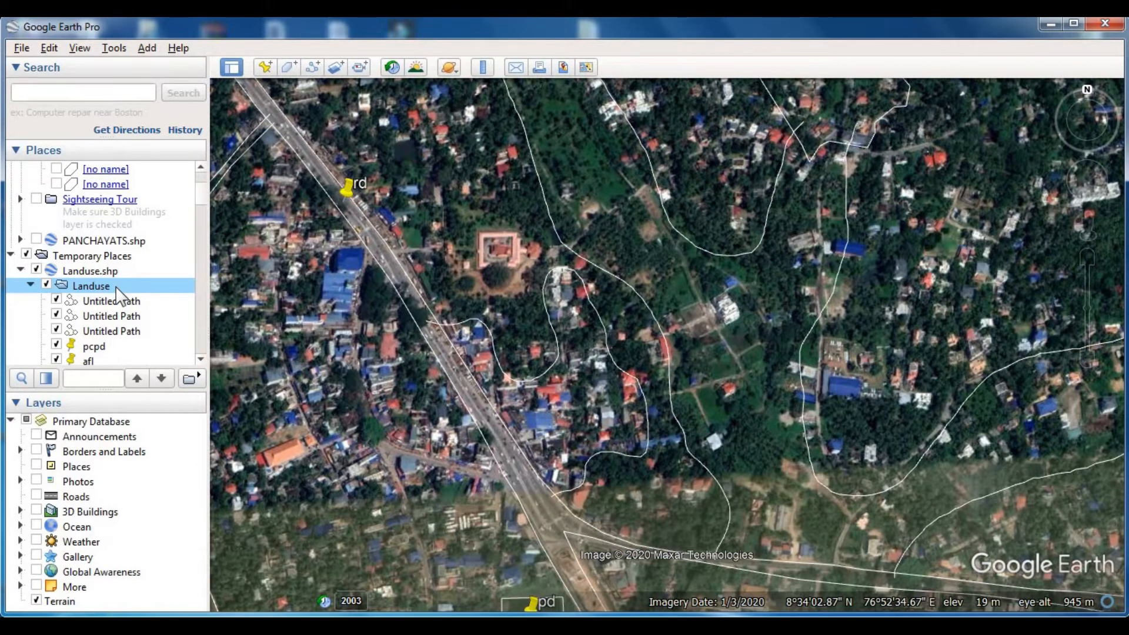
- Label the newly traced built-up cluster east of the main road with a placemark named bl
drag(453, 364, 568, 291)
click(266, 67)
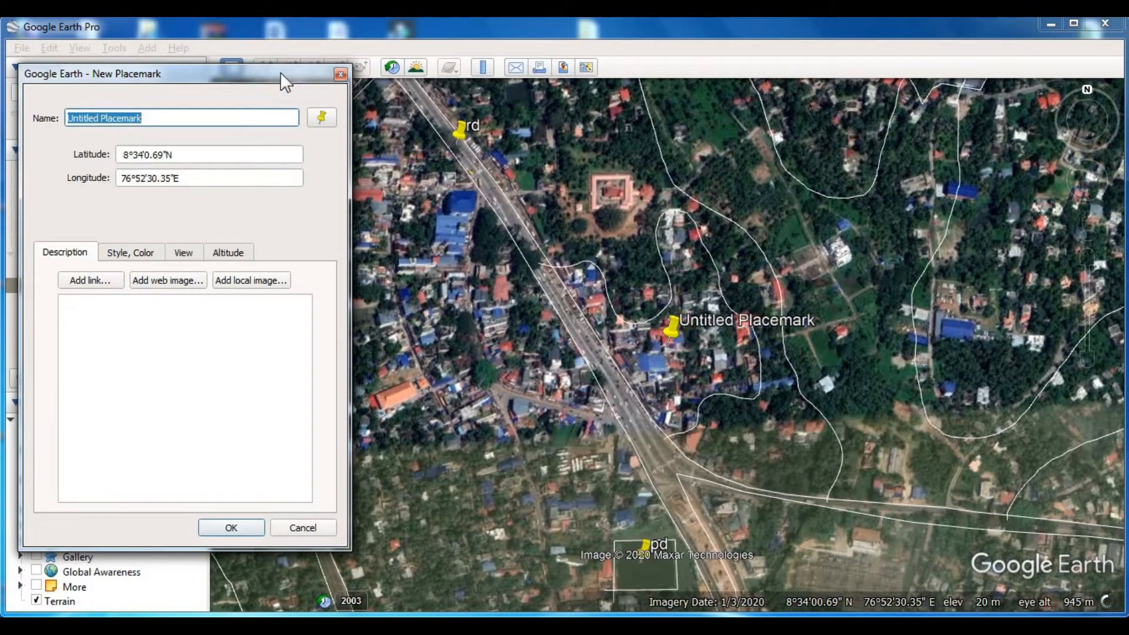
text(bl)
key(Return)
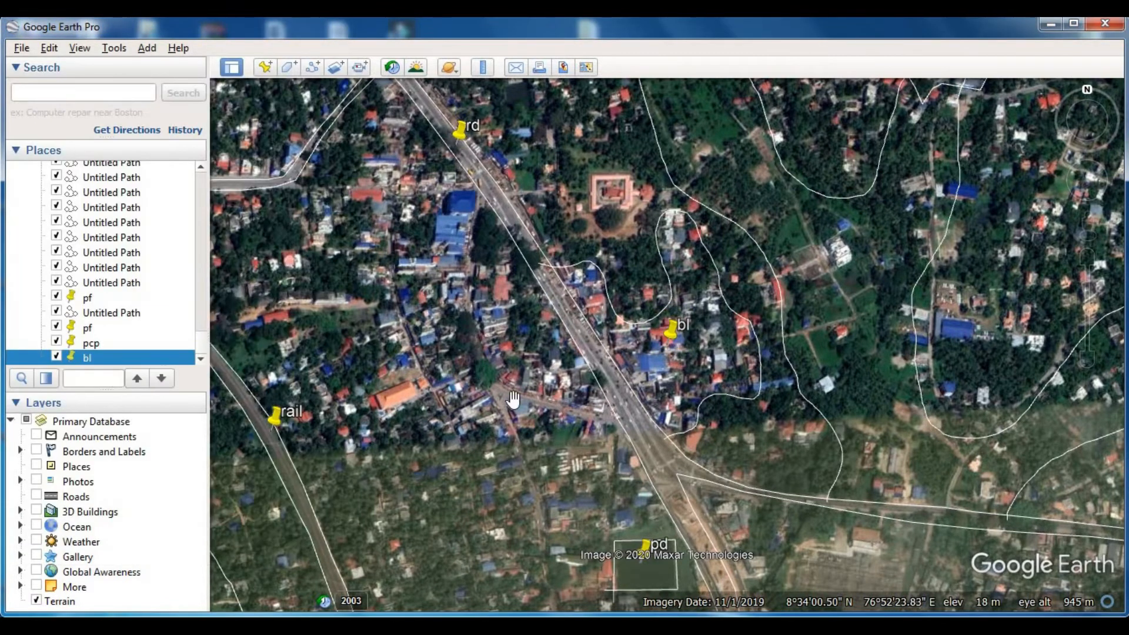
- Trace and save a path from the main road junction west around the orange-roofed building and north to the bend of the side road
drag(523, 412, 600, 406)
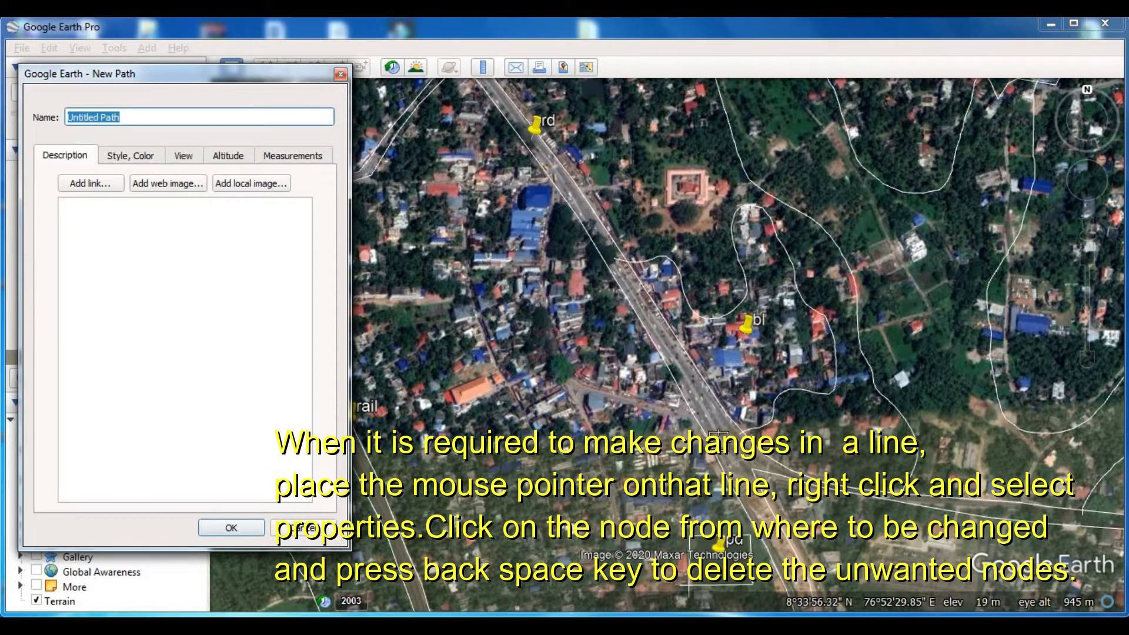
mouse_move(717, 436)
mouse_down()
mouse_move(498, 376)
mouse_move(423, 418)
mouse_move(374, 369)
mouse_move(424, 376)
mouse_move(438, 288)
mouse_move(427, 218)
mouse_move(415, 252)
mouse_move(376, 202)
mouse_move(370, 164)
mouse_up()
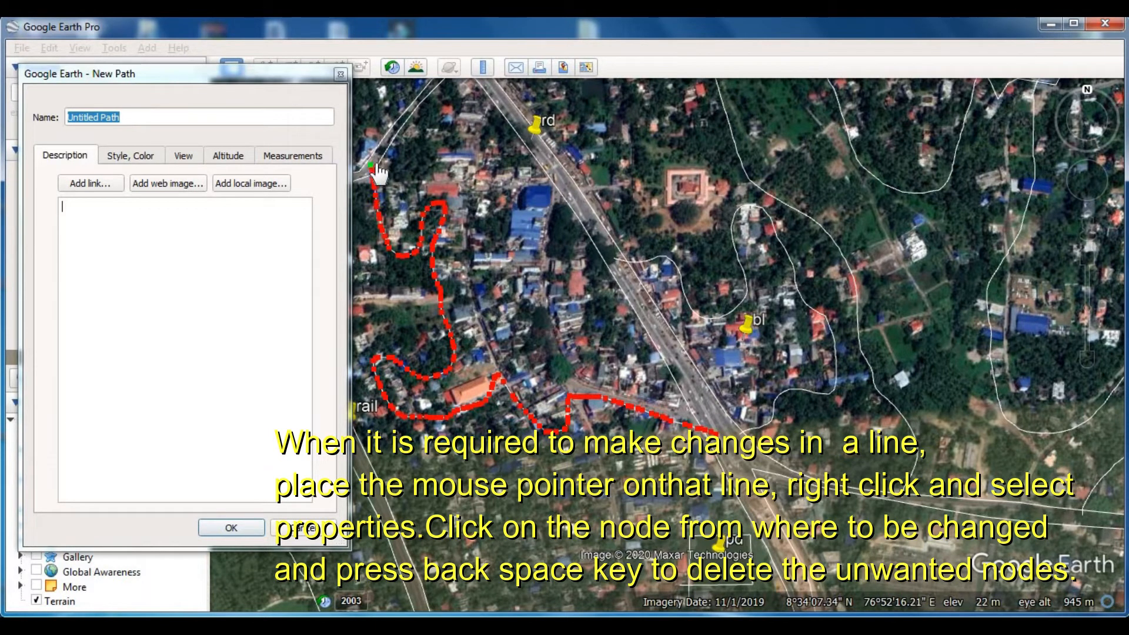
key(Return)
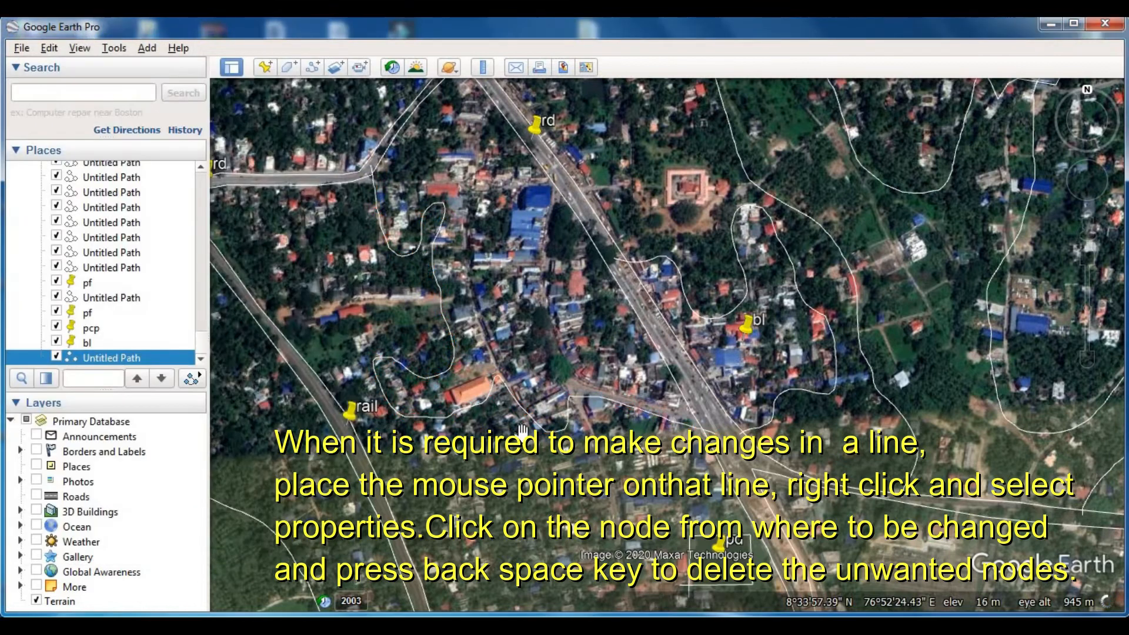
- Open the properties of the path around the orange-roofed building and delete its unwanted nodes southeast of that building
scroll(504, 413, up, 3)
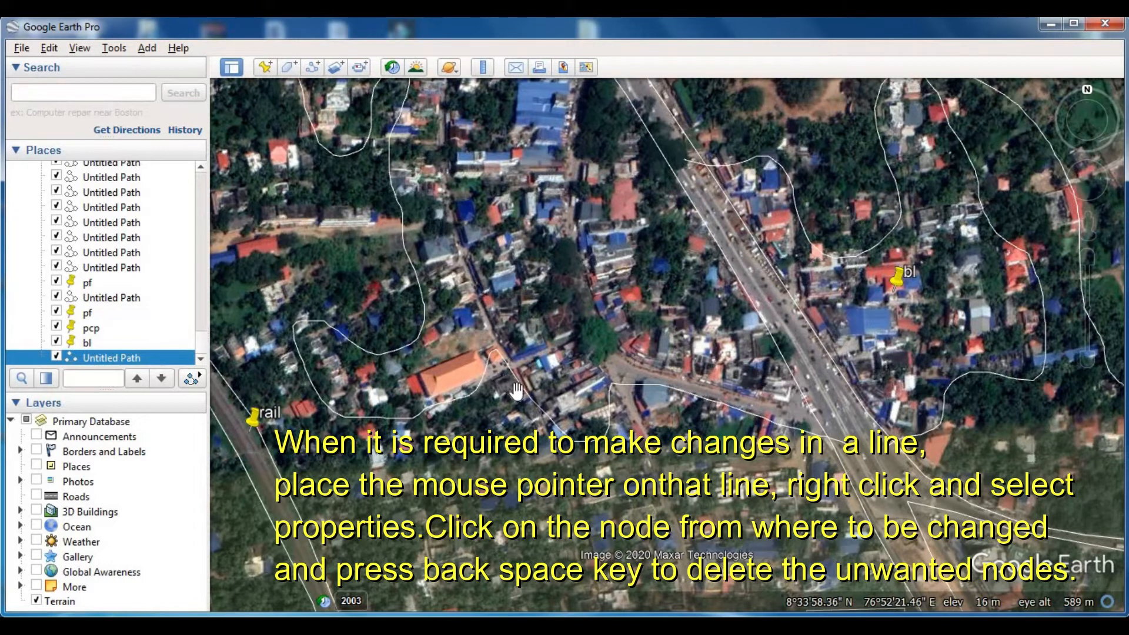
drag(530, 391, 539, 393)
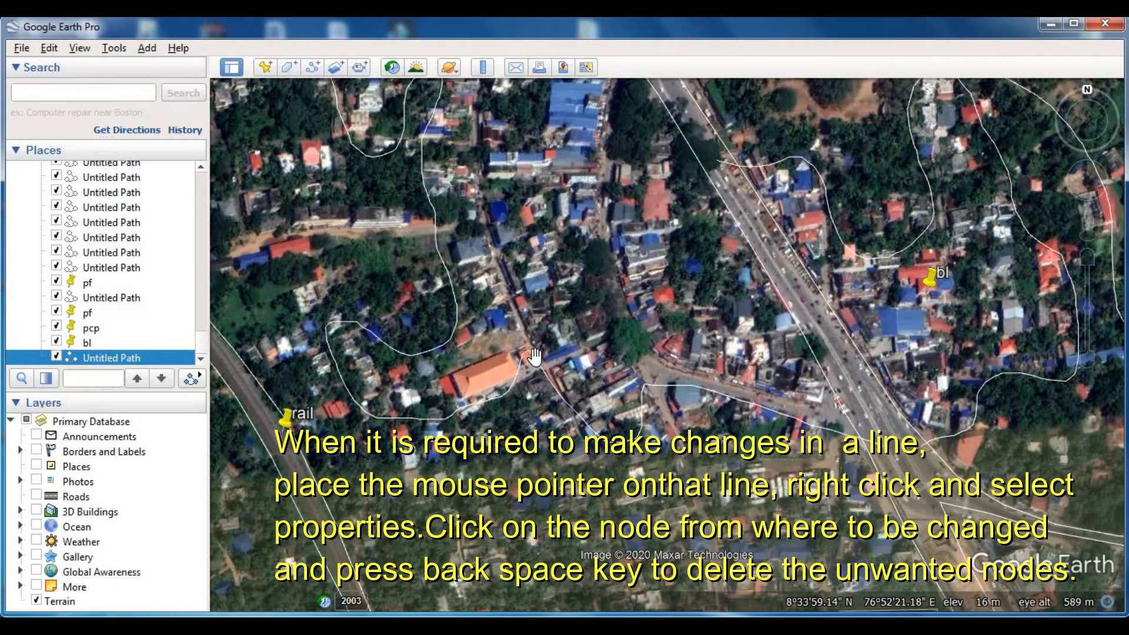
right_click(536, 365)
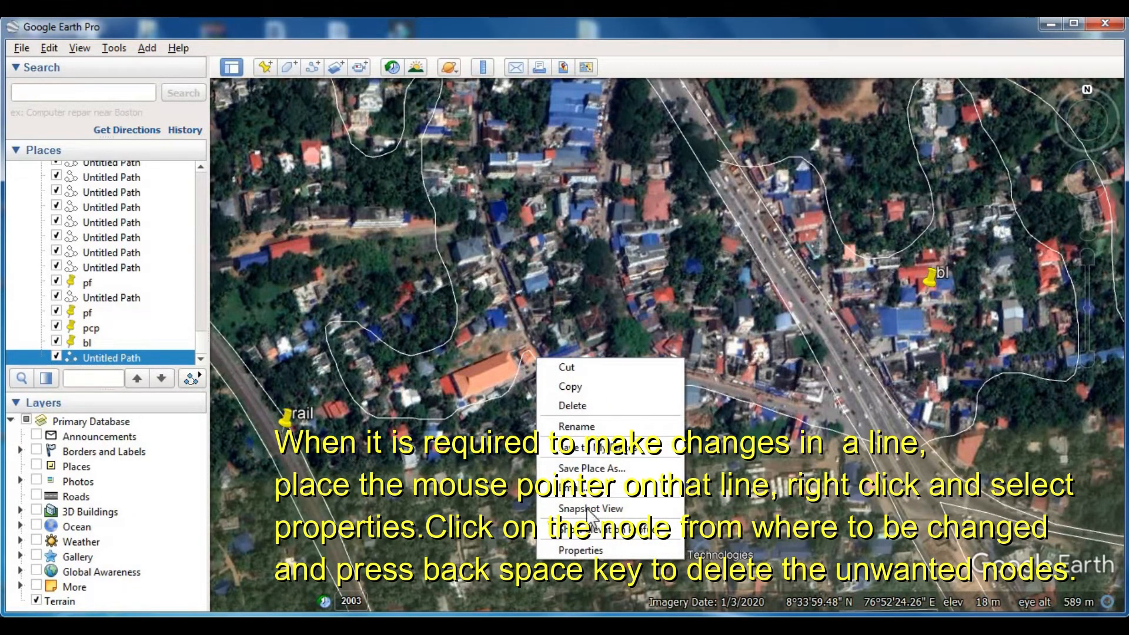
click(580, 550)
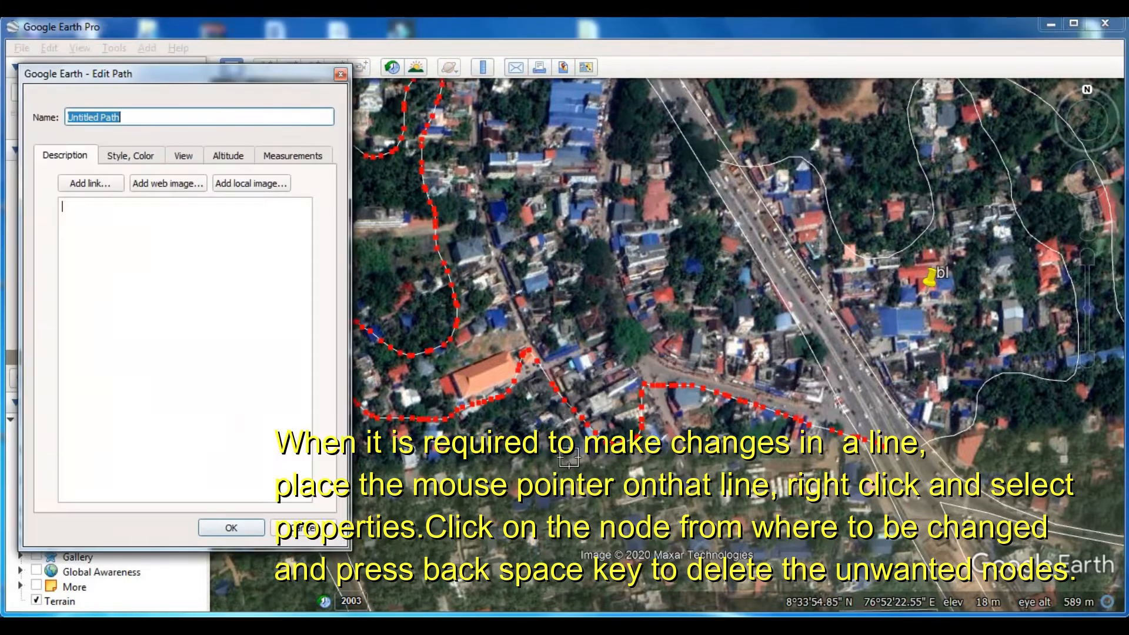
click(565, 404)
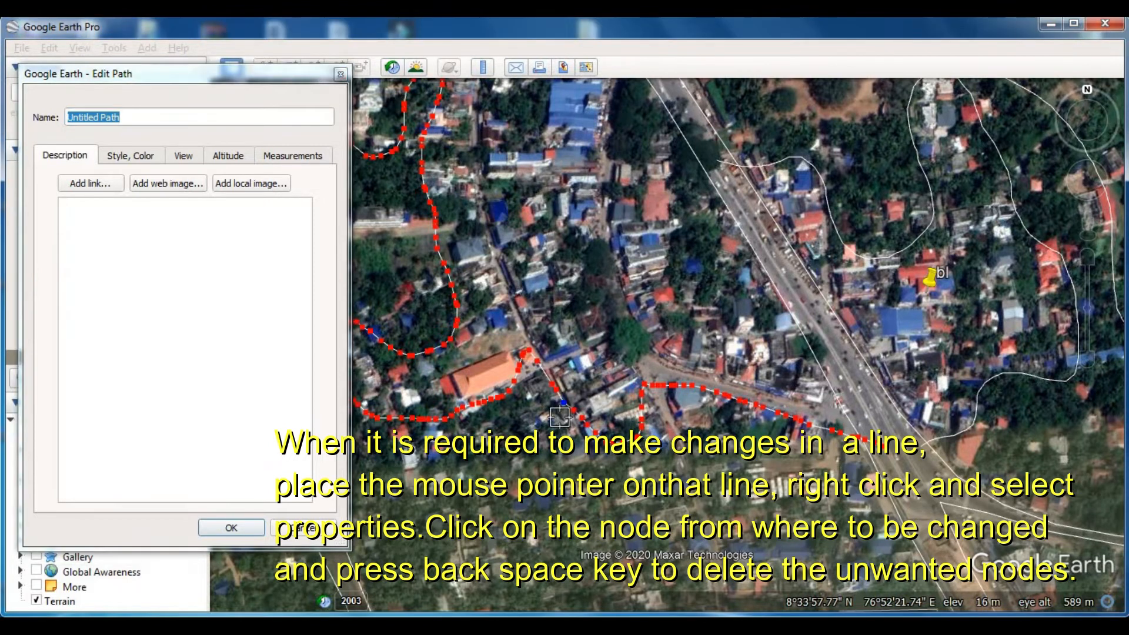
key(BackSpace)
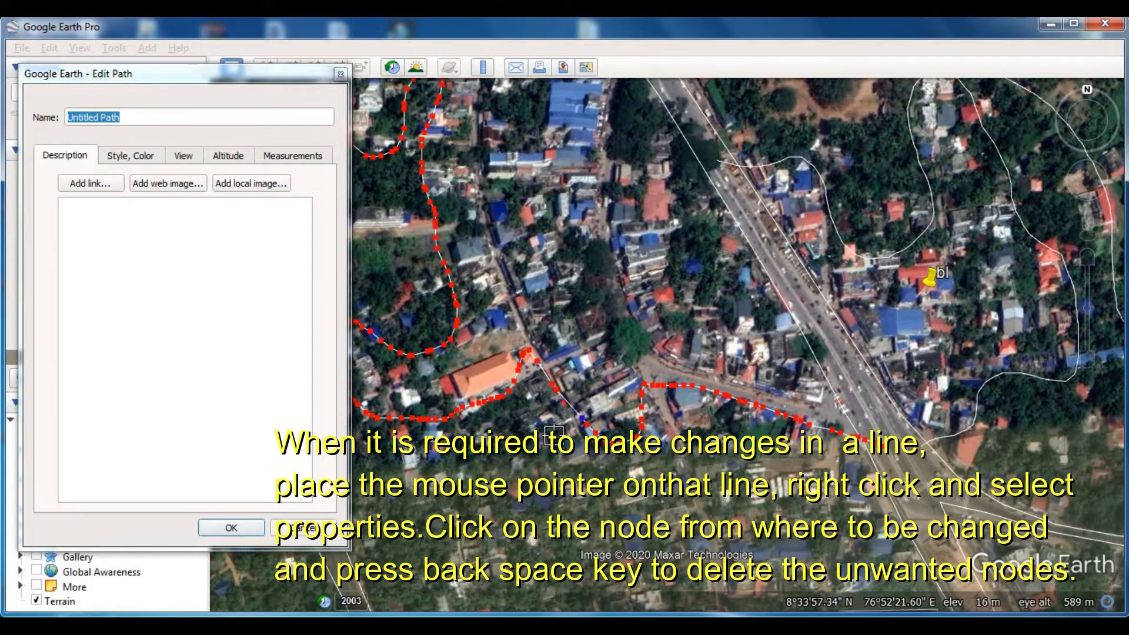
key(BackSpace)
key(BackSpace)
key(BackSpace)
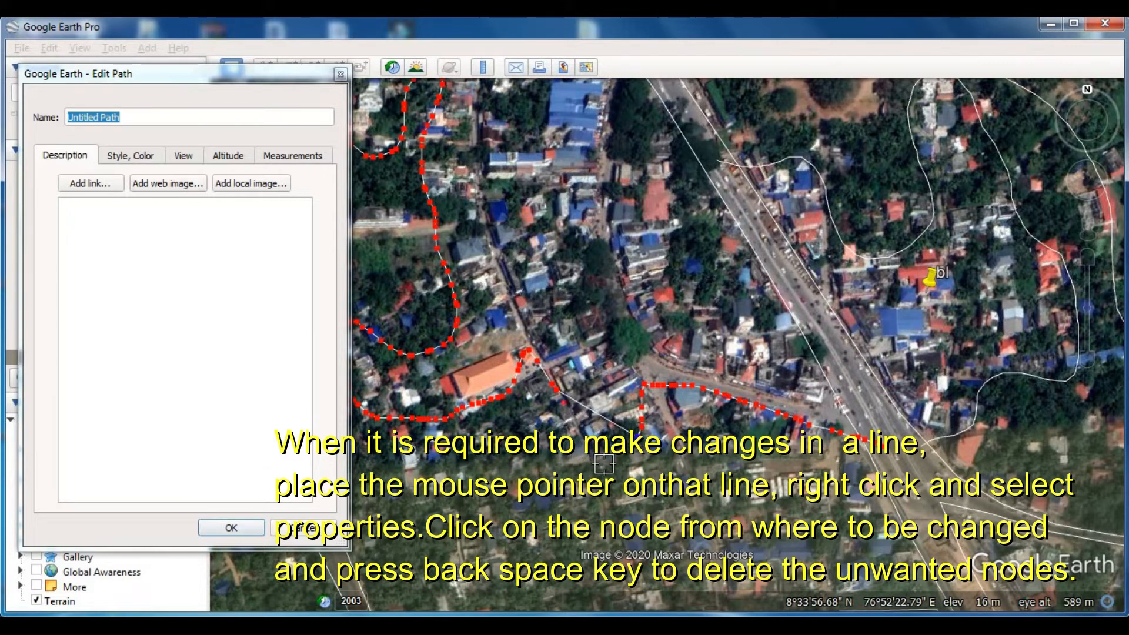
key(BackSpace)
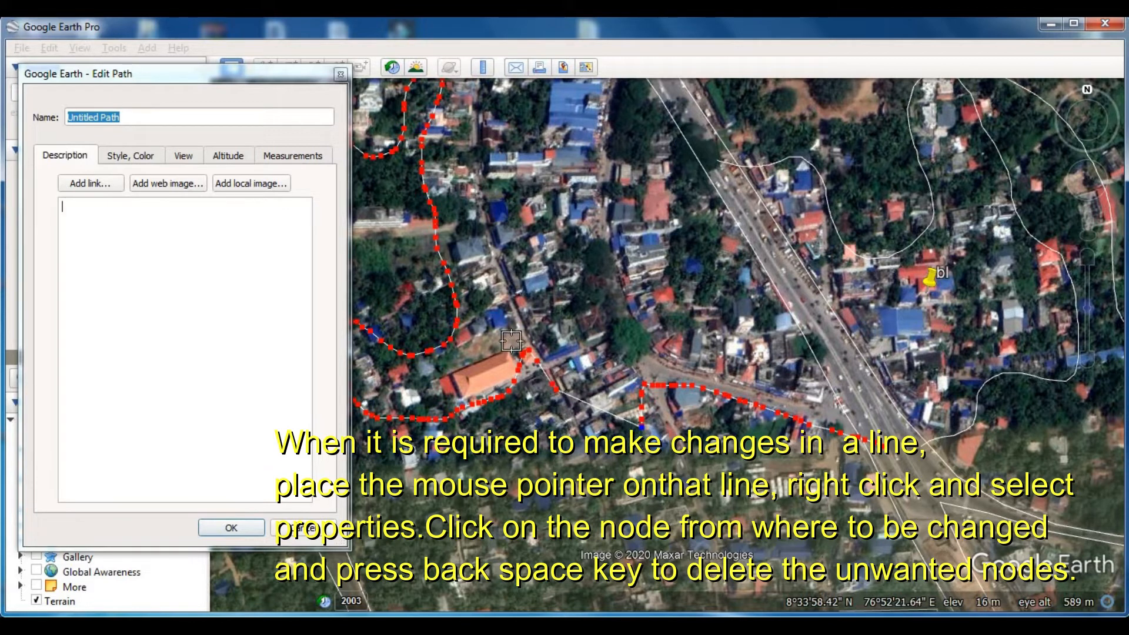
- Delete the path's remaining unwanted nodes between the south side of the orange-roofed building and the side road near the main road
click(478, 407)
key(BackSpace)
key(BackSpace)
key(BackSpace)
key(BackSpace)
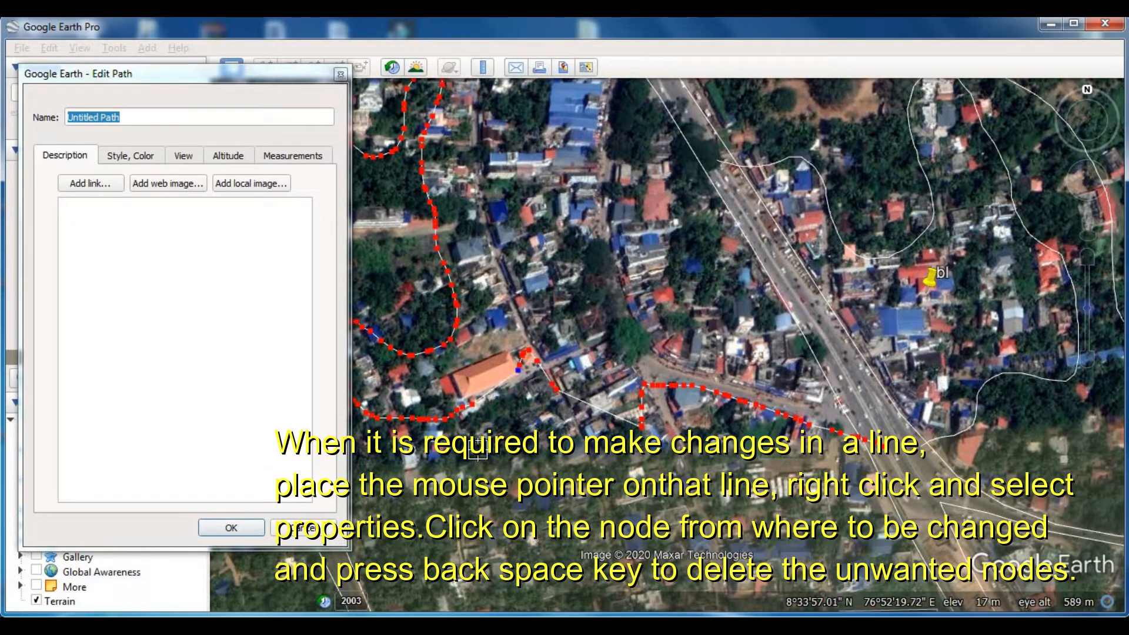
key(BackSpace)
key(BackSpace)
key(BackSpace)
key(BackSpace)
key(BackSpace)
key(BackSpace)
key(BackSpace)
key(BackSpace)
key(BackSpace)
key(BackSpace)
key(BackSpace)
key(BackSpace)
key(BackSpace)
key(BackSpace)
key(BackSpace)
key(BackSpace)
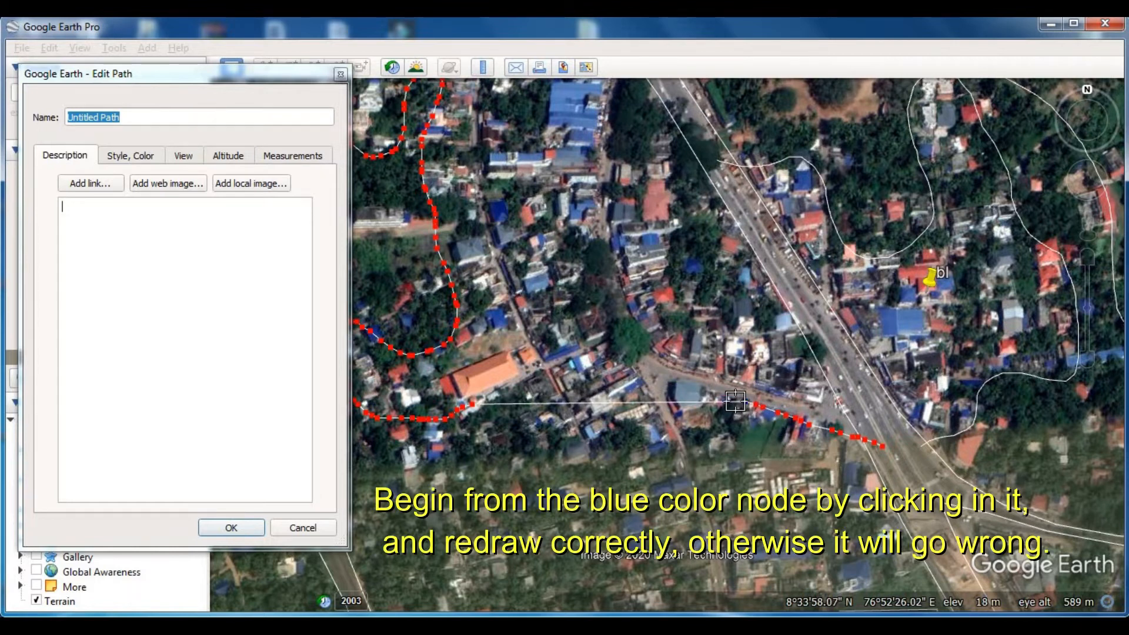
- Extend the path from its end node near the main road junction southwest past the grey building to the side road
mouse_move(735, 403)
mouse_down()
mouse_move(719, 397)
mouse_move(680, 419)
mouse_move(673, 439)
mouse_up()
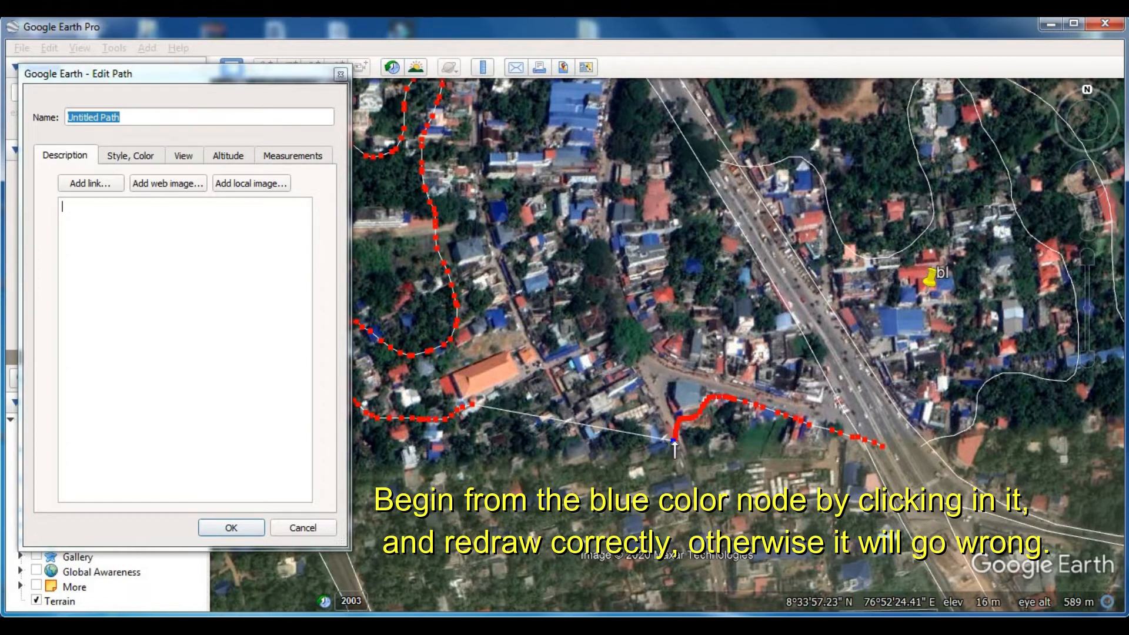
click(478, 404)
mouse_move(484, 403)
mouse_down()
mouse_move(542, 407)
mouse_move(536, 459)
mouse_move(619, 449)
mouse_up()
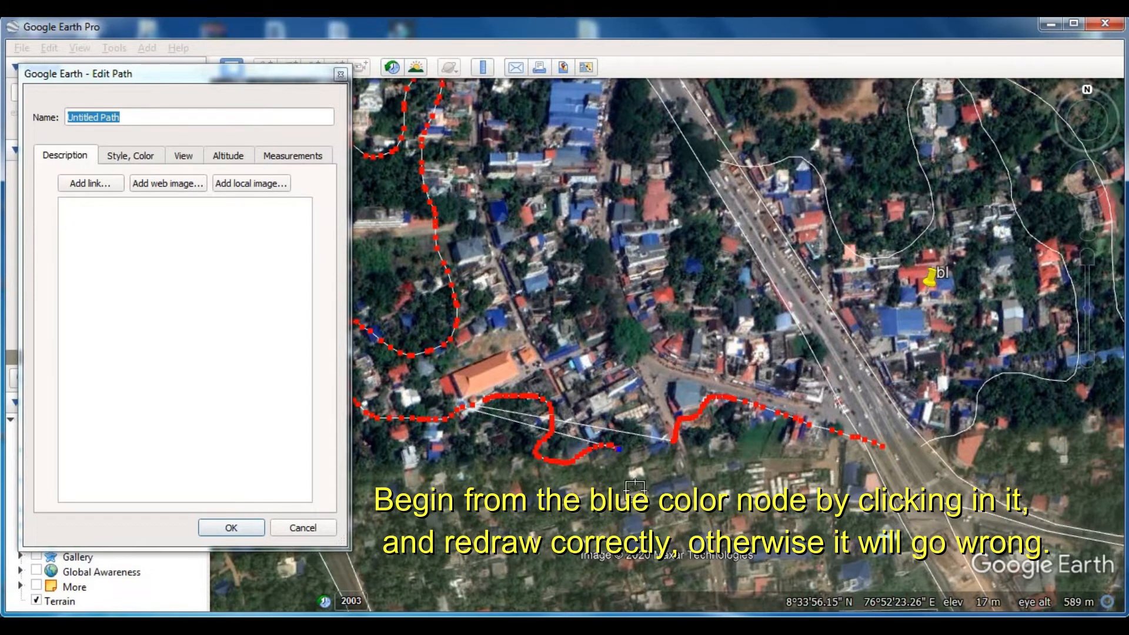
key(Delete)
key(Delete)
key(Delete)
key(Delete)
key(Delete)
key(Delete)
key(Delete)
key(Delete)
key(Delete)
key(Delete)
key(Delete)
key(Delete)
key(Delete)
key(Delete)
key(Delete)
key(Delete)
key(Delete)
key(Delete)
key(Delete)
key(Delete)
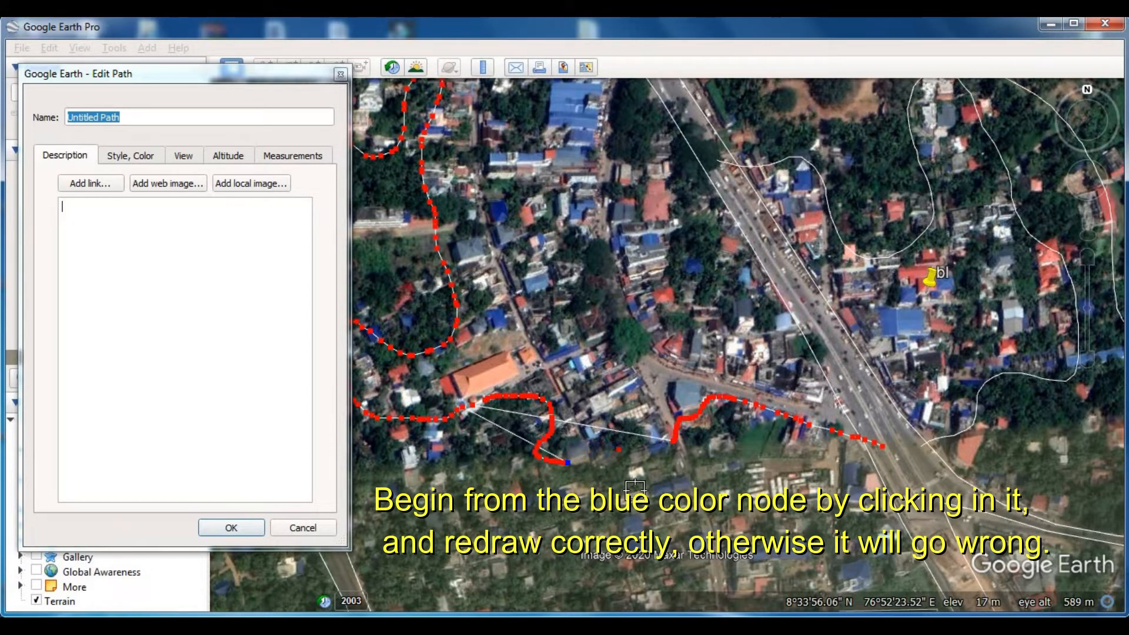
key(Delete)
key(Delete)
- Continue the path from its side-road node west to the gap's end below the orange-roofed building and save it
click(673, 443)
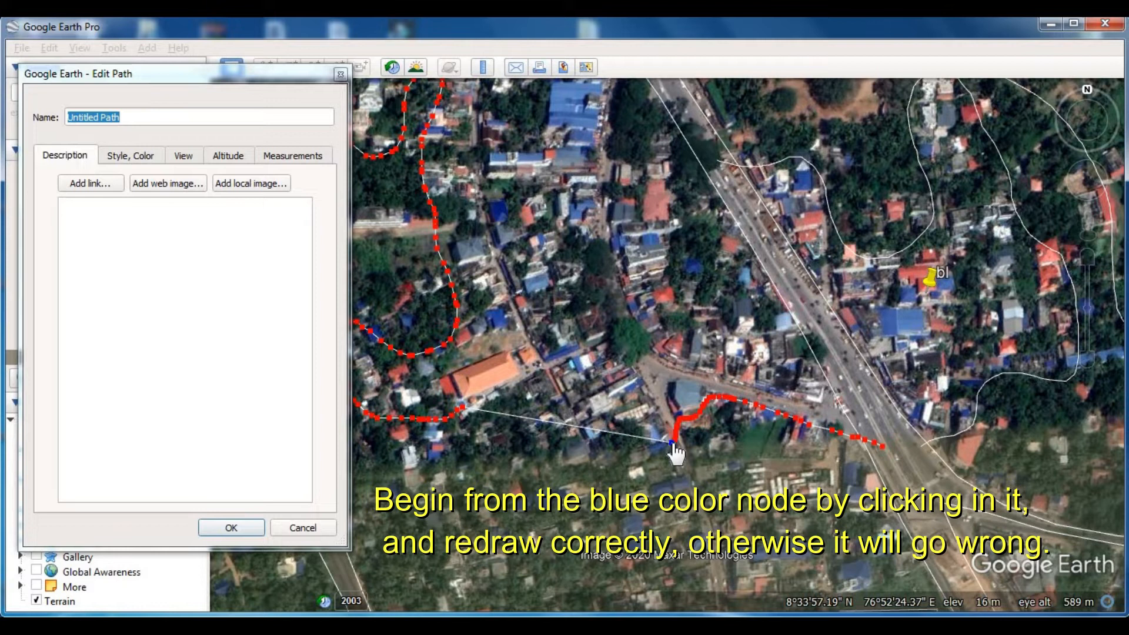
mouse_move(672, 442)
mouse_down()
mouse_move(609, 432)
mouse_move(588, 450)
mouse_move(513, 461)
mouse_move(477, 448)
mouse_move(478, 424)
mouse_up()
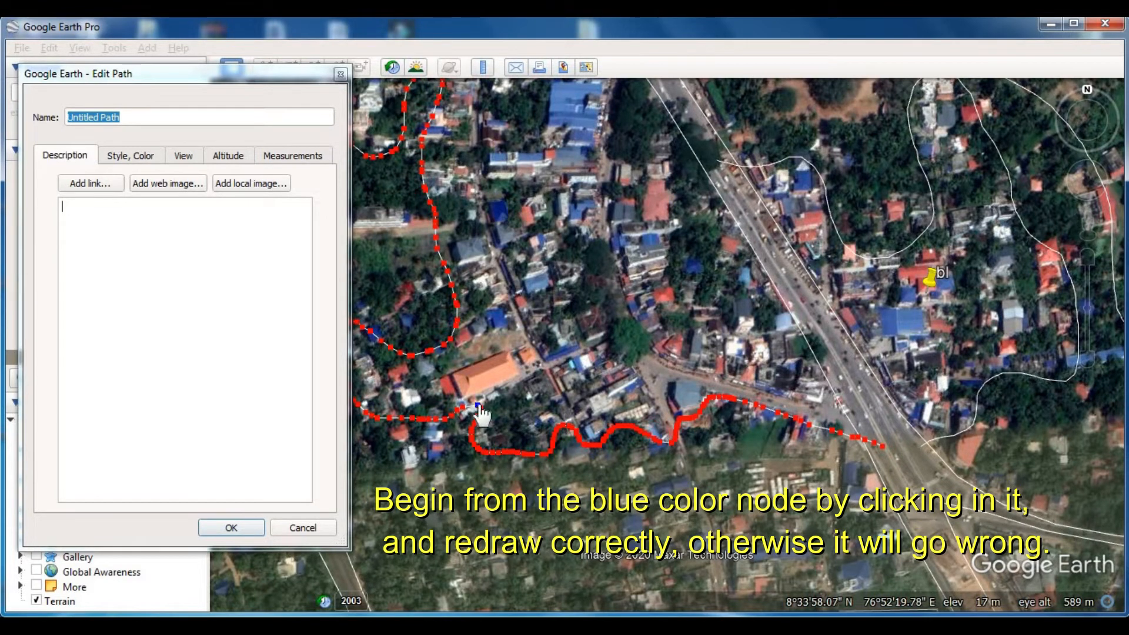
click(242, 527)
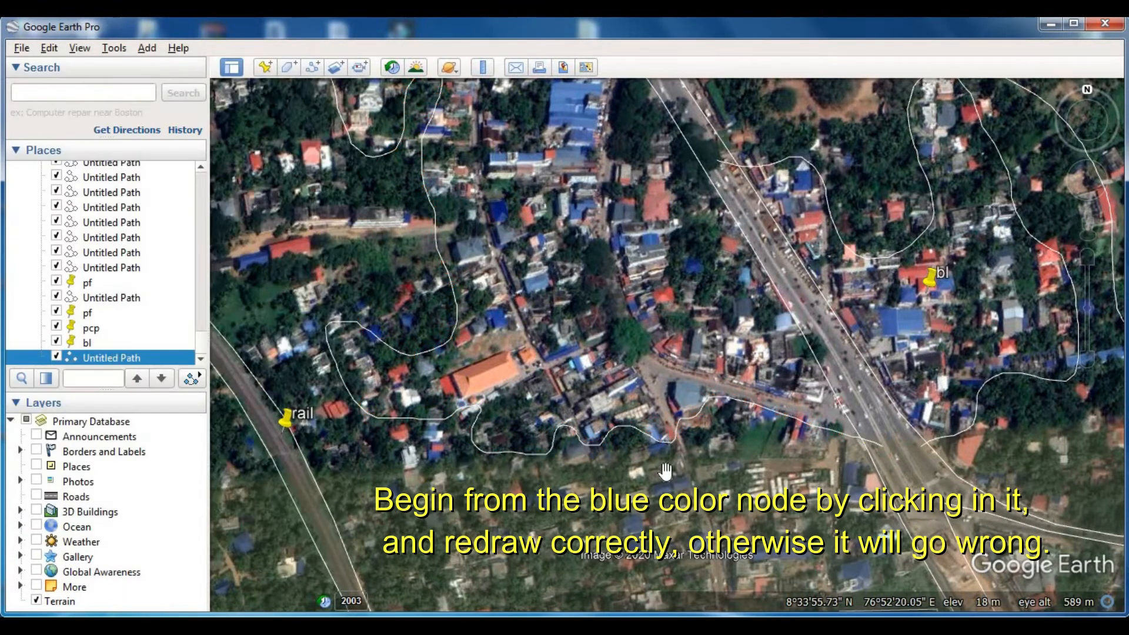
- Trace and save a short curved path from the railway above the rail placemark east to the existing built-up boundary
drag(499, 302, 665, 430)
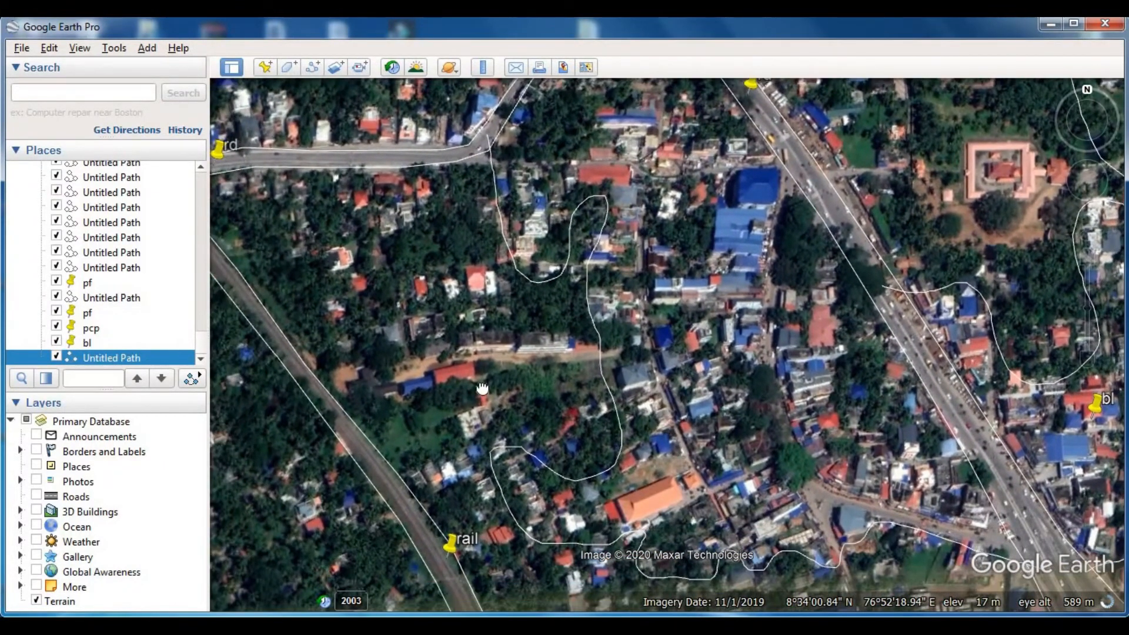
drag(482, 389, 590, 391)
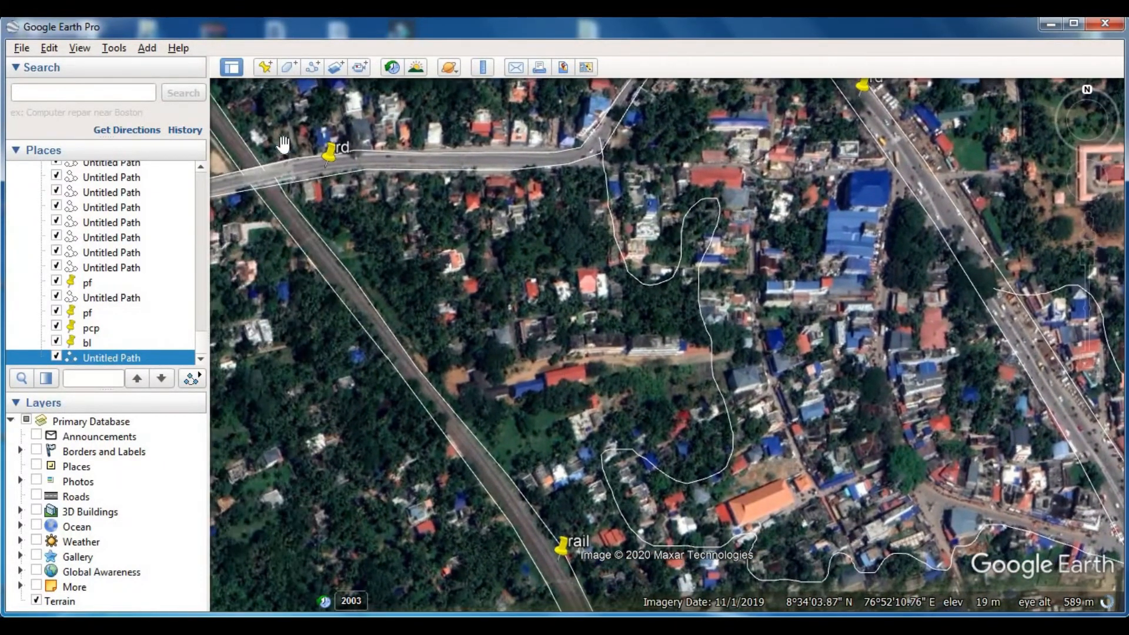
click(312, 67)
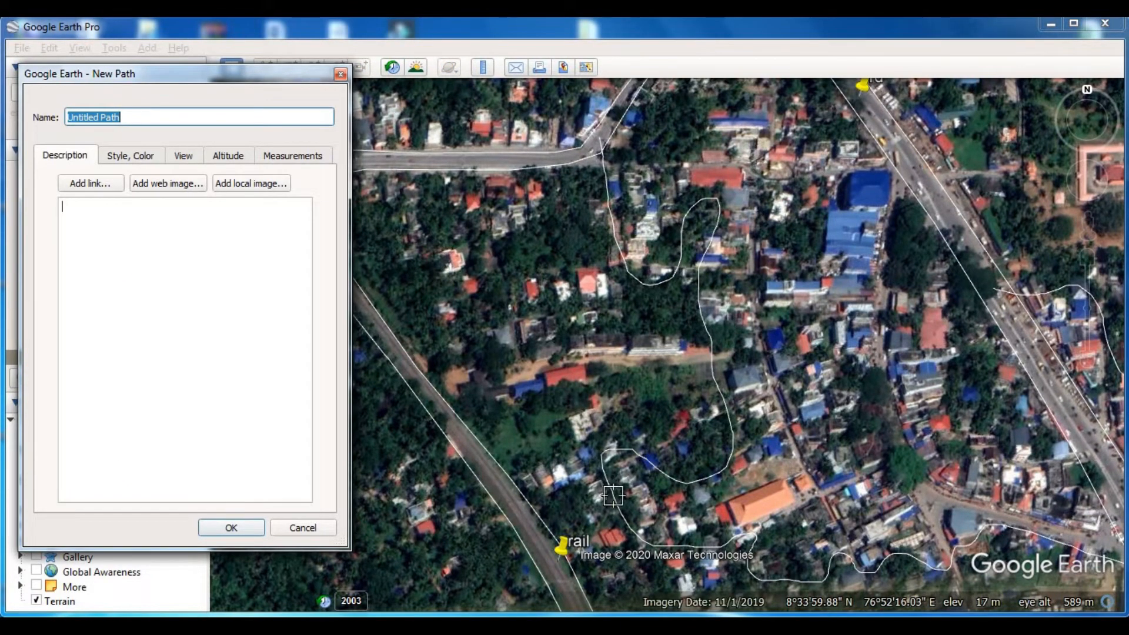
click(524, 513)
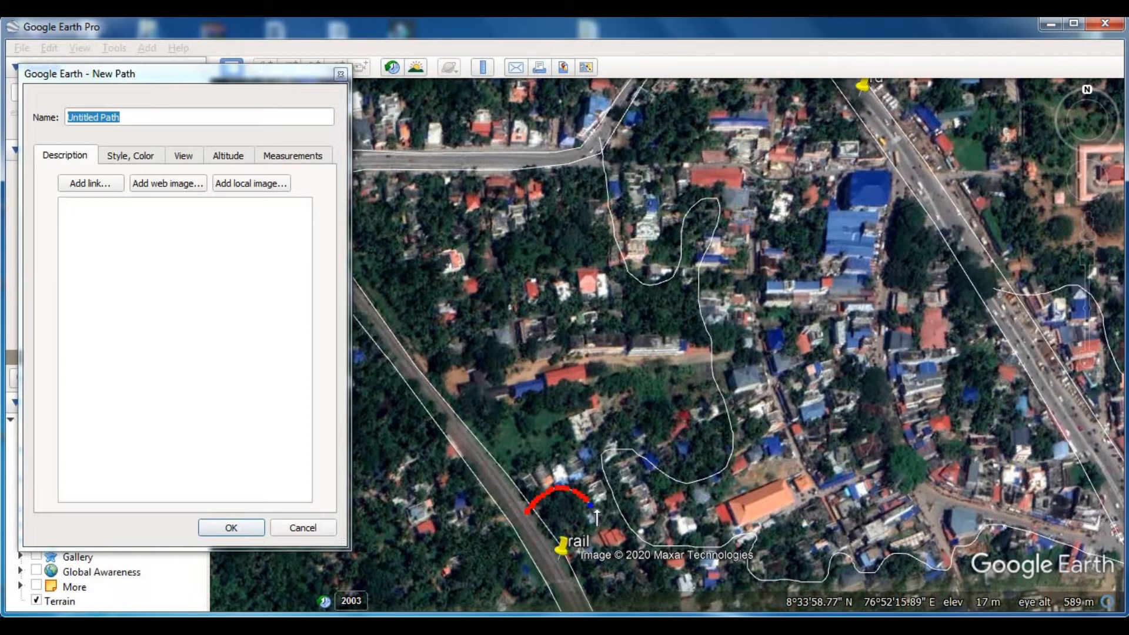
click(247, 529)
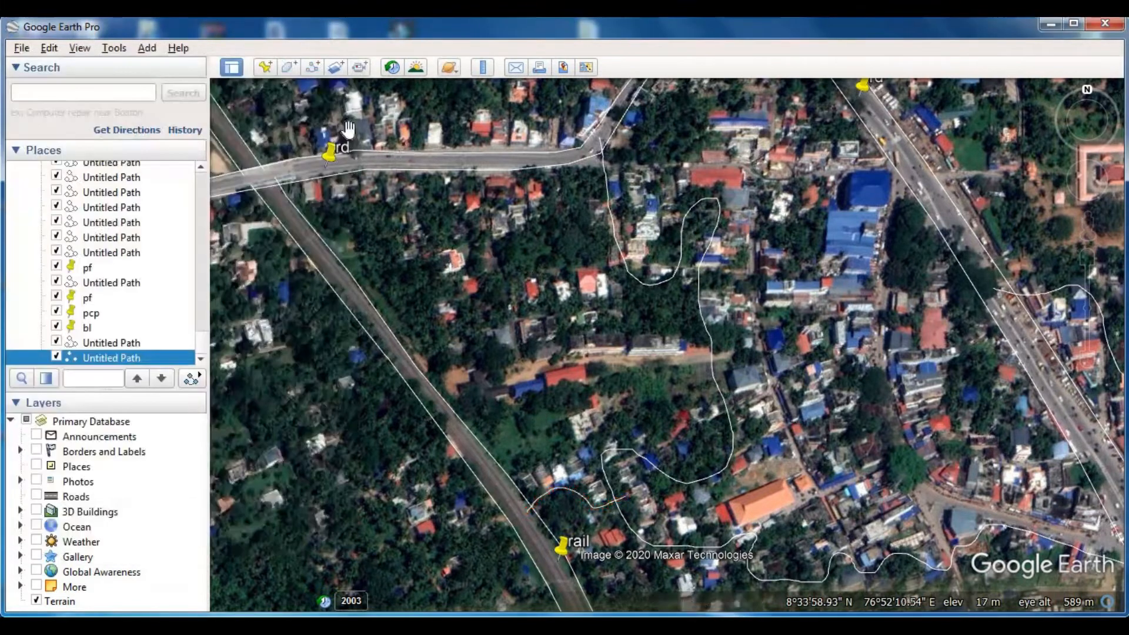
- Trace and save a second path from the loop of the built-up boundary west to the railway, north of the previous one
click(313, 67)
mouse_move(617, 465)
mouse_down()
mouse_move(570, 451)
mouse_move(524, 474)
mouse_up()
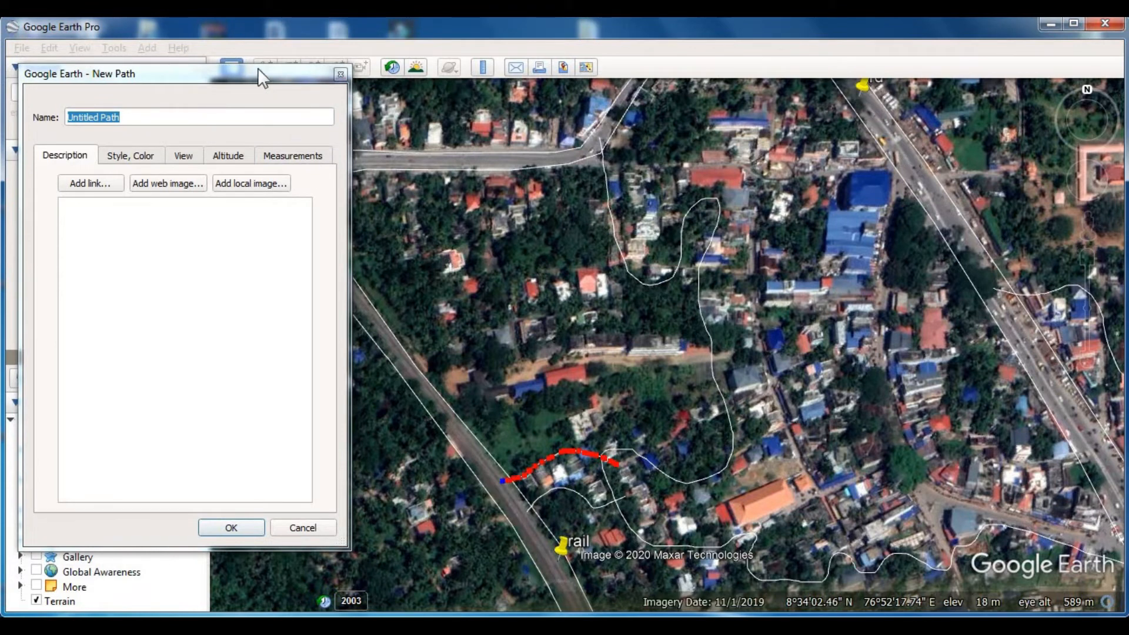
click(285, 98)
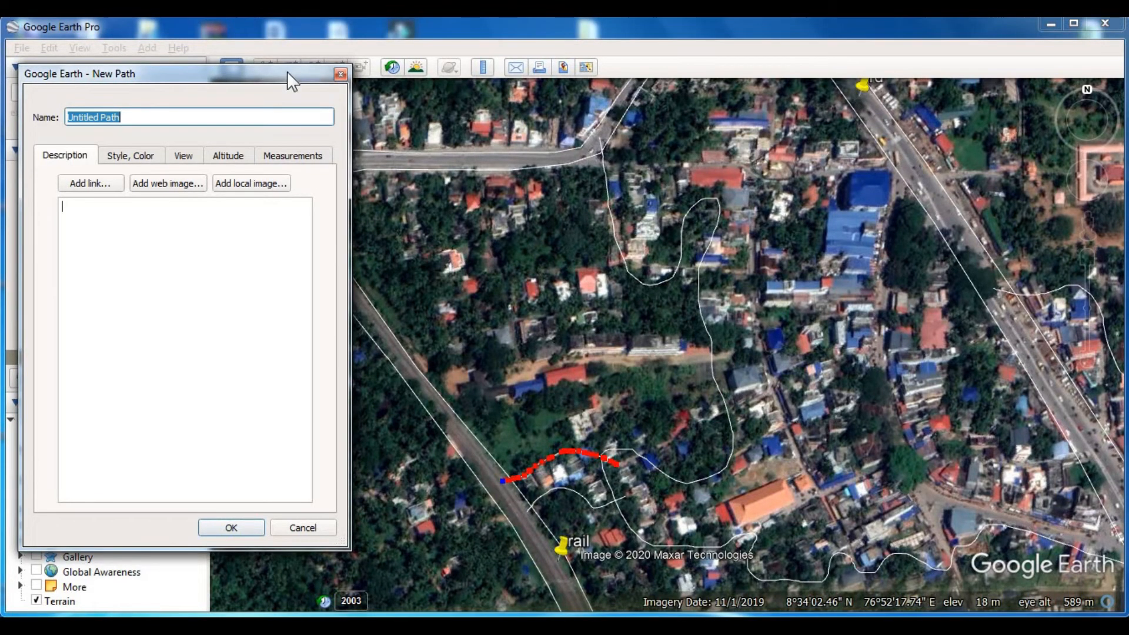
key(Return)
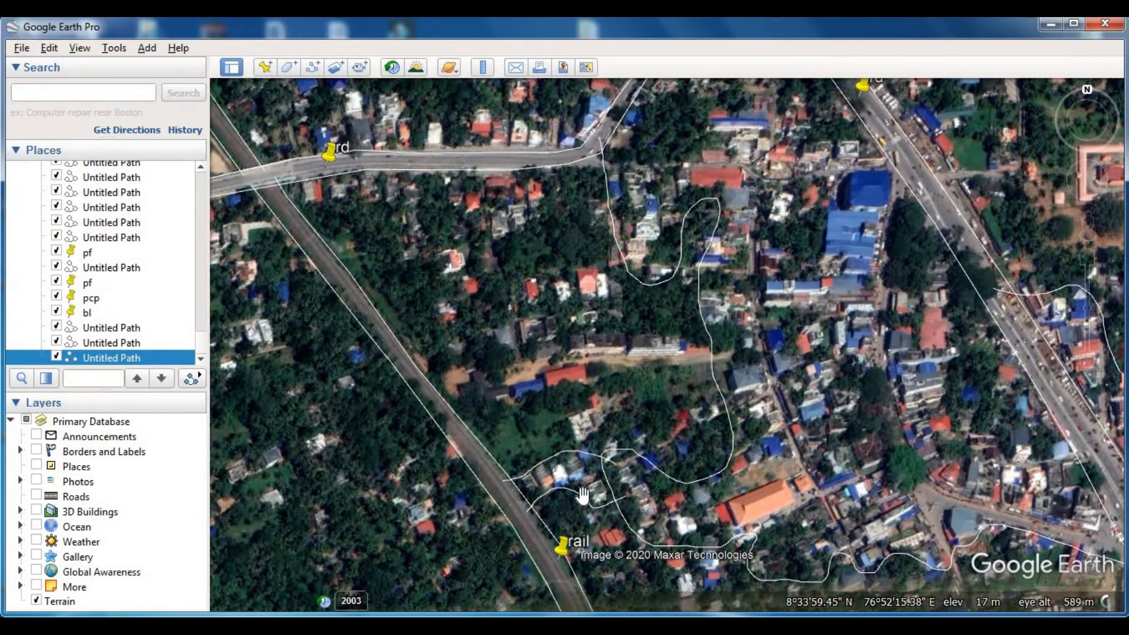
- Label the houses between the two new paths beside the railway with a placemark named bl
click(267, 66)
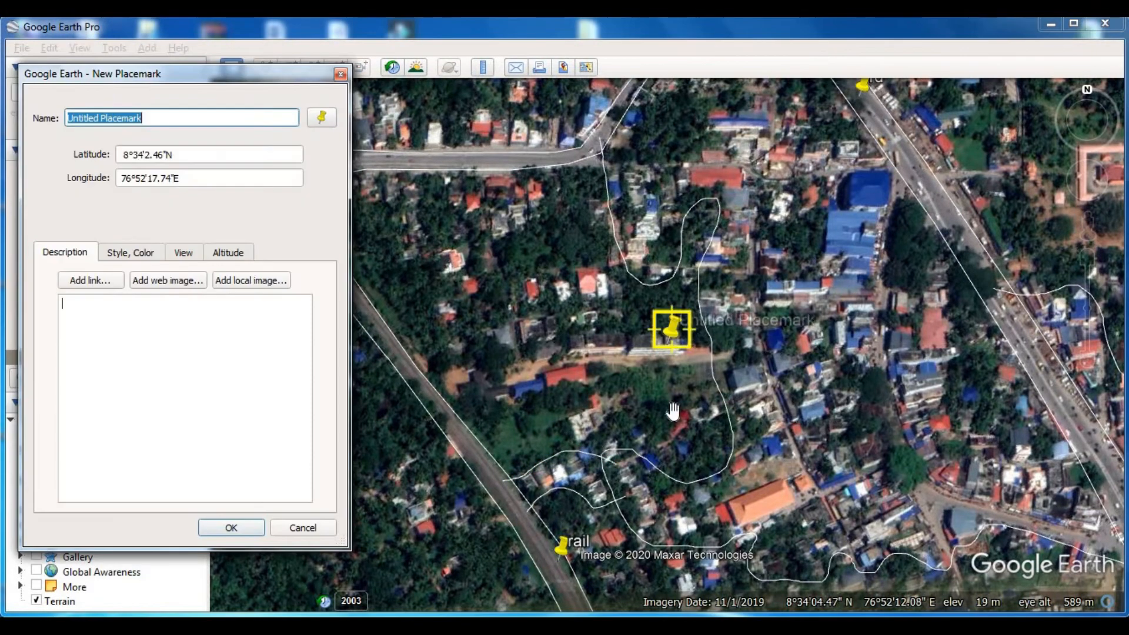
drag(681, 334, 574, 473)
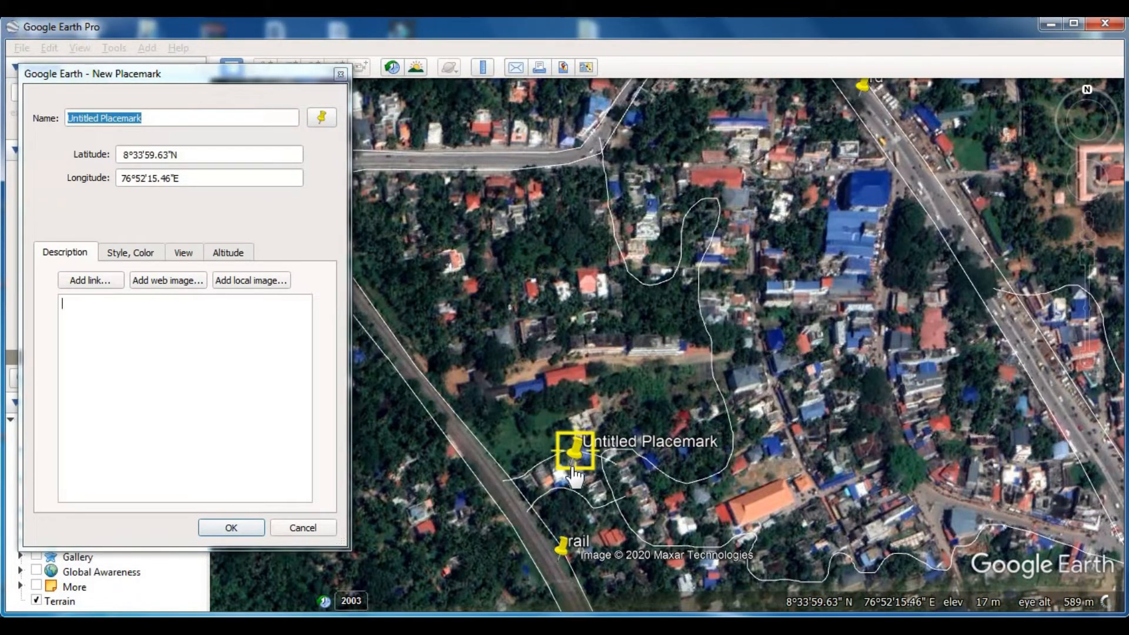
click(235, 69)
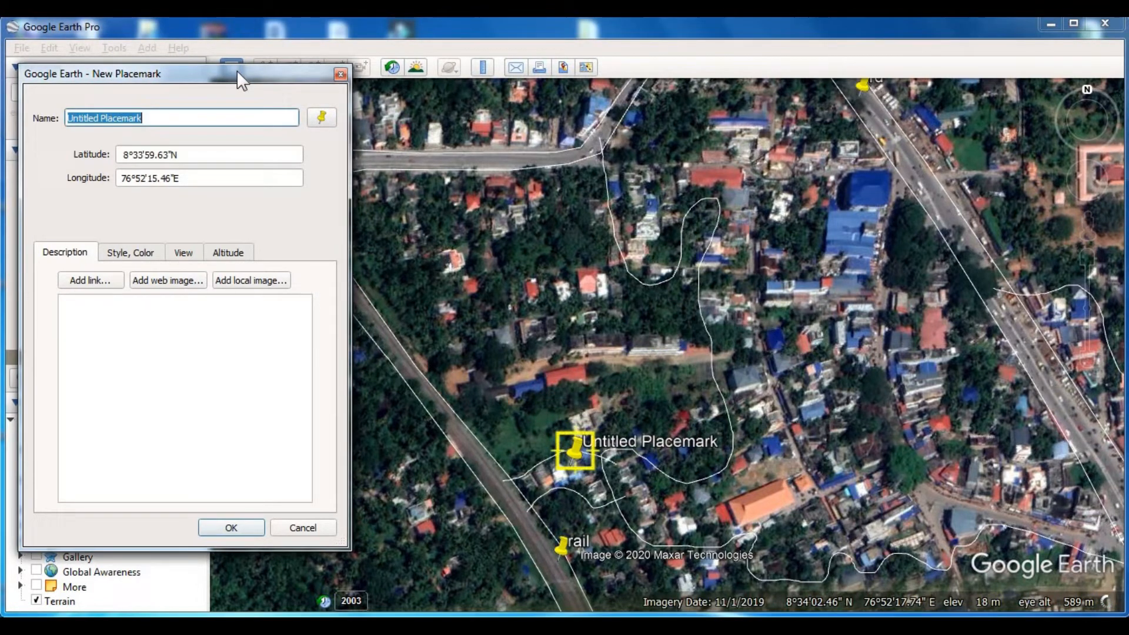
text(bl)
key(Return)
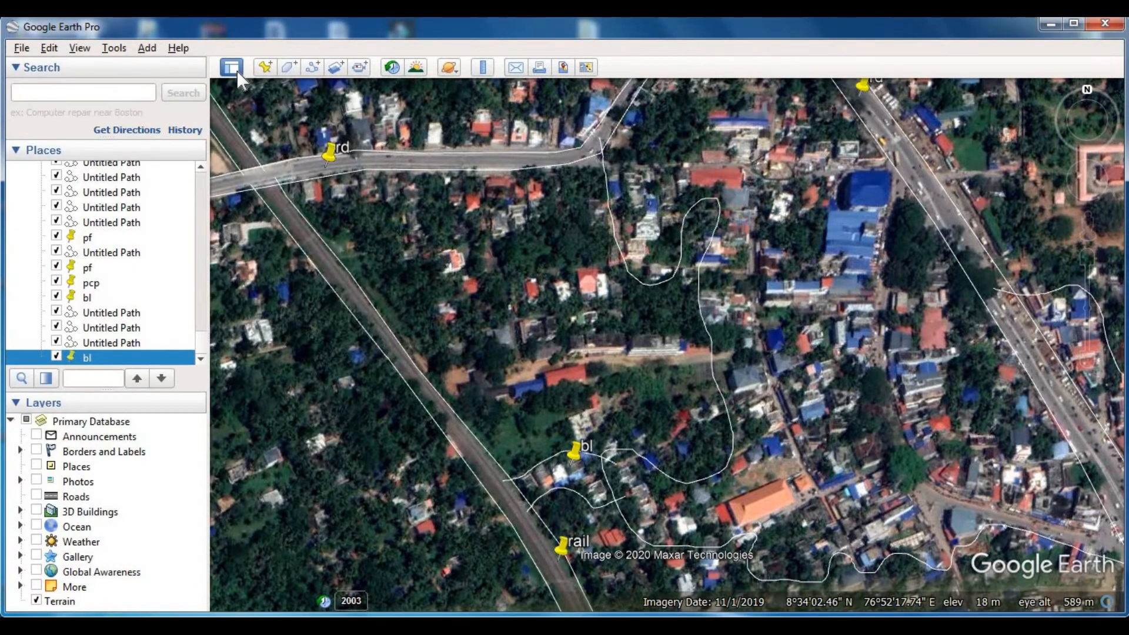
- Label the built-up area north of the orange-roofed building, west of the main road, with a placemark named bl
drag(732, 433, 582, 415)
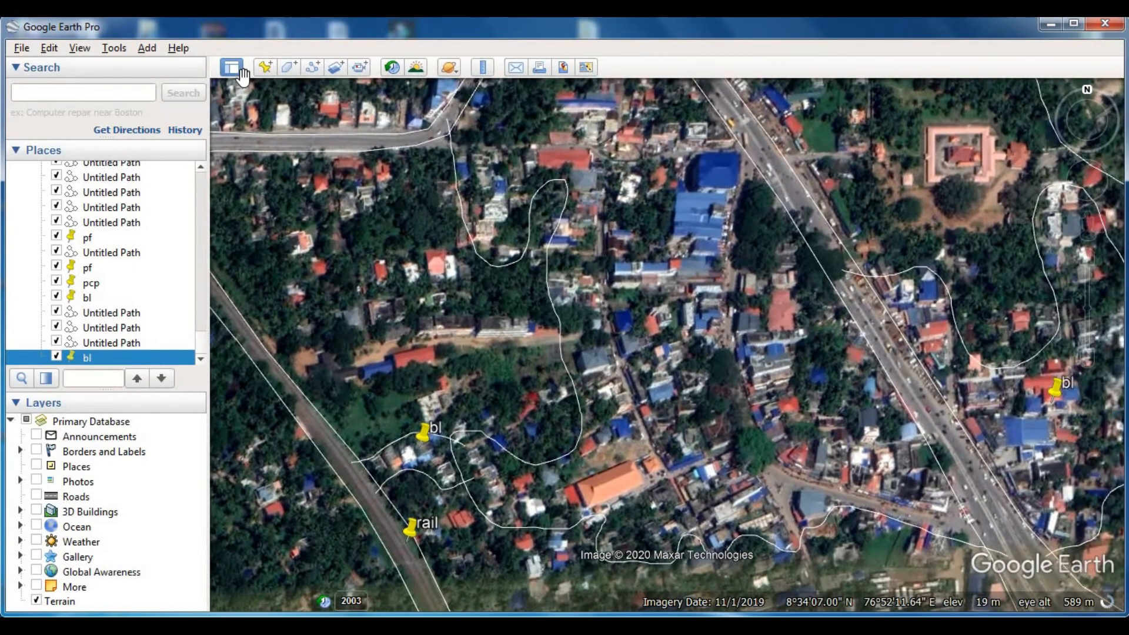
click(265, 67)
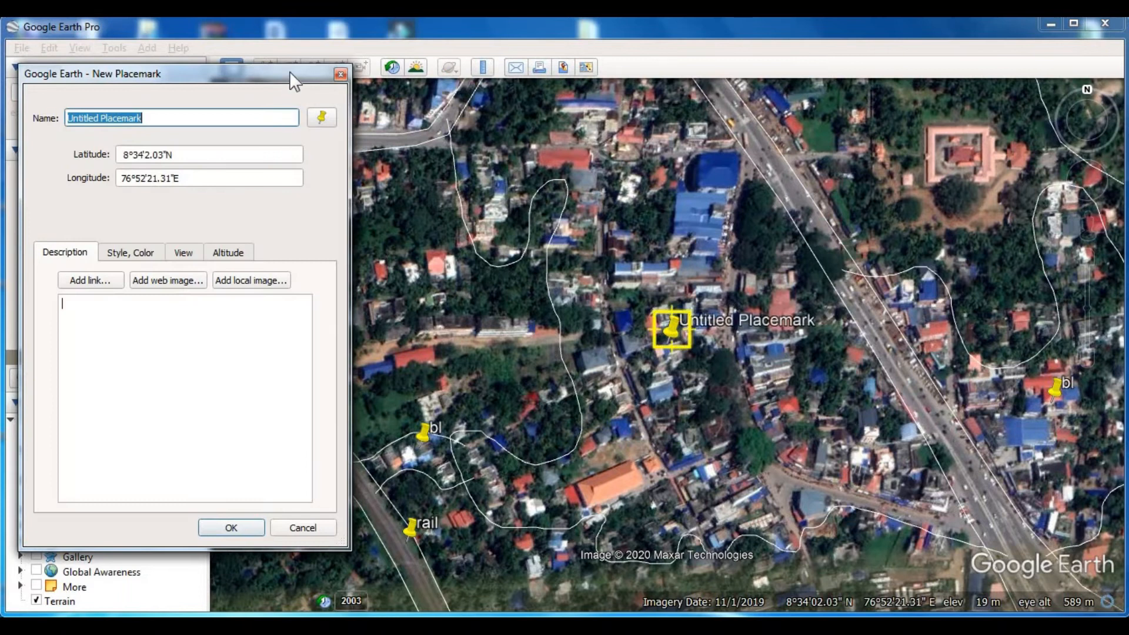
text(bl)
key(Return)
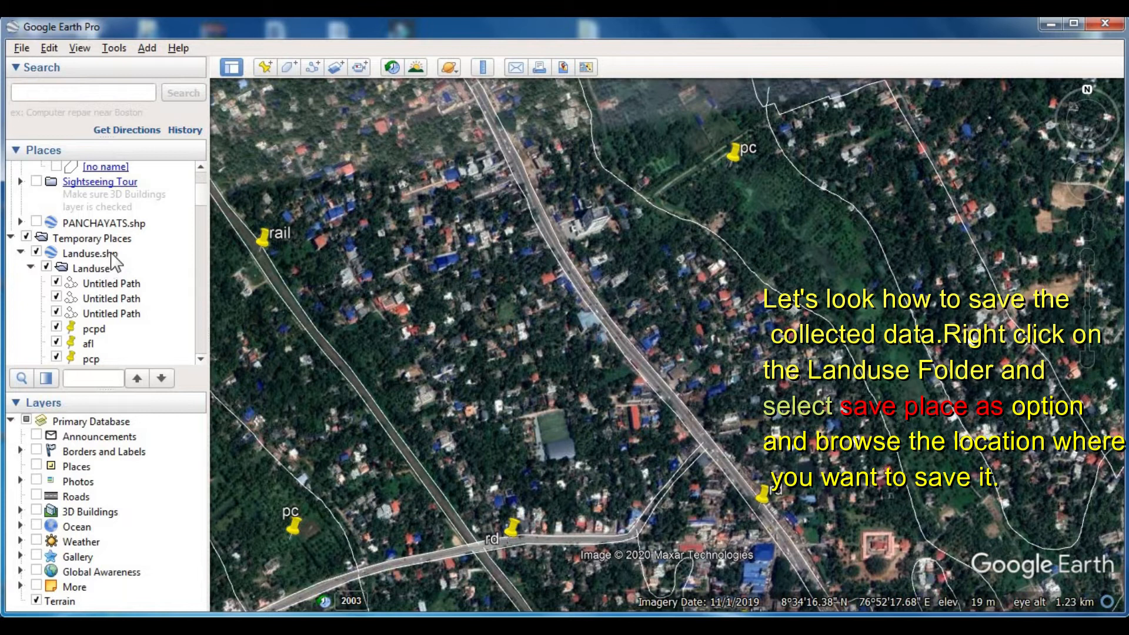
- Save the Landuse.shp place as a Kmz file named Landuse in the LANDUSE folder on drive D
right_click(111, 254)
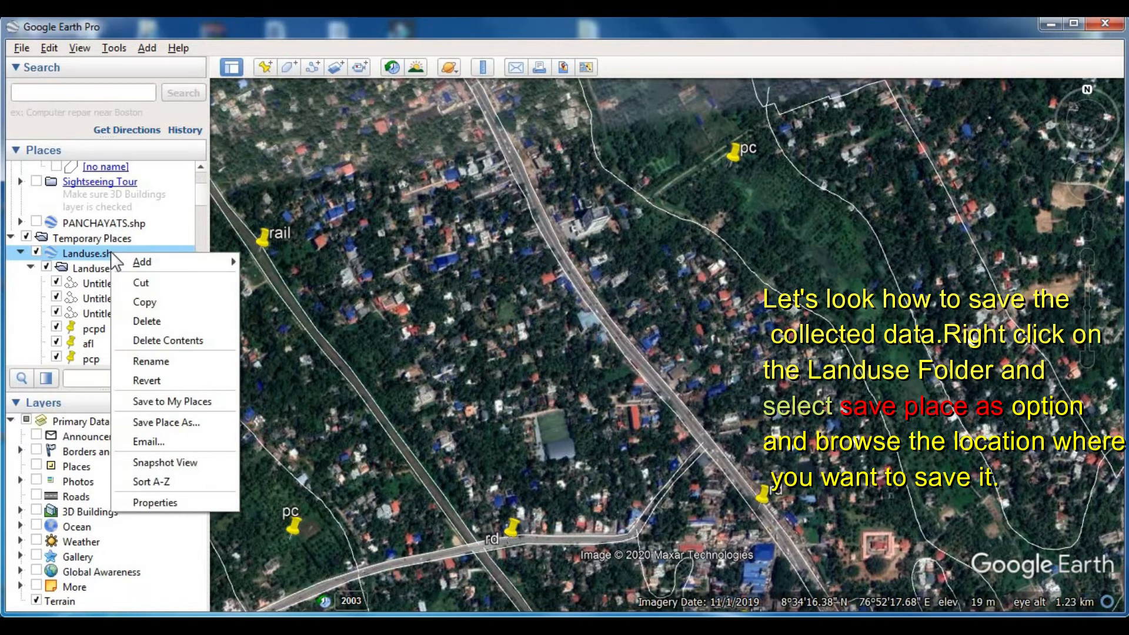
click(192, 425)
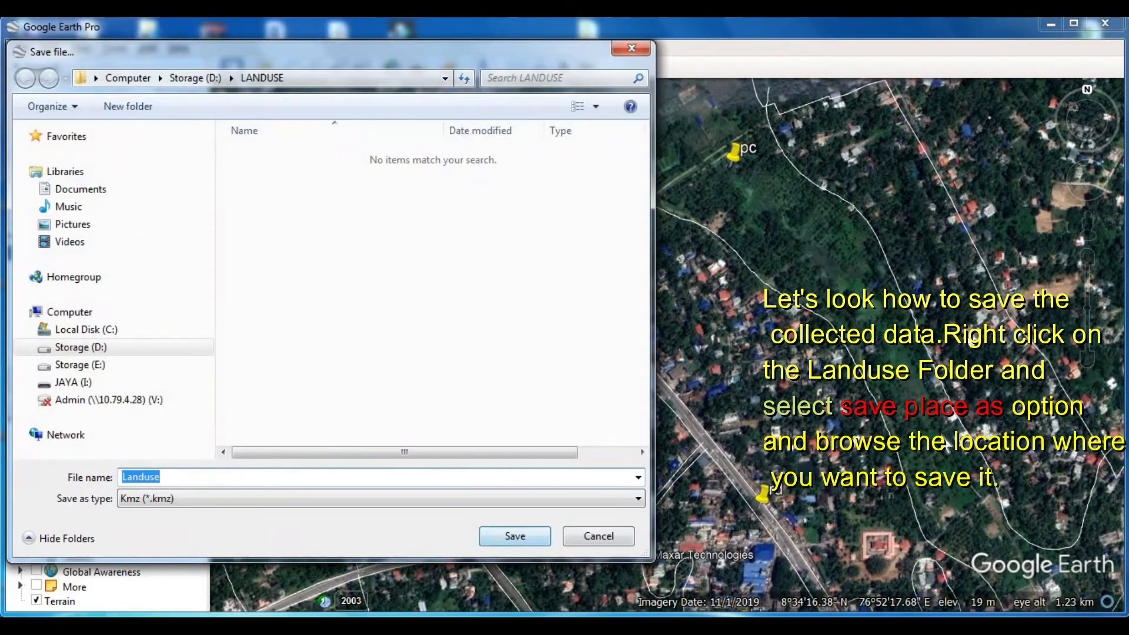
click(536, 32)
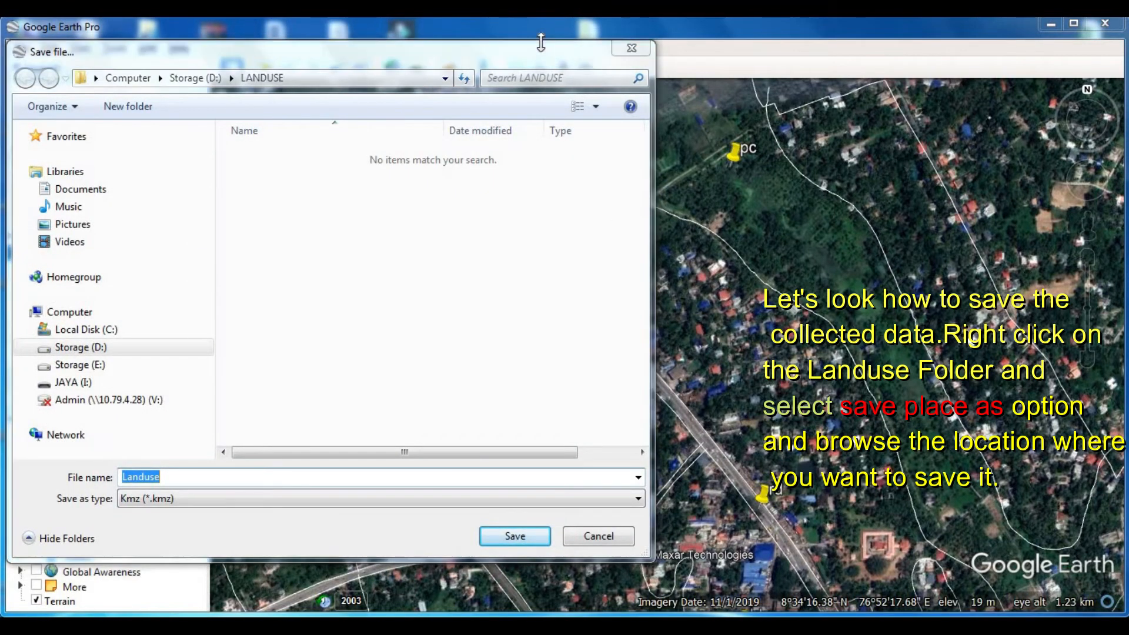
drag(298, 67, 509, 60)
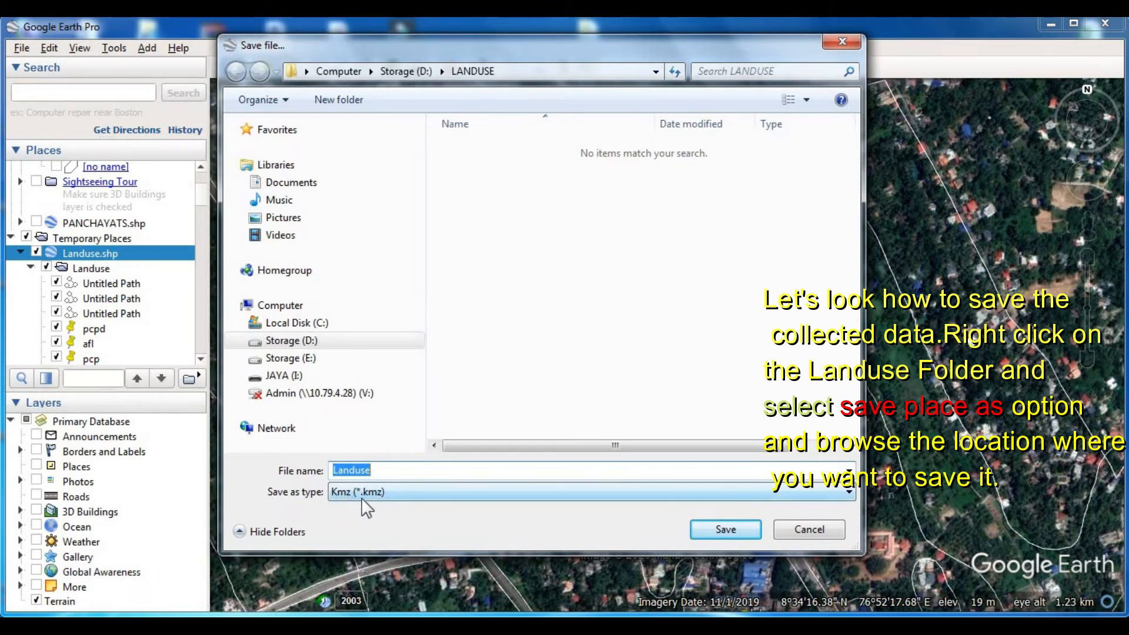
click(849, 491)
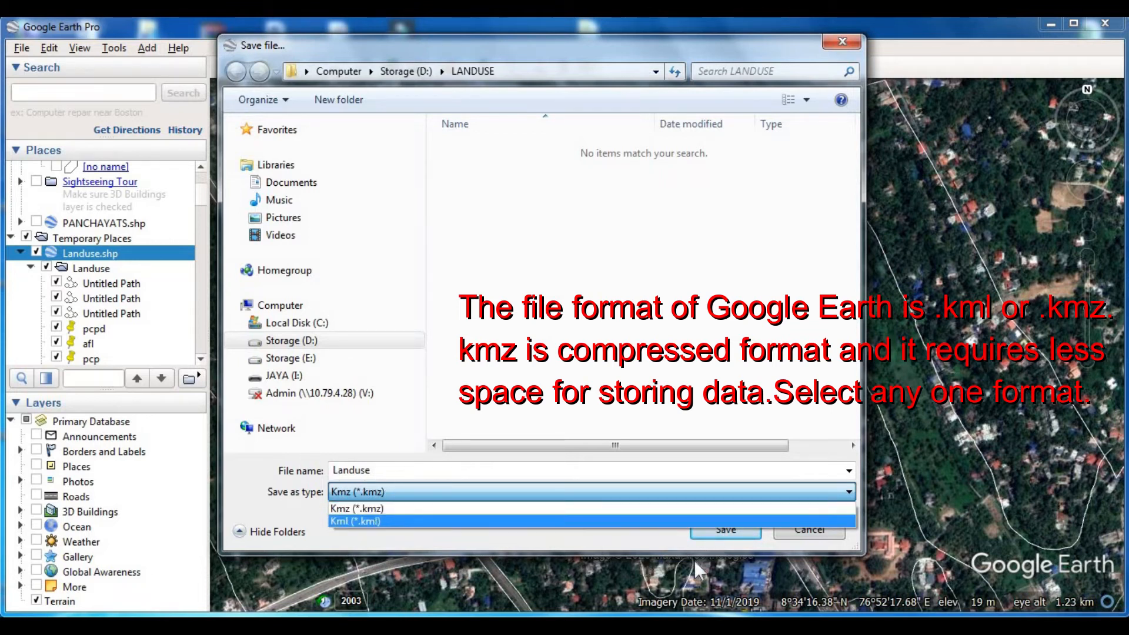
click(718, 534)
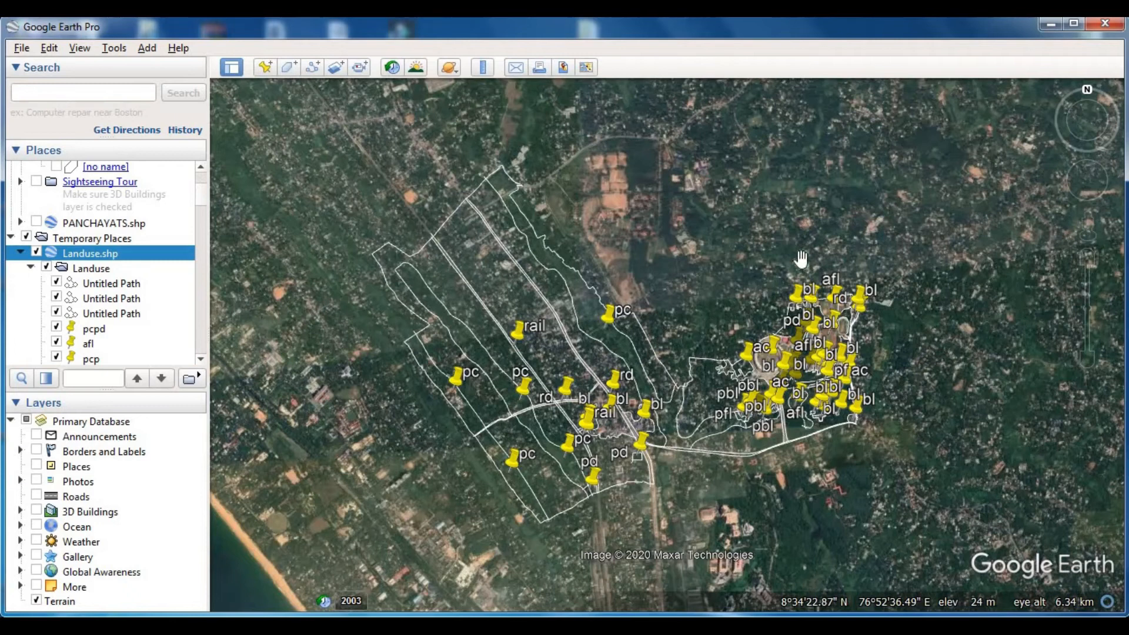
- Try to close Google Earth Pro and check where Landuse.shp is kept among My Places and Temporary Places
click(1106, 26)
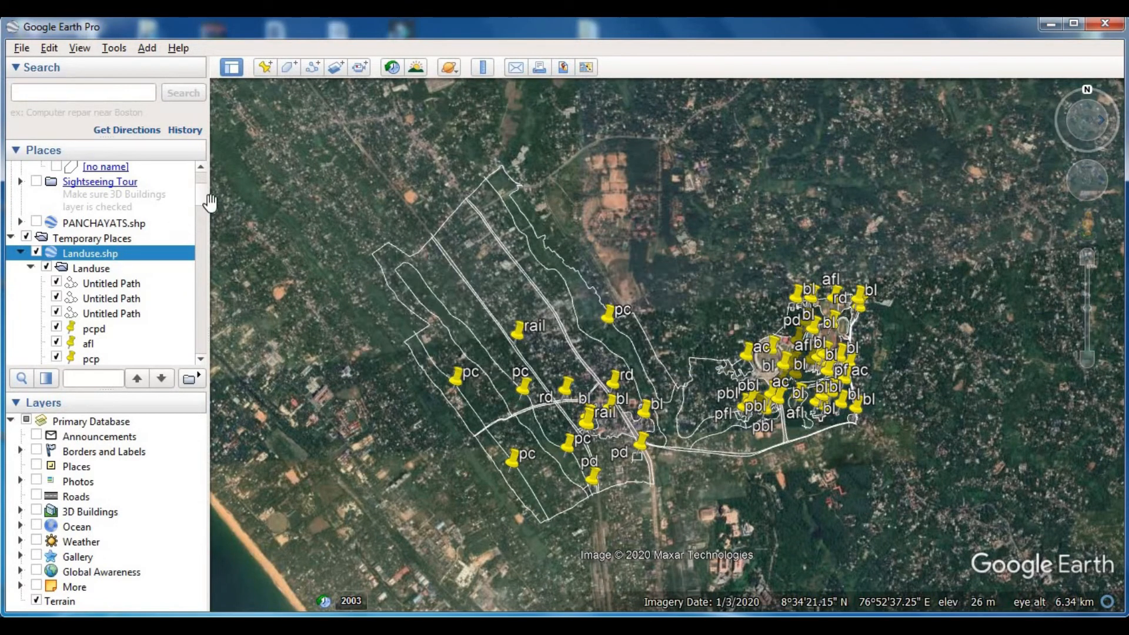
scroll(206, 181, up, 3)
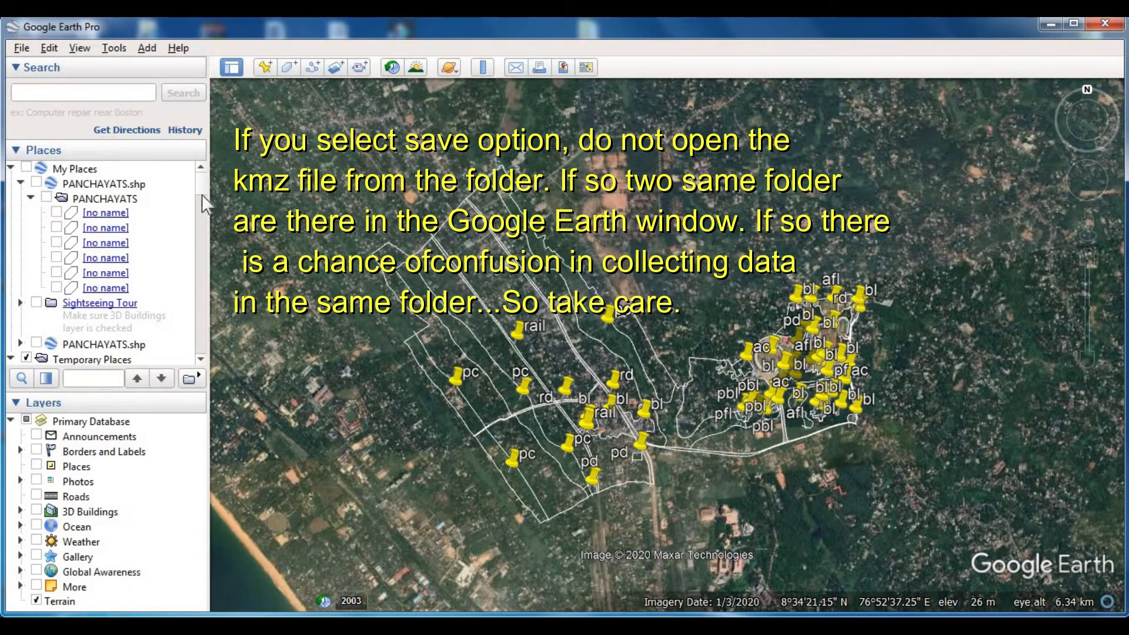
scroll(198, 191, down, 3)
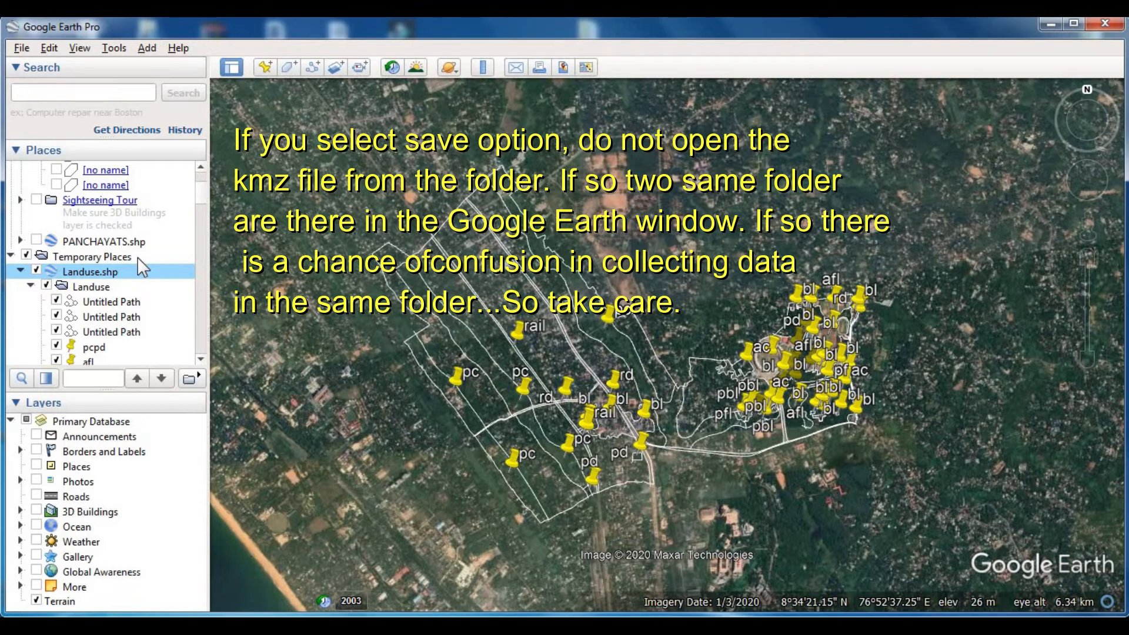
scroll(203, 191, up, 2)
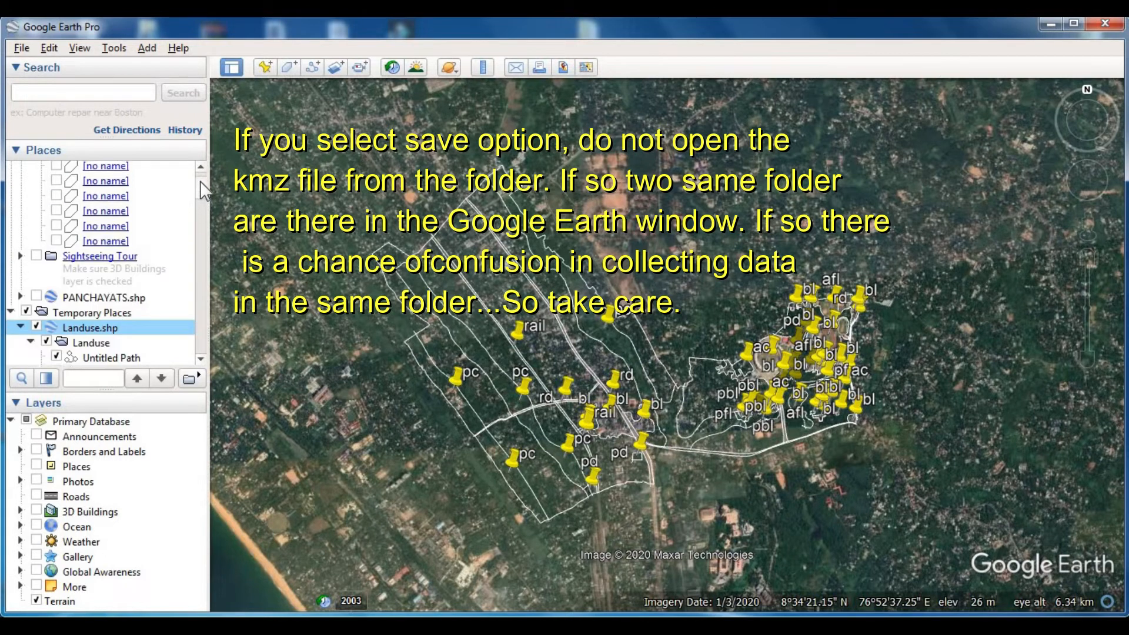
scroll(203, 191, up, 2)
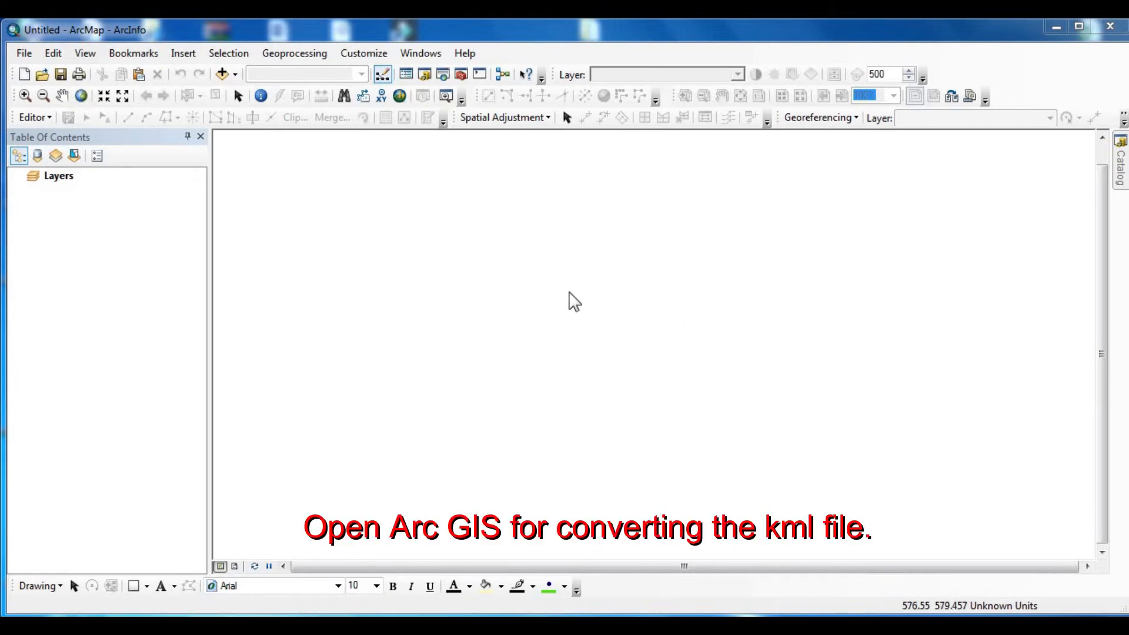
- Switch to ArcMap and search its tools for kml
click(443, 74)
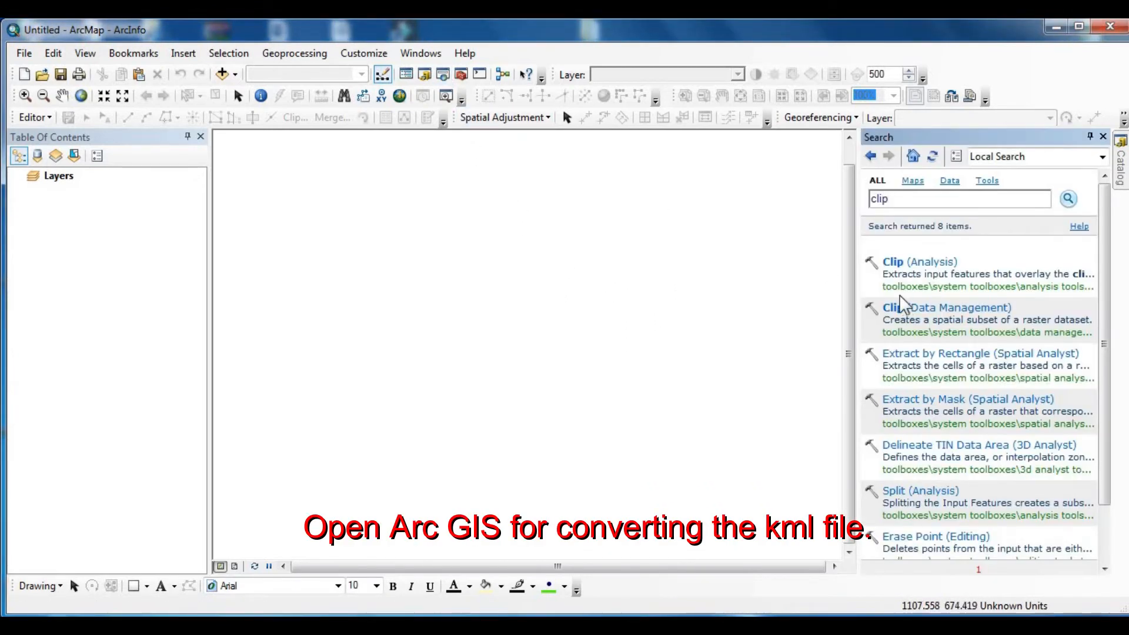
double_click(911, 199)
text(kml)
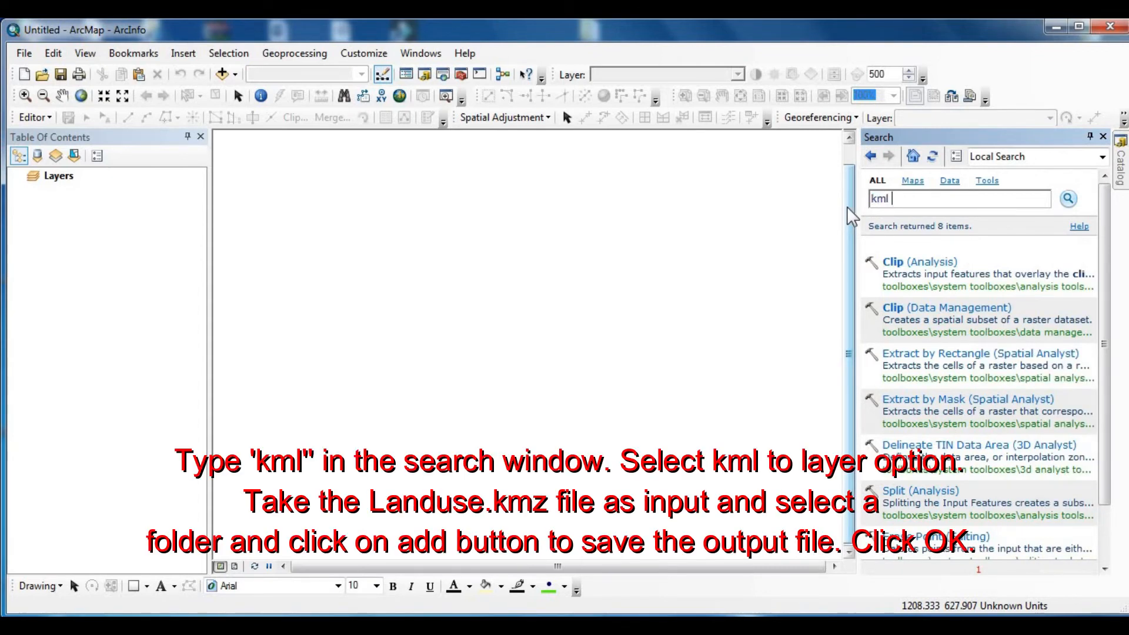
key(Return)
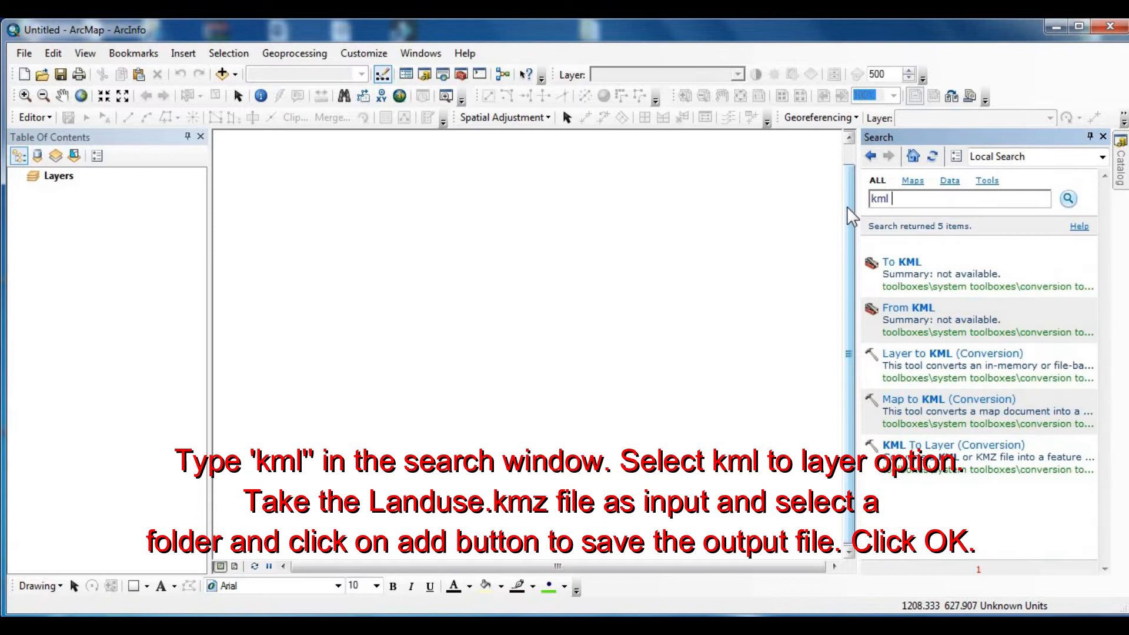
- Start the KML To Layer tool and set its input file to Landuse.kmz from the LANDUSE folder on drive D
mouse_move(896, 451)
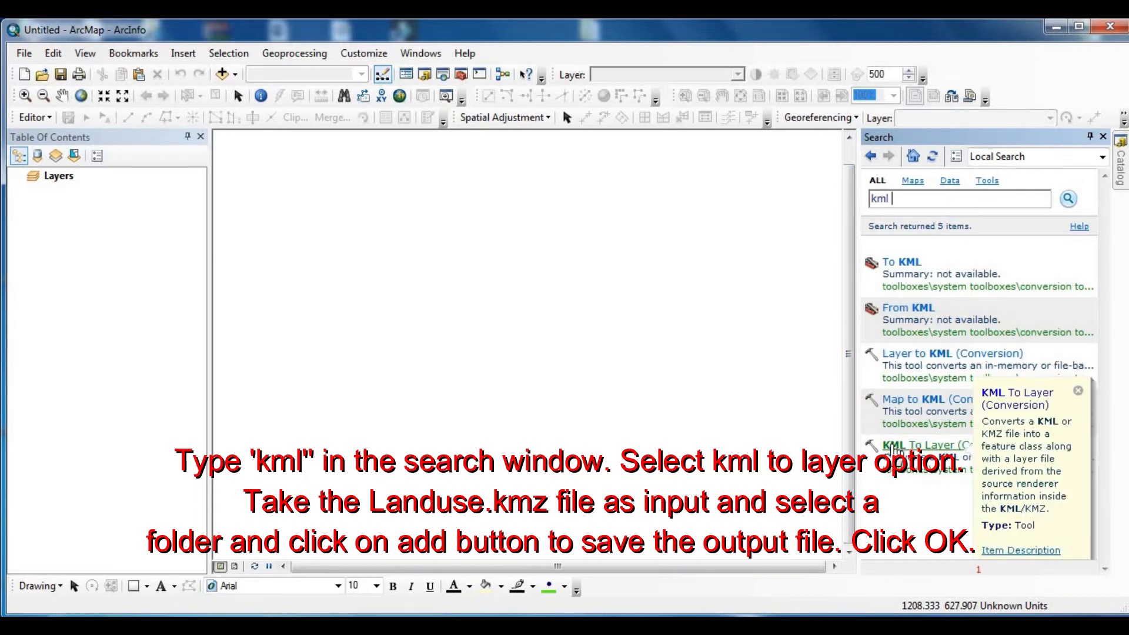
click(896, 446)
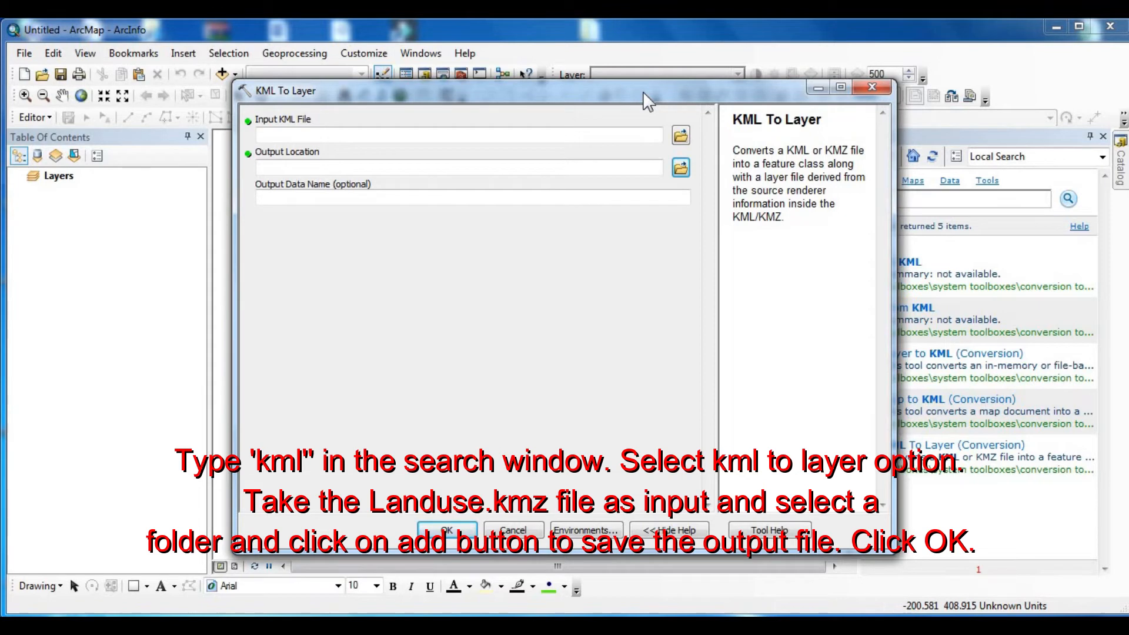
drag(643, 91, 643, 77)
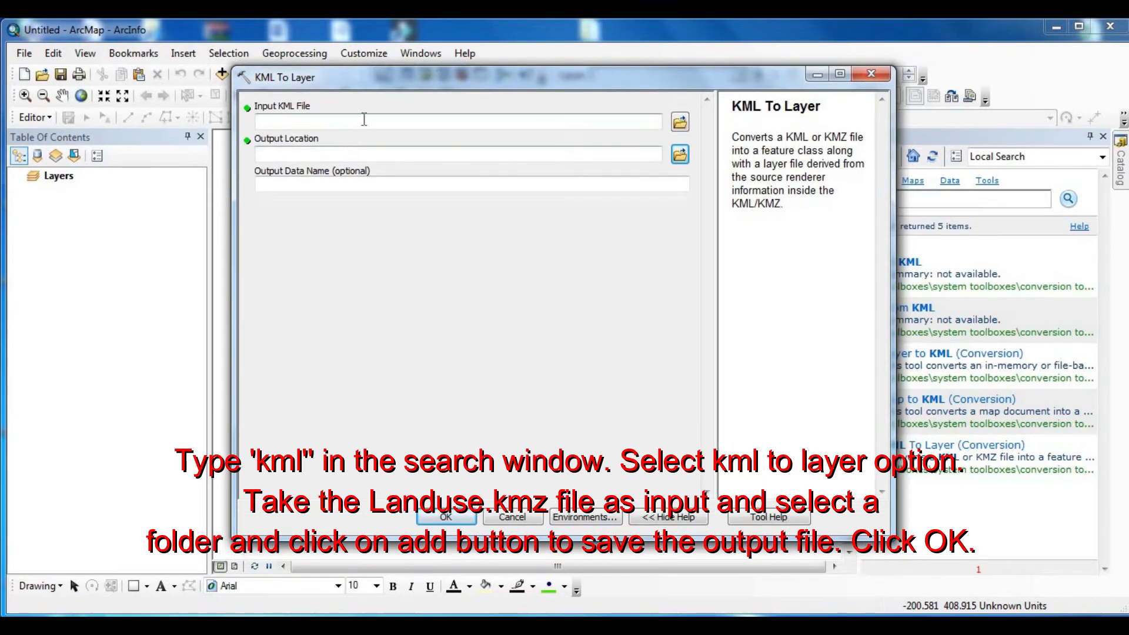
click(680, 121)
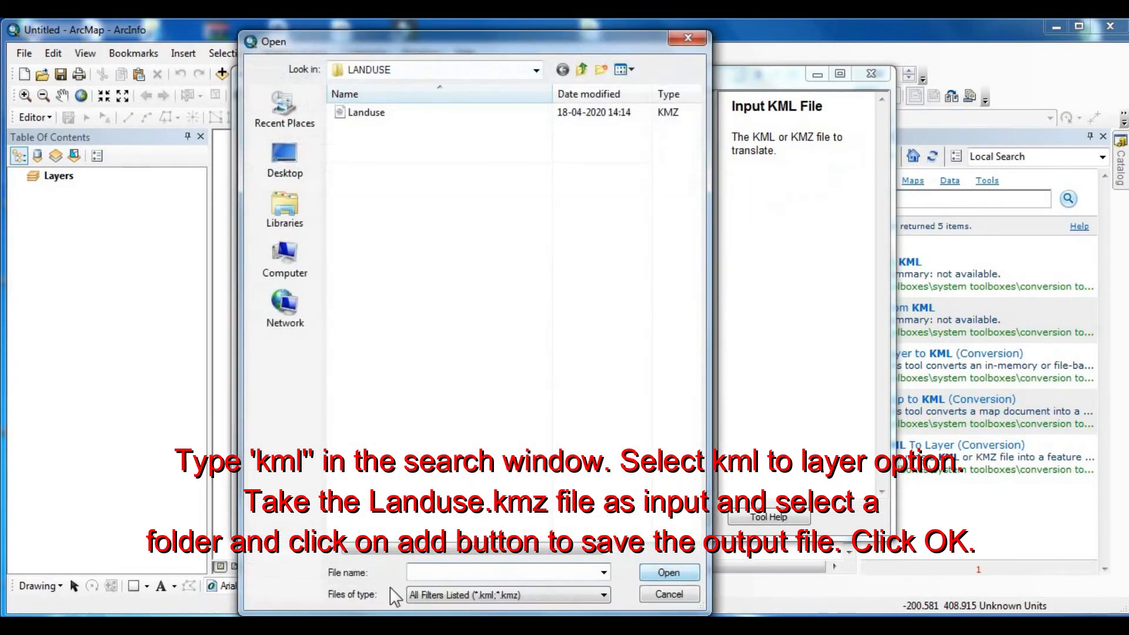
click(376, 115)
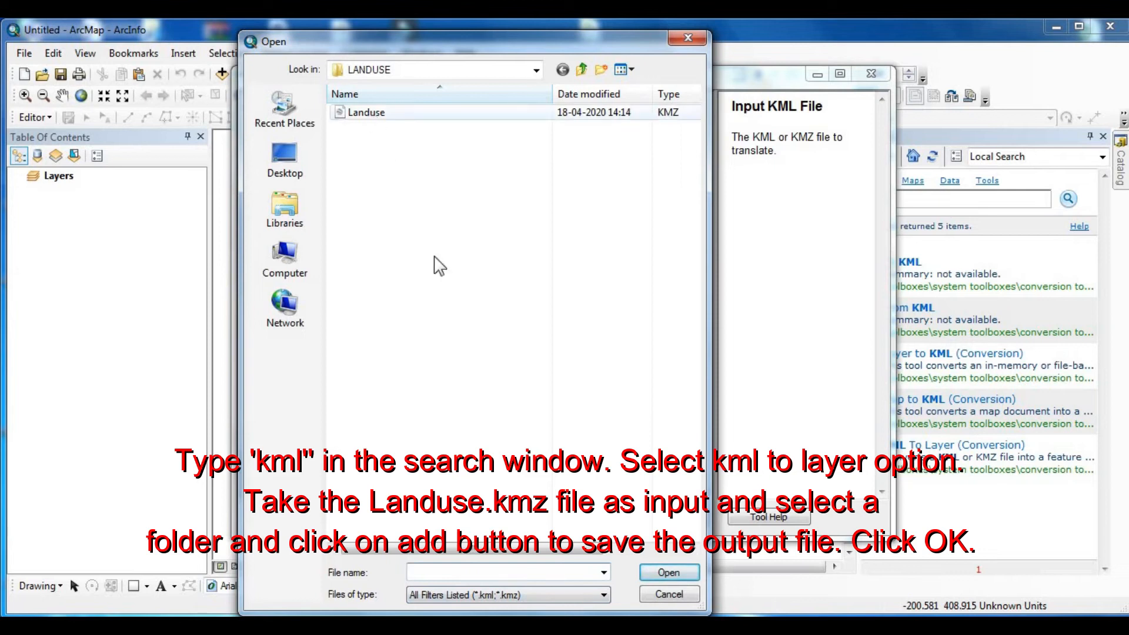
click(670, 573)
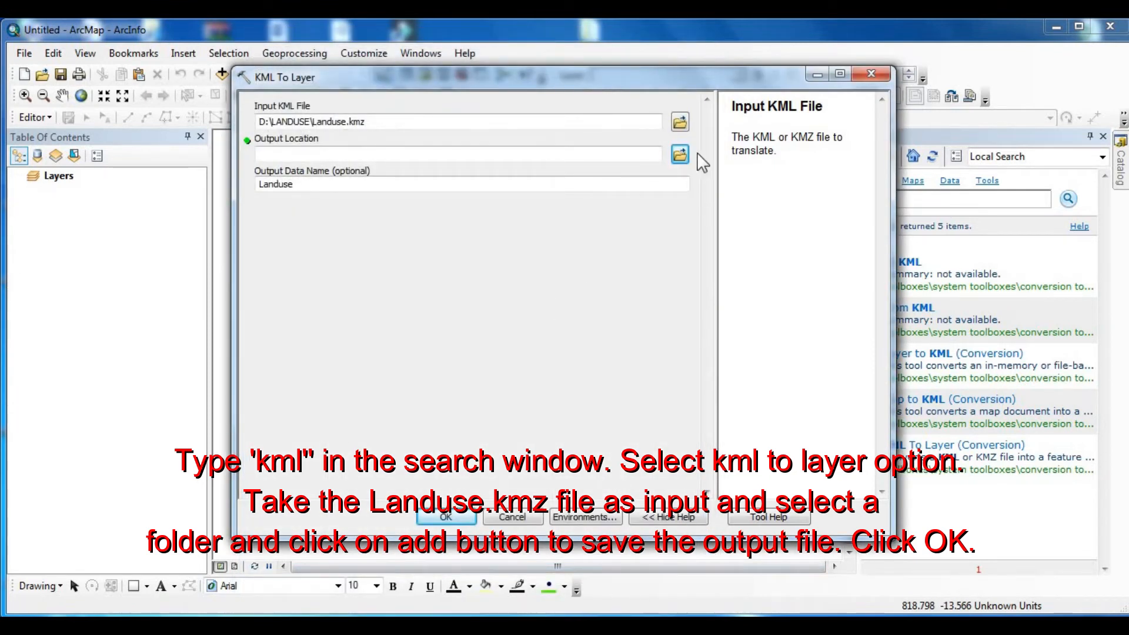
- Set the output location to D:\LANDUSE and run the KML To Layer conversion
click(681, 156)
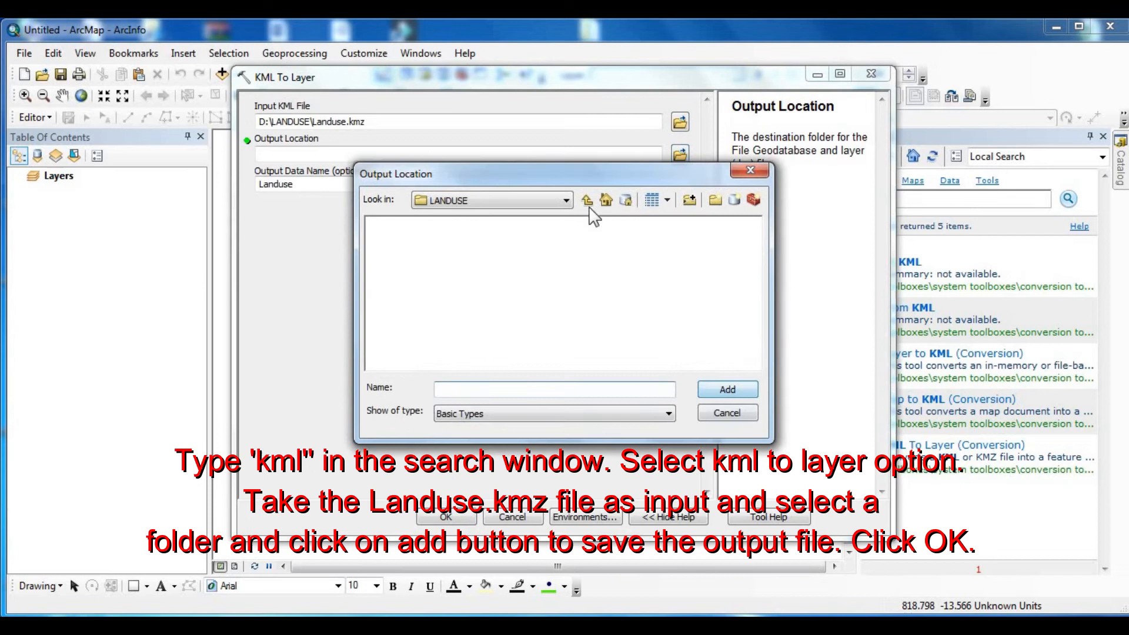
click(587, 201)
click(522, 252)
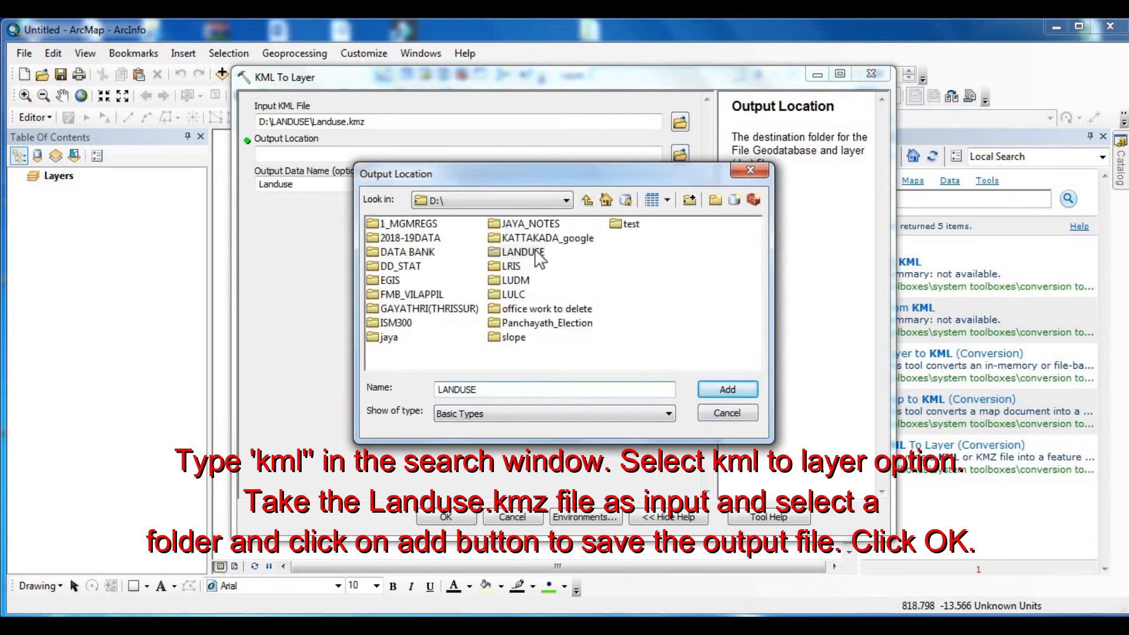
click(733, 390)
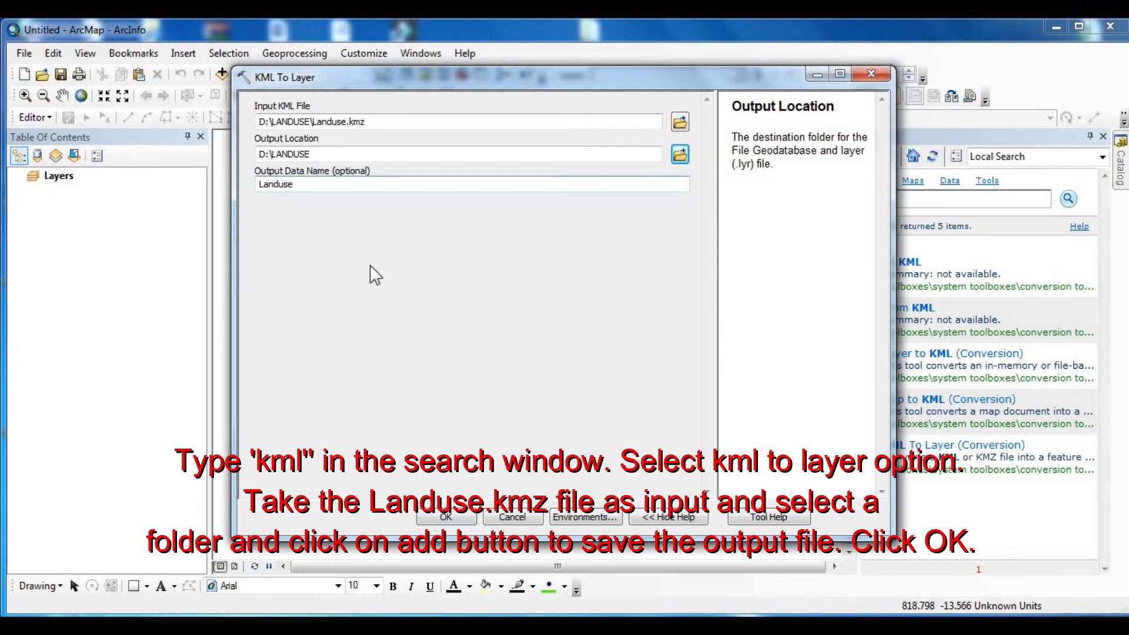
click(448, 517)
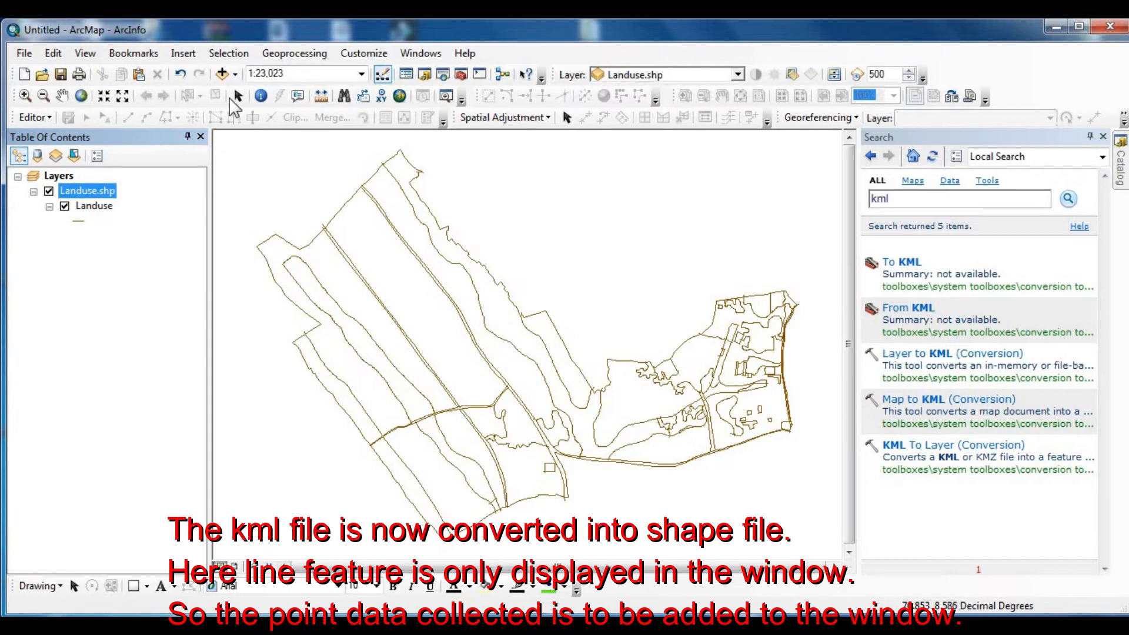
- Add Placemarks_point to the map from the Placemarks dataset of Landuse.gdb in the LANDUSE folder on drive D
click(222, 74)
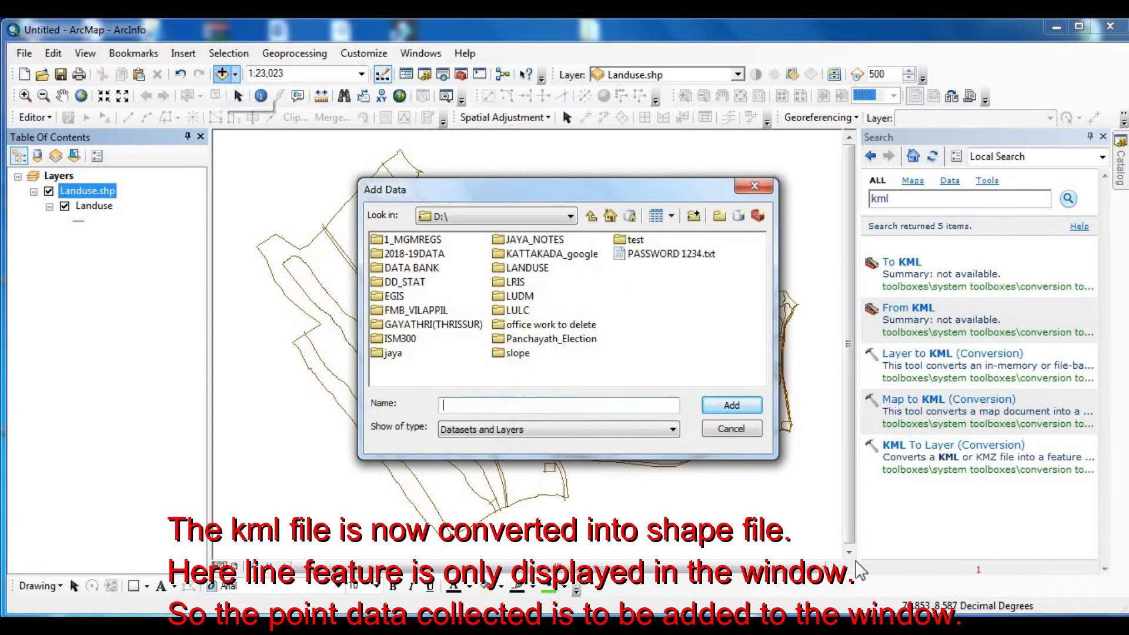
double_click(528, 268)
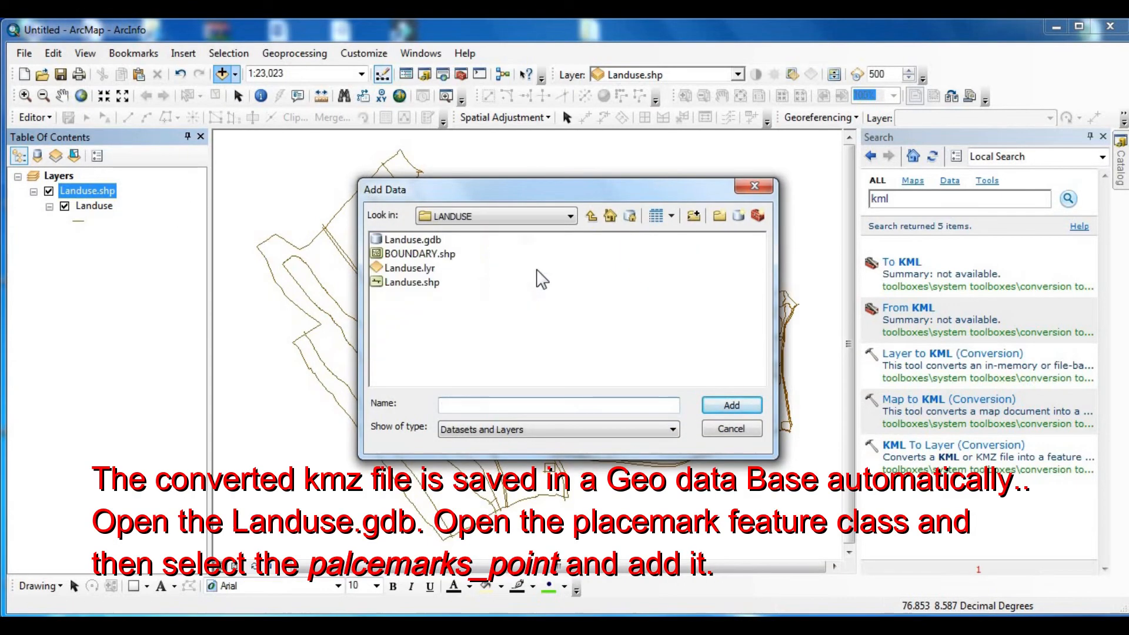
double_click(401, 241)
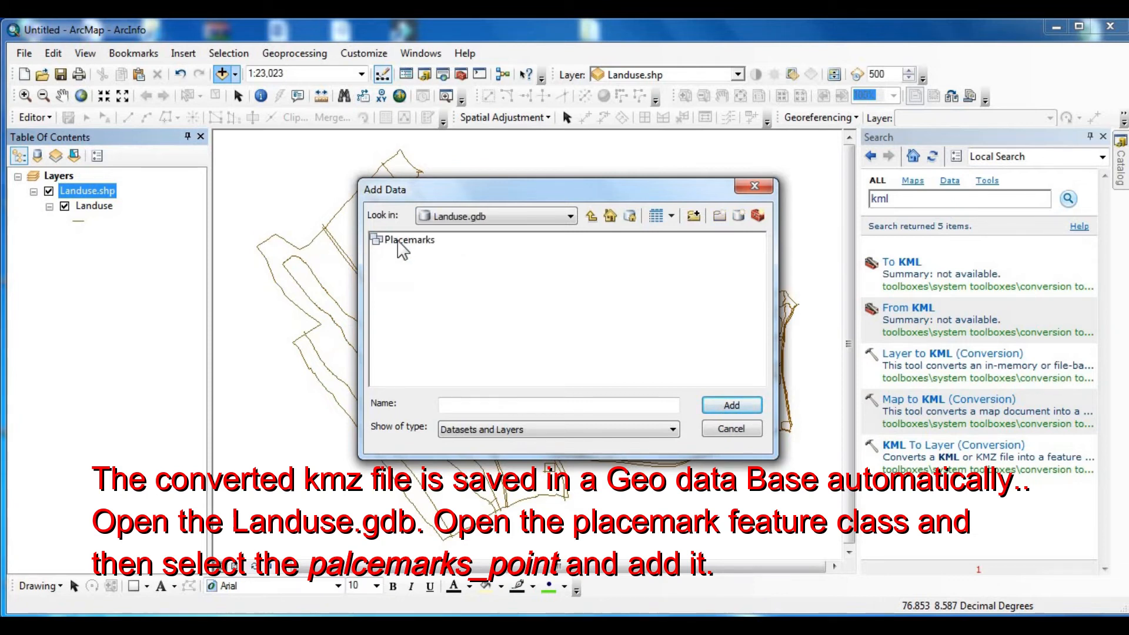
double_click(398, 242)
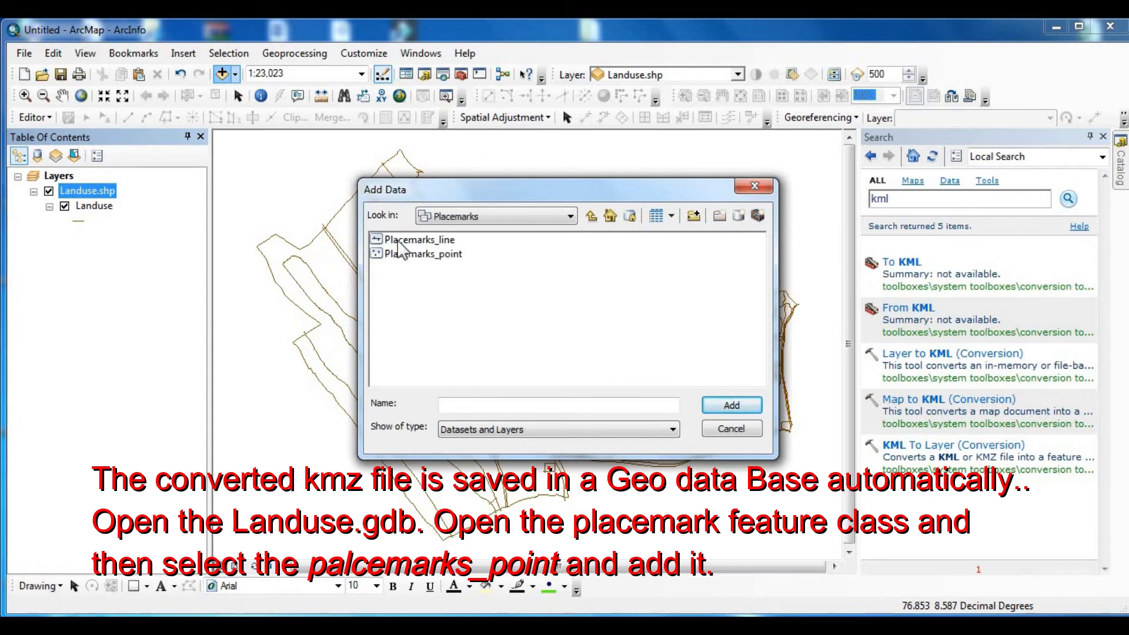
click(425, 254)
click(731, 406)
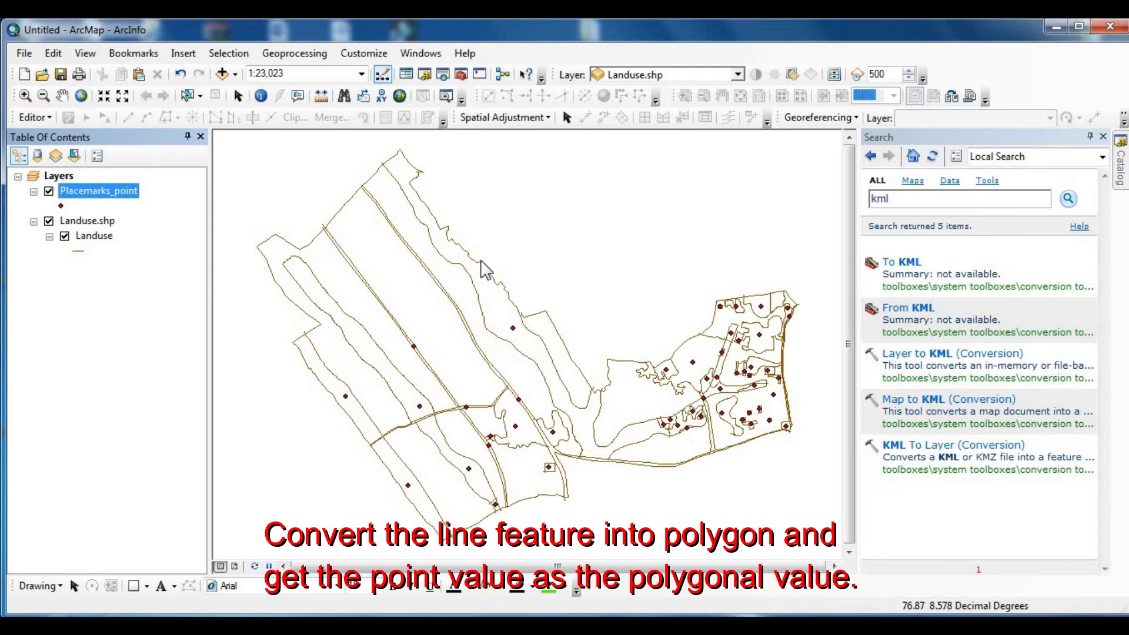
- Search the tools for feature to polygon
drag(901, 200, 844, 210)
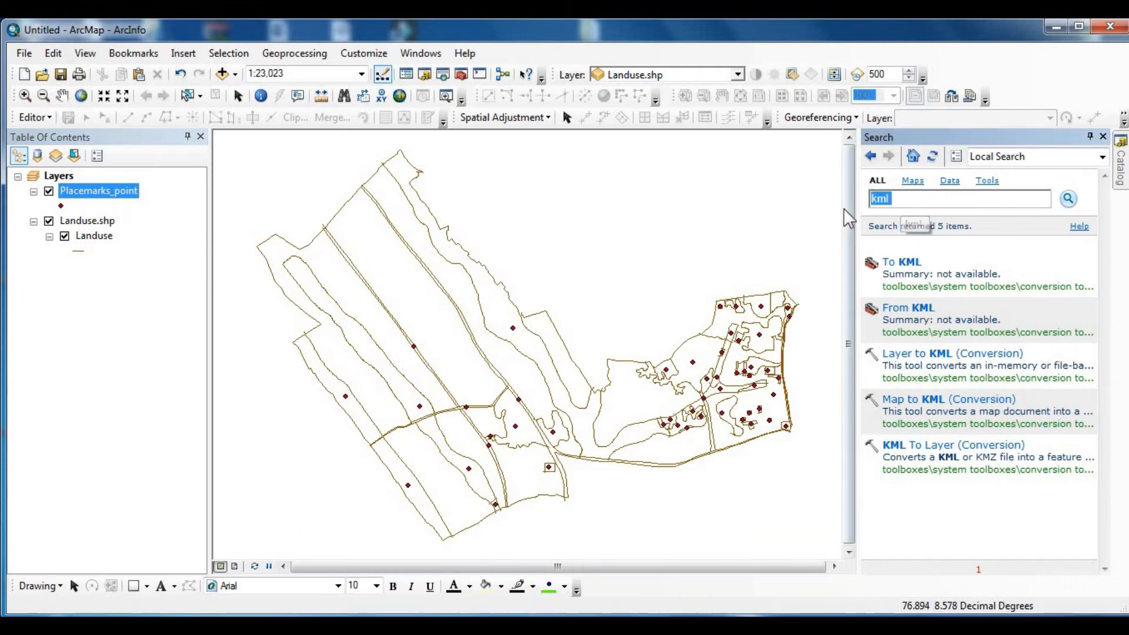
text(featu)
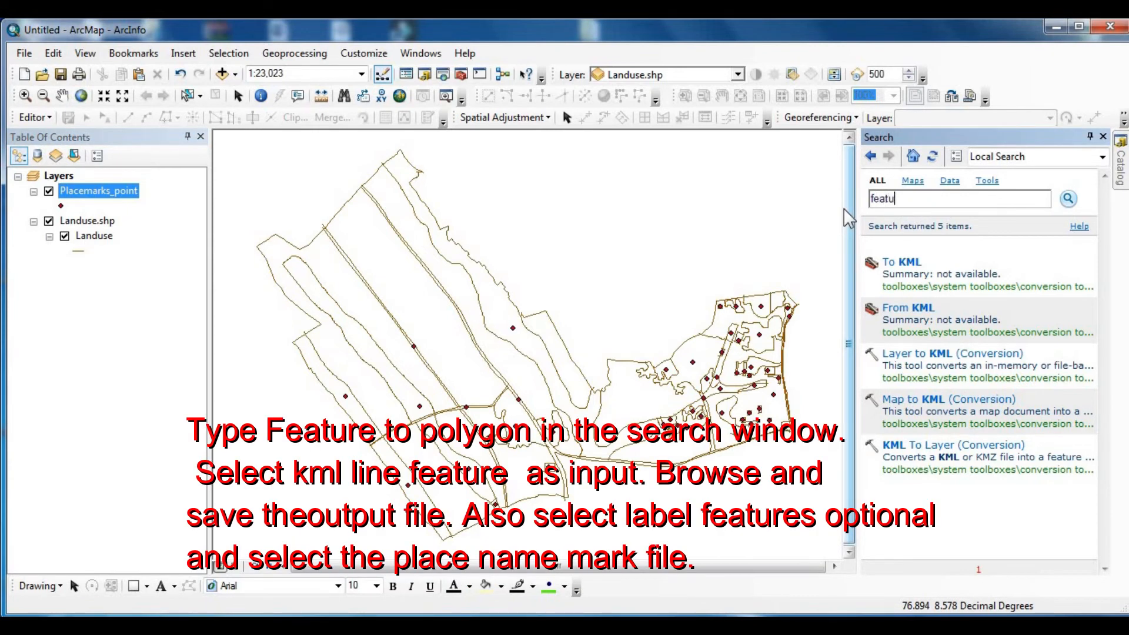
text(re to polygon)
key(Return)
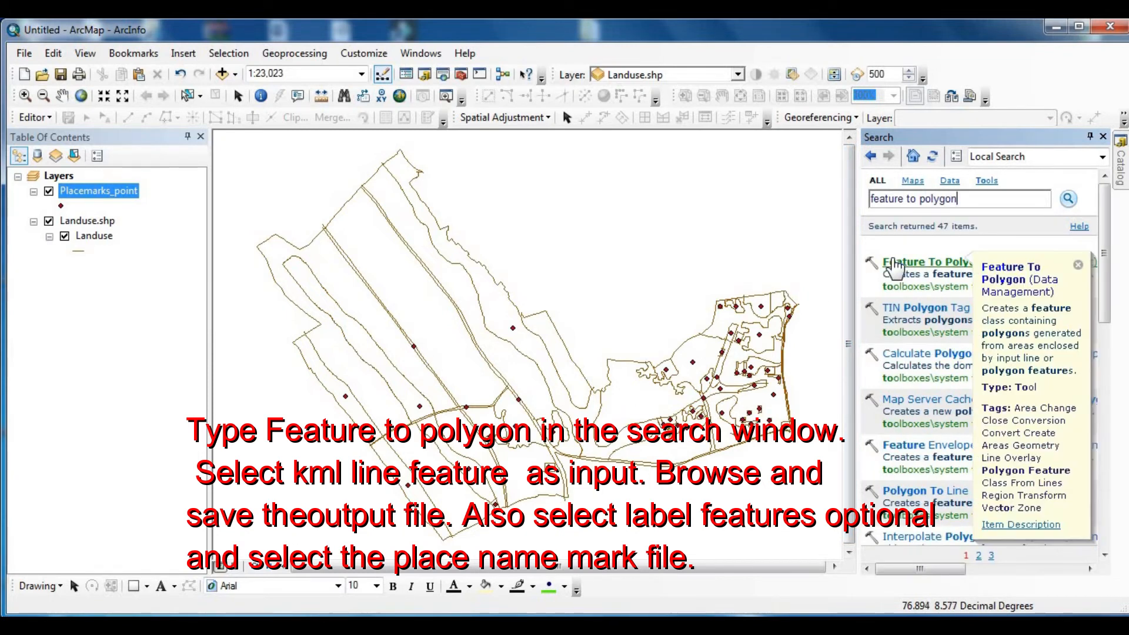
- Start the Feature To Polygon tool and choose the Landuse layer of Landuse.shp as its input features
click(894, 264)
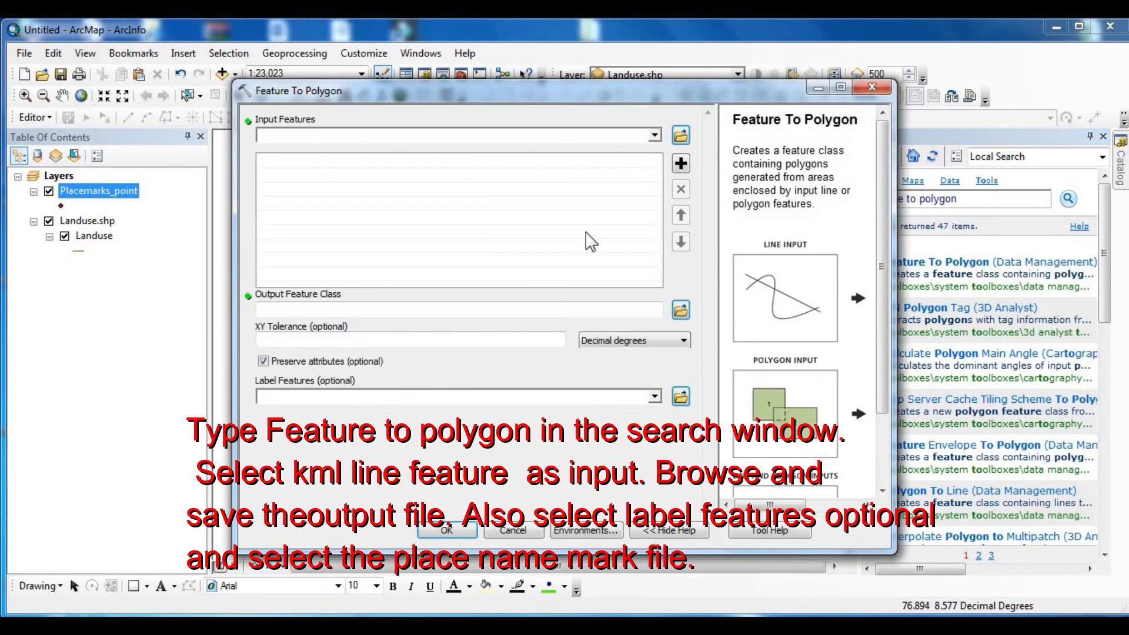
click(653, 137)
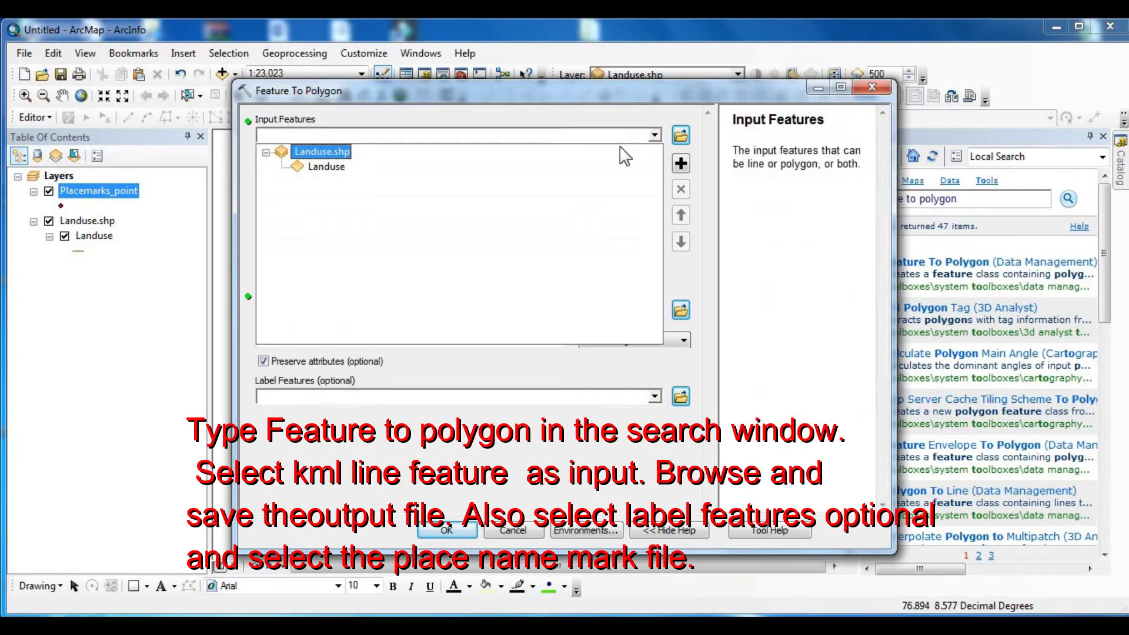
click(336, 171)
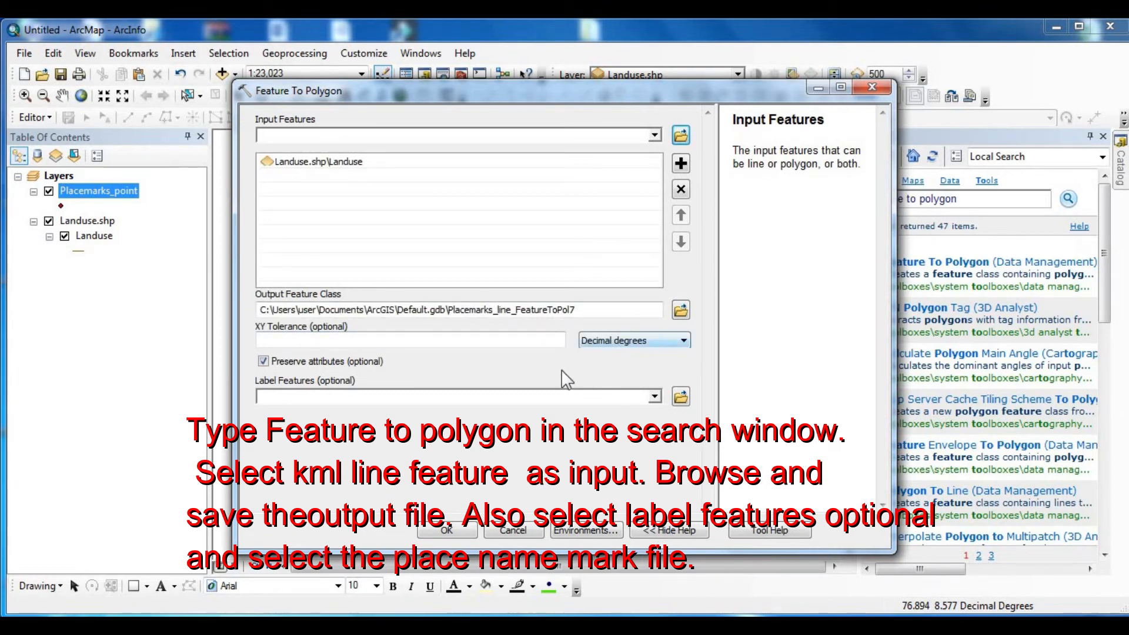
- Set the output feature class to Landuse_Polygon in the LANDUSE folder on drive D
click(681, 310)
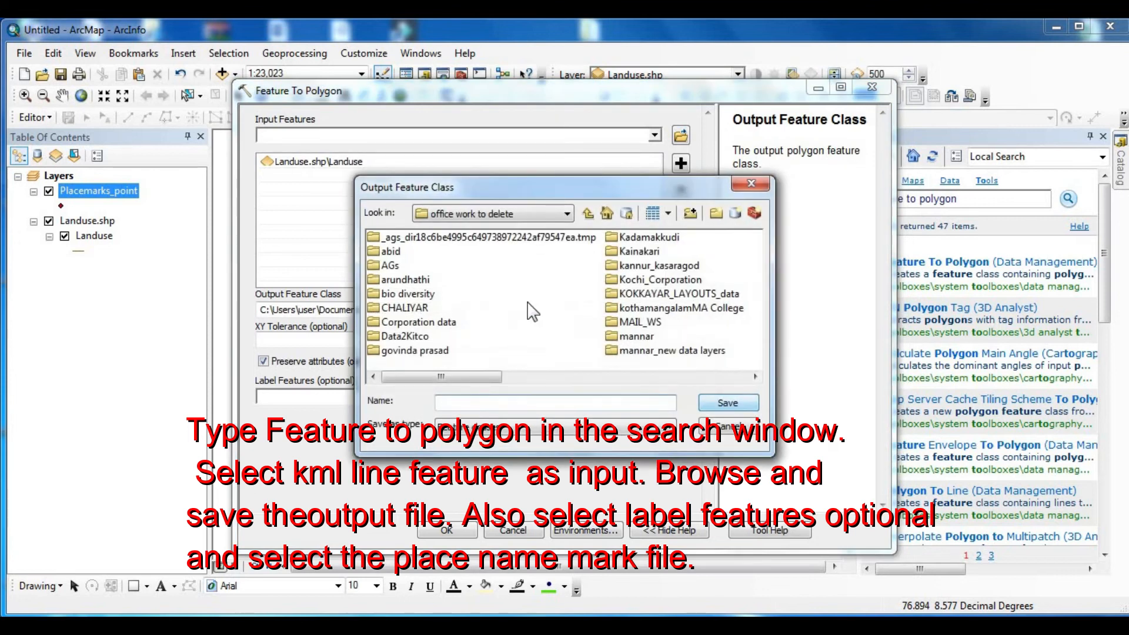
click(567, 214)
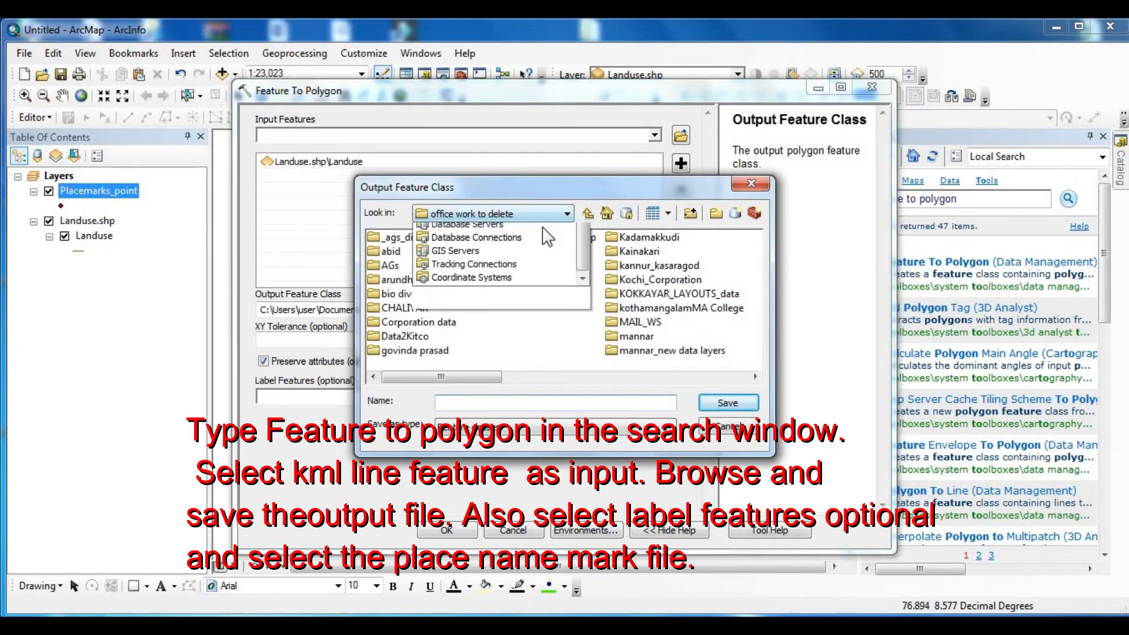
click(459, 271)
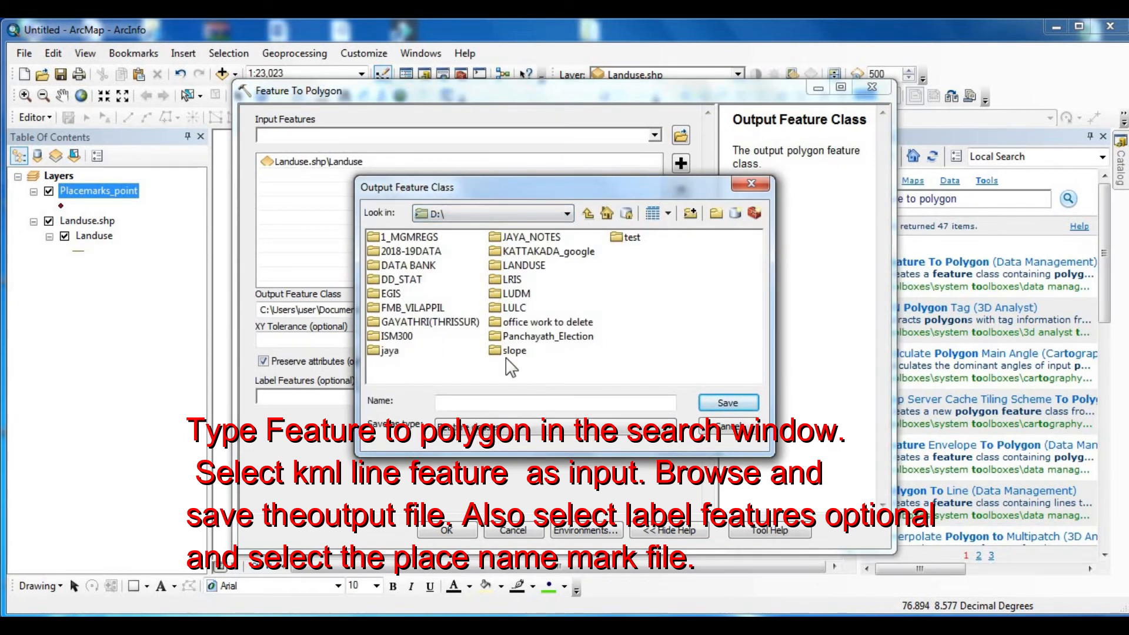
double_click(523, 266)
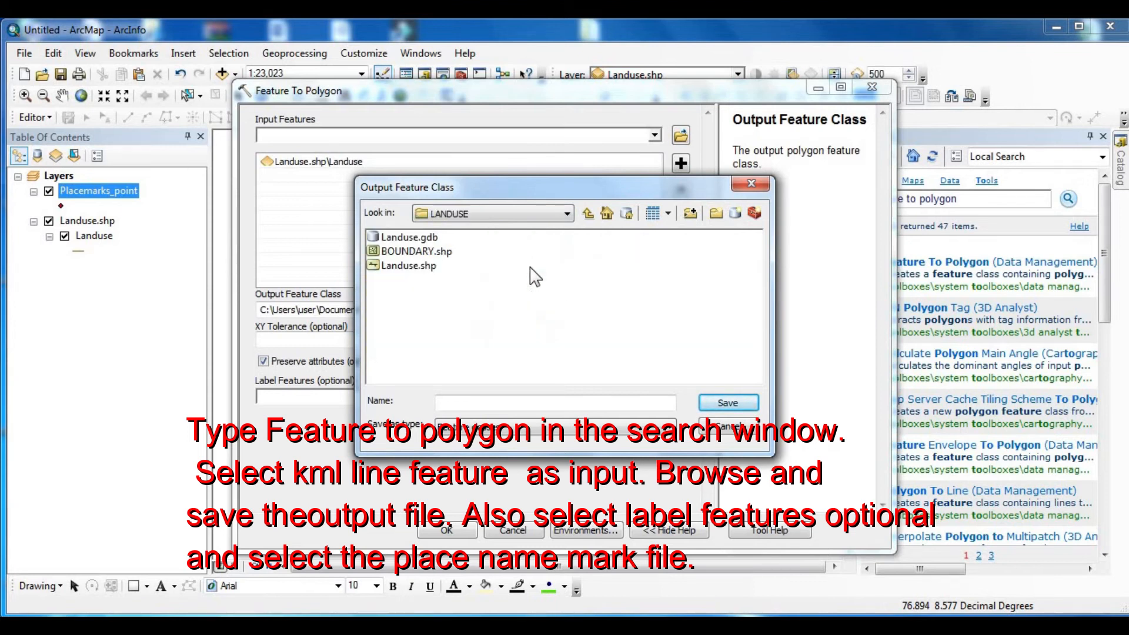
click(469, 400)
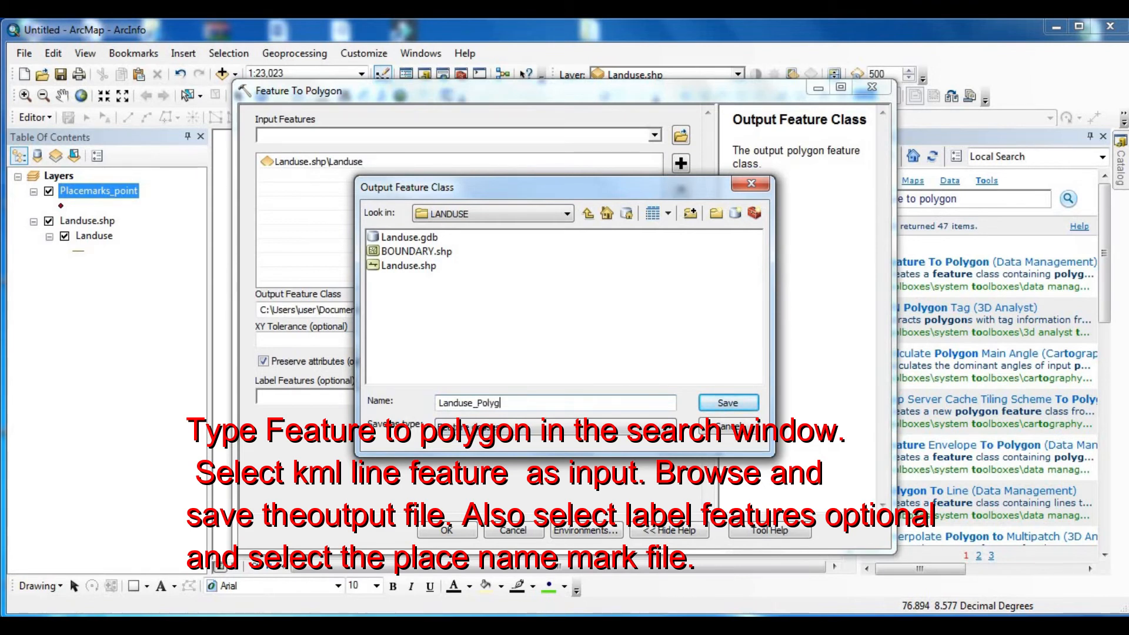
click(728, 403)
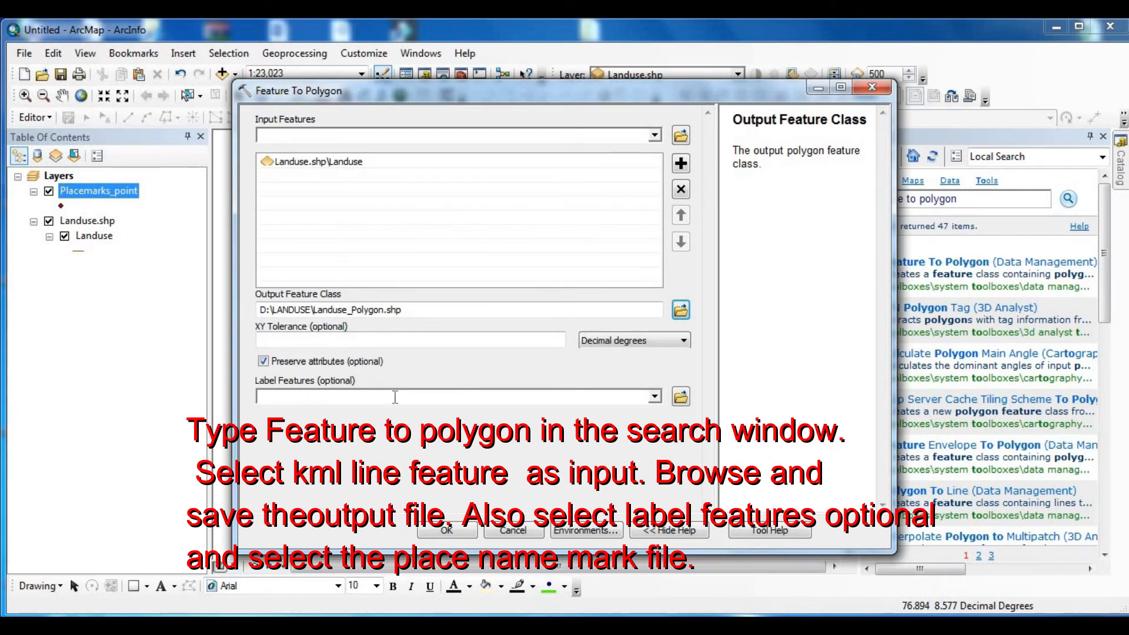
- Use Placemarks_point as the label features and run the Feature To Polygon conversion
click(654, 397)
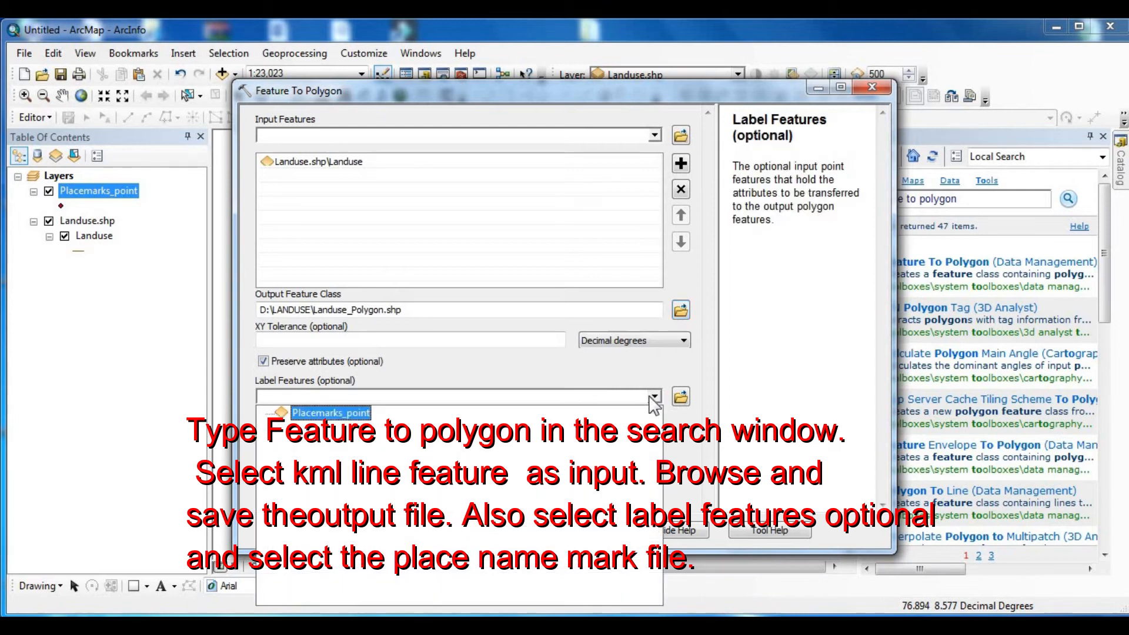
click(326, 413)
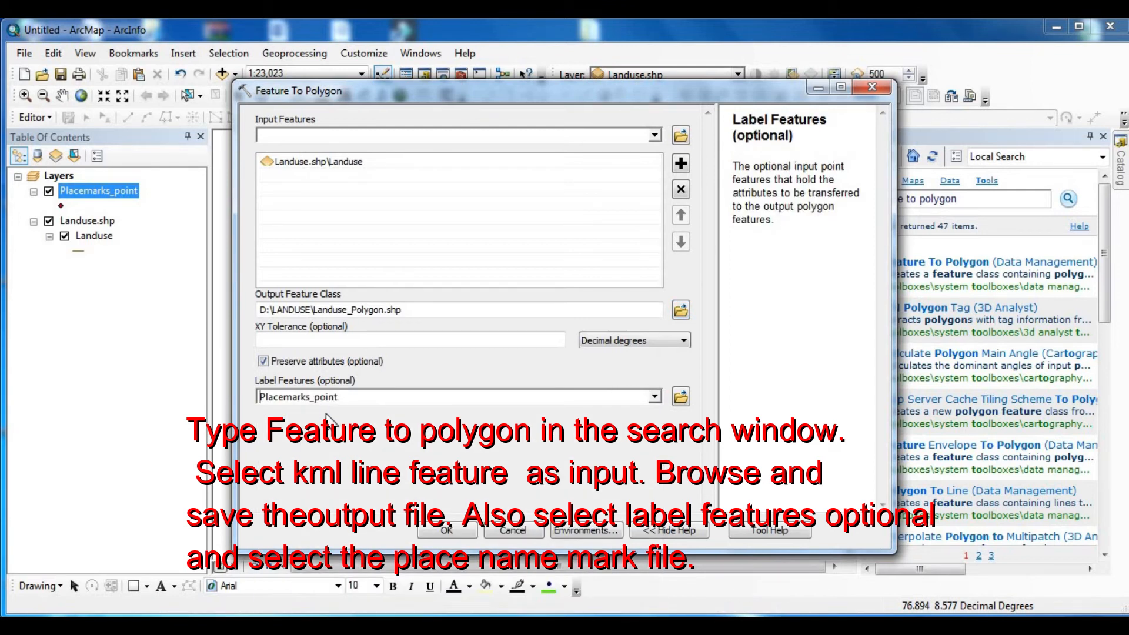
click(448, 531)
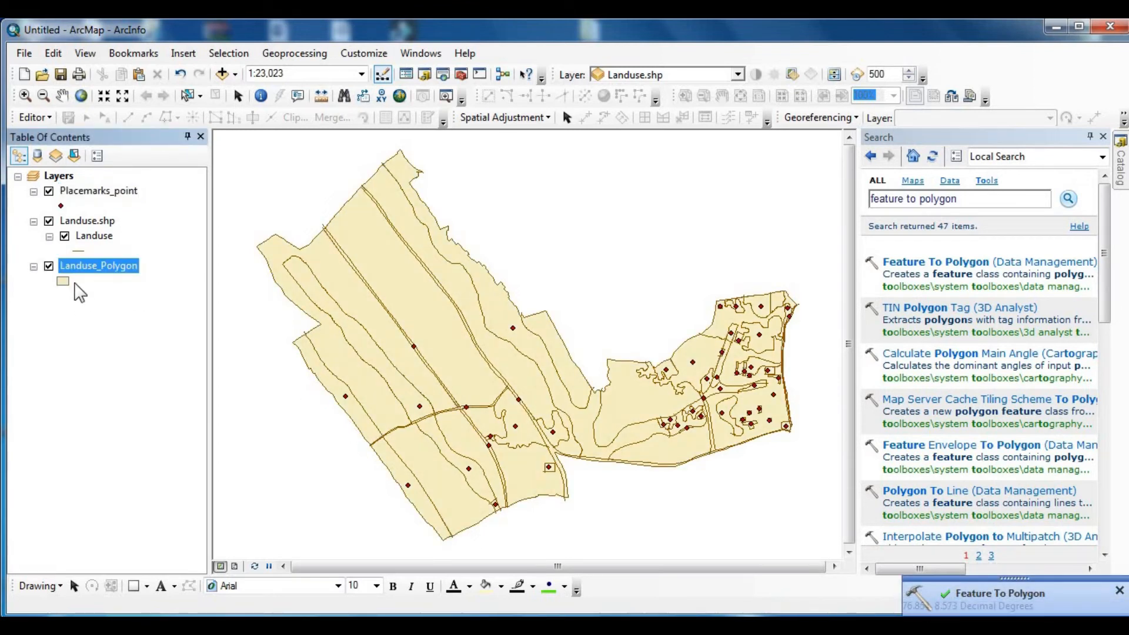
- Hide the Landuse.shp and Placemarks_point layers and give Landuse_Polygon the unfilled red outline symbol
click(48, 222)
click(49, 192)
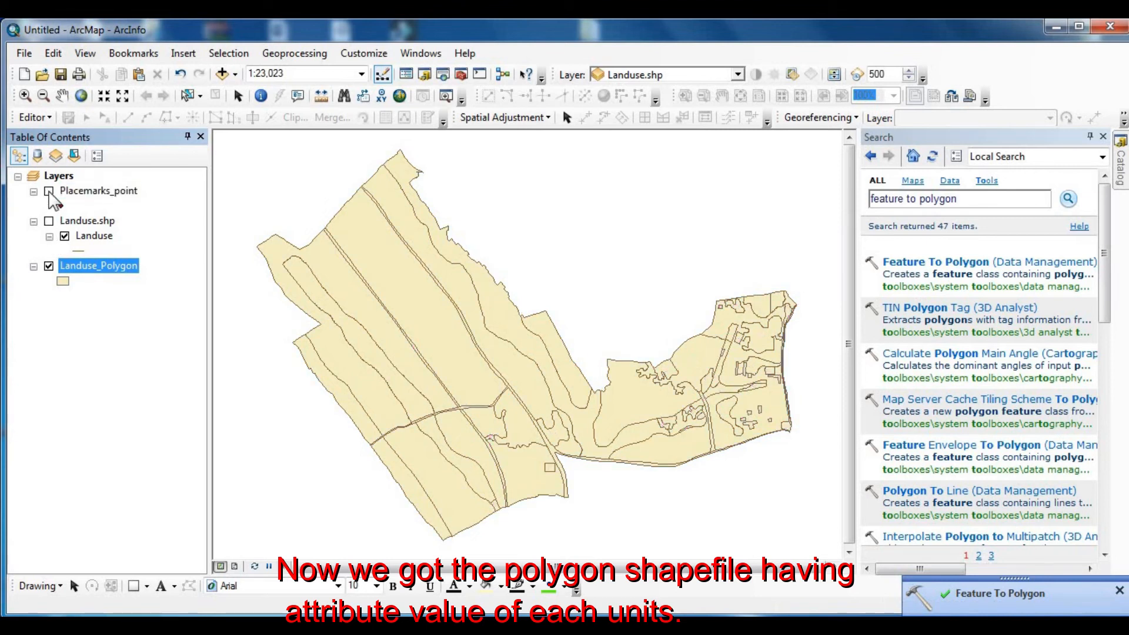
click(63, 281)
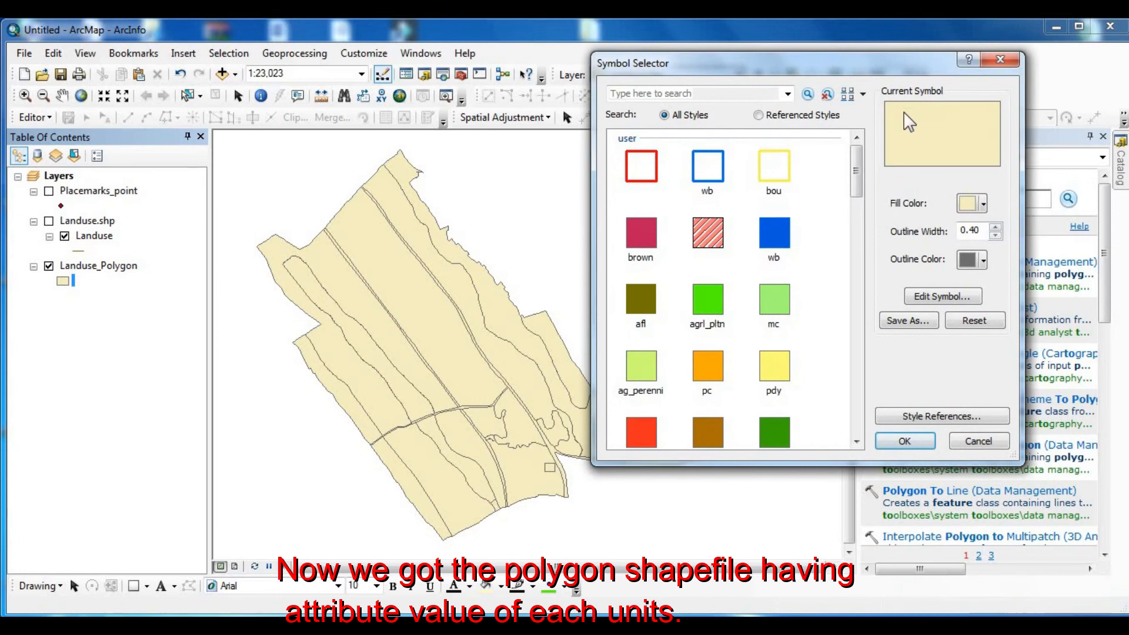
click(642, 167)
click(905, 441)
- Set the outline width of the Landuse_Polygon symbol to 1
click(64, 281)
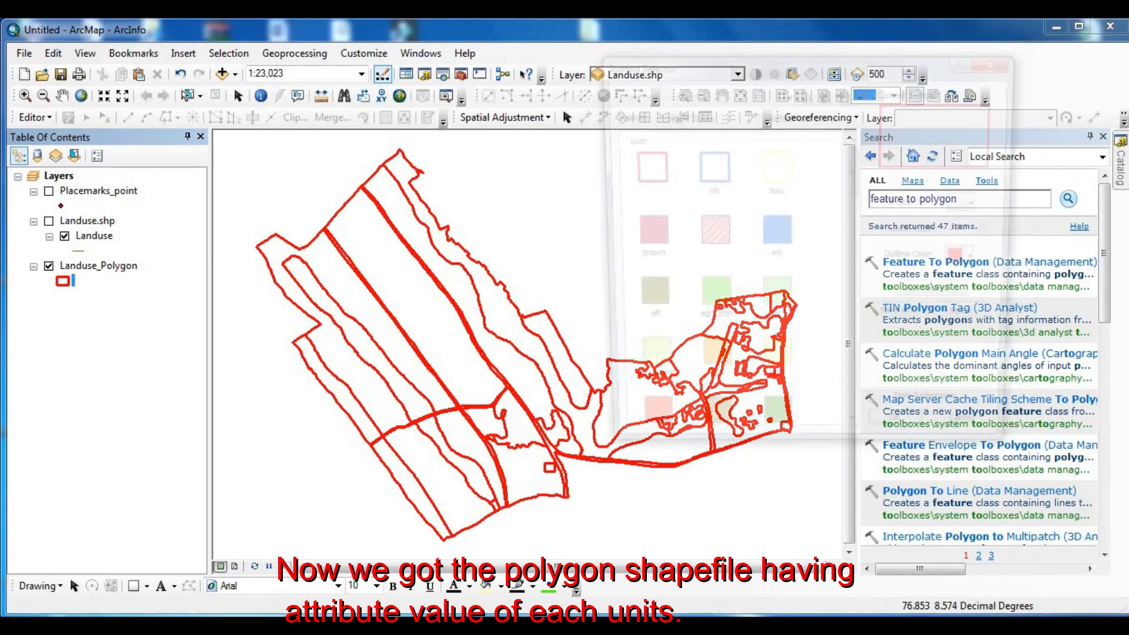
click(995, 234)
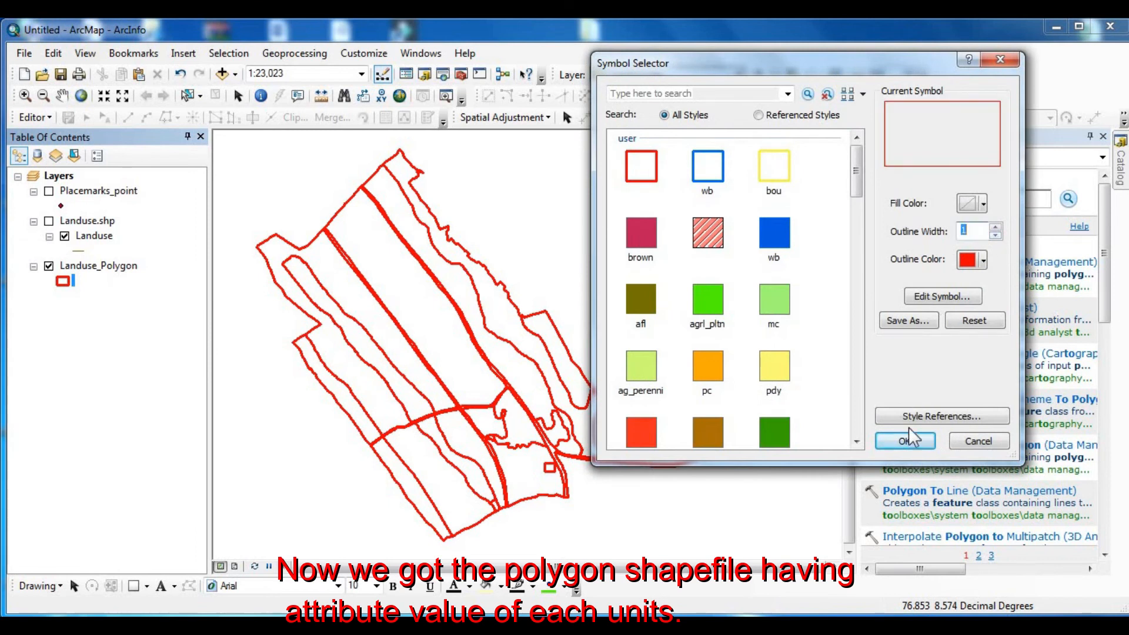
click(906, 442)
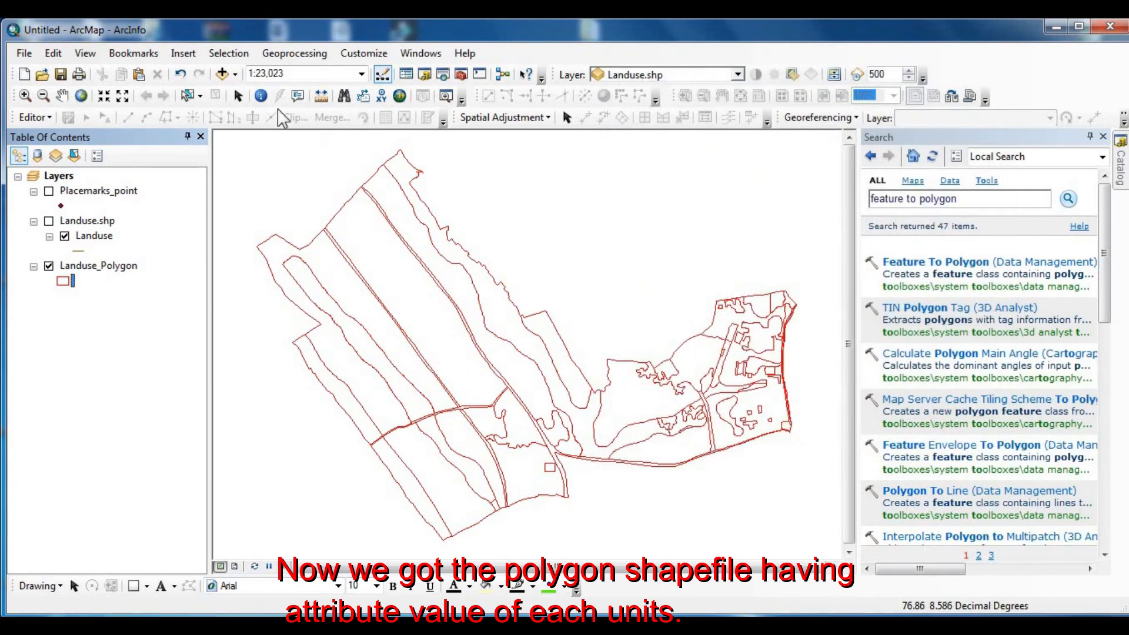
- Identify several Landuse_Polygon features across the eastern part of the map to examine their attribute values
click(261, 96)
click(684, 445)
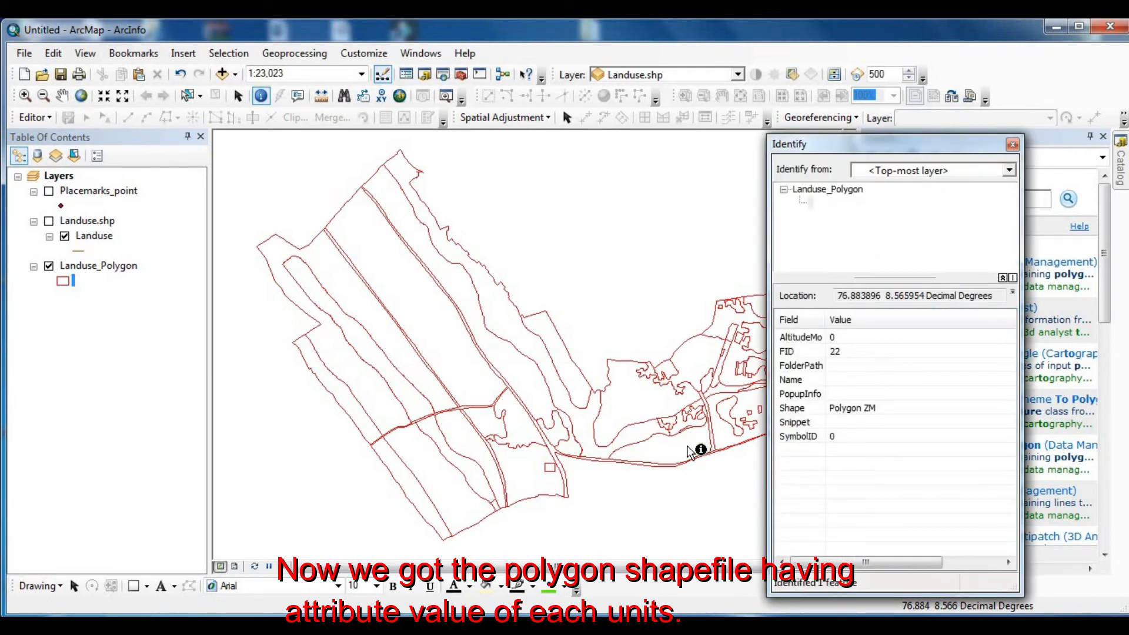
drag(867, 144, 950, 121)
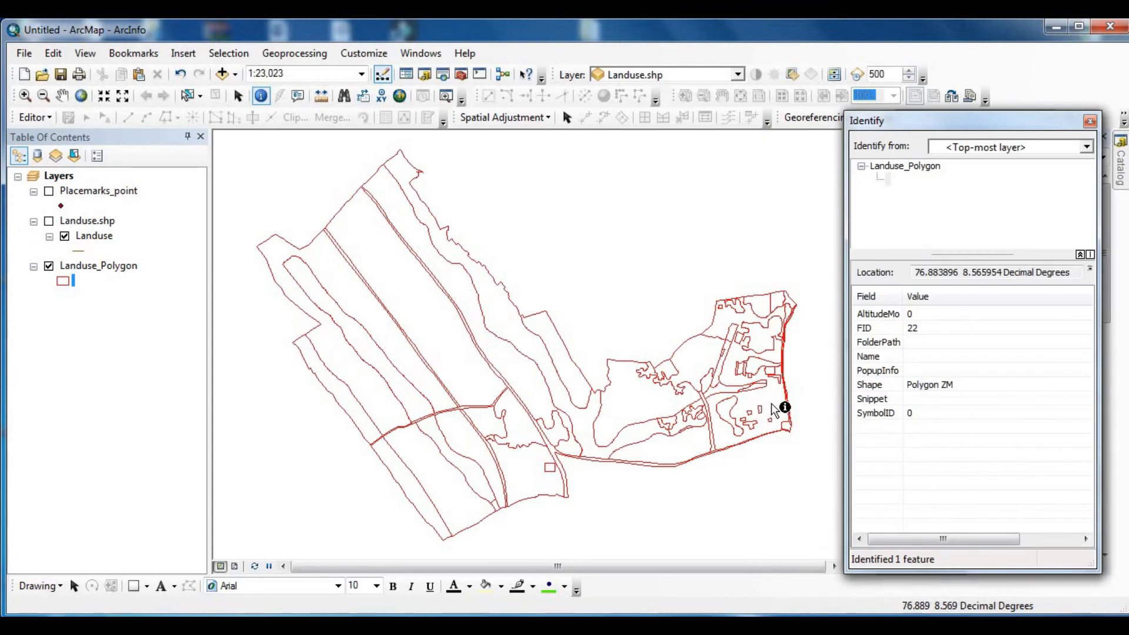
click(772, 409)
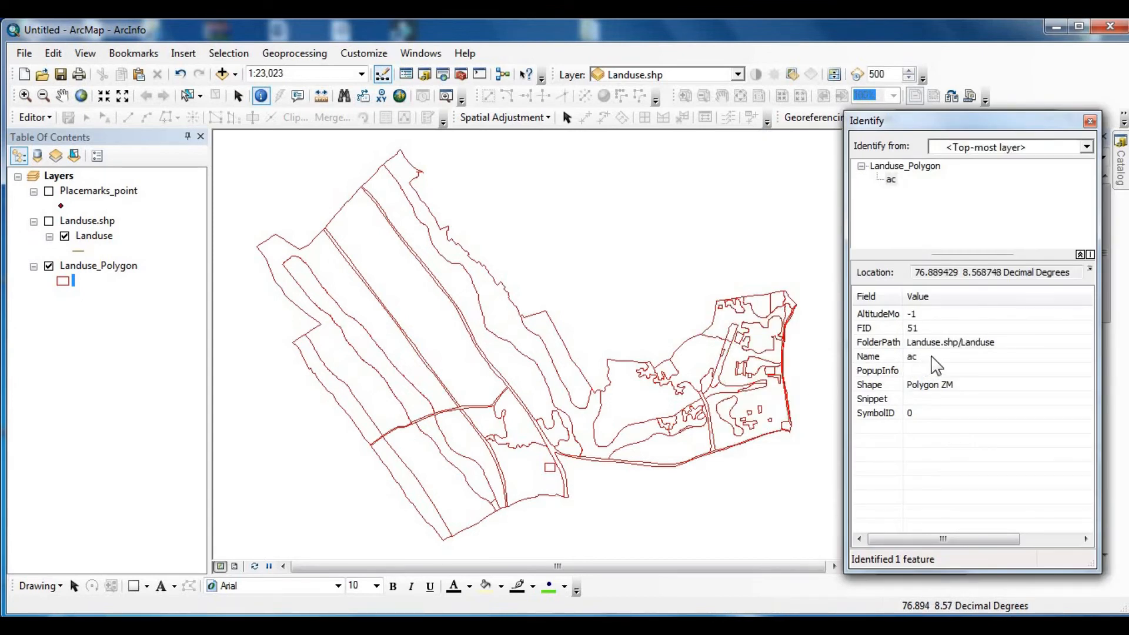
click(729, 413)
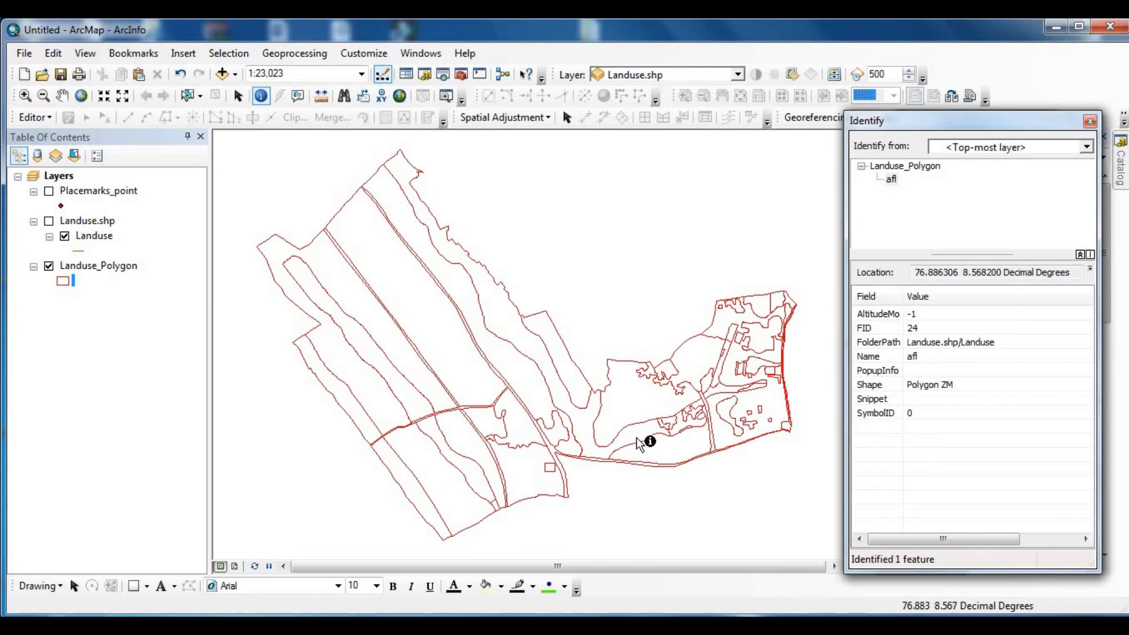
click(669, 373)
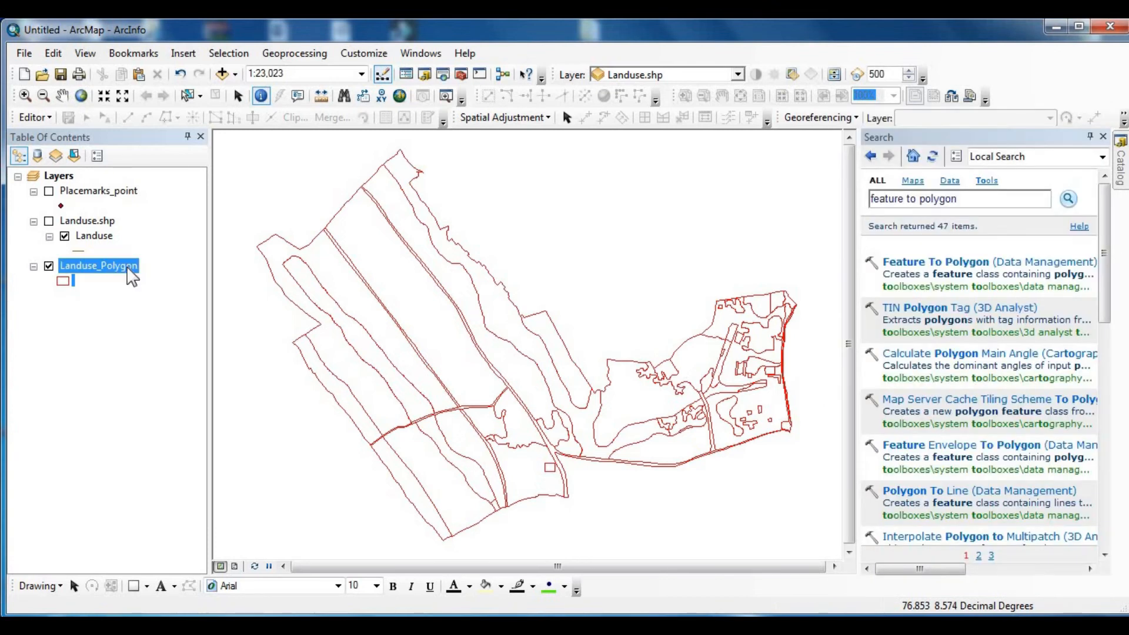
- Open the attribute table of Landuse_Polygon, widen its Name column and narrow its SymbolID column
right_click(127, 266)
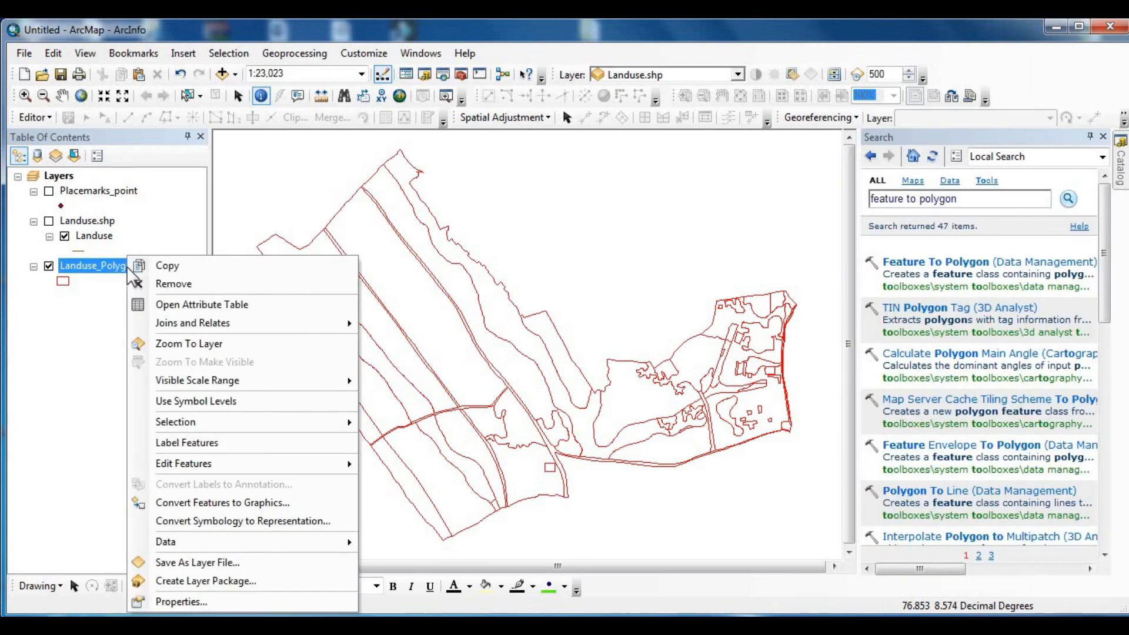
click(187, 304)
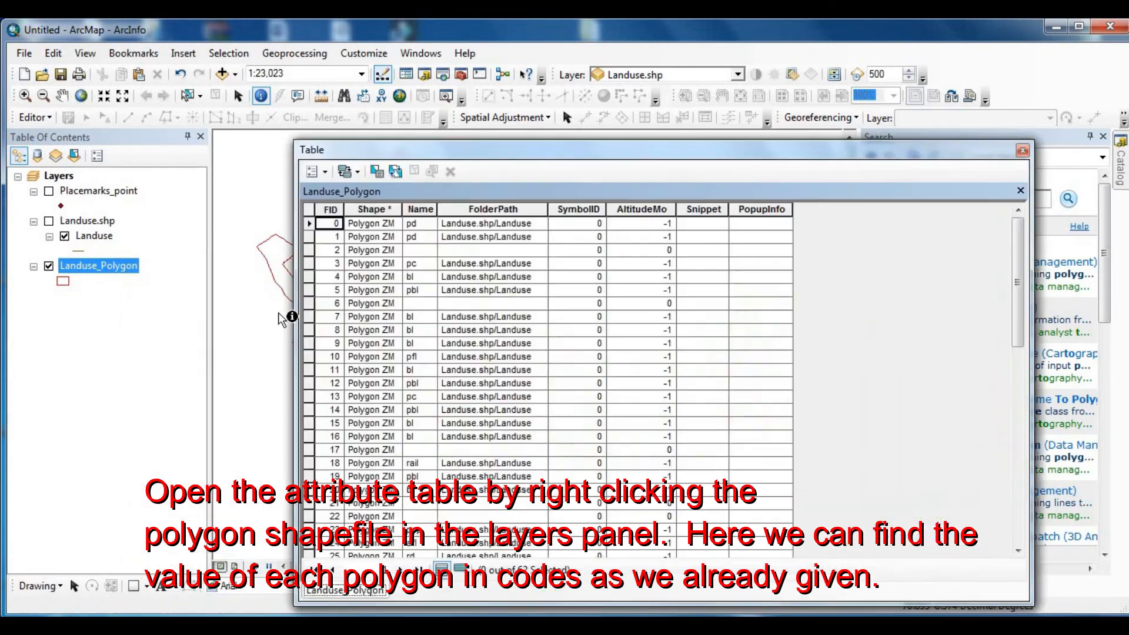
drag(588, 151, 627, 85)
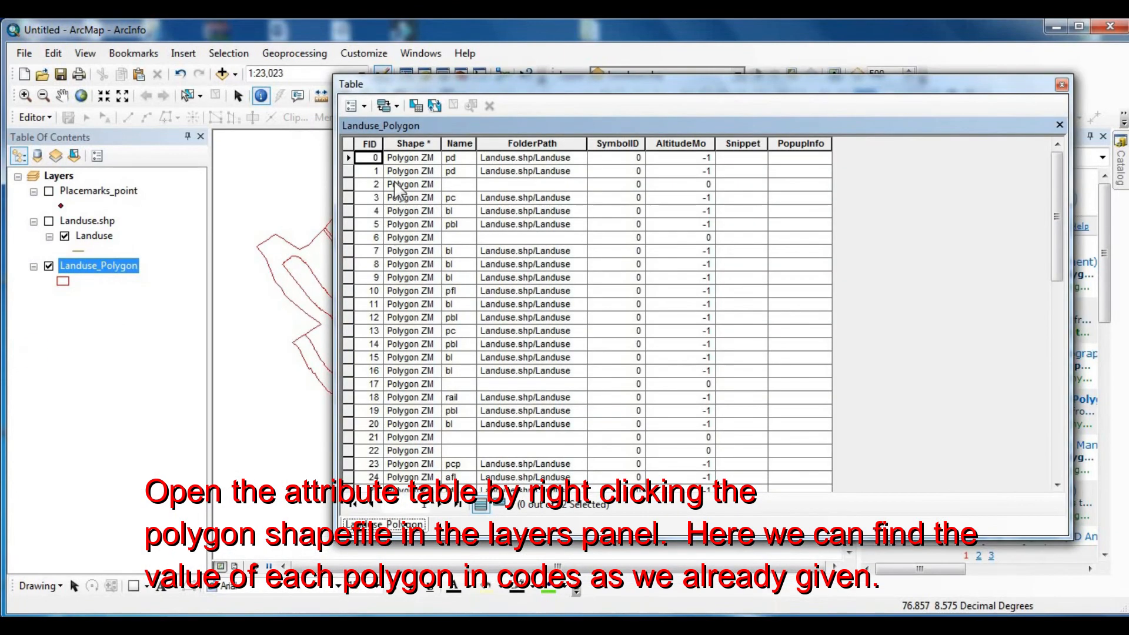
drag(476, 145, 570, 144)
right_click(492, 142)
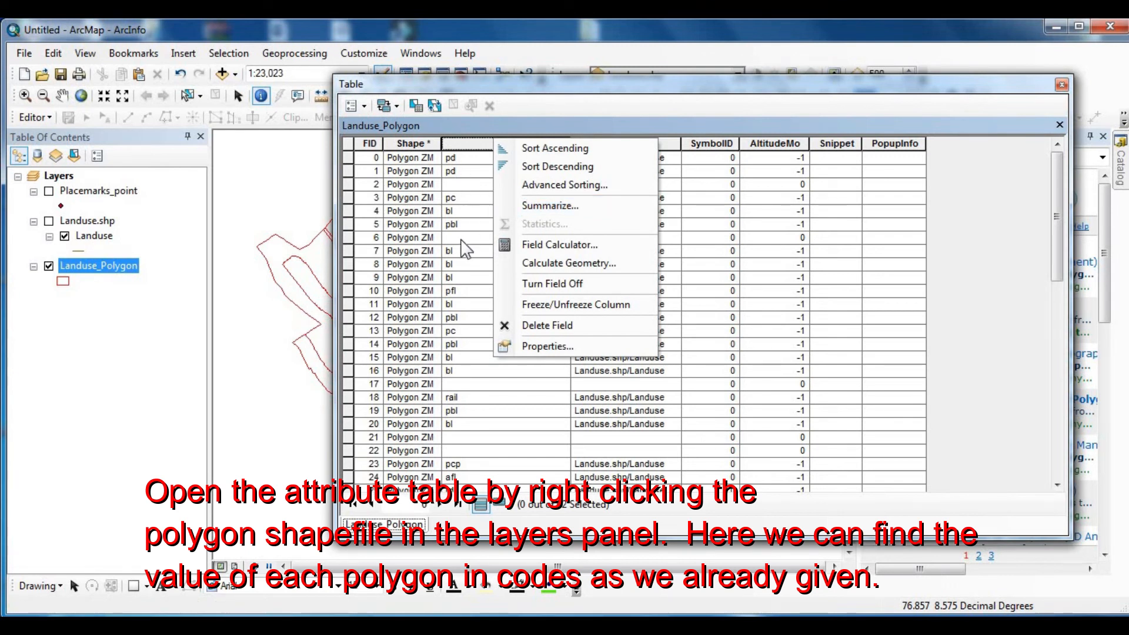
click(596, 84)
drag(595, 84, 532, 73)
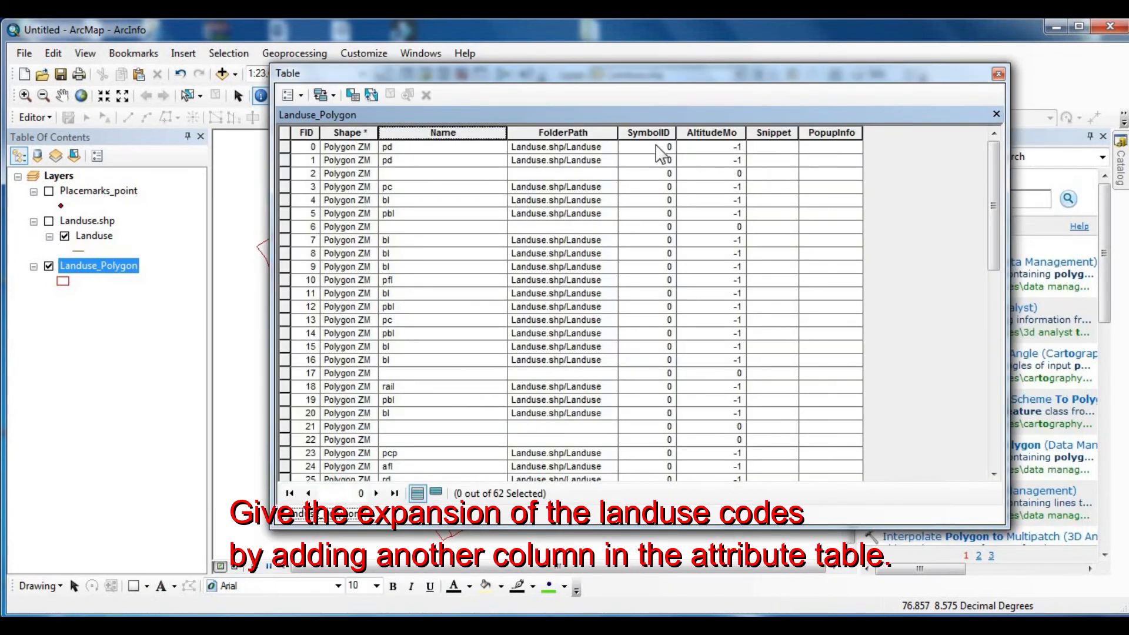
drag(508, 132, 487, 132)
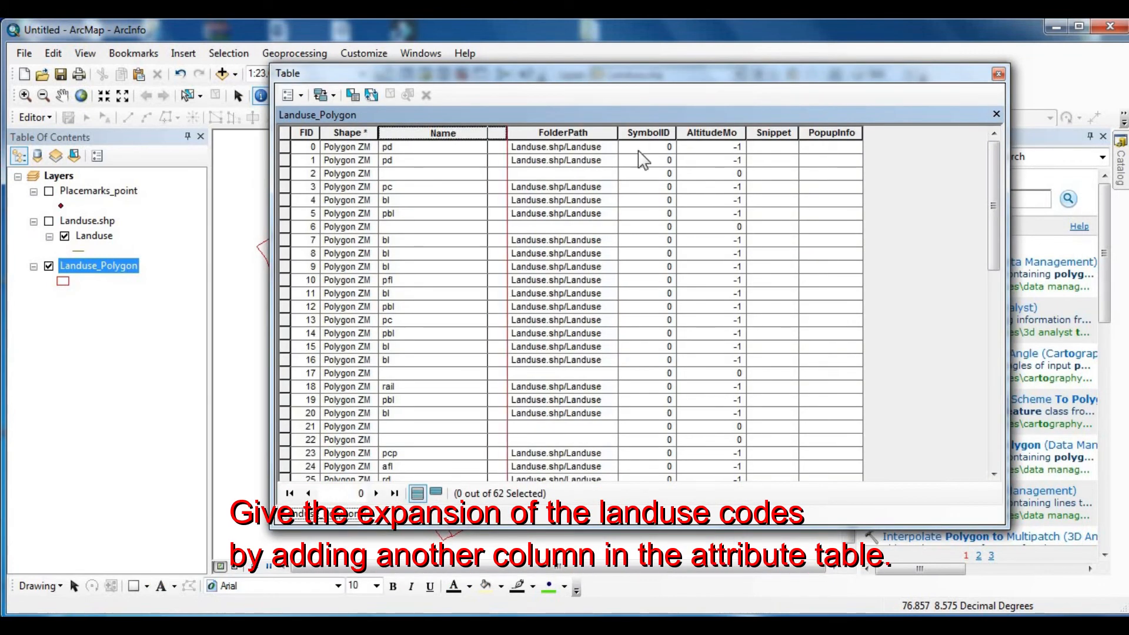
drag(655, 132, 617, 133)
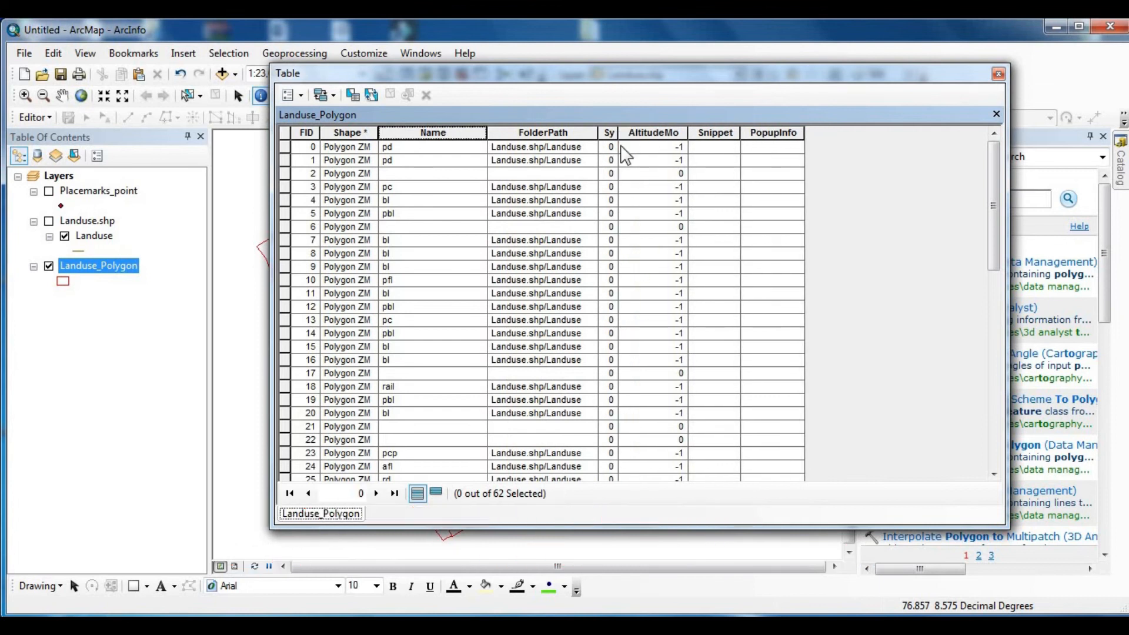
- Add a Text field named Descript with length 50 to the Landuse_Polygon table
click(301, 95)
click(348, 210)
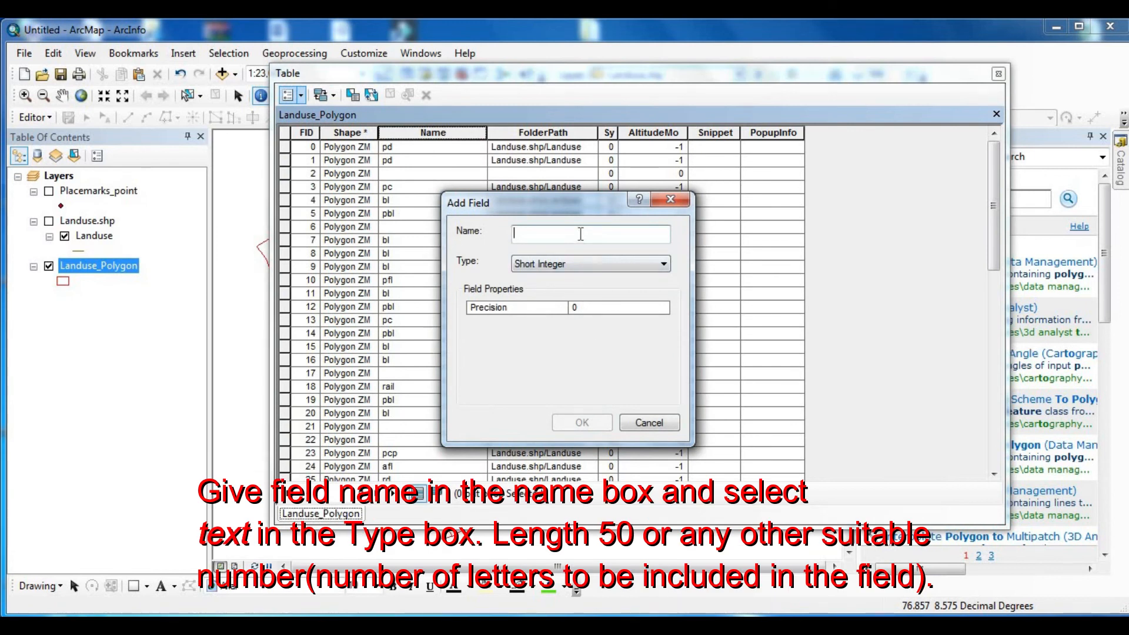
text(Descript)
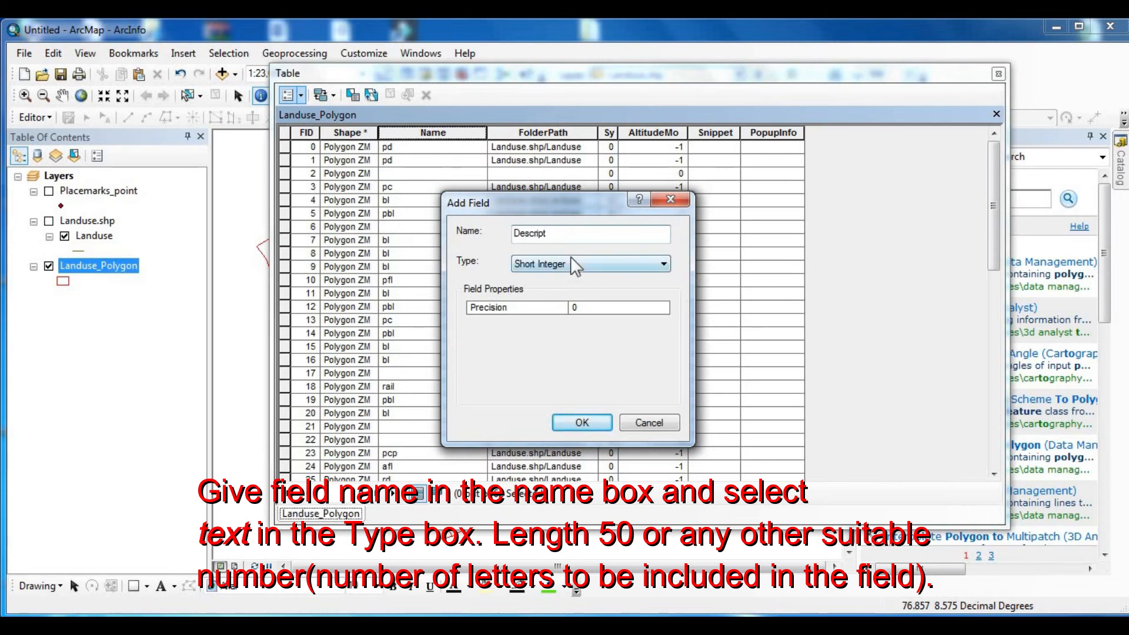
click(572, 262)
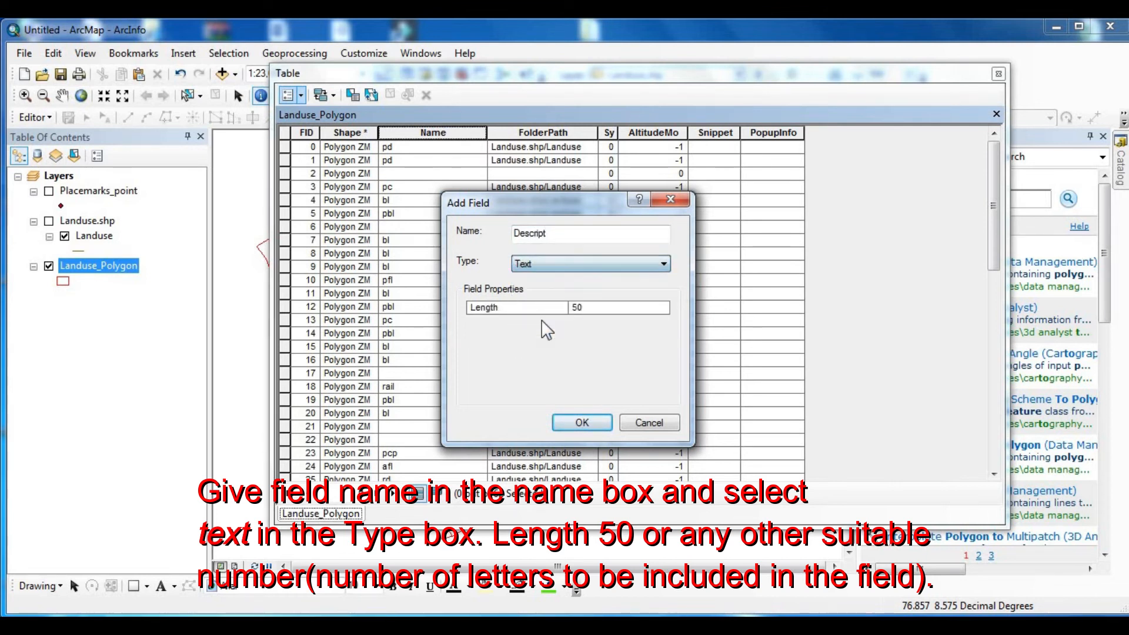
click(585, 422)
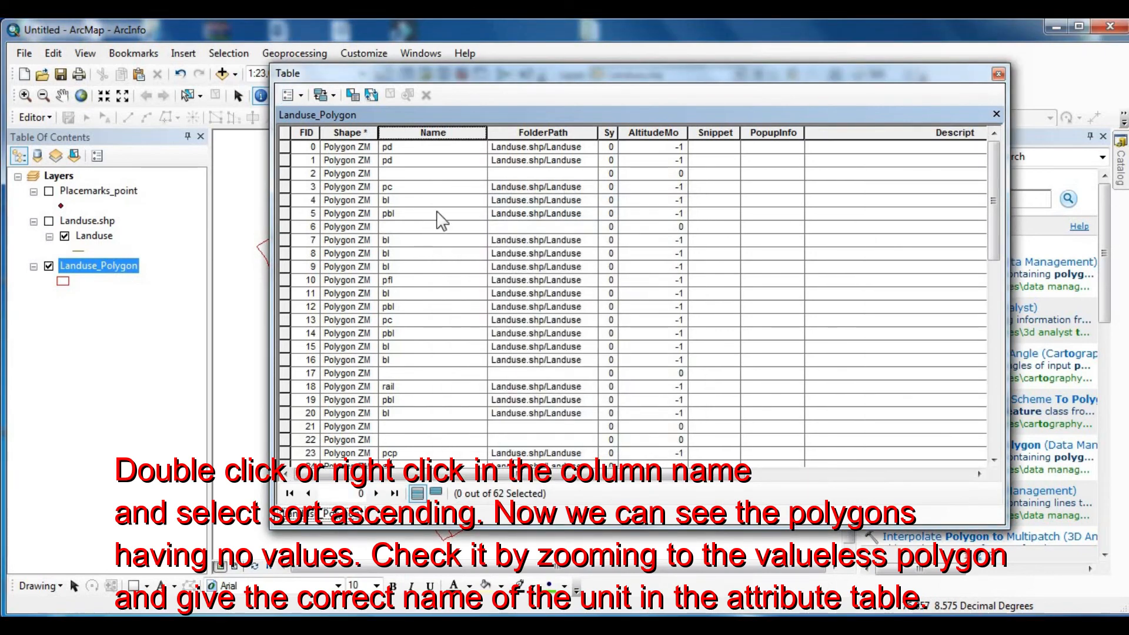
- Sort the Landuse_Polygon records by the Name field in ascending order
double_click(427, 134)
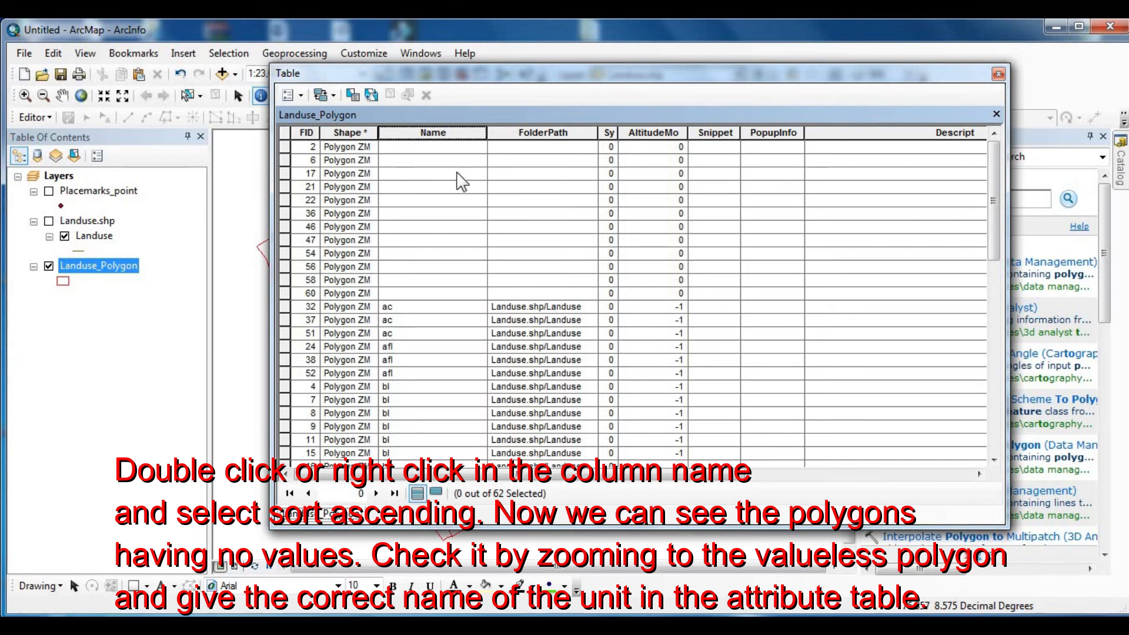
drag(461, 80, 429, 35)
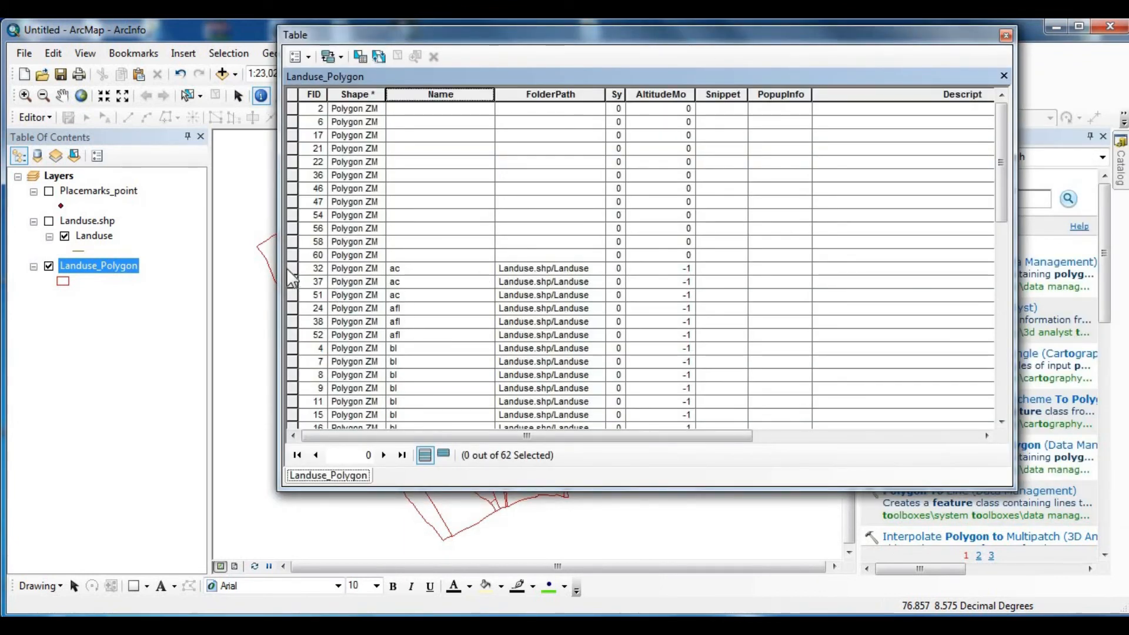
- Try selecting the ac records and the block of bl records directly in the table rows
drag(294, 266, 291, 298)
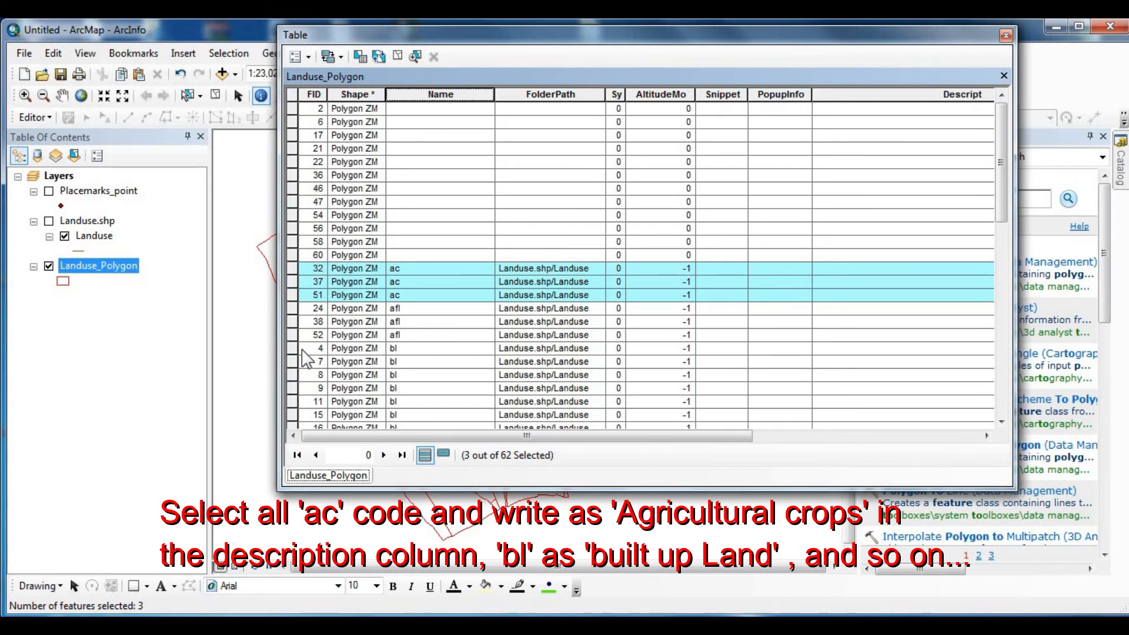
drag(292, 348, 397, 329)
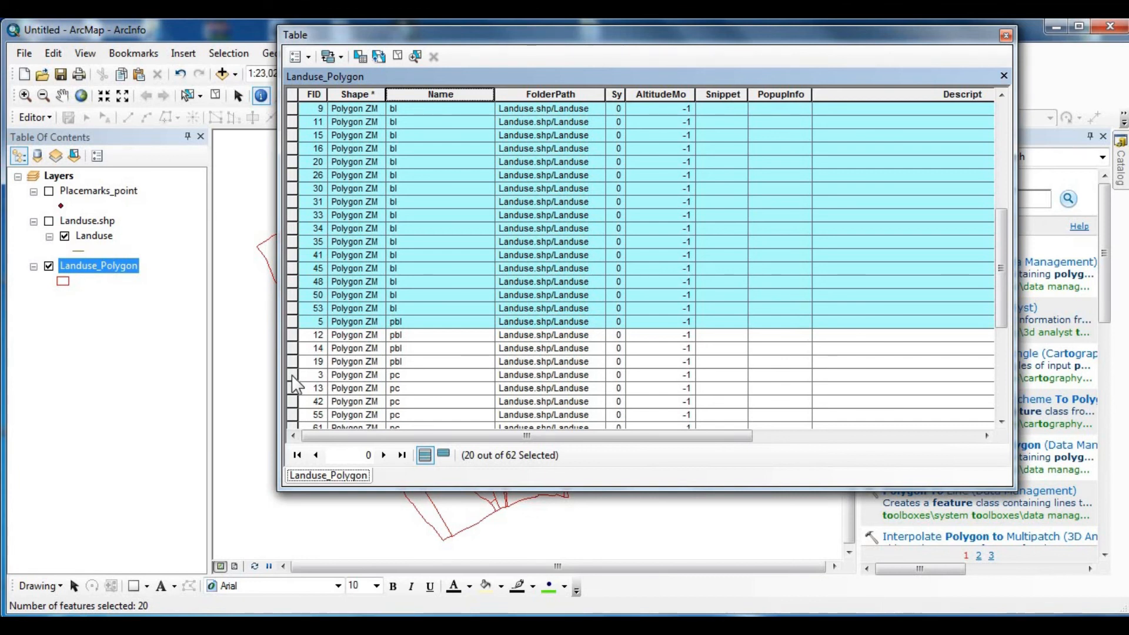
drag(1000, 277, 1009, 149)
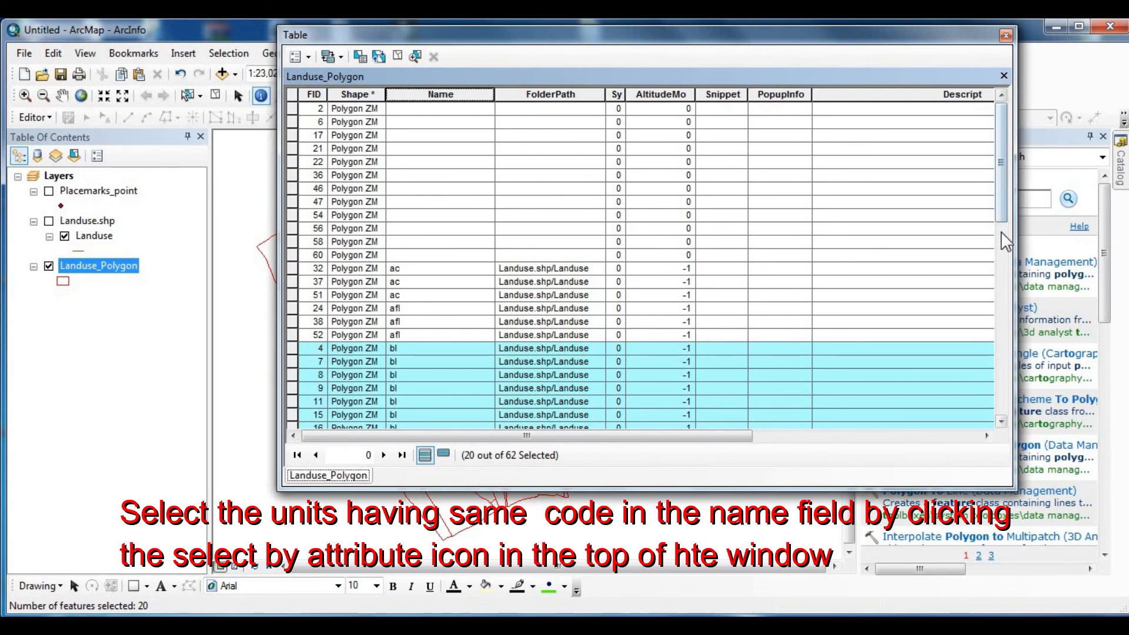
- Select the records by attributes with the expression "Name" = 'ac'
click(361, 56)
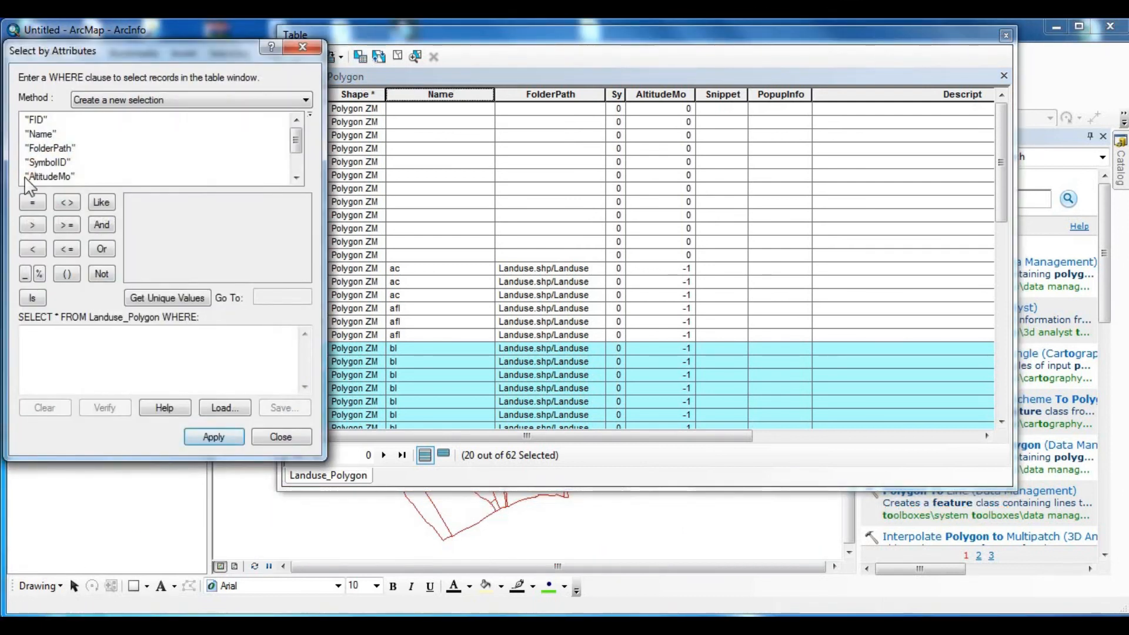
double_click(36, 133)
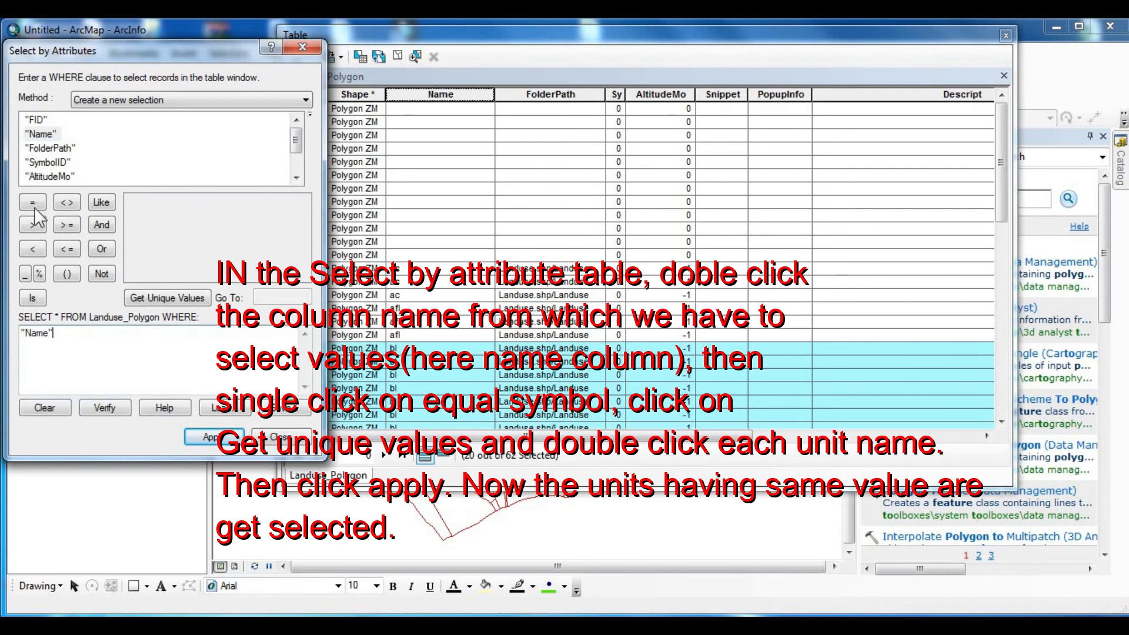
click(33, 202)
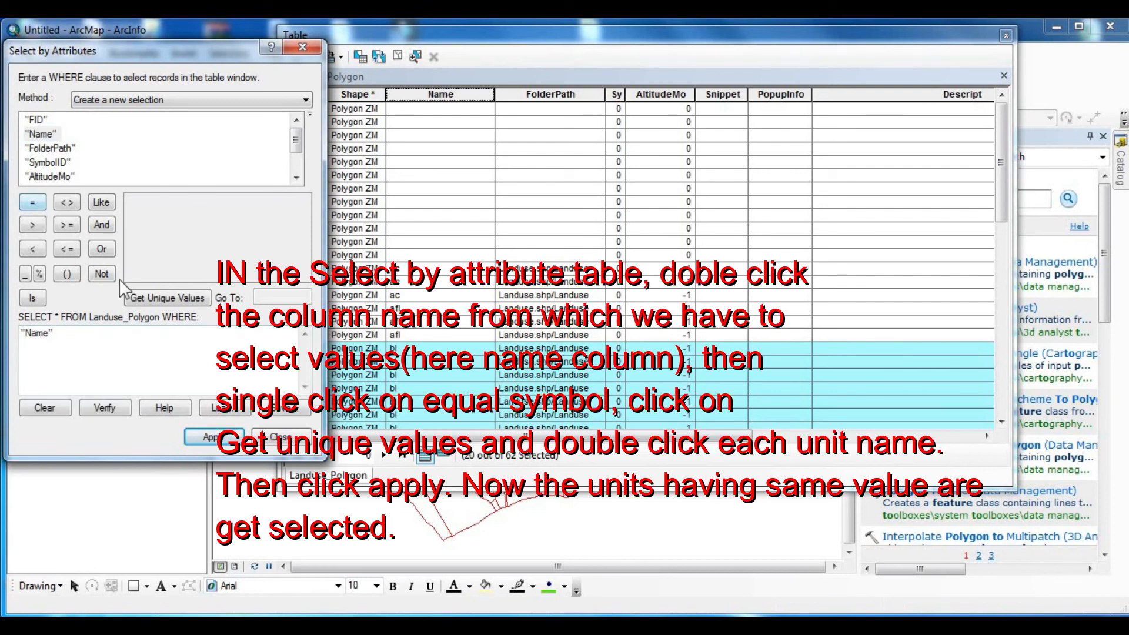
click(174, 298)
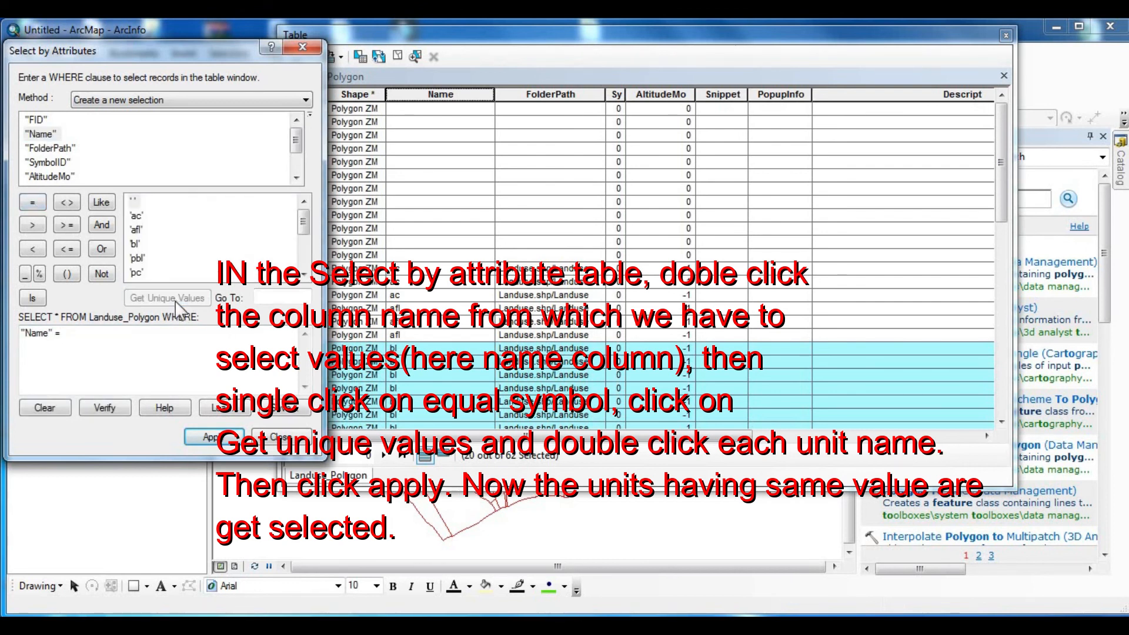
double_click(139, 217)
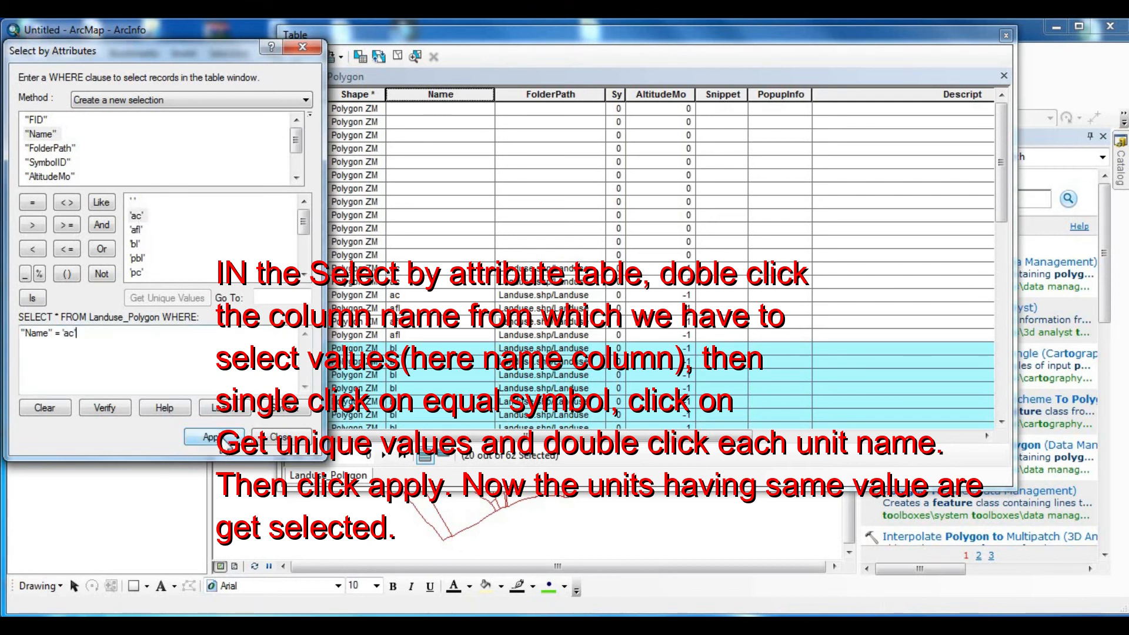
click(215, 437)
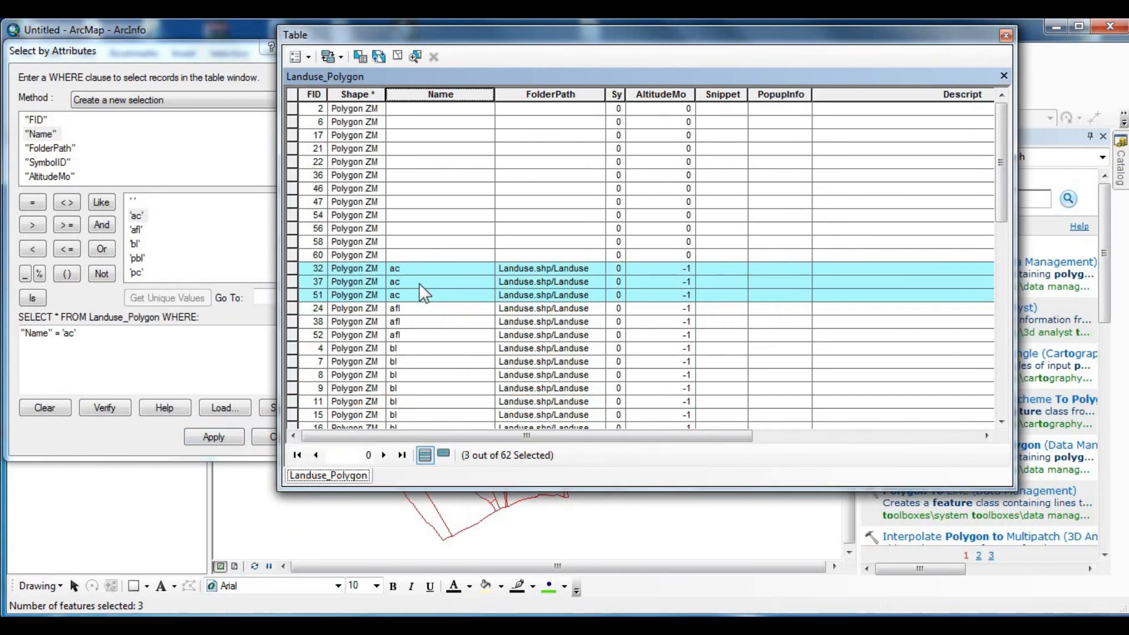
- Calculate the Descript field of the selected ac records as "Agricultural Crops" with the Field Calculator
right_click(920, 93)
click(984, 201)
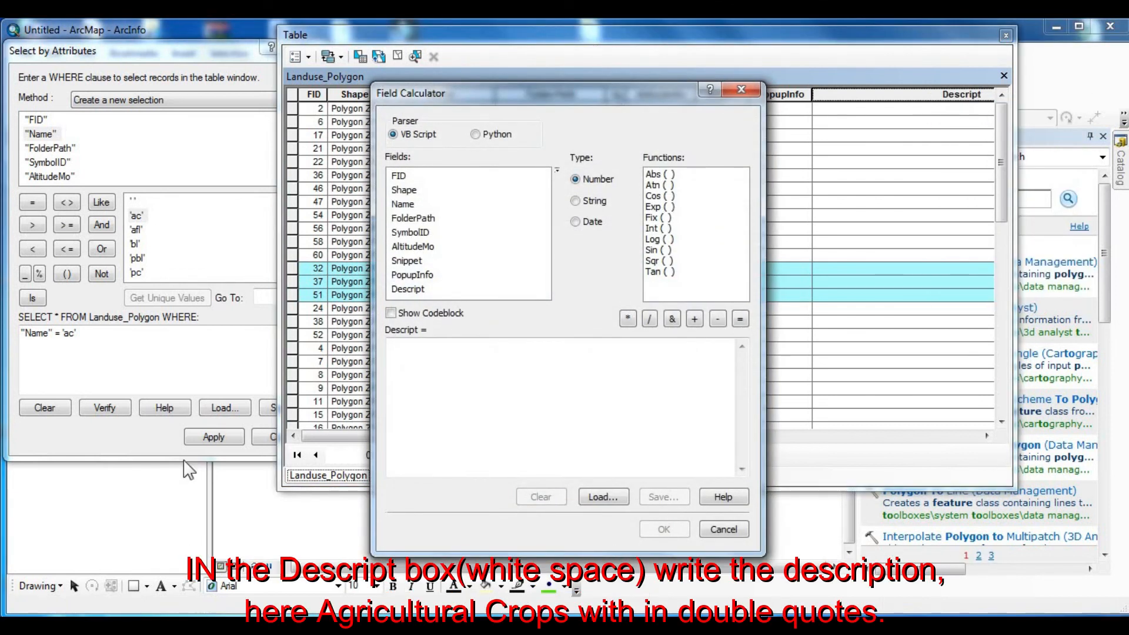
click(402, 370)
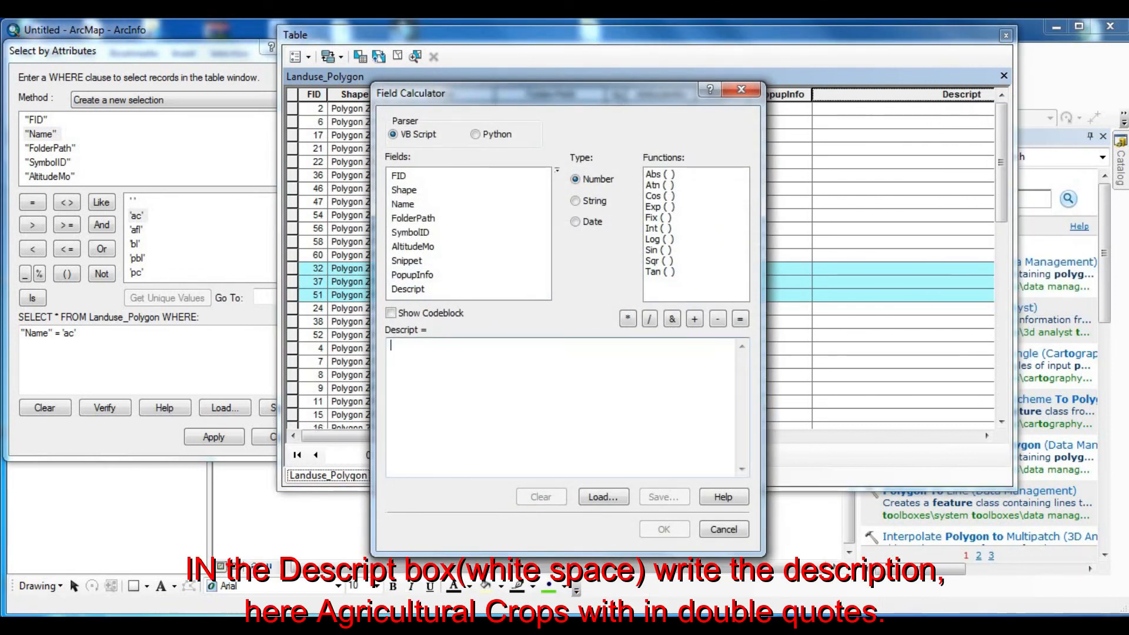
text("")
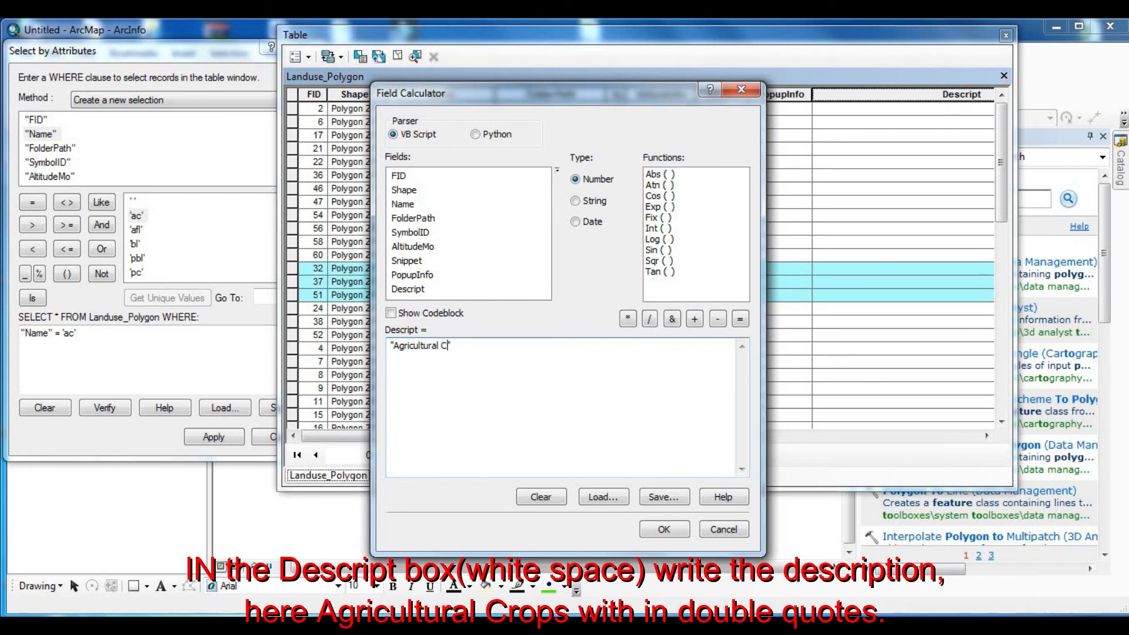
text(s")
click(664, 530)
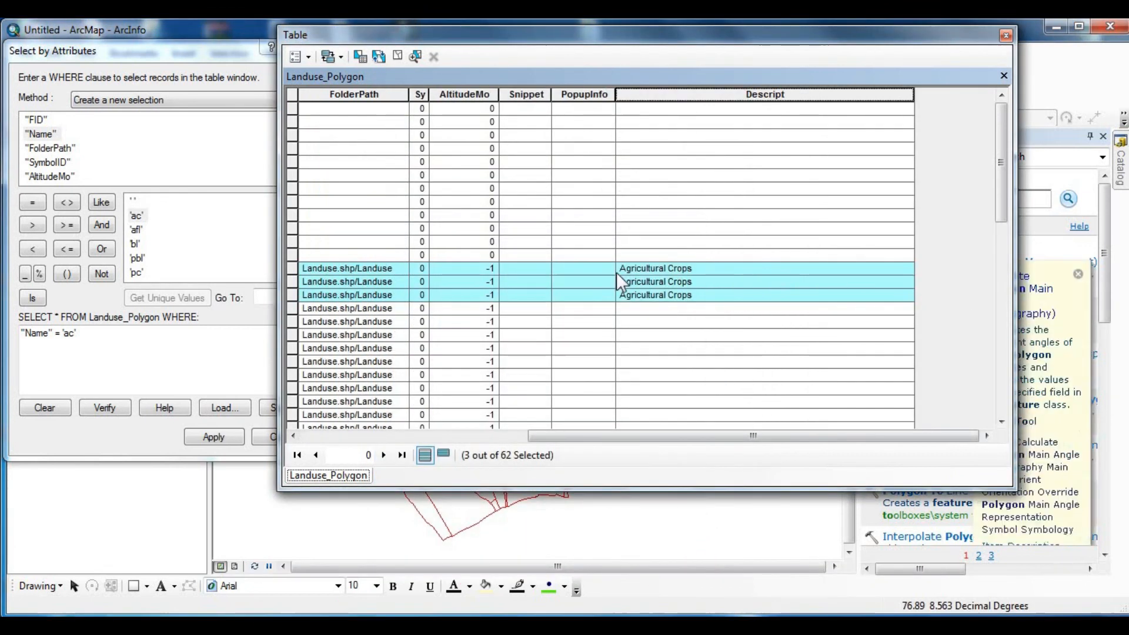
- Change the attribute query to "Name" = 'bl' and apply it as a new selection
drag(548, 440, 389, 458)
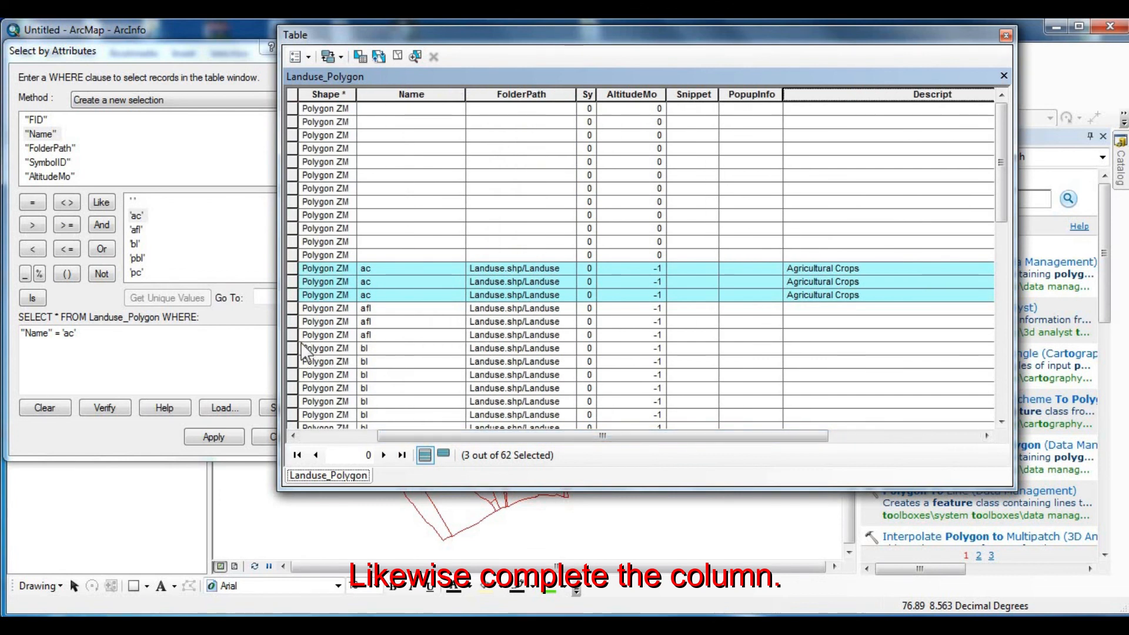
click(63, 332)
text(ac)
drag(63, 332, 98, 332)
double_click(135, 244)
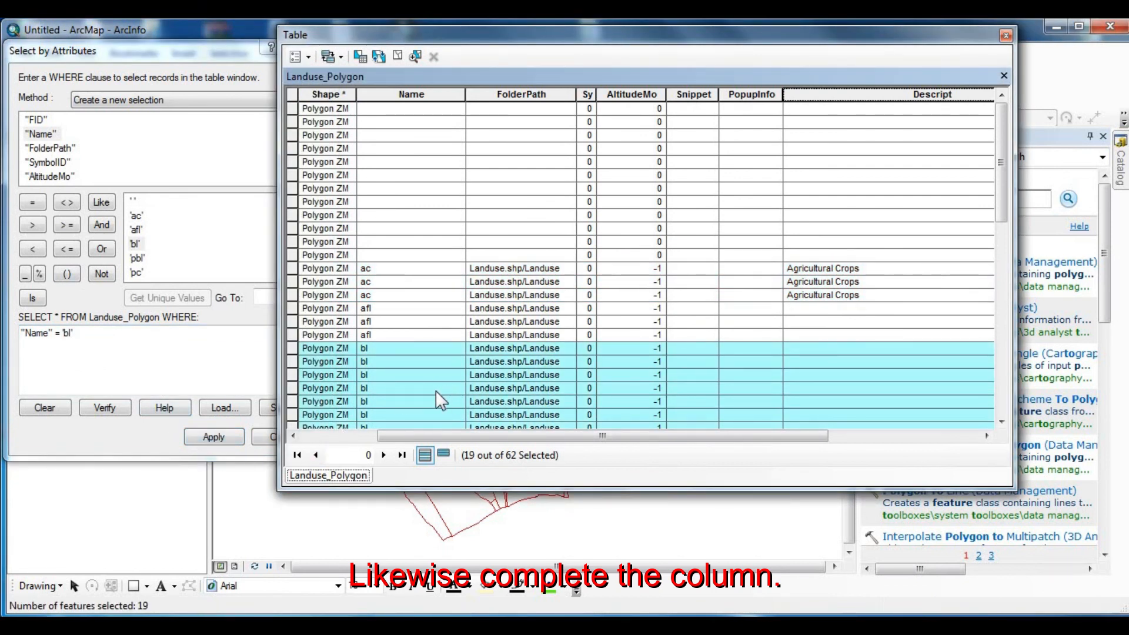
drag(1004, 188, 1005, 280)
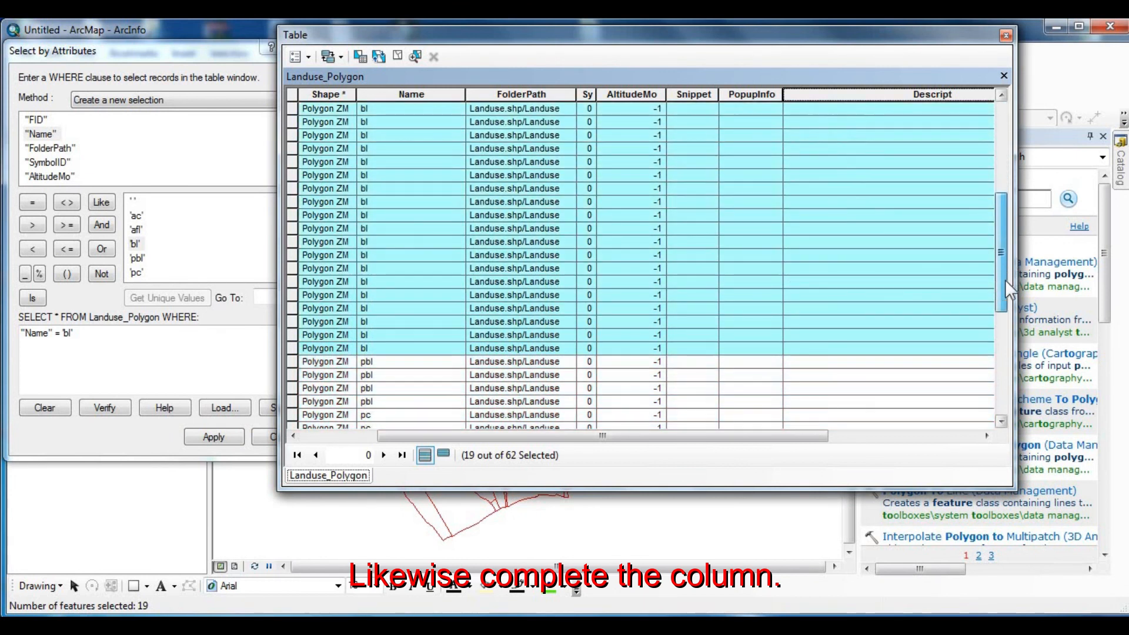
- Calculate the Descript field of the selected bl records as "Built up Land" with the Field Calculator
right_click(889, 93)
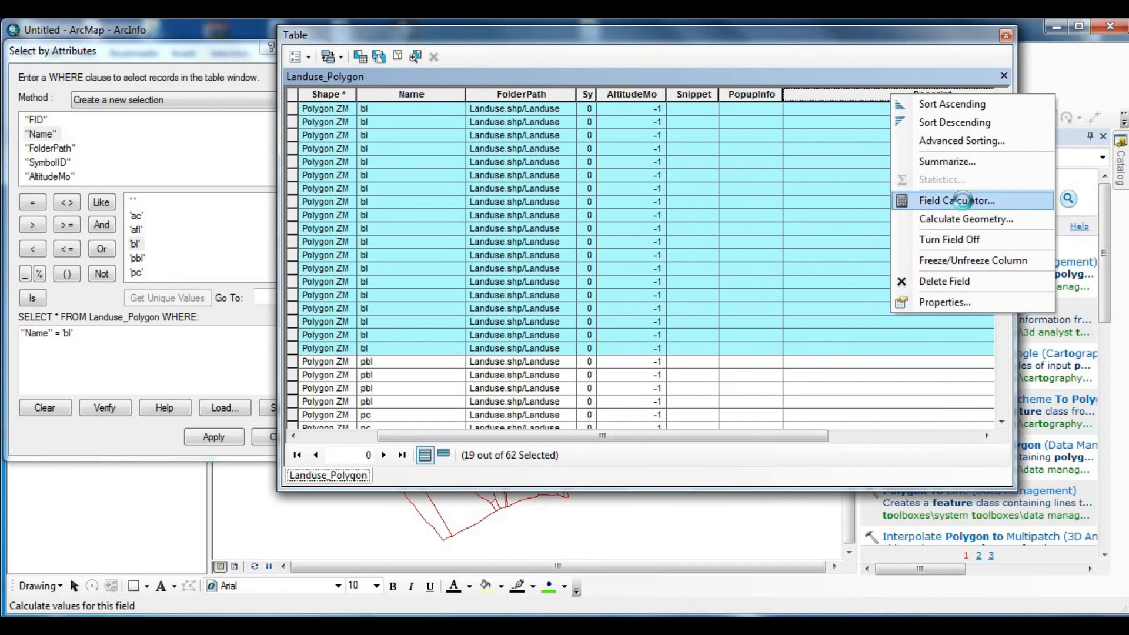
click(962, 200)
drag(466, 343, 393, 347)
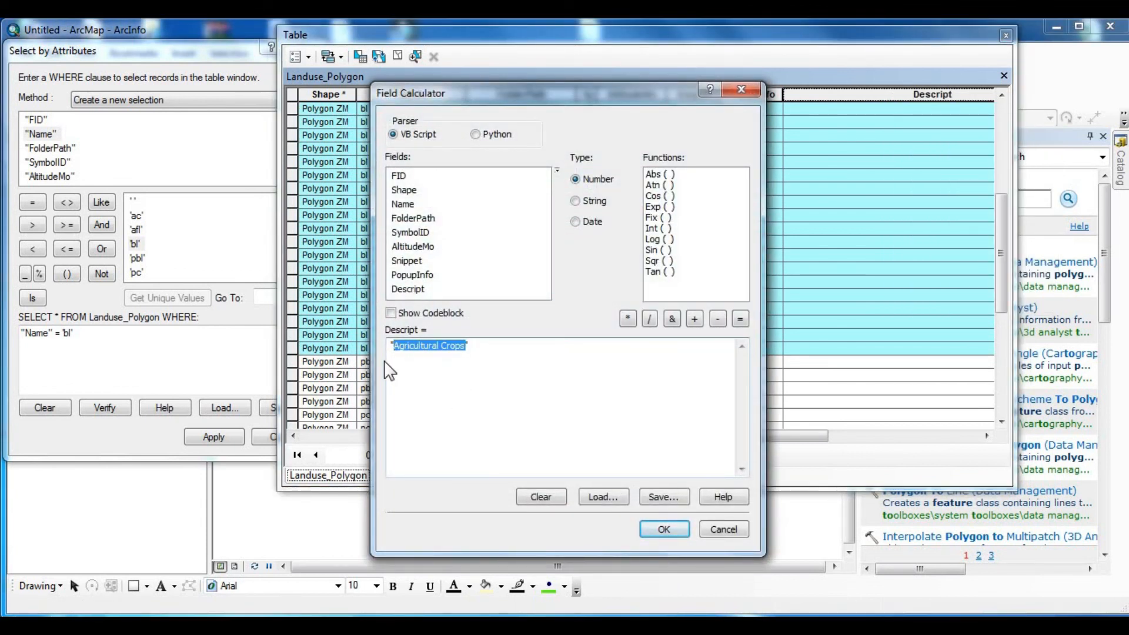
text(Built up Land)
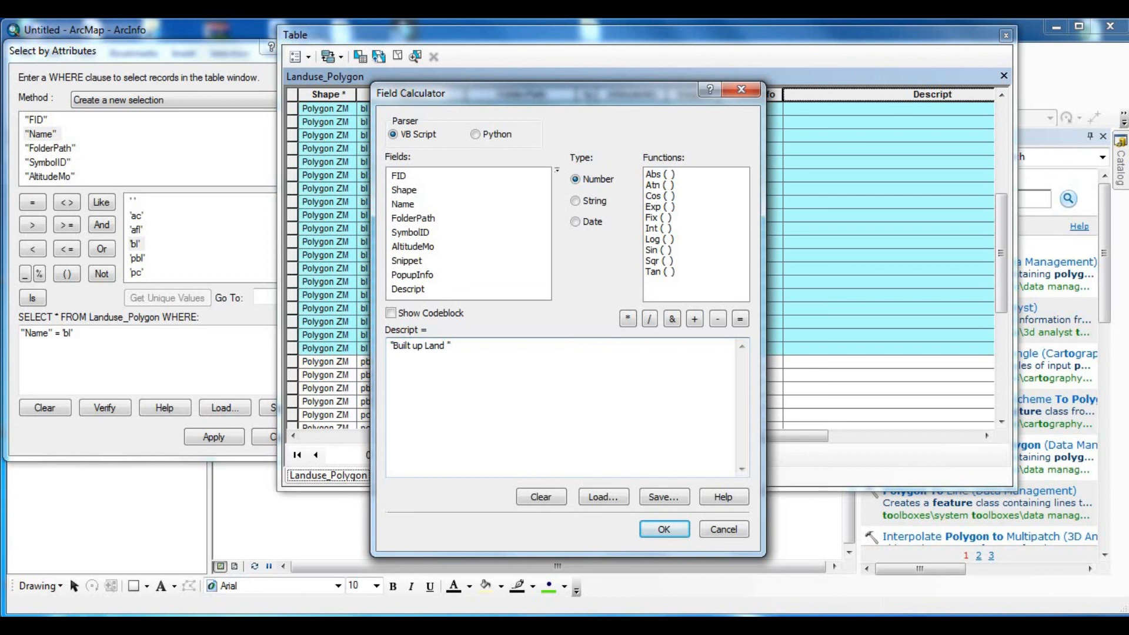
click(663, 530)
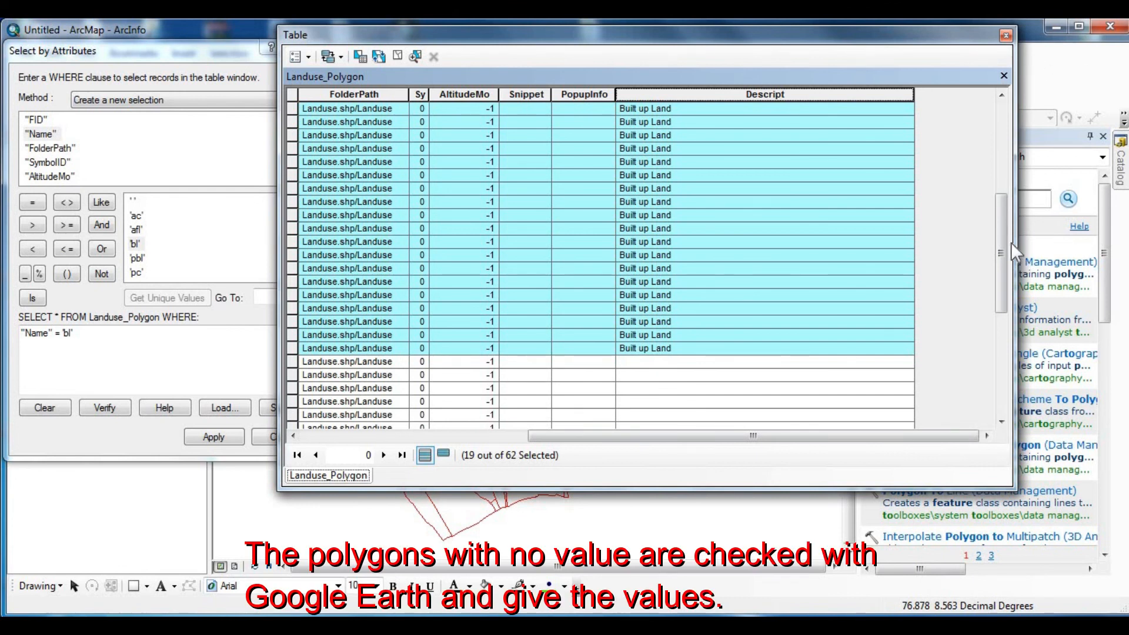
- Select the first and second unnamed records of the Landuse_Polygon table one after the other and examine their polygons on the map
drag(1000, 239, 1004, 102)
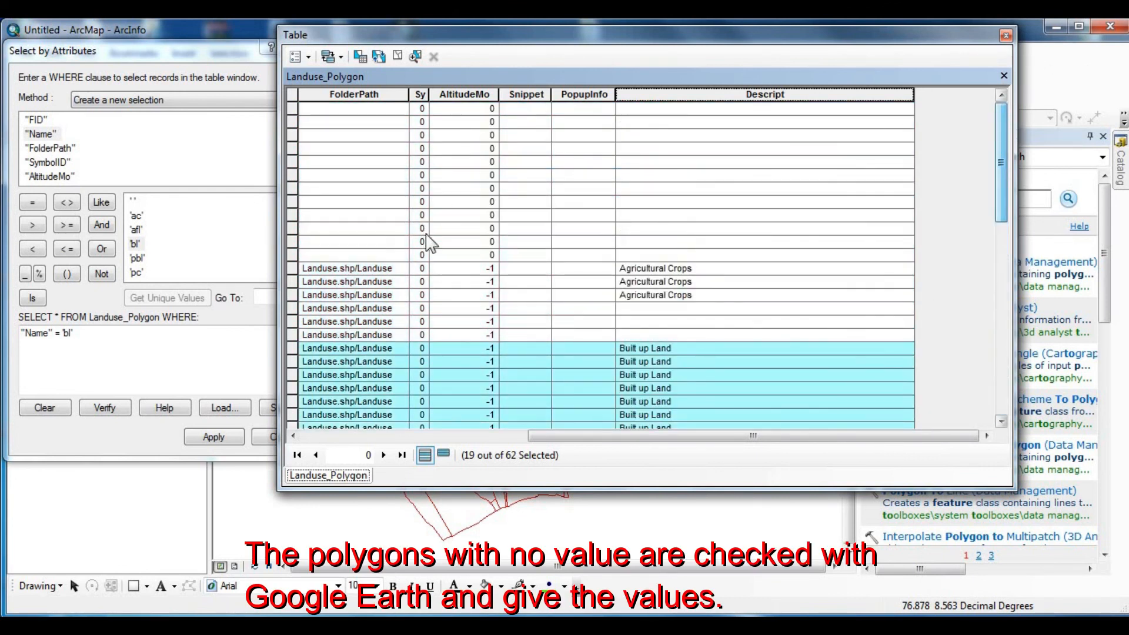
click(294, 109)
drag(481, 39, 838, 131)
scroll(438, 211, up, 1)
scroll(439, 211, up, 1)
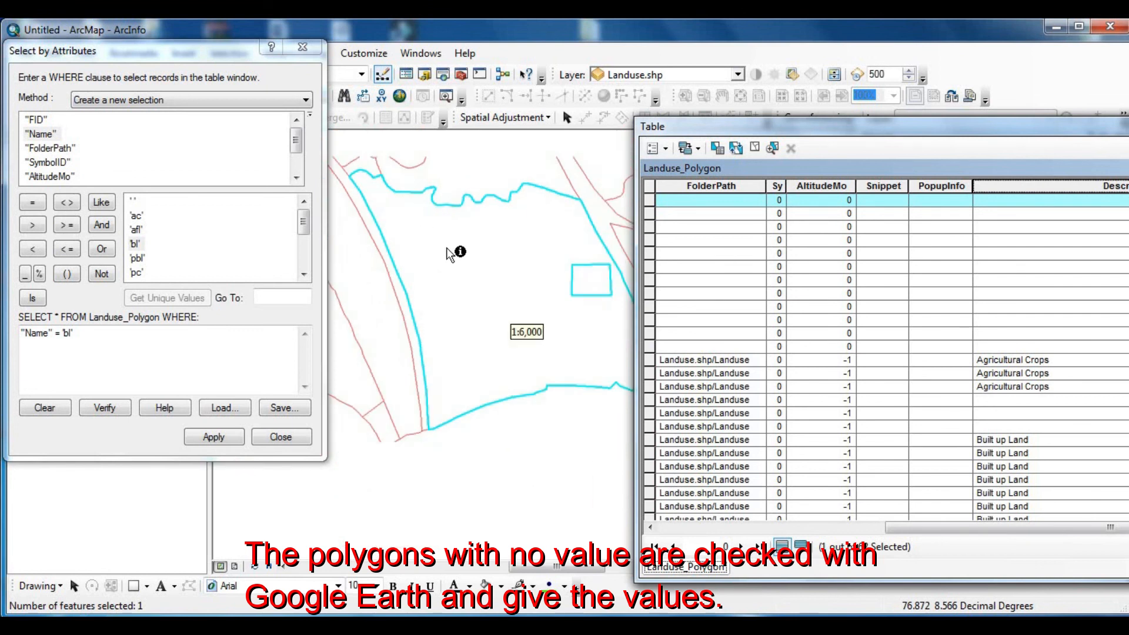
scroll(457, 252, up, 1)
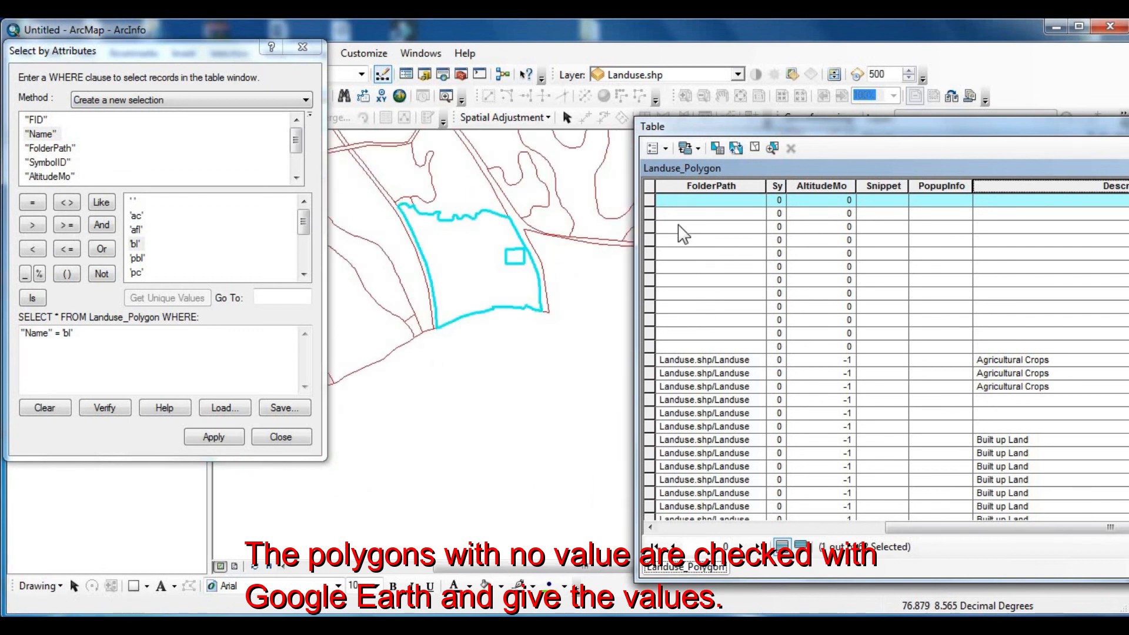
click(650, 214)
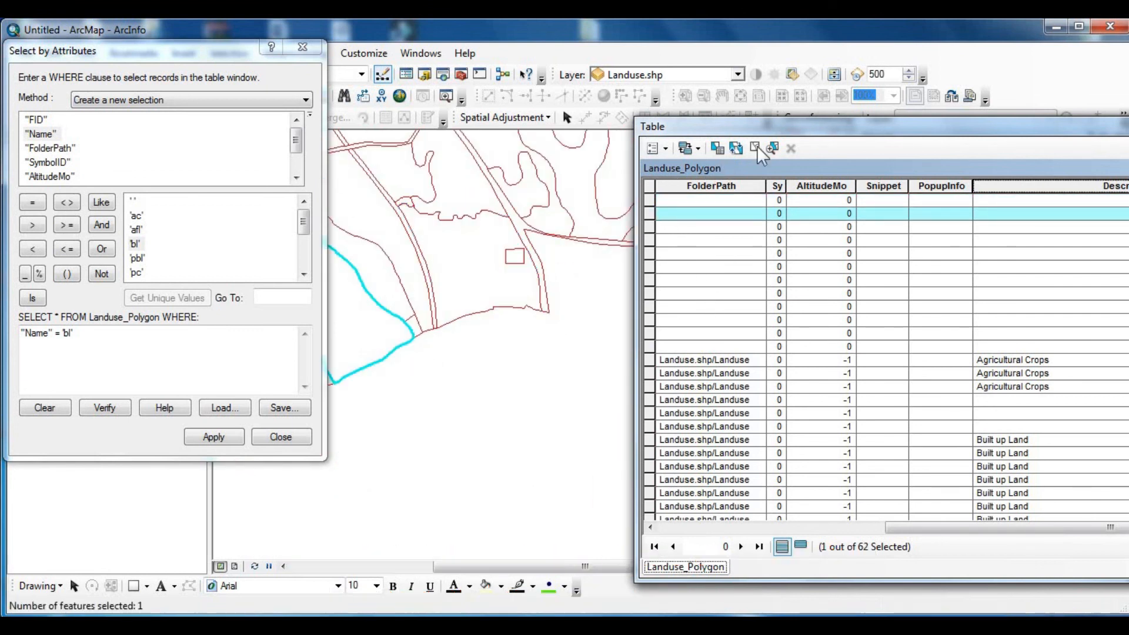
double_click(787, 125)
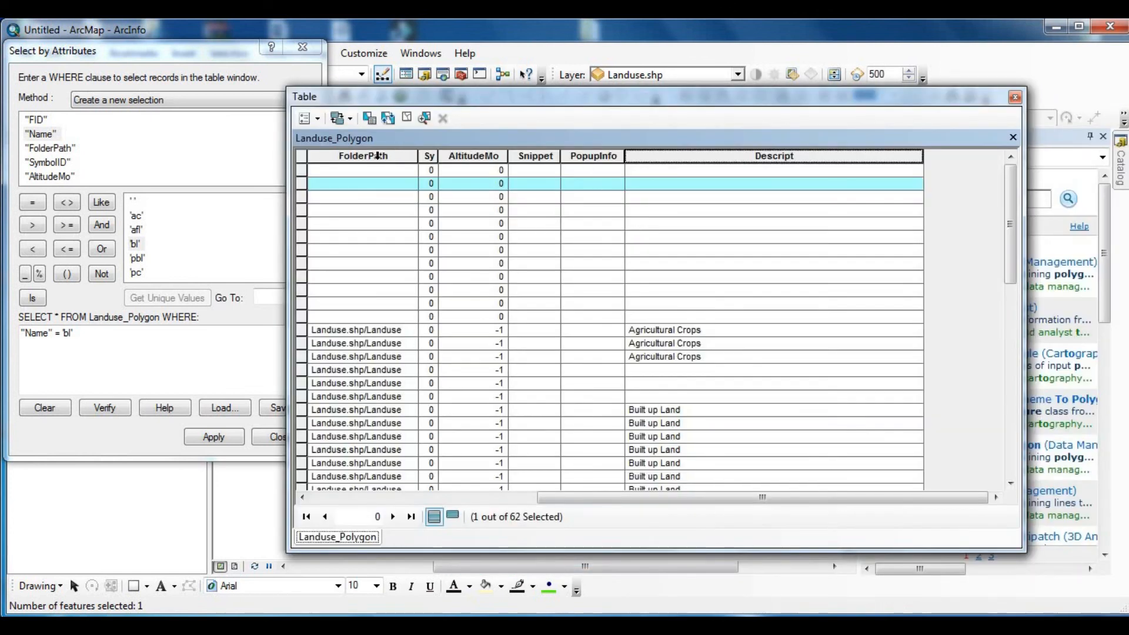